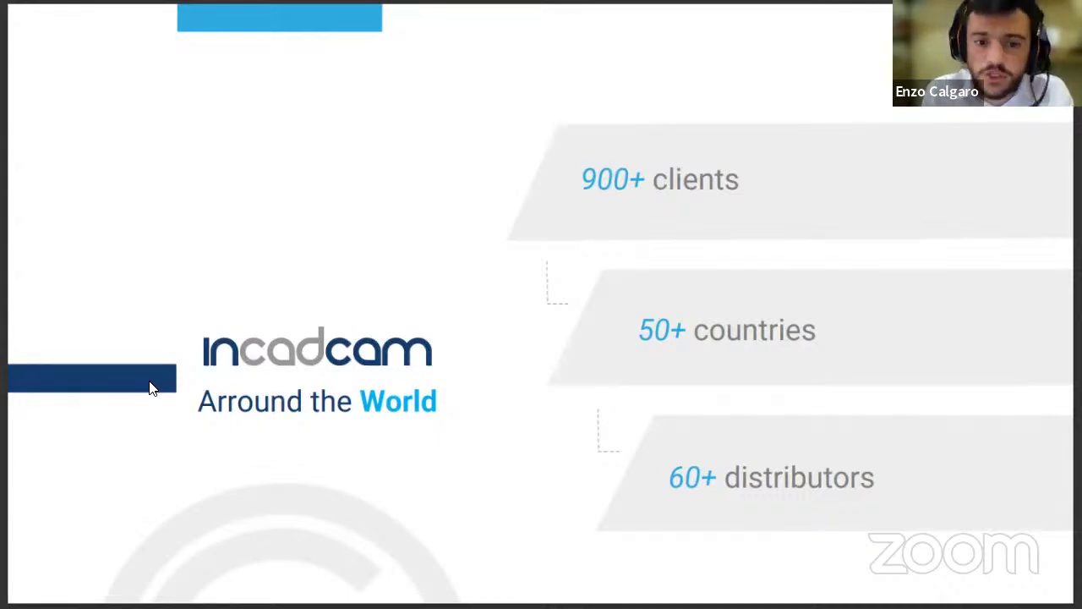
- Exit the full-screen slide presentation so the exocad case can be shared
key("Escape")
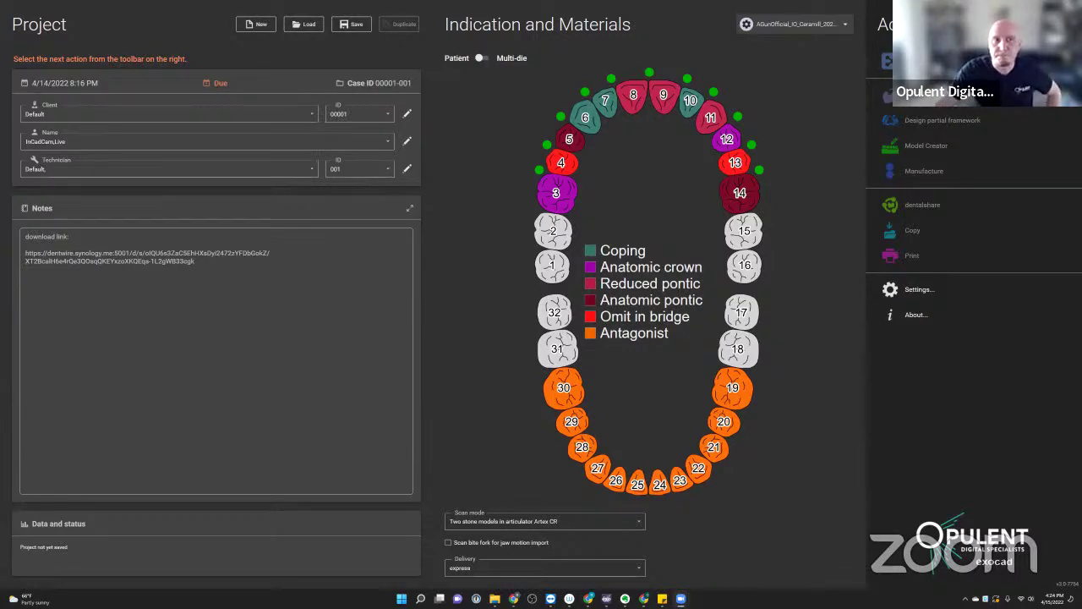
- Save the current project through the exocad project import prompt, then cancel the import
left_click(633, 211)
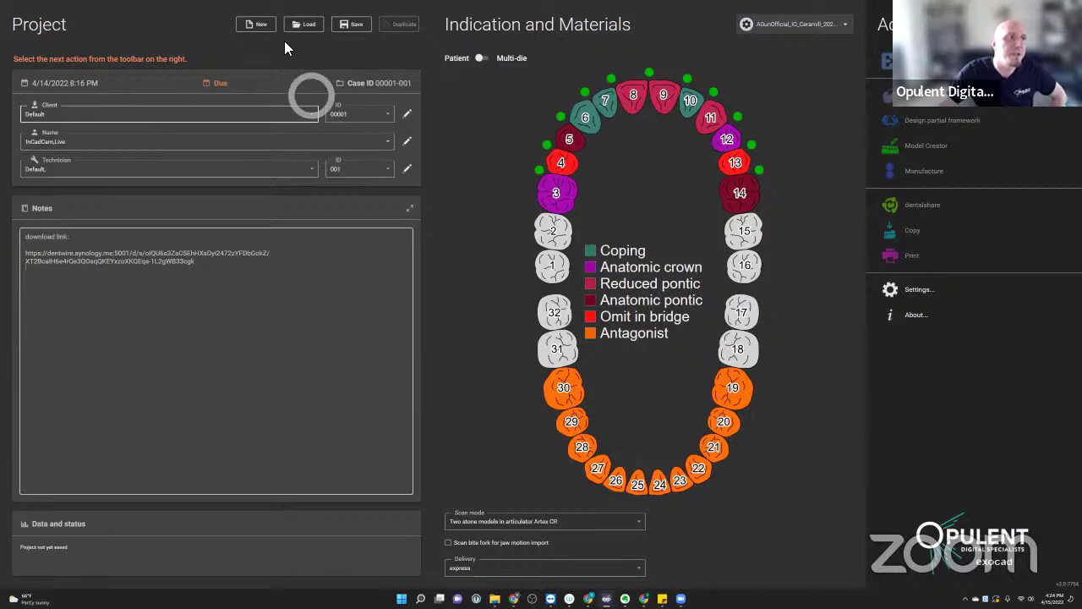
left_click(304, 24)
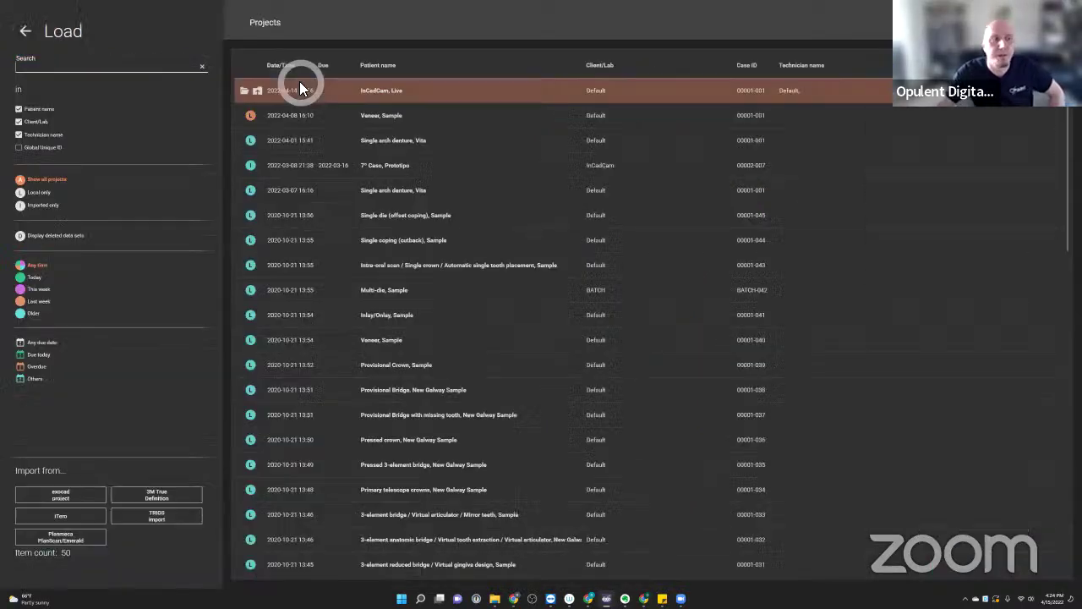
left_click(73, 499)
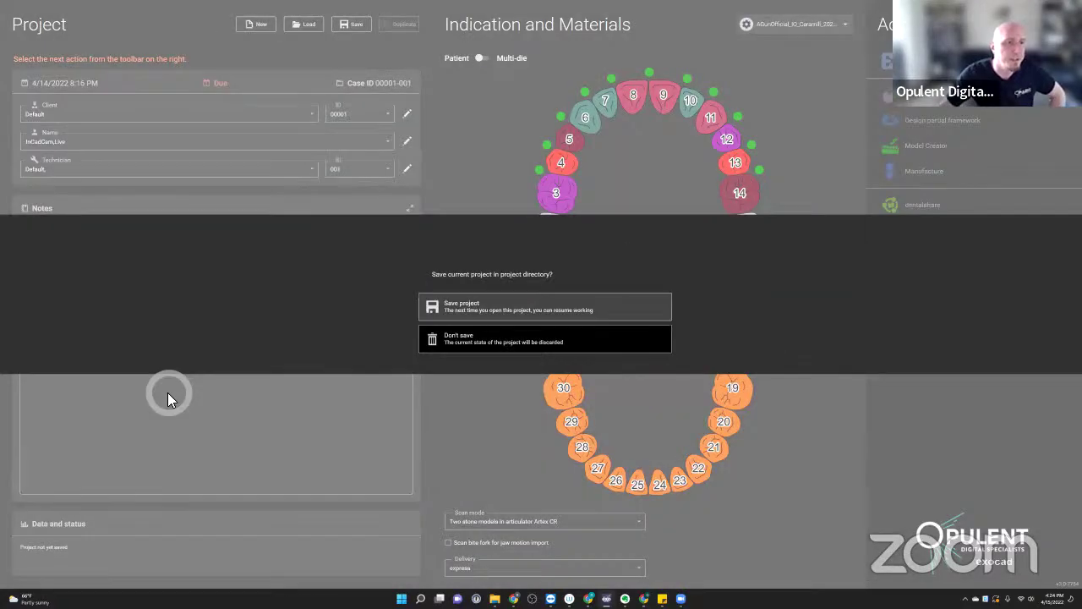
left_click(472, 306)
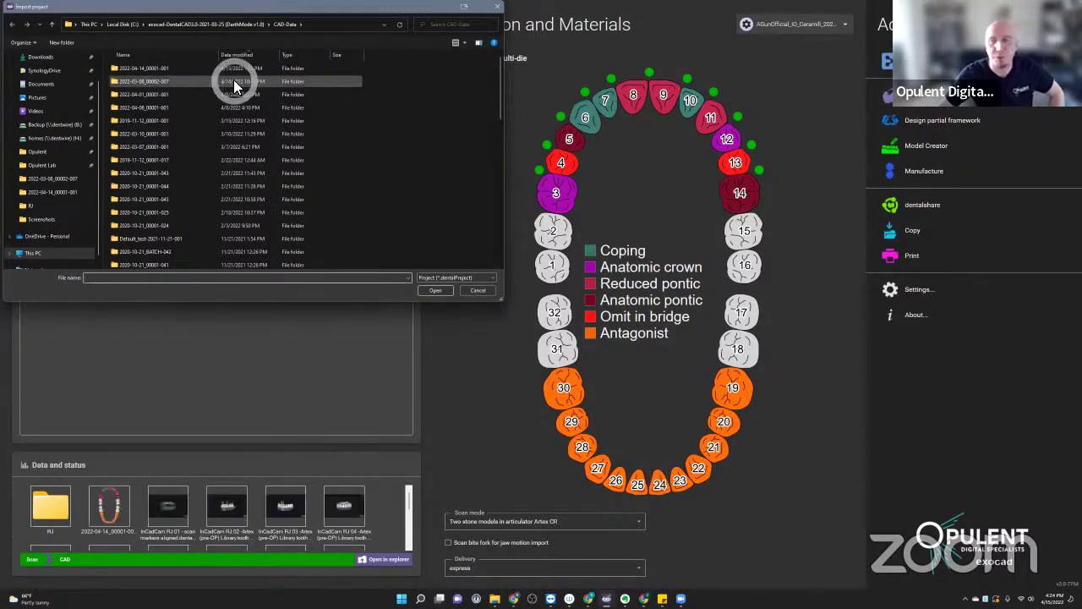
left_click(478, 290)
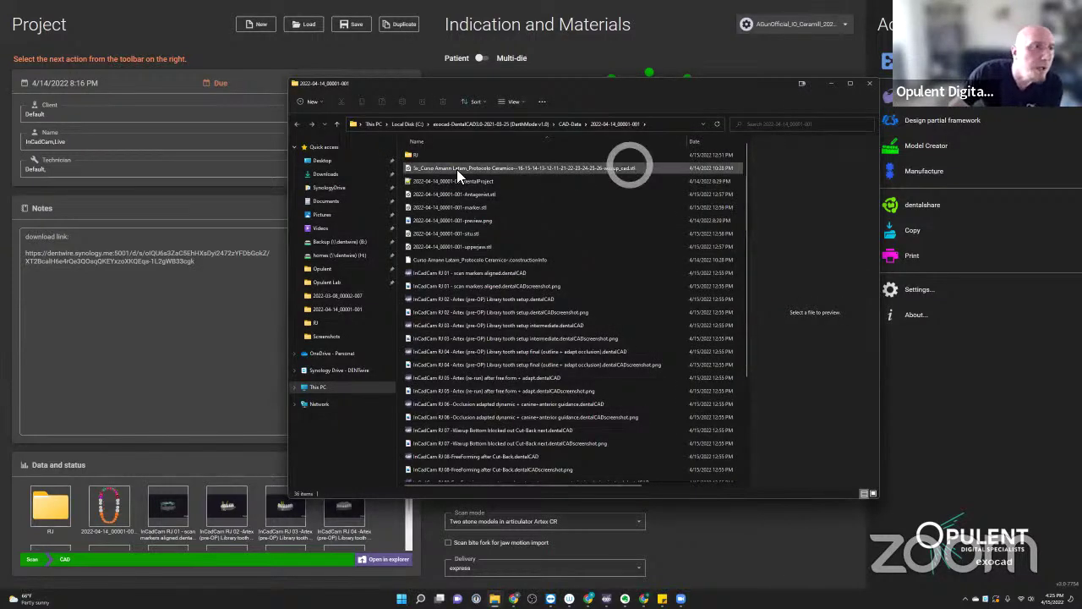
- Select the RJ 01 and RJ 05 scene files, then open the RJ > Screenshots folder
left_click(461, 273)
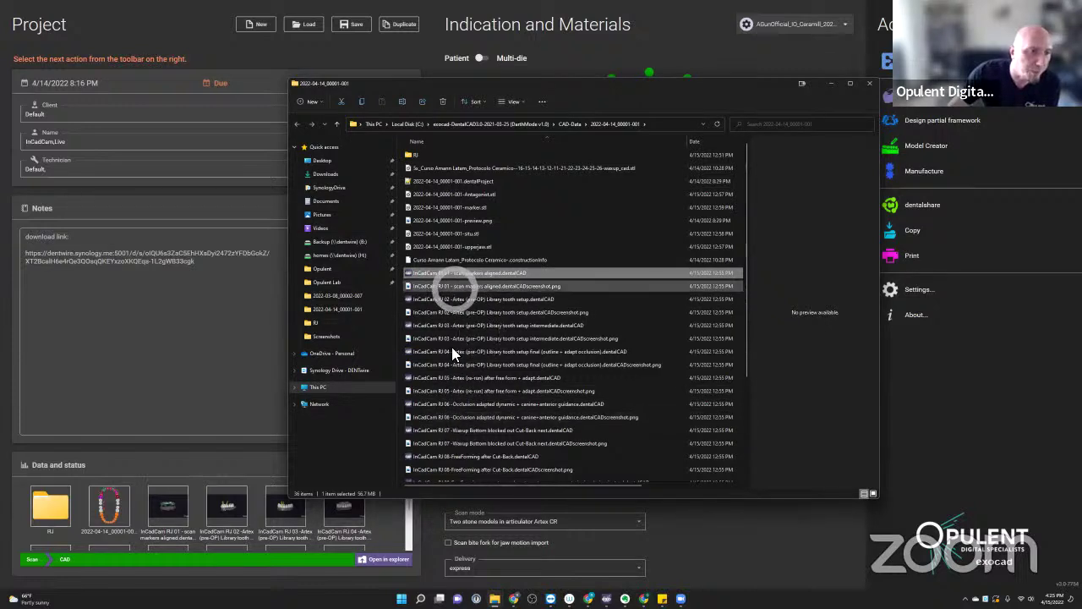
left_click(452, 382)
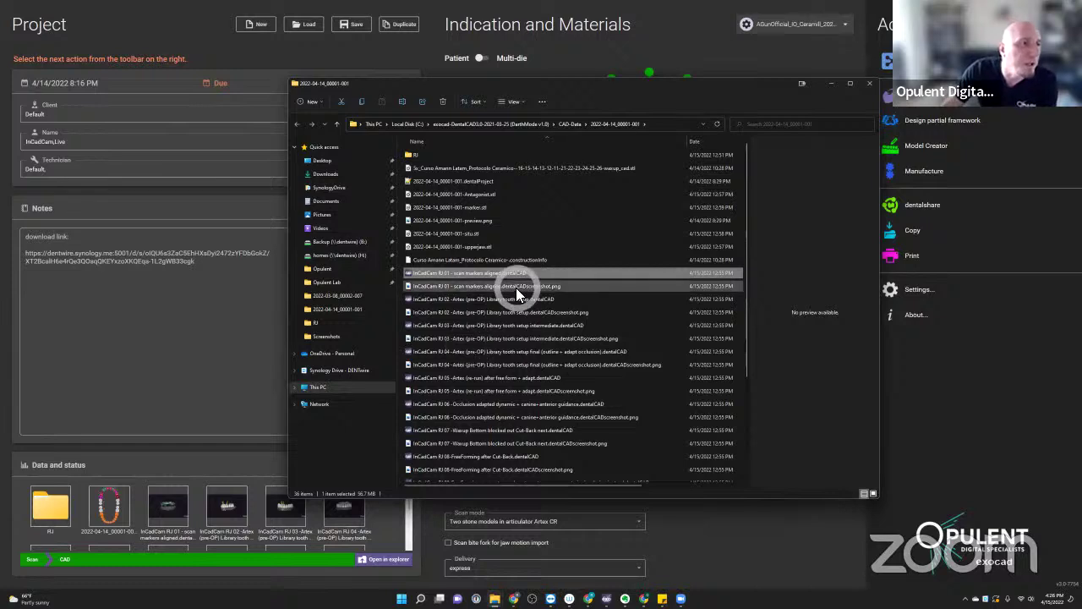
double_click(434, 155)
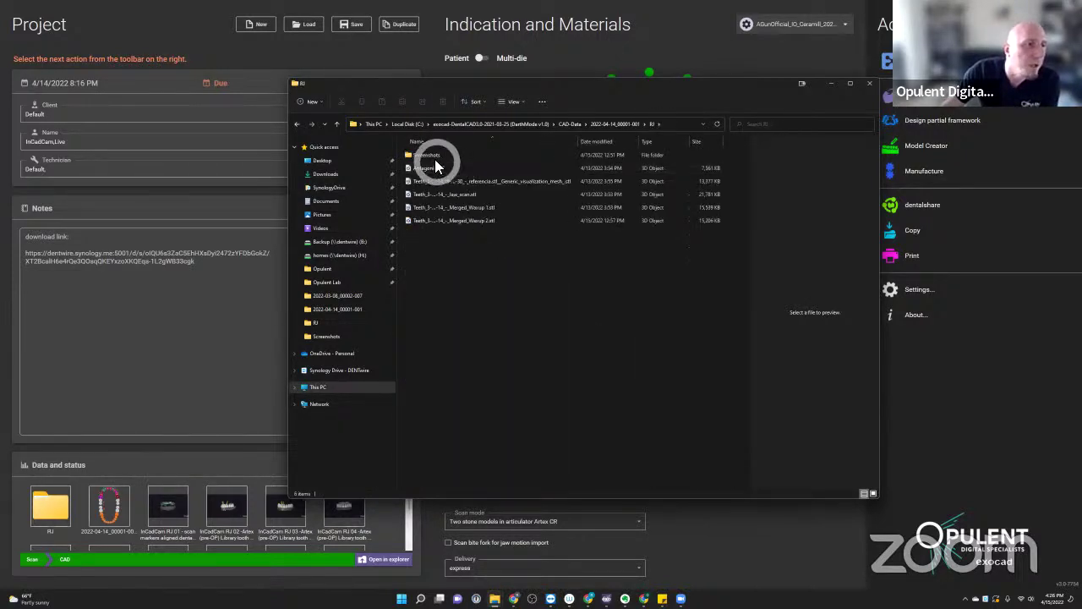
left_click(434, 157)
double_click(435, 157)
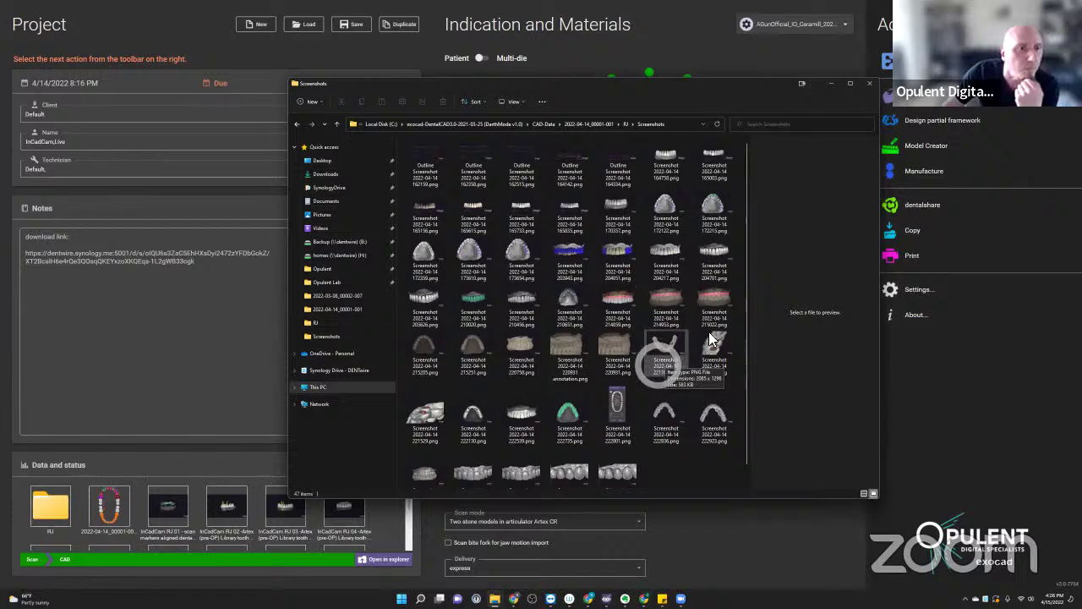
- Back in 2022-04-14_00001-001, preview the RJ 12 final screenshot, then minimize Explorer
left_click(600, 126)
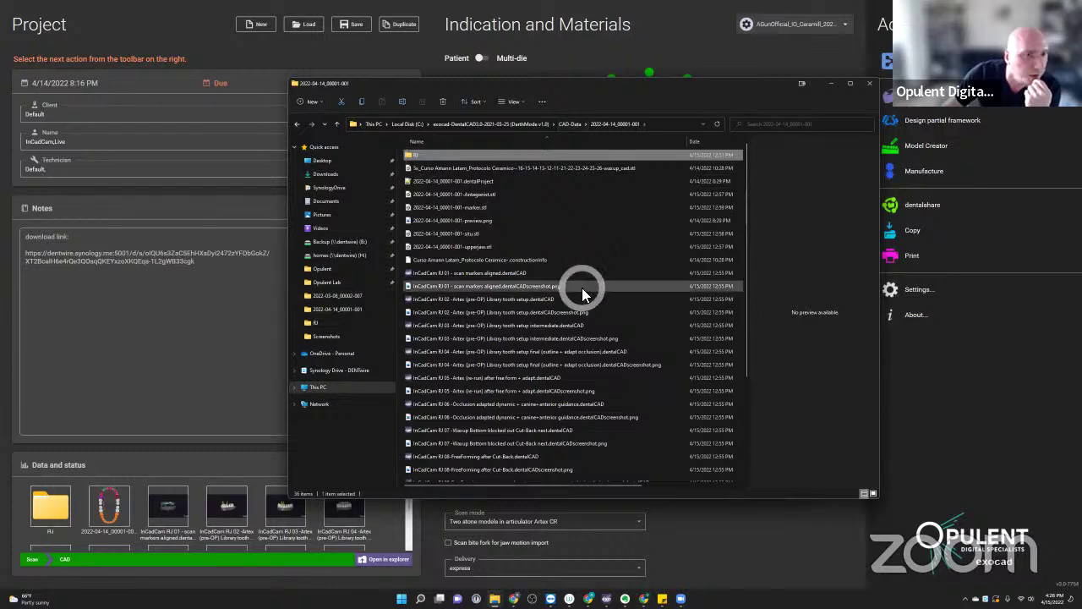
scroll(582, 287, "down", 3)
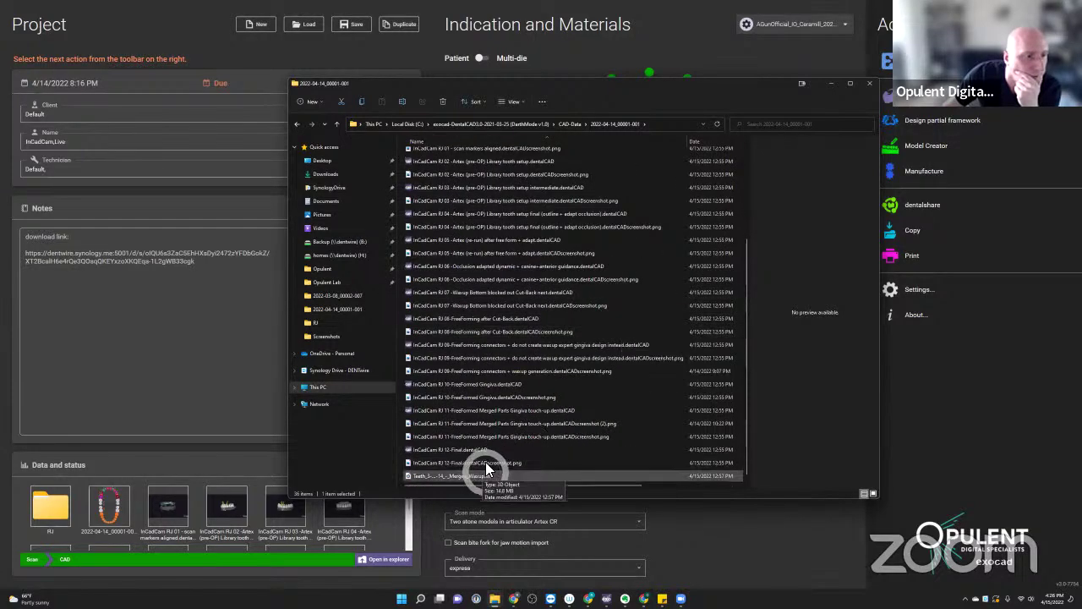
left_click(486, 463)
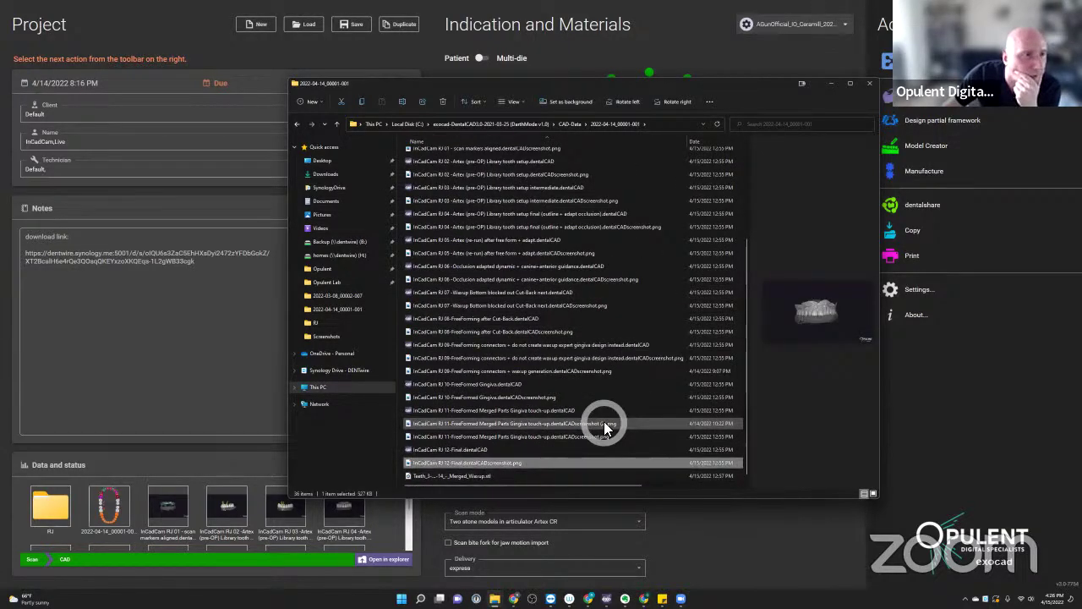
scroll(606, 426, "up", 3)
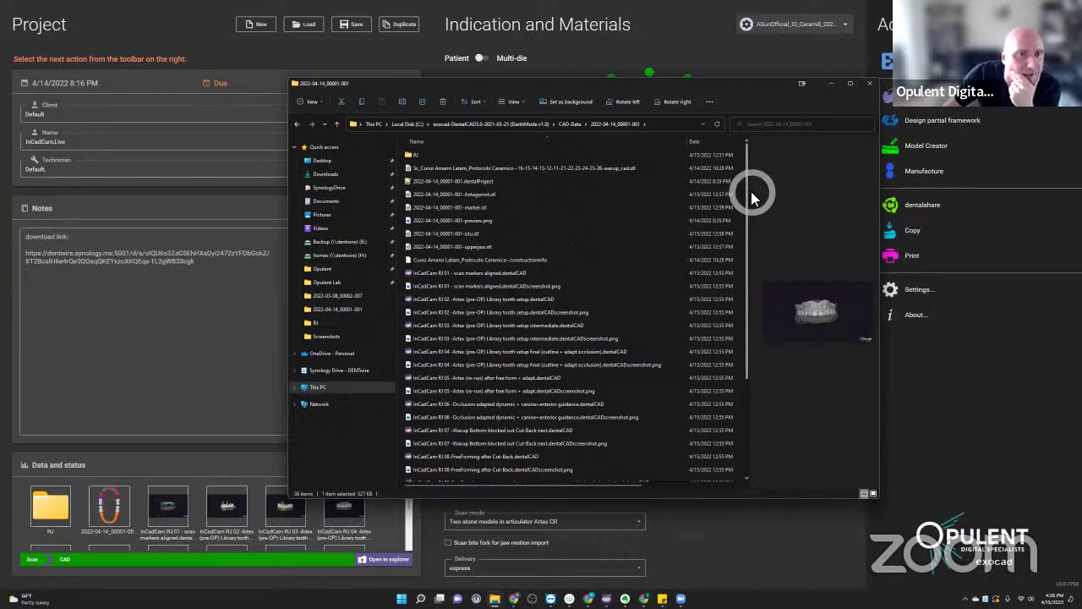
left_click_drag(773, 193, 792, 193)
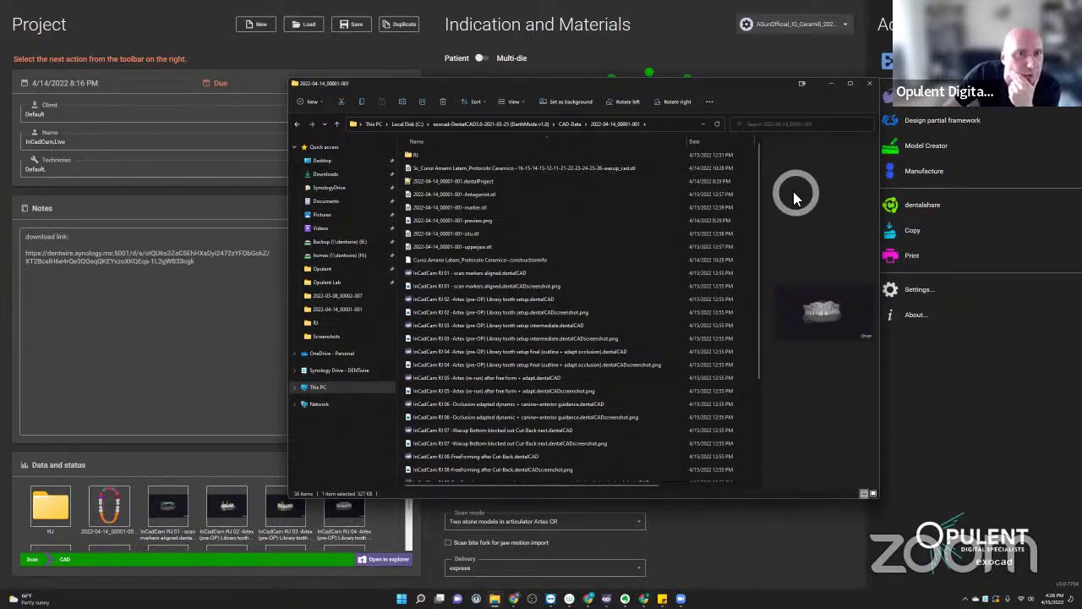
left_click(833, 88)
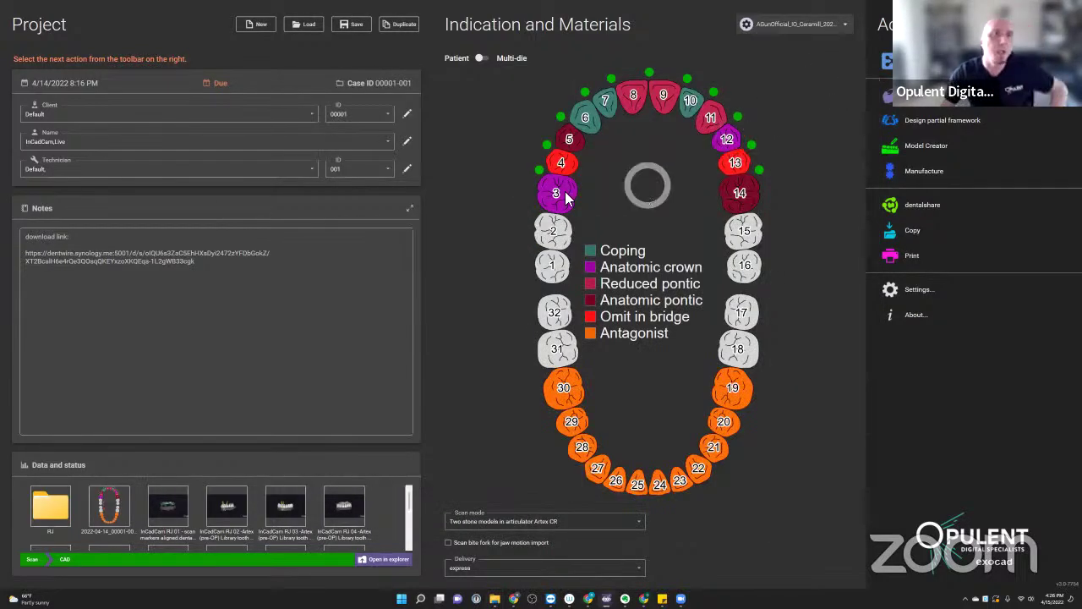
- Start exocad DentalCAD design for this case from the Design icon
left_click(561, 165)
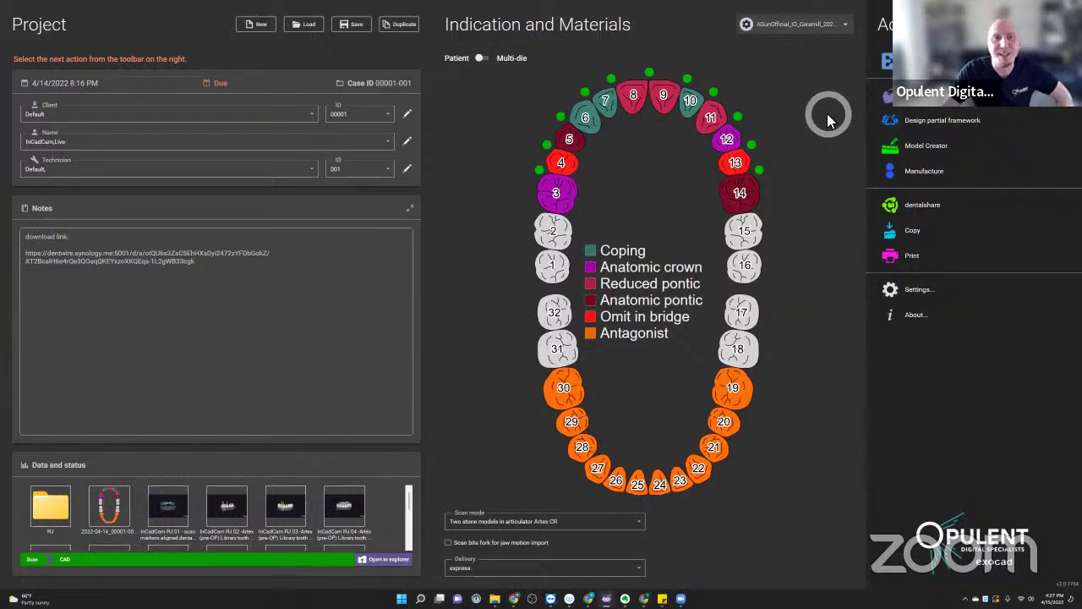
left_click(896, 104)
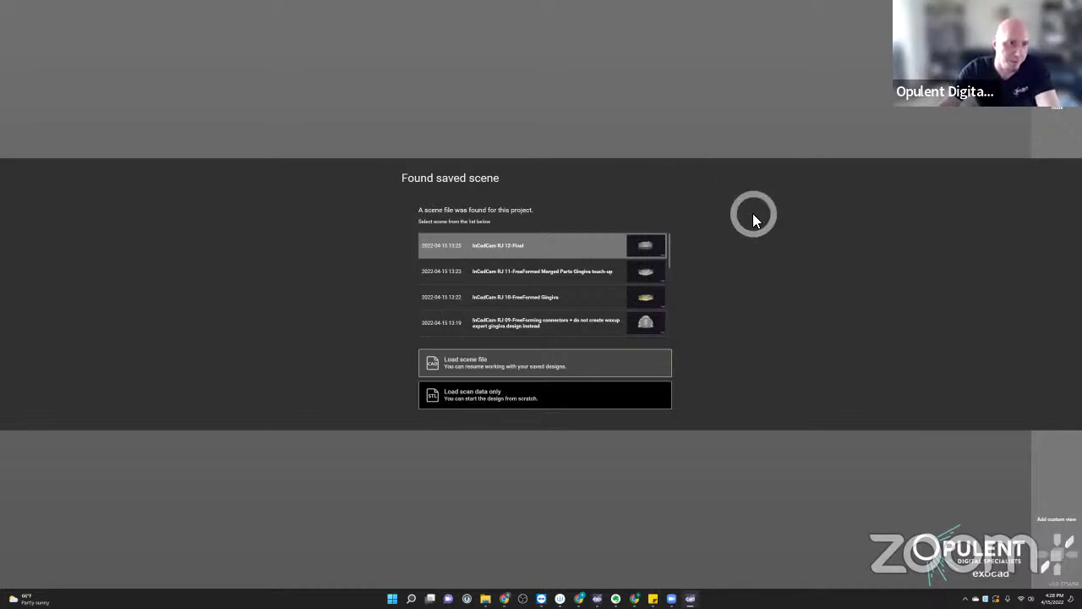
- Scroll the Found saved scene list and load one of the saved scenes
scroll(565, 294, "down", 5)
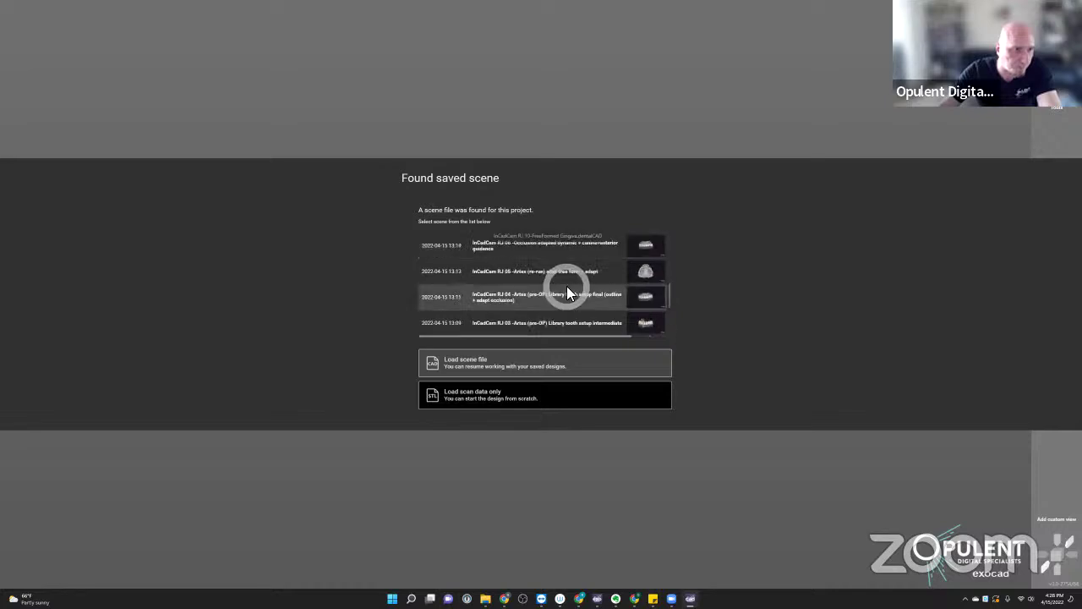
double_click(556, 305)
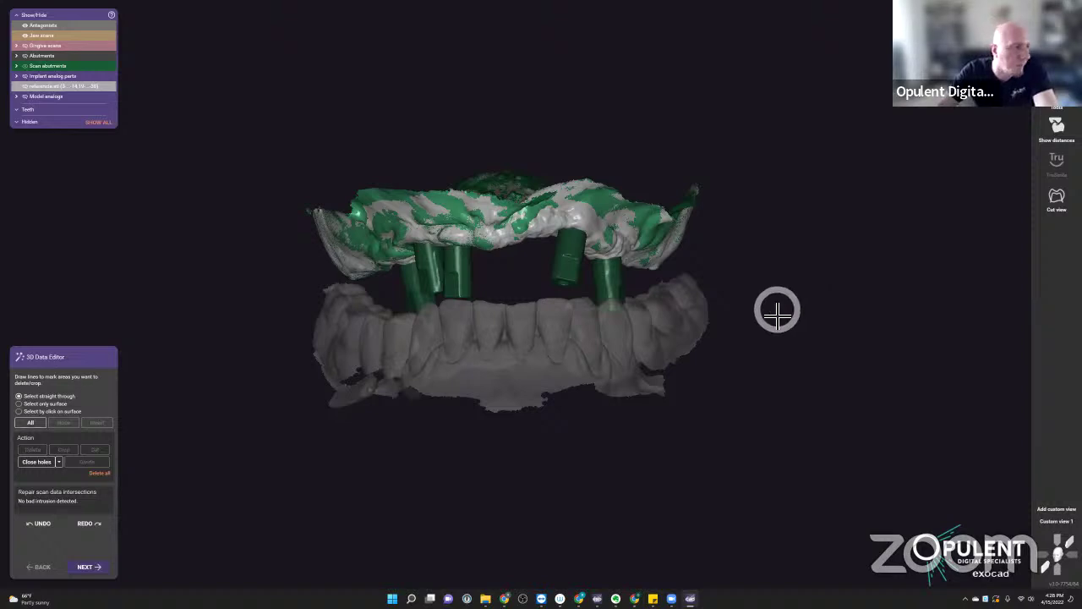
- Orbit and zoom to view the abutment cylinders end-on and from the side
right_click_drag(611, 406, 607, 412)
key("a")
right_click_drag(716, 308, 565, 571)
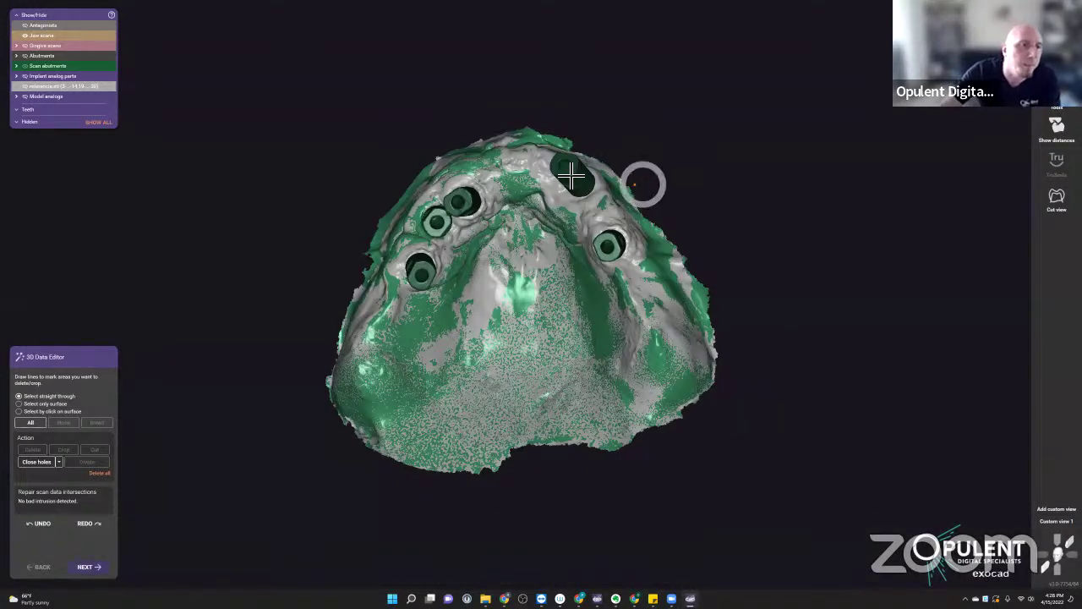
scroll(582, 181, "up", 2)
scroll(623, 217, "up", 3)
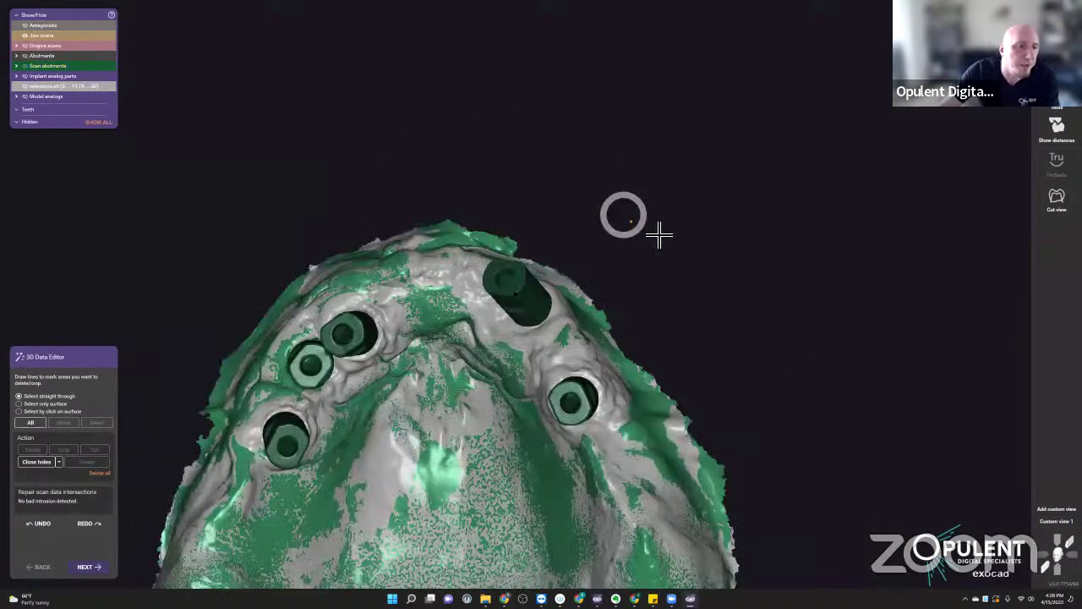
right_click_drag(657, 234, 522, 208)
scroll(514, 201, "up", 3)
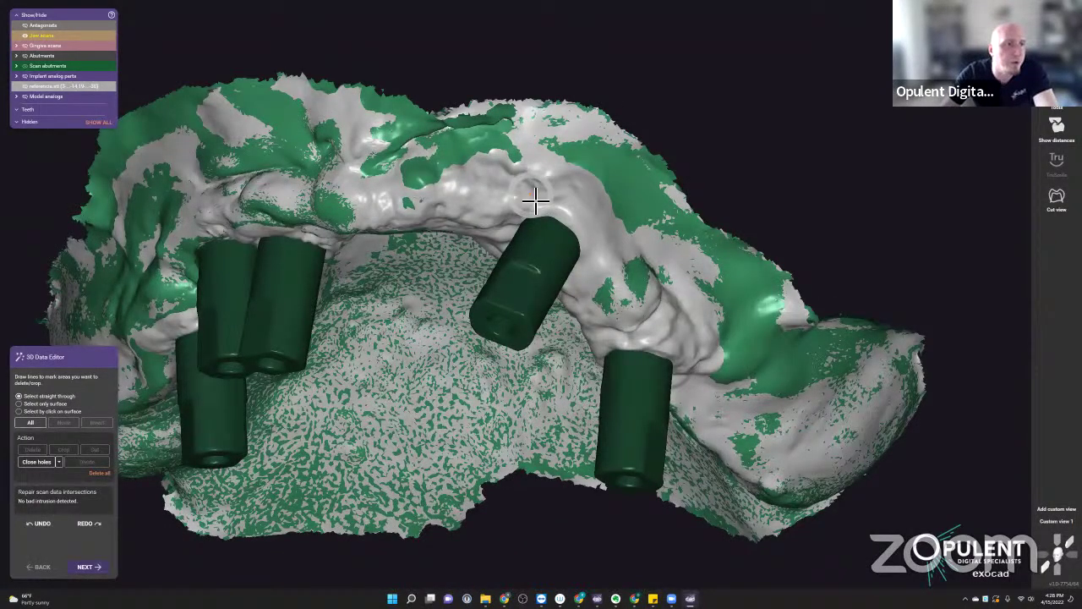
- Hide the gray jaw scan to leave the green model, viewing the whole arch
middle_click(536, 206)
scroll(638, 236, "up", 2)
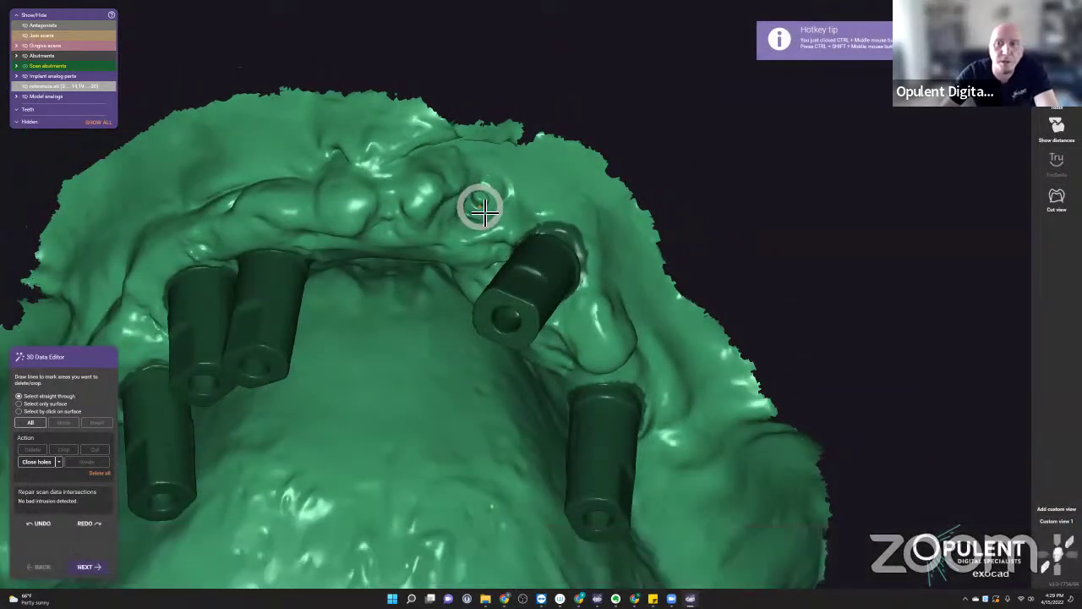
scroll(482, 212, "down", 3)
right_click_drag(465, 234, 472, 245)
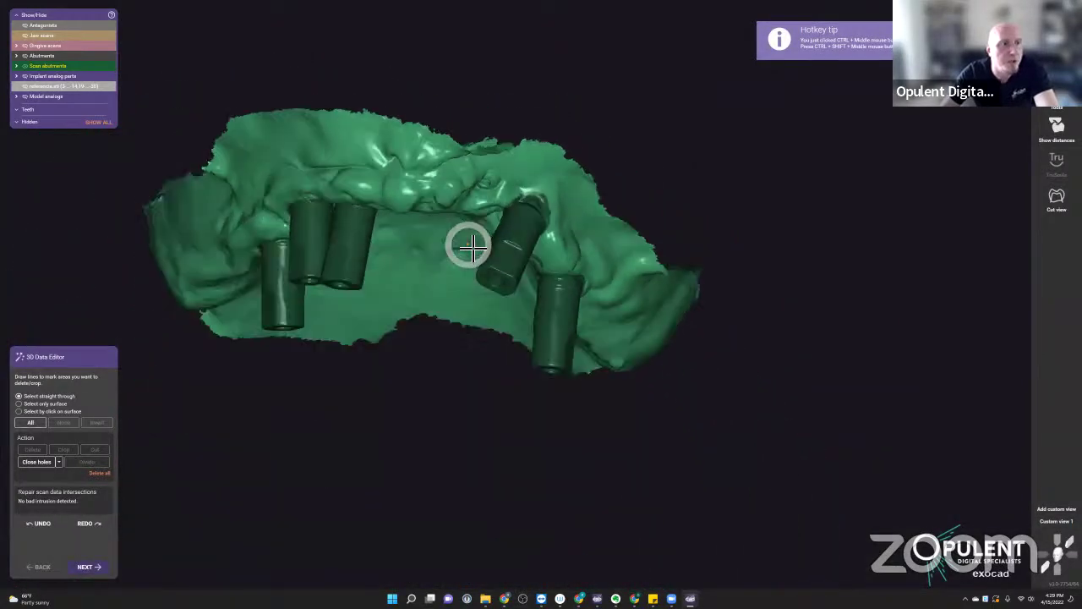
- Show the gray jaw scan again, tilt to view the palate, and display the upper-right scan abutment
key("s")
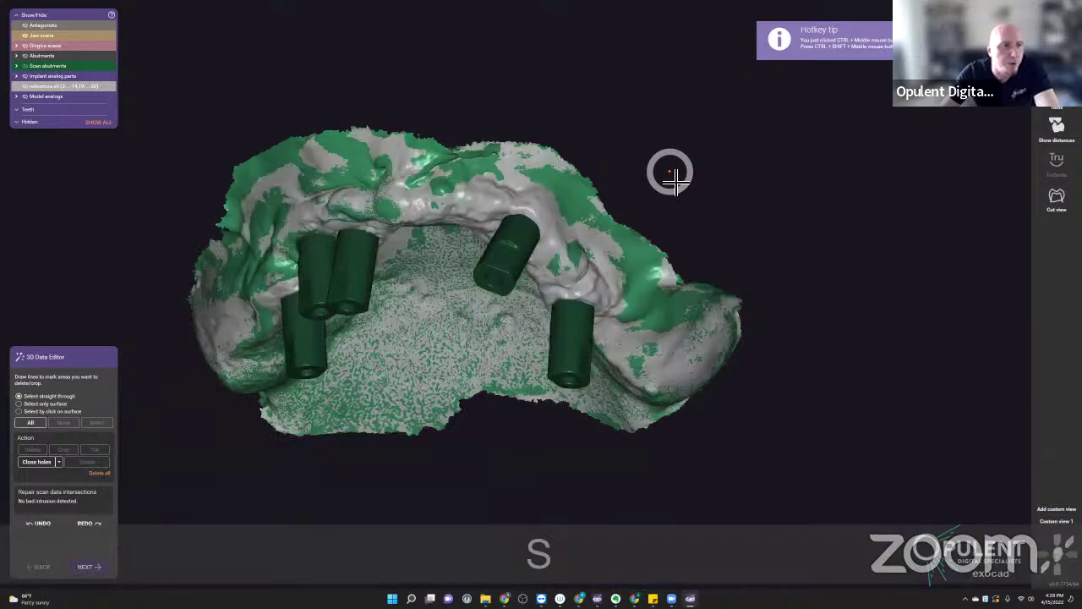
right_click_drag(669, 173, 554, 225)
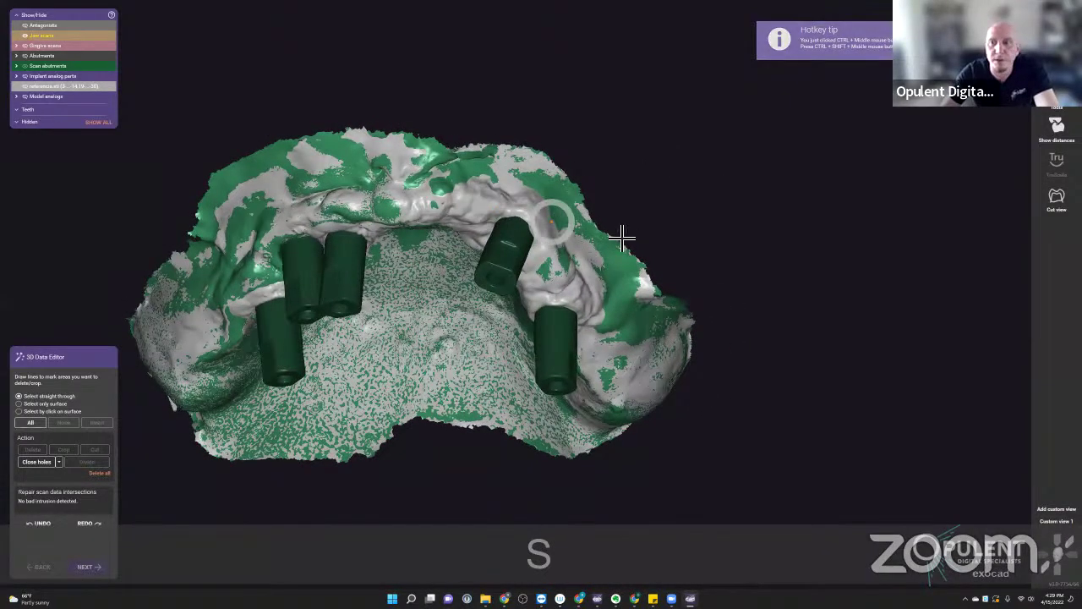
right_click_drag(635, 233, 520, 267)
right_click_drag(482, 317, 457, 140)
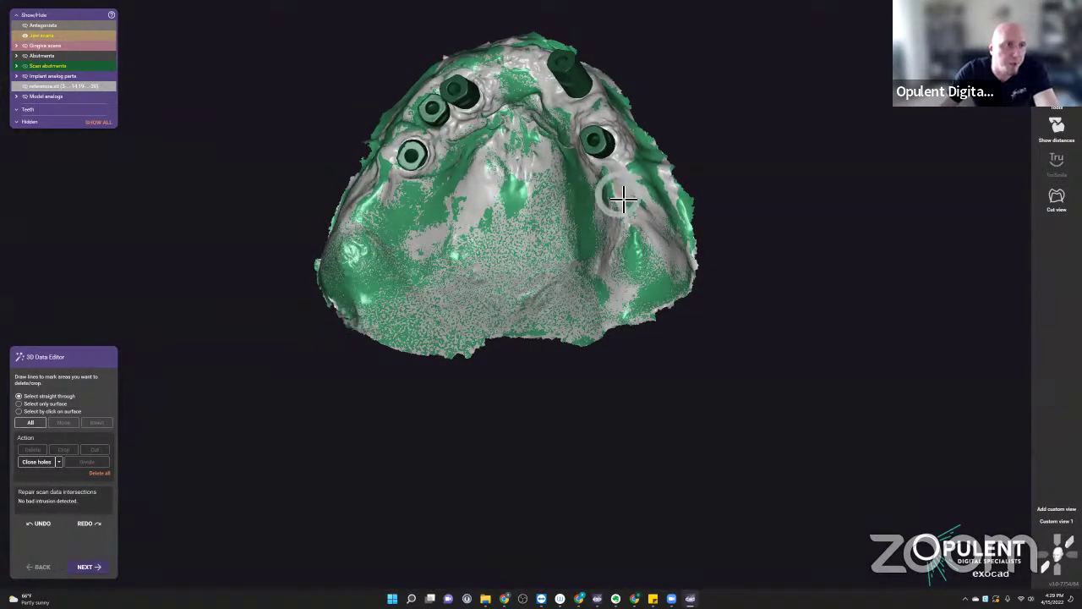
mouse_move(398, 192)
right_mouse_down()
mouse_move(420, 164)
mouse_move(392, 206)
right_mouse_up()
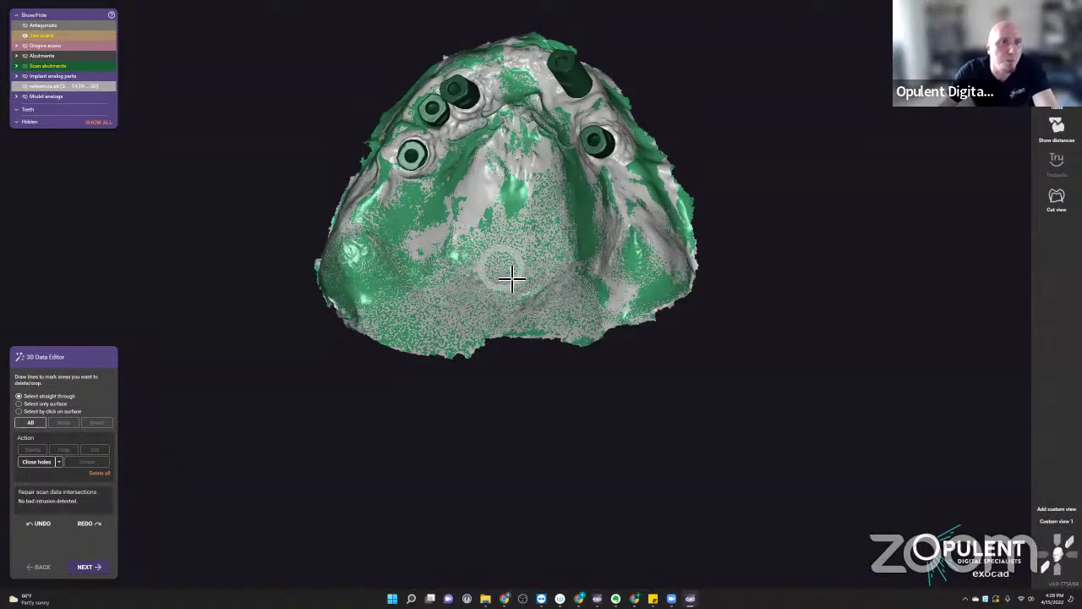
right_click_drag(514, 273, 629, 182)
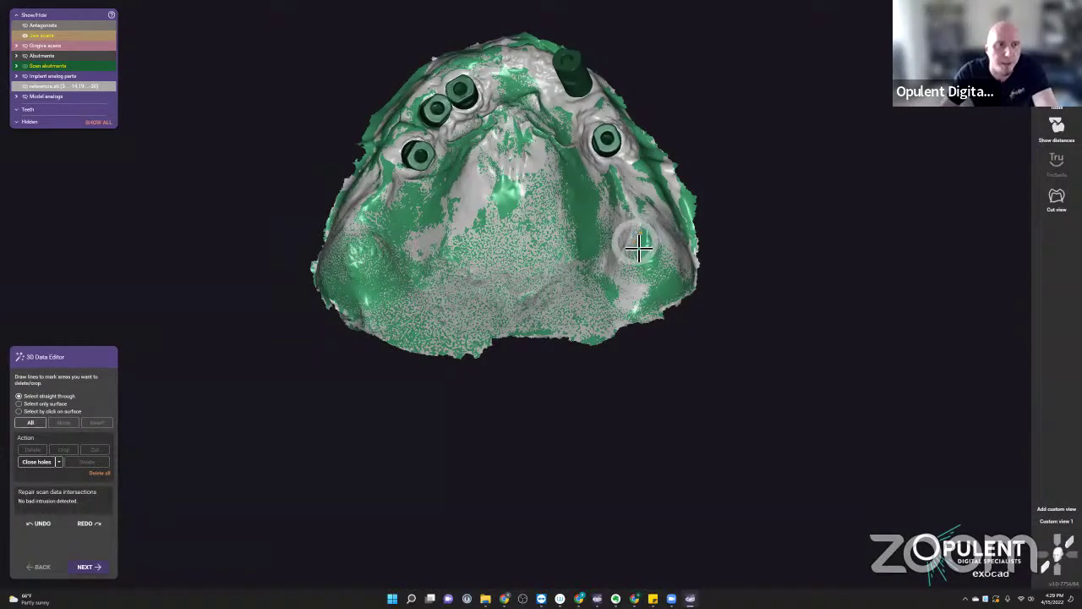
scroll(623, 240, "down", 2)
right_click_drag(540, 191, 554, 223)
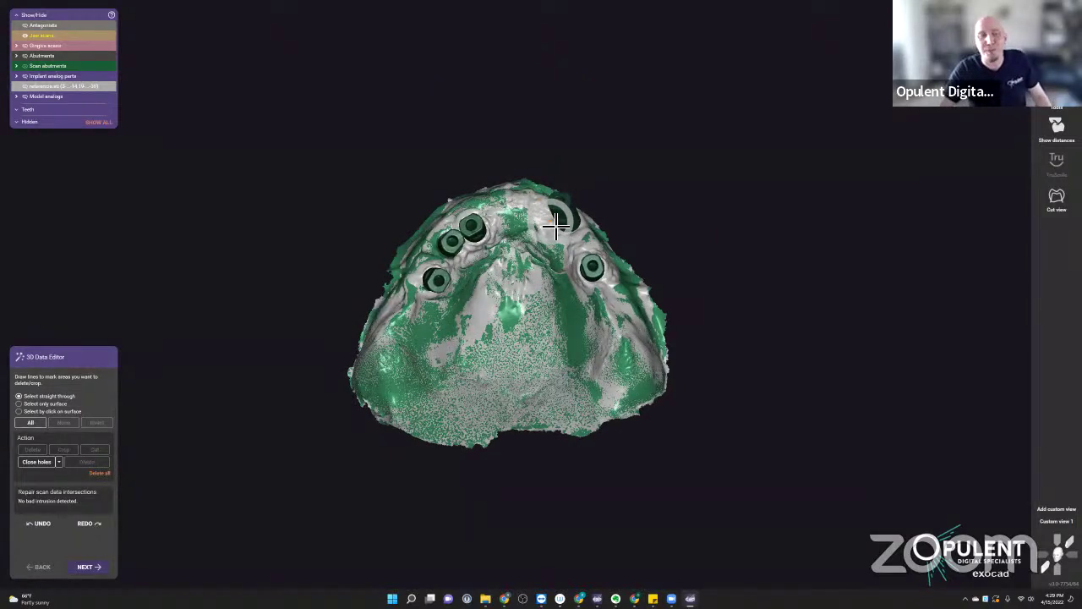
left_click(555, 223)
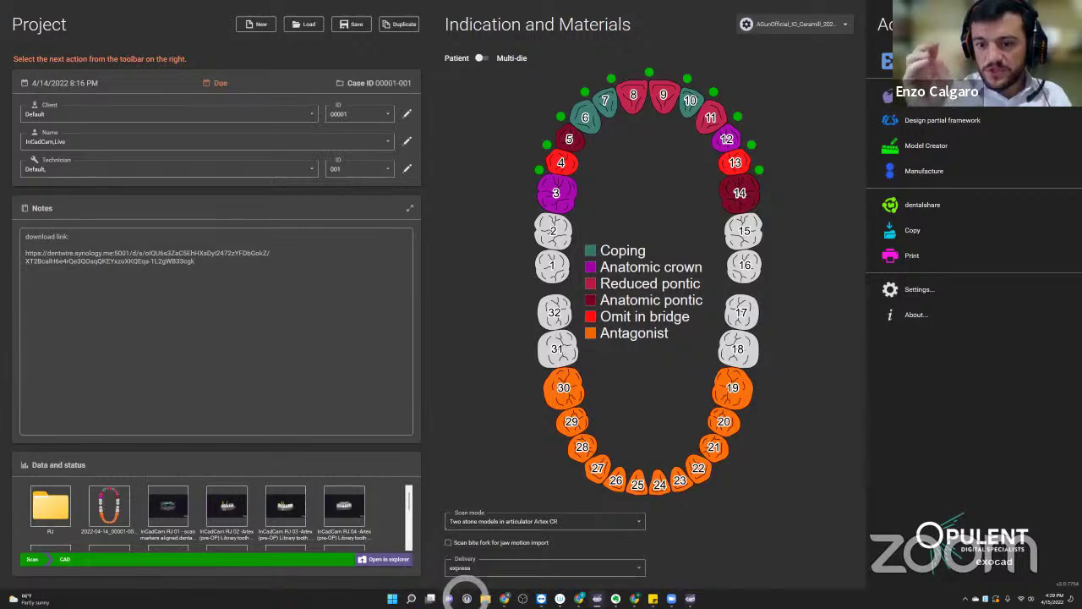
- Show thumbnails of the open File Explorer windows from the taskbar
mouse_move(485, 598)
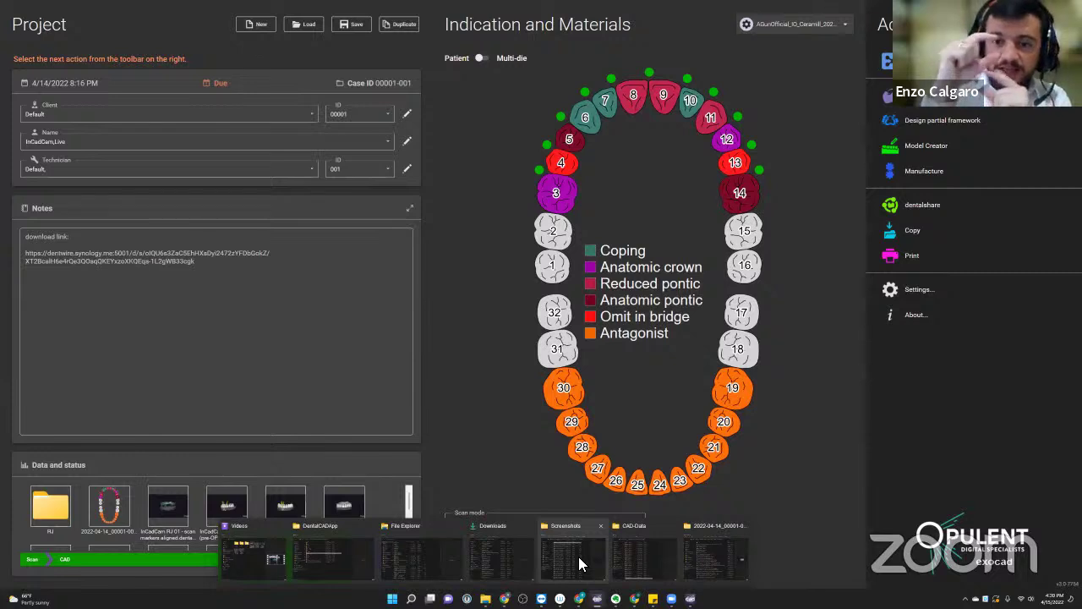
- Bring the Screenshots window forward, select several screenshot files, and move the window up-left
left_click(579, 556)
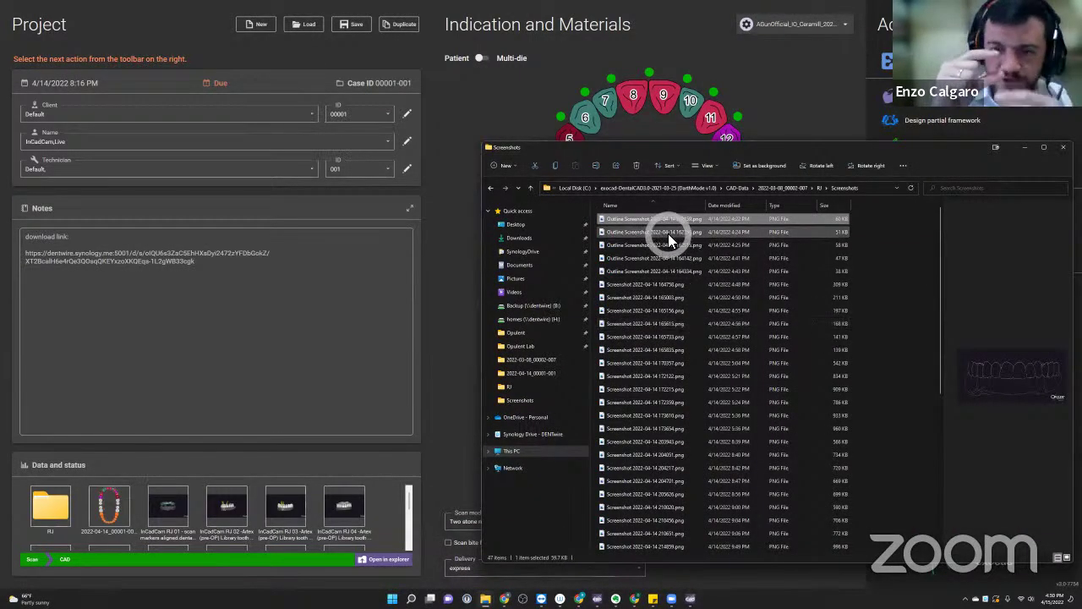
left_click(656, 245)
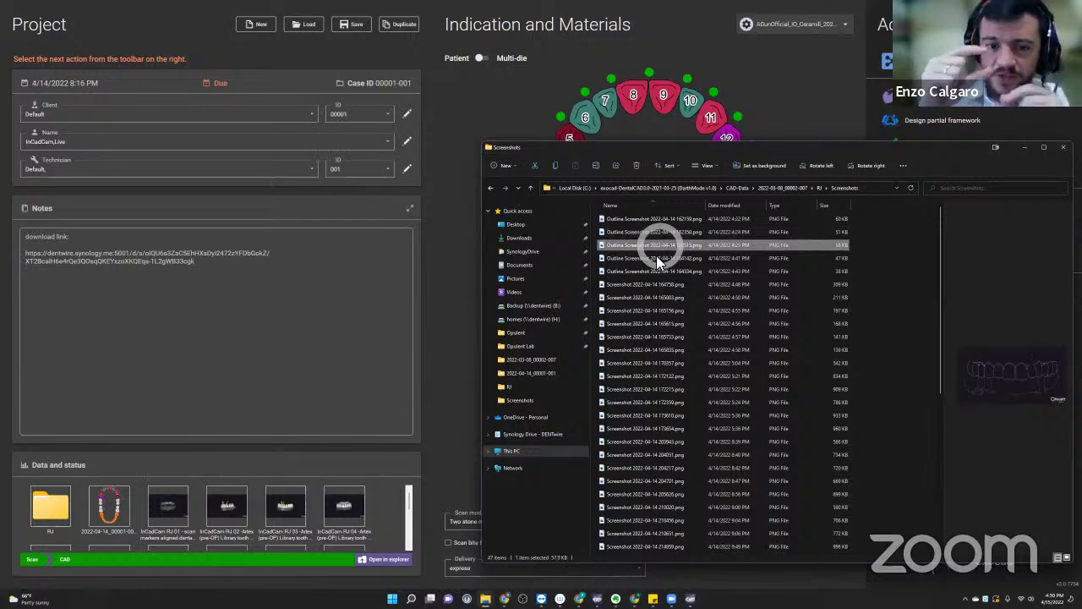
left_click(653, 271)
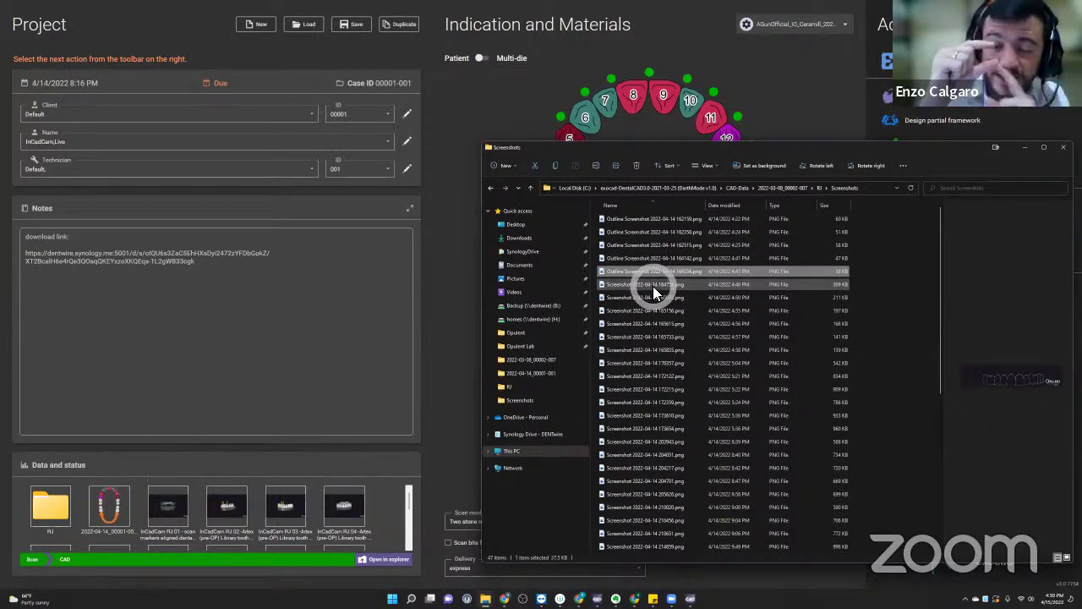
left_click(656, 285)
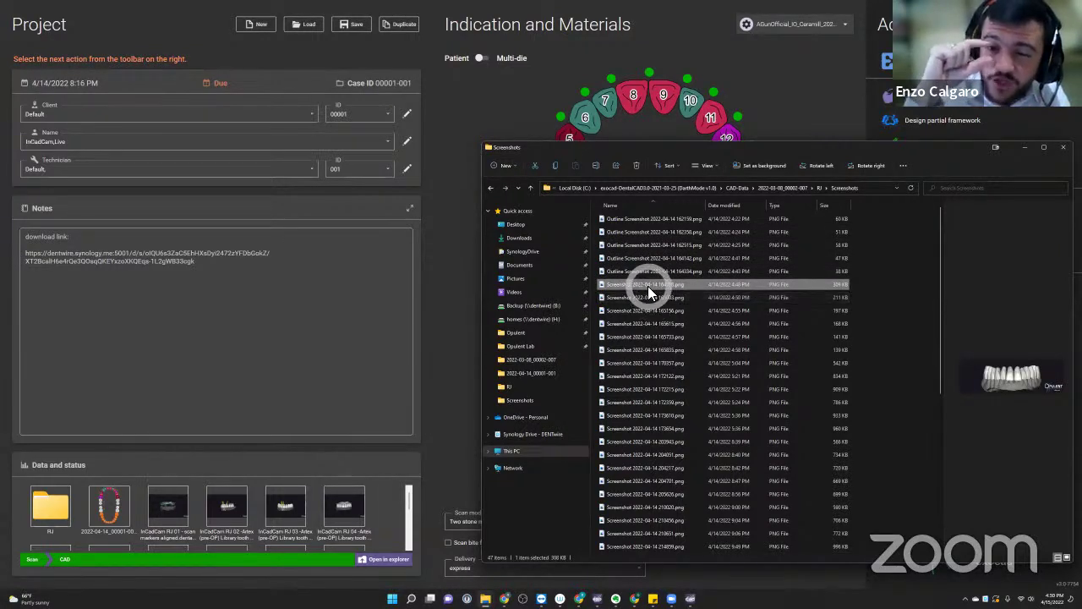
left_click_drag(812, 150, 757, 130)
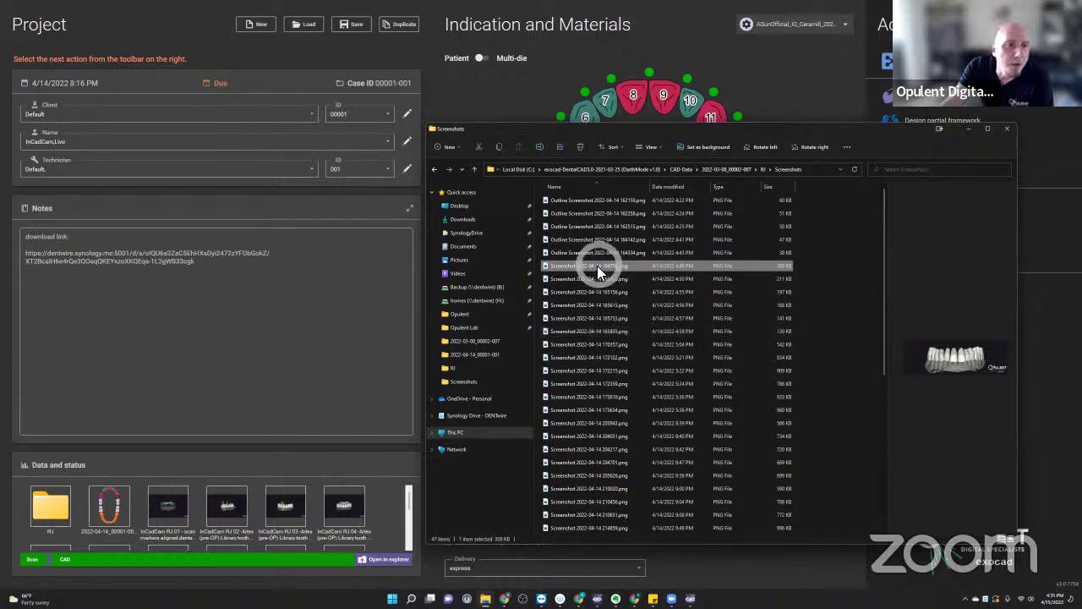
- Open a screenshot in Photos and advance to Screenshot 2022-04-14 172122.png, the occlusal contact view
double_click(755, 300)
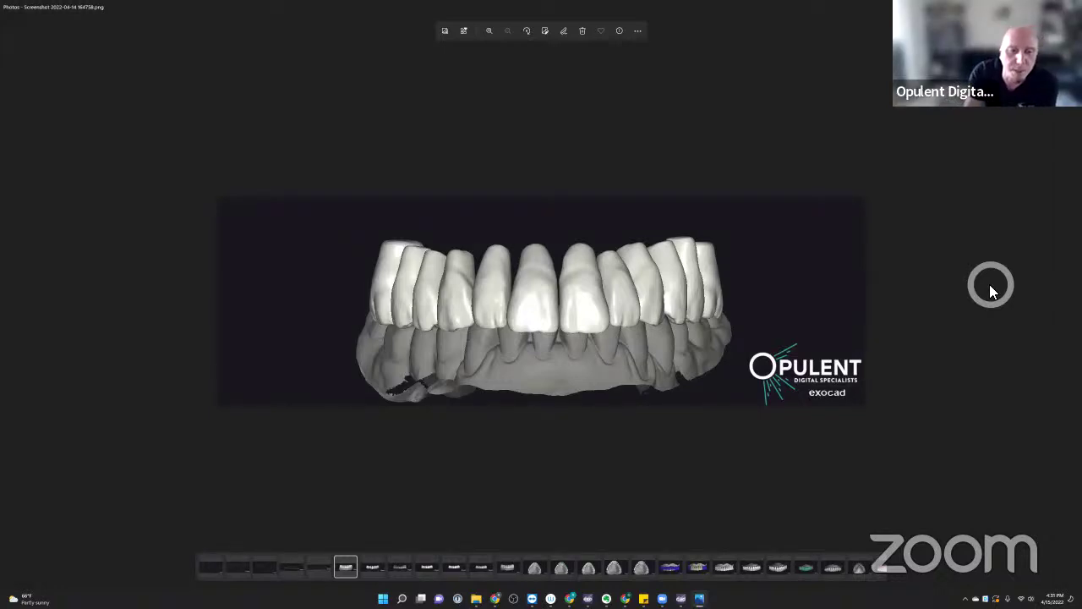
key("Right")
key("Right")
key("Right")
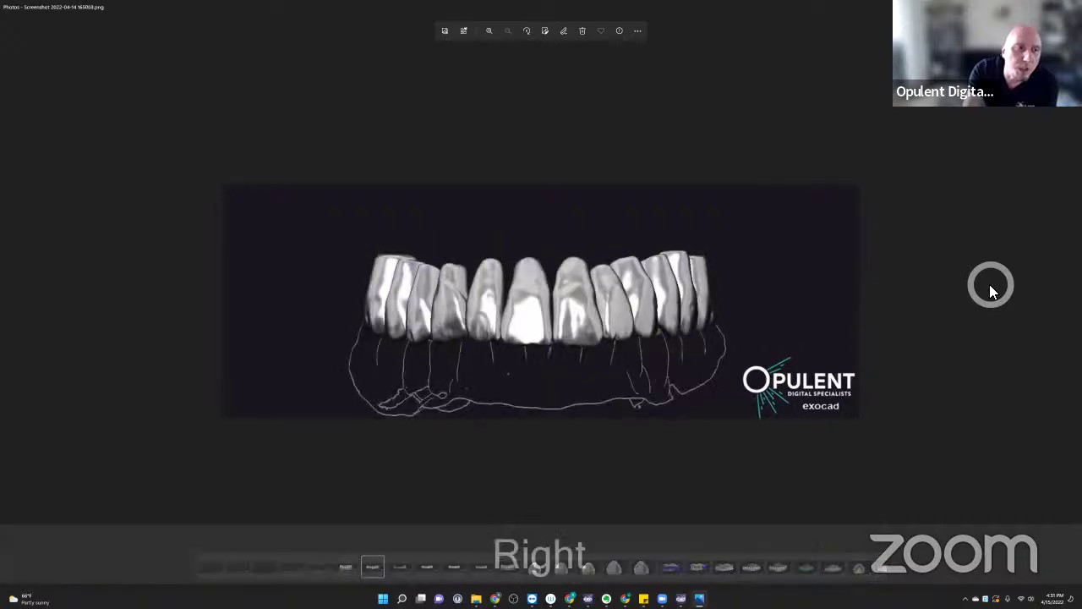
key("Right")
key("Right")
key("Right")
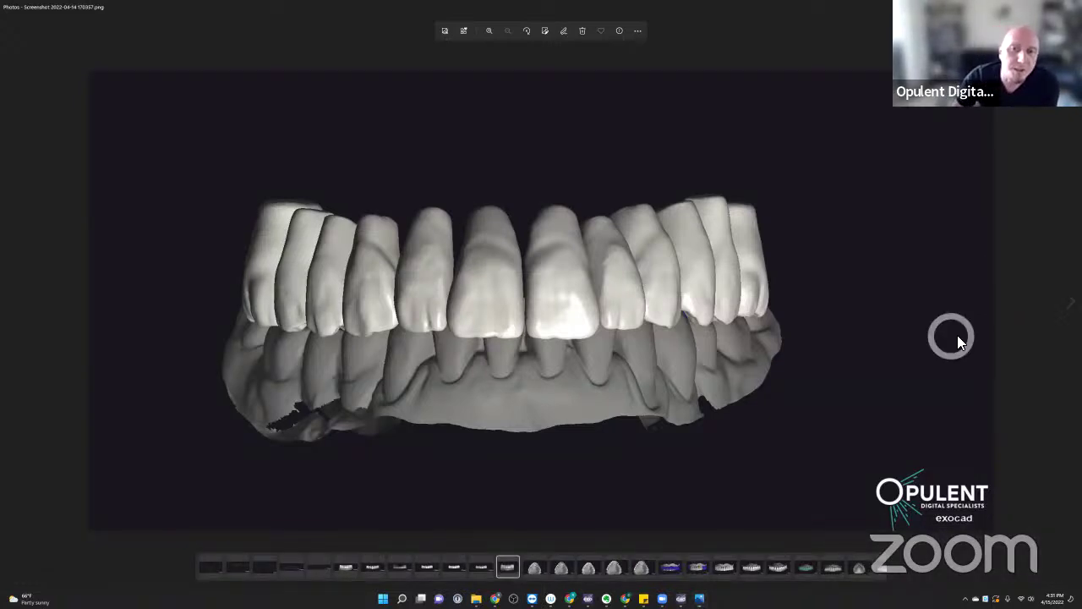
left_click(1058, 304)
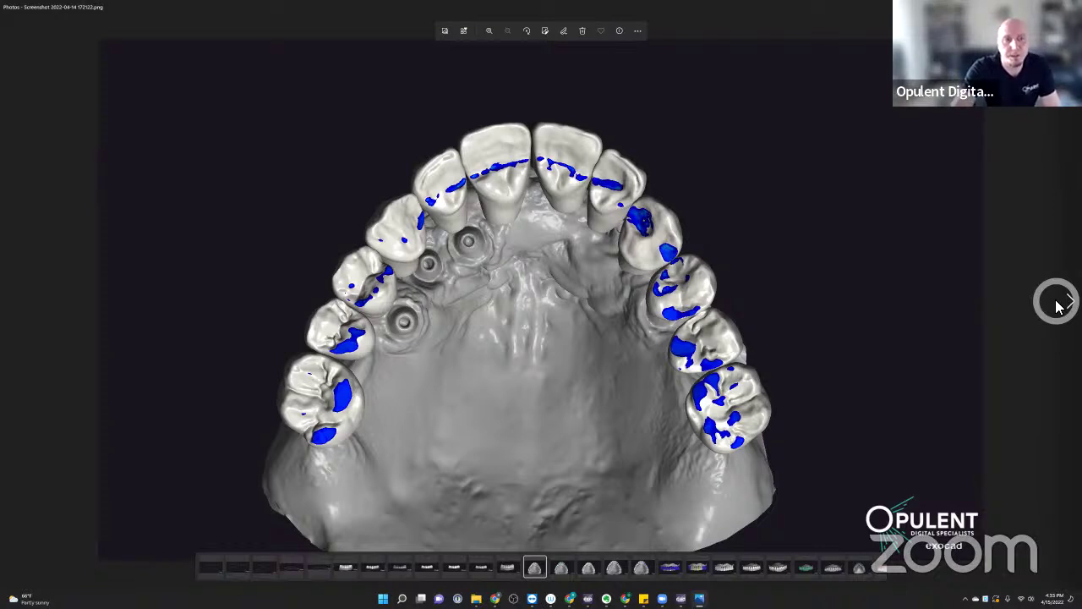
- Advance through the contact-map screenshots to the front view of blue teeth with yellow patches
left_click(1056, 302)
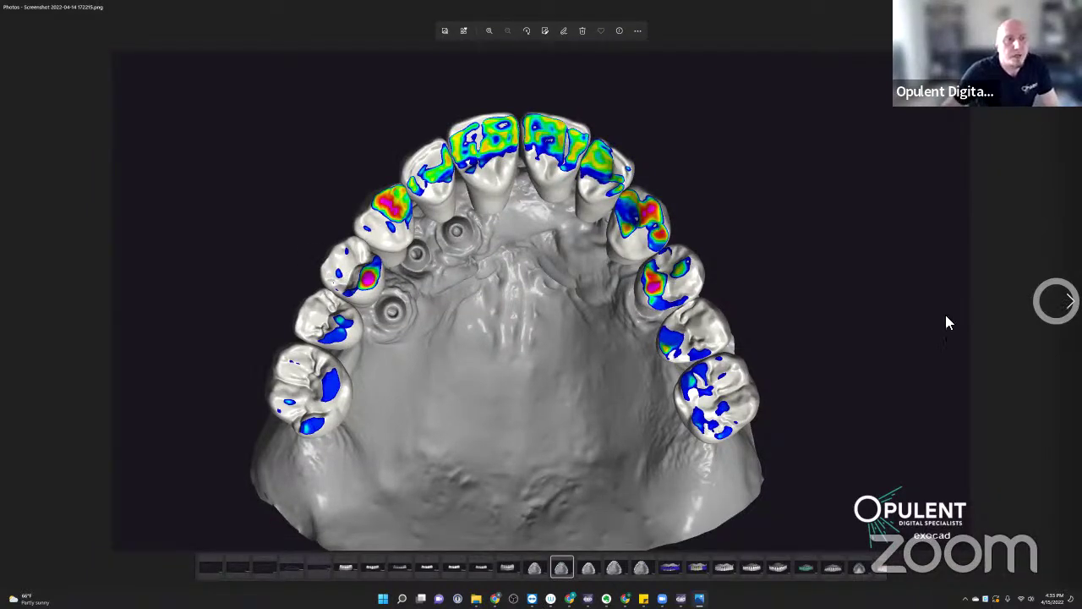
left_click(394, 202)
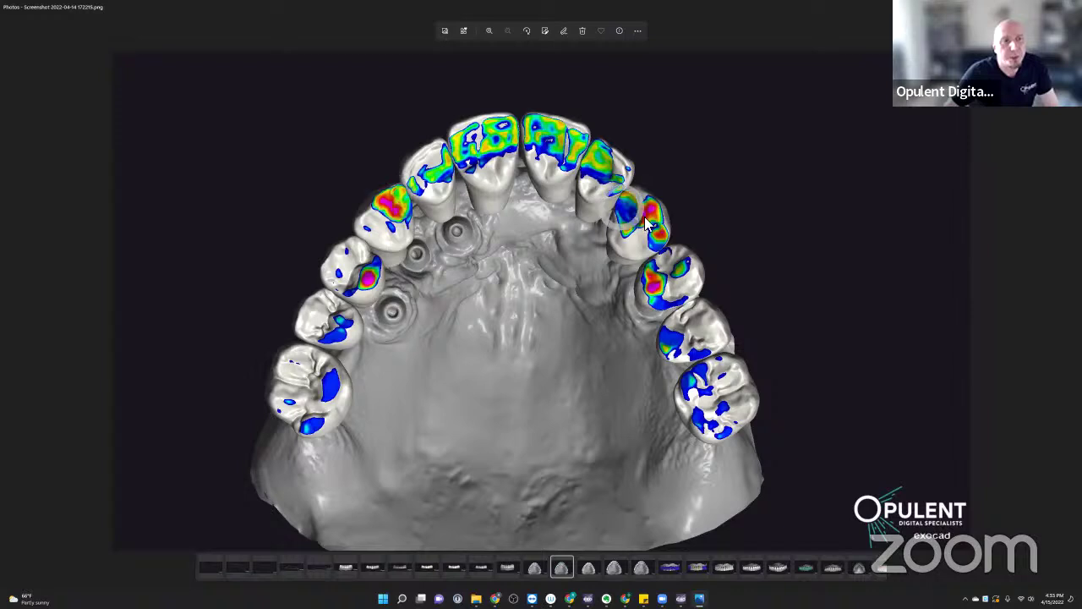
key("Right")
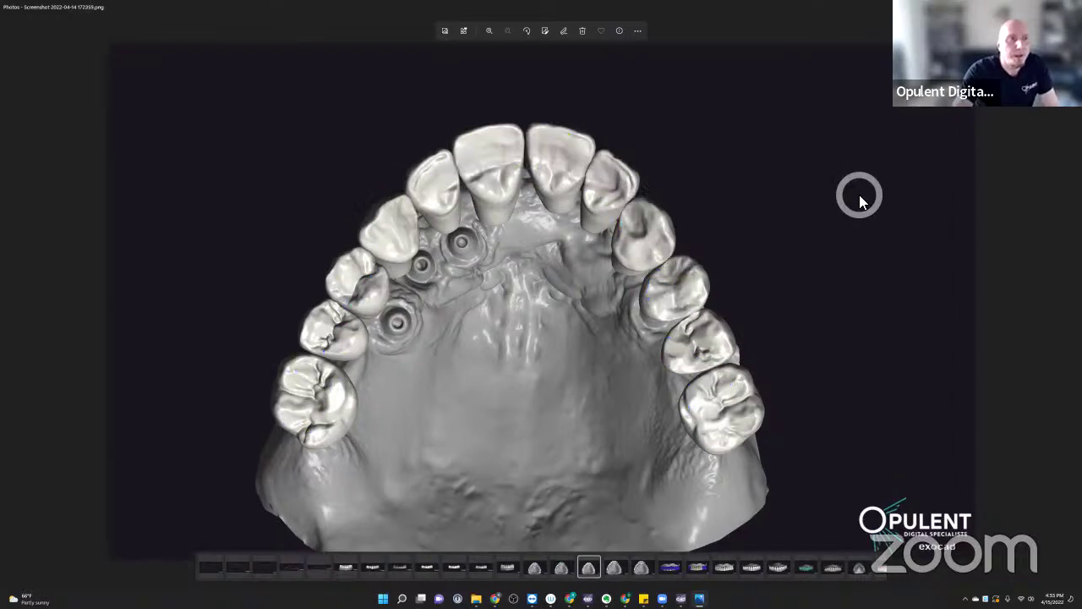
key("Right")
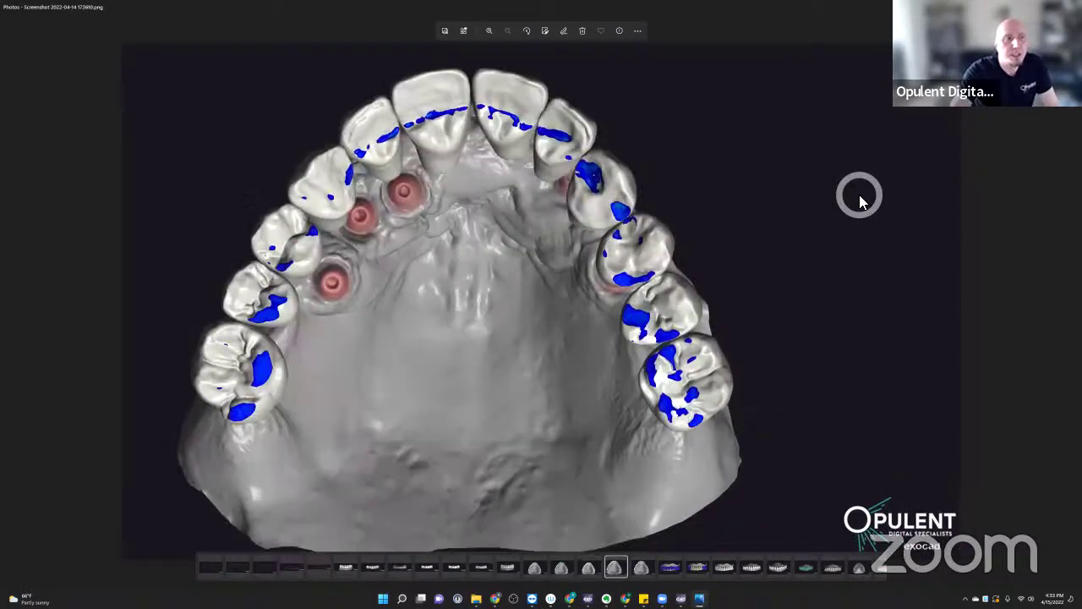
key("Right")
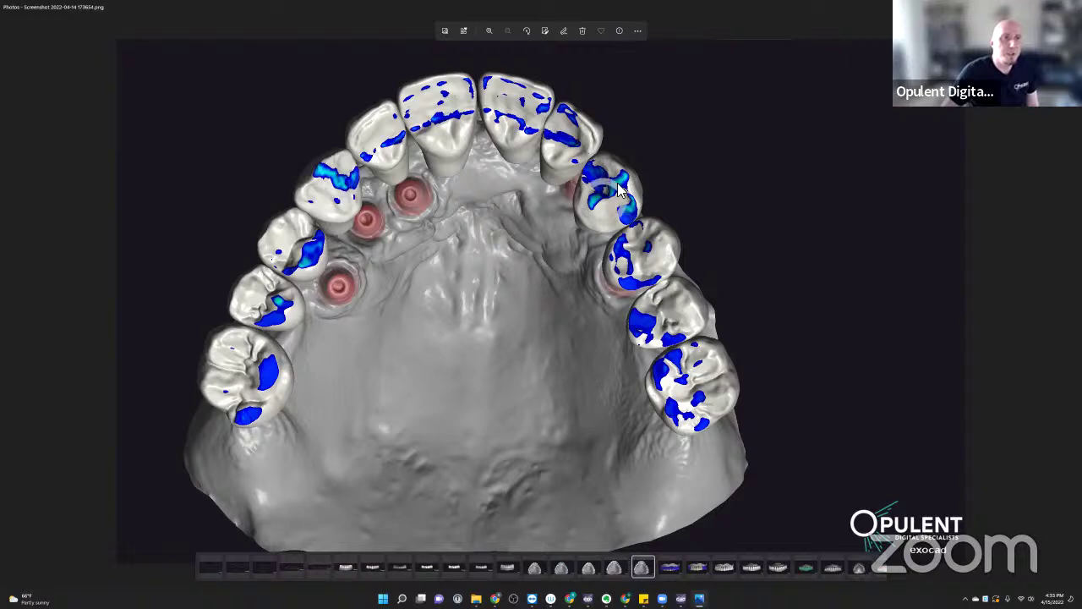
left_click(325, 164)
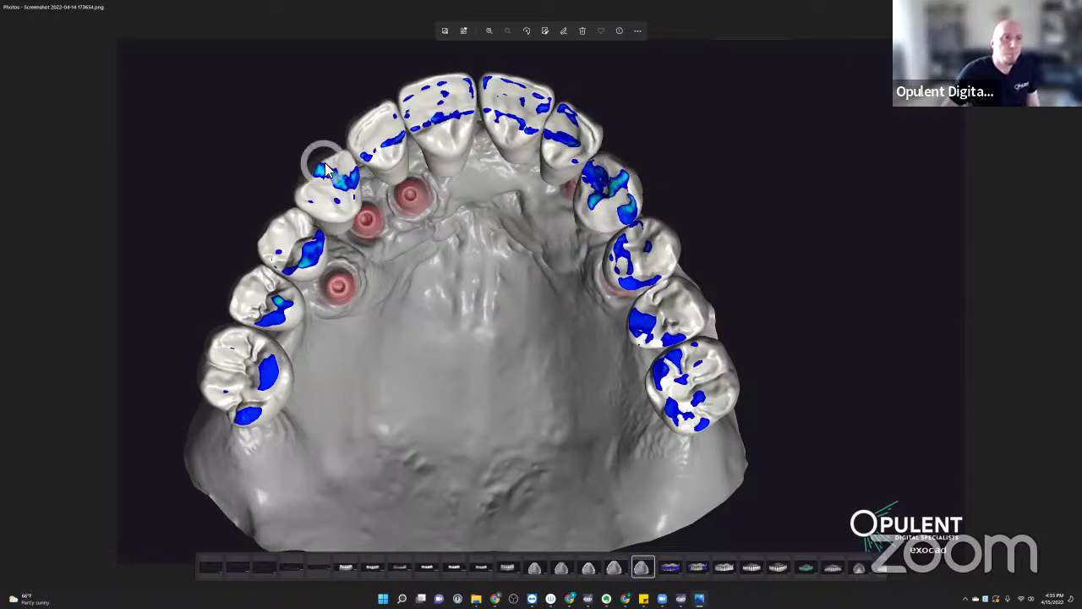
left_click(711, 164)
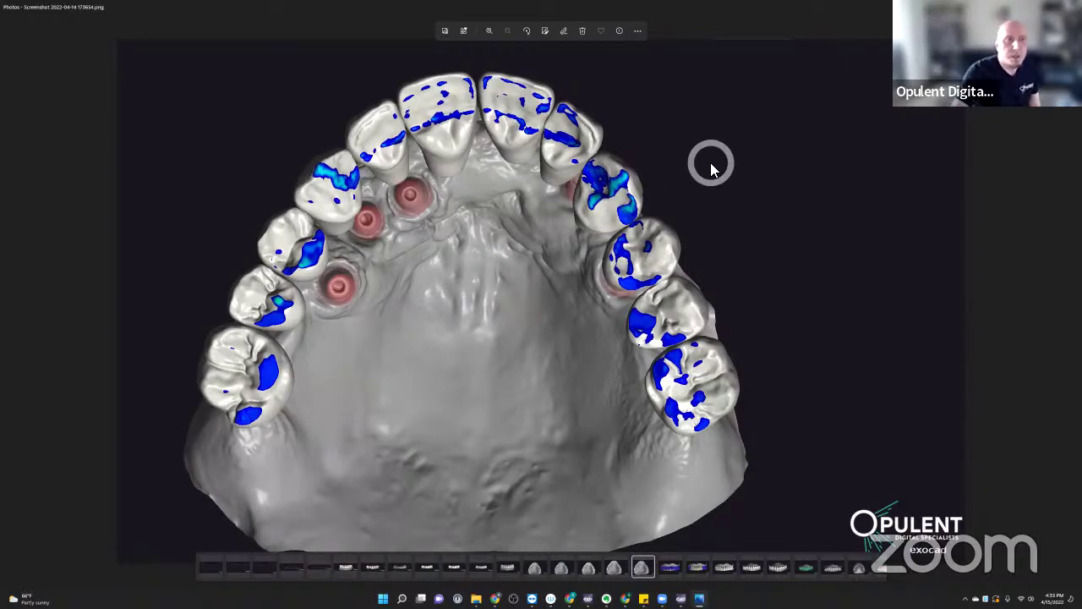
key("Right")
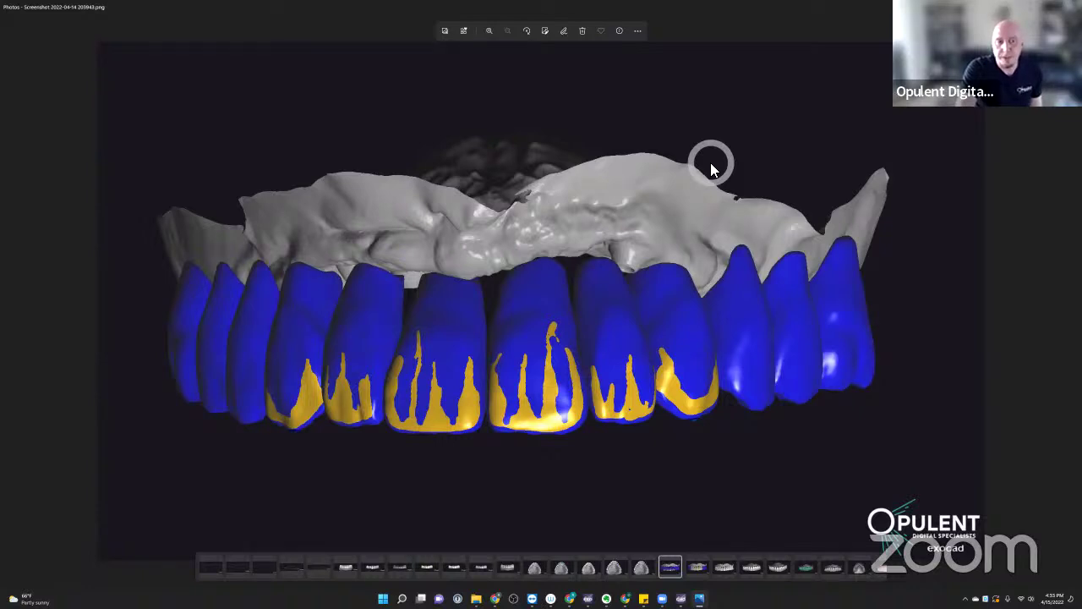
- Page through the front, green and white teeth, occlusal arch and gum screenshots to 215022.png
key("Right")
key("Right")
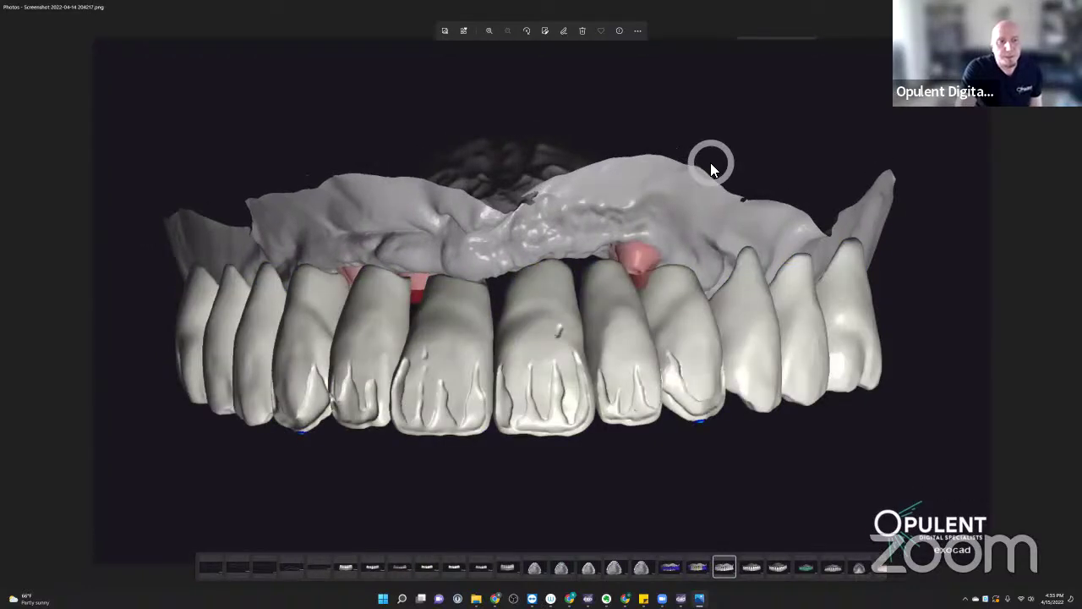
key("Right")
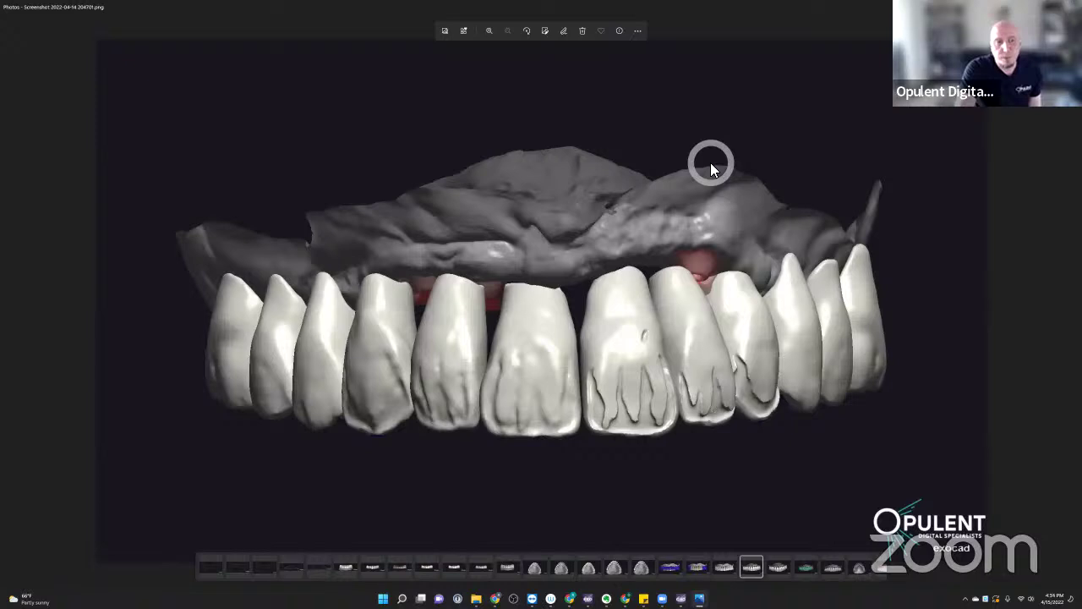
key("Right")
key("Right")
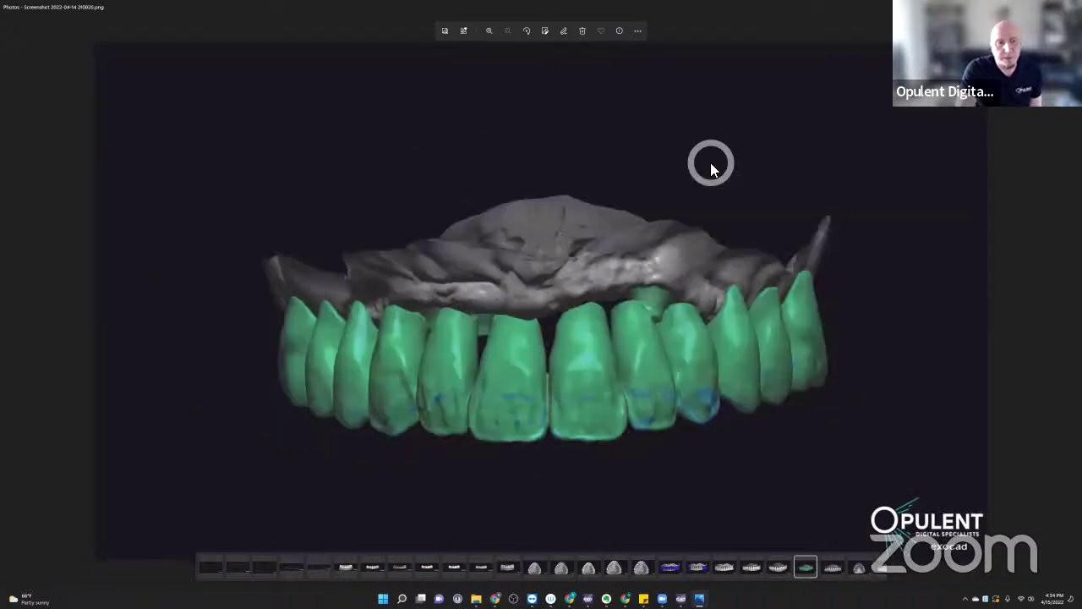
key("Right")
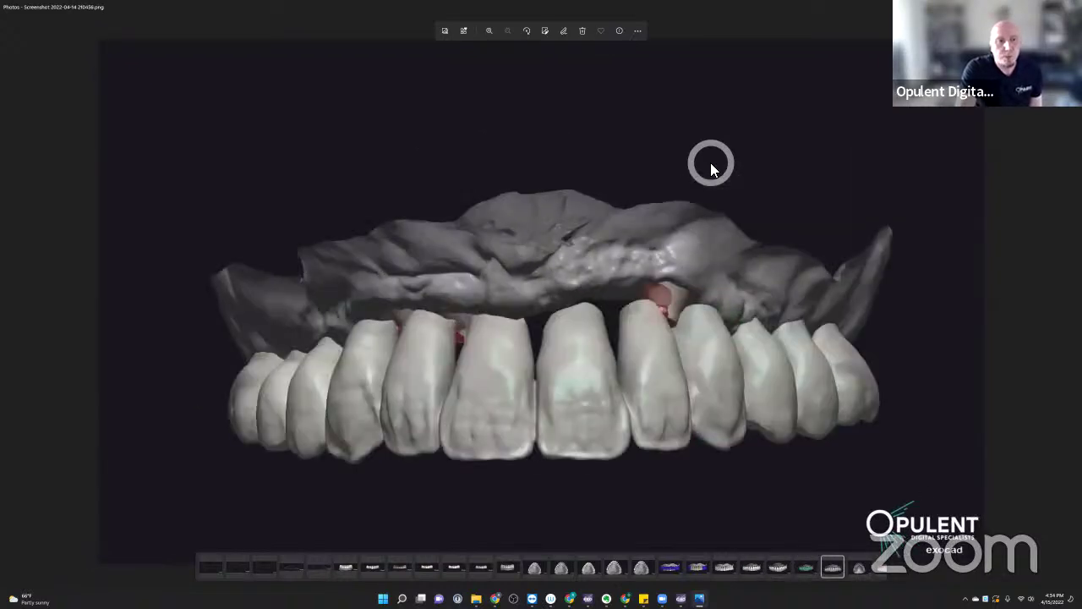
key("Right")
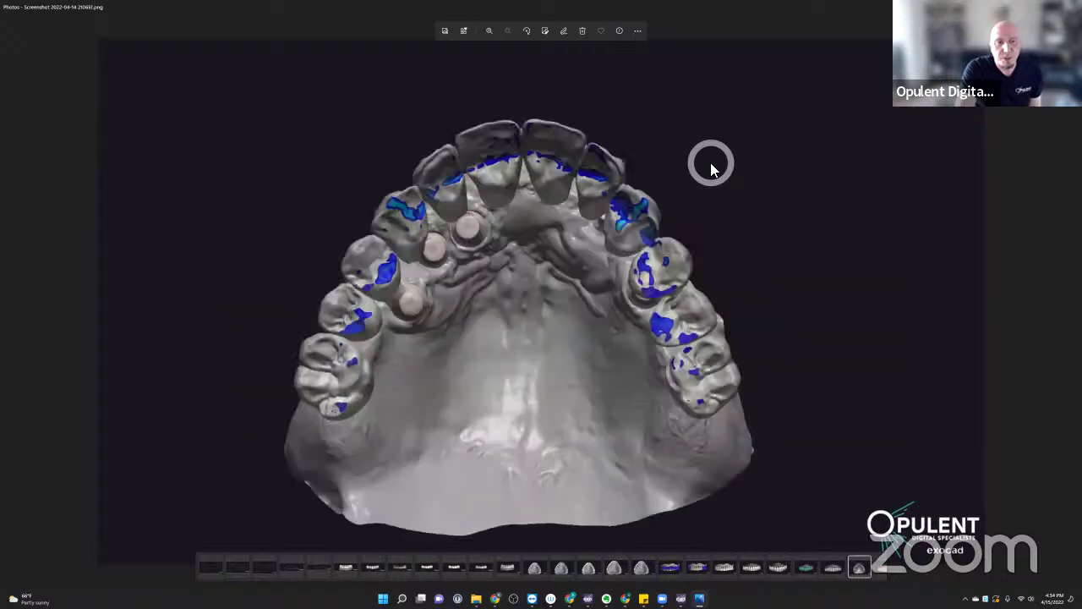
key("Right")
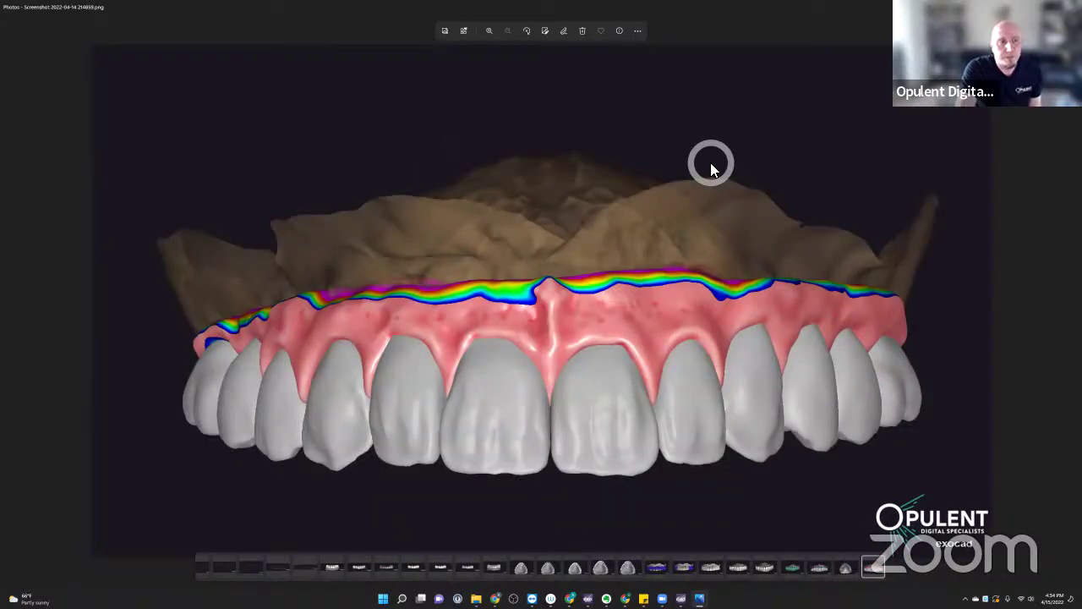
key("Right")
key("Right")
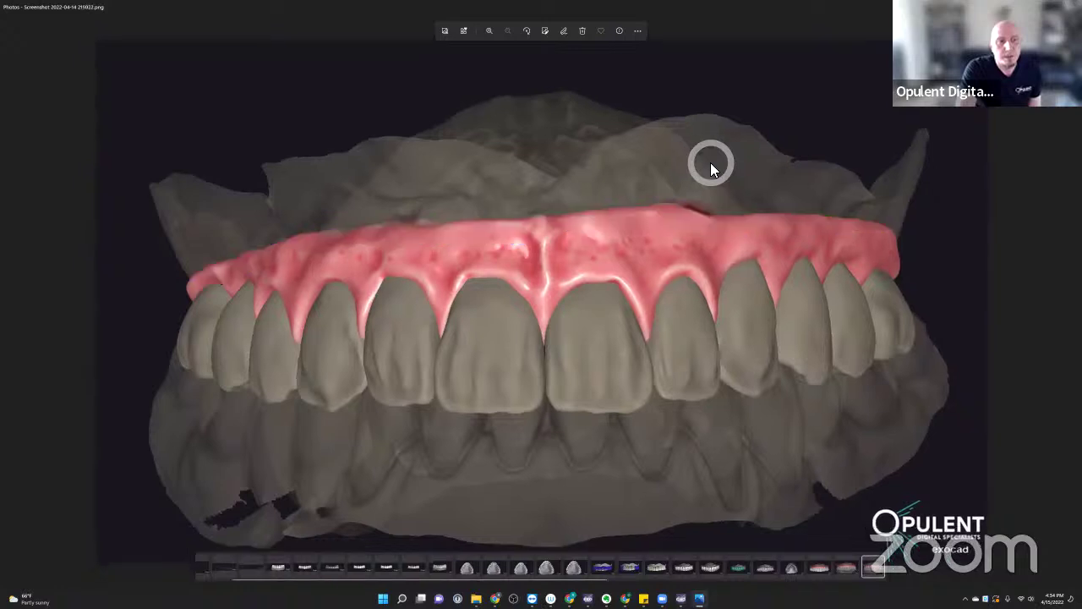
key("Right")
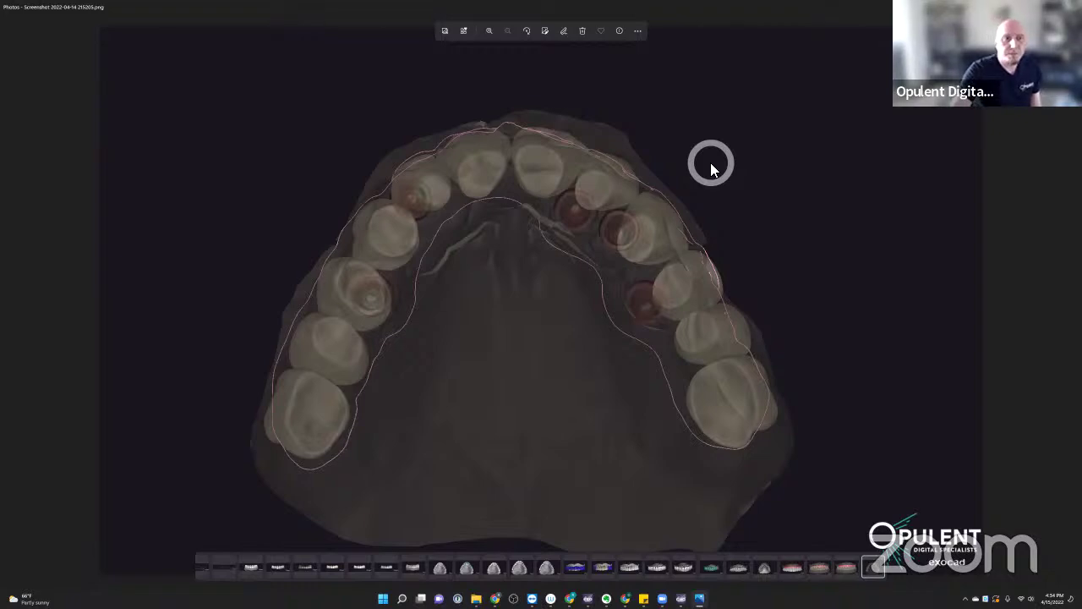
- Step past the occlusal, frontal, red-circled and lower-arch shots to screenshot 221529.png
key("Right")
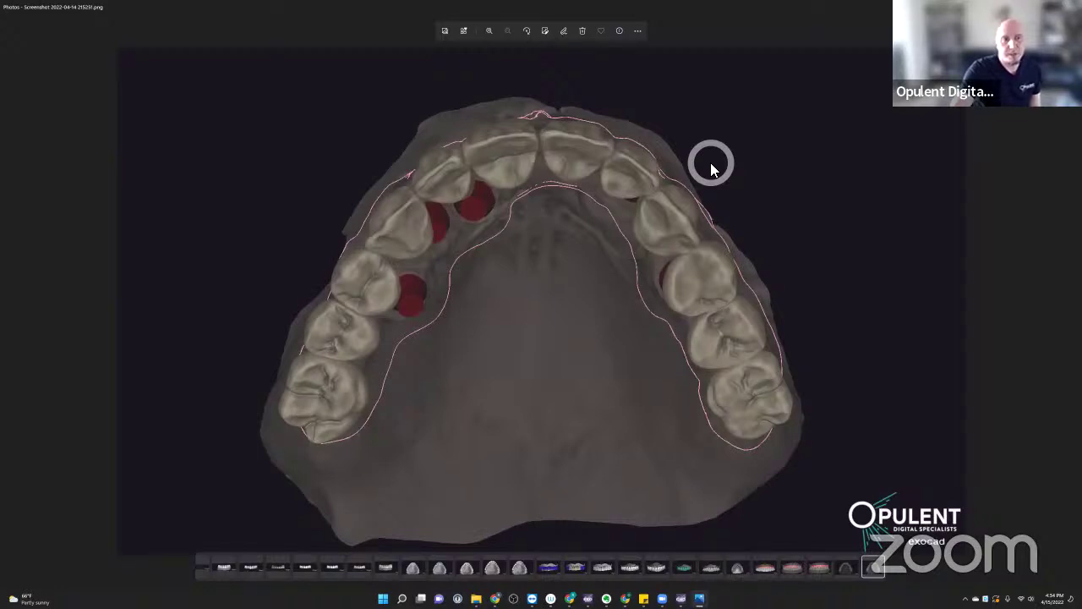
key("Right")
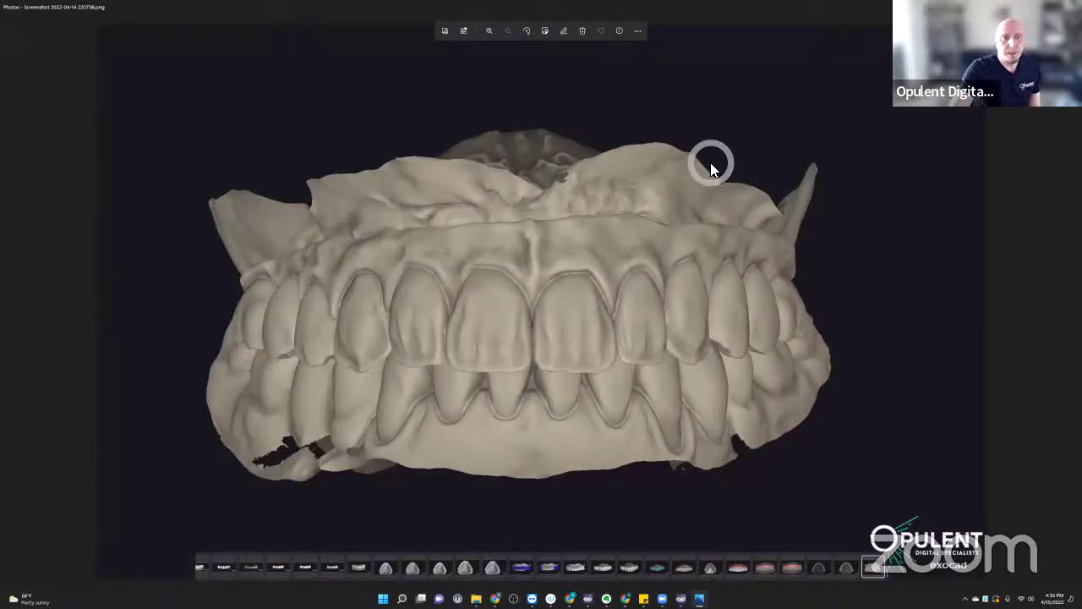
key("Right")
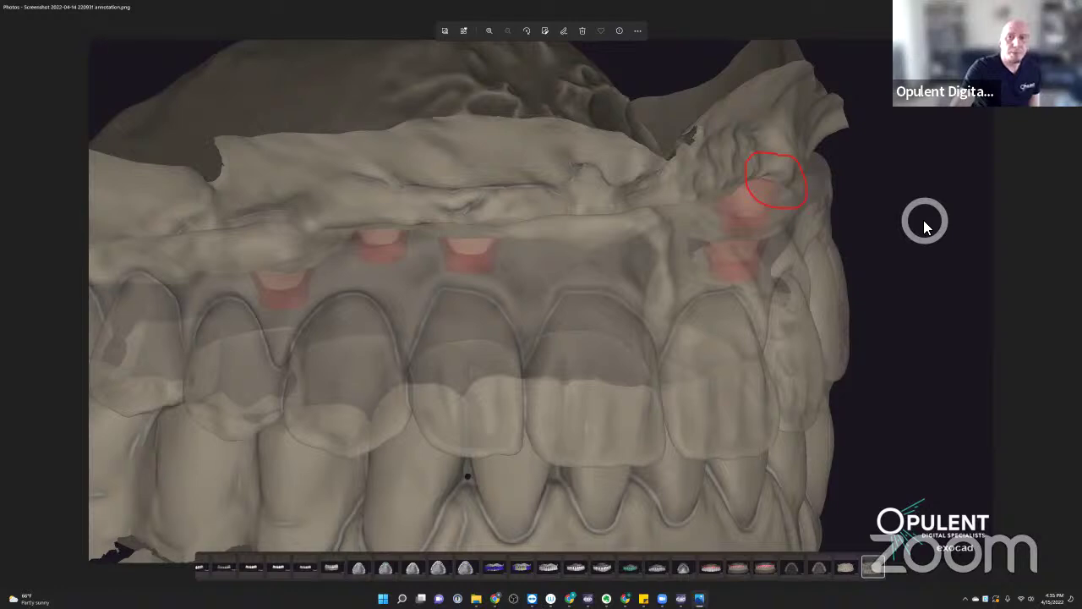
key("Right")
key("Right")
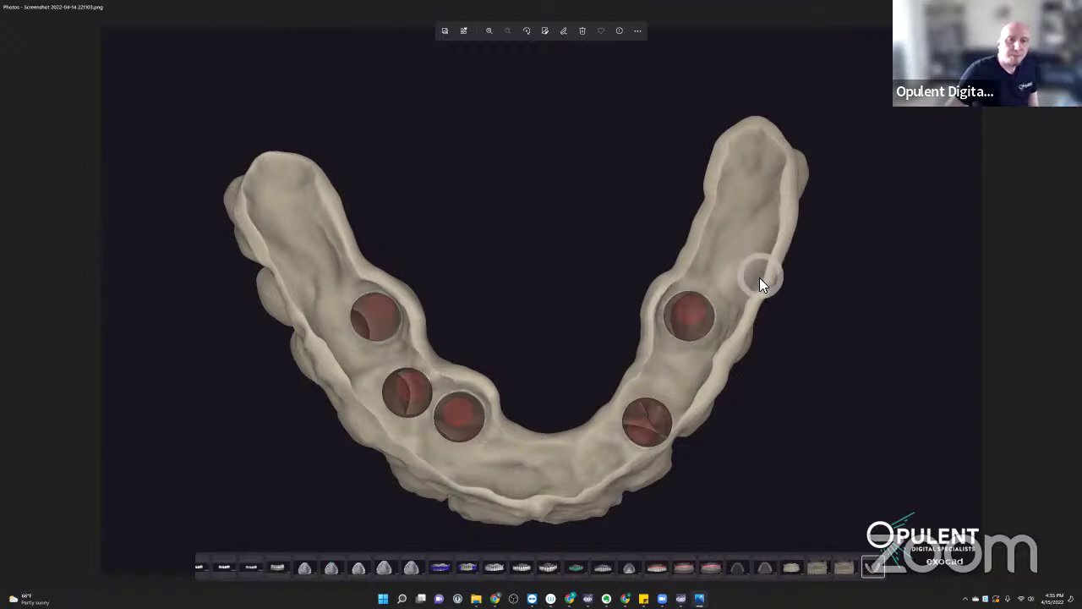
key("Right")
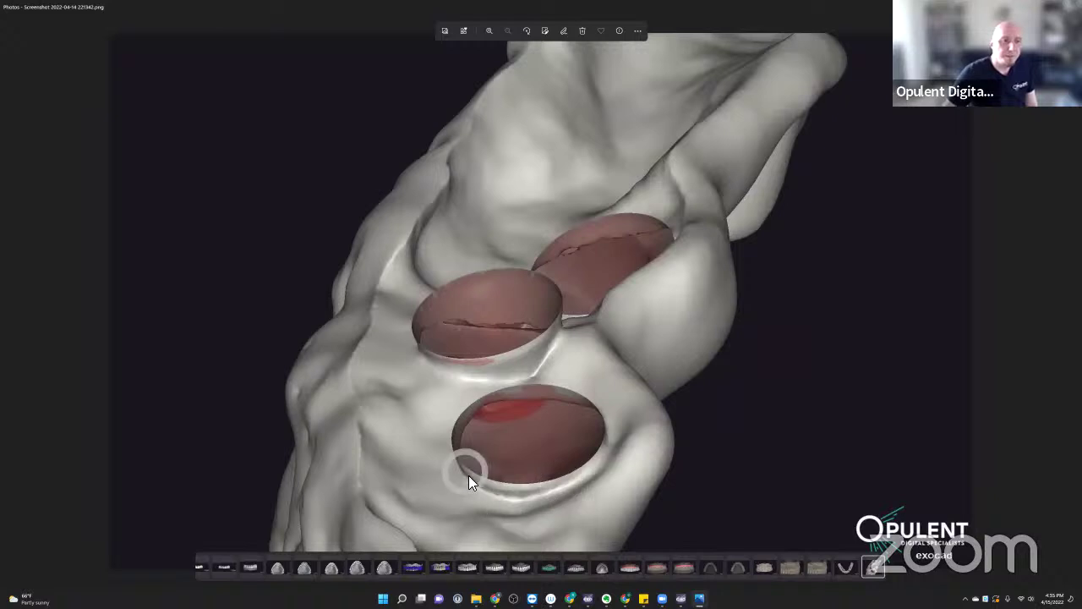
key("Right")
key("Right")
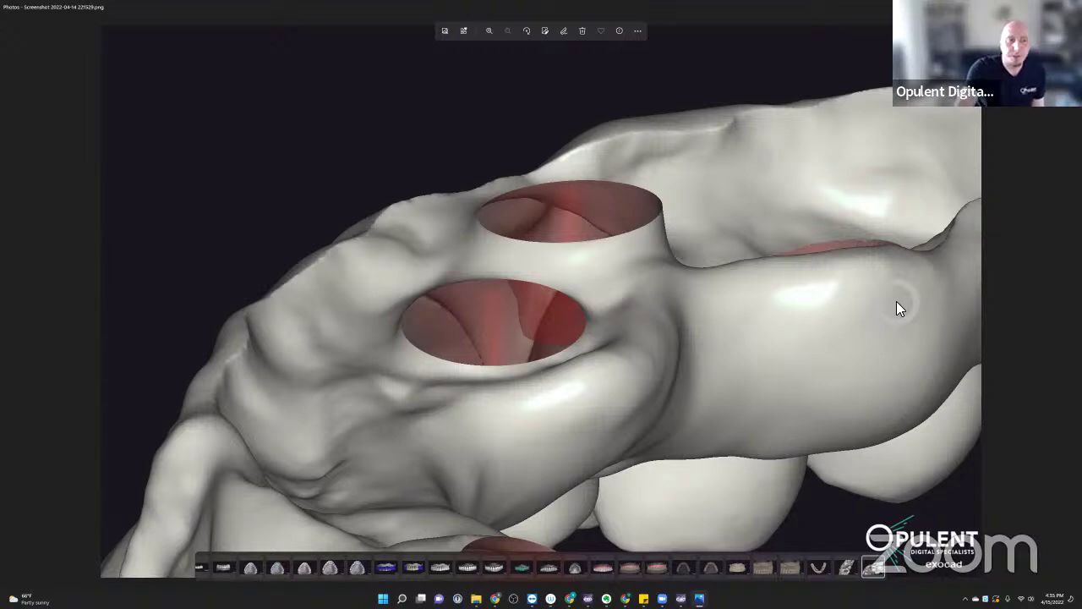
- Advance to the next saved jaw screenshot in the Photos viewer
left_click(897, 303)
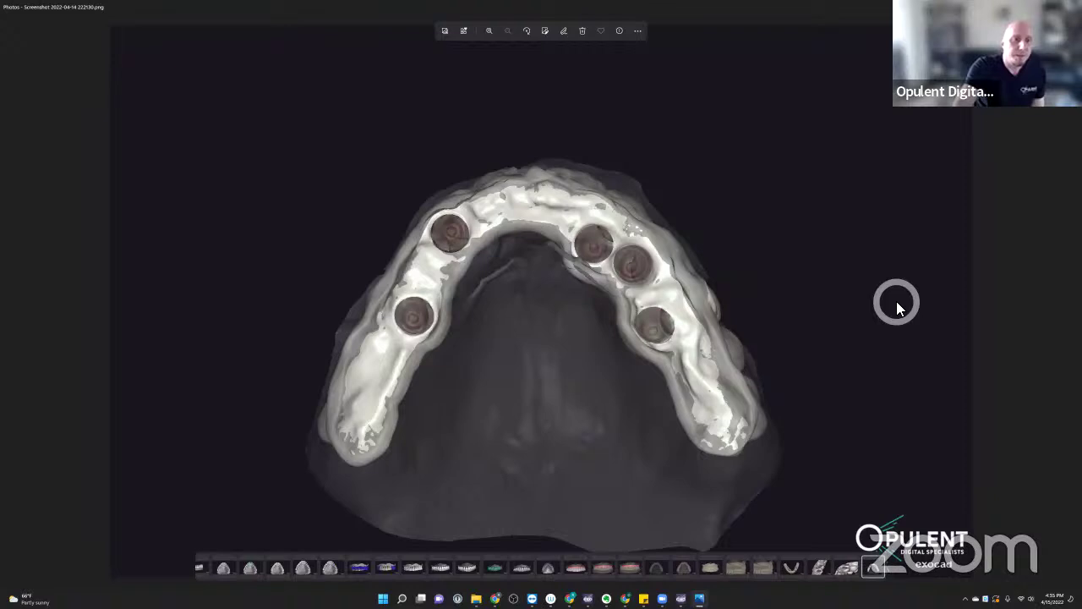
left_click(634, 237)
left_click(474, 239)
left_click(428, 251)
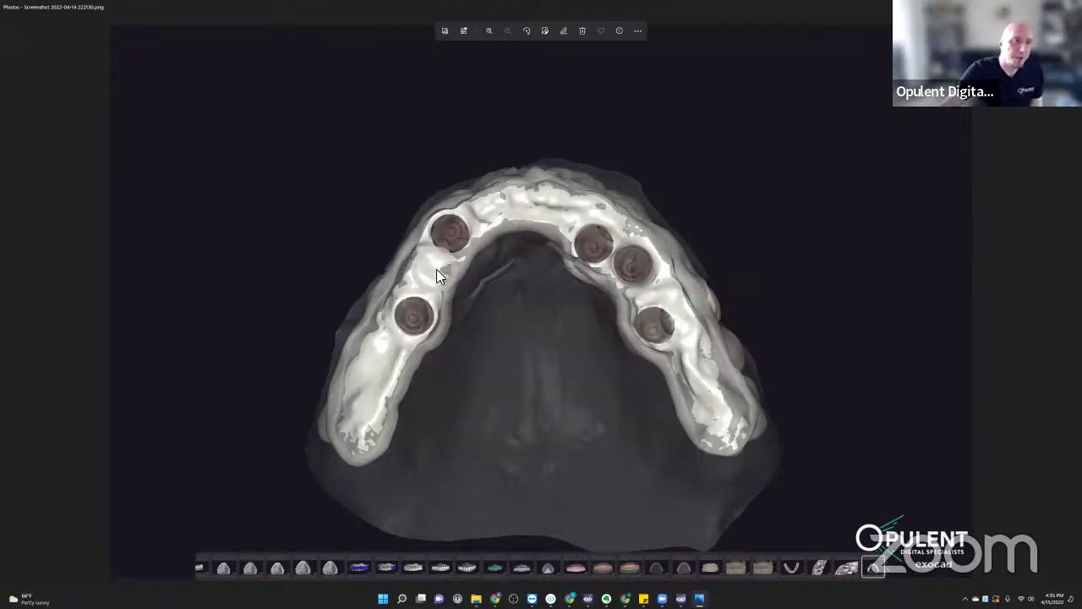
left_click(842, 262)
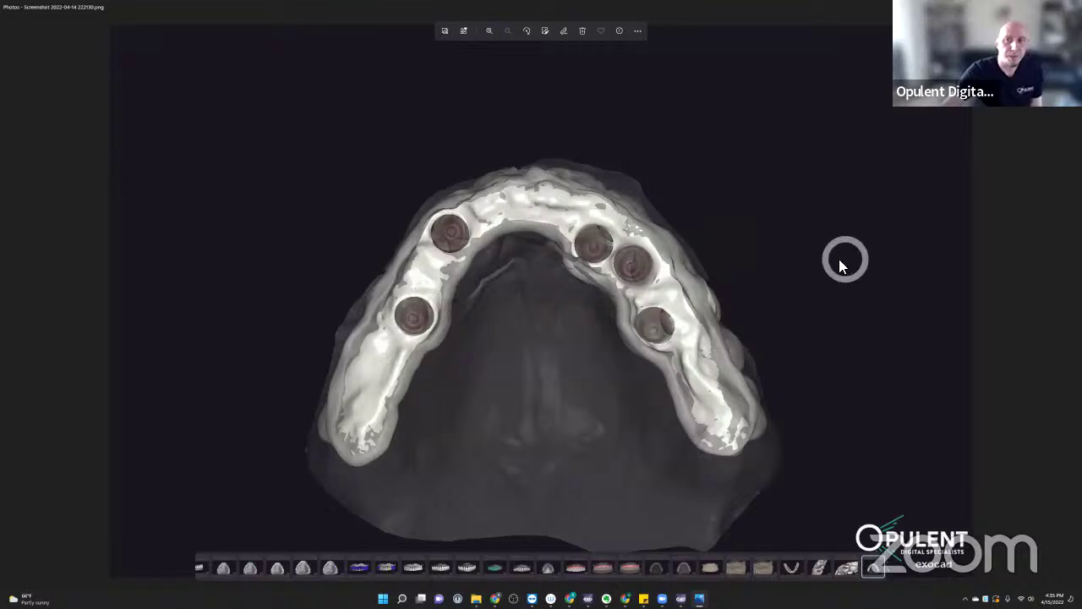
- View the upper teeth, green occlusal and screw-hole settings shots against the grey bridge
key("Right")
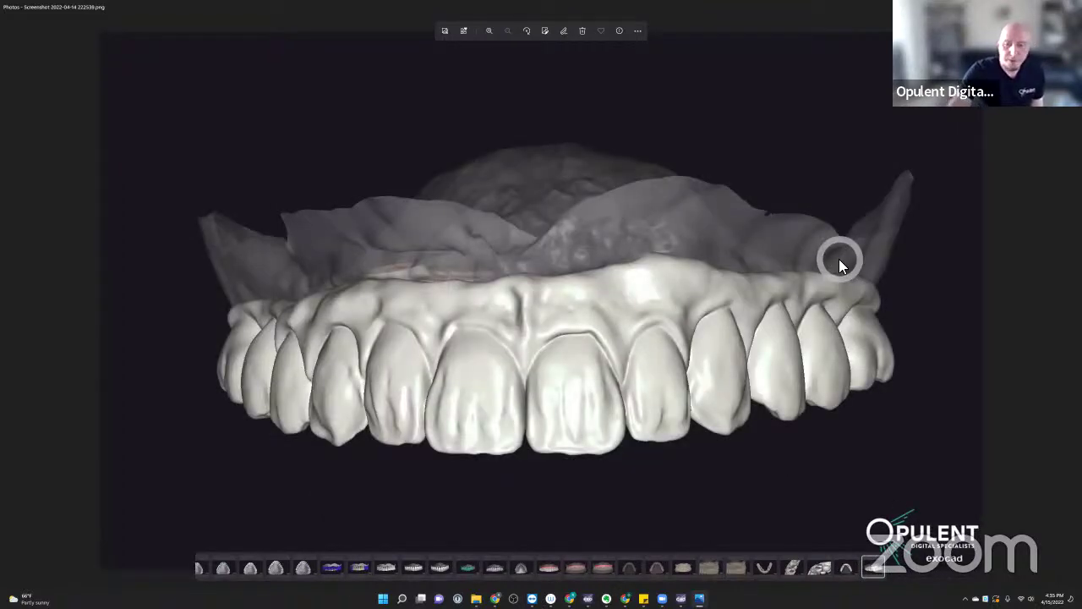
key("Right")
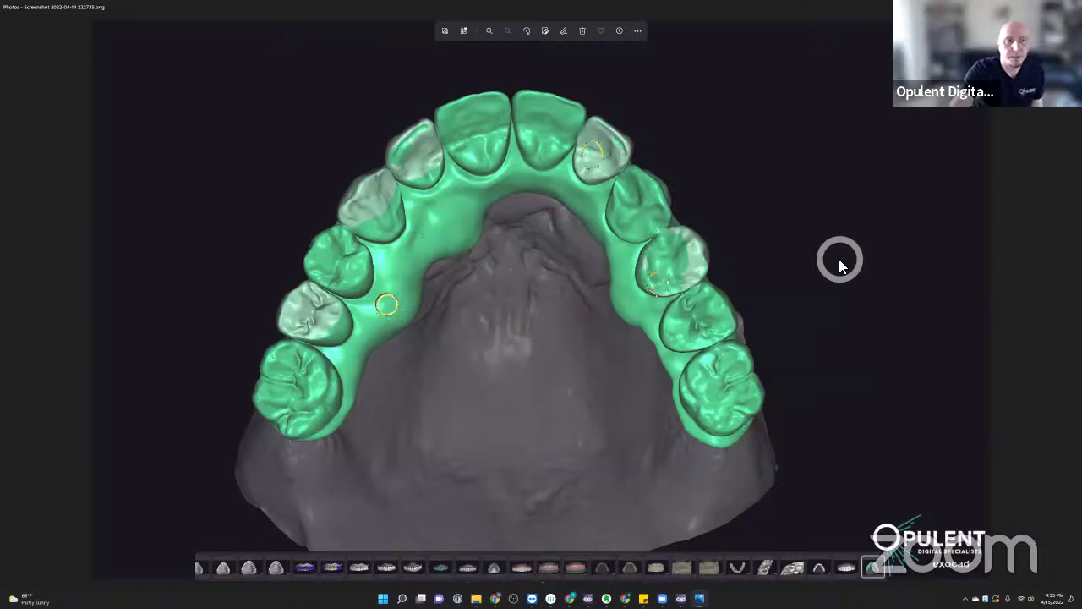
key("Right")
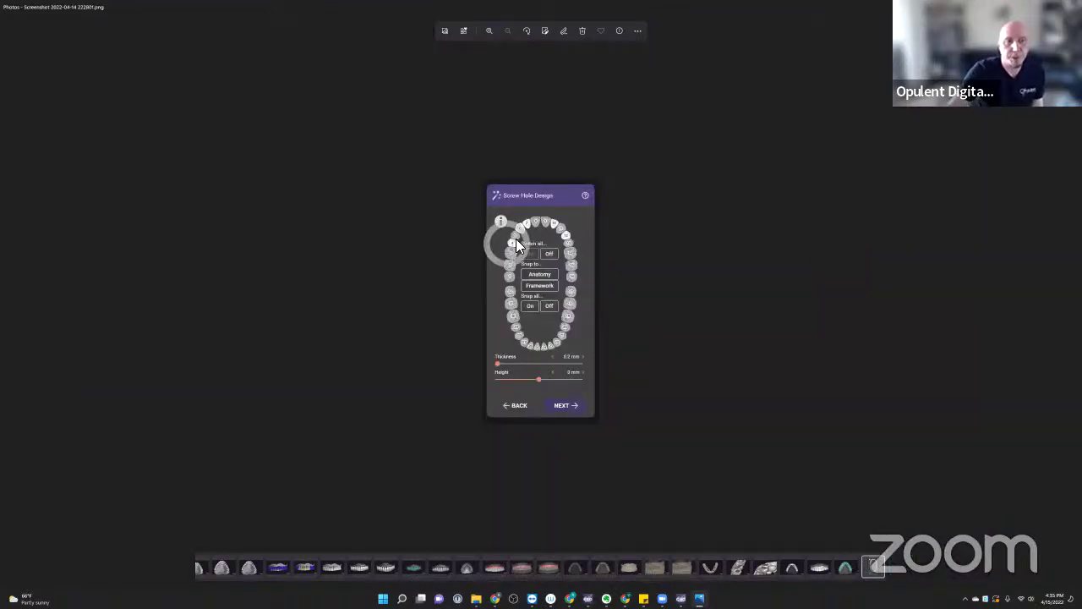
key("Right")
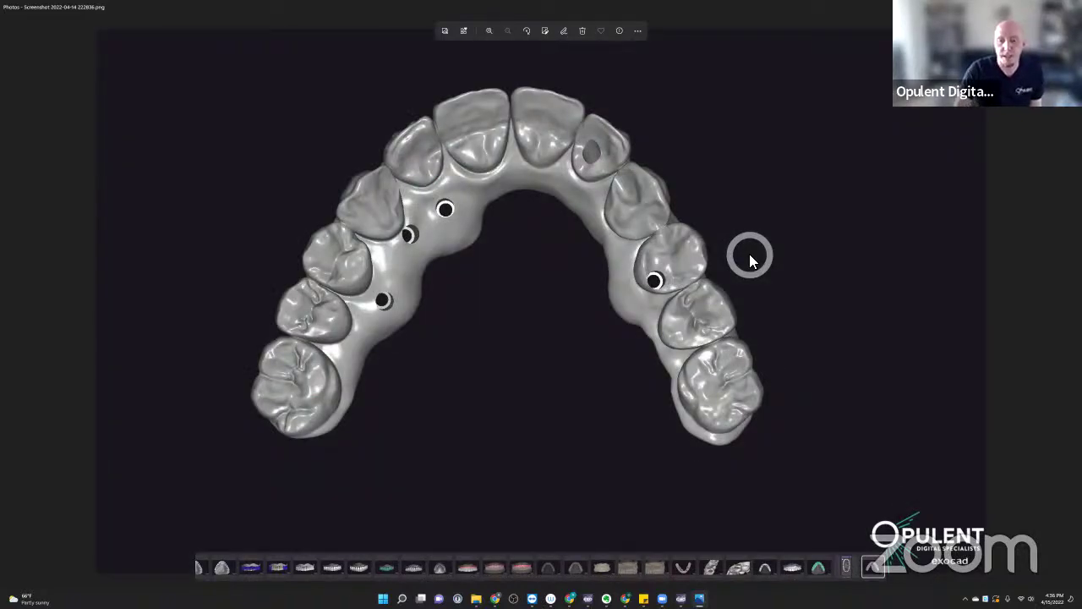
key("Left")
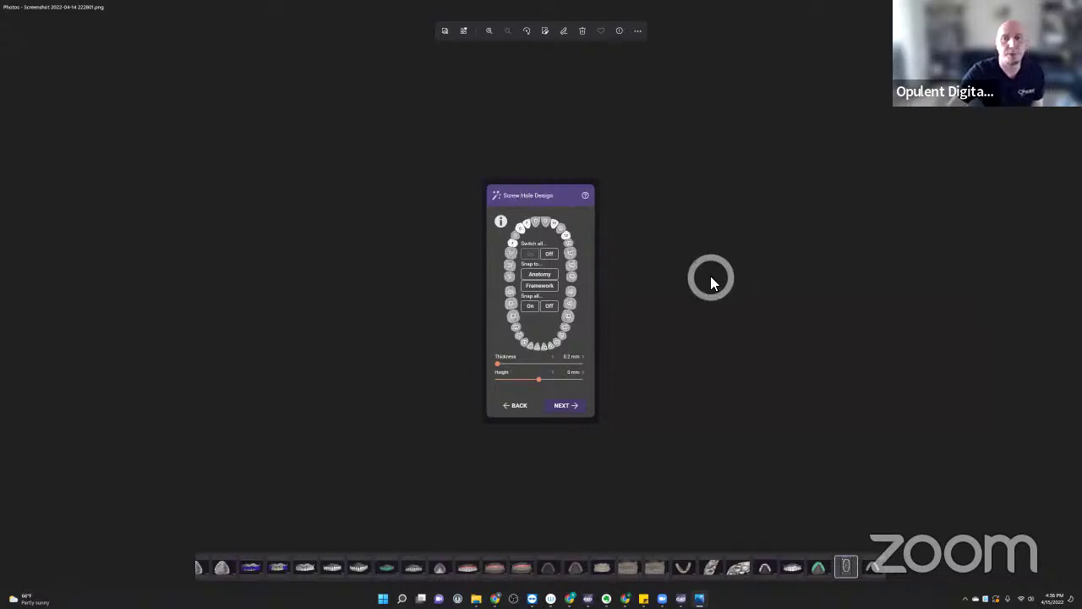
key("Right")
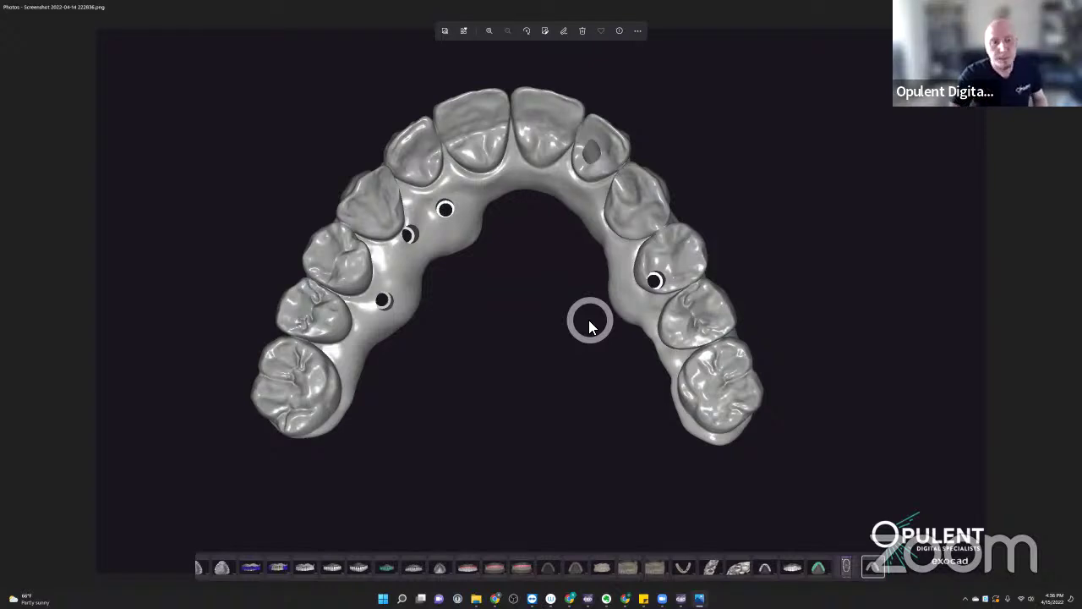
- Review the bar and front-teeth shots, compare the red-circled gaps, then close Photos
key("Right")
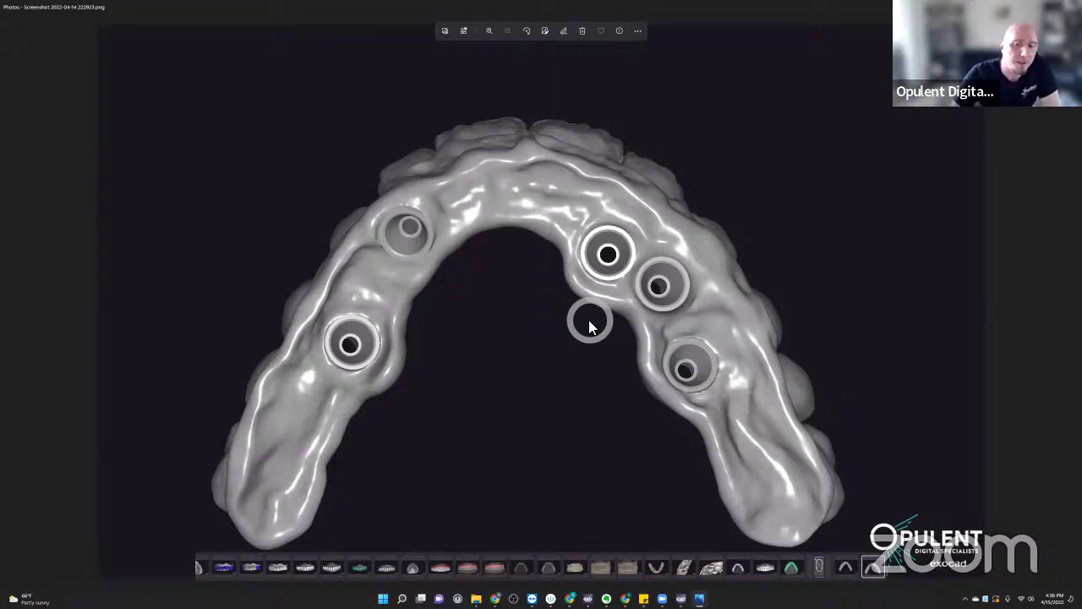
key("Right")
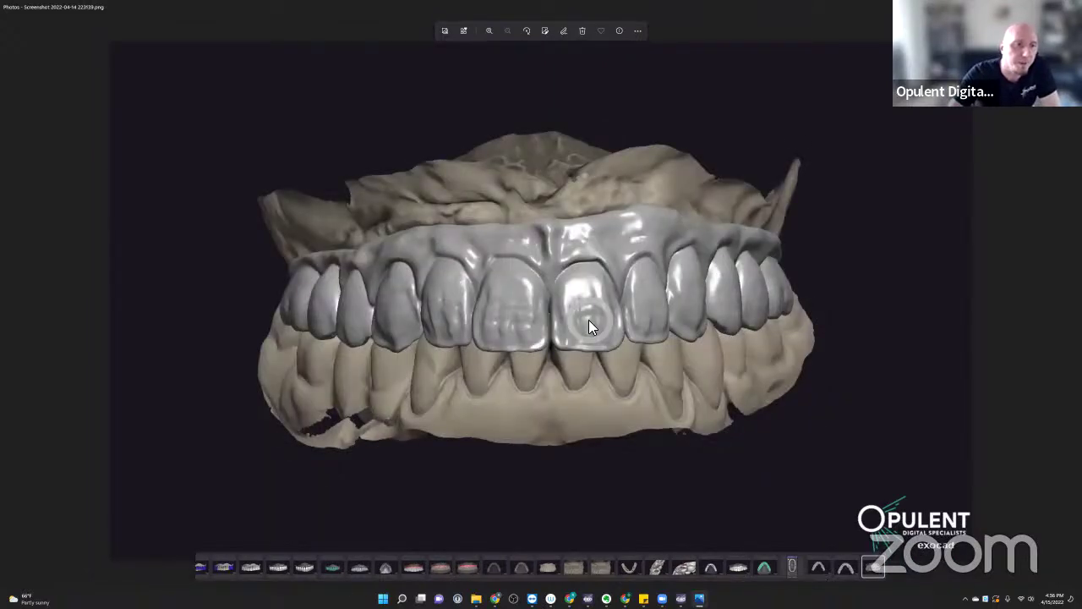
key("Right")
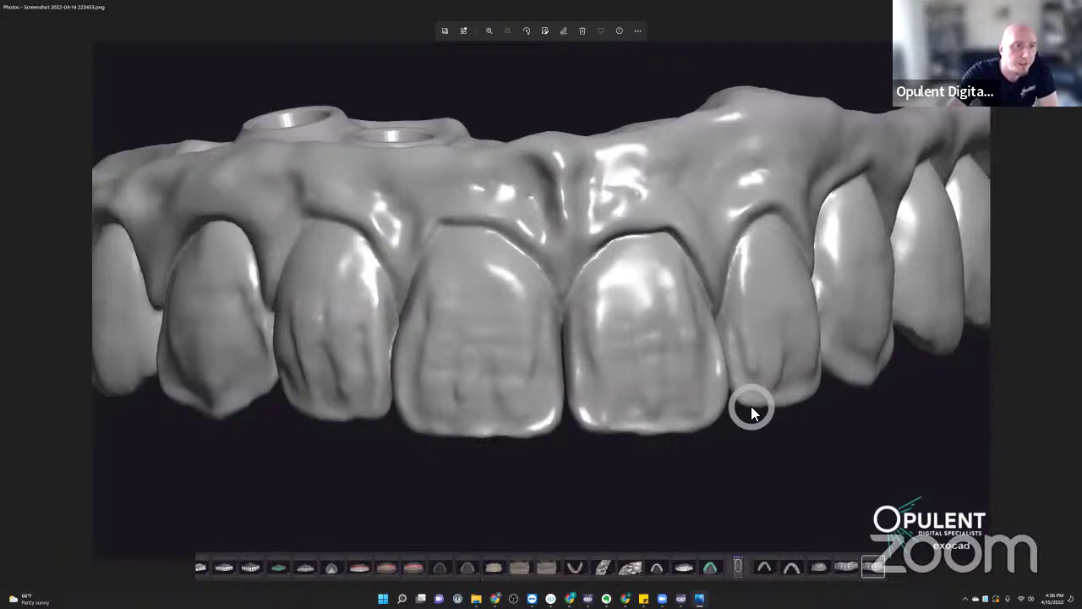
key("Right")
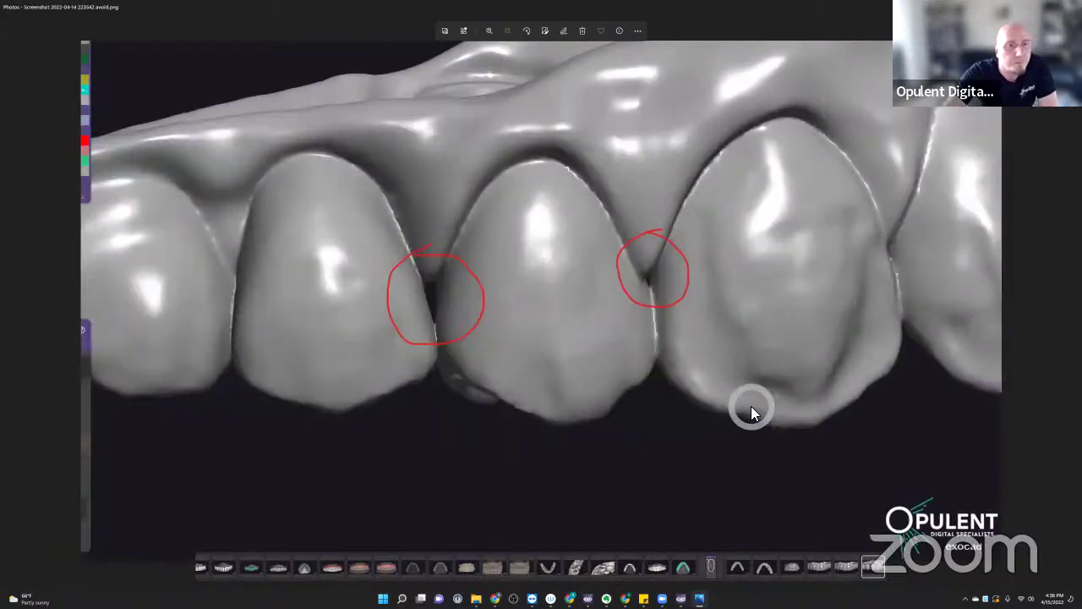
key("Left")
key("Right")
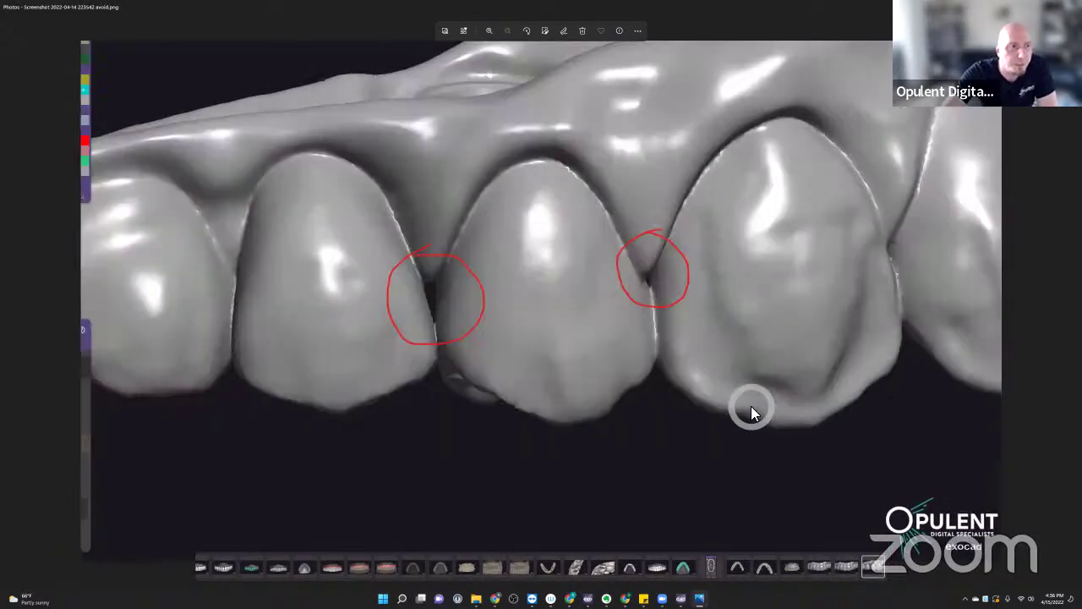
key("Left")
key("Right")
key("Left")
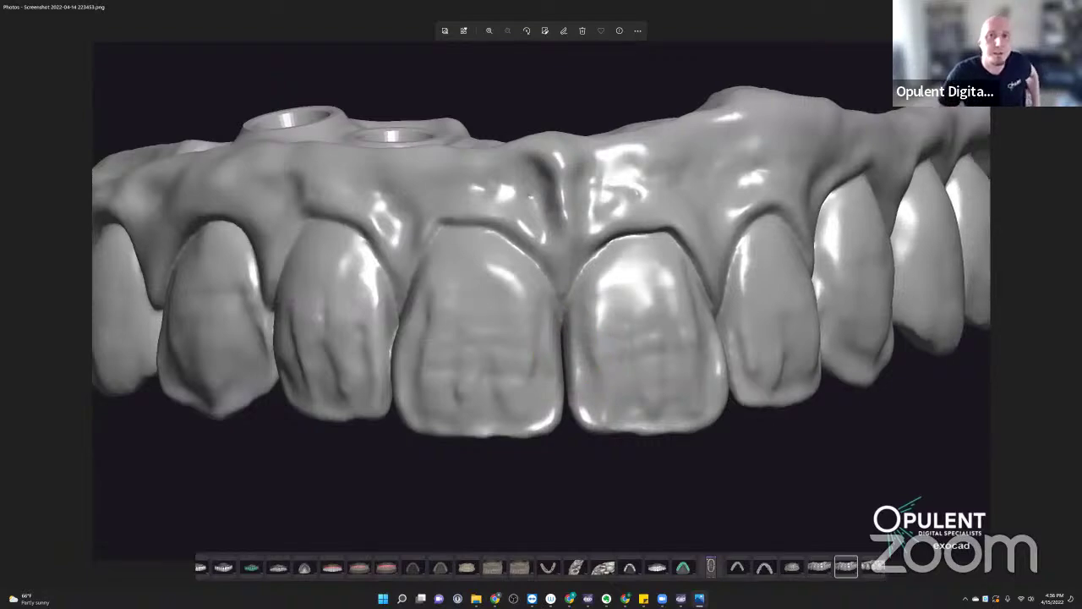
key("ctrl+w")
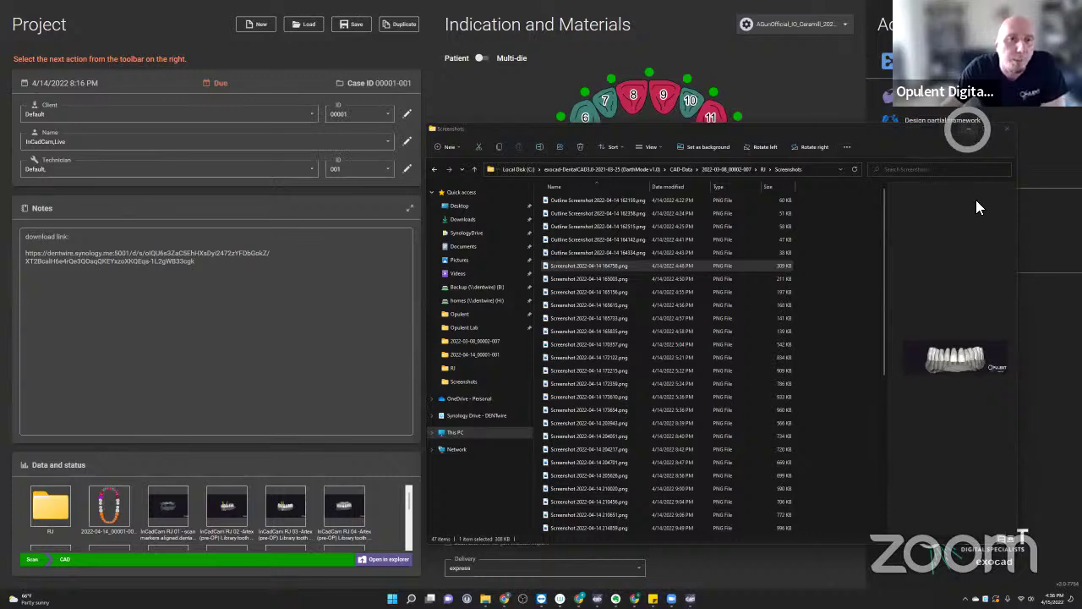
- Close the Screenshots folder, return to DentalCAD and advance from scan editing to tooth setup
key("ctrl+w")
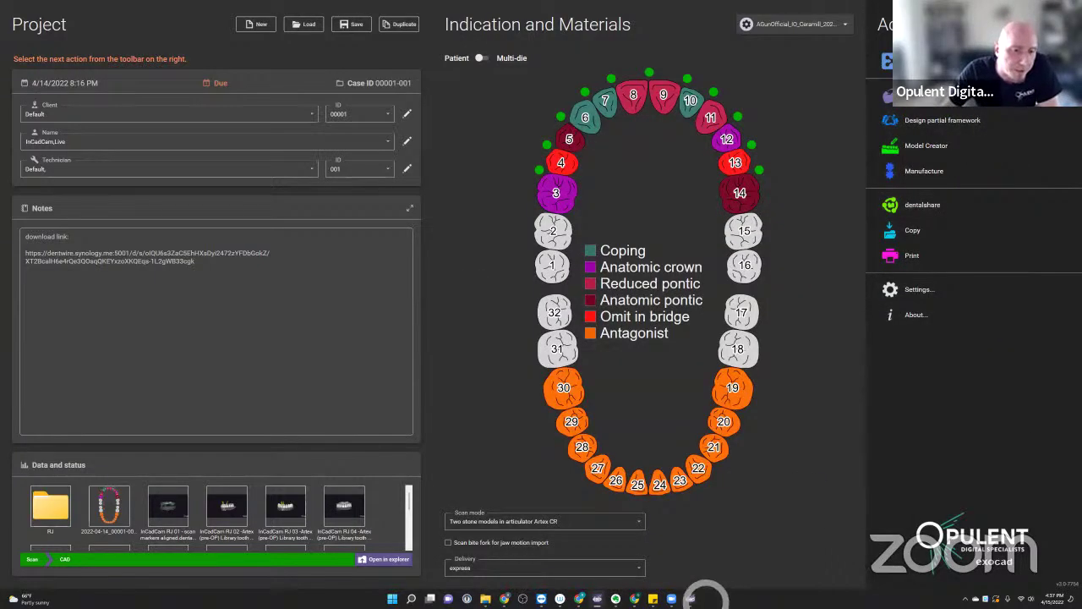
mouse_move(690, 598)
left_click(688, 556)
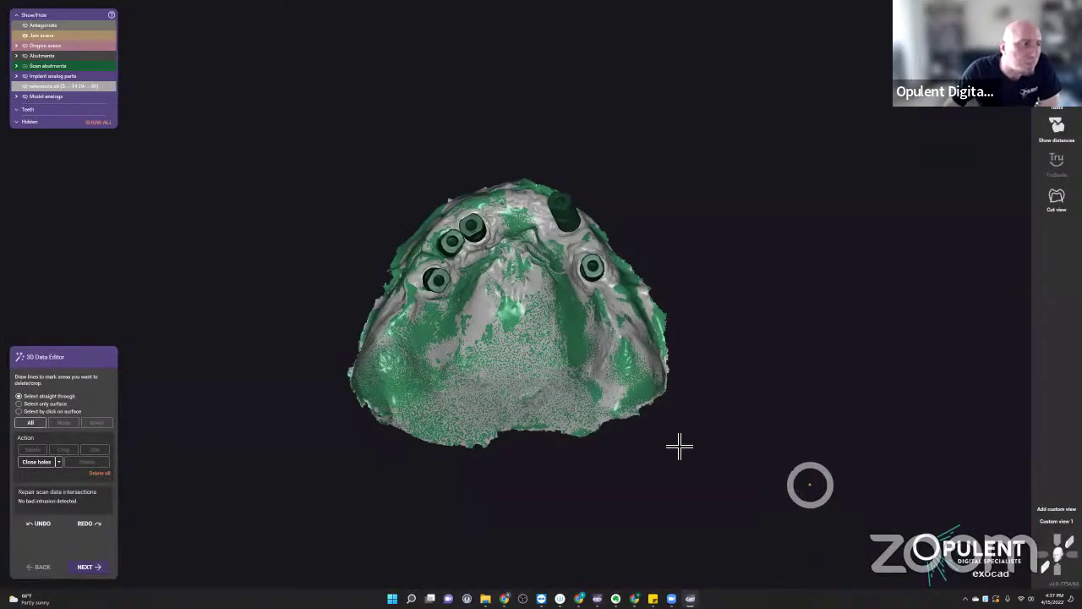
right_click_drag(571, 382, 301, 428)
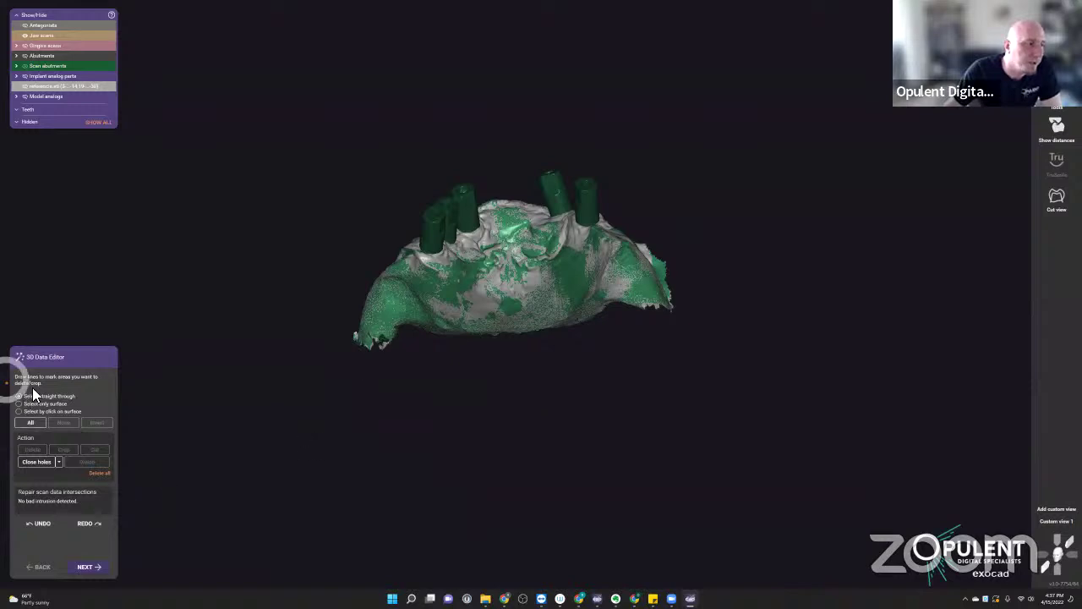
left_click(87, 566)
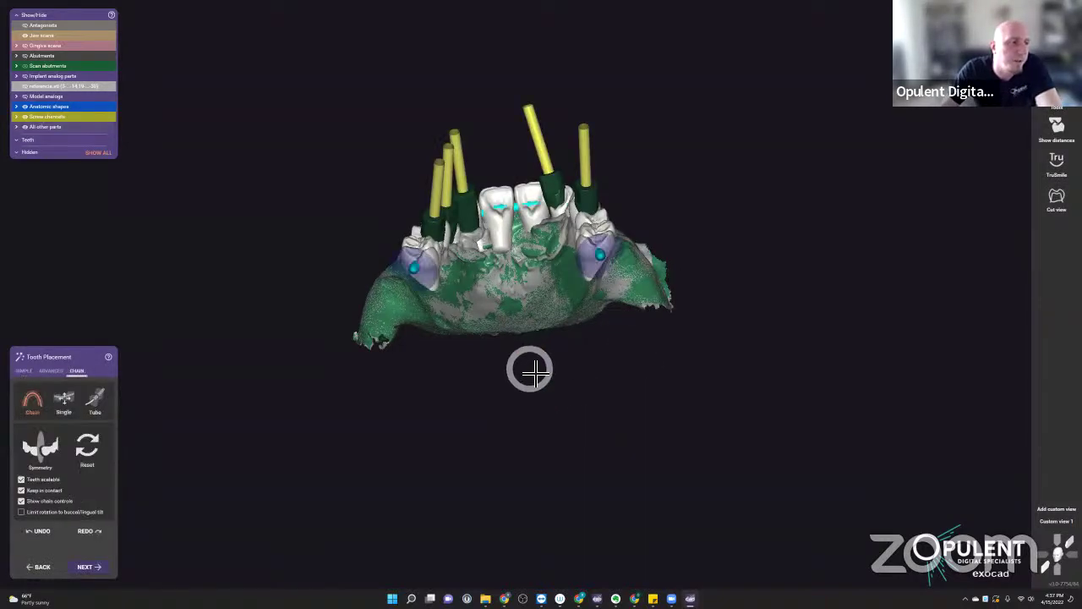
- Load custom model teeth from the chosen library and confirm reloading them onto the arch
right_click_drag(522, 383, 449, 101)
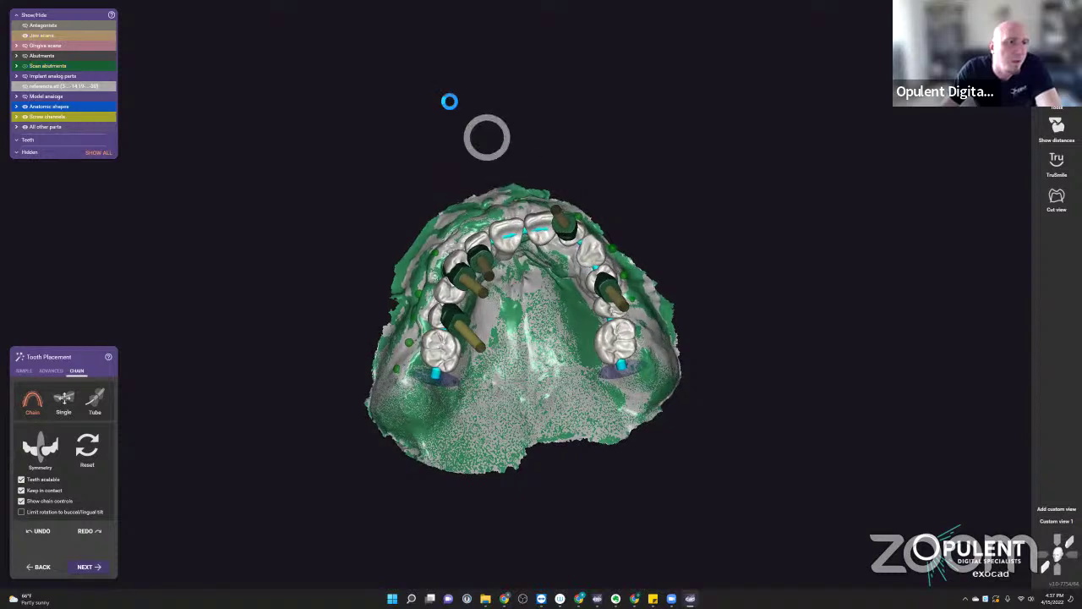
right_click(443, 95)
left_click(502, 118)
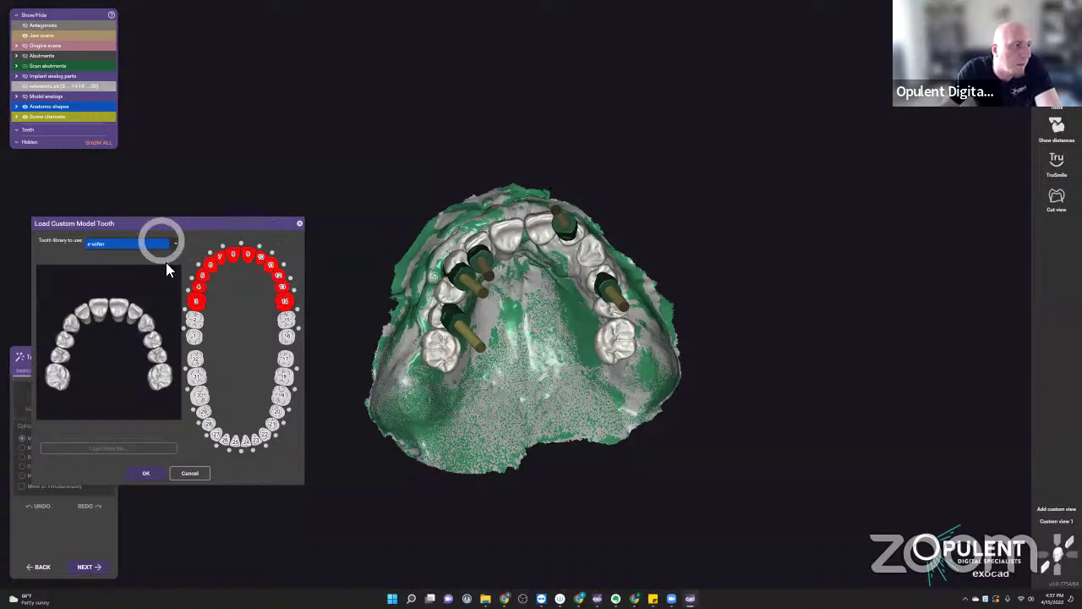
left_click(150, 475)
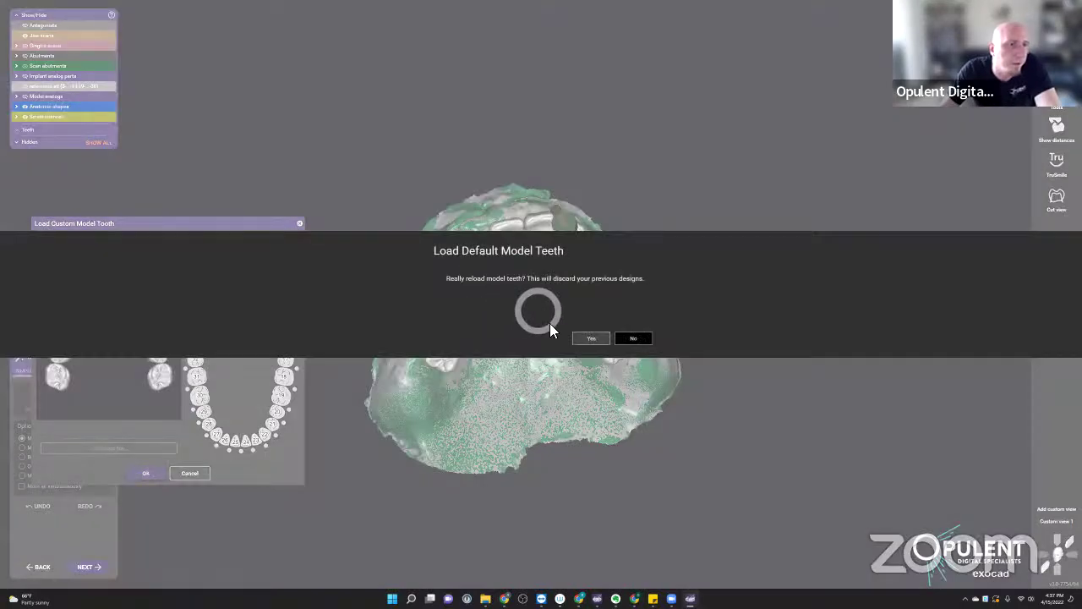
left_click(592, 339)
left_click(653, 270)
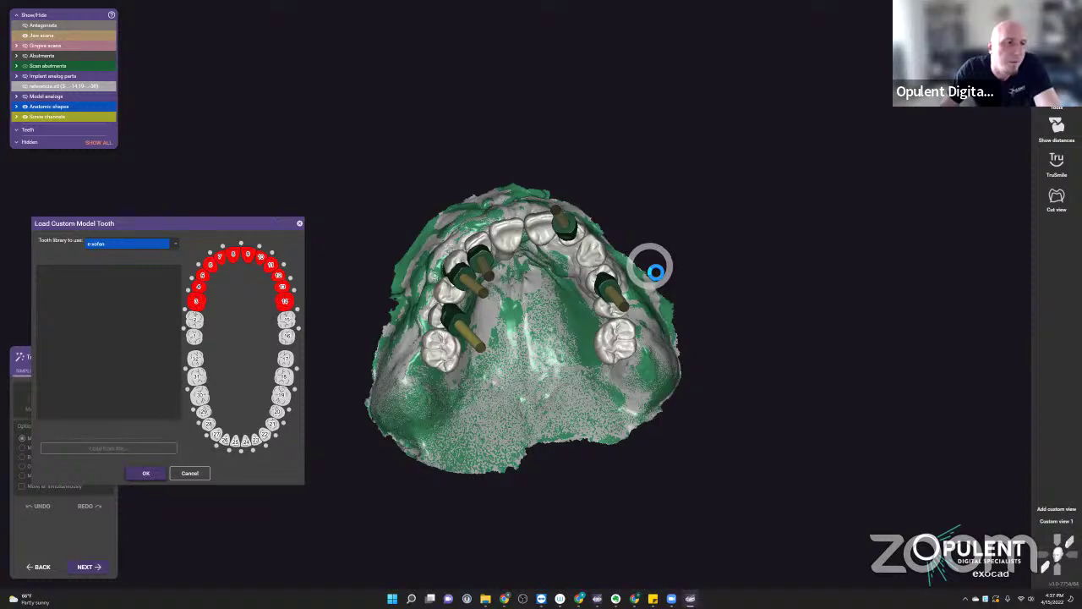
right_click_drag(648, 263, 601, 253)
scroll(553, 341, "up", 3)
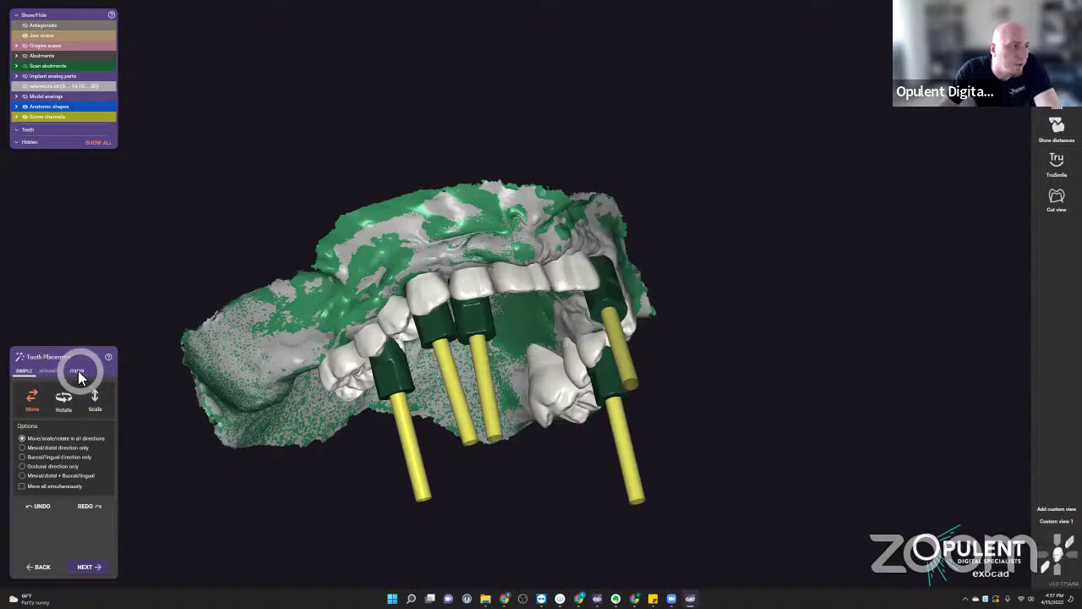
- In individual-tooth mode, shift a front tooth sideways along the arch
right_click_drag(503, 292, 505, 415)
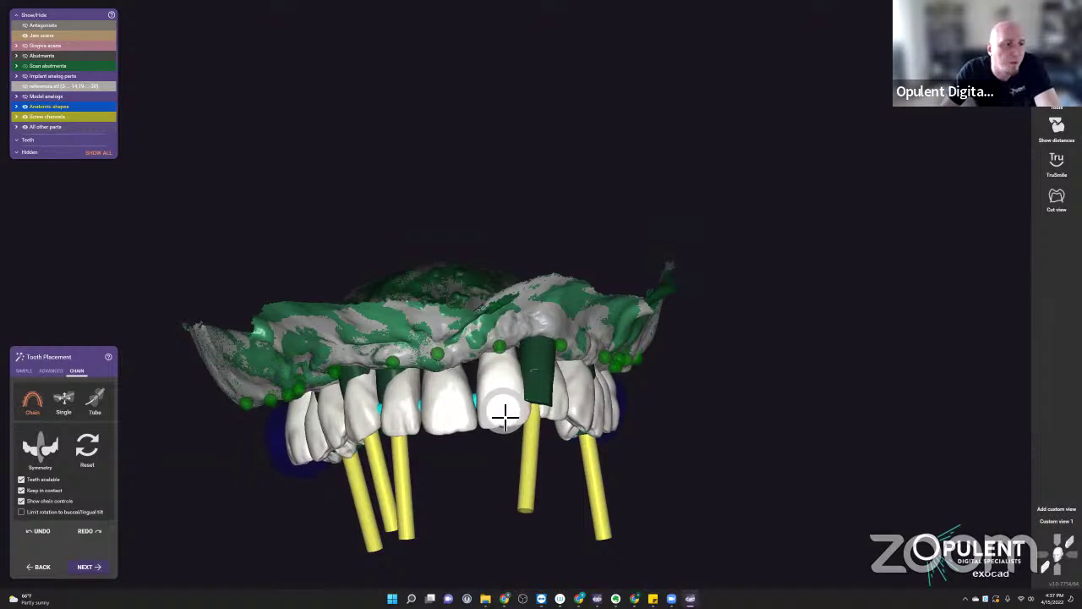
right_click_drag(464, 500, 467, 503)
scroll(483, 444, "up", 3)
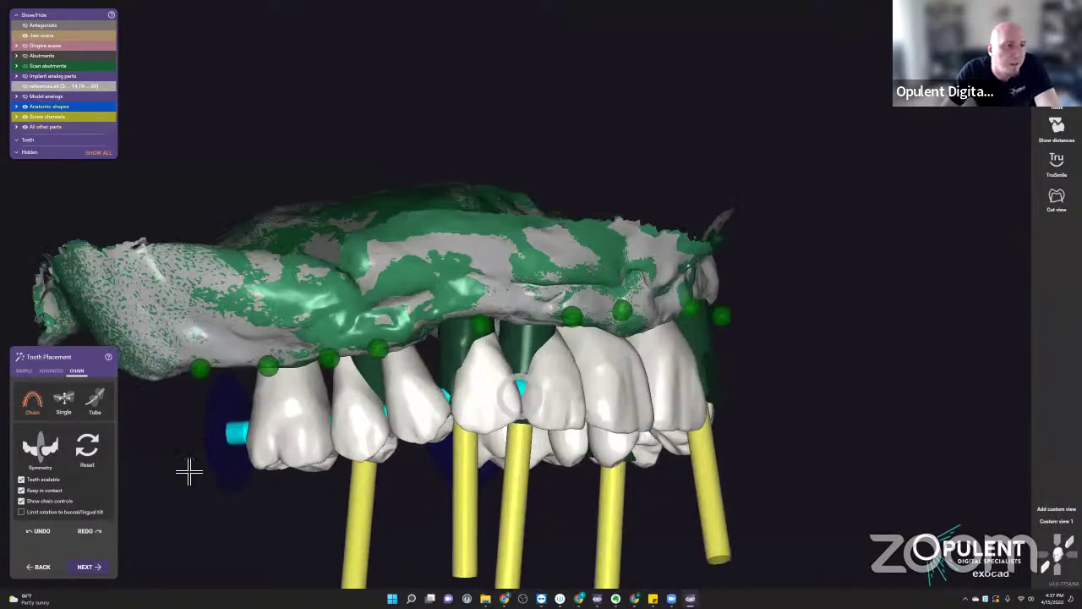
left_click(61, 404)
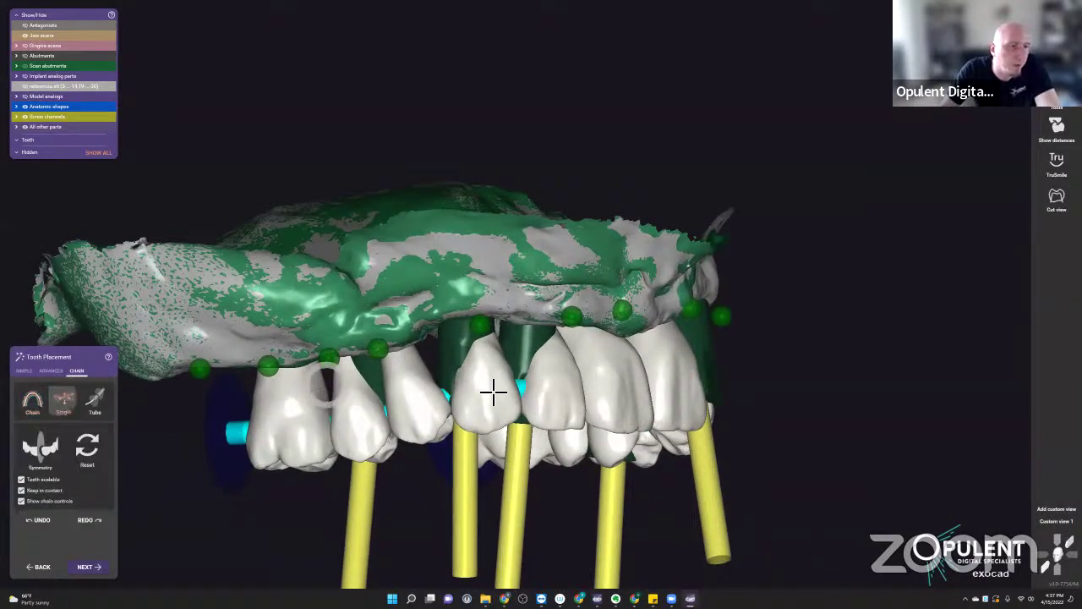
left_click_drag(500, 409, 435, 428)
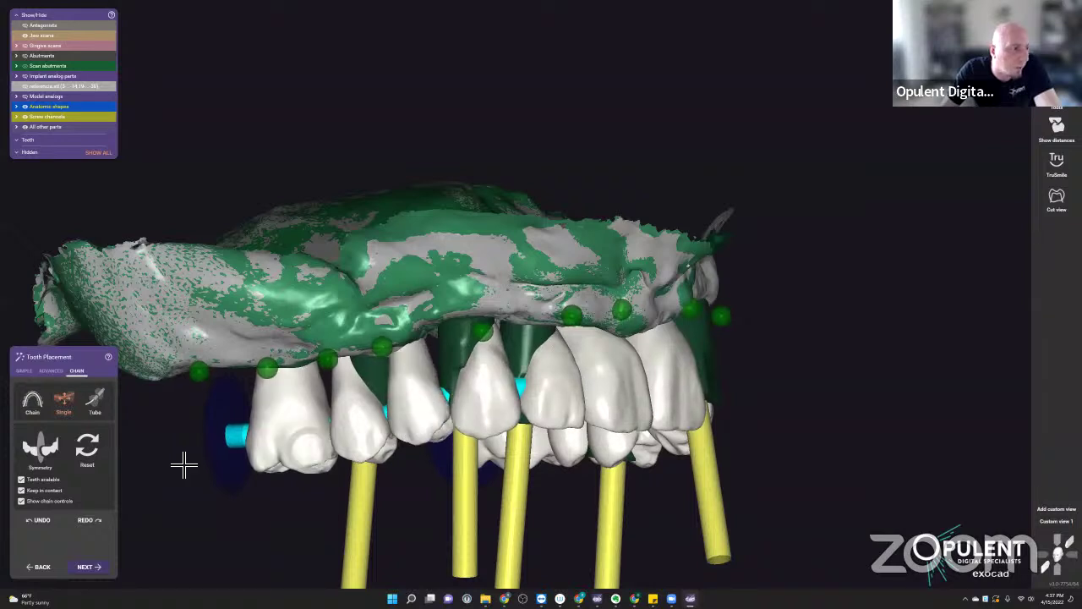
- Switch to simple move/rotate/scale placement and display the pre-op teeth scan
left_click(23, 371)
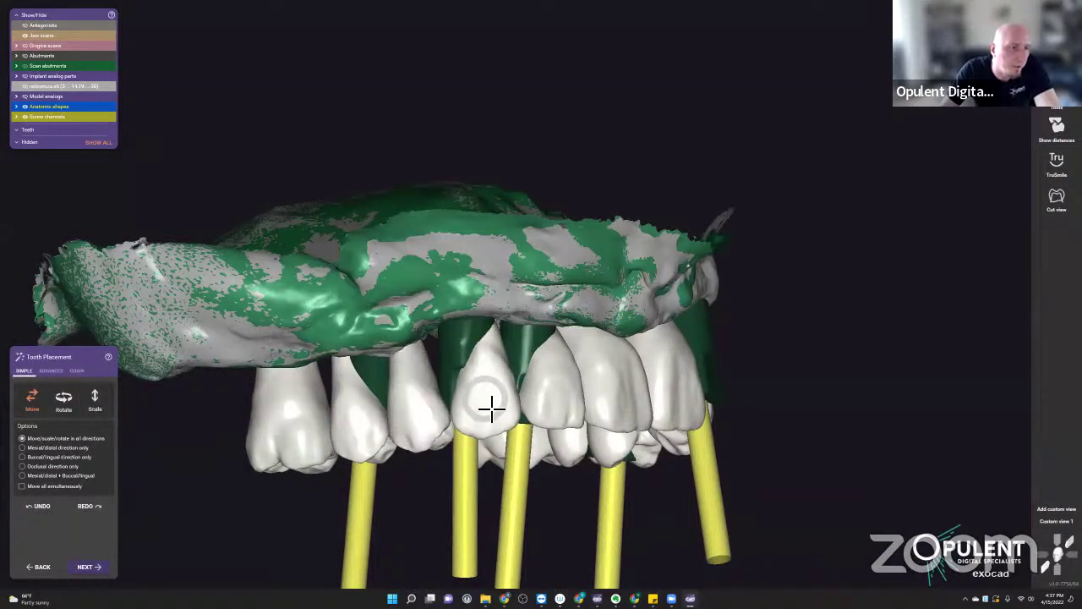
right_click_drag(549, 425, 371, 421)
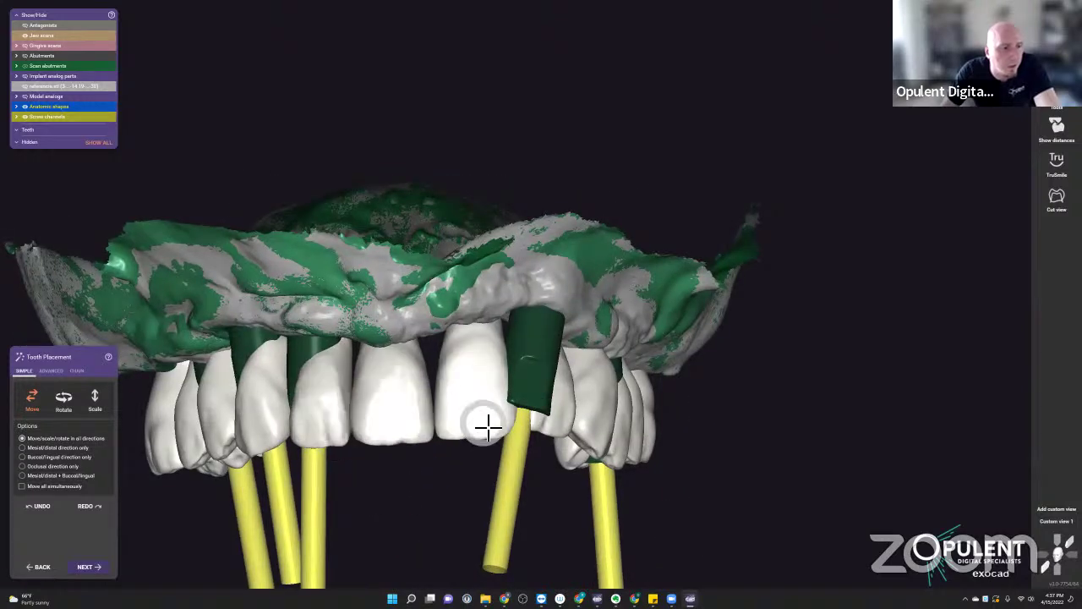
right_click_drag(488, 431, 434, 430)
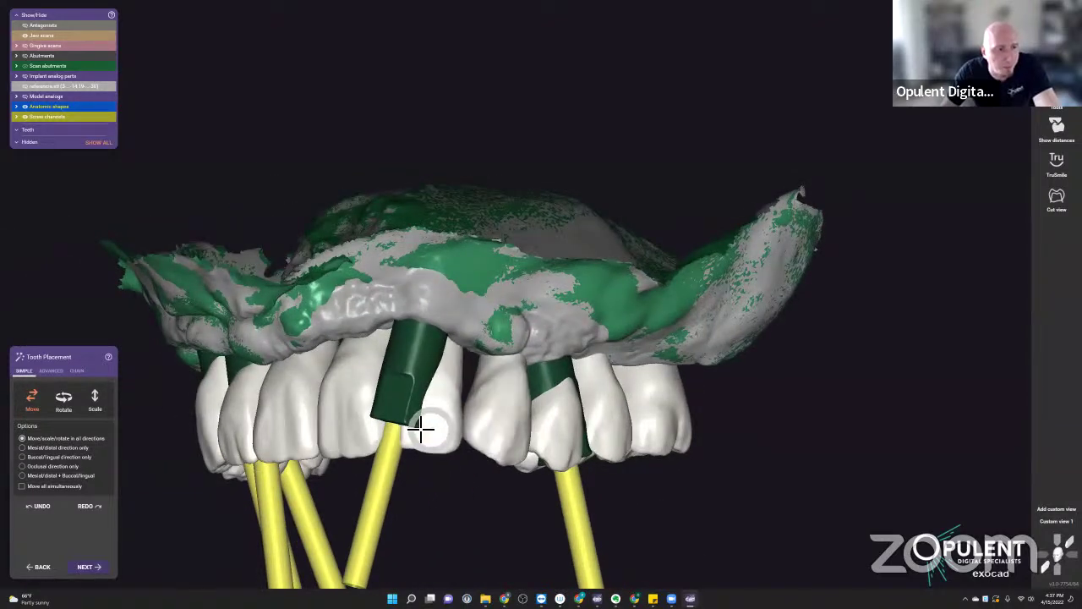
scroll(425, 413, "down", 2)
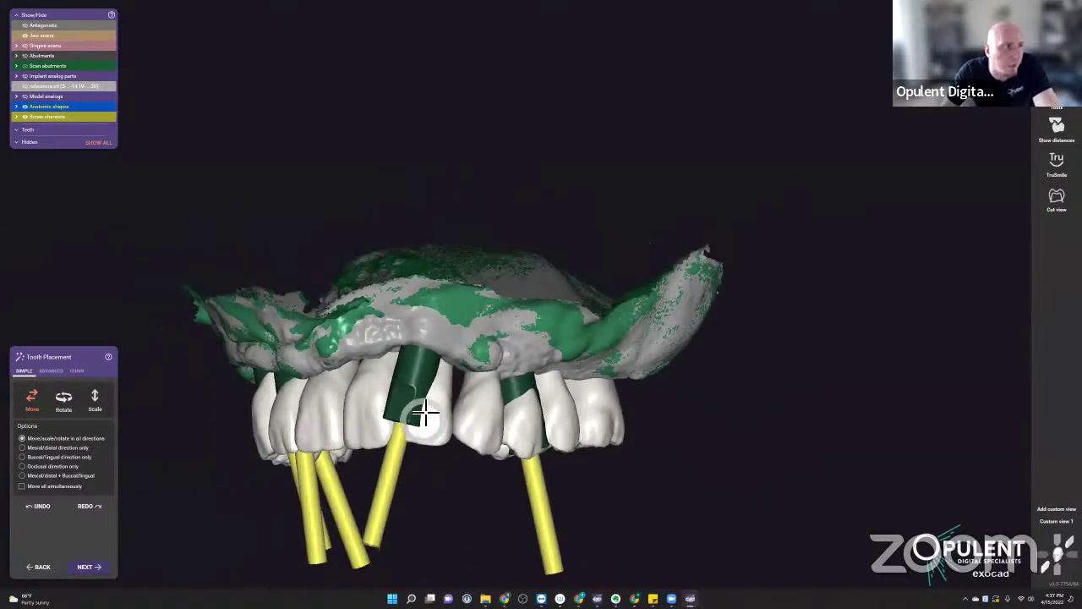
left_click(25, 85)
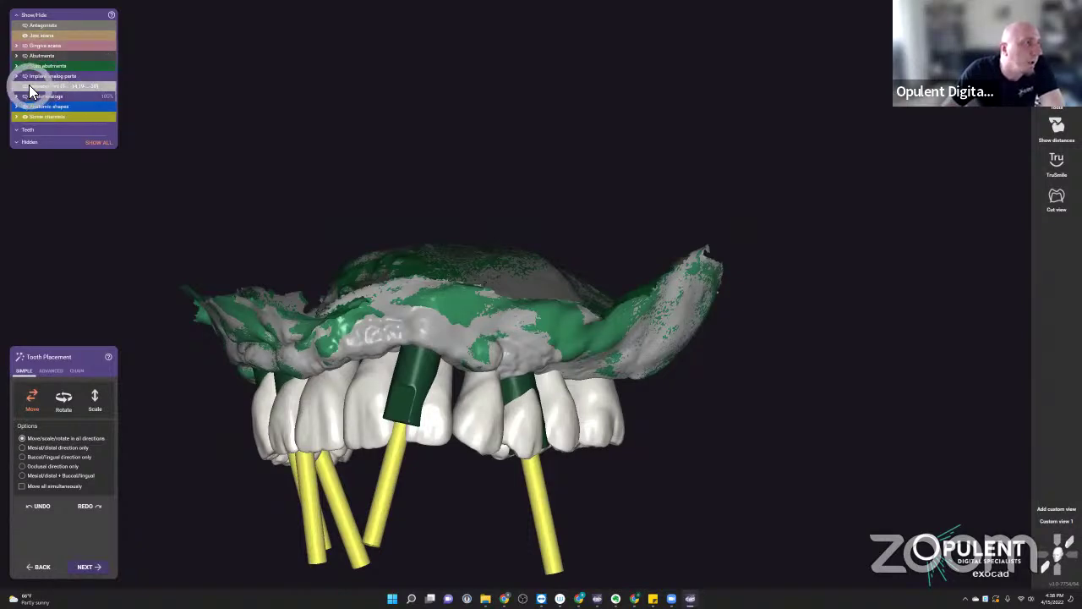
- Make the front incisors semi-transparent and place the central incisors at the arch front
scroll(368, 425, "down", 2)
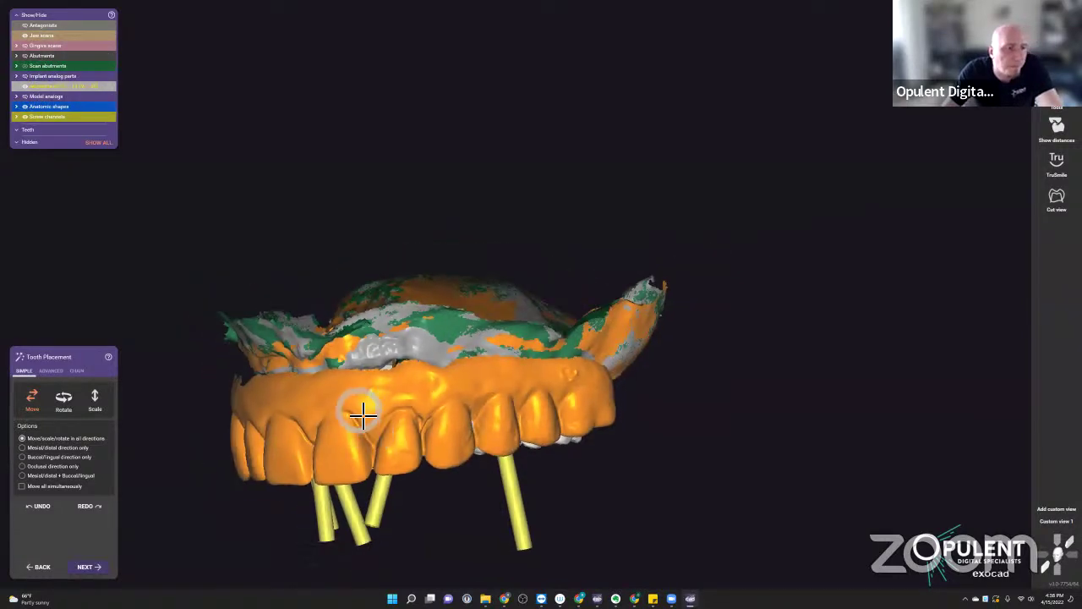
left_click(386, 420)
middle_click_drag(385, 420, 388, 360, "shift")
middle_click_drag(431, 244, 417, 141, "shift")
scroll(425, 161, "up", 3)
left_click(425, 138)
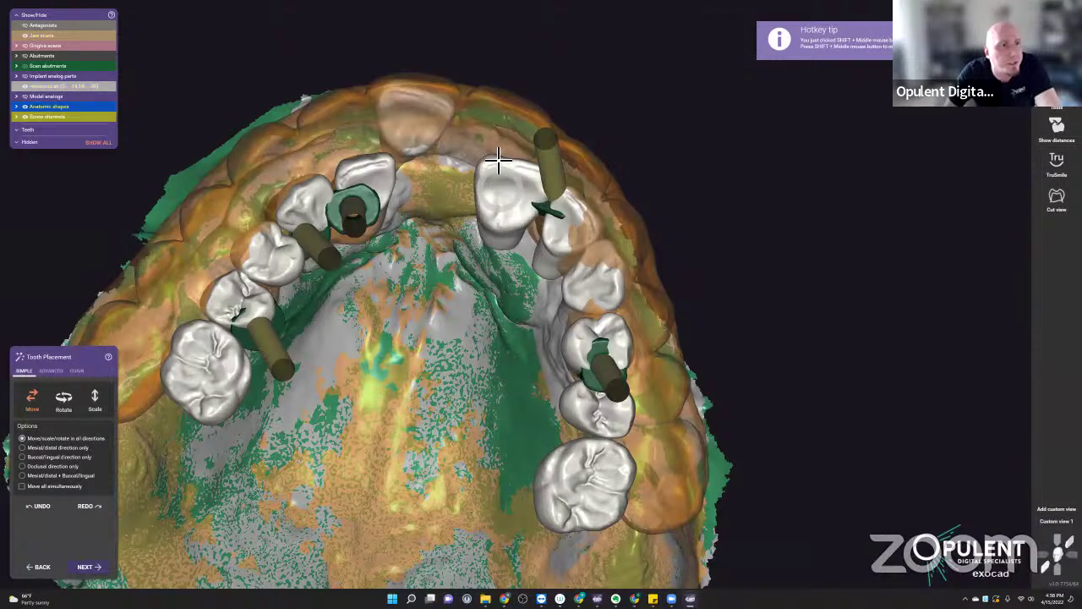
left_click(493, 139)
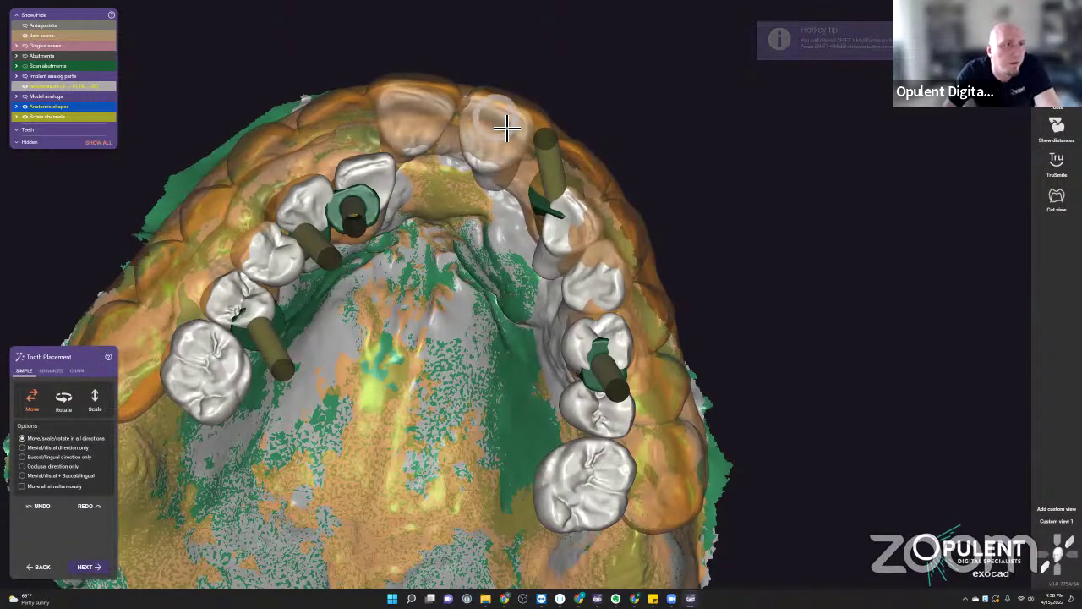
left_click_drag(503, 144, 500, 208)
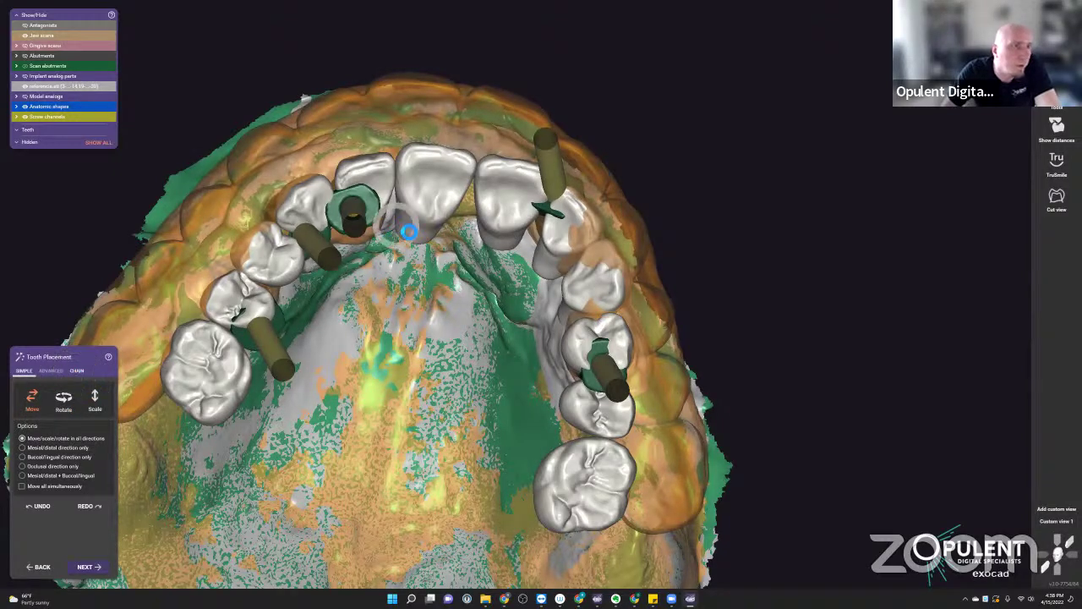
left_click_drag(491, 194, 504, 208)
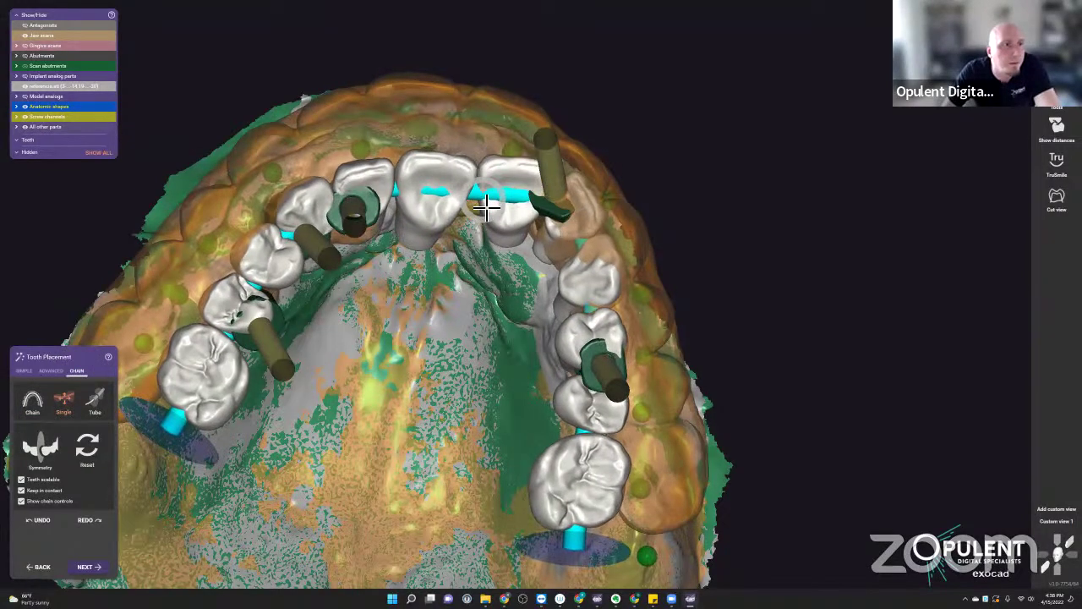
- In Chain mode, shift and spread the right- and left-side teeth along the arch
left_click(37, 405)
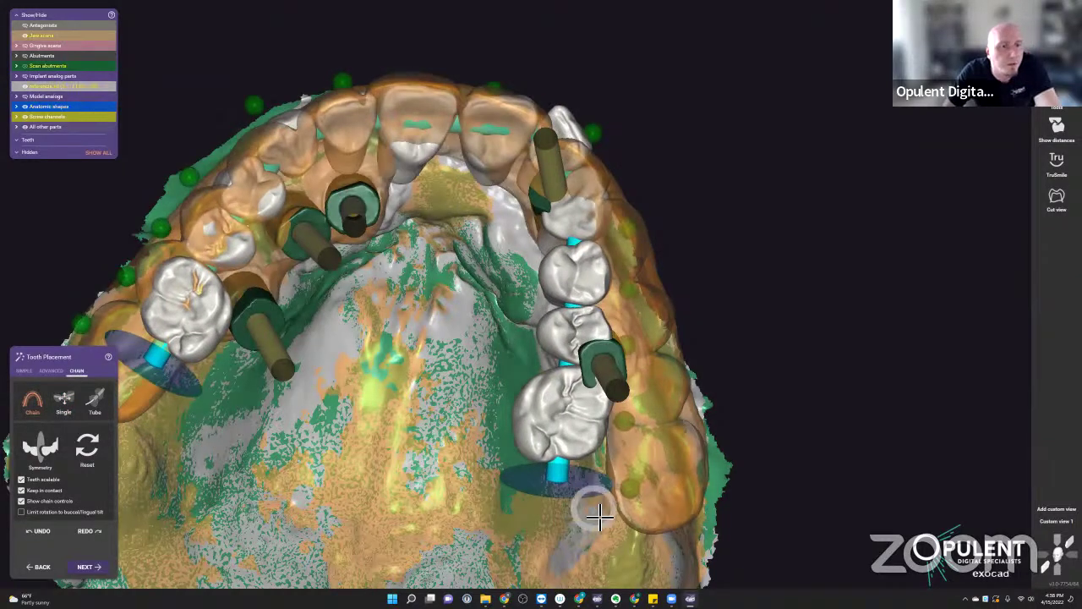
left_click_drag(575, 483, 629, 529)
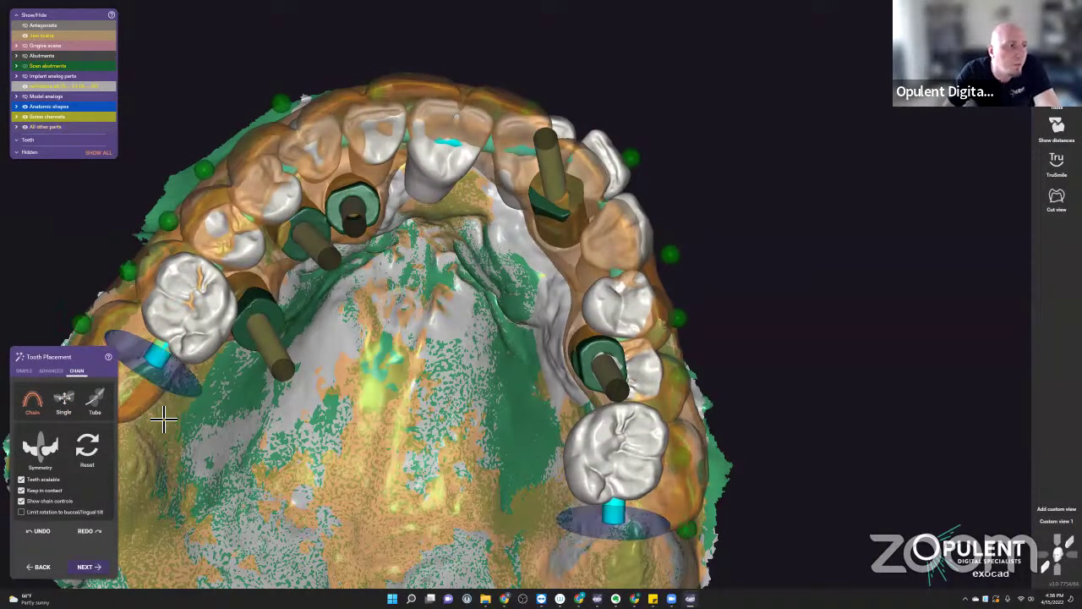
left_click_drag(157, 368, 125, 394)
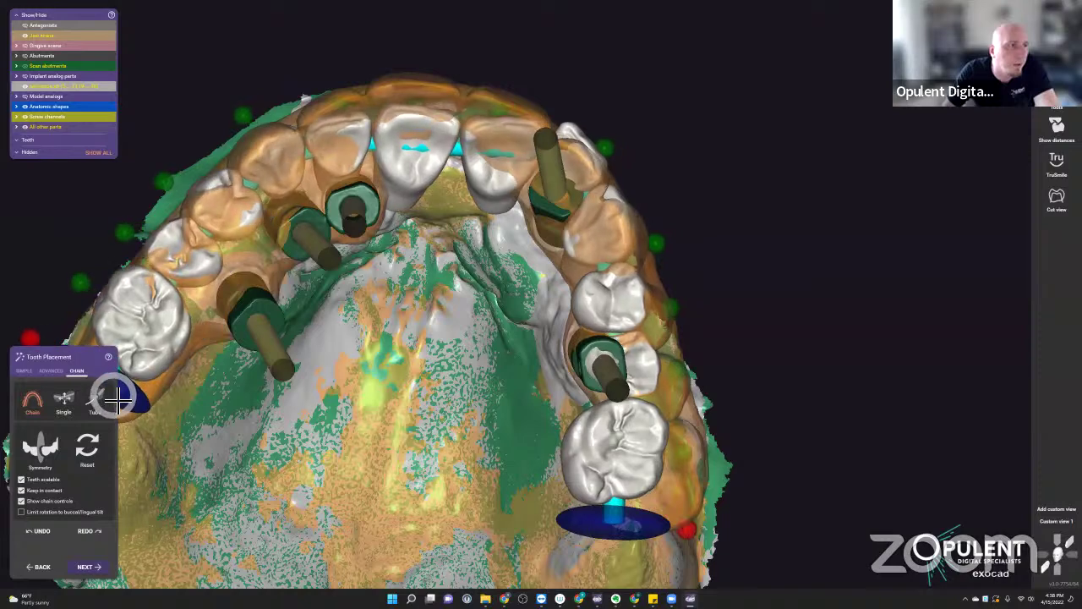
right_click_drag(306, 348, 379, 195)
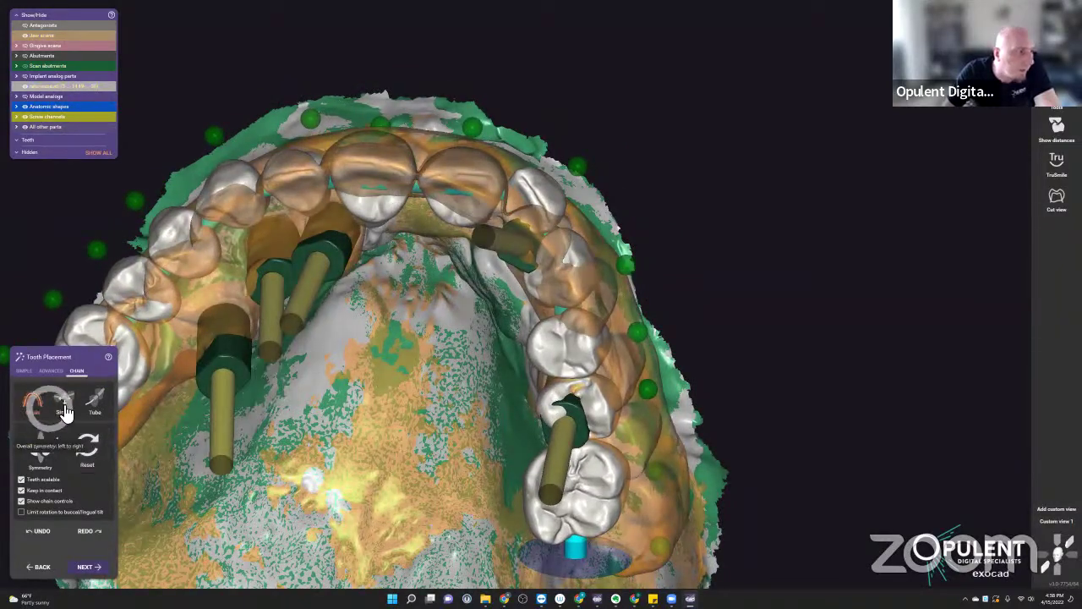
left_click(63, 399)
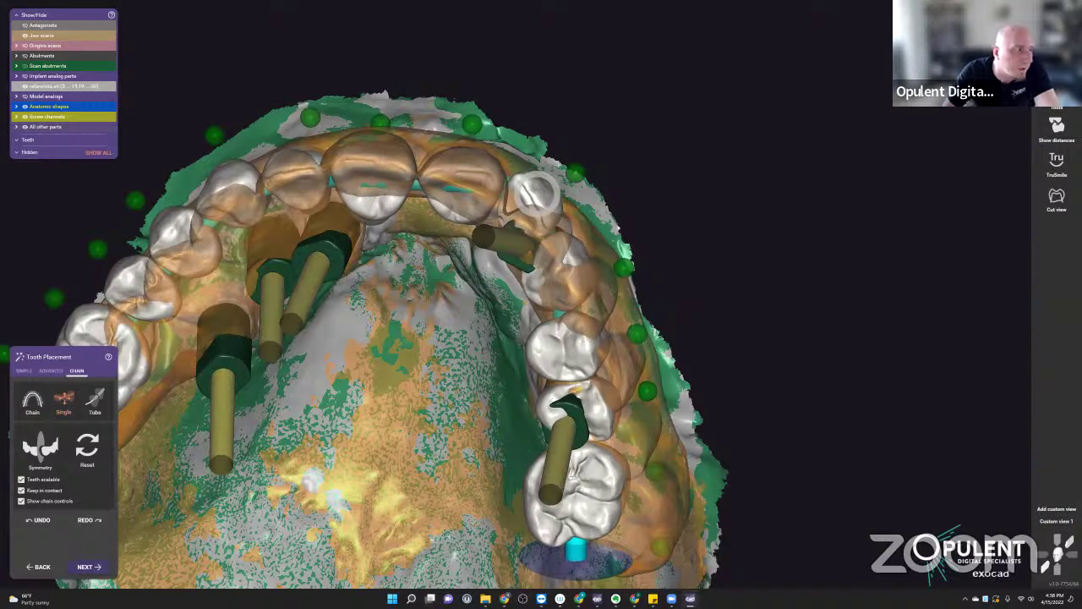
left_click(31, 406)
- With simple Move, push the molar, premolar and two upper right teeth back along the arch
left_click(24, 371)
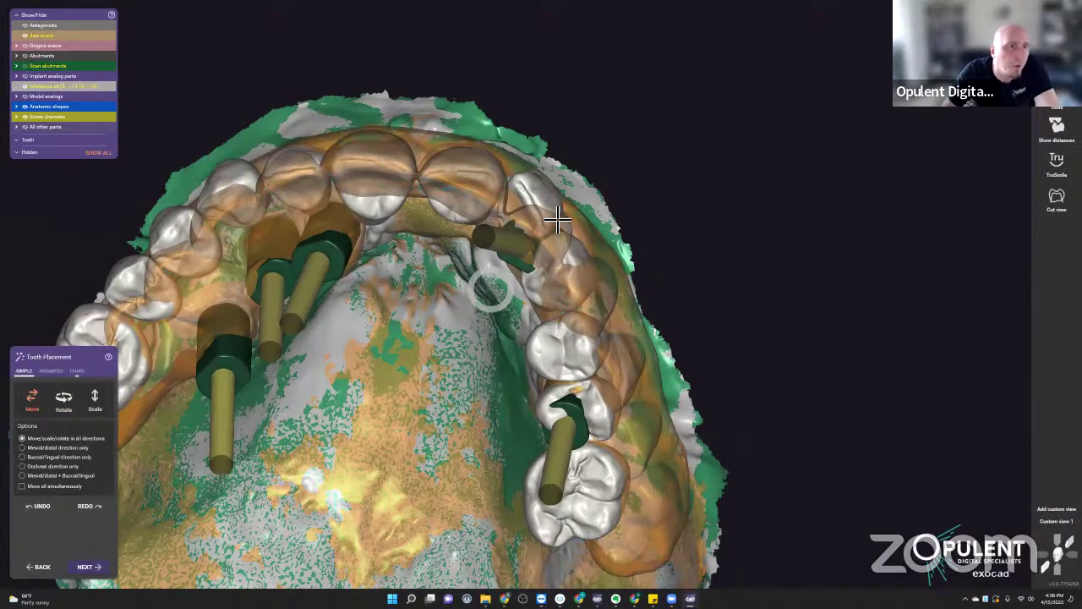
left_click_drag(594, 513, 628, 532)
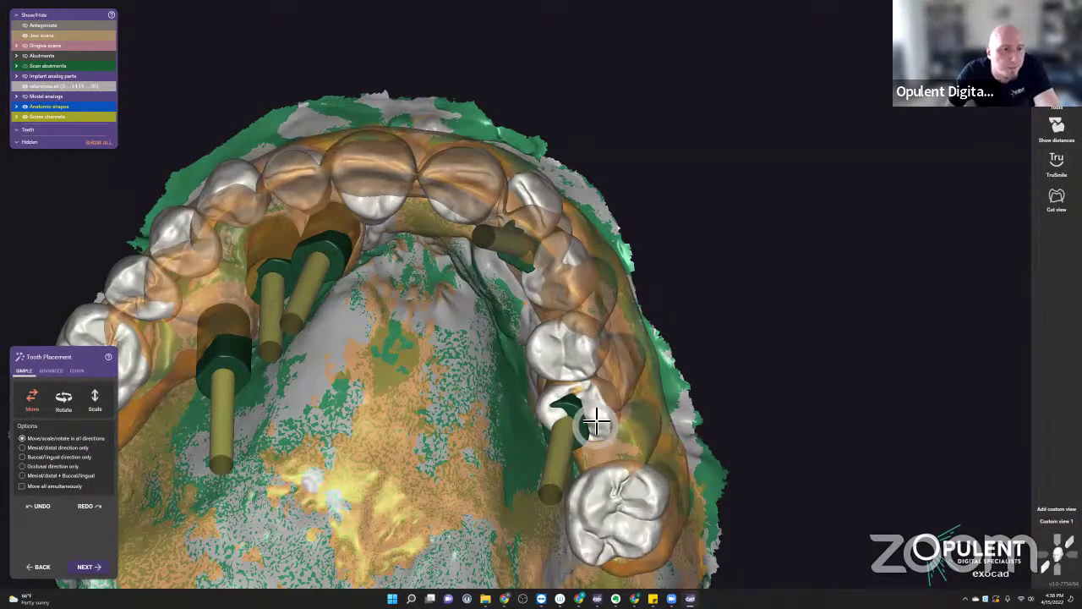
left_click_drag(592, 423, 621, 440)
left_click_drag(589, 382, 560, 285)
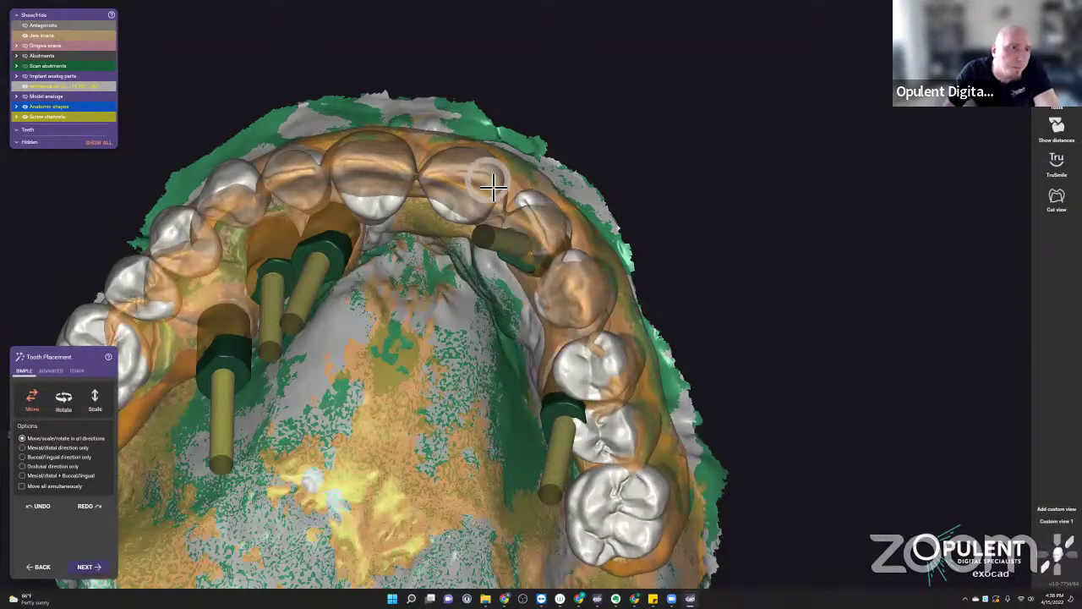
- In frontal view, make the central incisor, lateral incisor and canine opaque again
right_click_drag(483, 210, 474, 322)
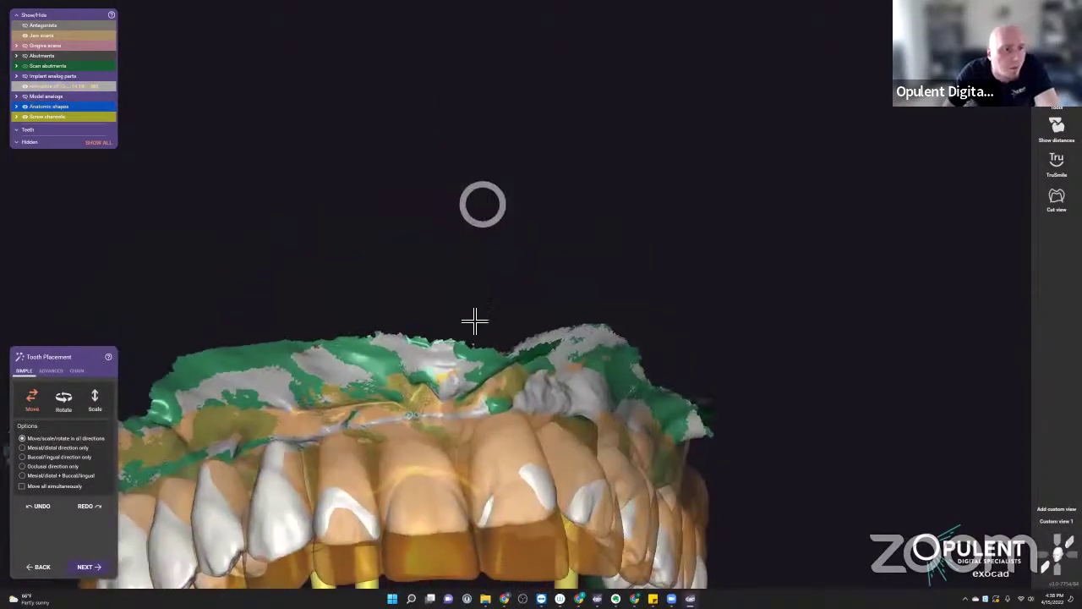
right_click_drag(472, 414, 597, 290)
left_click(604, 316)
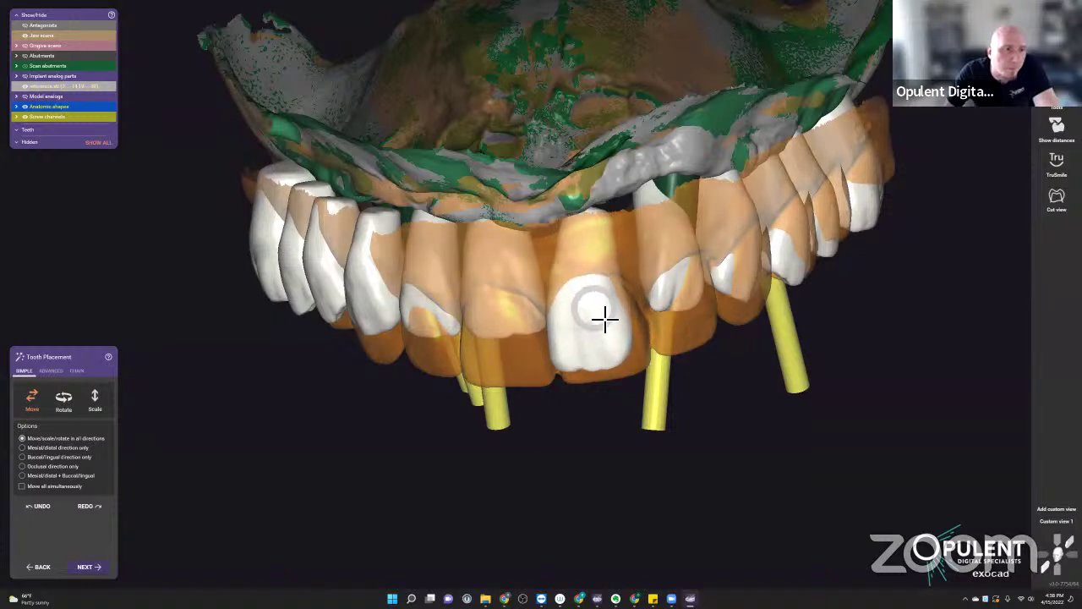
left_click(428, 295)
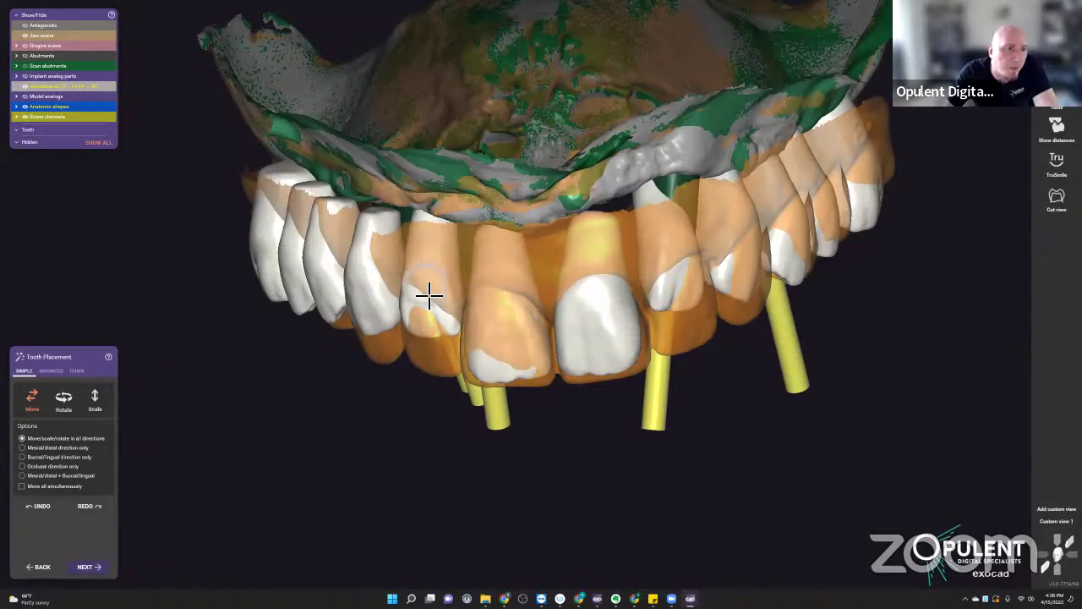
left_click(391, 296)
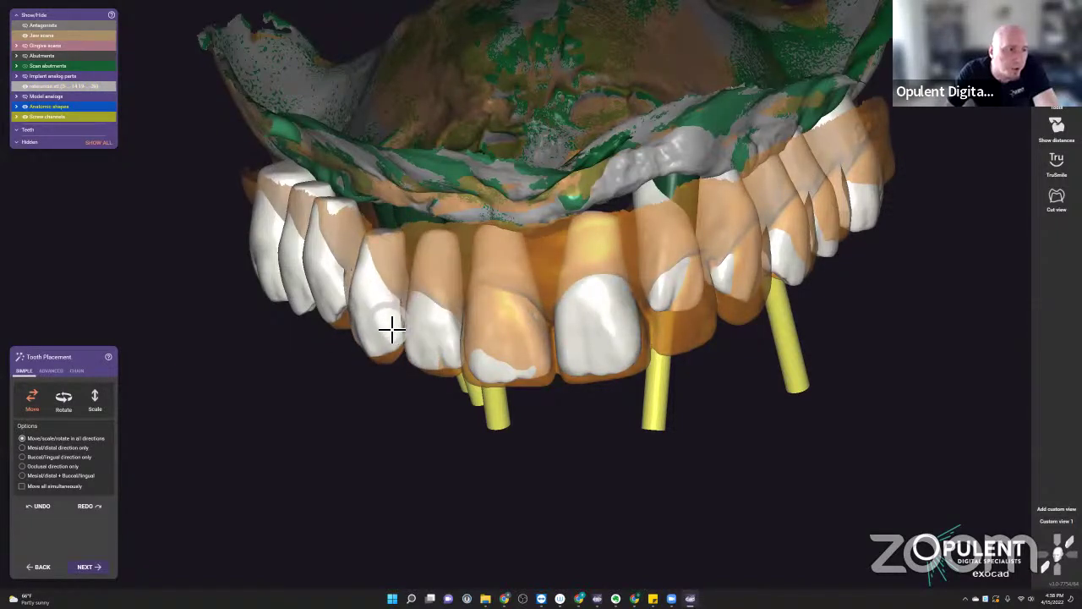
- Shift the lateral incisor, central incisor and leftmost front teeth slightly left
right_click_drag(385, 265, 307, 355)
left_click_drag(308, 360, 299, 360)
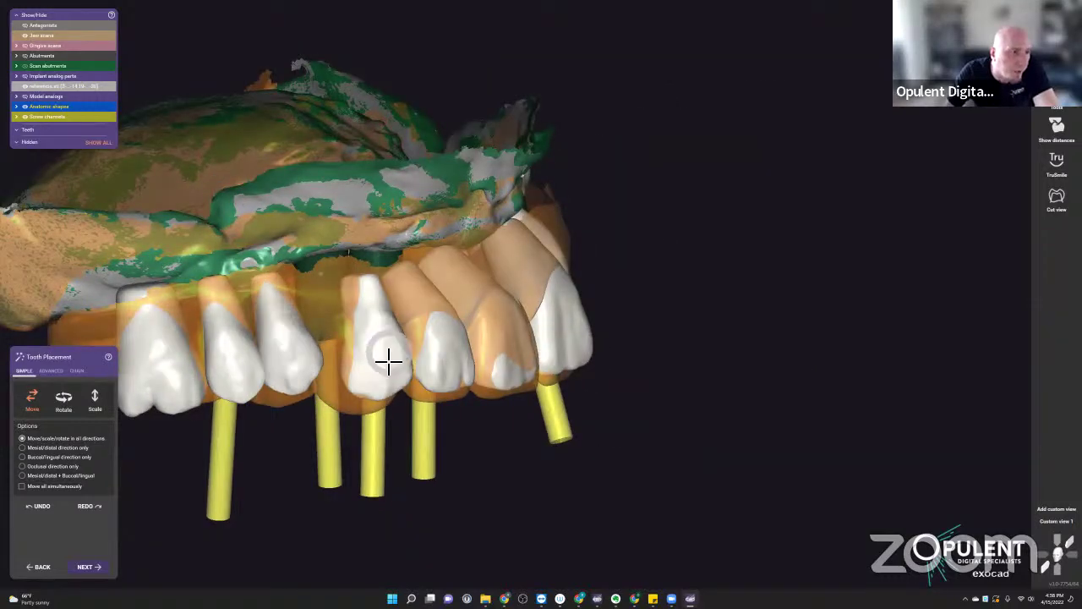
left_click_drag(386, 358, 380, 357)
left_click_drag(177, 381, 150, 380)
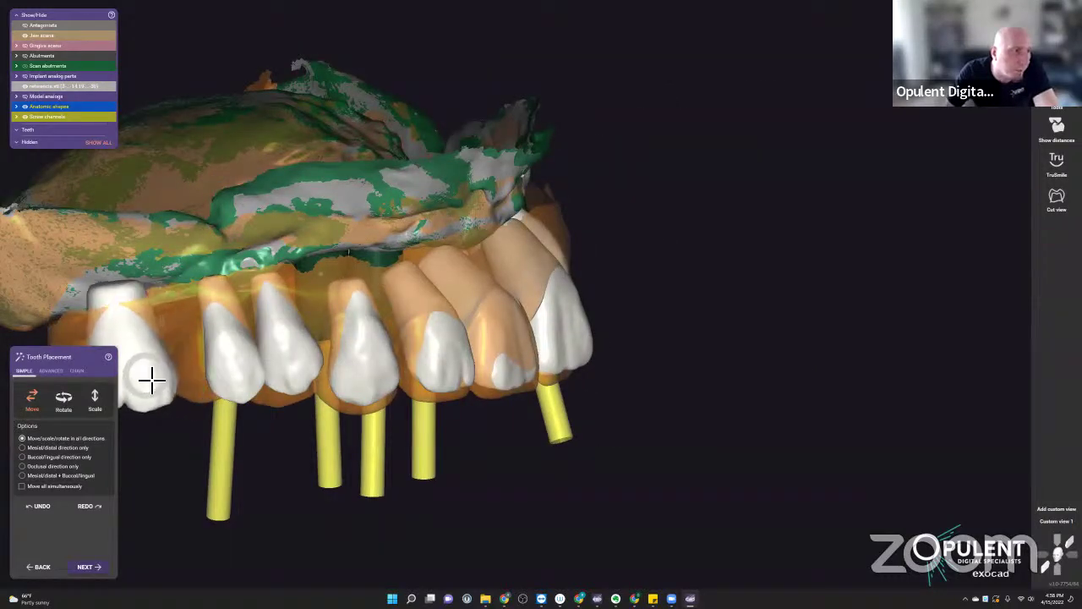
left_click_drag(291, 355, 285, 364)
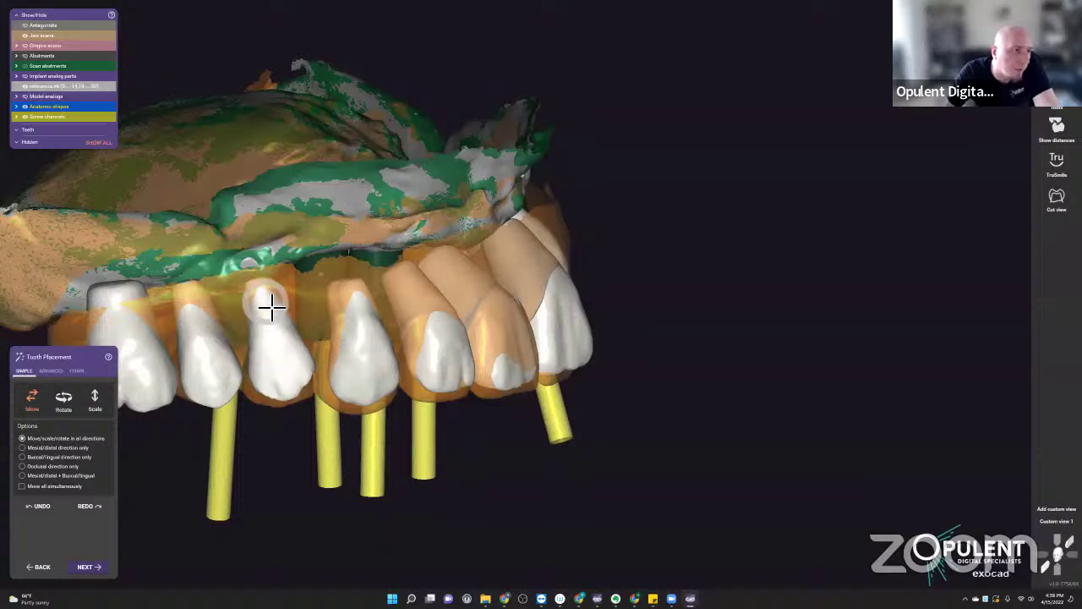
right_click_drag(363, 360, 439, 336)
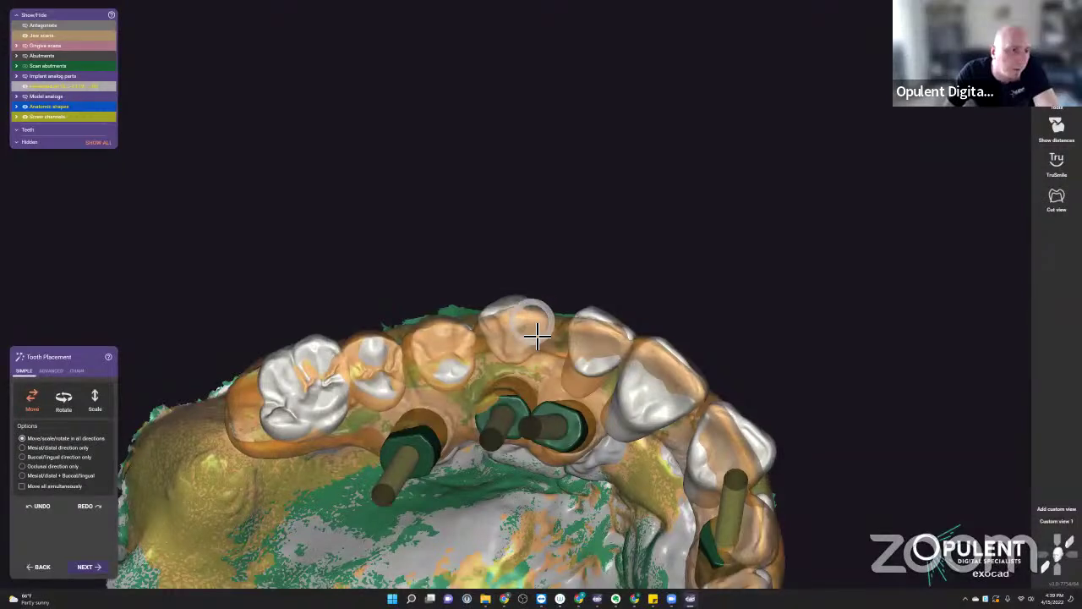
left_click(100, 409)
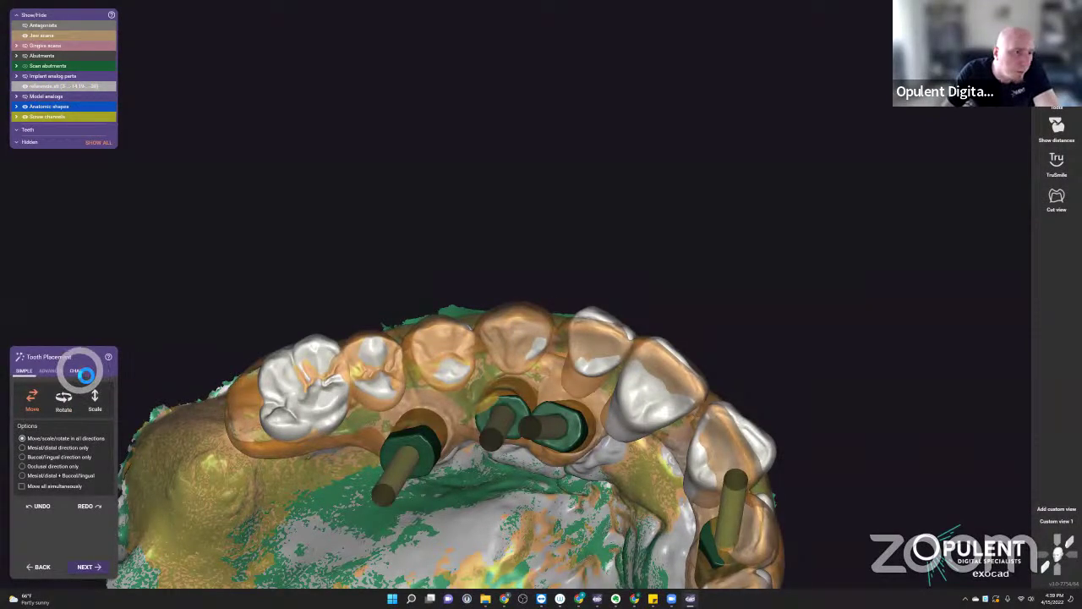
- Rearrange the tooth chain by dragging the last left tooth and an upper right tooth
left_click(80, 372)
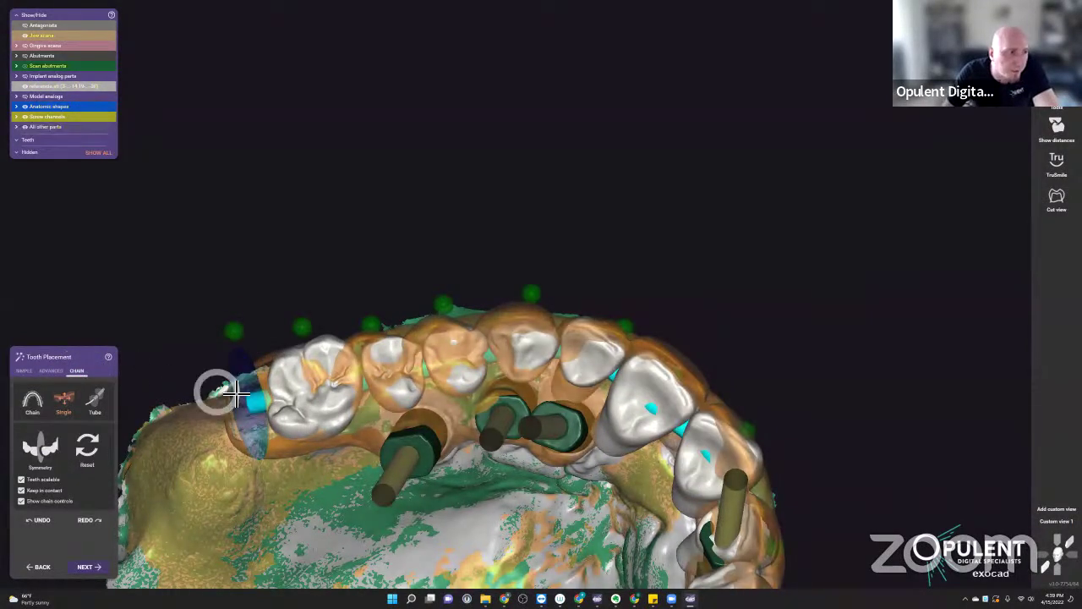
left_click_drag(237, 382, 241, 386)
right_click_drag(242, 386, 543, 387)
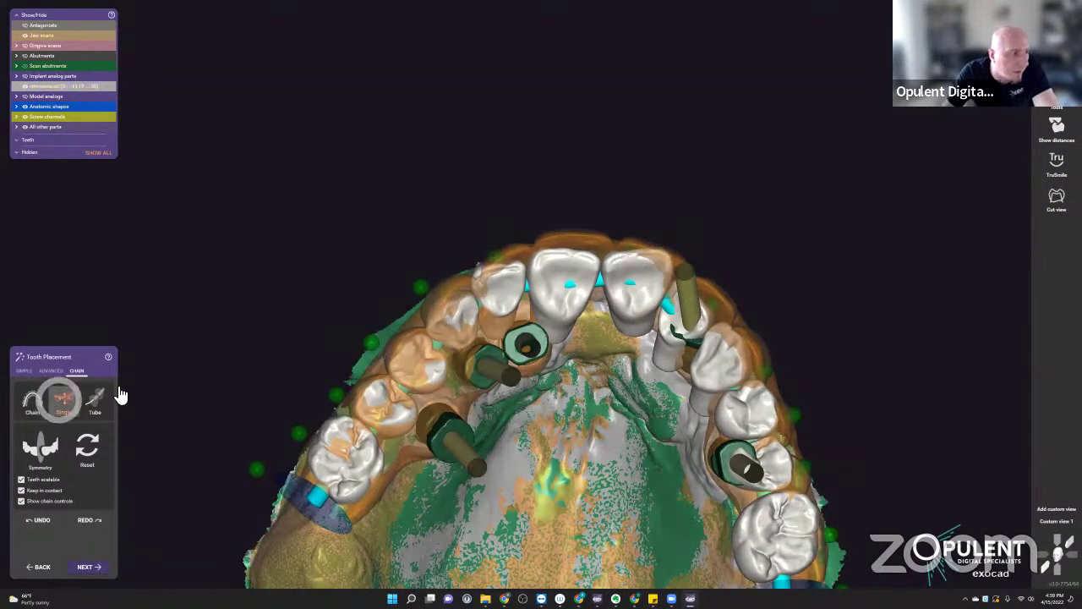
left_click(33, 401)
left_click_drag(647, 285, 664, 290)
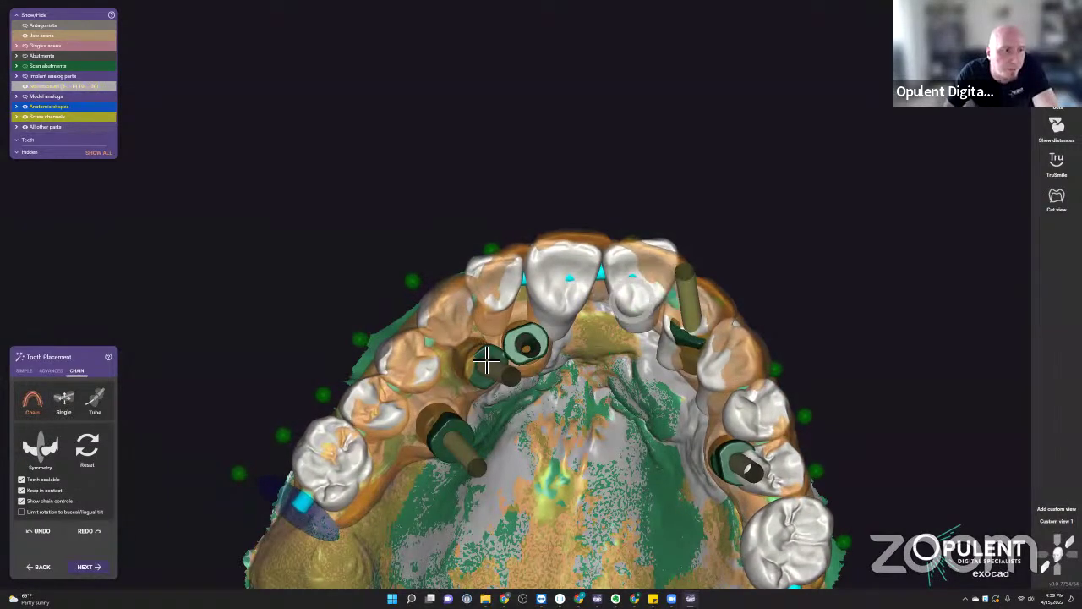
right_click_drag(483, 316, 617, 247)
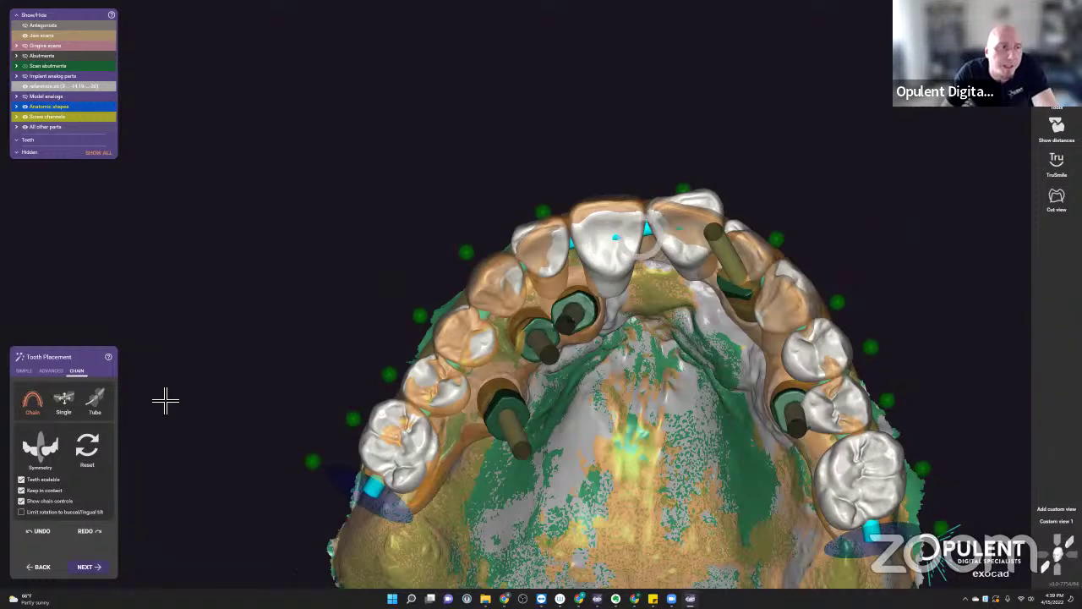
left_click(64, 403)
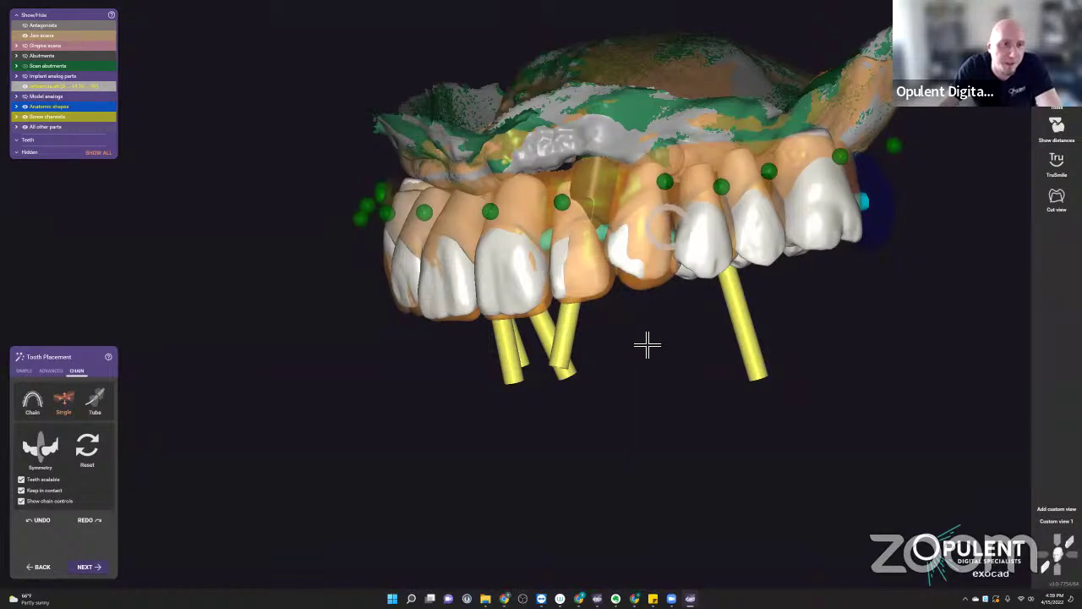
right_click_drag(647, 346, 727, 307)
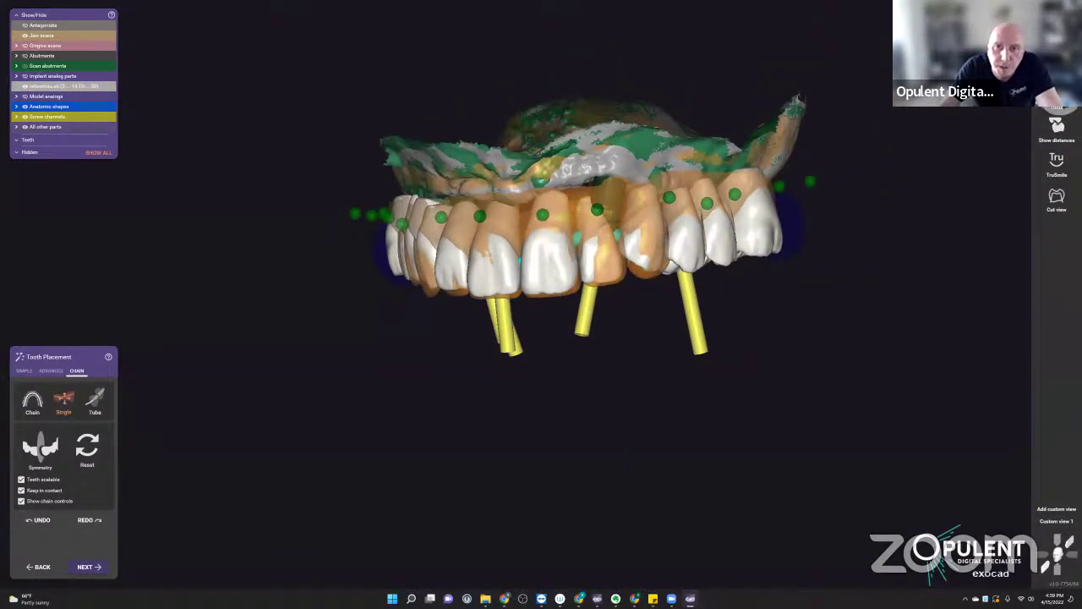
left_click(1057, 105)
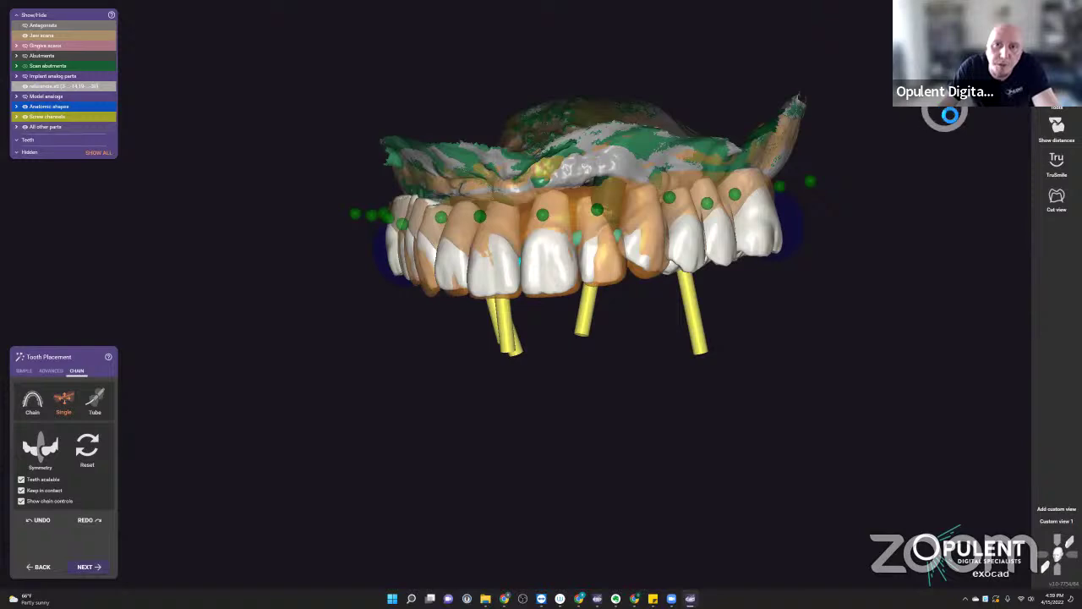
- Open the virtual articulator from the Tools list and view it from the side
left_click(1057, 105)
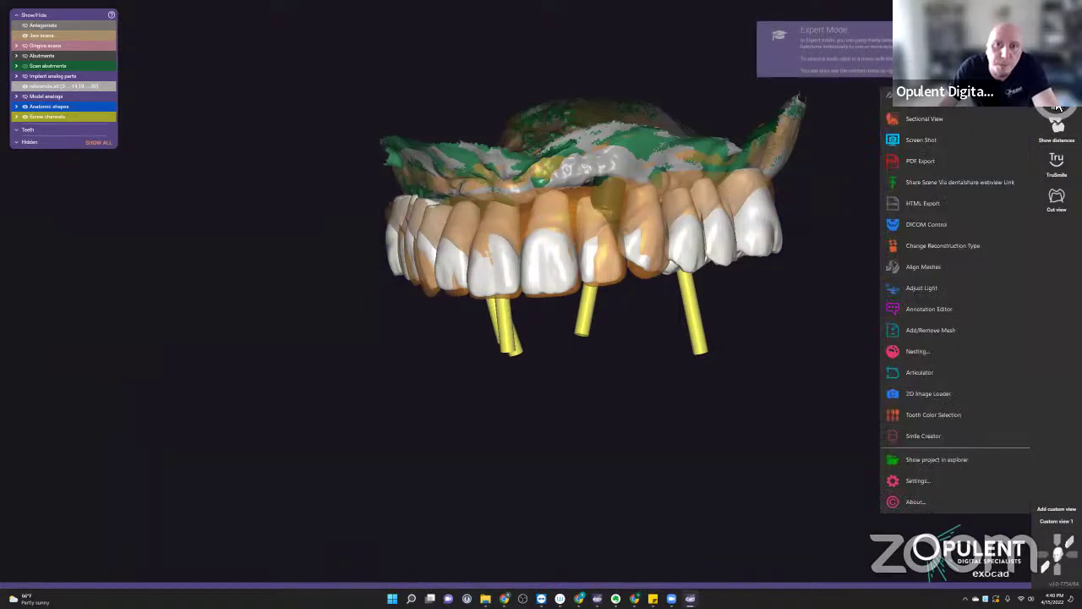
left_click(921, 373)
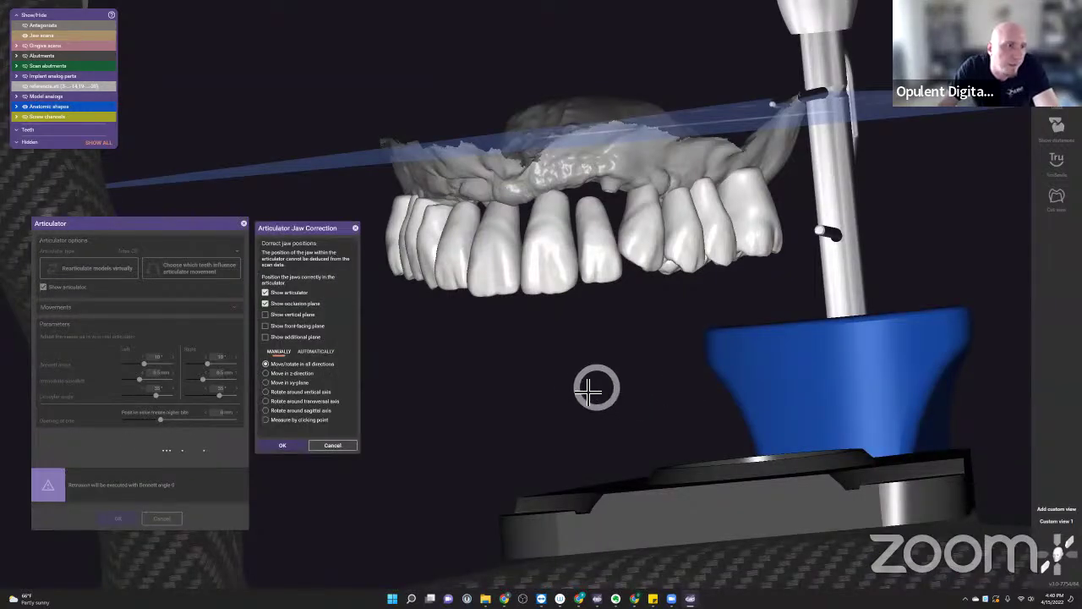
scroll(573, 376, "down", 5)
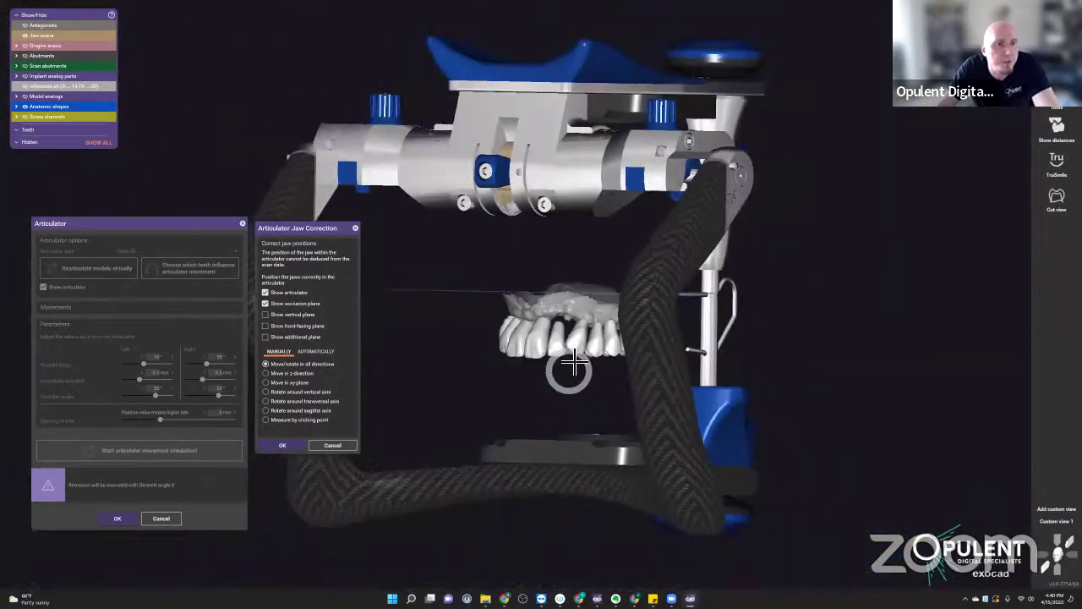
right_click_drag(587, 392, 597, 381)
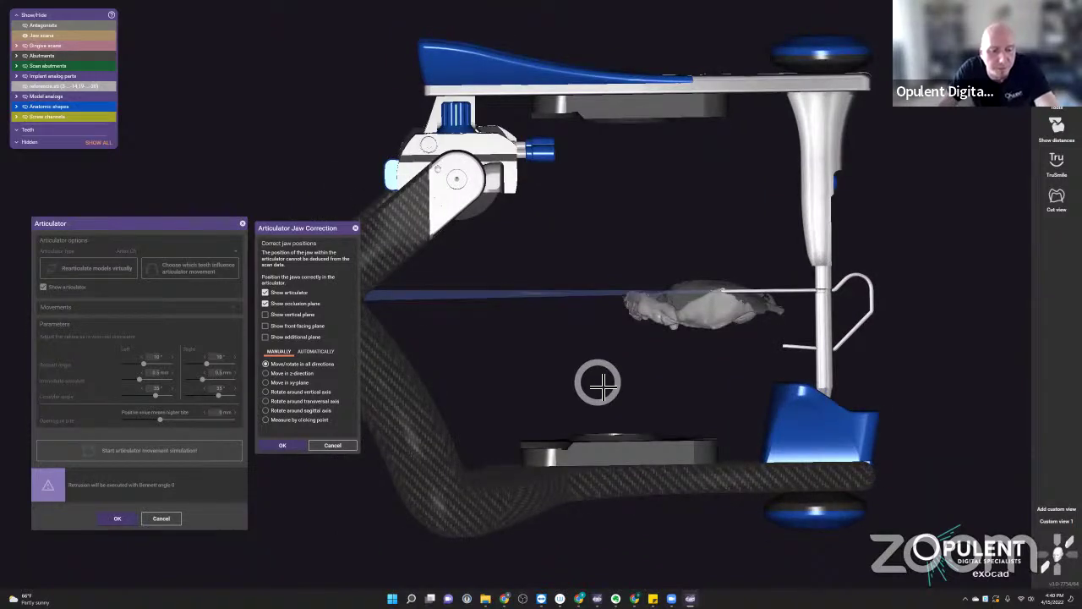
- In manual jaw correction, hide the lower-jaw teeth and then show the antagonist again
left_click(339, 228)
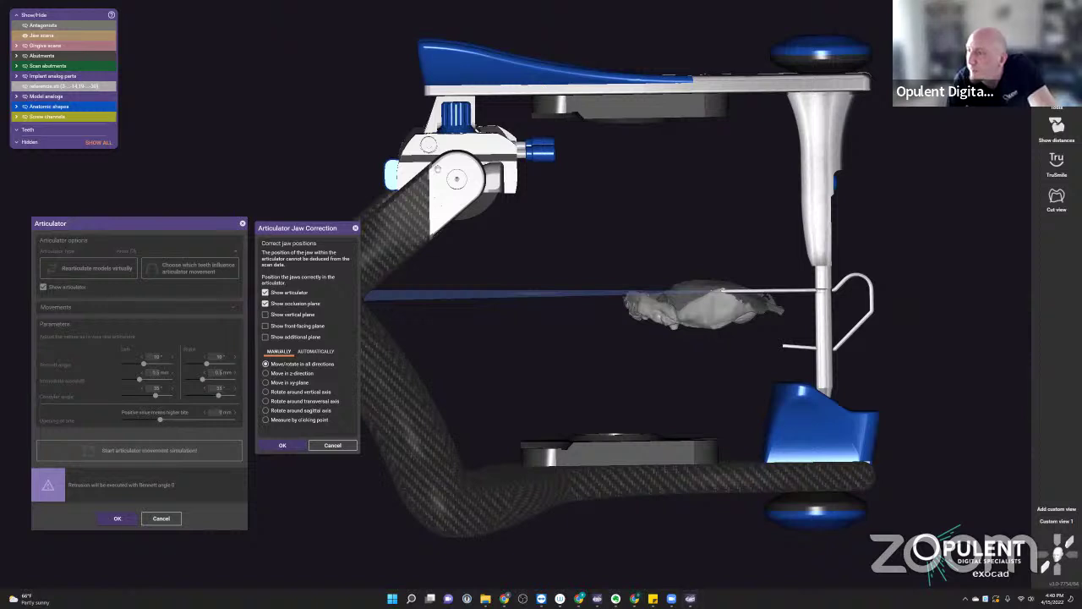
key("e")
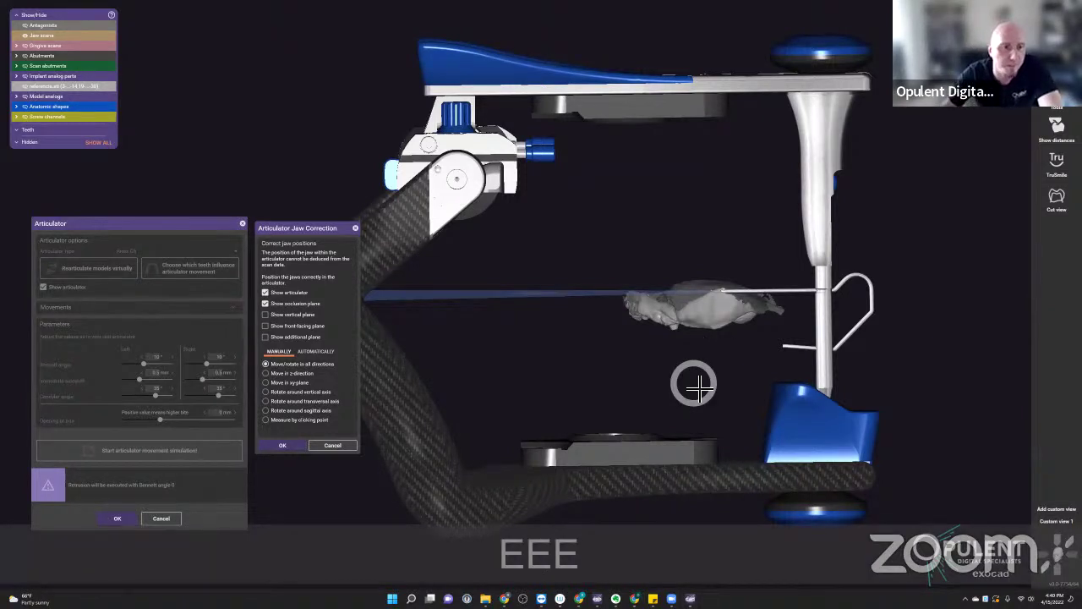
key("e")
key("e")
key("e")
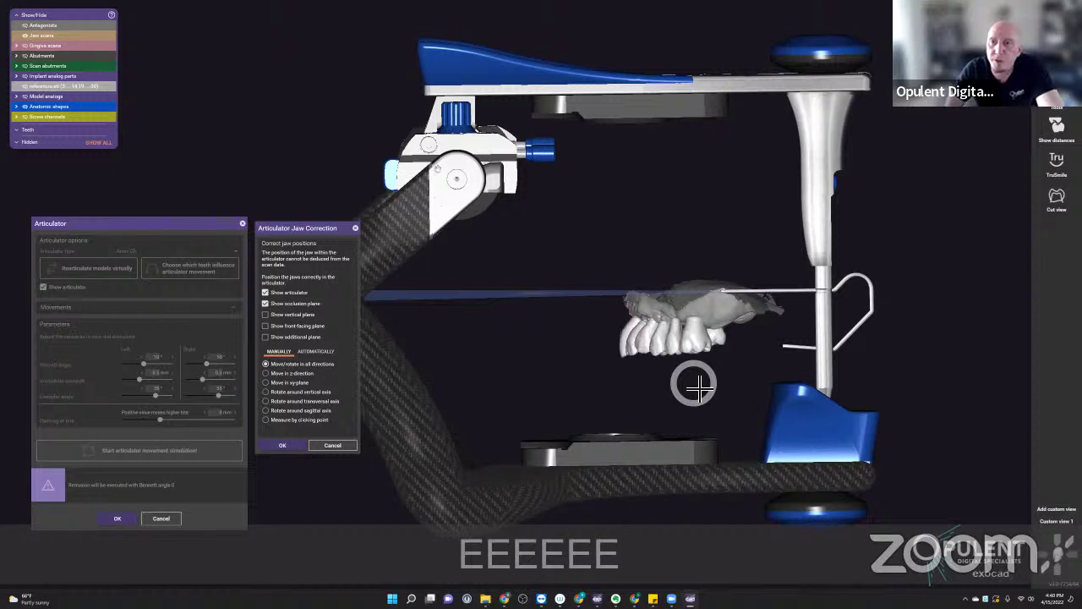
key("e")
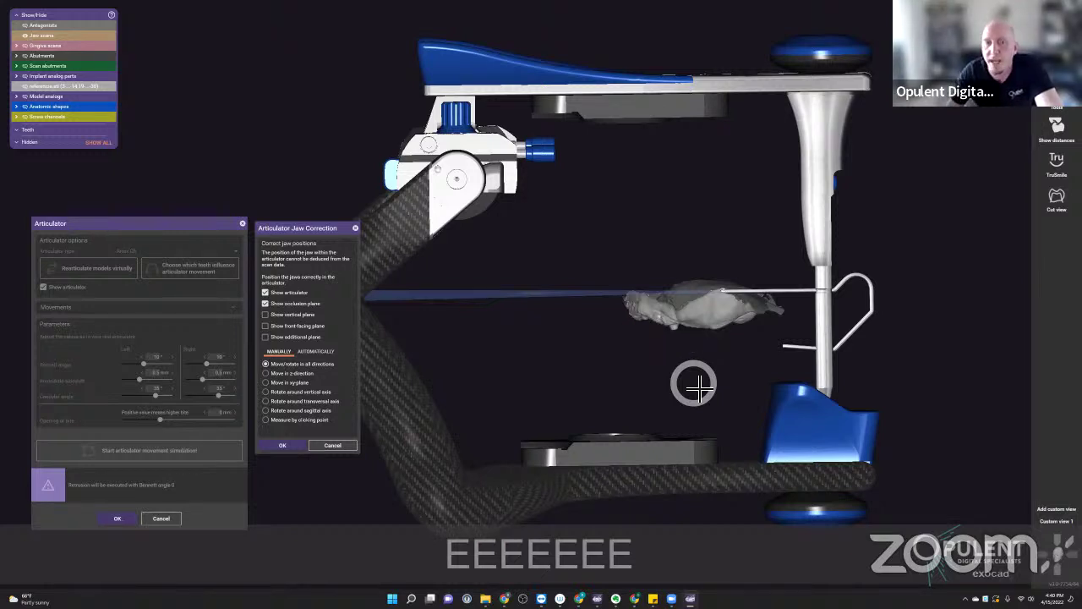
key("s")
key("s")
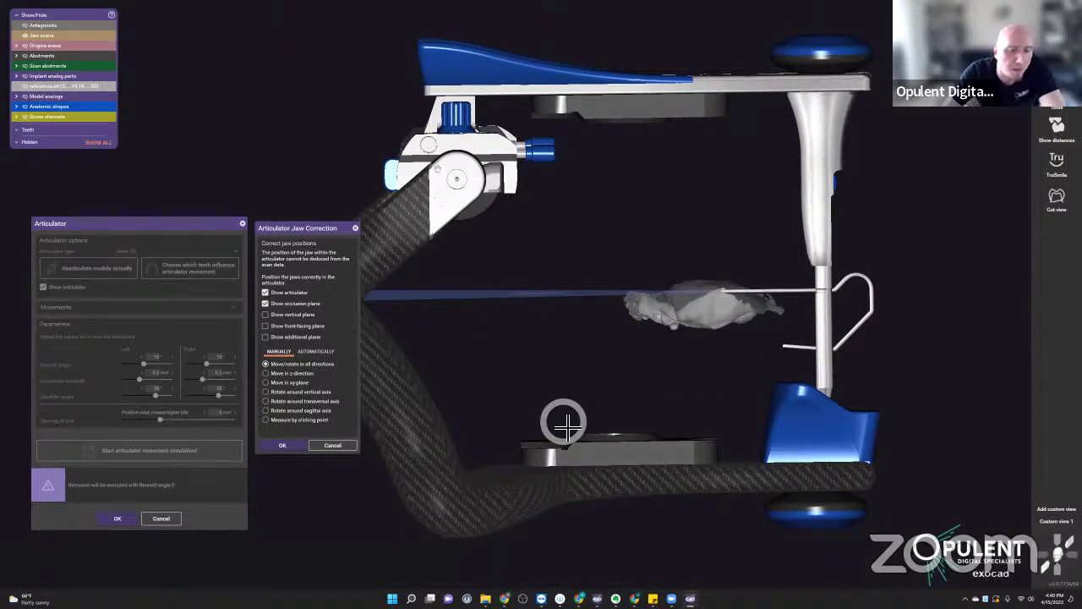
key("a")
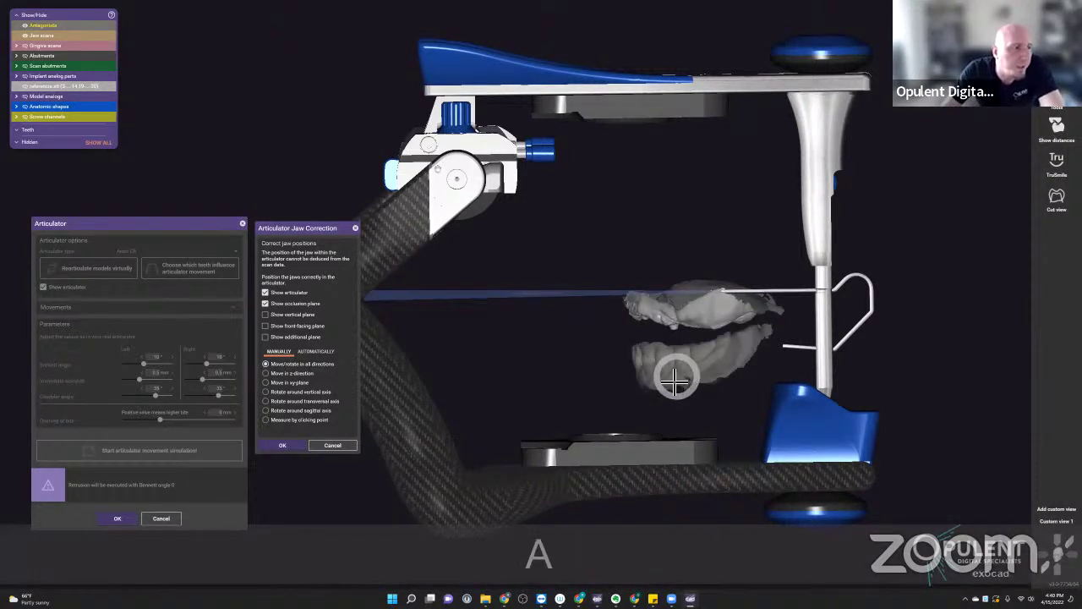
- Show the tooth setup and lift both jaw scans above the articulator
left_click_drag(674, 382, 633, 331)
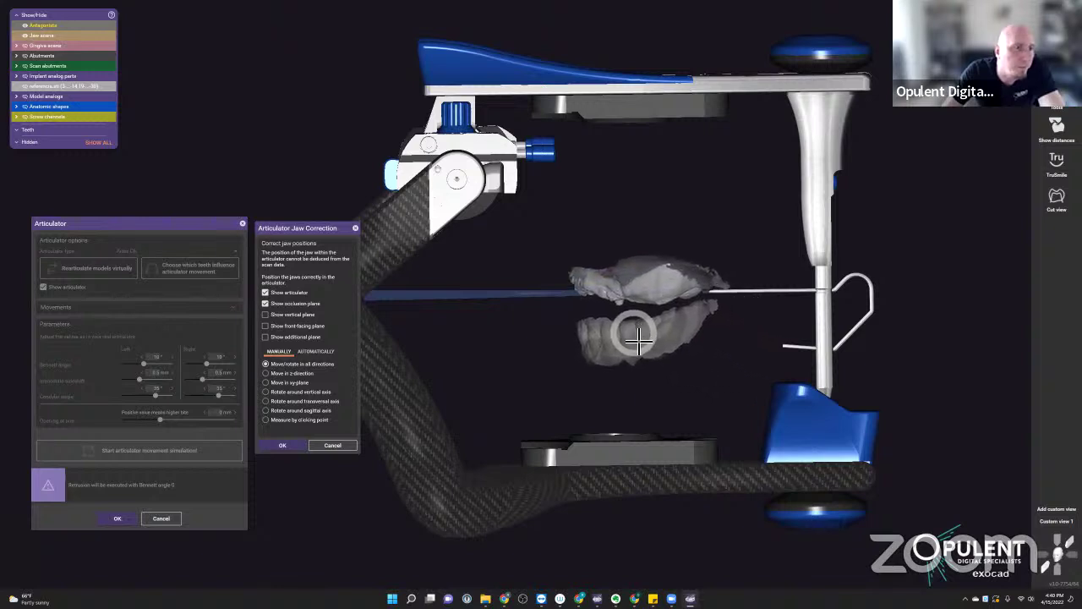
left_click(27, 86)
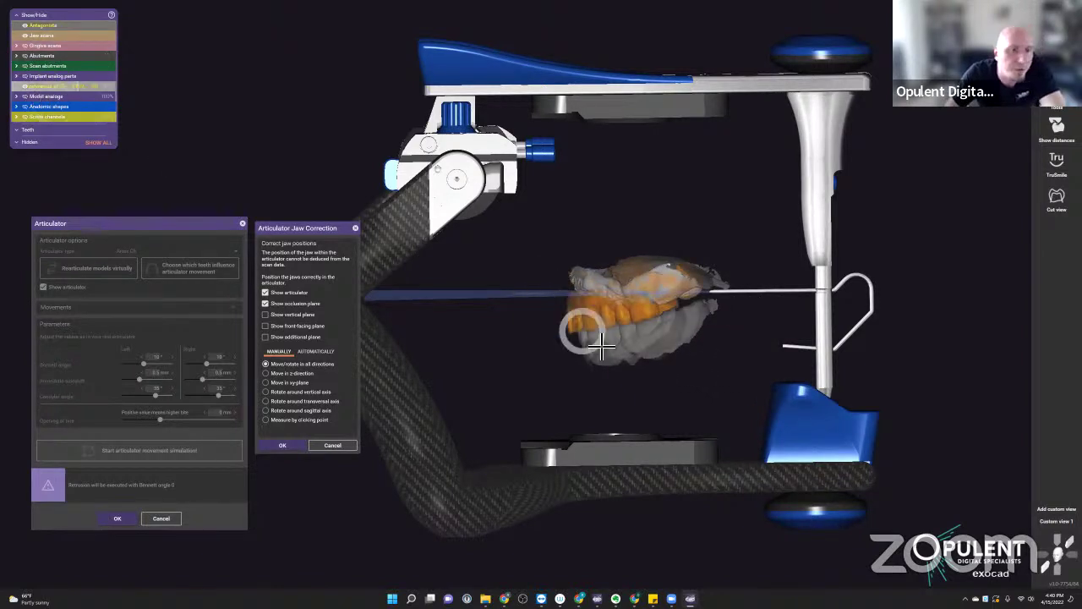
scroll(592, 334, "down", 4)
left_click_drag(618, 336, 633, 102)
scroll(633, 102, "up", 3)
scroll(633, 102, "up", 2)
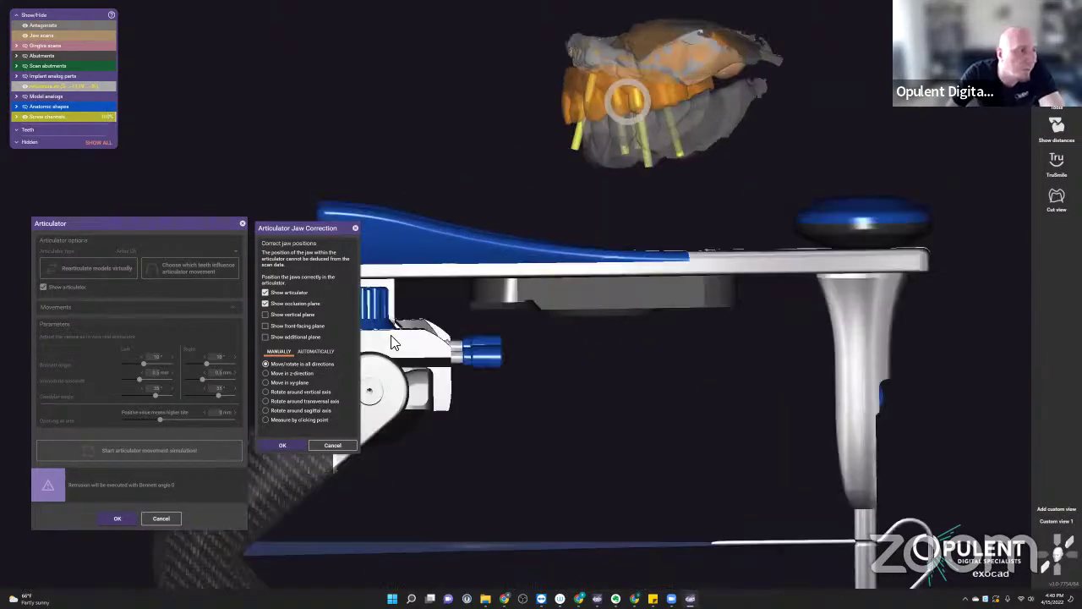
- Switch jaw correction to automatic and place the incisal, left molar and right molar points
left_click(316, 351)
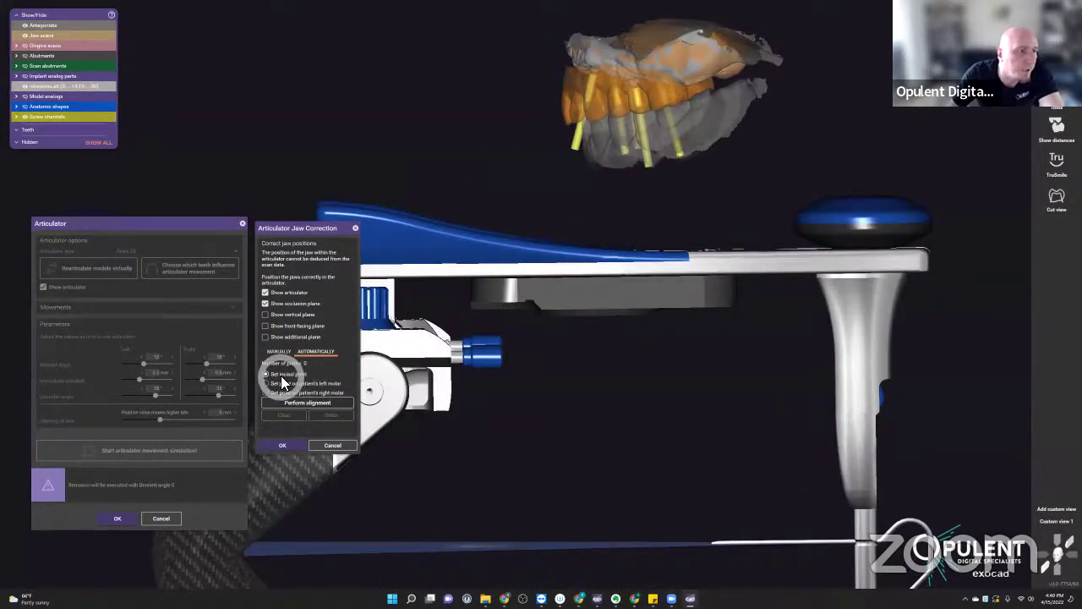
right_click_drag(610, 132, 607, 129)
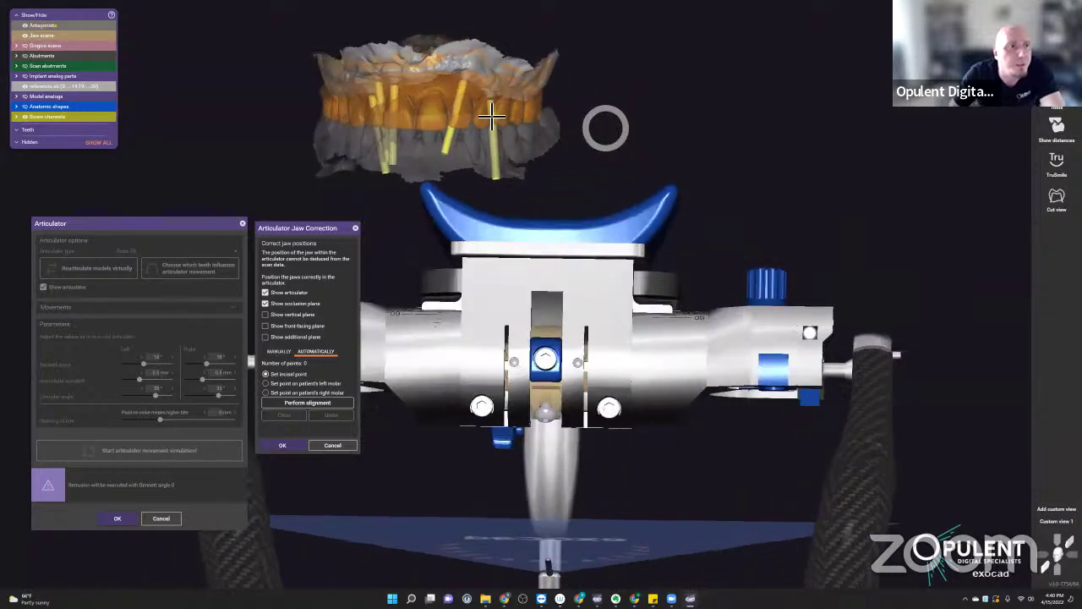
scroll(386, 110, "up", 5)
left_click(445, 119)
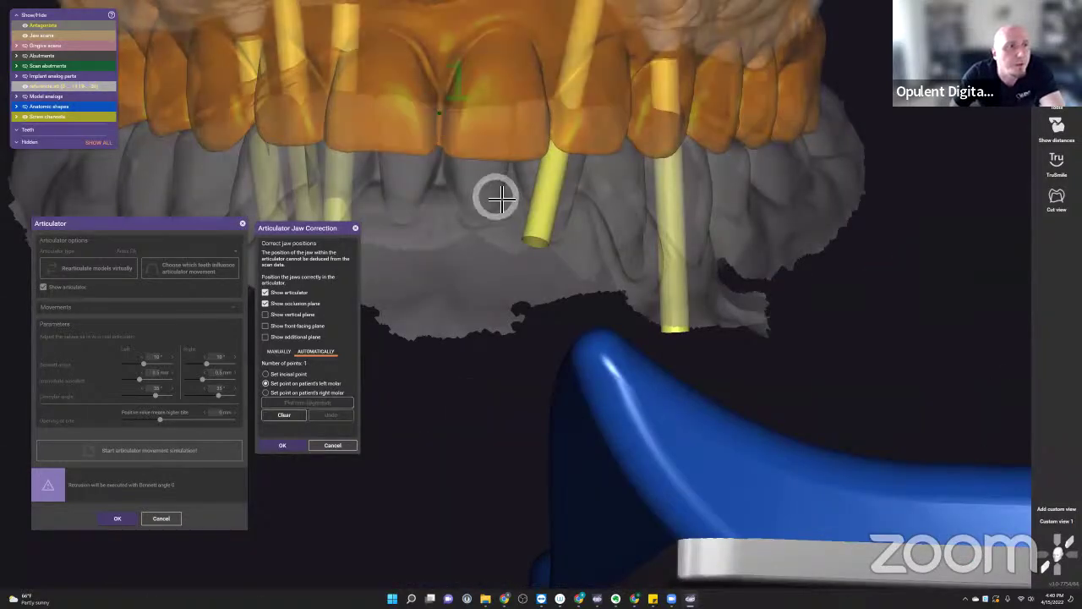
scroll(498, 207, "down", 5)
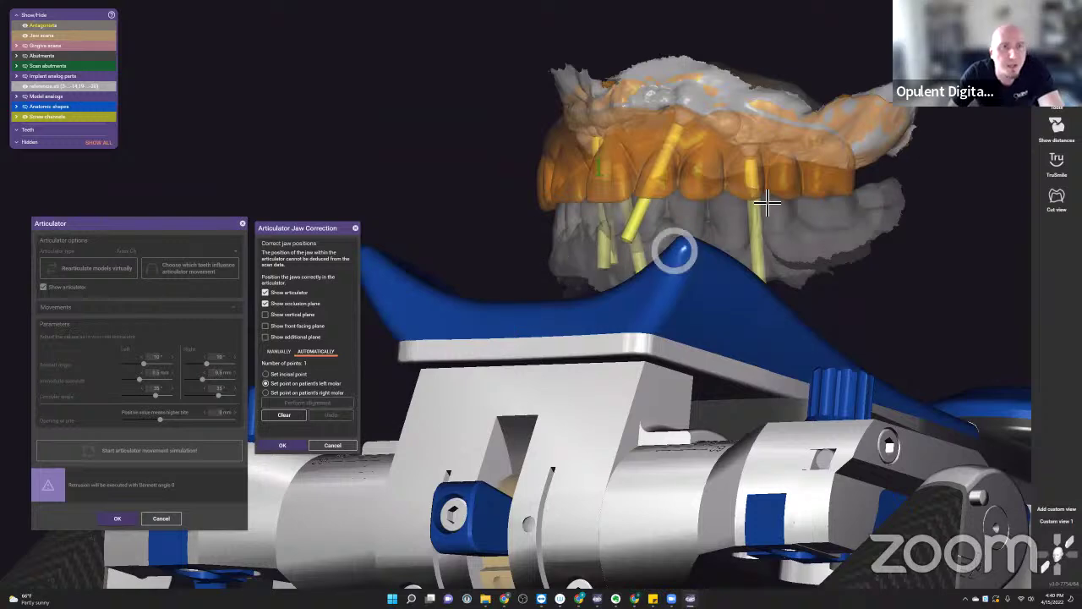
scroll(813, 201, "up", 3)
left_click(818, 205)
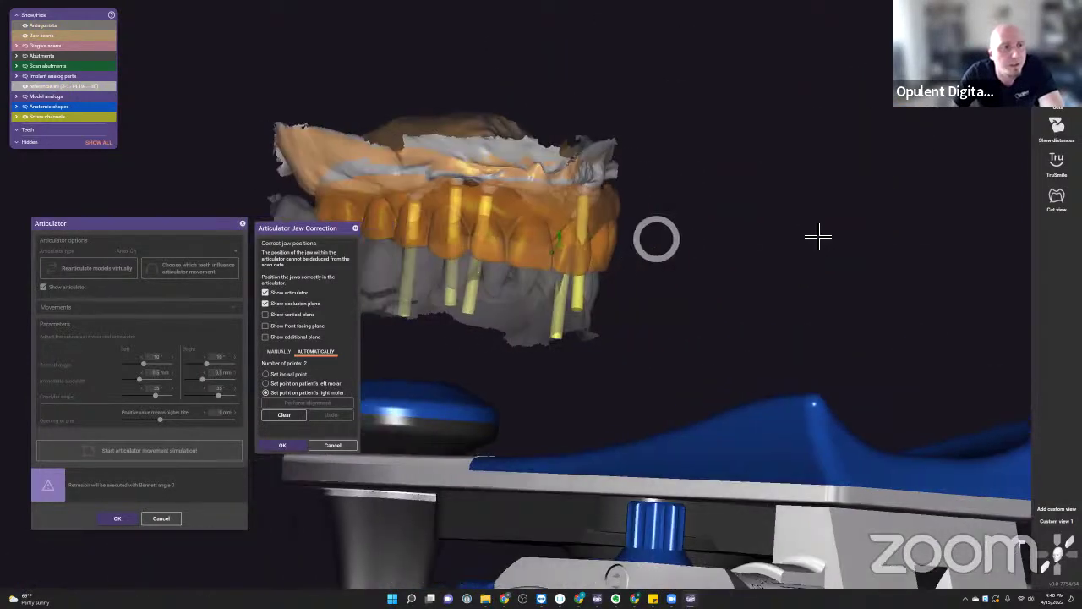
scroll(558, 236, "up", 5)
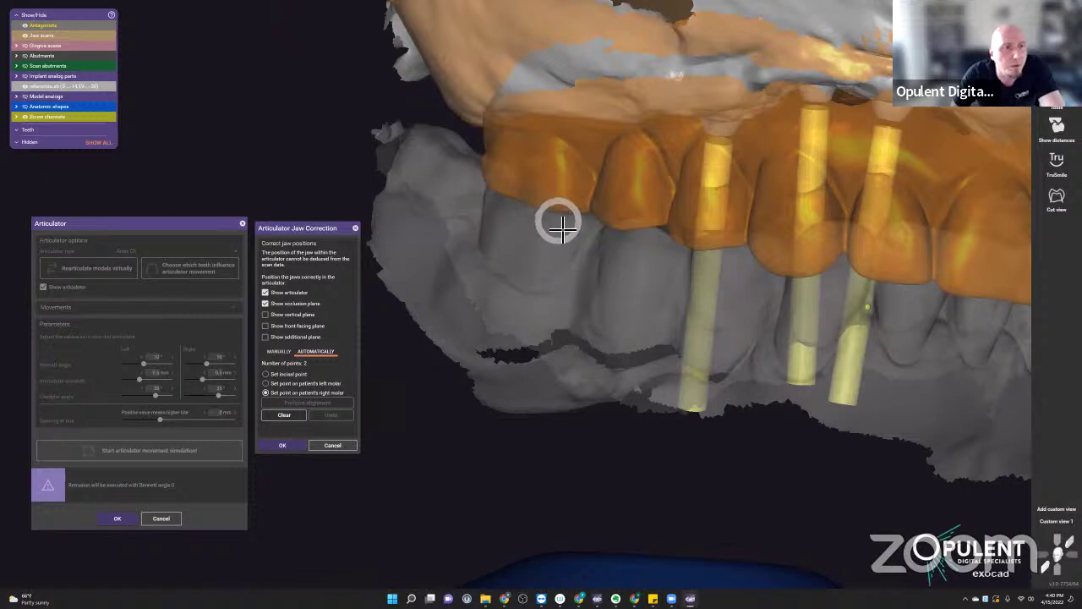
left_click(560, 223)
- Perform the alignment, confirm it, and keep the 1.986 mm gap between the jaws
left_click(320, 404)
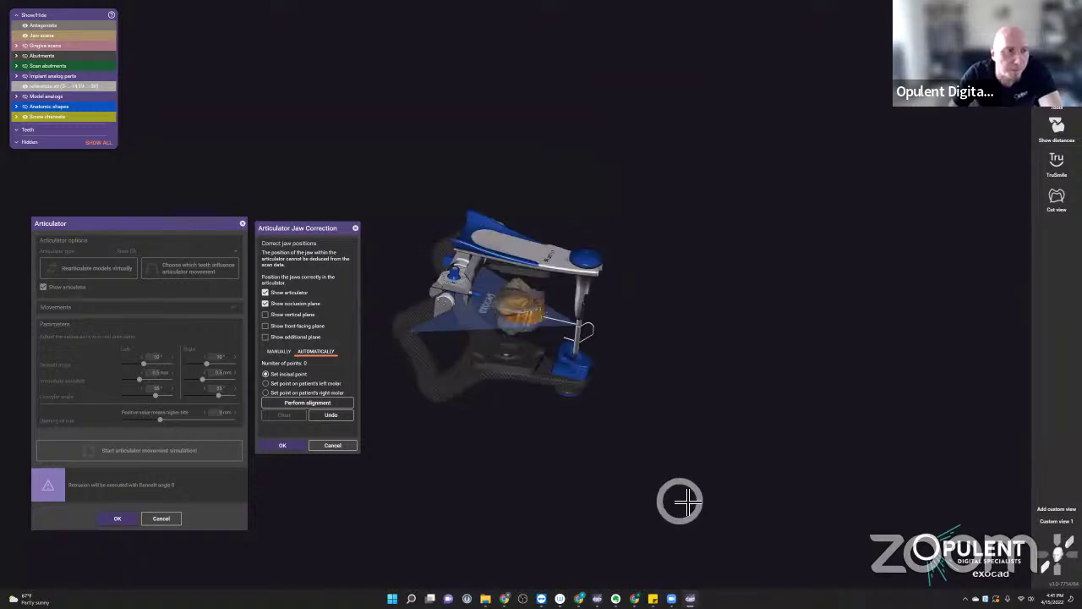
scroll(519, 311, "up", 5)
scroll(520, 311, "up", 5)
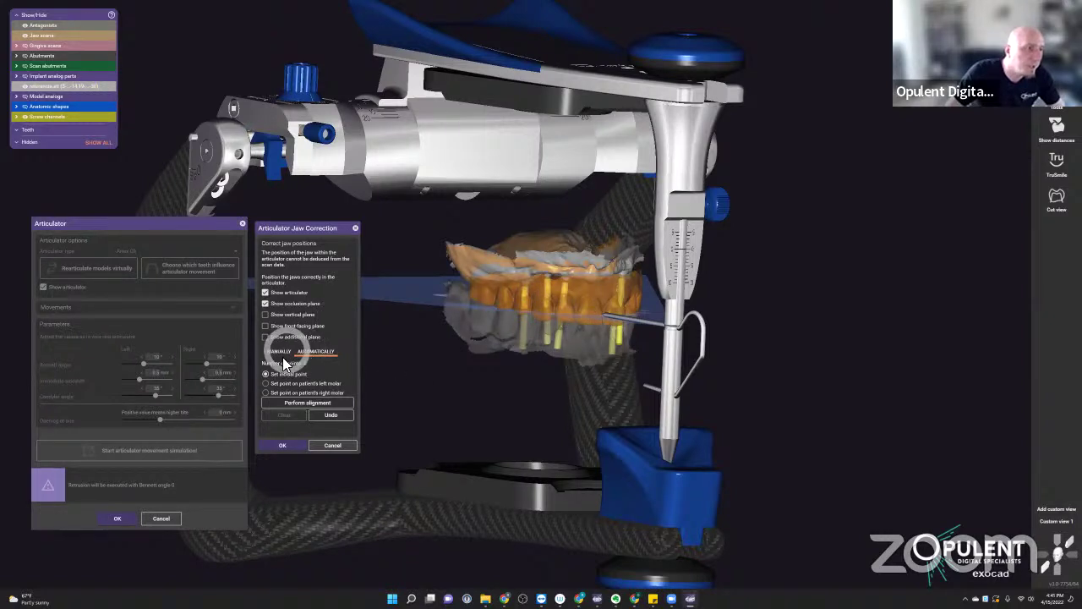
left_click(286, 446)
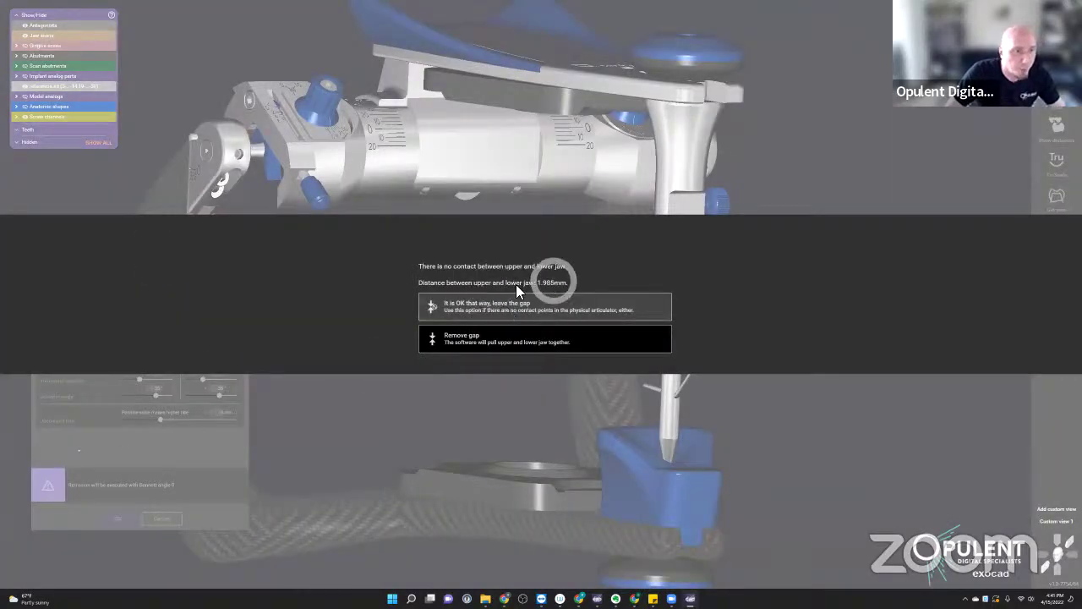
left_click(515, 305)
scroll(692, 287, "down", 3)
right_click_drag(665, 319, 532, 374)
- Select Artex CR Flat Table as the articulator type and leave the jaw gap as is
scroll(522, 299, "up", 5)
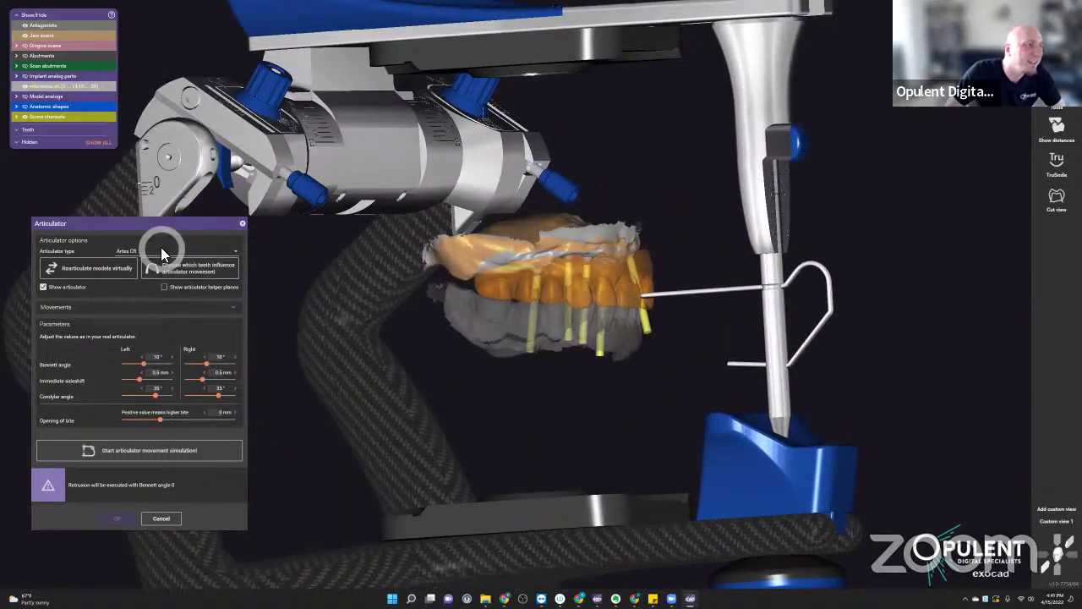
left_click(163, 252)
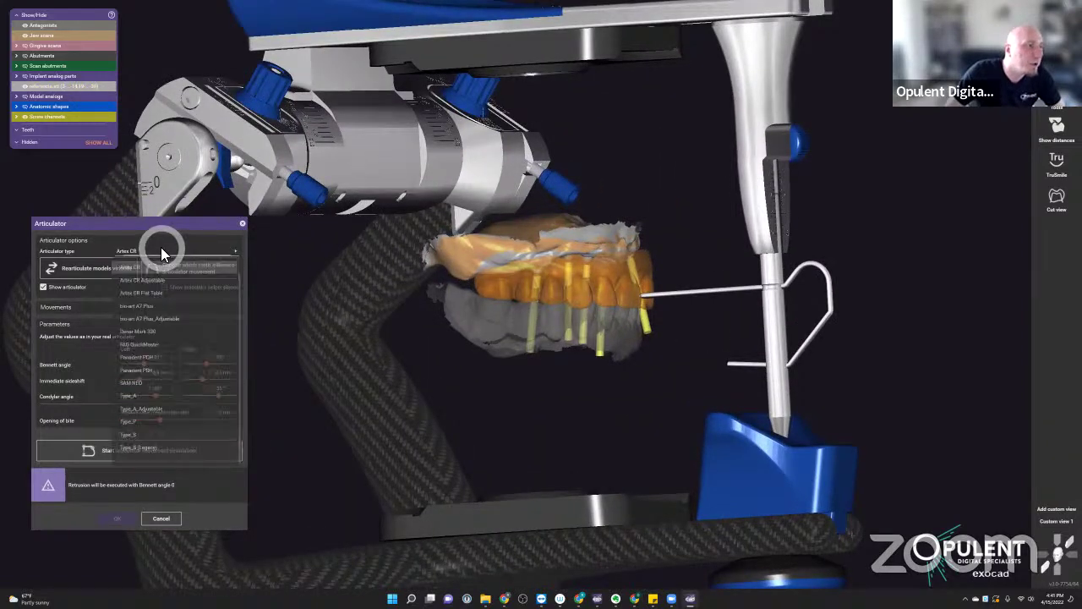
left_click(156, 292)
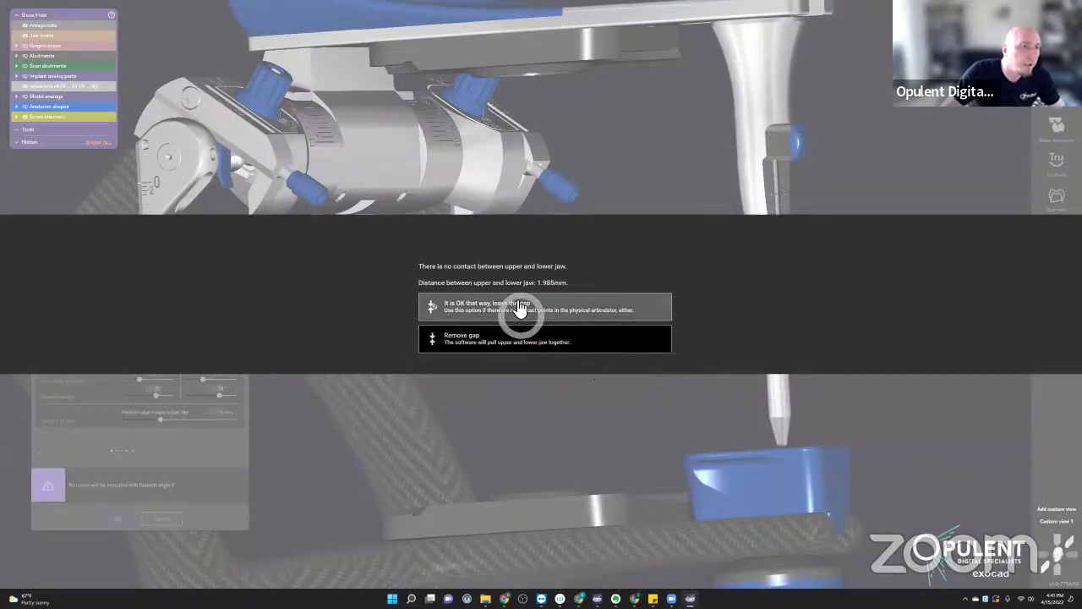
left_click(519, 309)
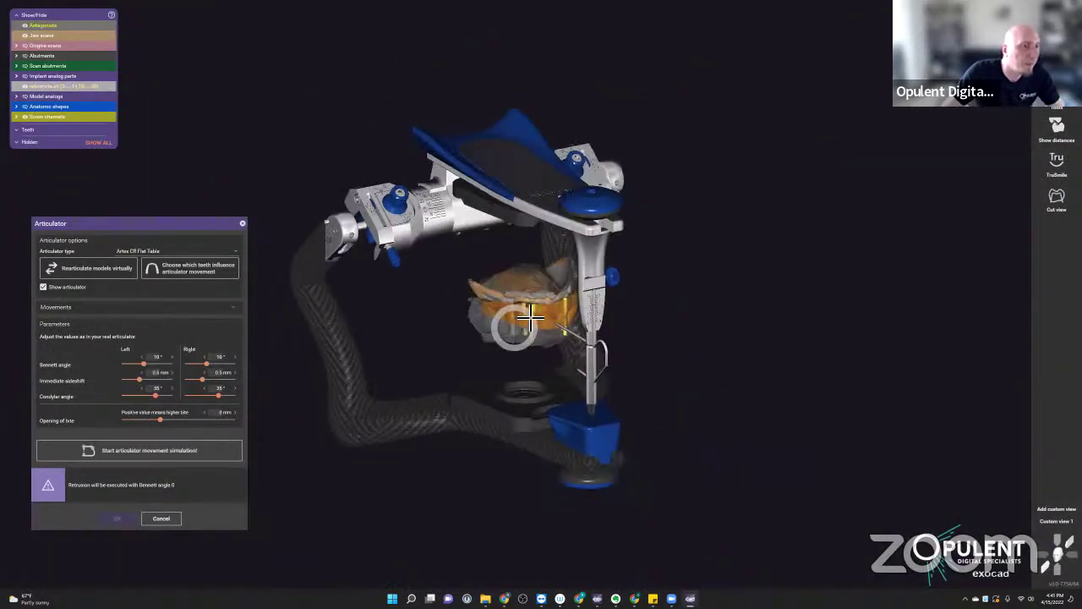
scroll(518, 334, "up", 5)
left_click(172, 277)
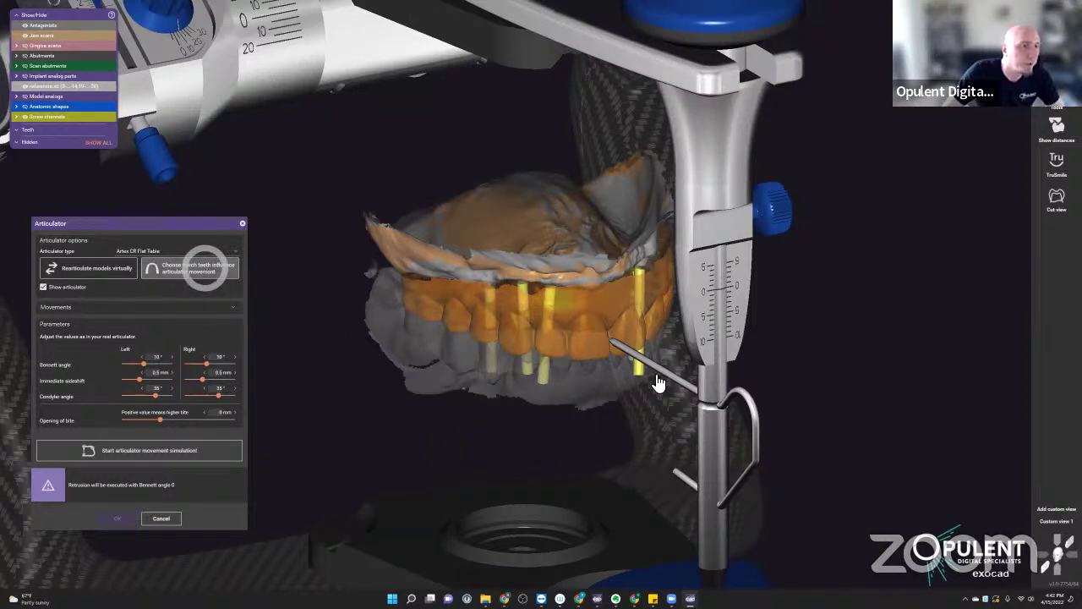
- Rotate and zoom the articulator view to check the tooth setup against the lower scan
left_click(583, 416)
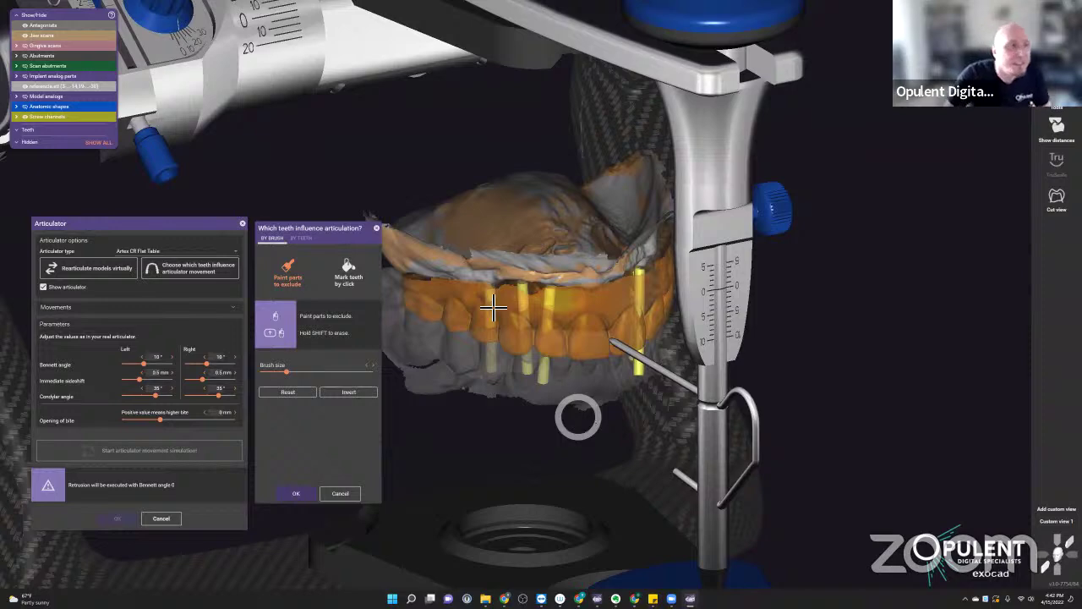
right_click_drag(524, 313, 552, 310)
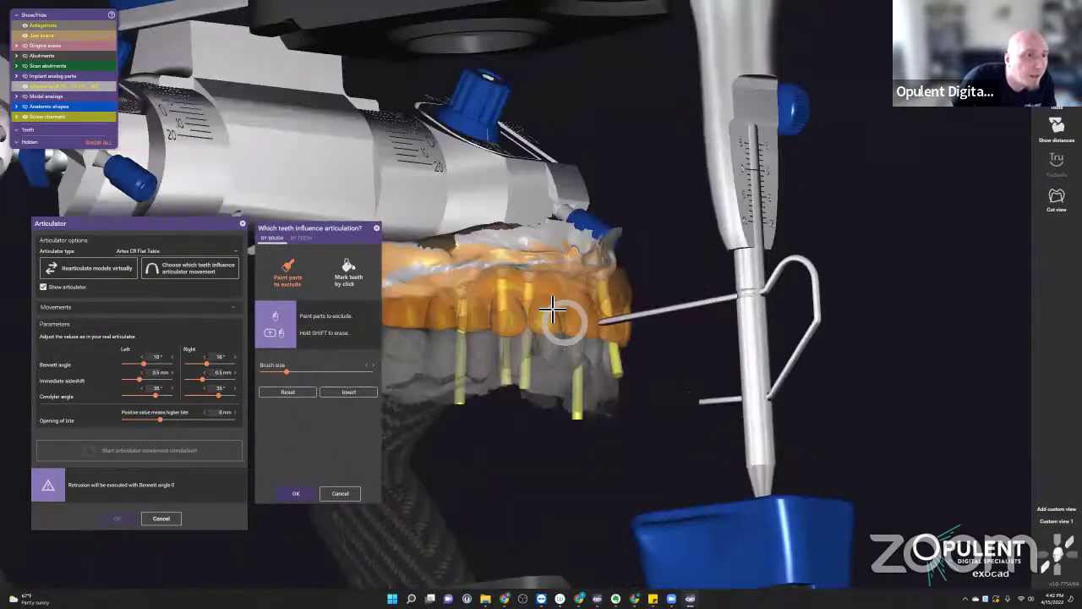
scroll(552, 310, "up", 5)
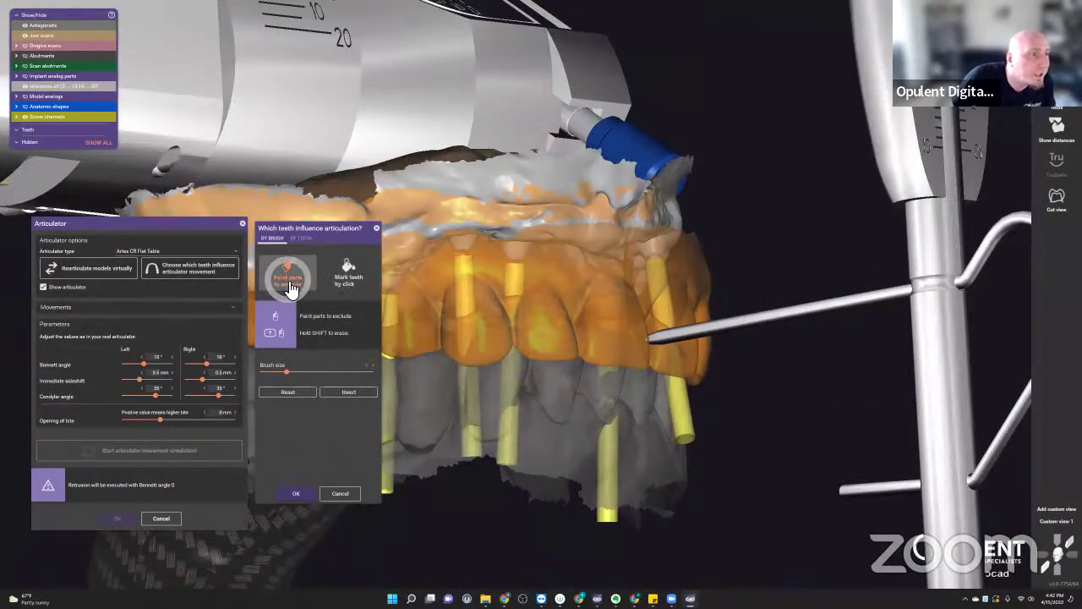
- Briefly try tooth-chart picking, then close the teeth-influence Articulator settings
left_click(300, 237)
left_click(355, 393)
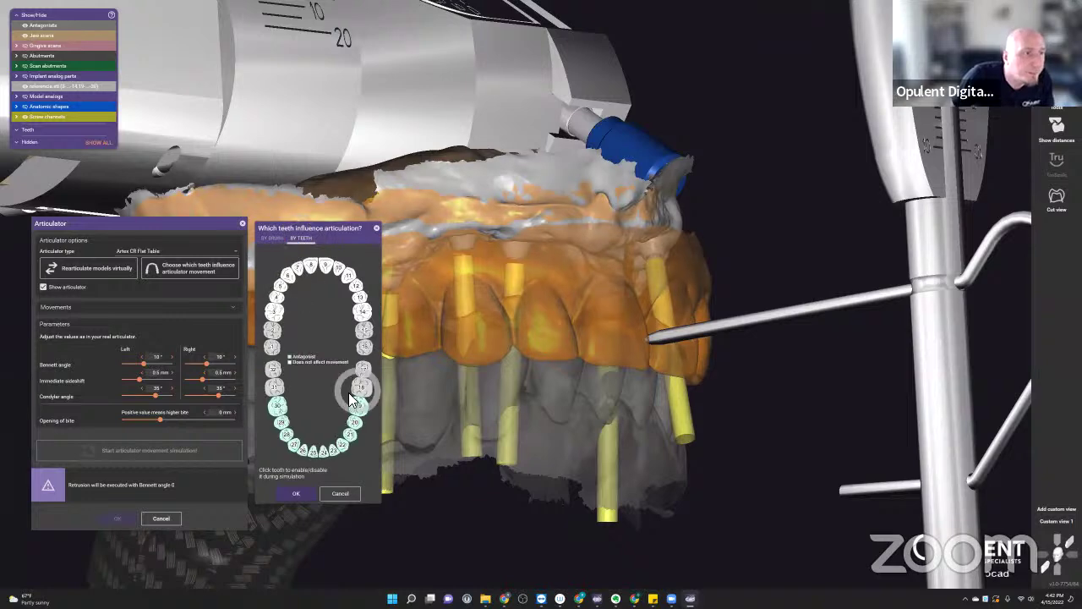
left_click(271, 237)
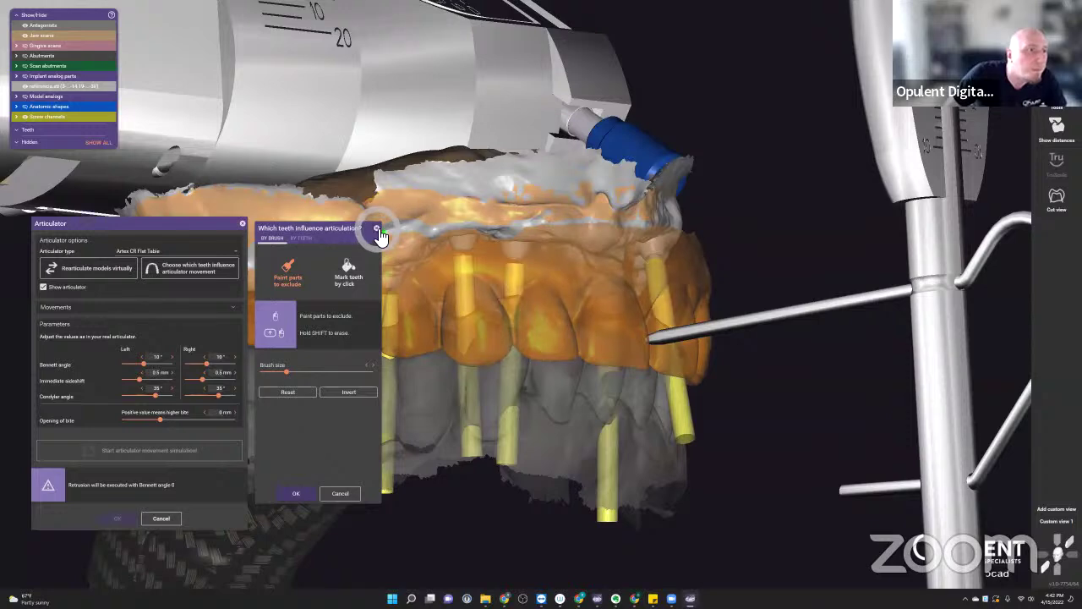
left_click(377, 229)
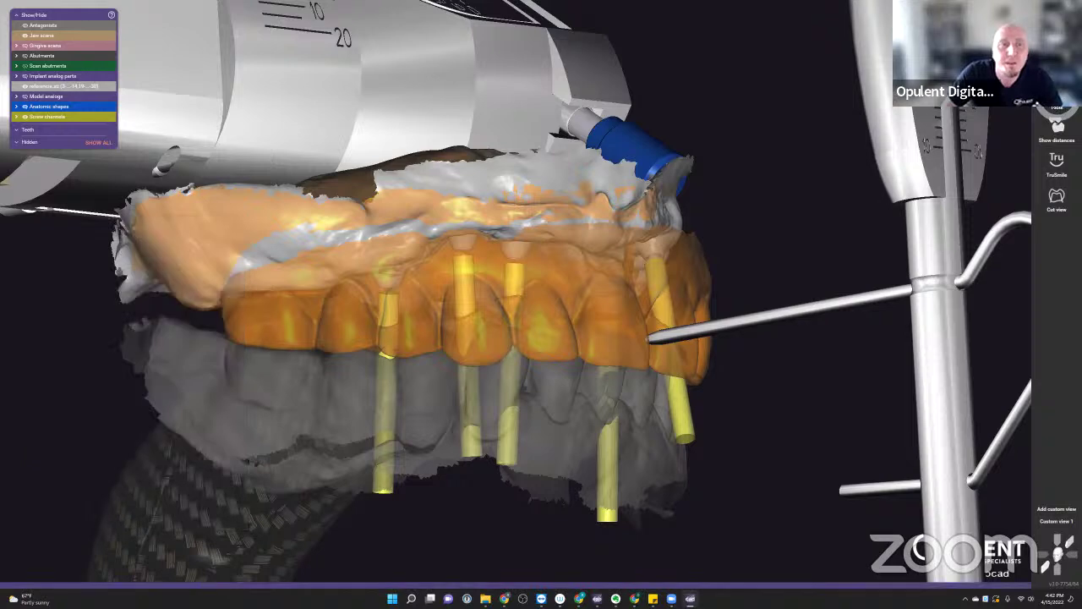
left_click(1059, 109)
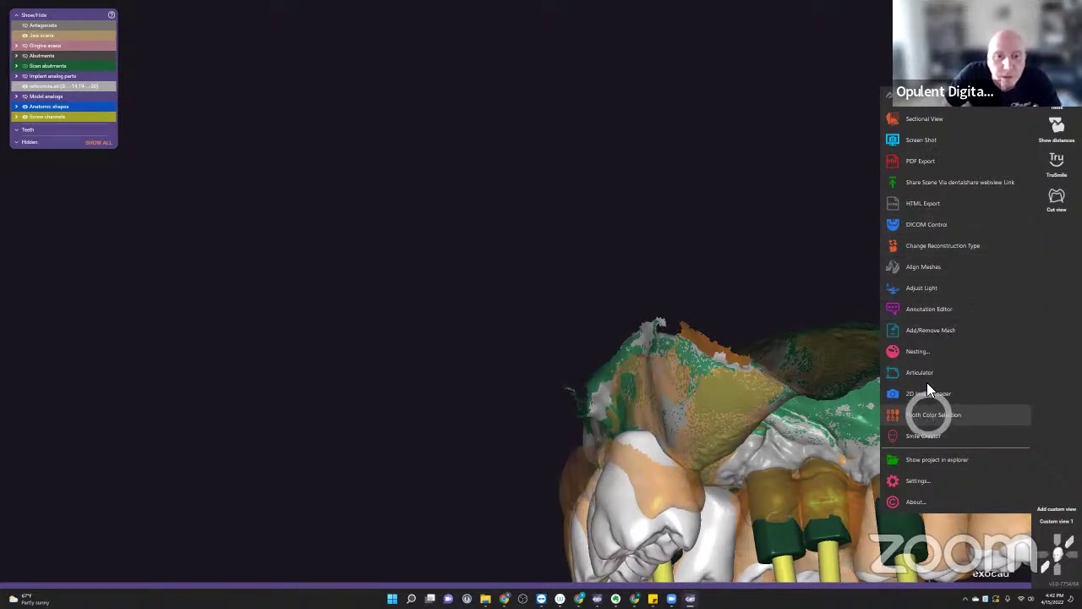
- Add a Pre-op scan mesh from the RJ folder, first kept in scan data coordinates
left_click(926, 331)
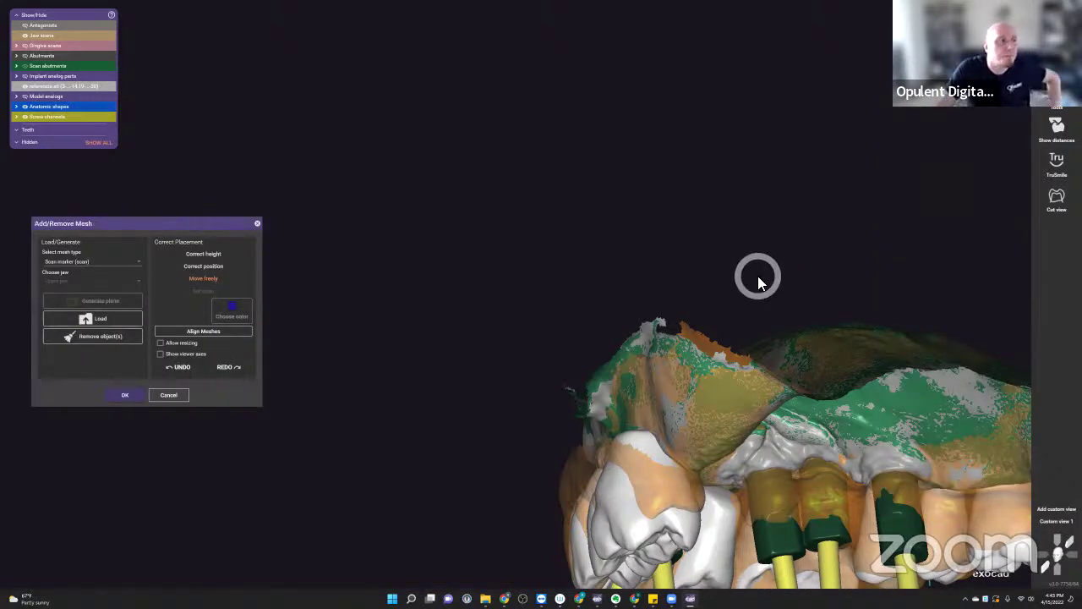
left_click(98, 264)
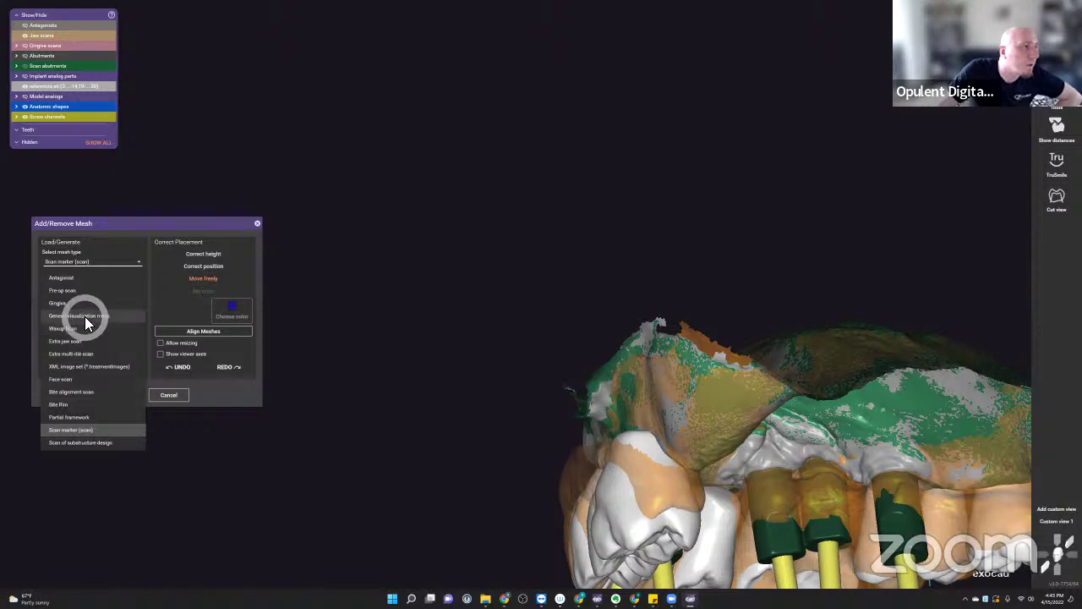
left_click(67, 291)
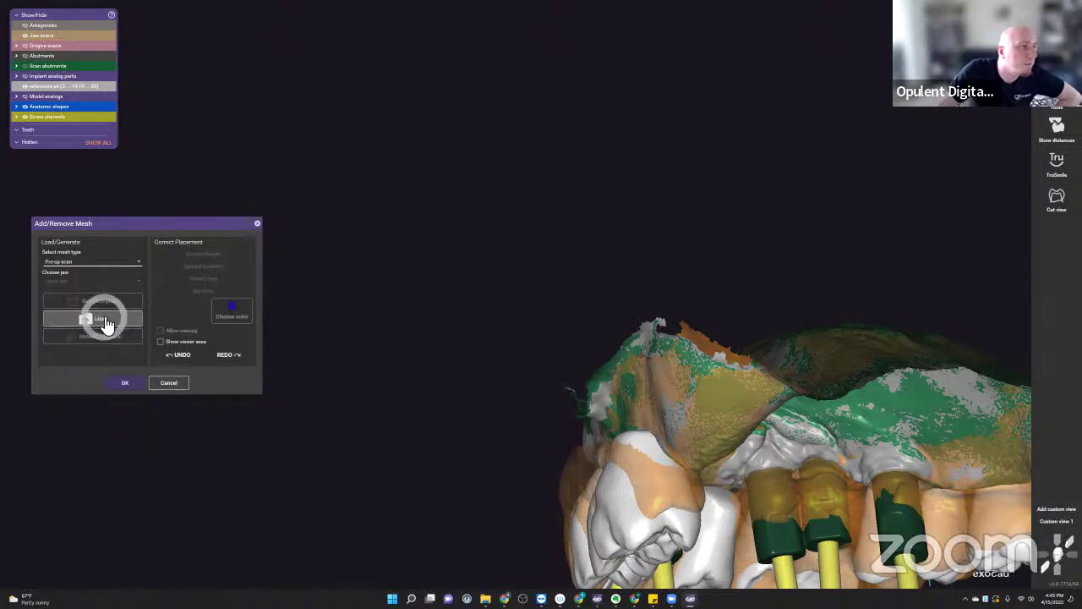
left_click(113, 323)
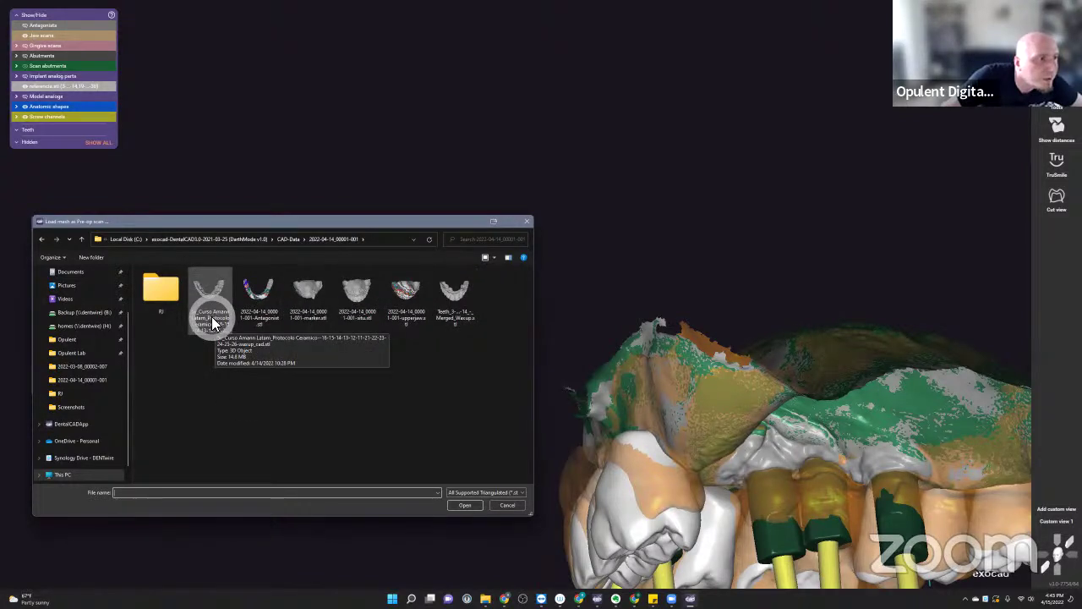
double_click(161, 287)
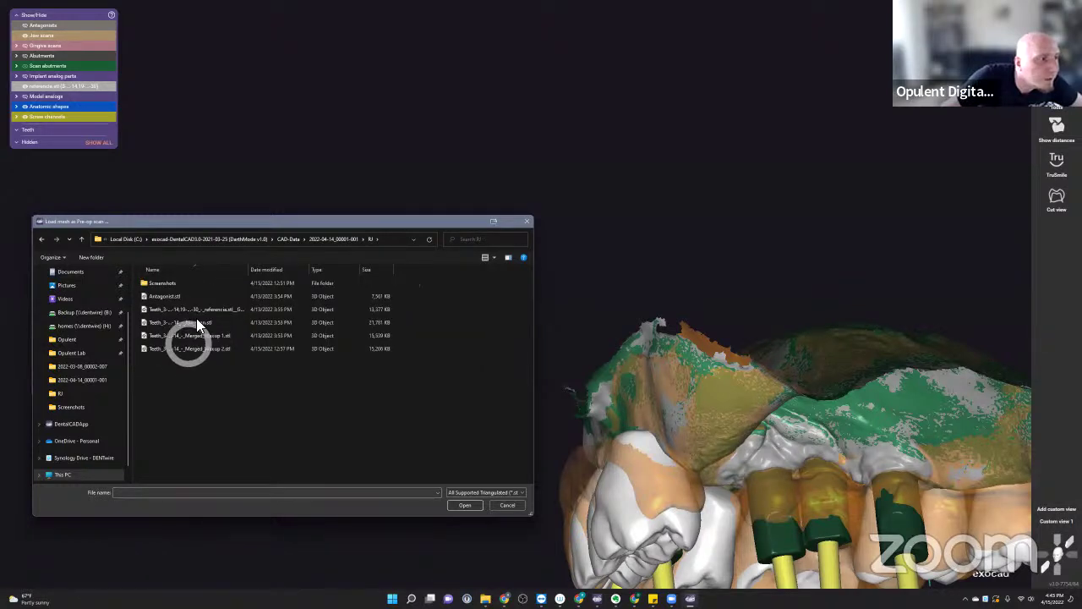
double_click(206, 309)
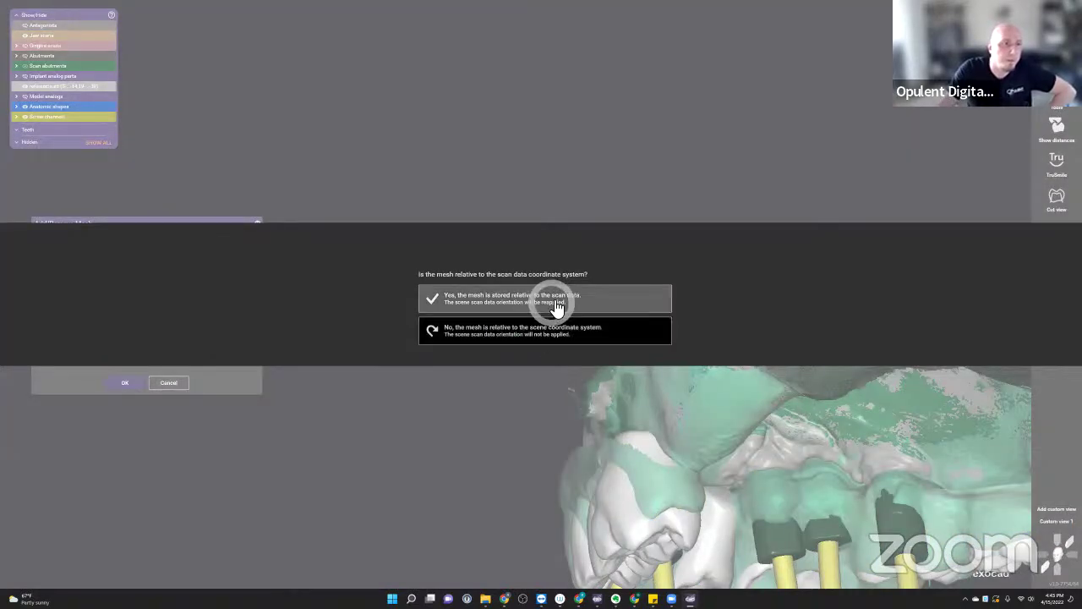
left_click(558, 306)
- Load the Teeth referencia file relative to scene coordinates and confirm the pre-op scan
right_click_drag(635, 430, 620, 332)
left_click(176, 398)
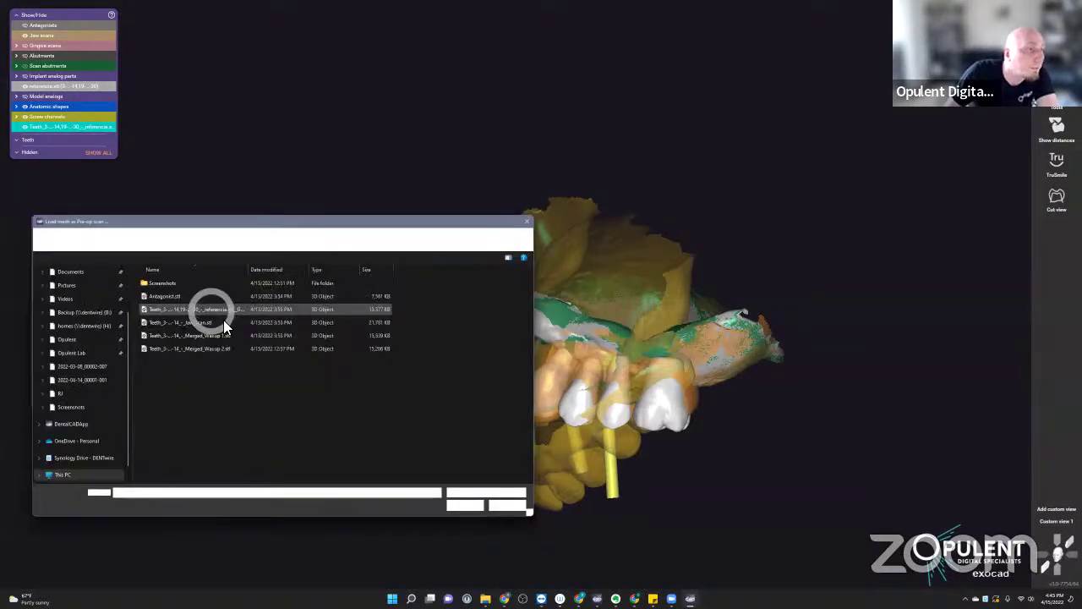
double_click(214, 313)
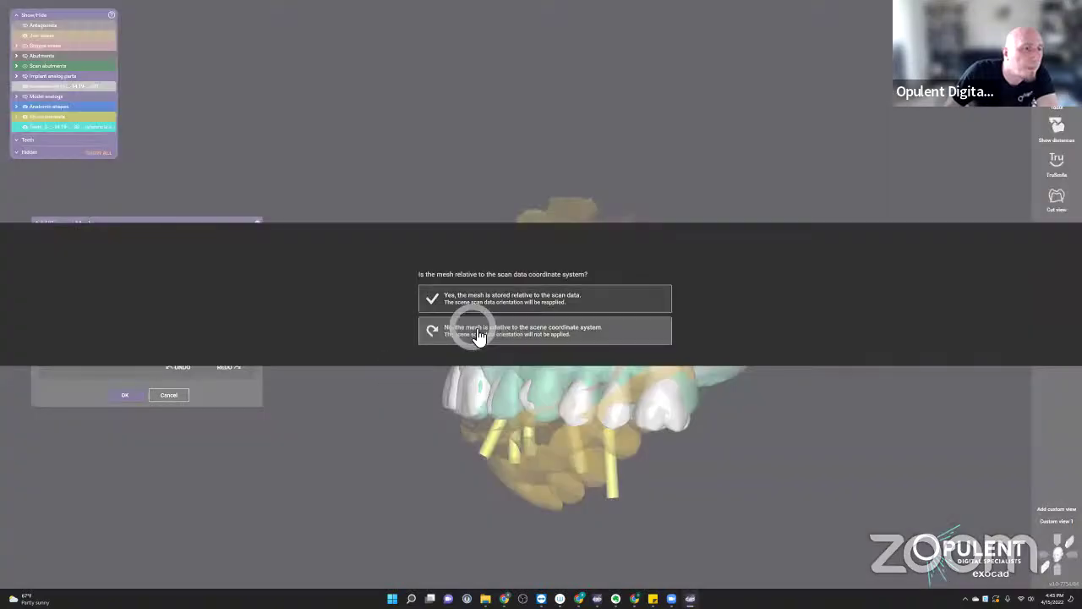
left_click(477, 331)
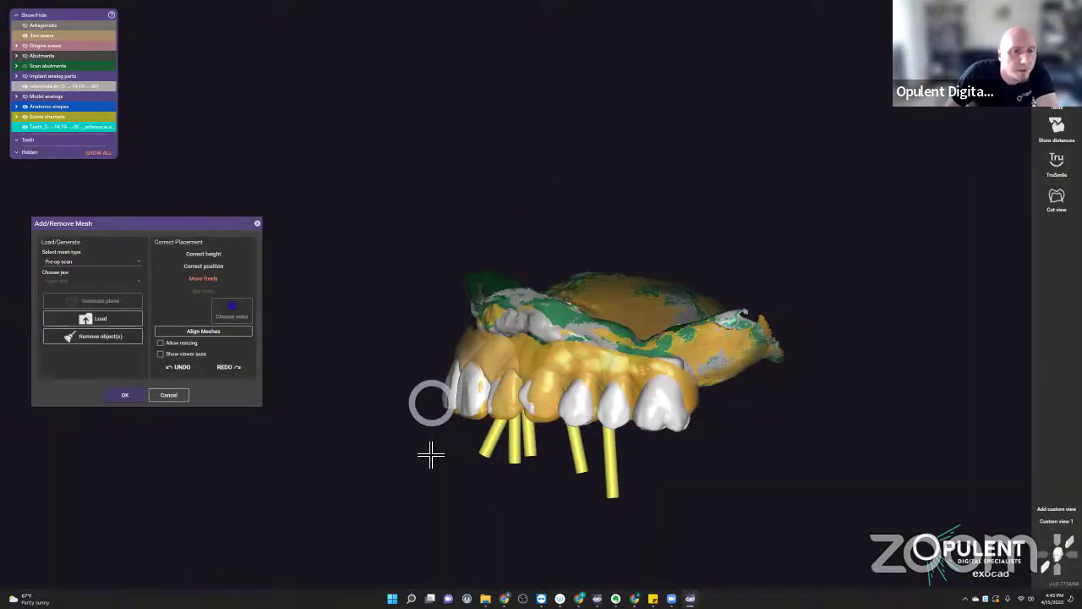
right_click_drag(431, 452, 427, 449)
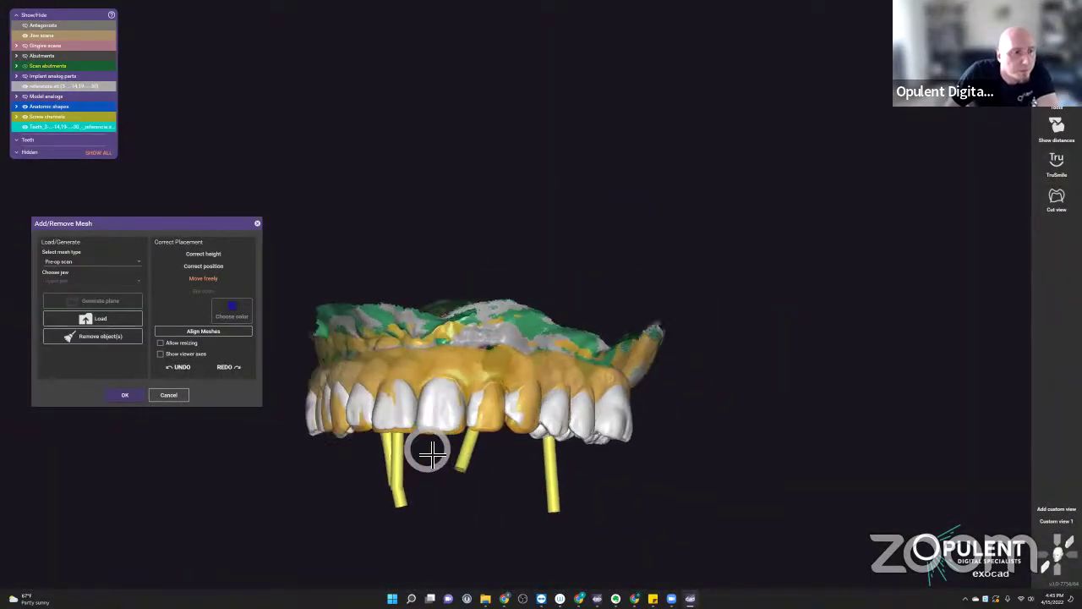
left_click(125, 395)
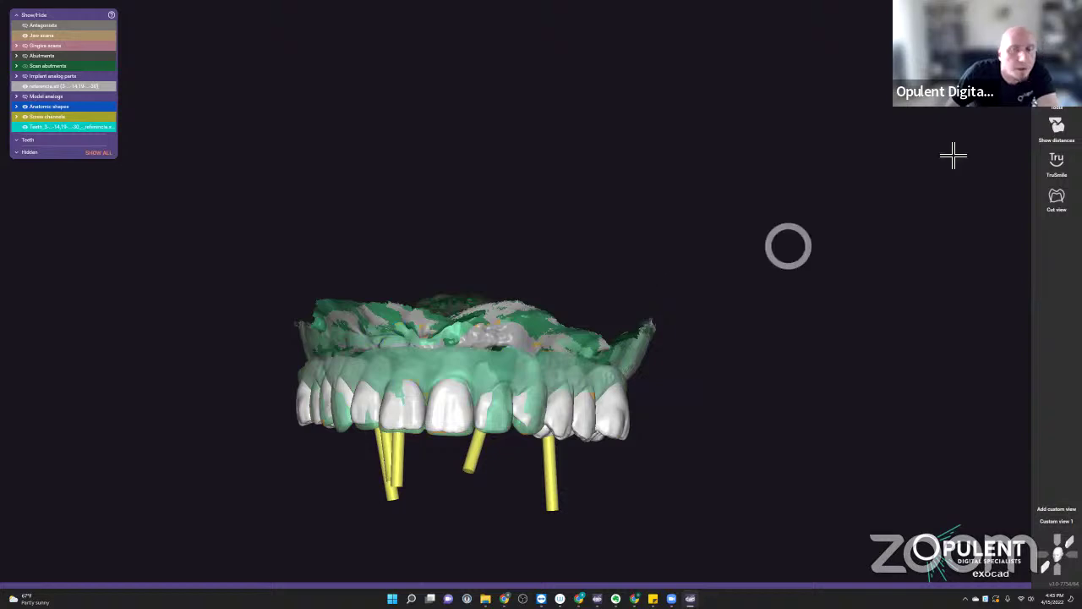
left_click(1057, 107)
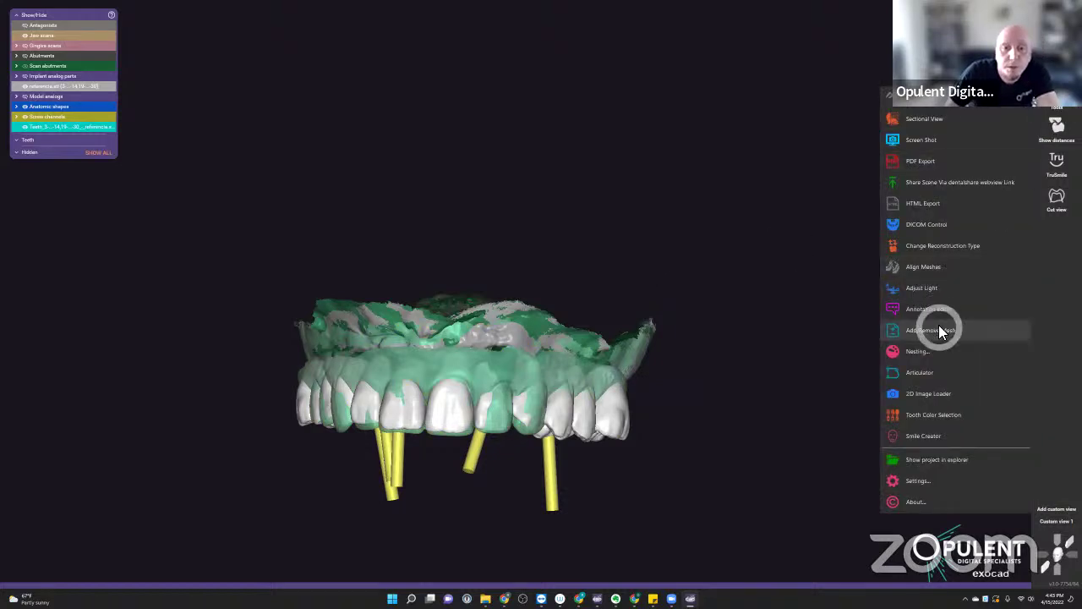
- Open the virtual articulator and reposition the jaw scans beside it
left_click(940, 373)
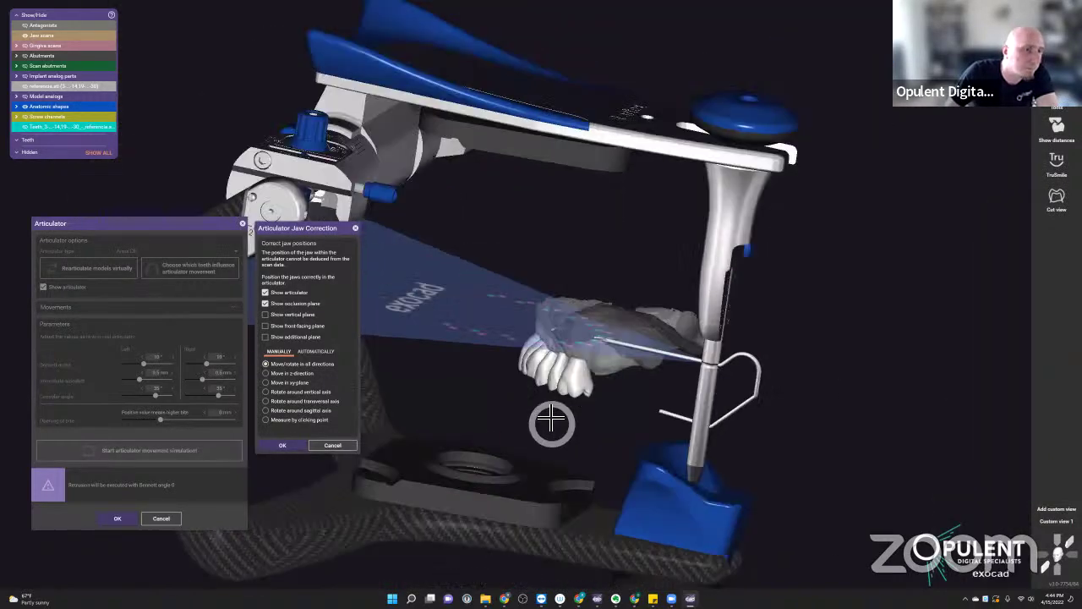
scroll(562, 347, "up", 5)
left_click_drag(550, 322, 716, 314)
key("ctrl+a")
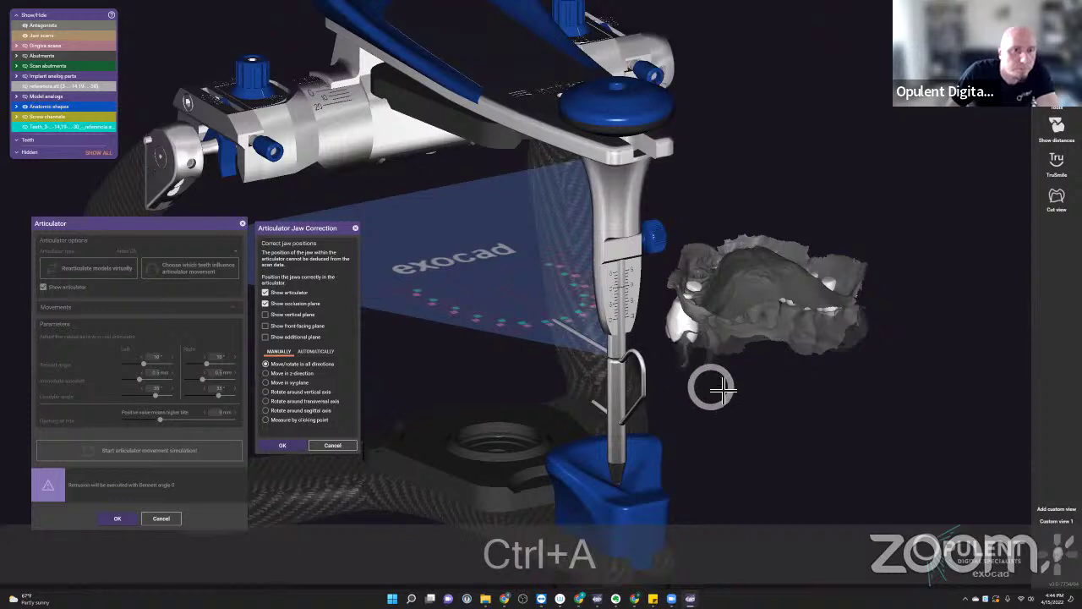
key("ctrl+e")
left_click_drag(720, 389, 926, 305)
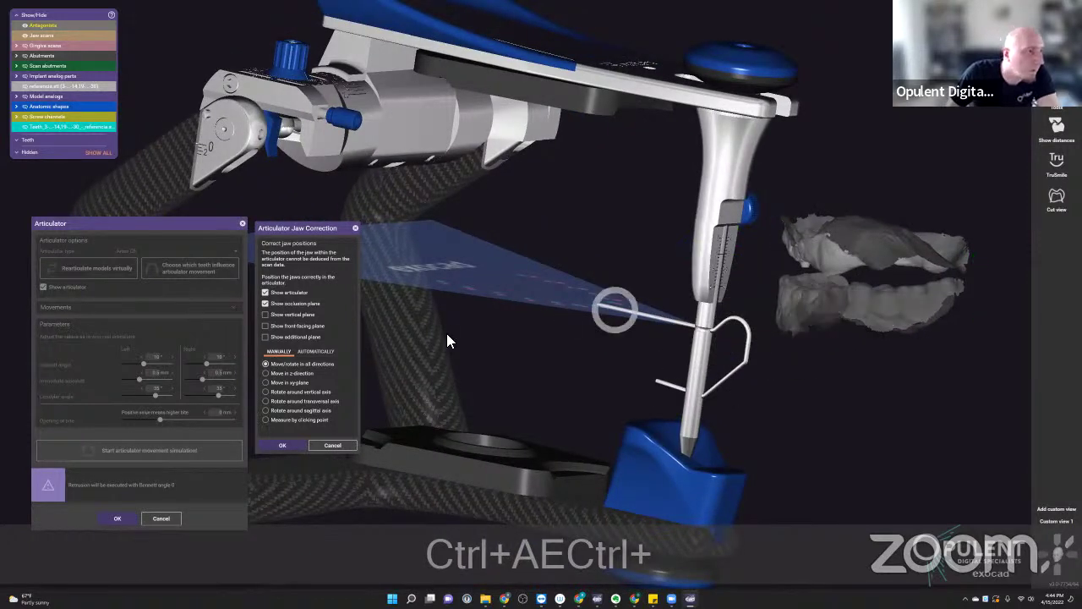
- Align the jaws automatically on incisal and molar points and accept the correction
left_click(317, 350)
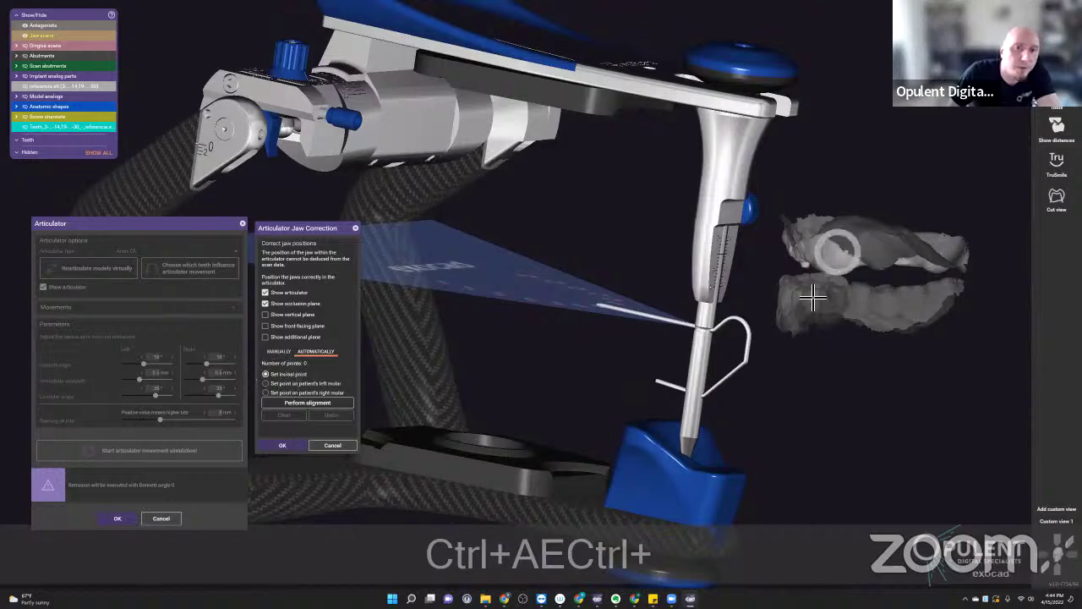
scroll(810, 298, "up", 3)
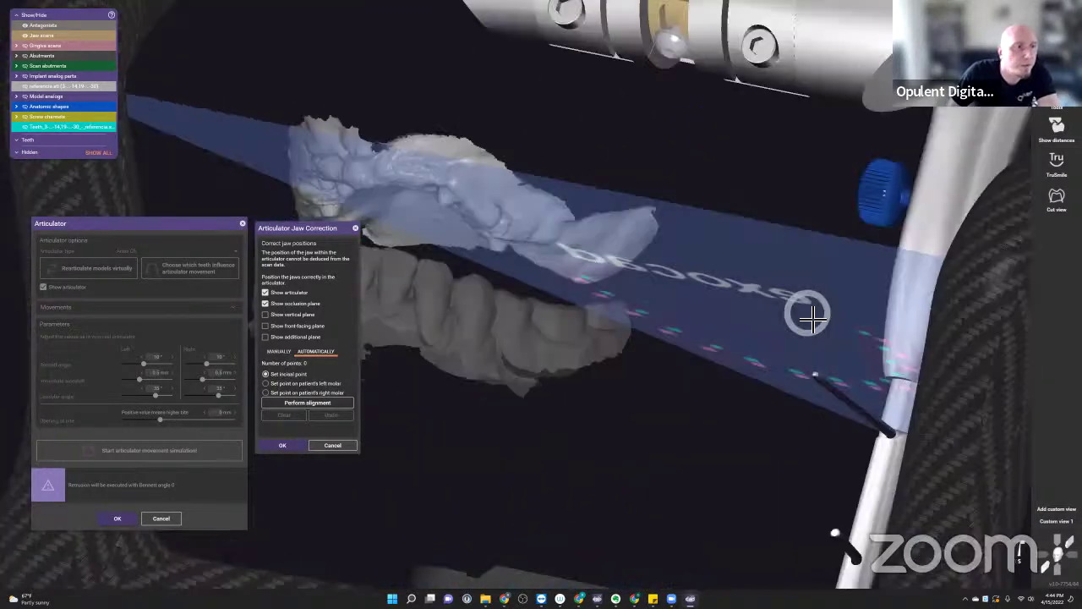
key("p")
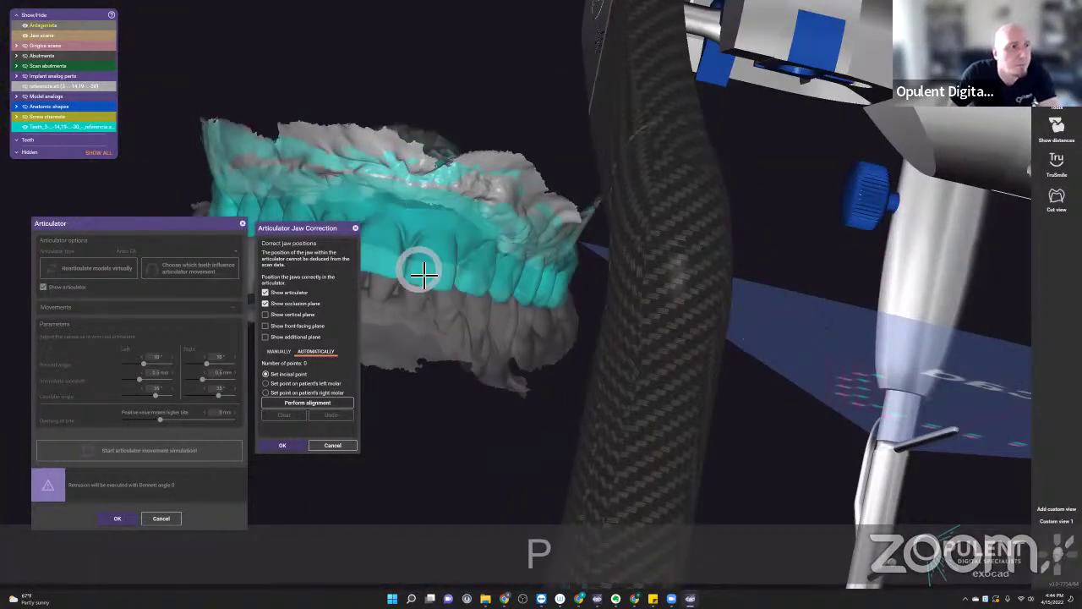
left_click(460, 289)
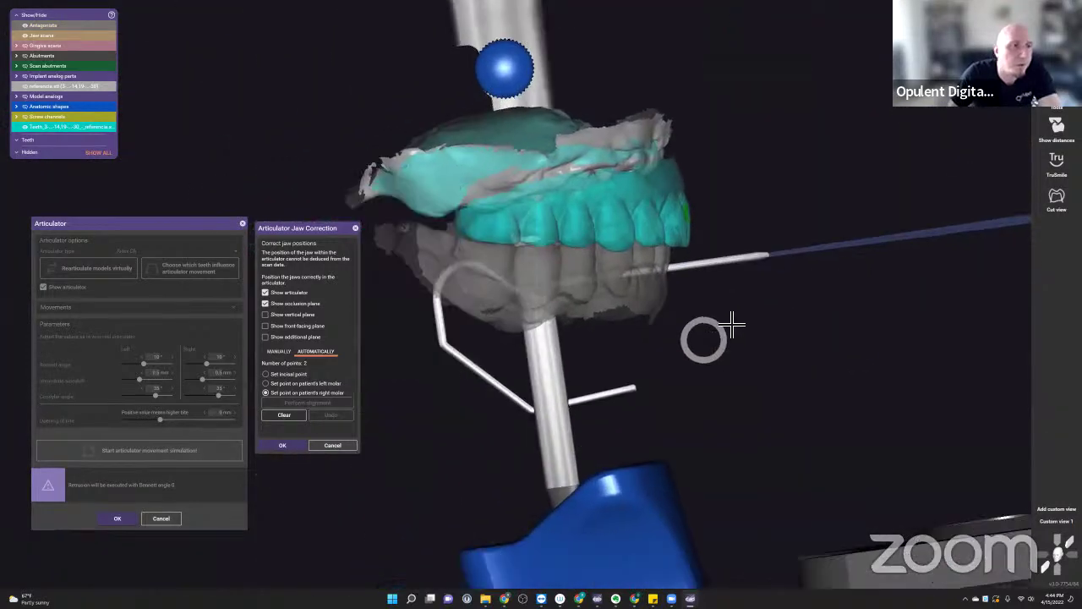
left_click(516, 239)
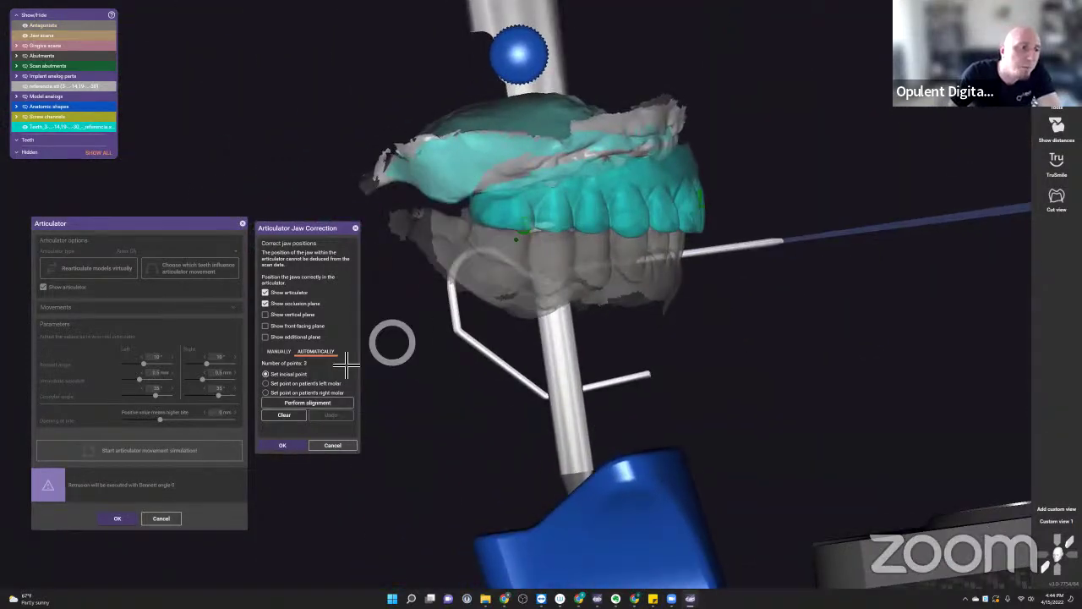
left_click(317, 403)
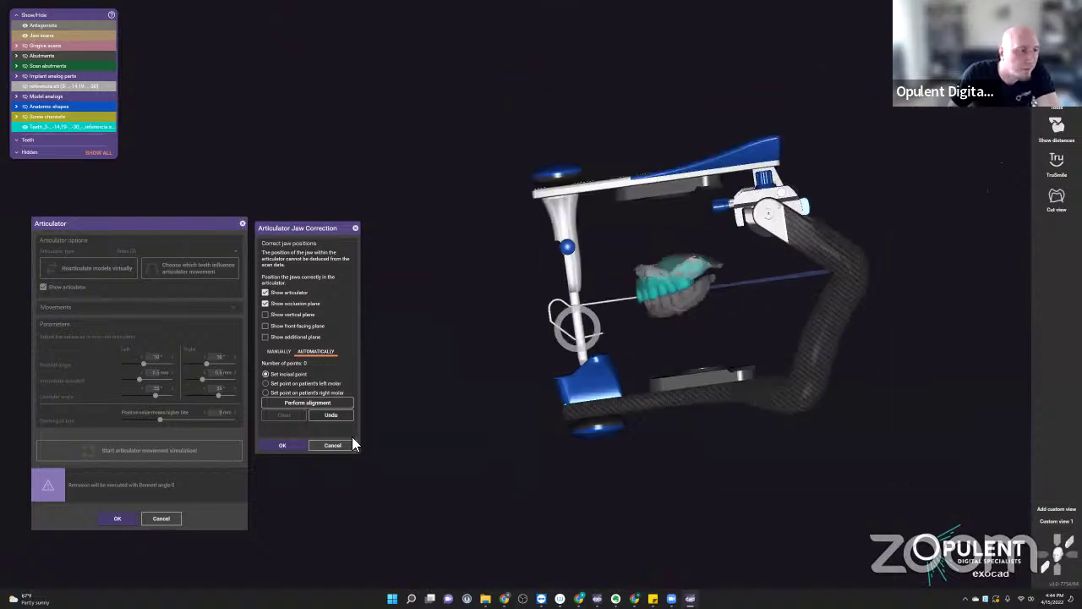
left_click(283, 447)
- Rearticulate the models virtually, leaving the gap between the jaws
left_click(137, 268)
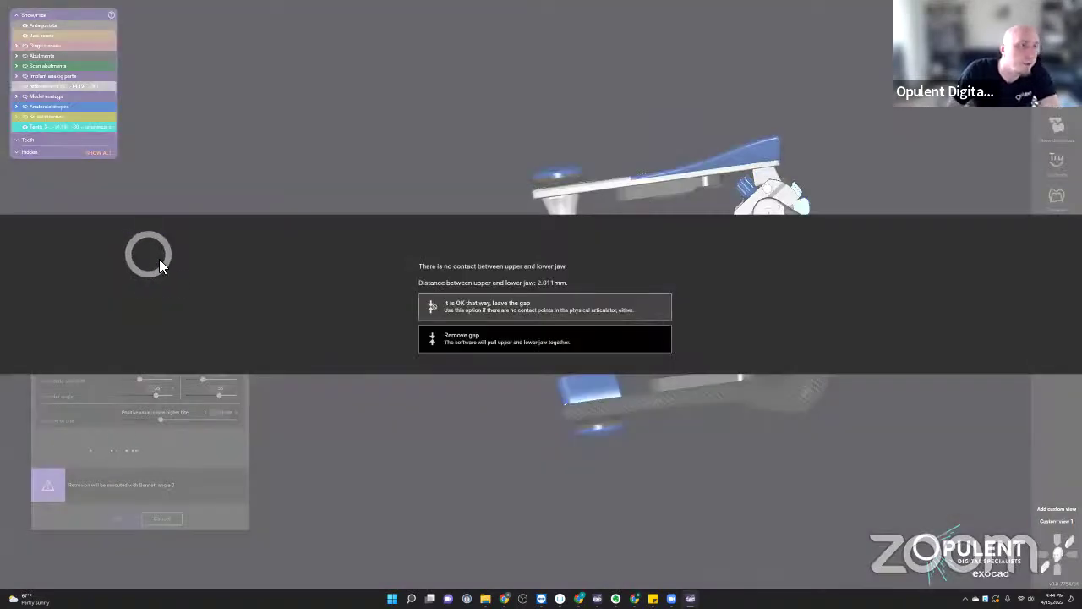
left_click(498, 306)
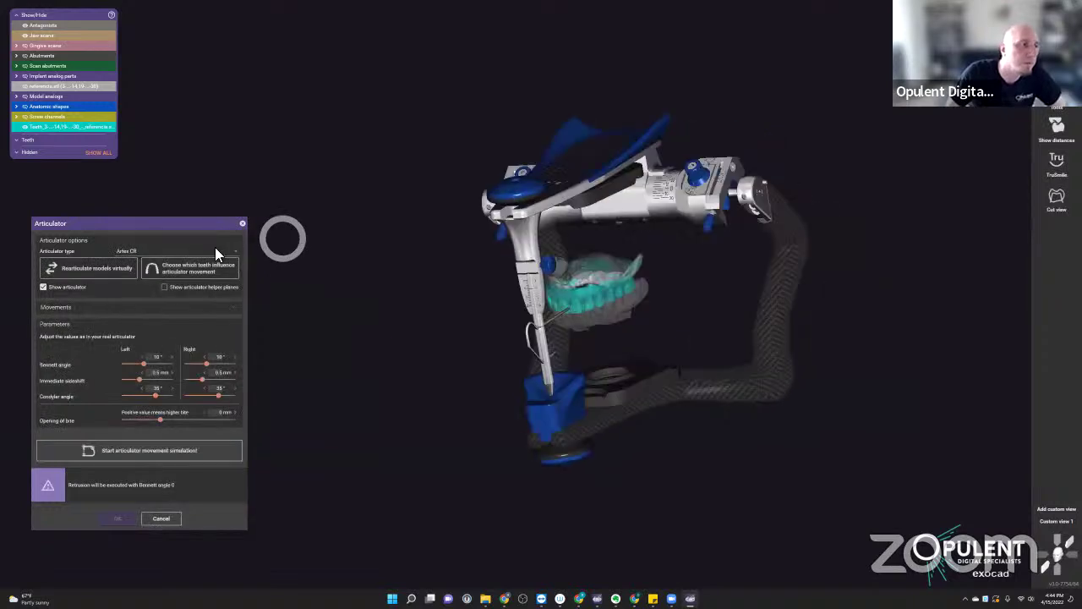
left_click(188, 251)
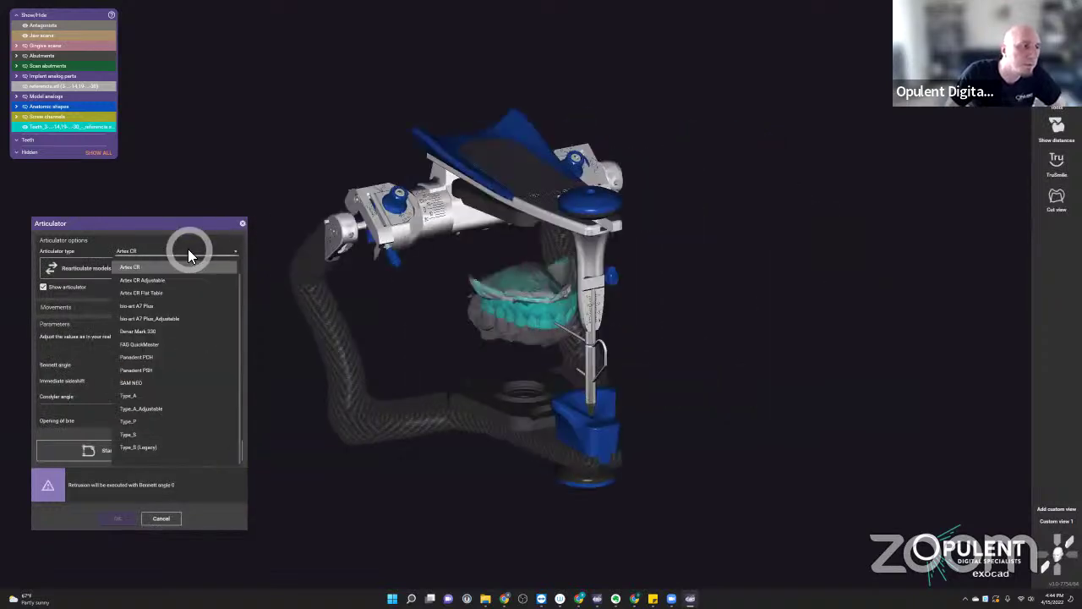
- Switch to the Artex CR Flat Table articulator, leaving the gap, and pick influencing teeth
left_click(158, 292)
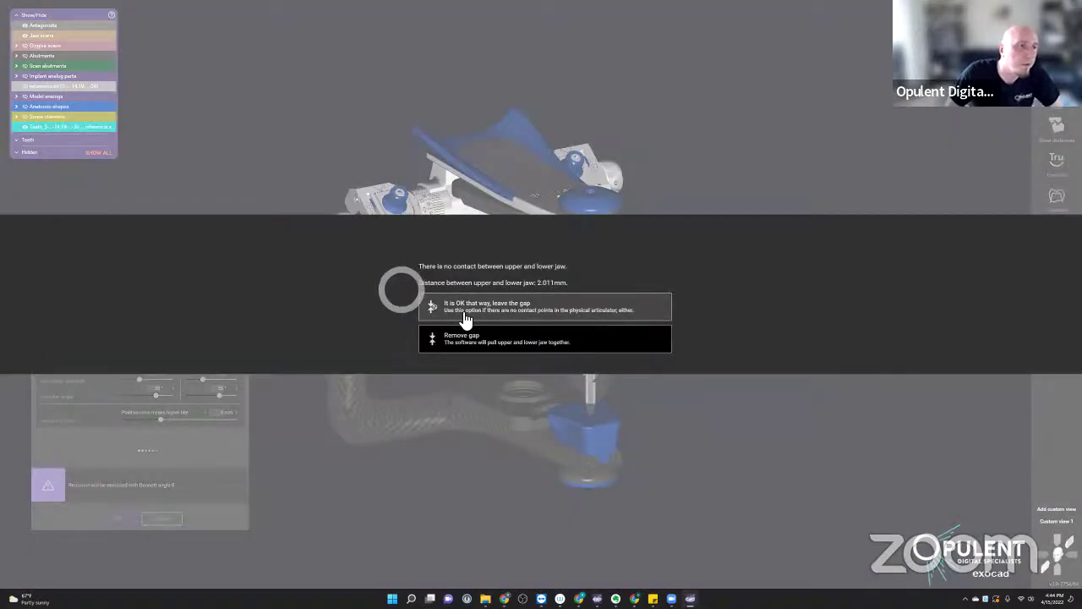
left_click(464, 319)
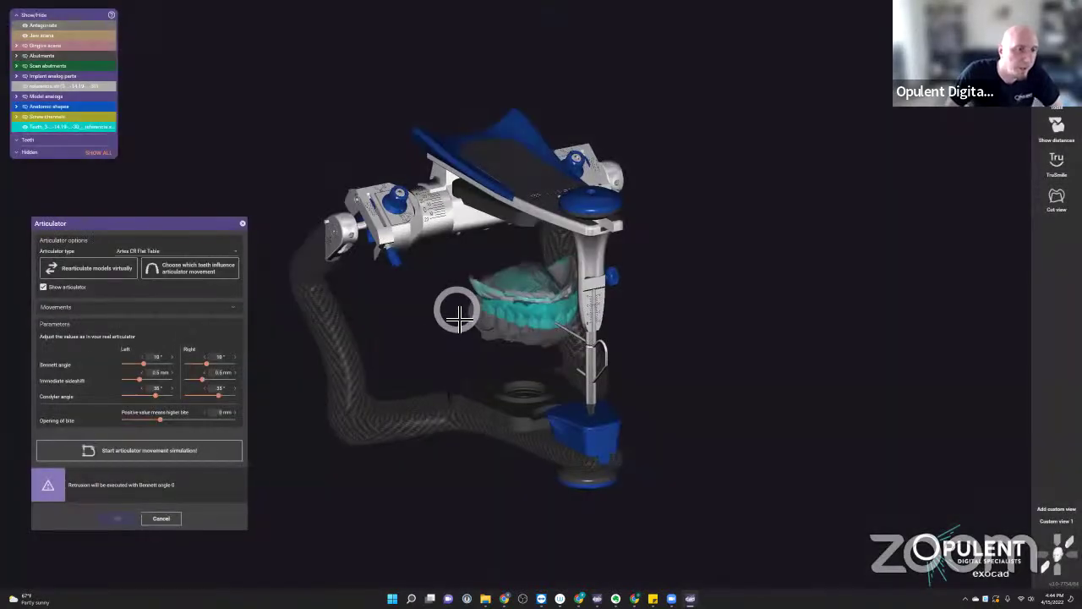
scroll(542, 319, "up", 5)
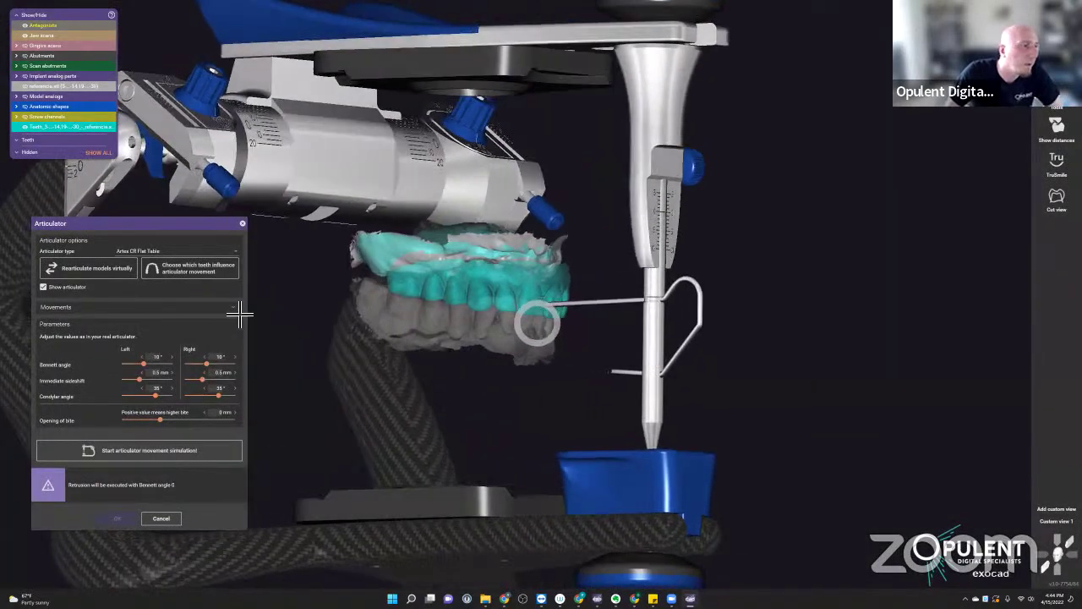
left_click(194, 269)
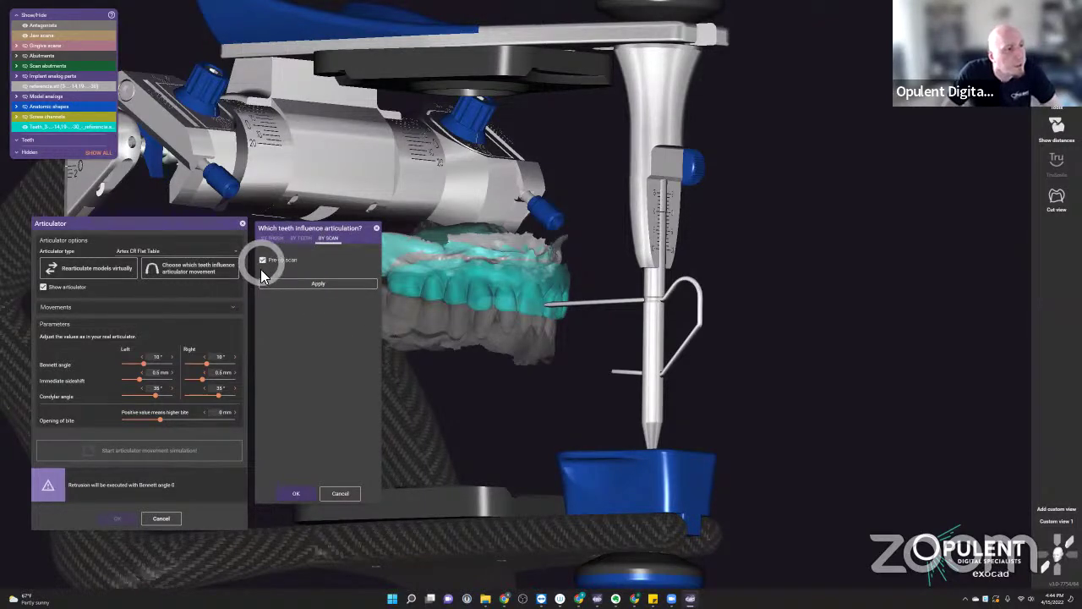
- Apply the pre-op scan as articulation guide and open the articulator to clear intersections
left_click(316, 283)
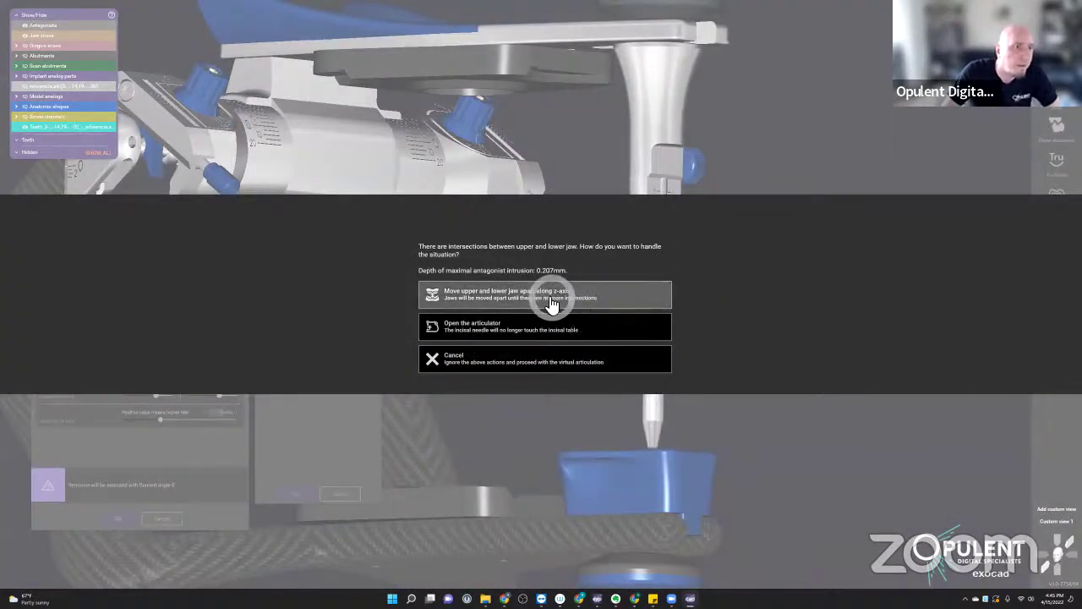
left_click(484, 327)
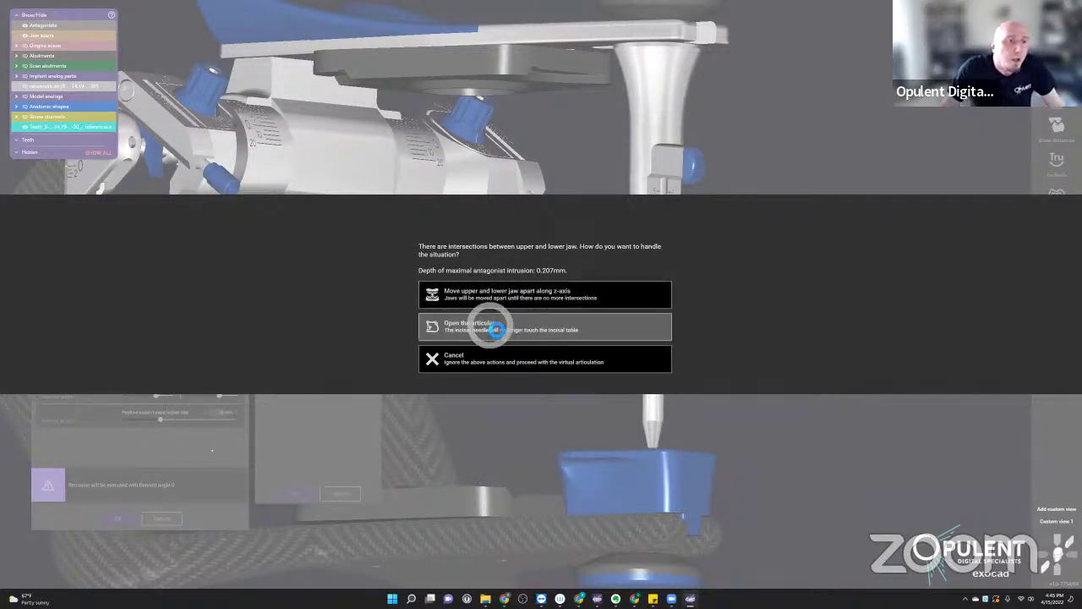
scroll(518, 318, "up", 10)
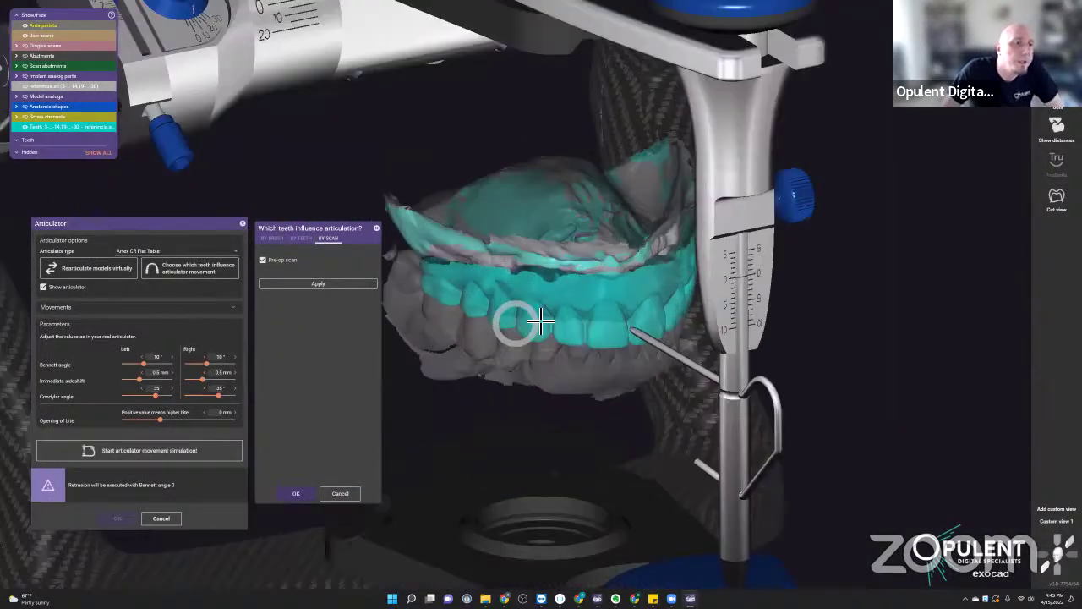
scroll(508, 314, "down", 5)
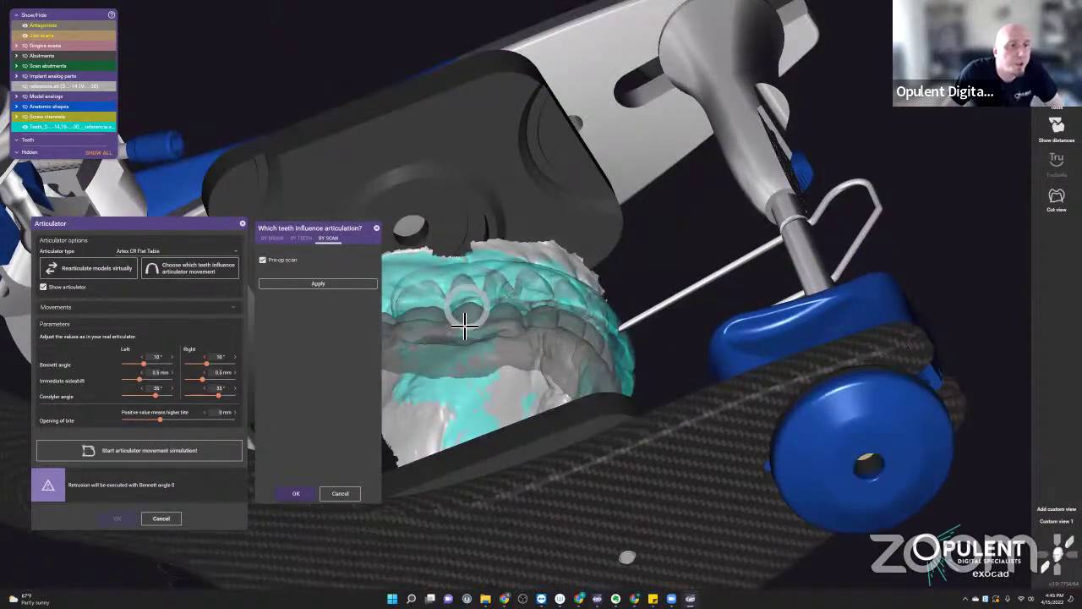
scroll(495, 319, "up", 3)
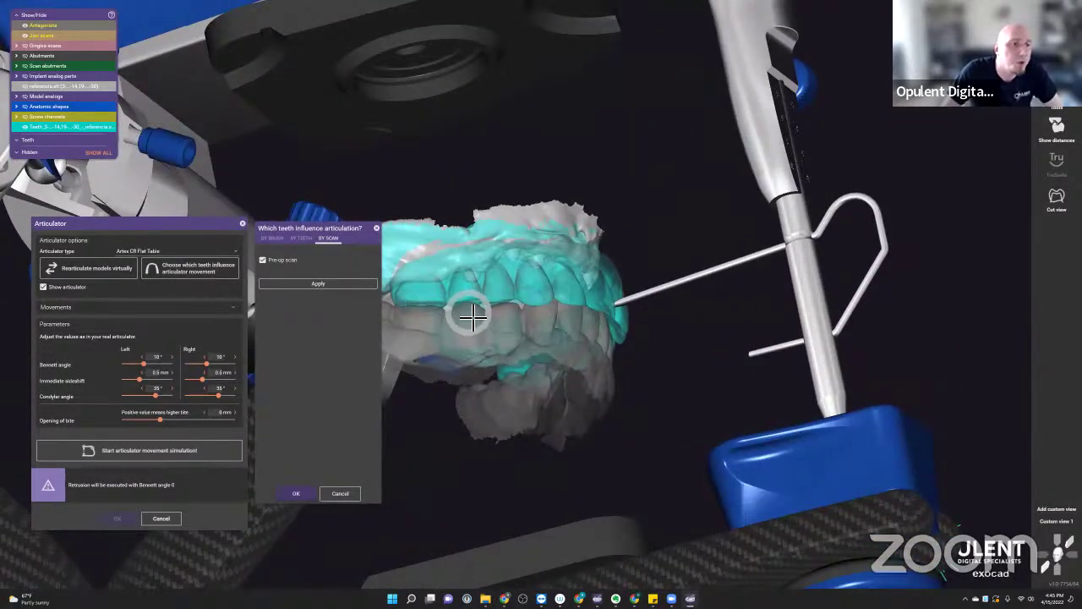
right_click_drag(442, 310, 558, 331)
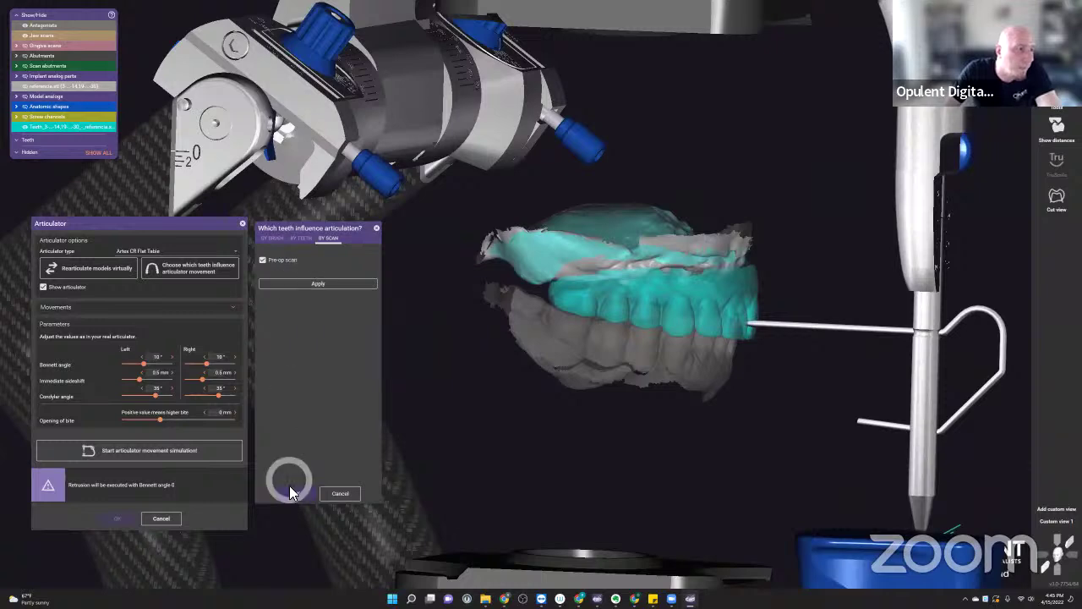
- Confirm the pre-op scan drives articulation BY SCAN and run the movement simulation
left_click(302, 239)
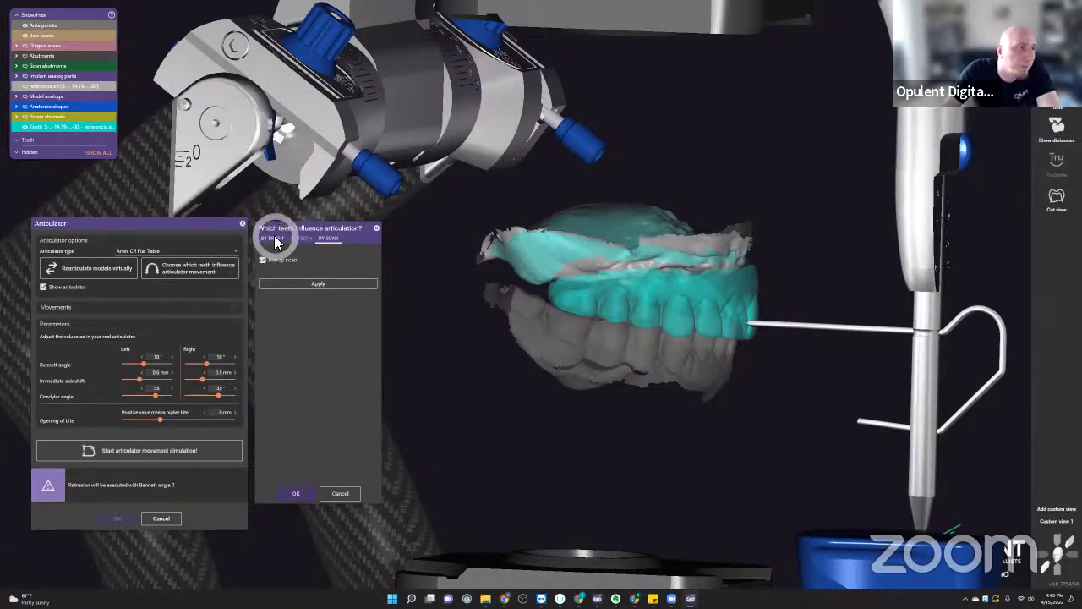
left_click(323, 240)
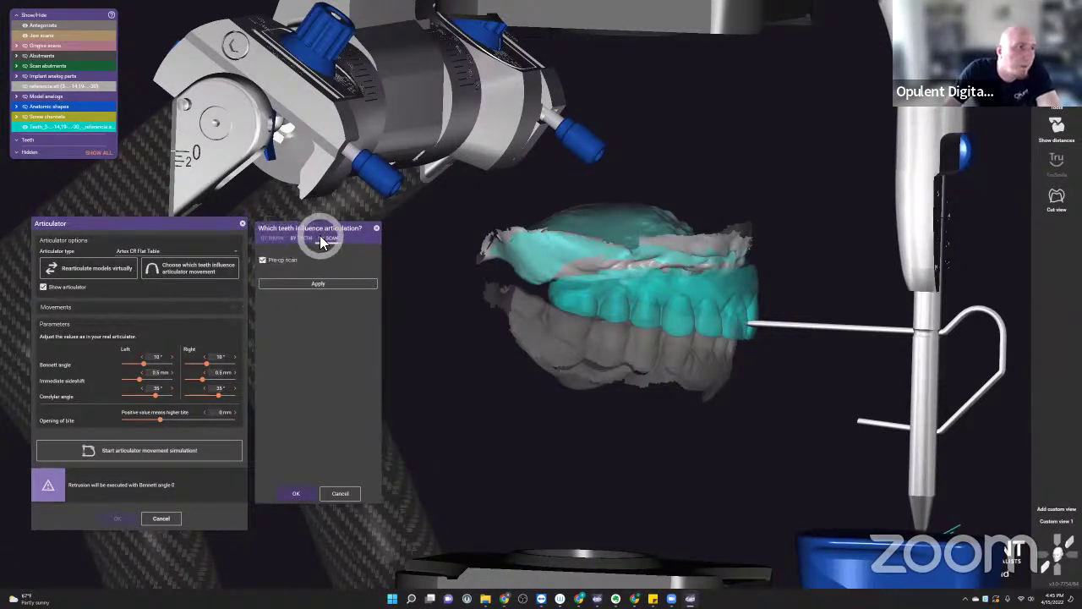
left_click(294, 493)
scroll(668, 313, "up", 3)
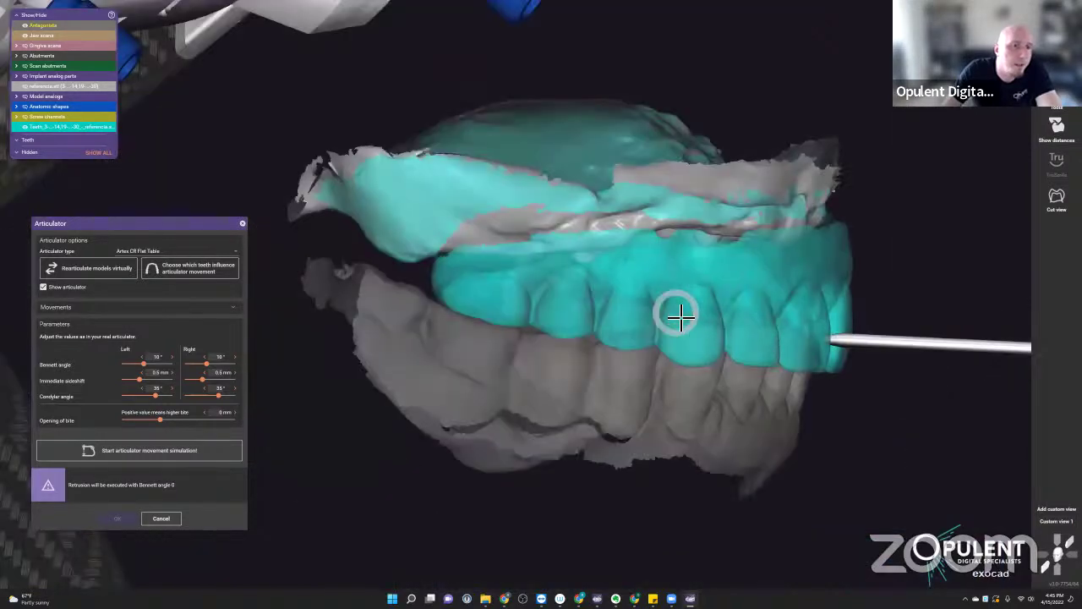
scroll(623, 392, "down", 5)
left_click(205, 448)
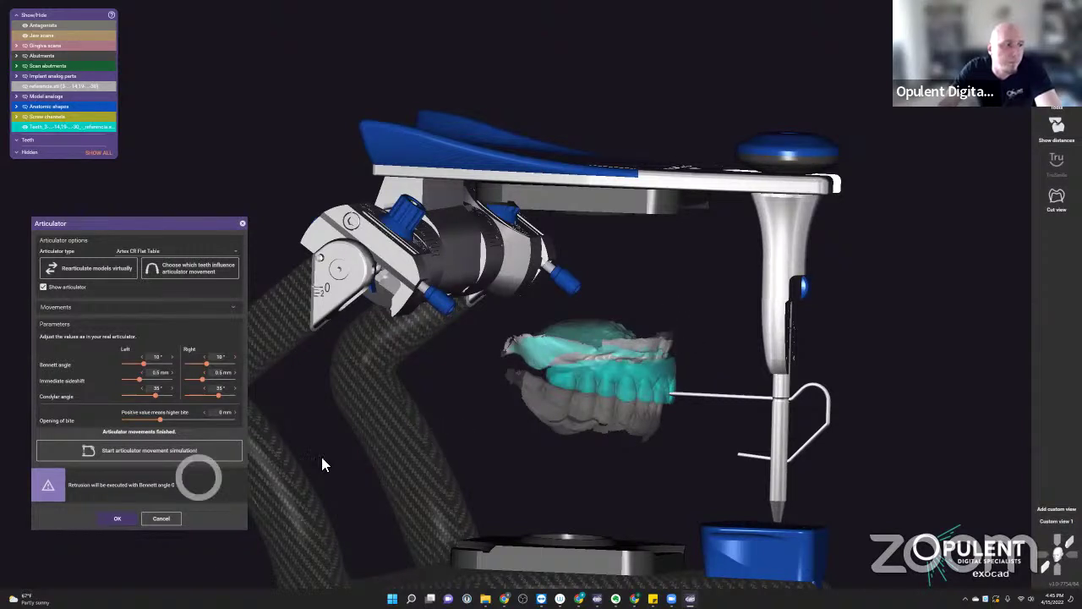
- Accept the articulator settings, view the model from the front, and request closing the CAD window
left_click(118, 518)
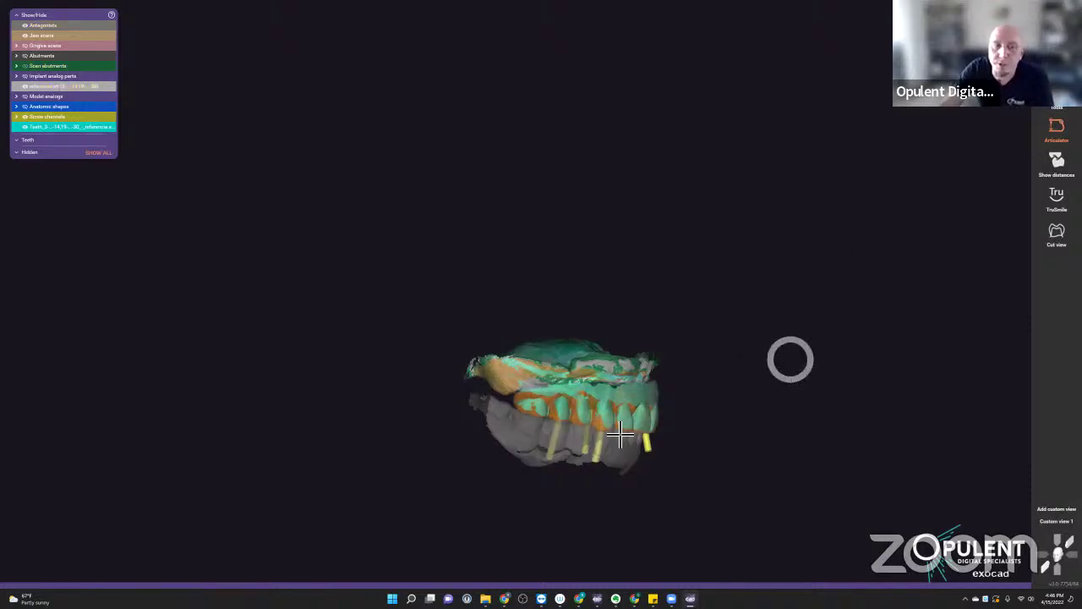
right_click_drag(688, 411, 668, 394)
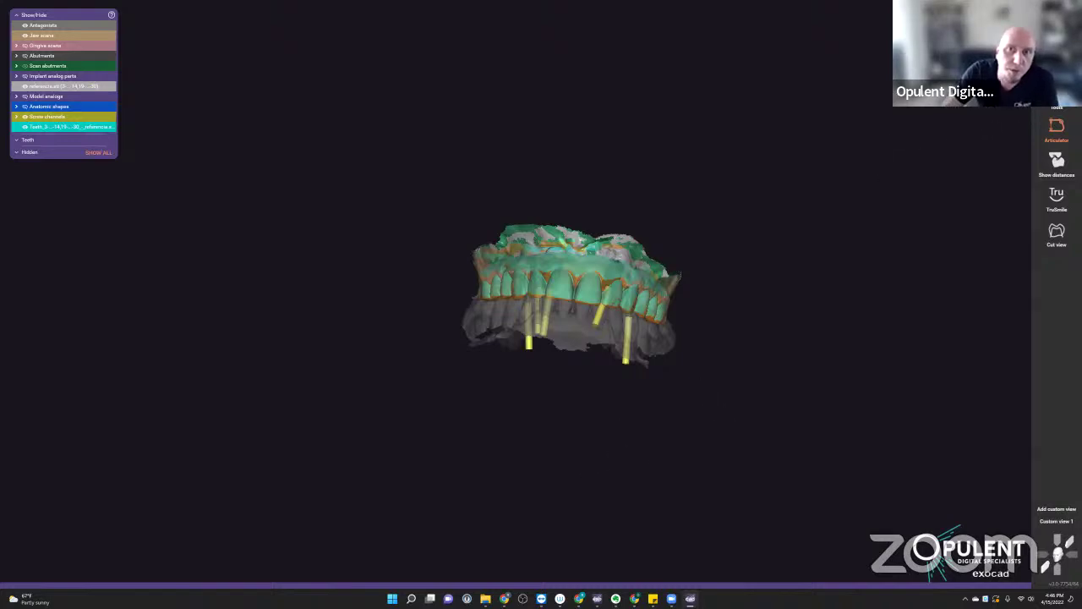
key("alt+F4")
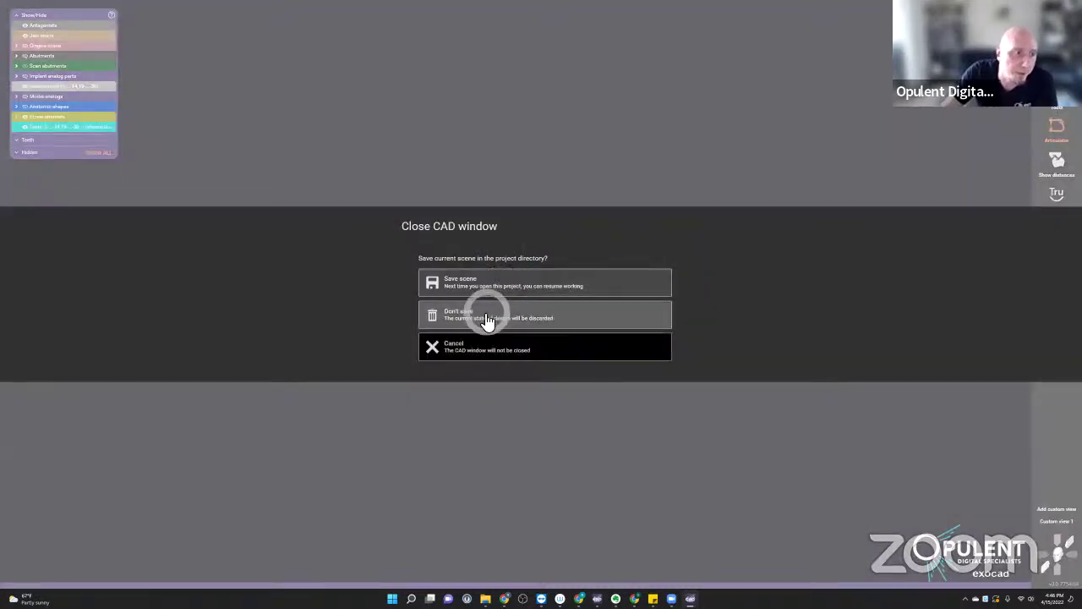
- Discard the scene, relaunch Design and load the saved RJ 02 Artex (pre-OP) Library scene
left_click(482, 319)
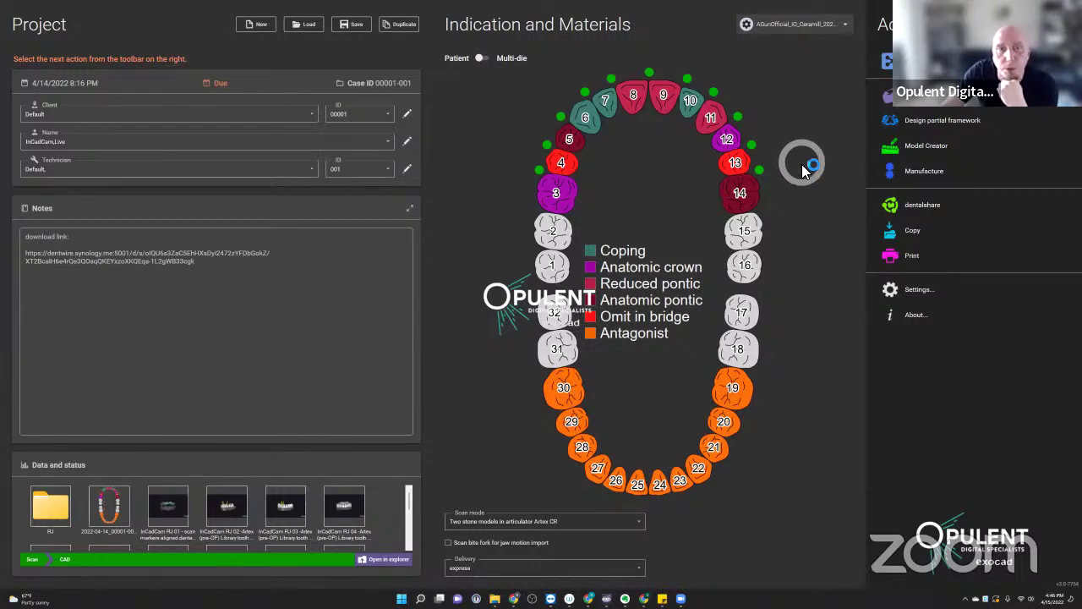
left_click(935, 109)
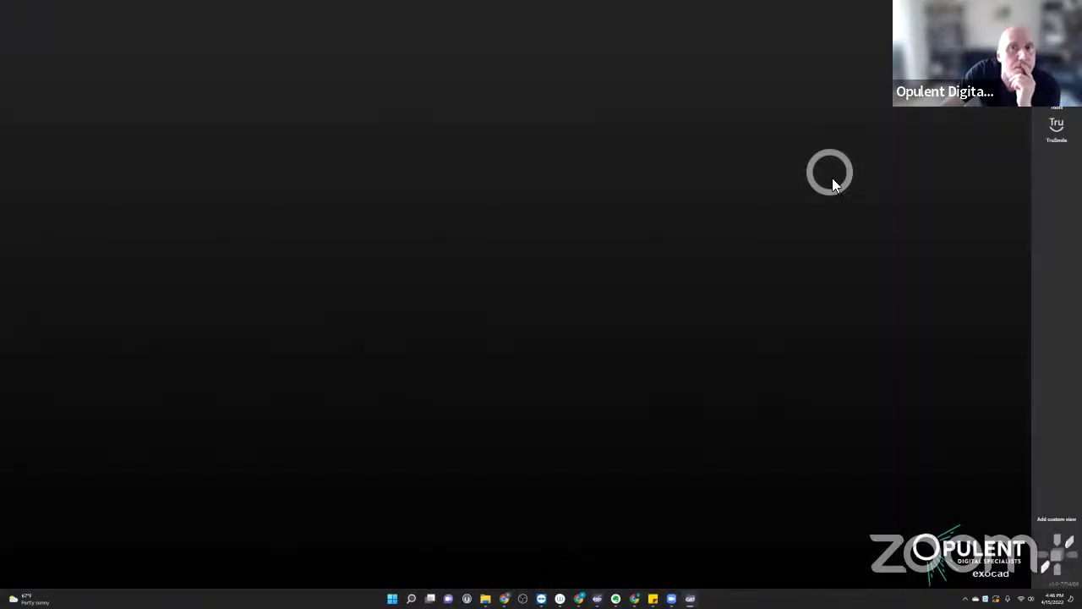
scroll(519, 320, "down", 5)
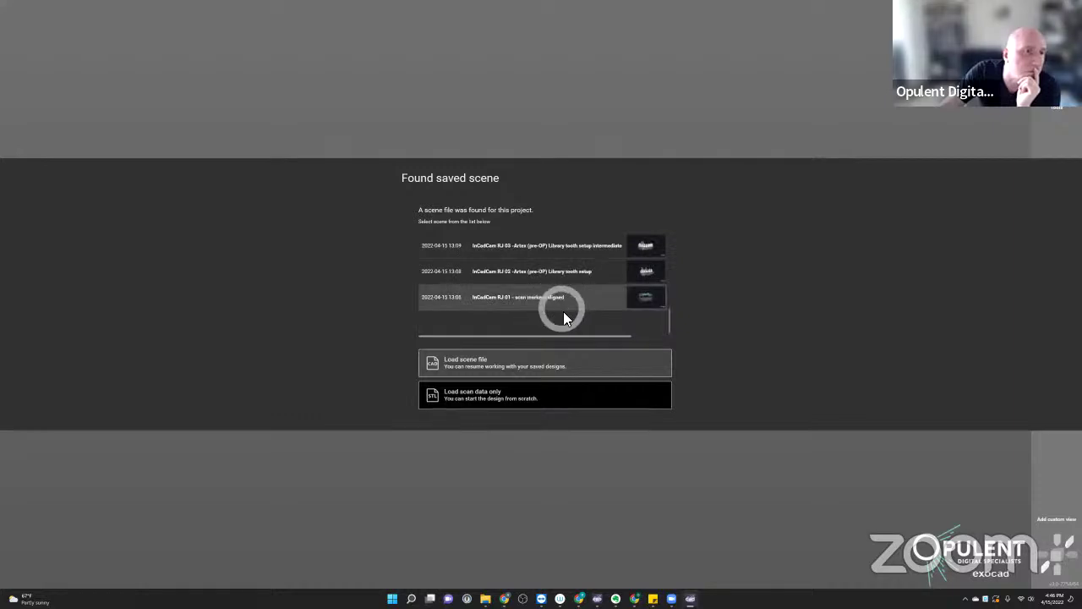
double_click(514, 271)
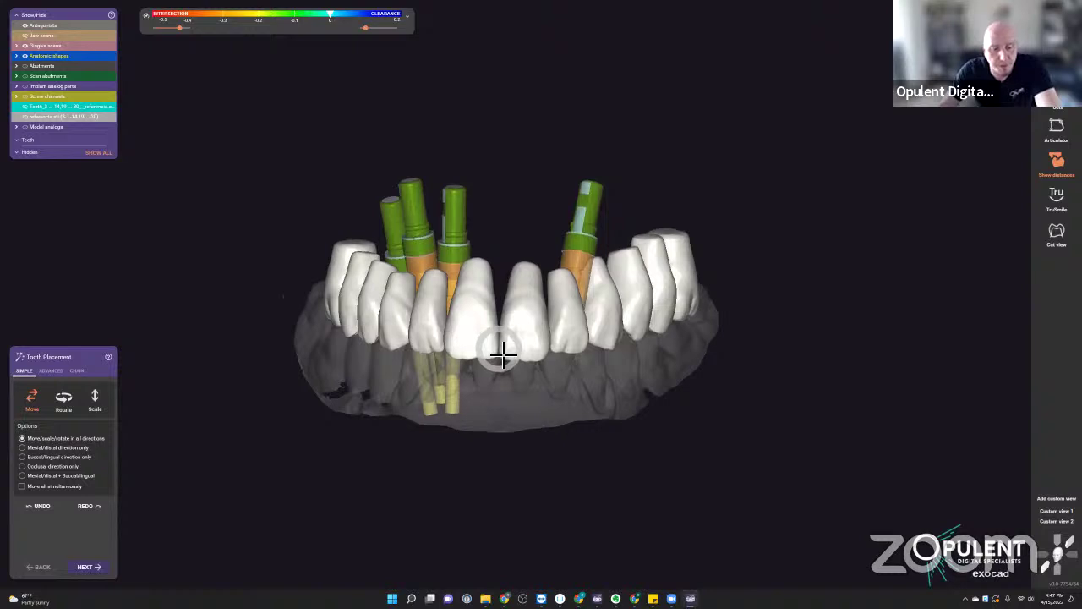
- Show the gingiva and upper jaw scans and orbit to inspect the palate view
key("a")
key("a")
key("s")
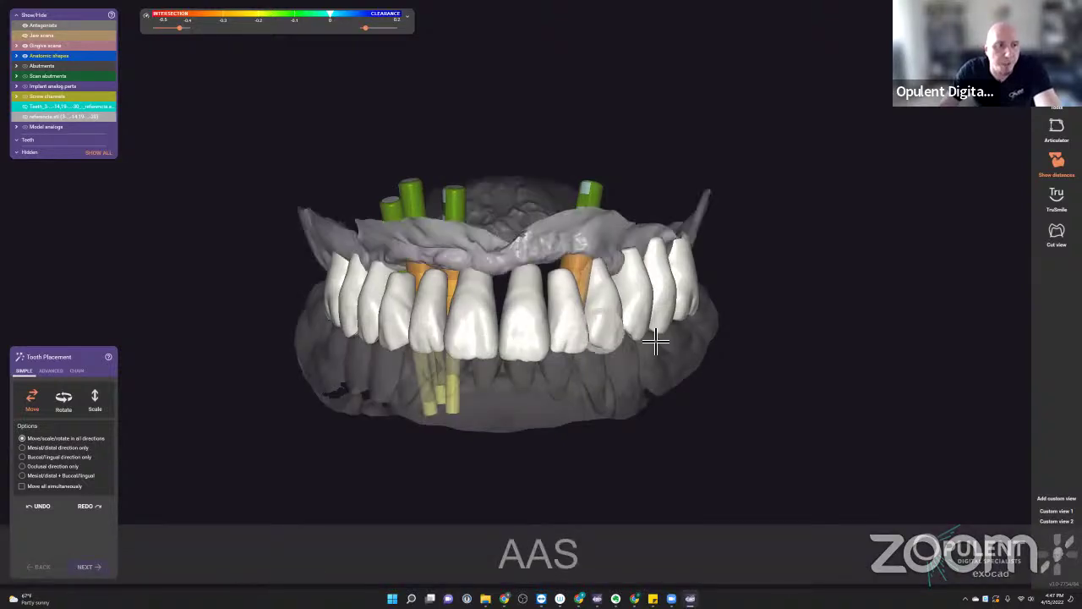
right_click_drag(657, 341, 763, 313)
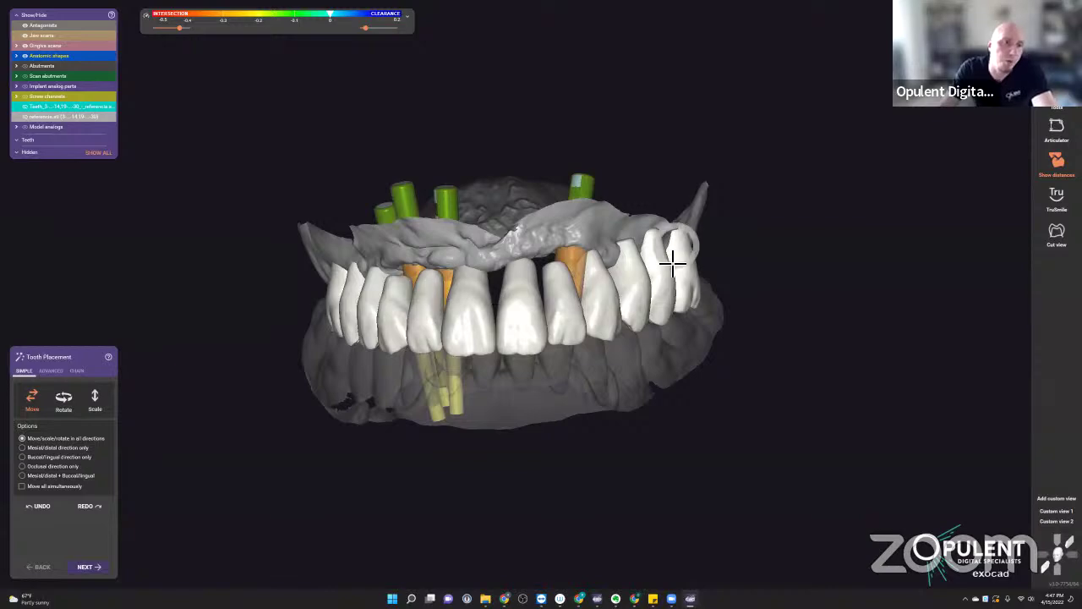
right_click_drag(569, 317, 787, 302)
scroll(634, 242, "up", 3)
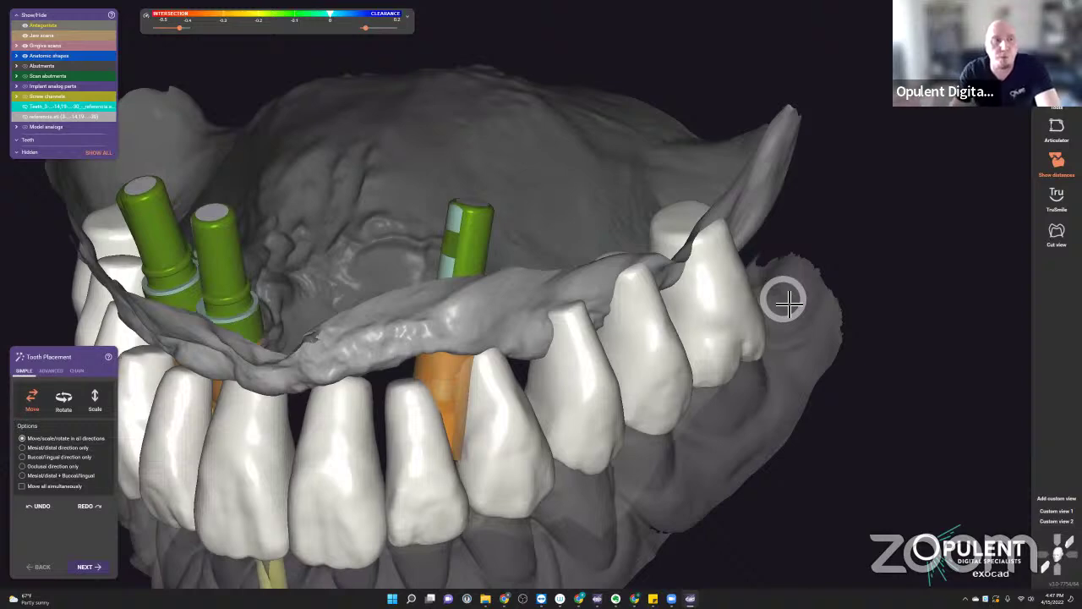
scroll(765, 305, "down", 3)
right_click_drag(623, 309, 651, 313)
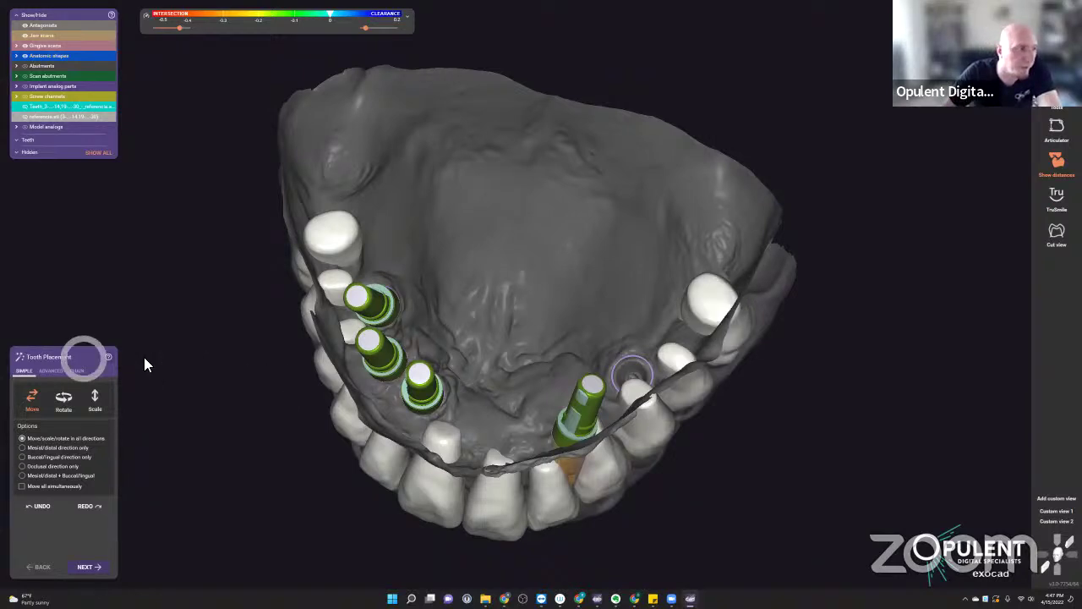
left_click(51, 371)
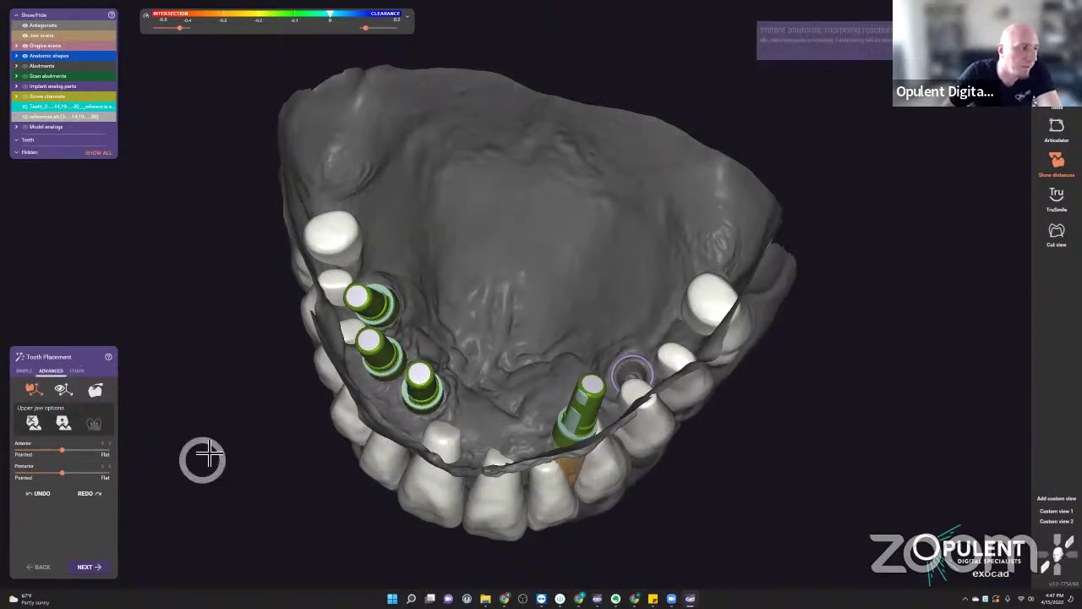
left_click(24, 370)
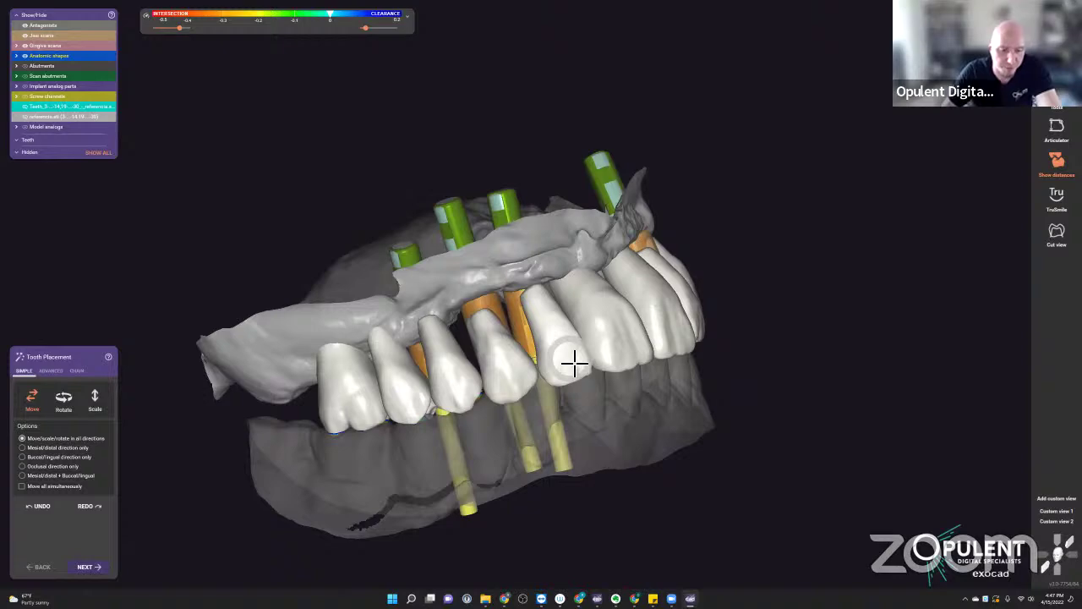
- Toggle the pre-op scan overlay on and off, then request closing the CAD window
key("p")
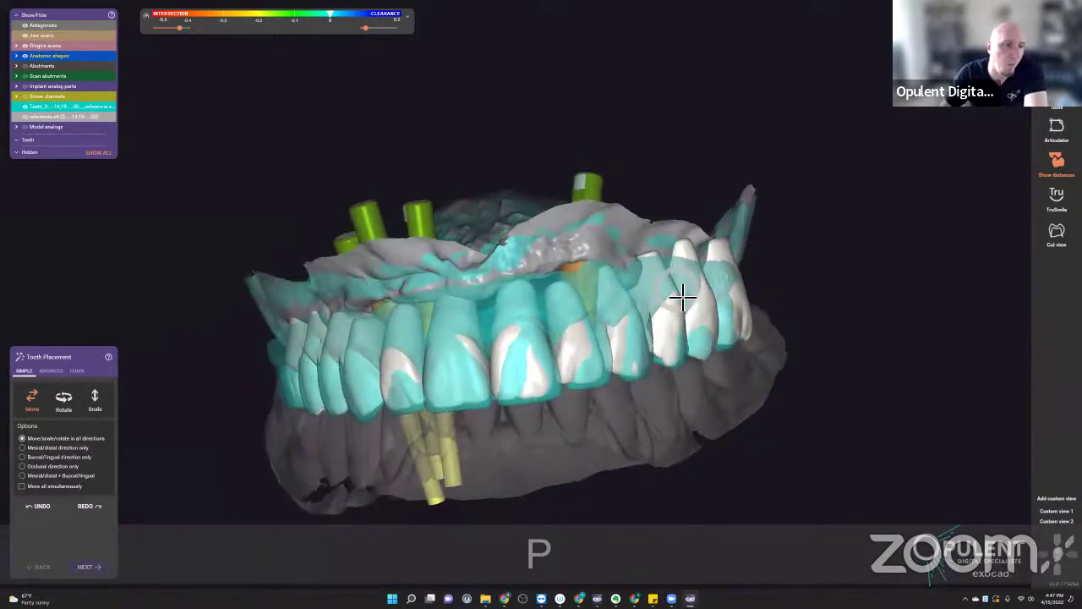
scroll(502, 411, "up", 3)
key("p")
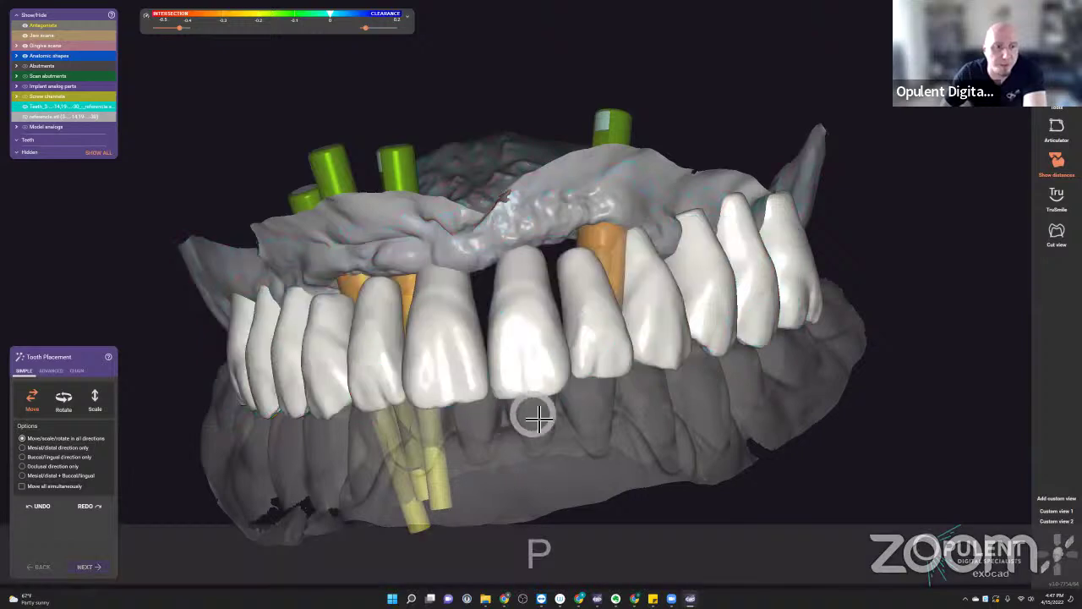
scroll(542, 411, "down", 2)
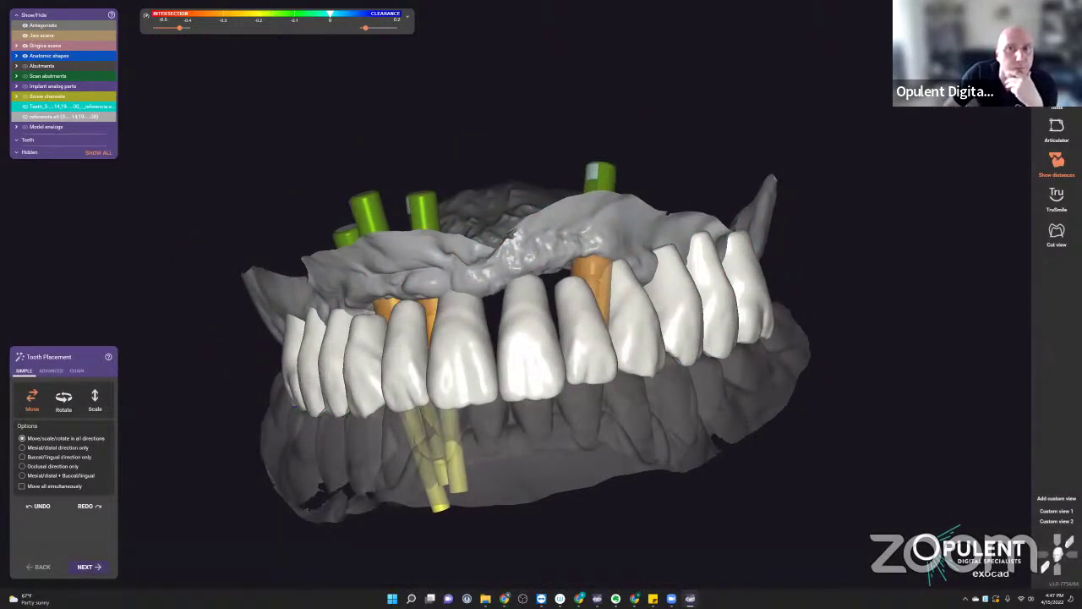
key("Escape")
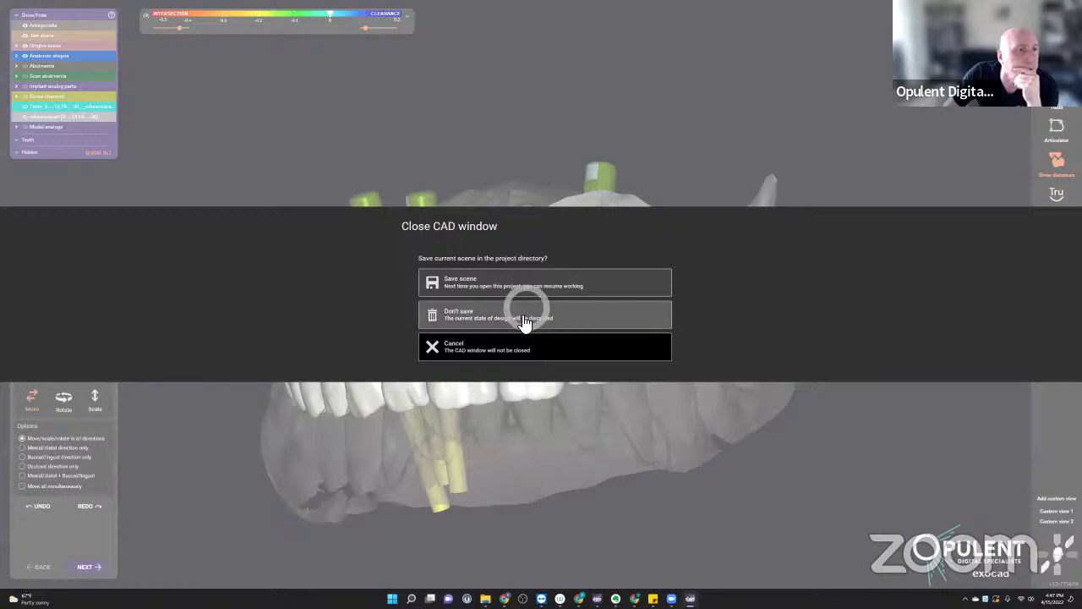
- Discard the reopened scene and load the saved RJ 04 final library tooth setup scene
left_click(524, 315)
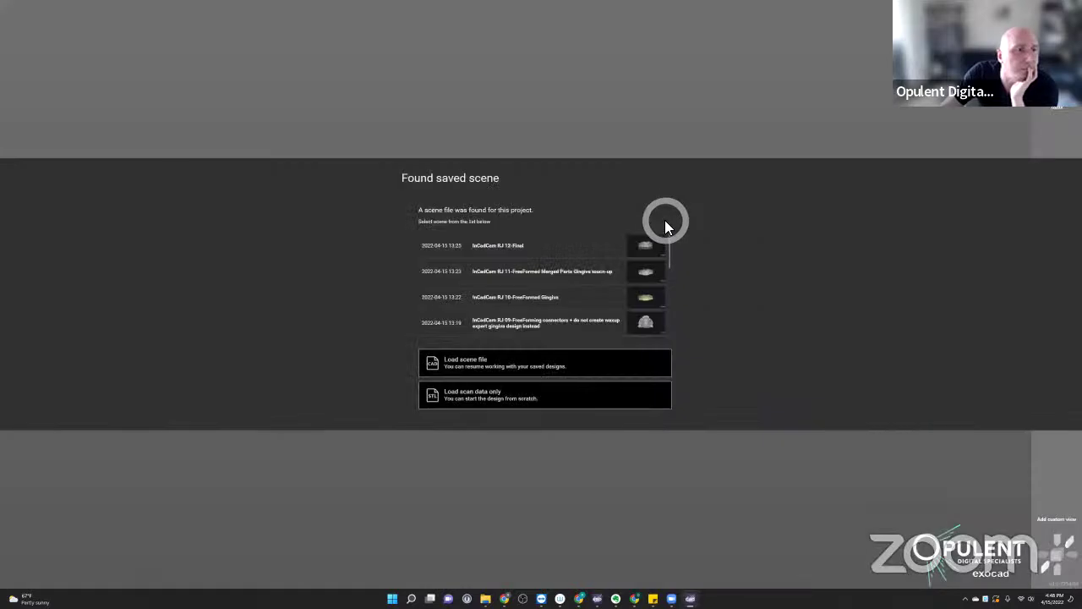
scroll(536, 323, "down", 5)
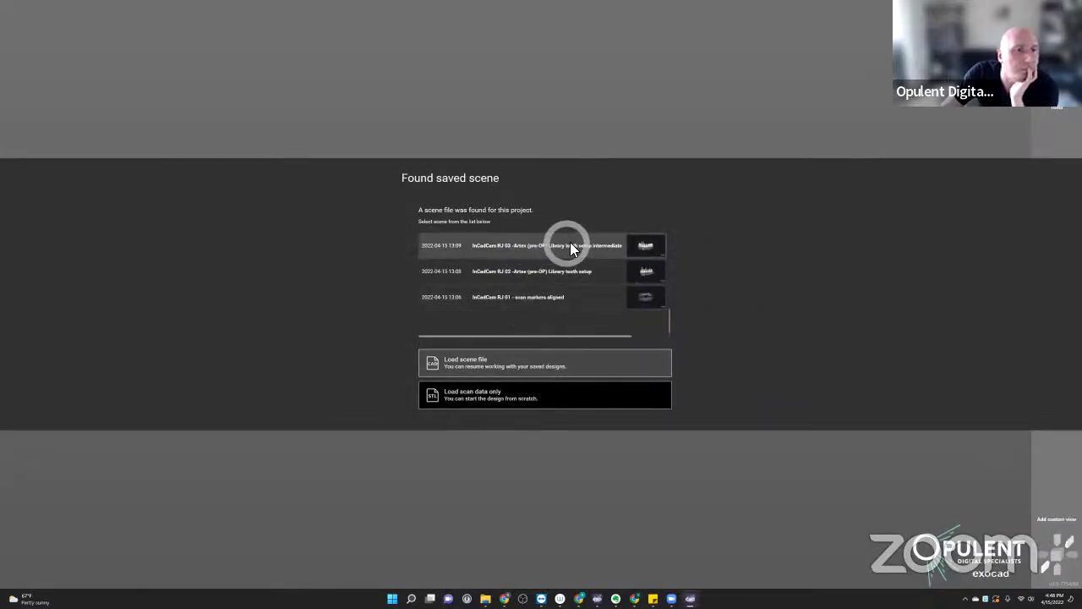
scroll(591, 245, "up", 3)
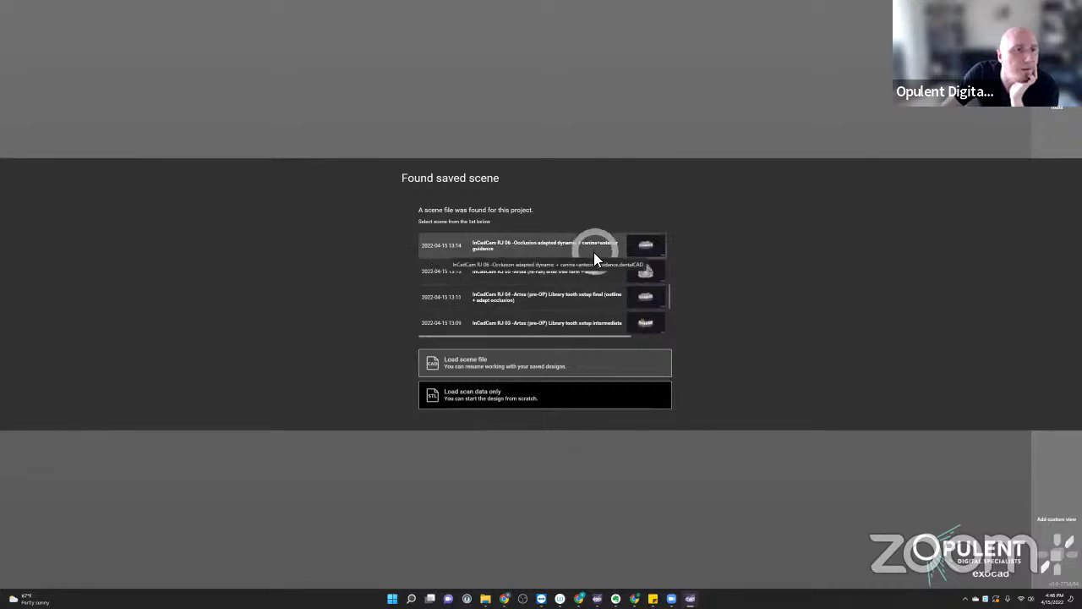
double_click(590, 301)
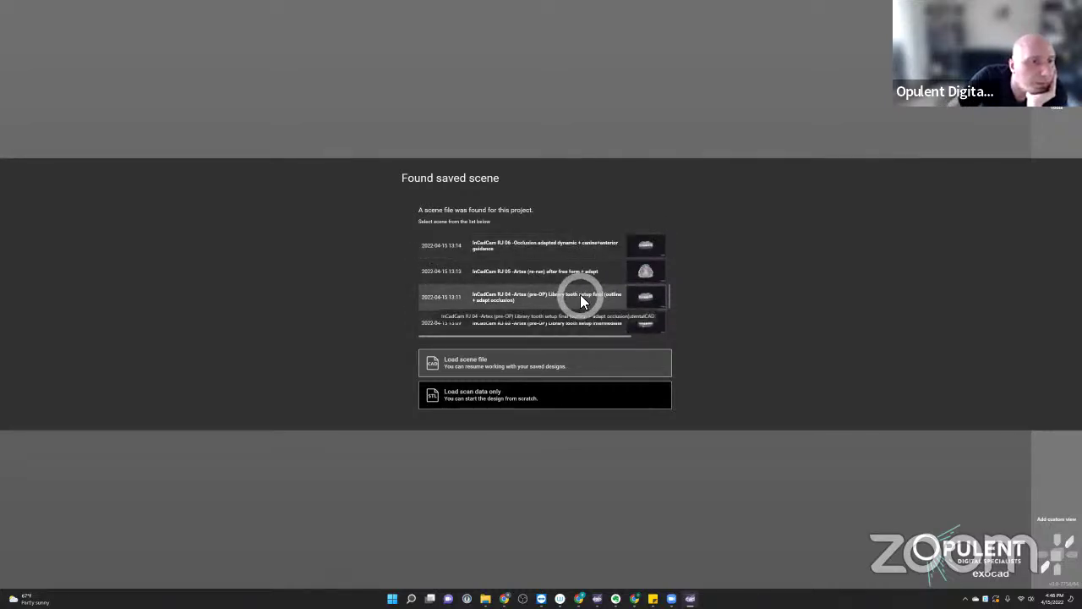
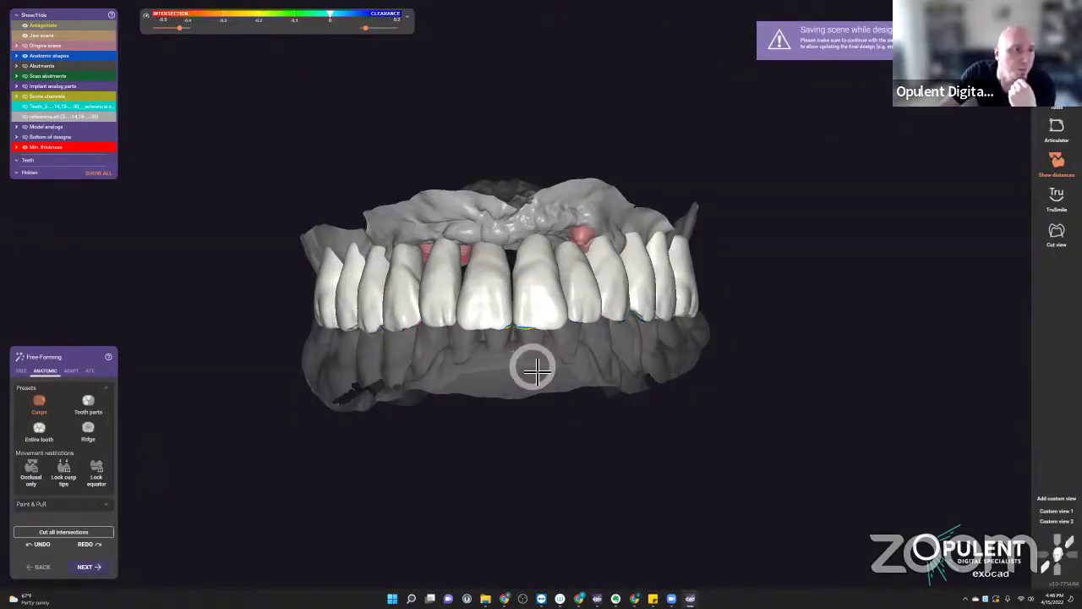
- Turn off the dynamic contact display in the Show contacts options
right_click_drag(534, 386, 406, 299)
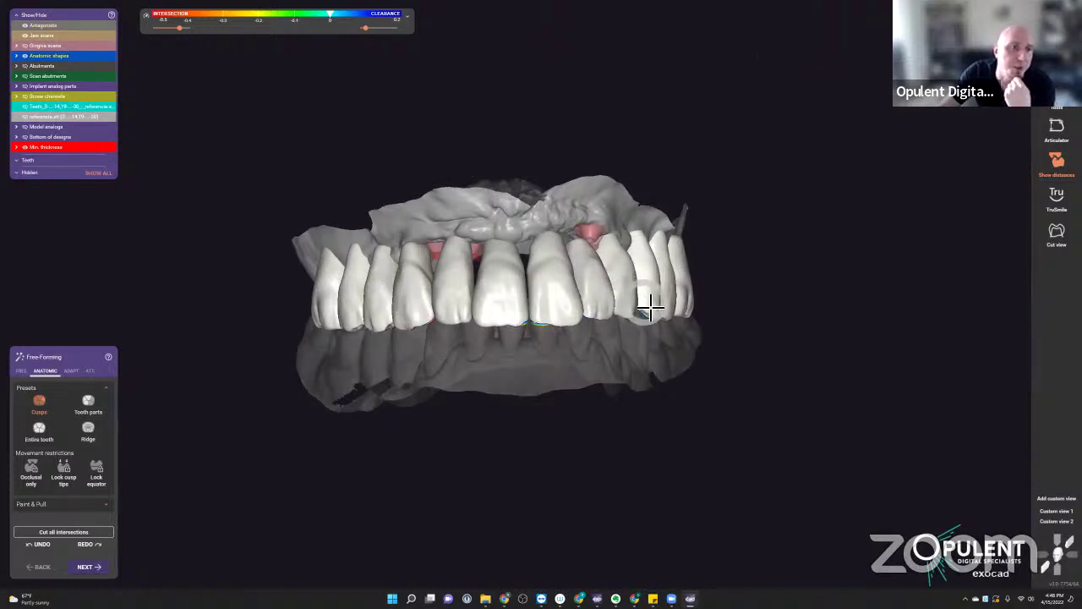
right_click_drag(645, 355, 606, 374)
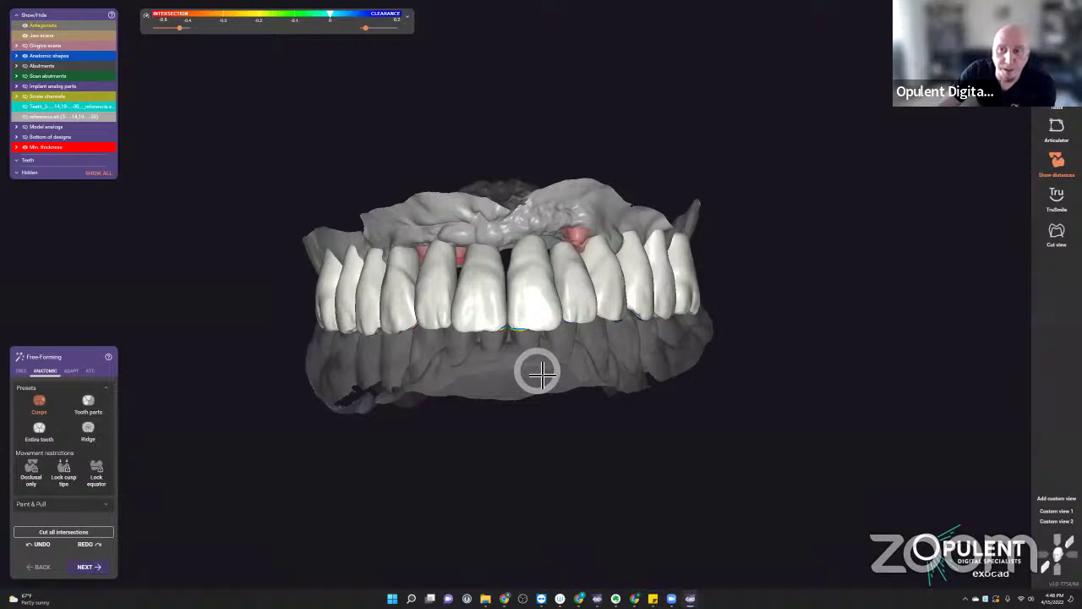
scroll(518, 362, "up", 4)
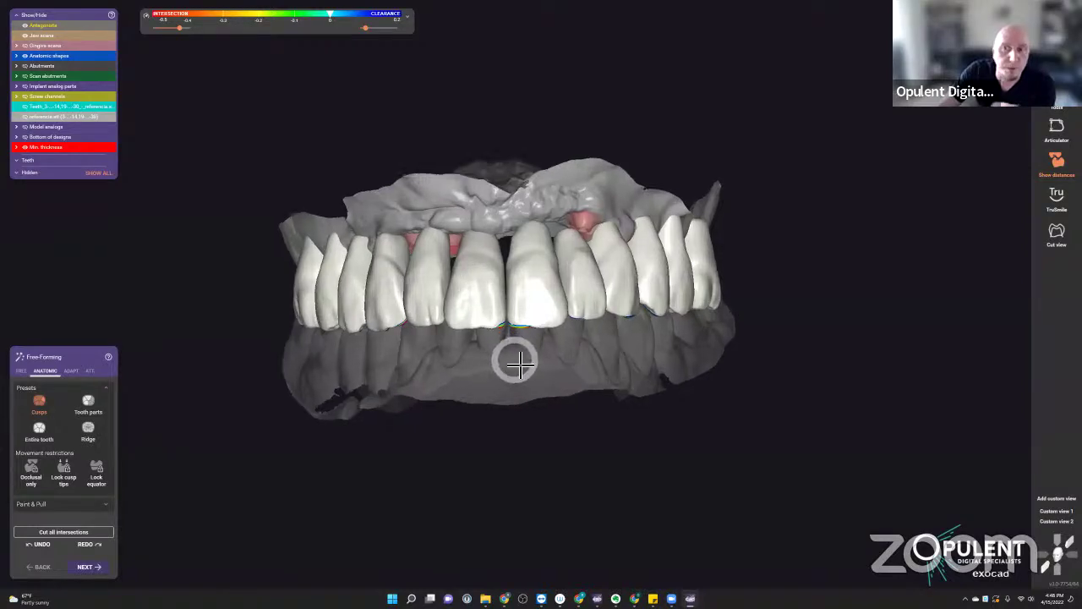
right_click_drag(512, 363, 522, 366)
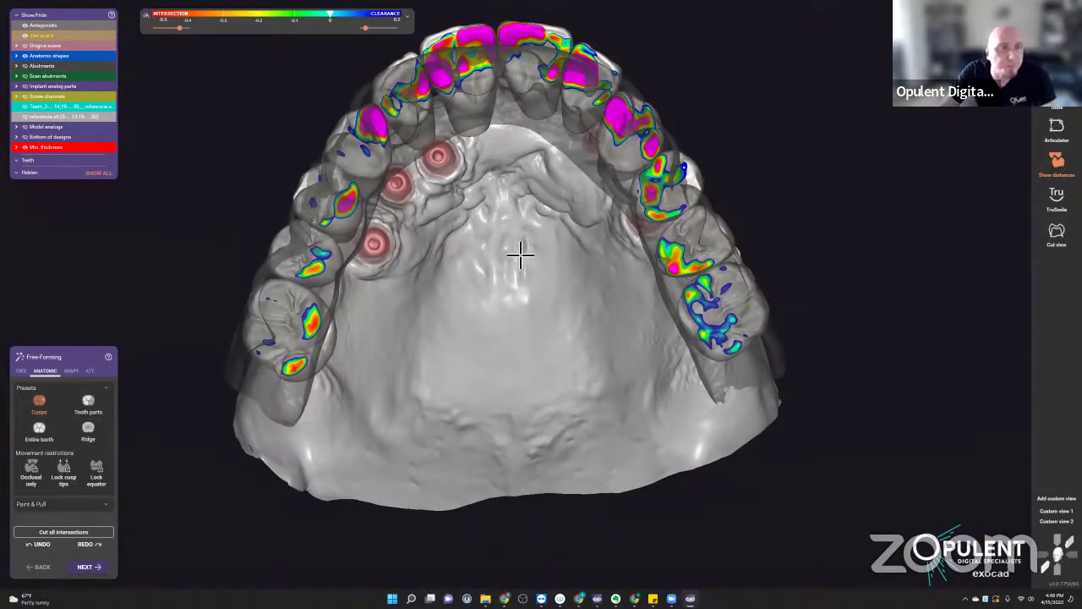
right_click_drag(520, 254, 545, 198)
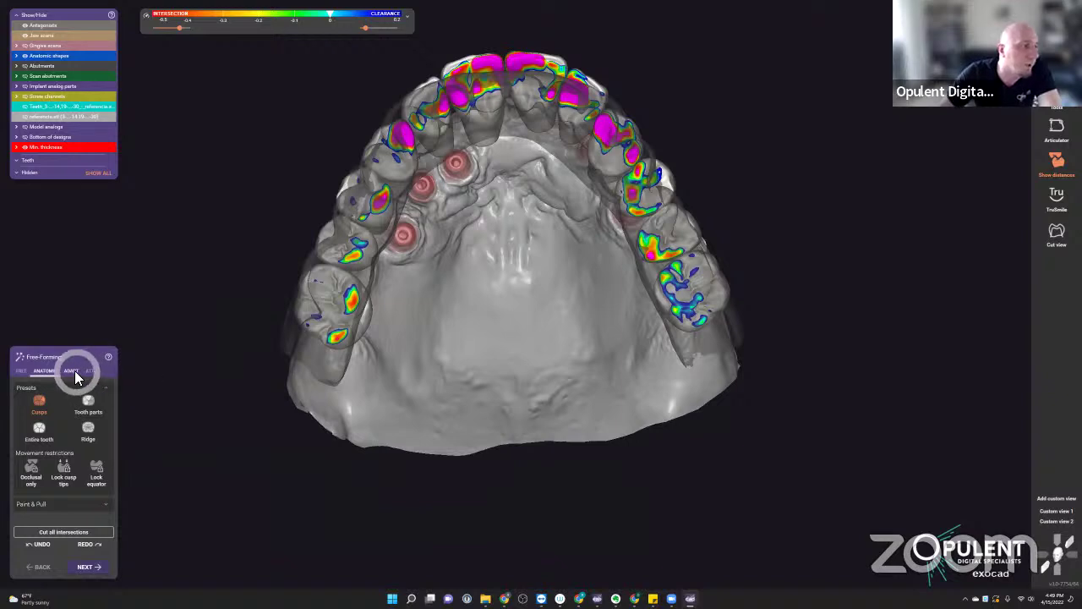
left_click(408, 20)
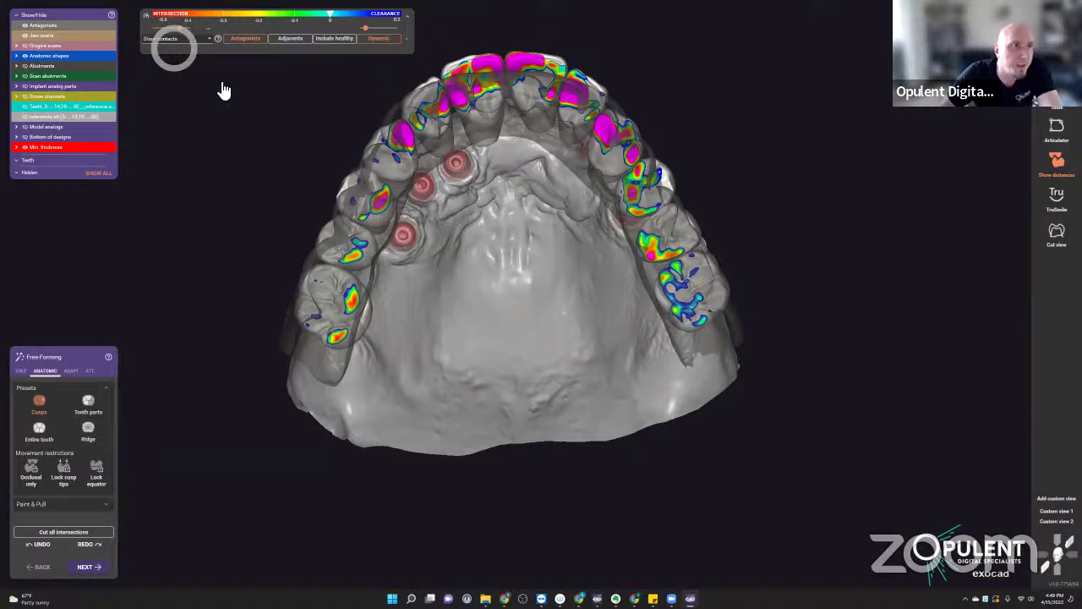
left_click(378, 38)
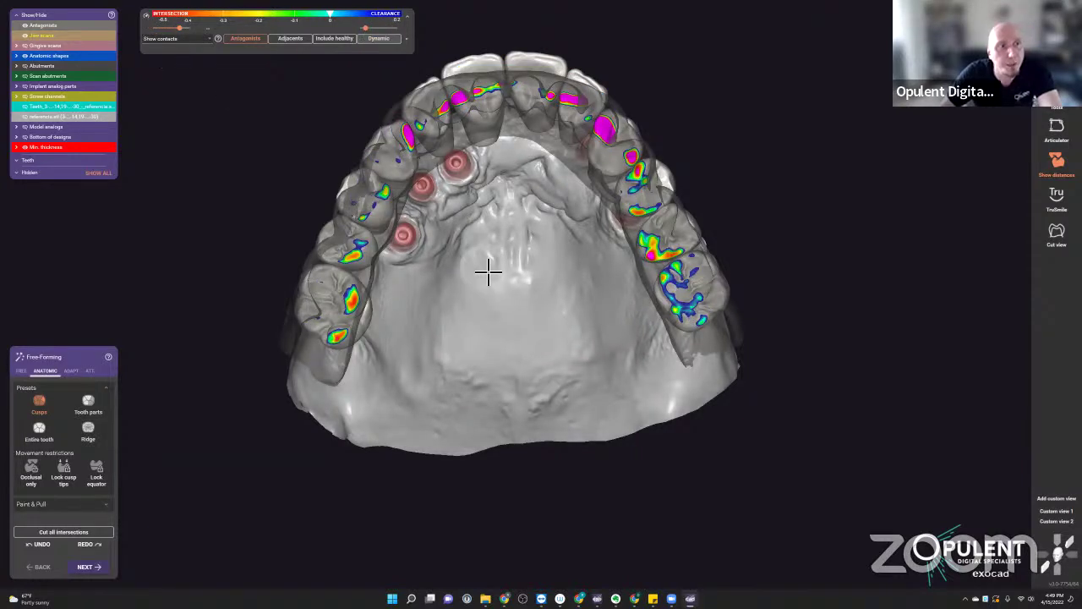
- Hide the antagonist teeth and bring up the ADAPT tooth adaptation options
key("a")
right_click_drag(507, 214, 623, 336)
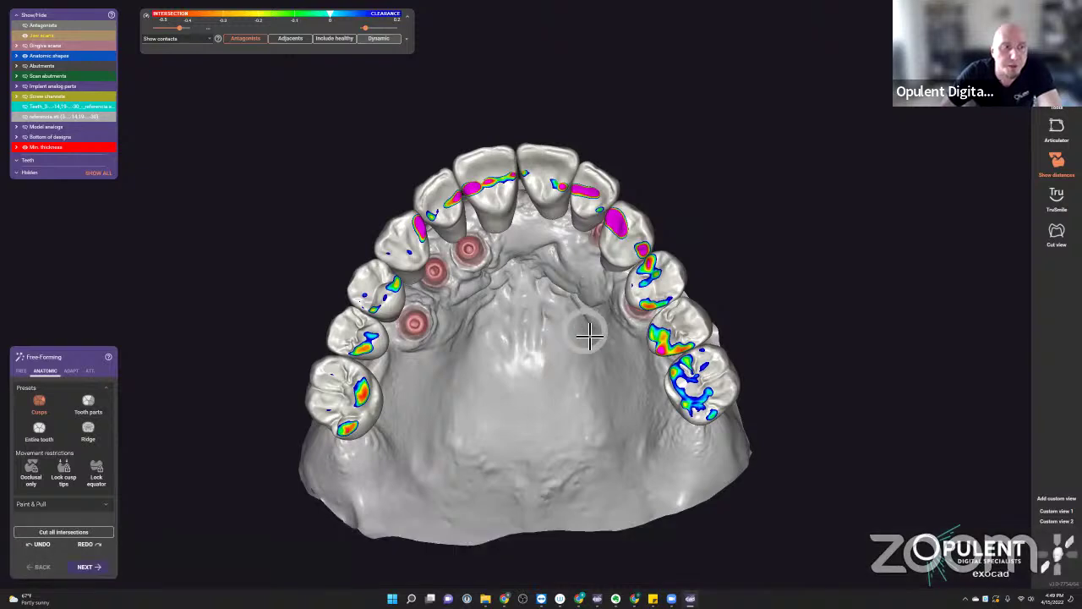
left_click(71, 375)
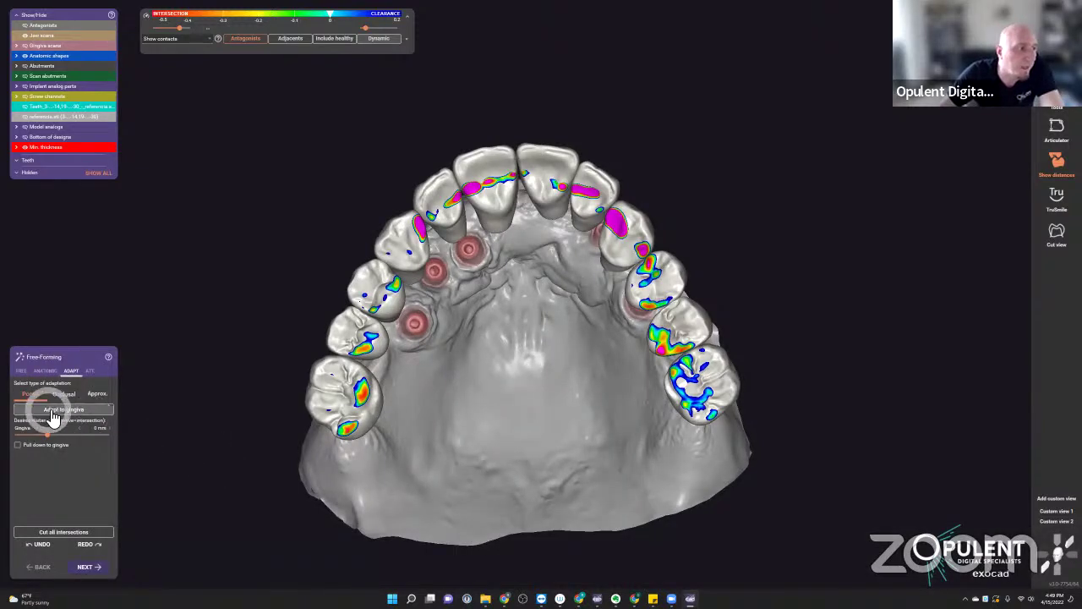
- Run shape-preserving occlusal adaptation, undo it, then rerun it with static occlusion
left_click(65, 395)
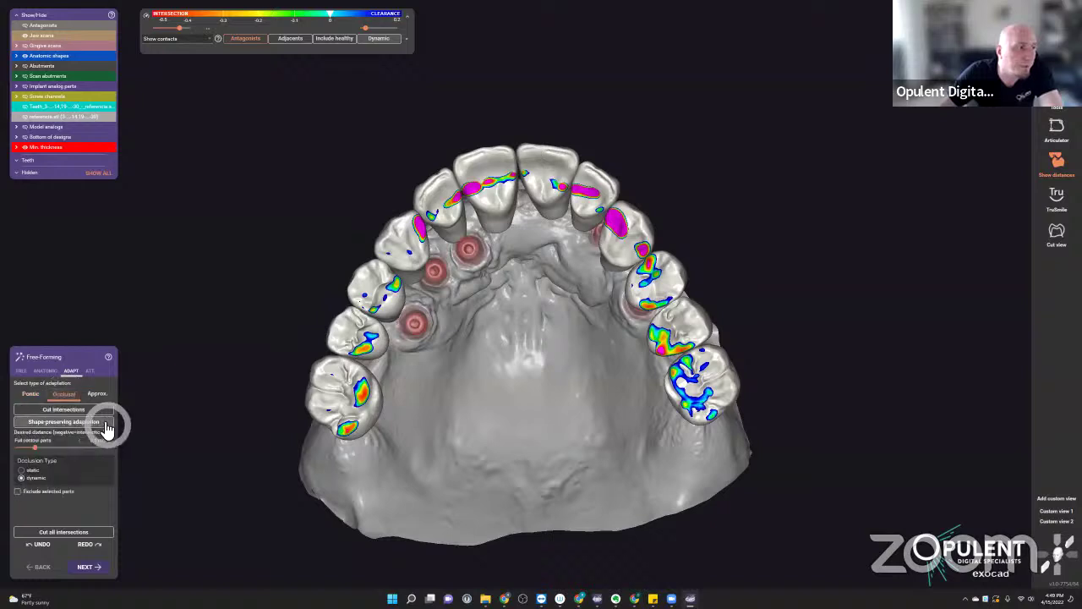
left_click(65, 414)
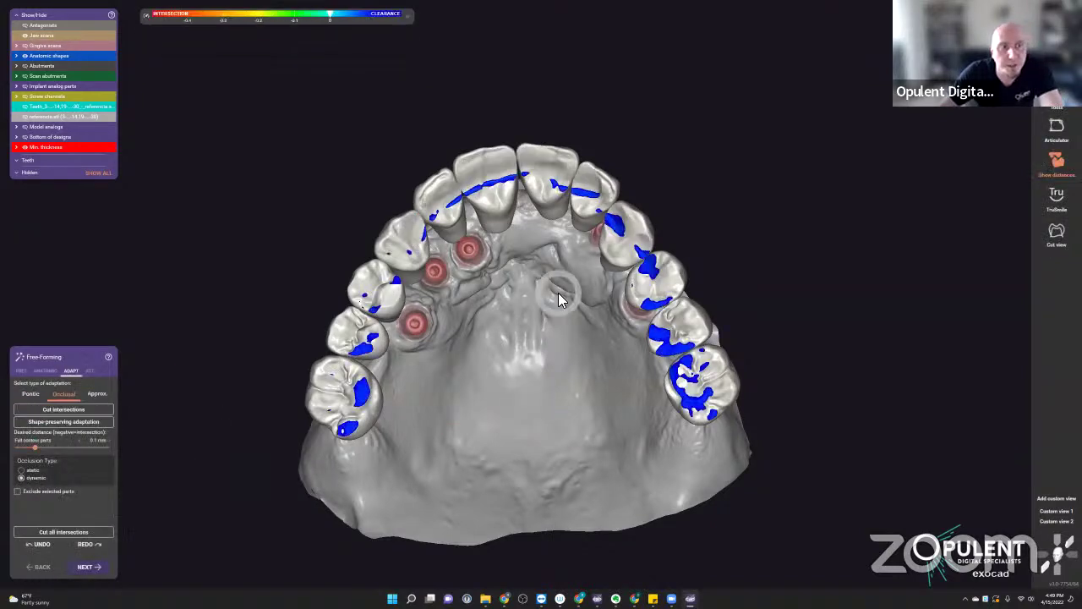
left_click(38, 545)
left_click(31, 478)
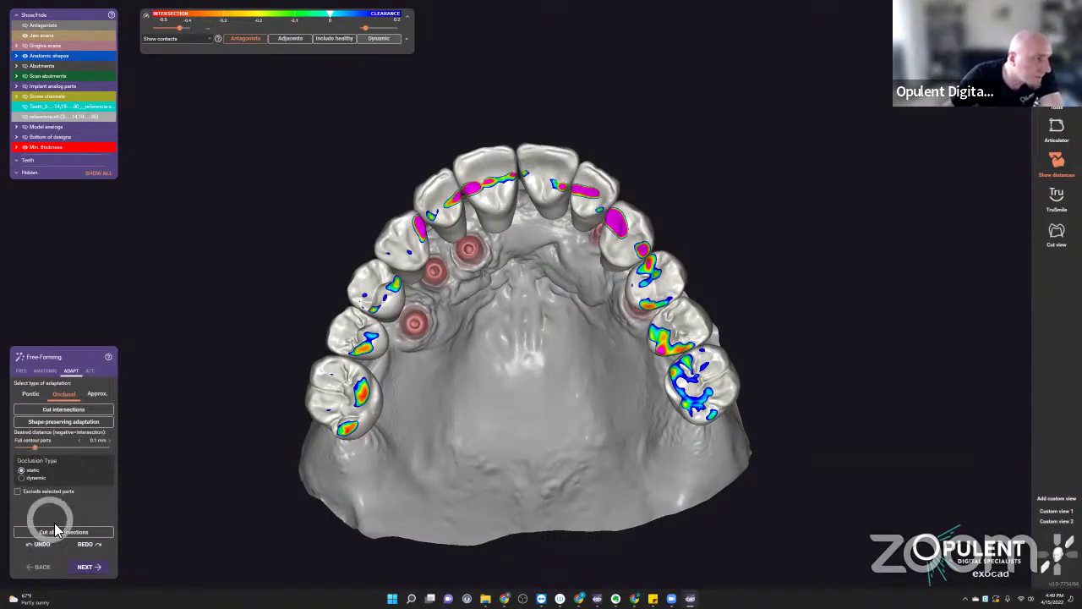
left_click(44, 531)
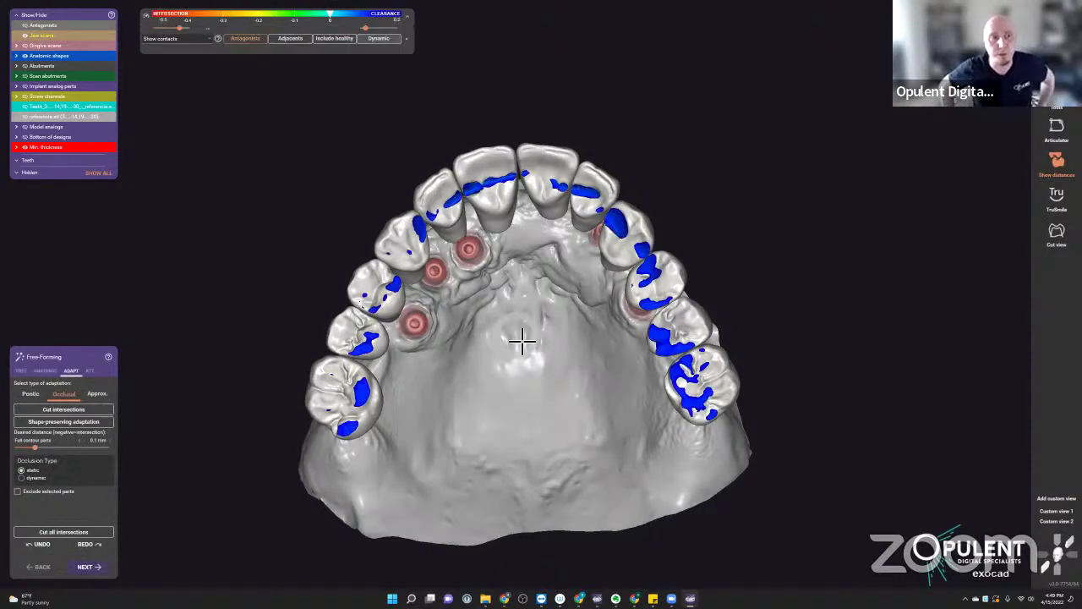
- Set dynamic occlusion, cut remaining antagonist intersections, and switch to Add/Remove freehand sculpting
right_click_drag(581, 296, 596, 224)
scroll(432, 129, "up", 3)
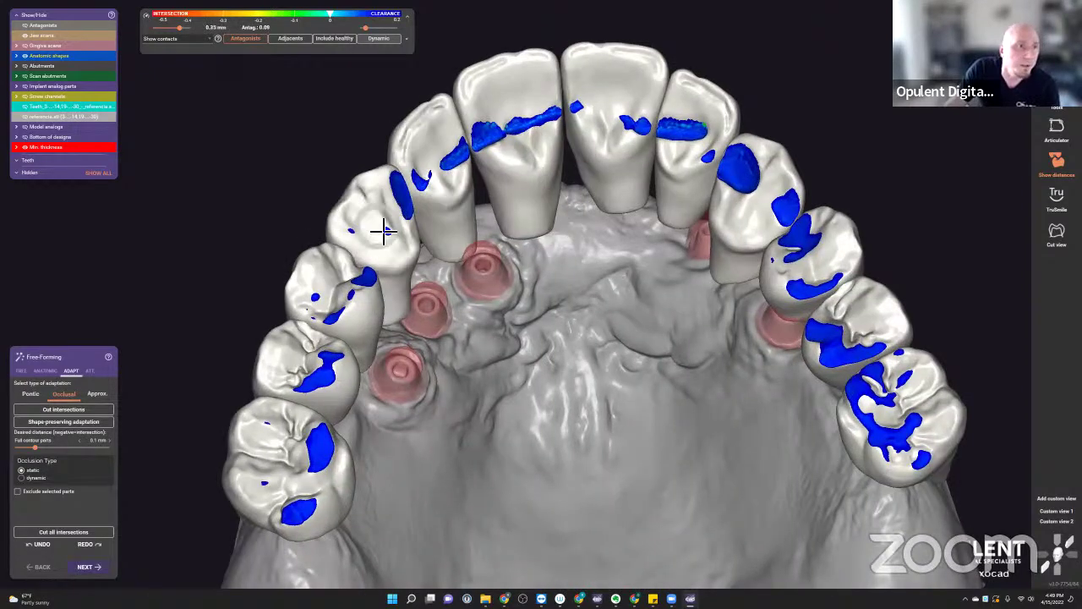
right_click_drag(385, 232, 571, 258)
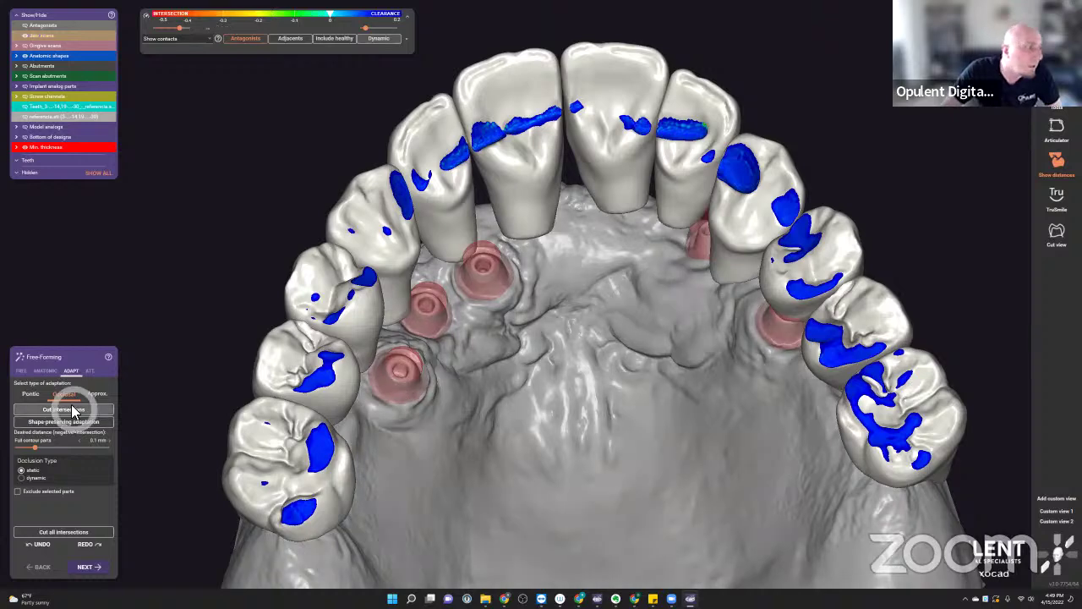
scroll(541, 305, "down", 3)
scroll(541, 305, "down", 2)
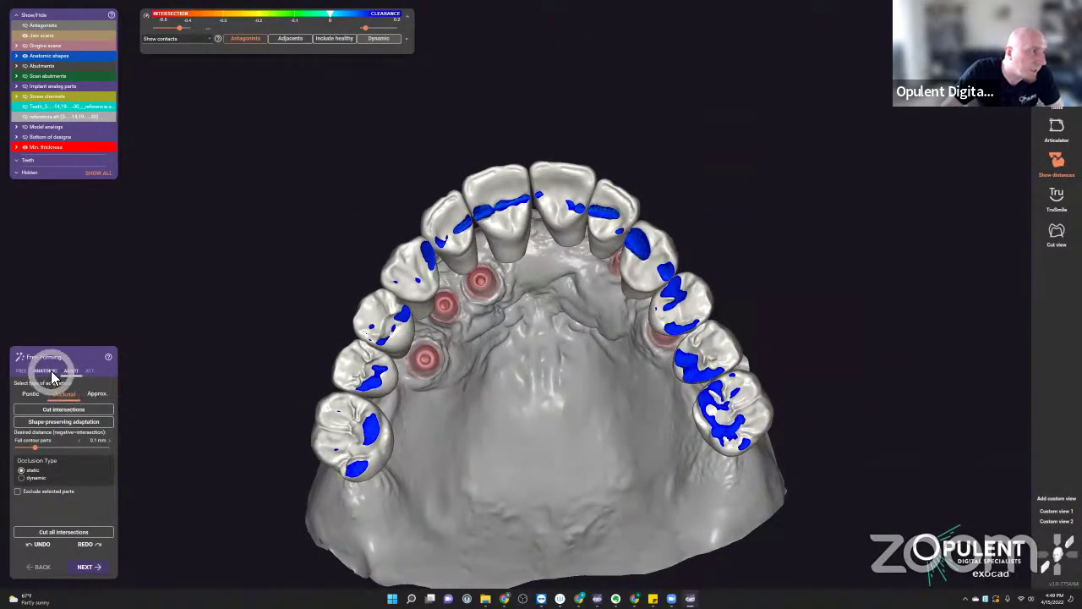
left_click(31, 394)
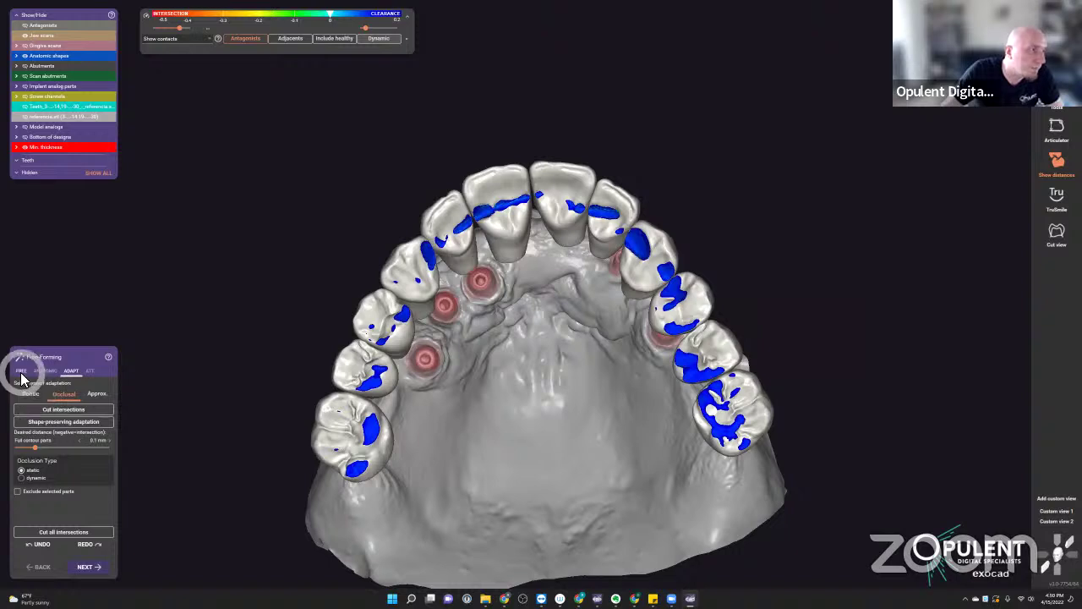
left_click(26, 477)
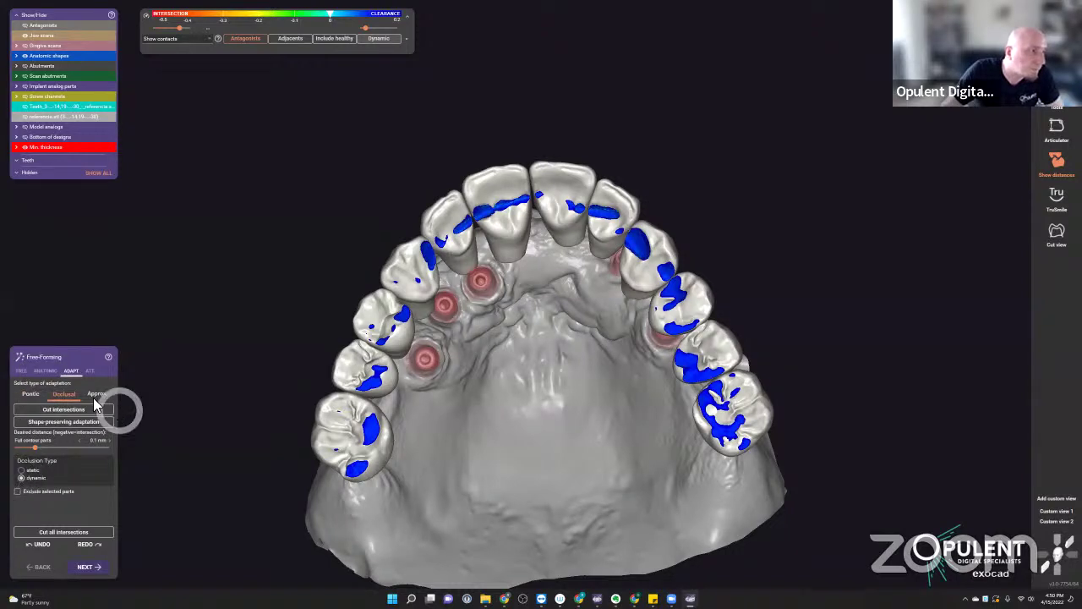
left_click(67, 410)
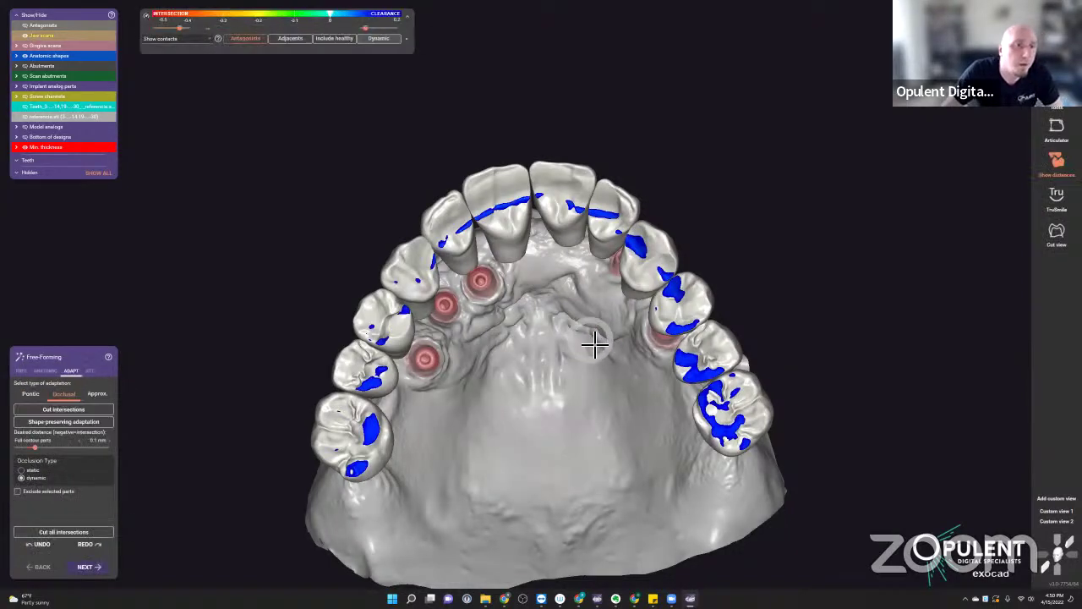
right_click_drag(543, 357, 526, 362)
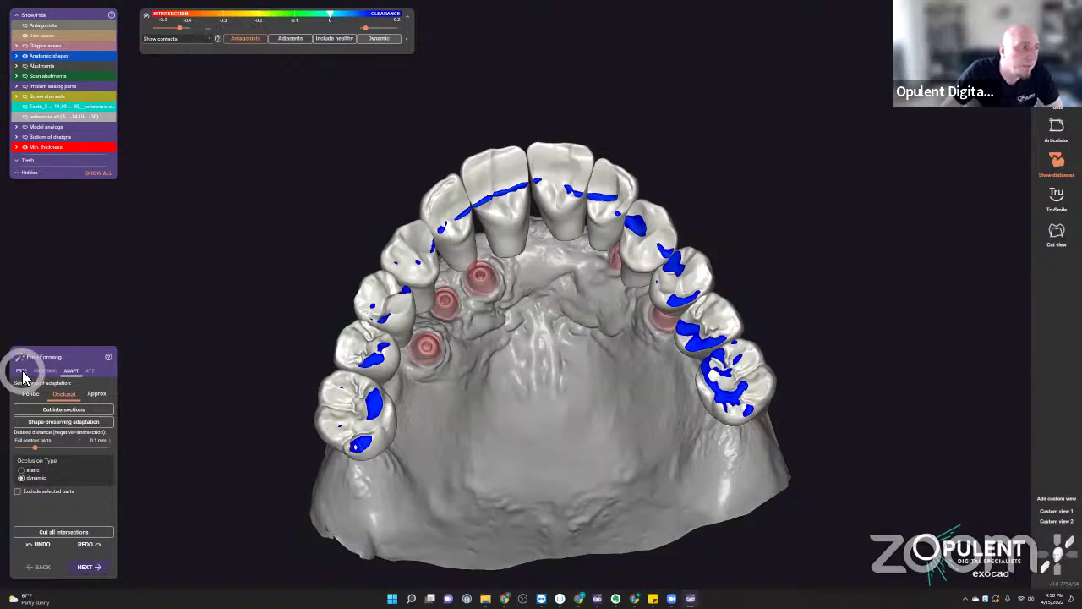
left_click(21, 370)
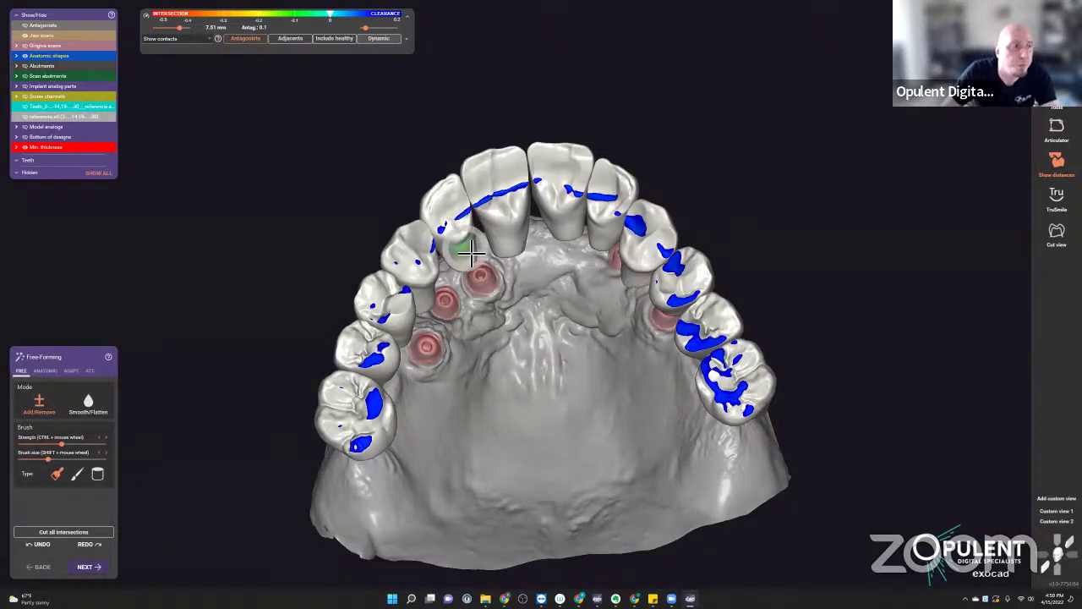
- Reduce the molars' contact areas with the Add/Remove brush
scroll(524, 233, "up", 2)
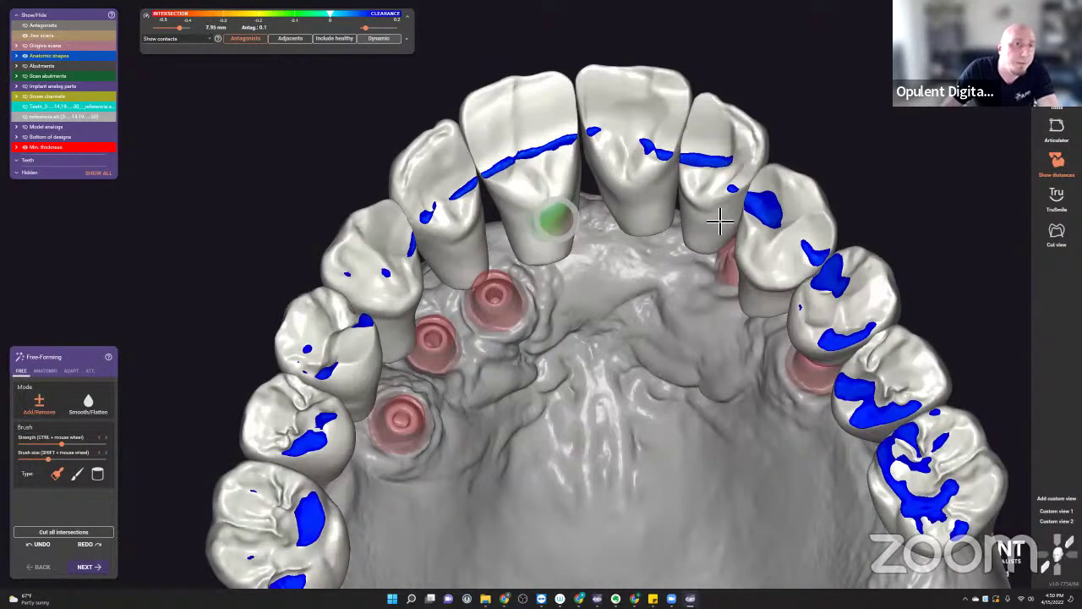
scroll(727, 231, "up", 2)
right_click_drag(727, 231, 735, 276)
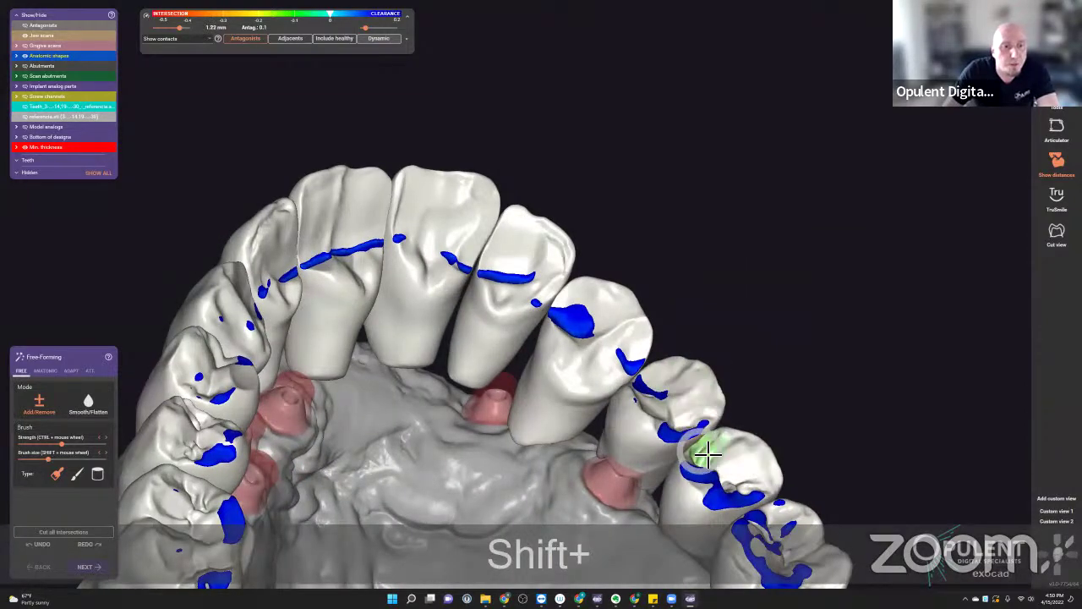
mouse_move(703, 449)
right_mouse_down("shift")
mouse_move(708, 431)
mouse_move(598, 371)
right_mouse_up("shift")
mouse_move(598, 370)
left_mouse_down("shift")
mouse_move(597, 400)
mouse_move(460, 300)
mouse_move(611, 451)
mouse_move(561, 443)
mouse_move(572, 445)
mouse_move(554, 400)
mouse_move(604, 449)
left_mouse_up("shift")
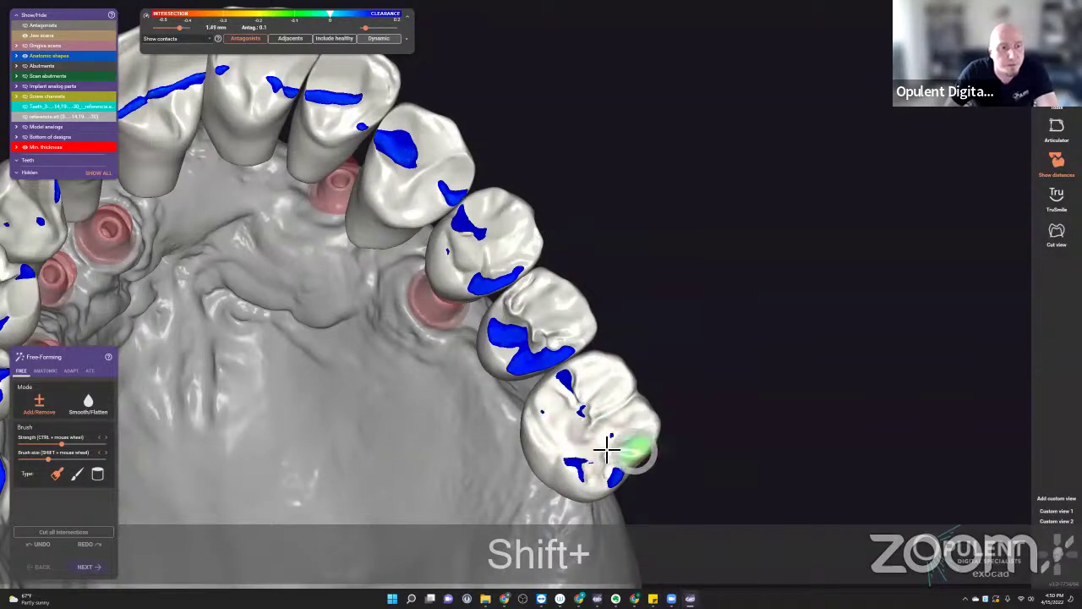
right_click_drag(604, 449, 590, 433)
mouse_move(513, 290)
right_mouse_down()
mouse_move(97, 307)
mouse_move(436, 397)
right_mouse_up()
scroll(437, 397, "up", 3)
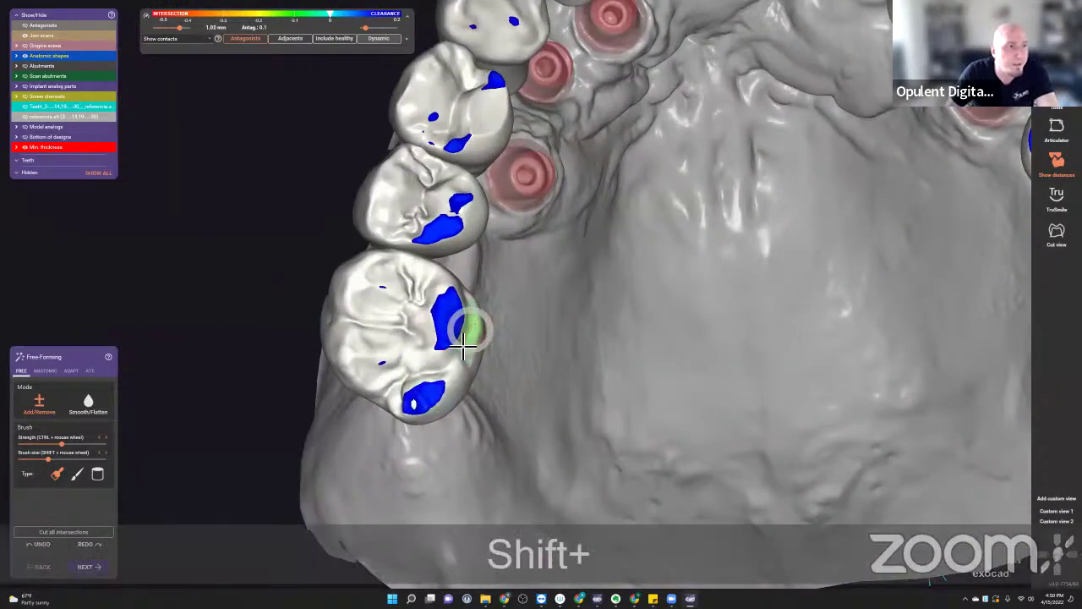
mouse_move(465, 321)
left_mouse_down("shift")
mouse_move(440, 342)
mouse_move(449, 338)
mouse_move(437, 400)
mouse_move(414, 413)
mouse_move(436, 431)
mouse_move(452, 307)
left_mouse_up("shift")
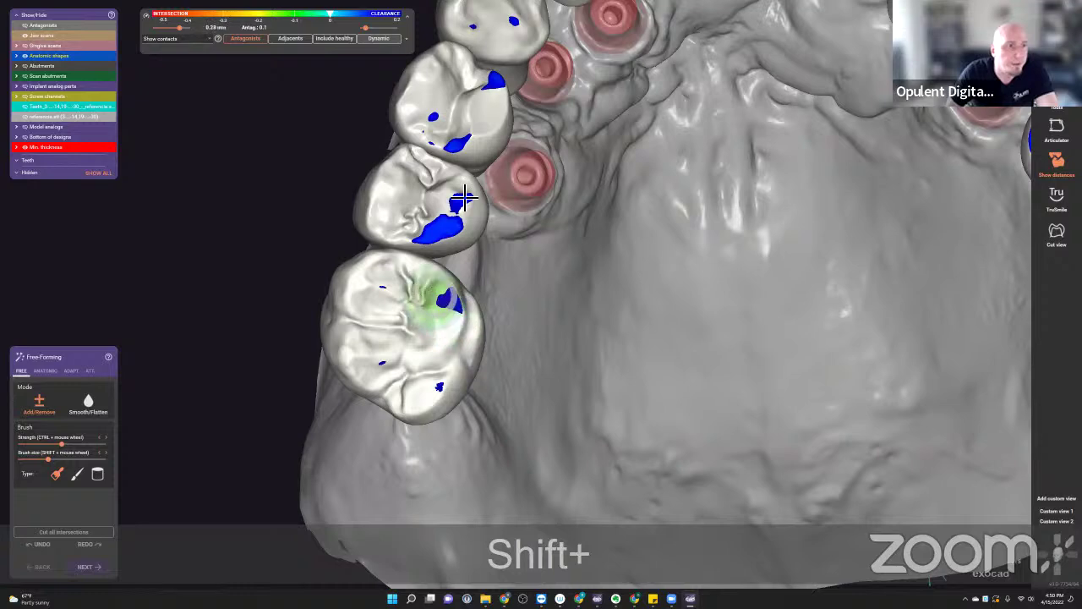
mouse_move(461, 206)
left_mouse_down()
mouse_move(422, 224)
mouse_move(437, 249)
mouse_move(446, 242)
left_mouse_up()
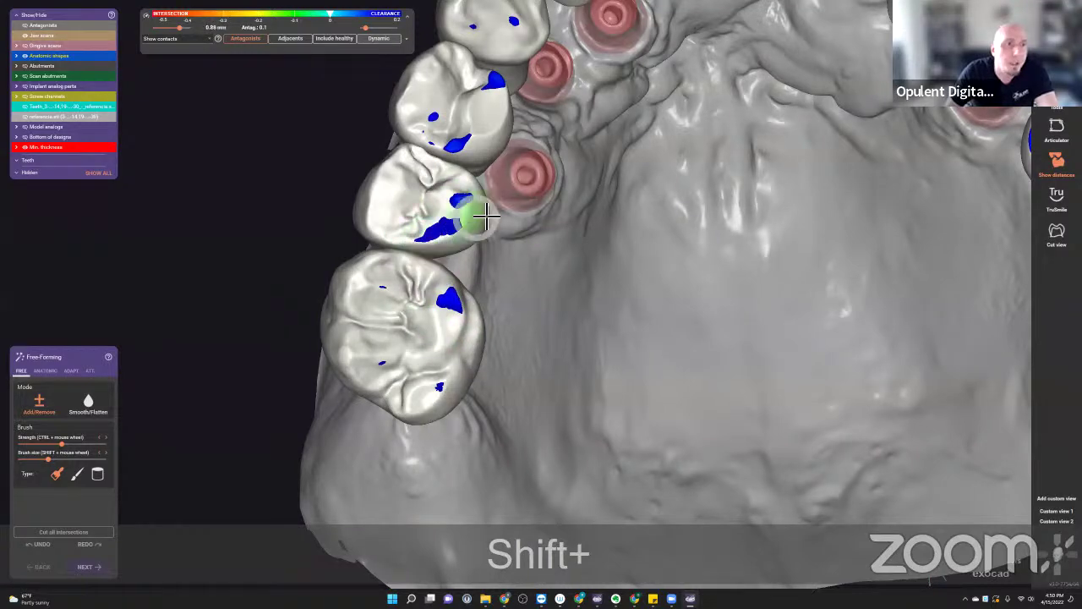
scroll(483, 212, "down", 5)
- Turn dynamic contact display back on and view the whole arch from above
mouse_move(483, 212)
right_mouse_down()
mouse_move(570, 218)
mouse_move(561, 212)
right_mouse_up()
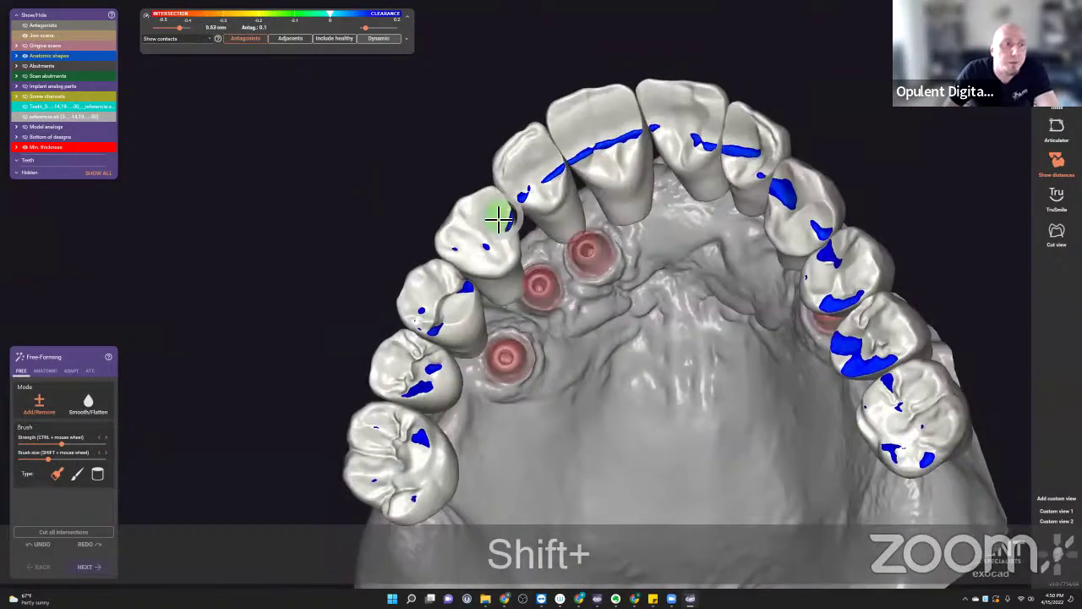
scroll(498, 217, "up", 5)
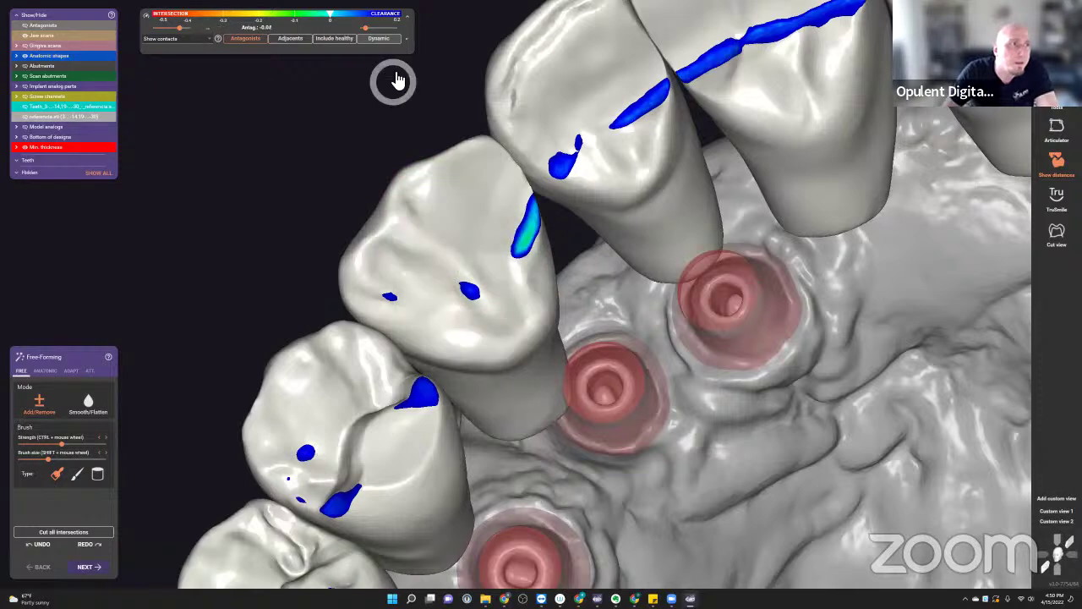
left_click(389, 39)
left_click_drag(476, 153, 465, 206)
- Remove material from the inner surfaces of a front tooth and the right canine
scroll(474, 285, "down", 4)
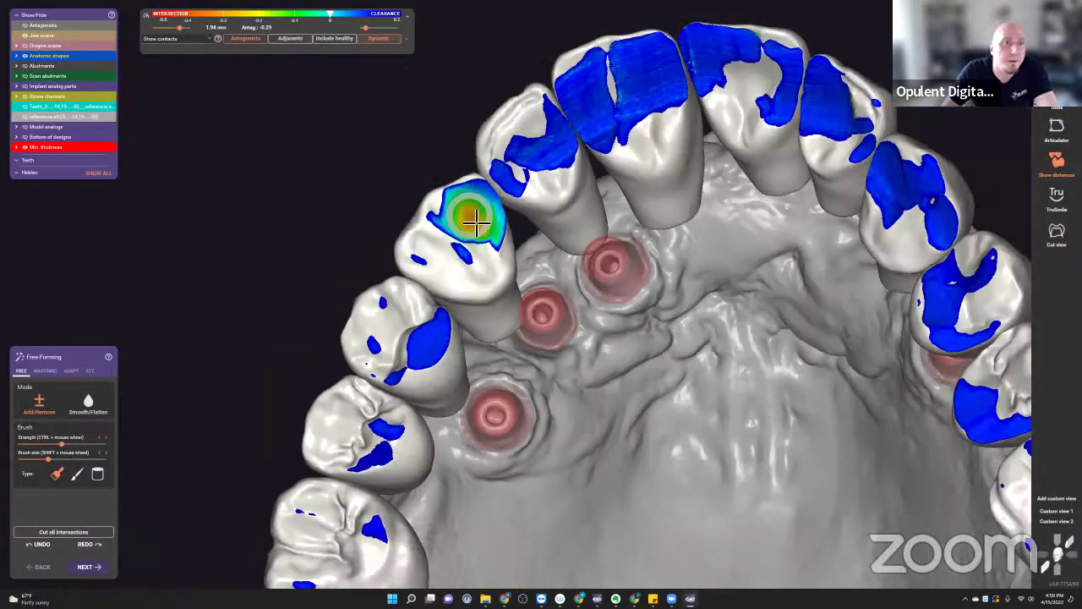
right_click_drag(483, 222, 749, 125)
mouse_move(768, 113)
left_mouse_down("shift")
mouse_move(691, 152)
mouse_move(734, 141)
mouse_move(621, 169)
mouse_move(752, 128)
mouse_move(556, 232)
mouse_move(691, 170)
mouse_move(789, 158)
mouse_move(796, 139)
mouse_move(752, 137)
mouse_move(653, 209)
mouse_move(766, 162)
mouse_move(618, 219)
mouse_move(698, 170)
mouse_move(615, 198)
mouse_move(641, 181)
mouse_move(562, 254)
mouse_move(621, 206)
mouse_move(576, 231)
mouse_move(530, 316)
mouse_move(541, 339)
mouse_move(527, 319)
mouse_move(522, 357)
mouse_move(503, 344)
mouse_move(511, 324)
mouse_move(538, 339)
left_mouse_up("shift")
left_click_drag(966, 295, 932, 302, "shift")
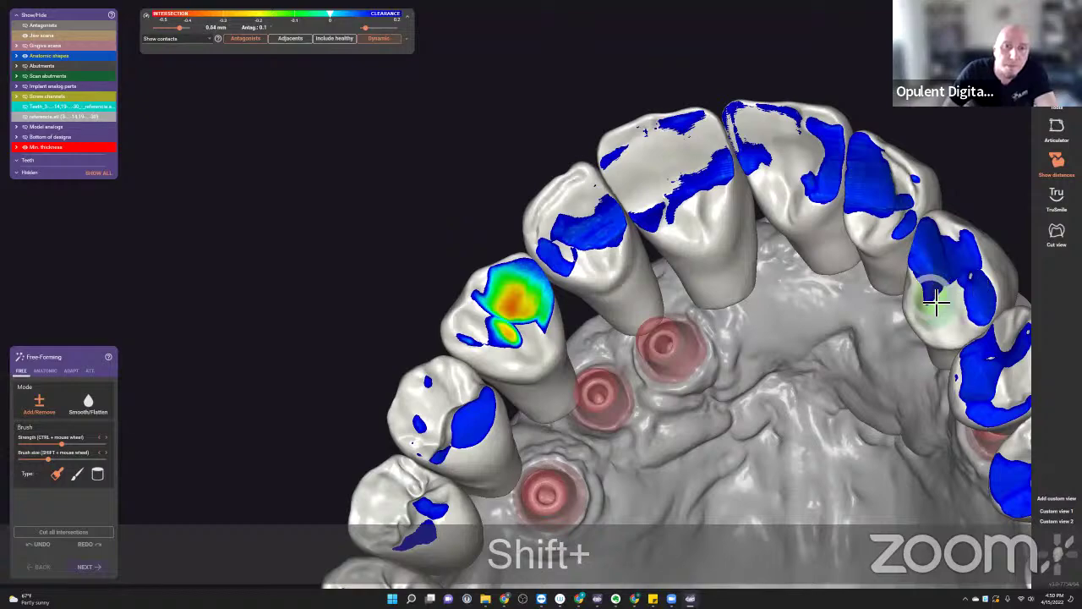
right_click_drag(932, 302, 971, 262)
mouse_move(972, 261)
left_mouse_down("shift")
mouse_move(950, 282)
mouse_move(978, 250)
mouse_move(928, 309)
left_mouse_up("shift")
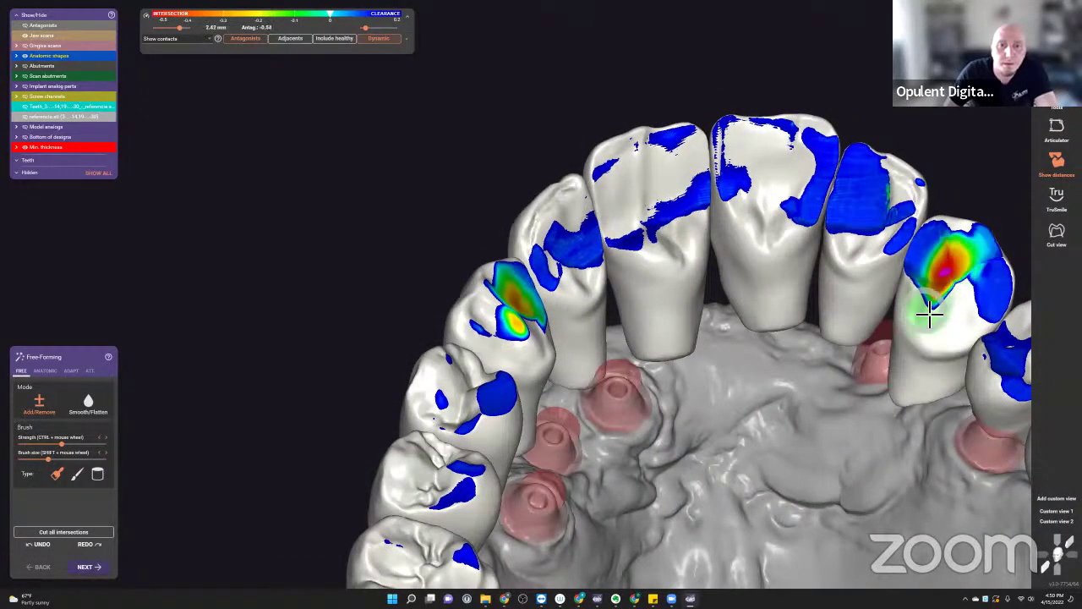
middle_click(913, 302)
scroll(541, 254, "up", 5)
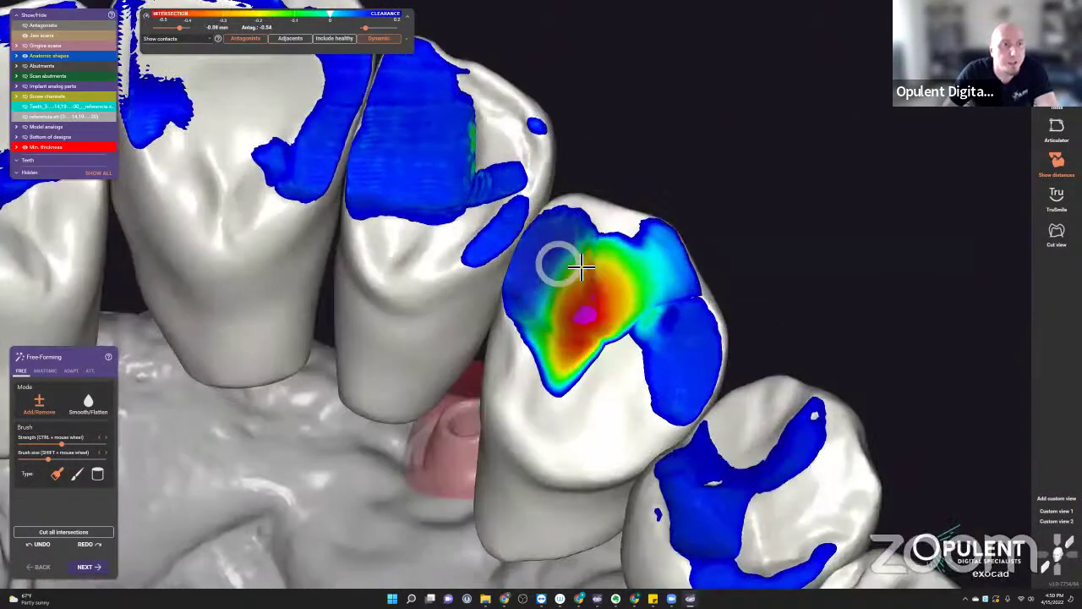
mouse_move(582, 267)
left_mouse_down()
mouse_move(551, 341)
mouse_move(580, 323)
mouse_move(552, 341)
mouse_move(553, 364)
mouse_move(566, 335)
mouse_move(548, 386)
left_mouse_up()
scroll(548, 387, "down", 5)
- Trim the lateral incisor's lingual contact area and open the virtual articulator
right_click_drag(550, 398, 683, 302)
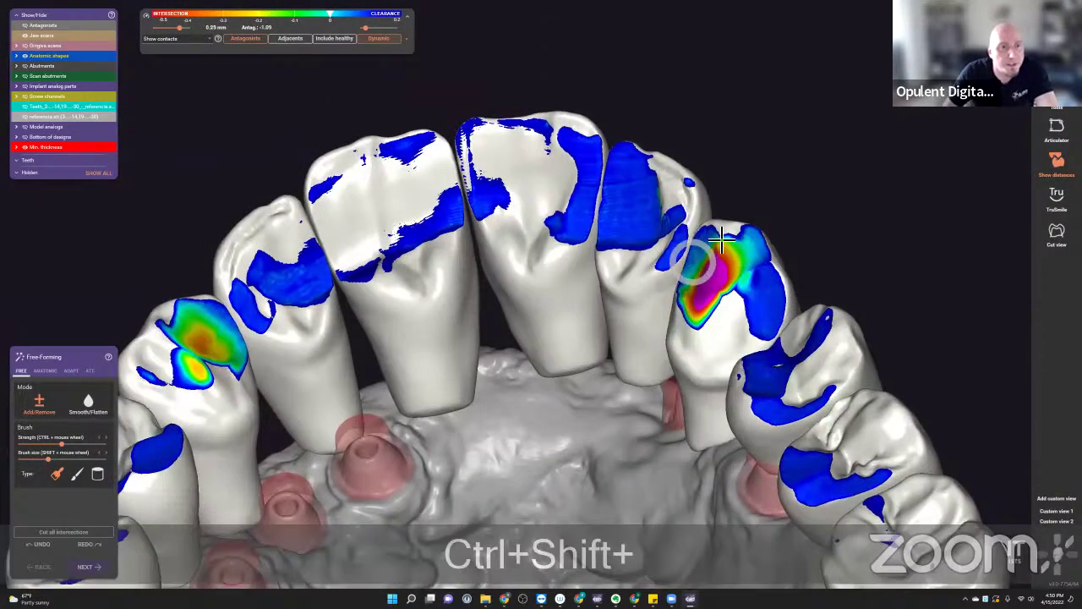
right_click_drag(399, 221, 423, 198)
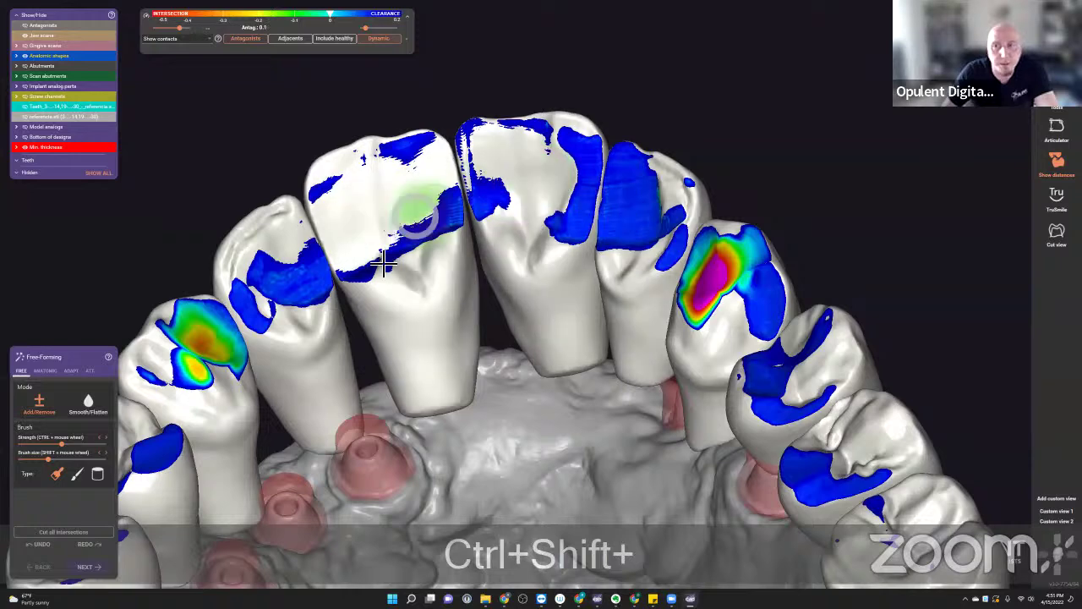
scroll(280, 368, "down", 2)
right_click_drag(279, 368, 442, 253)
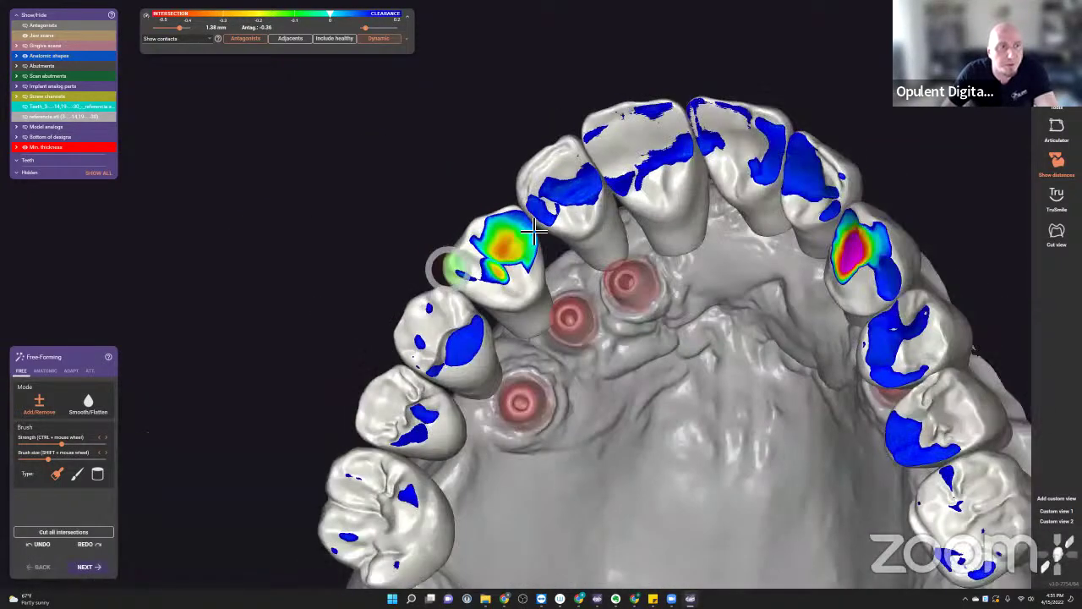
scroll(459, 265, "up", 6)
mouse_move(471, 285)
left_mouse_down("shift")
mouse_move(533, 309)
mouse_move(473, 232)
mouse_move(576, 296)
left_mouse_up("shift")
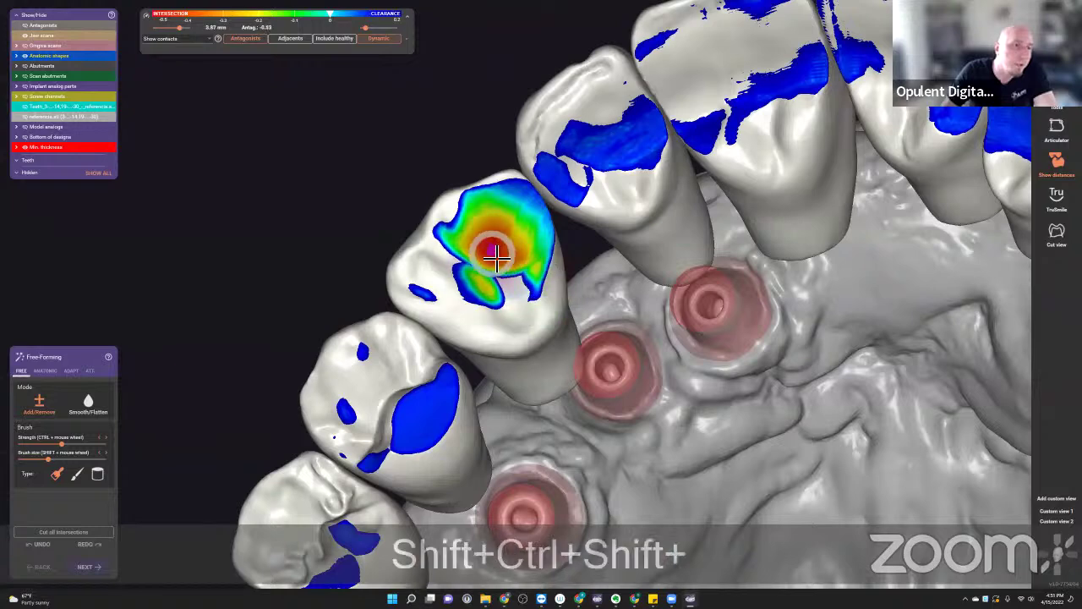
right_click_drag(576, 296, 595, 302)
scroll(732, 282, "down", 5)
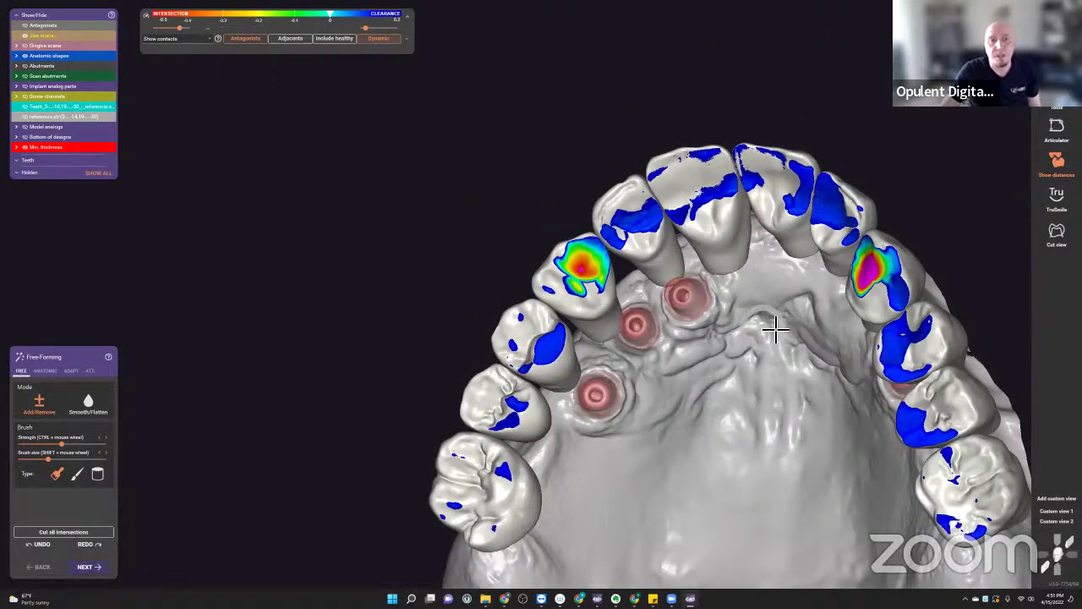
left_click(1048, 125)
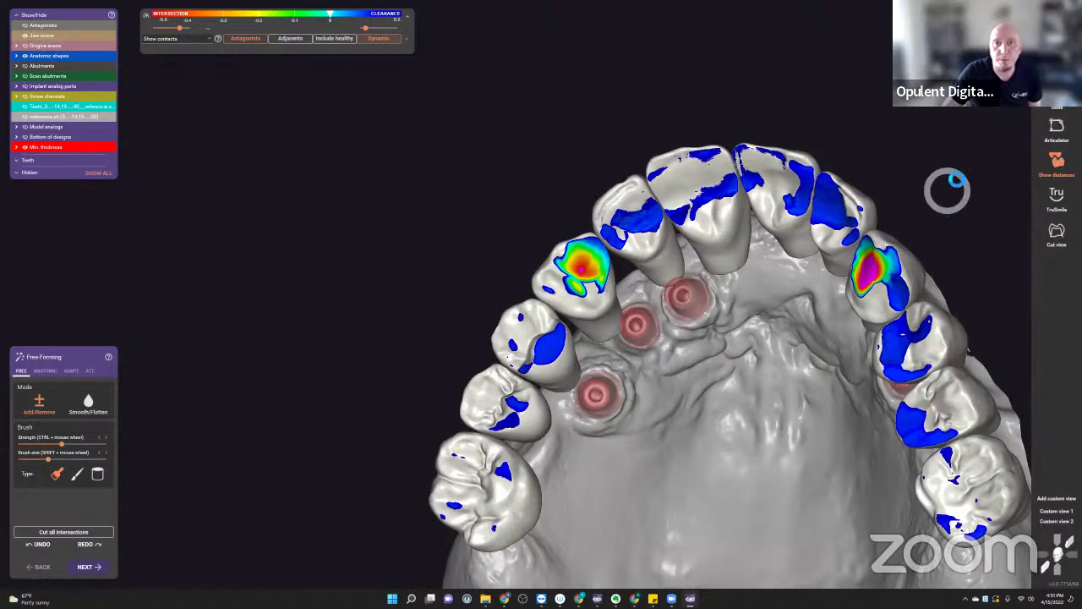
- Choose to mark the teeth that influence articulator movement by clicking them
left_click(1055, 110)
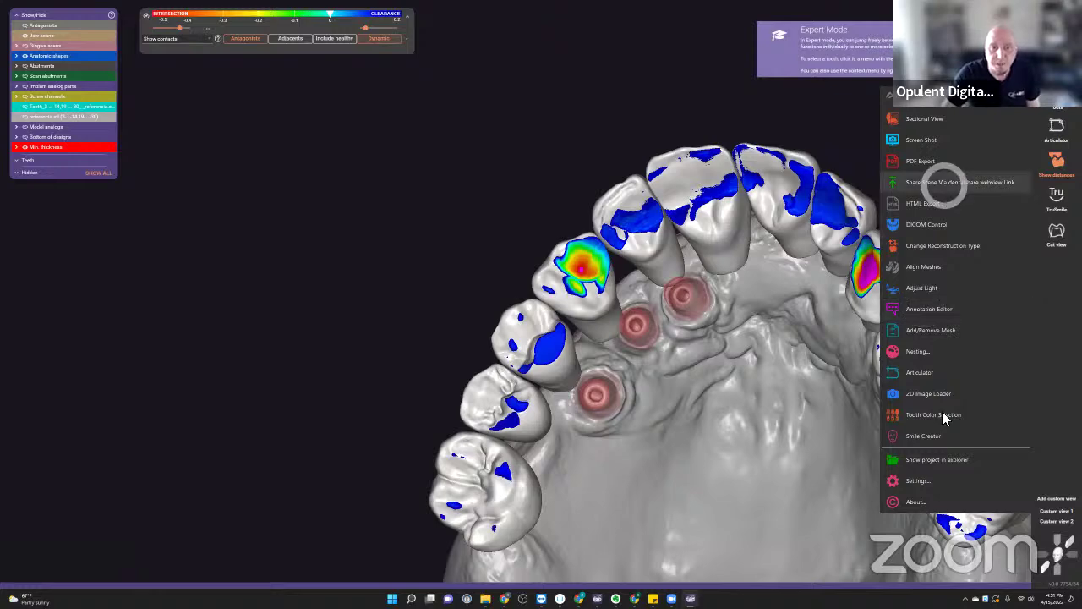
left_click(940, 389)
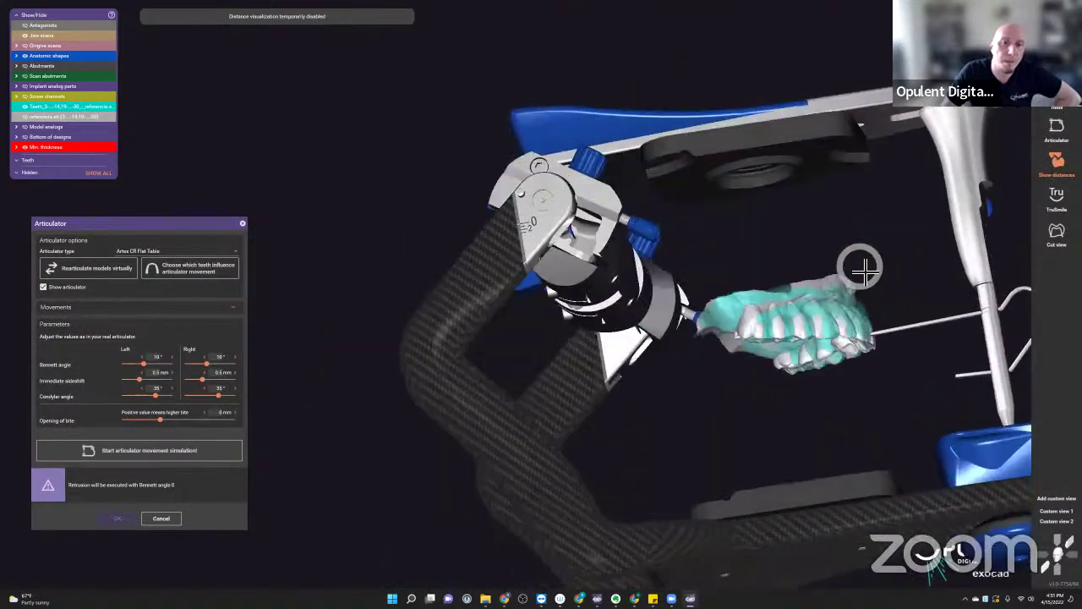
left_click(207, 275)
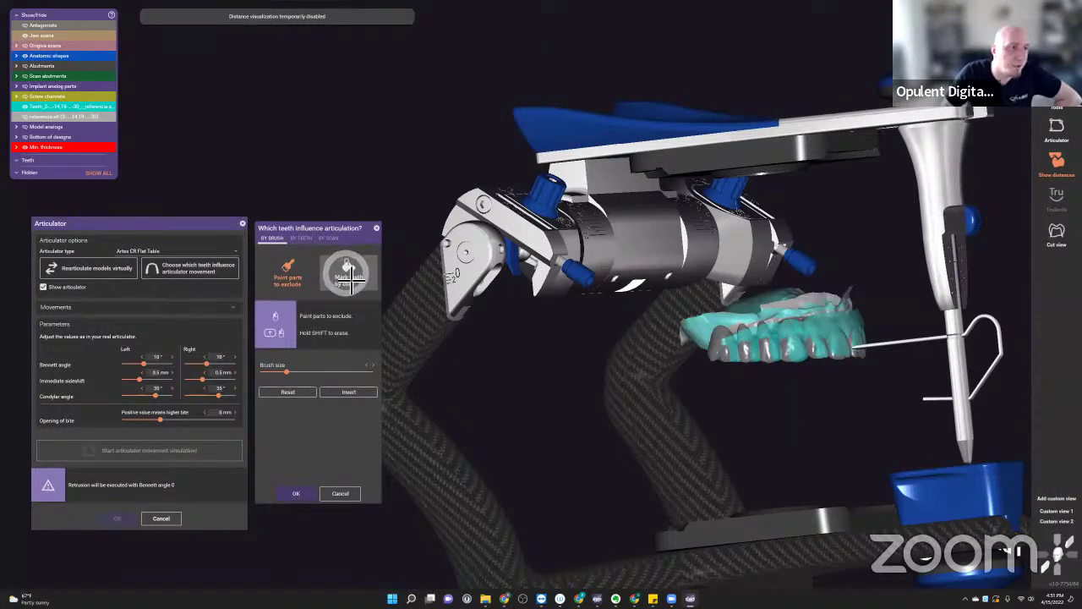
left_click(348, 278)
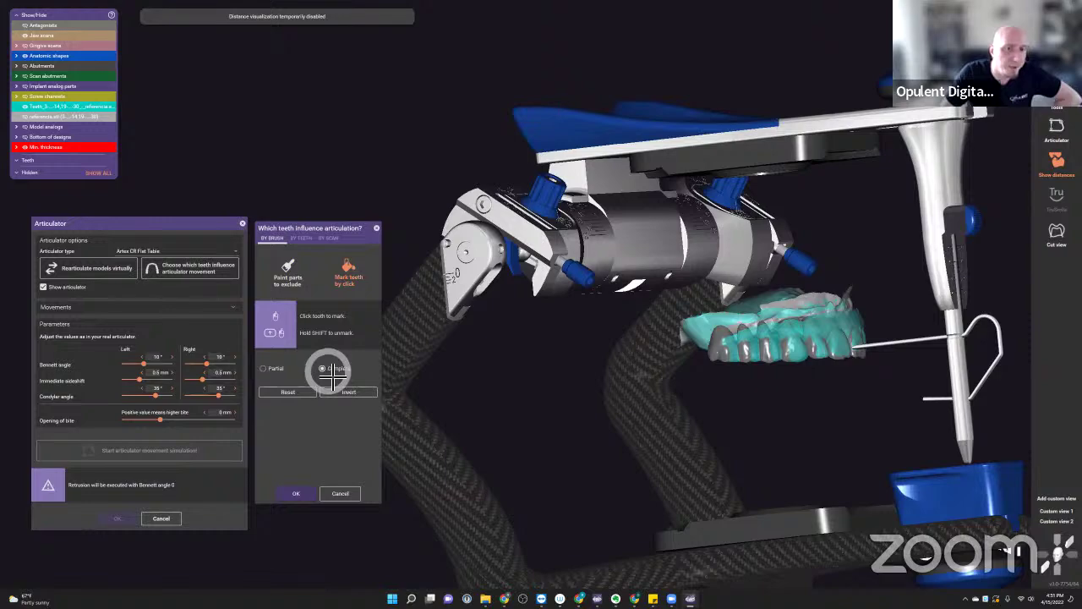
- Confirm the guiding teeth and run the articulator movement simulation
right_click_drag(853, 436, 865, 439)
scroll(761, 358, "up", 5)
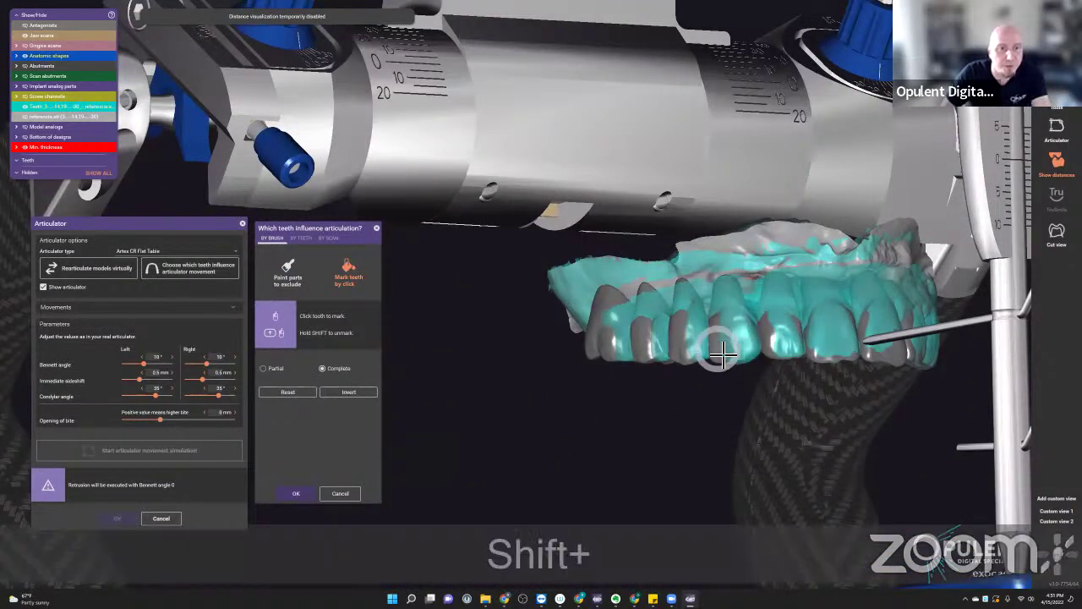
right_click_drag(768, 435, 608, 298, "shift")
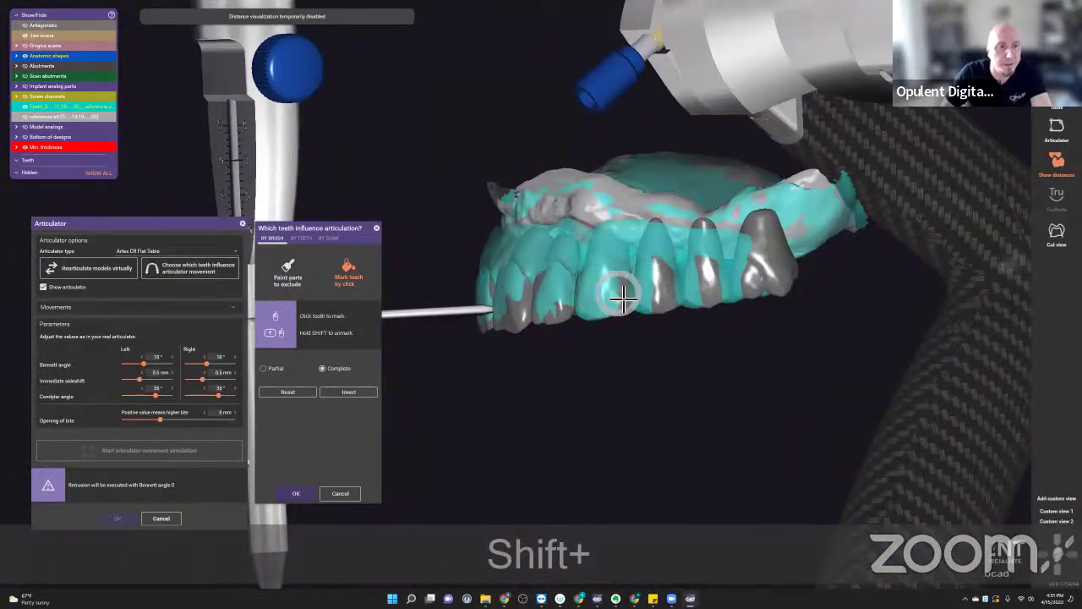
left_click(297, 495)
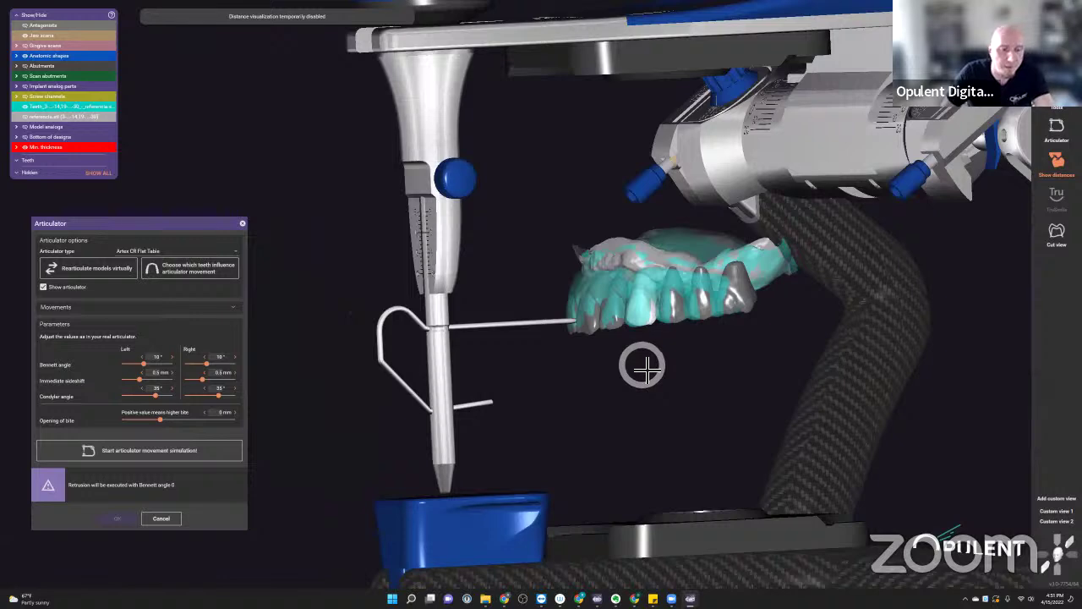
key("a")
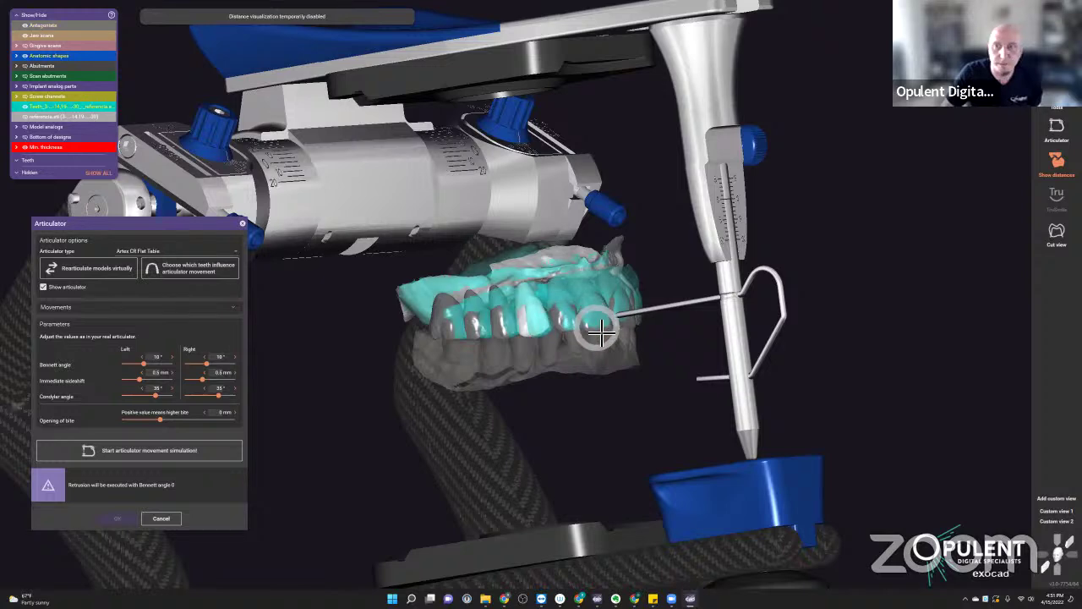
left_click(146, 460)
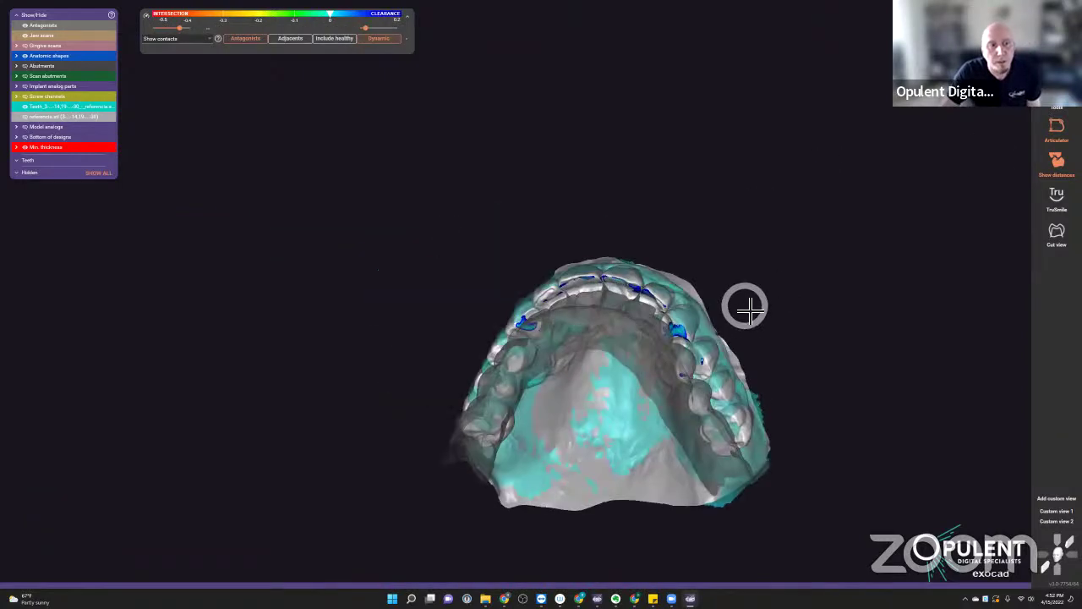
- Inspect the simulated dynamic contacts across the upper arch, then request closing the CAD window
scroll(603, 283, "up", 5)
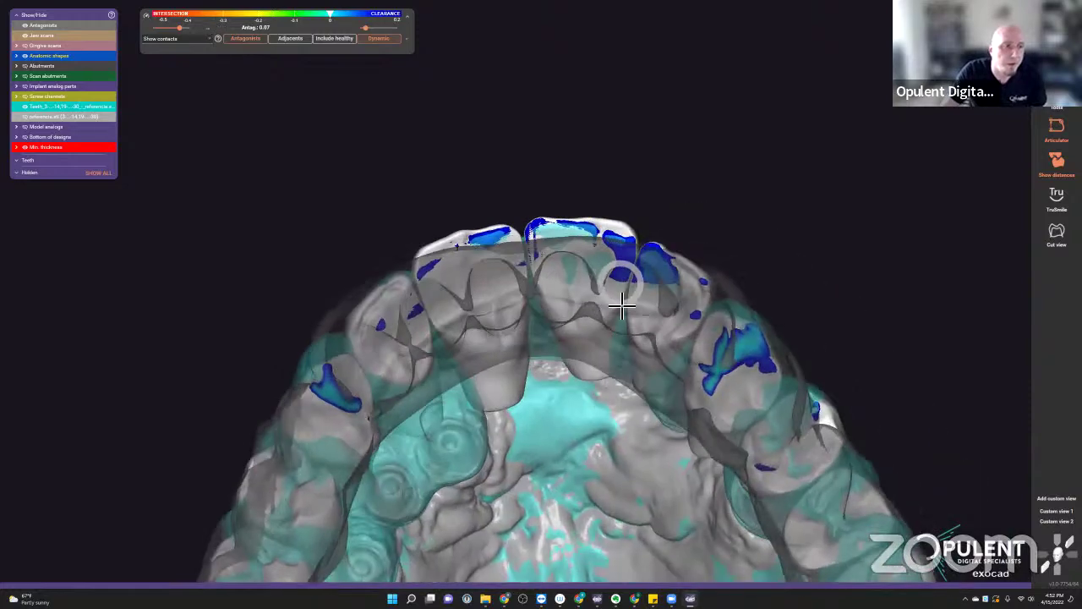
right_click_drag(621, 306, 544, 421)
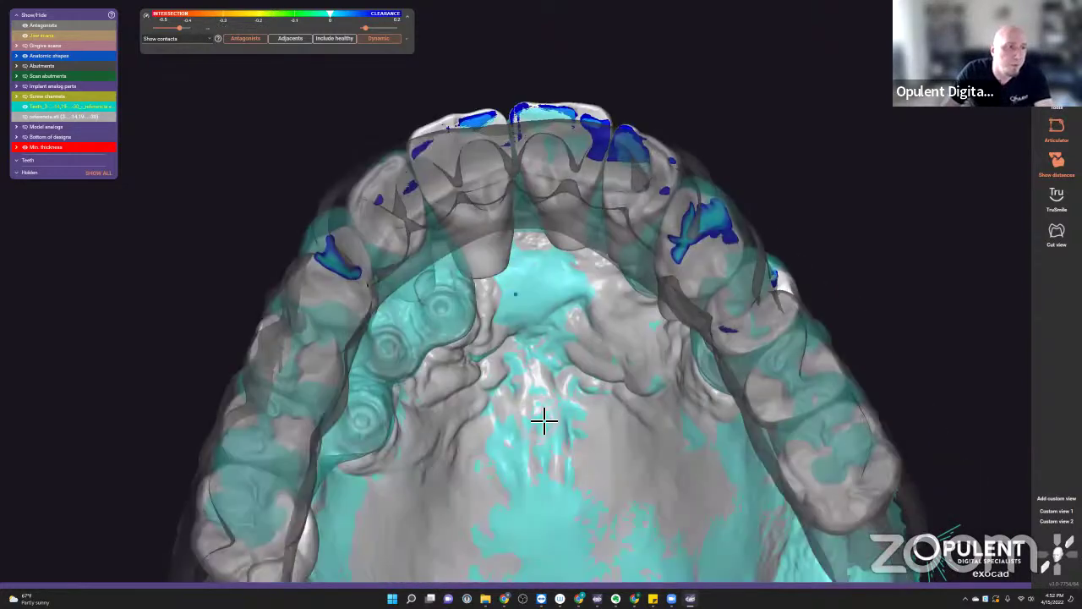
scroll(543, 414, "down", 4)
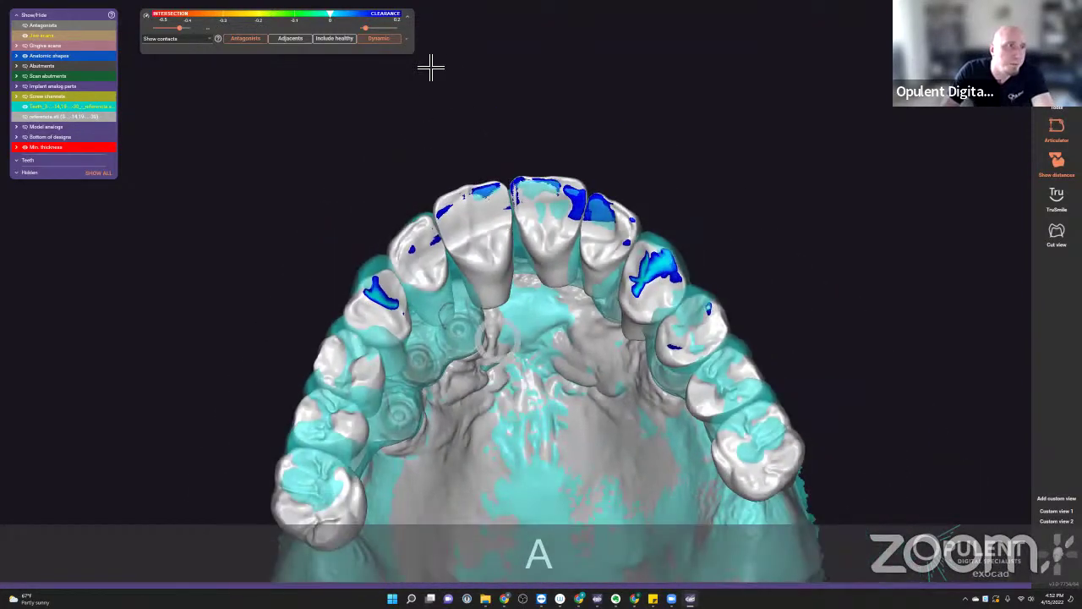
left_click(382, 38)
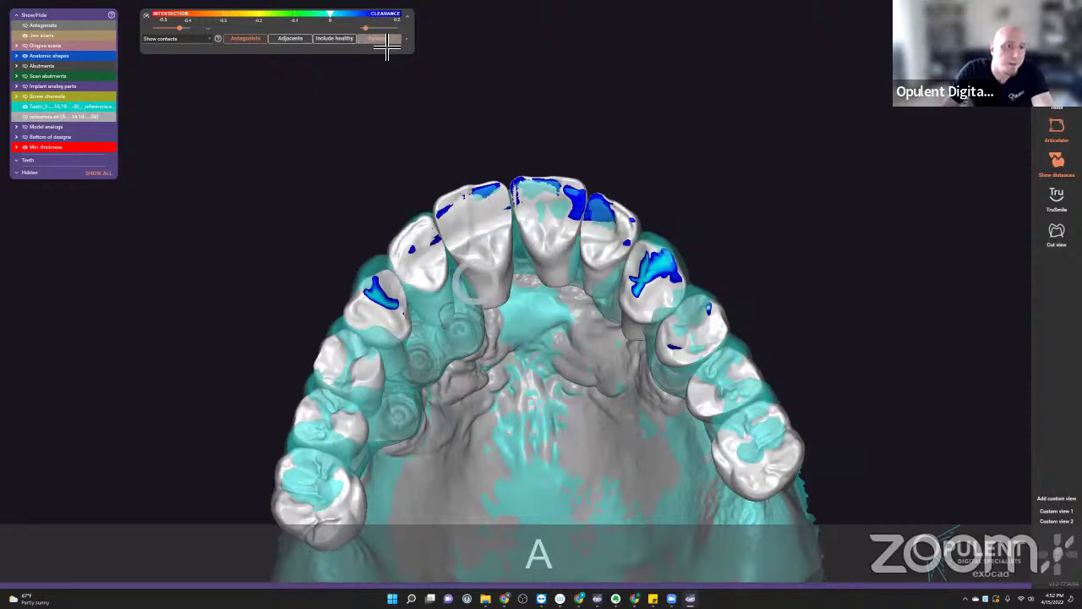
right_click_drag(499, 359, 503, 332)
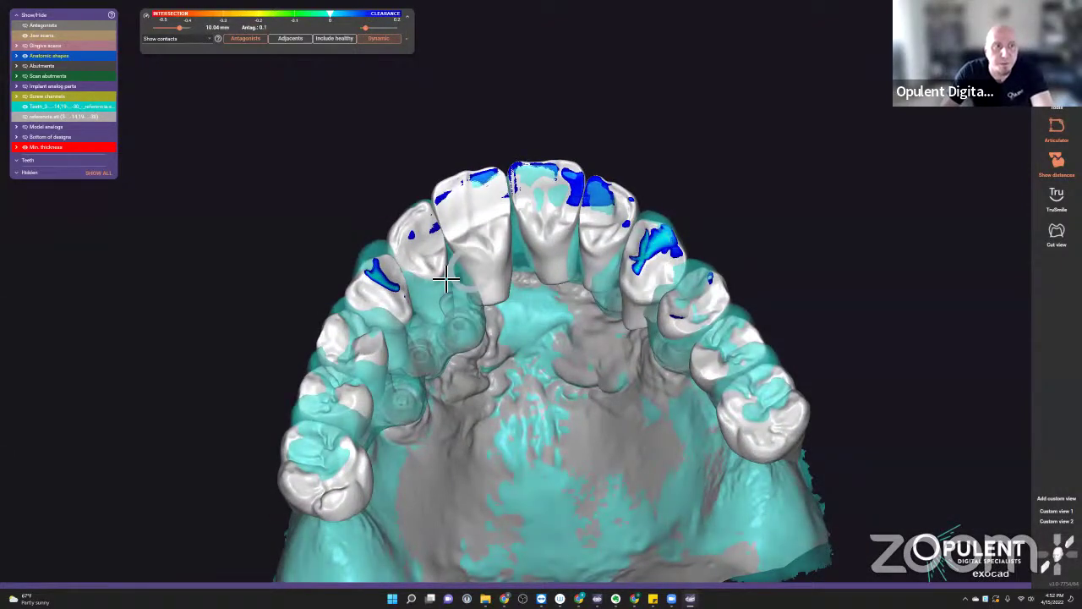
mouse_move(378, 309)
right_mouse_down()
mouse_move(483, 327)
mouse_move(973, 149)
right_mouse_up()
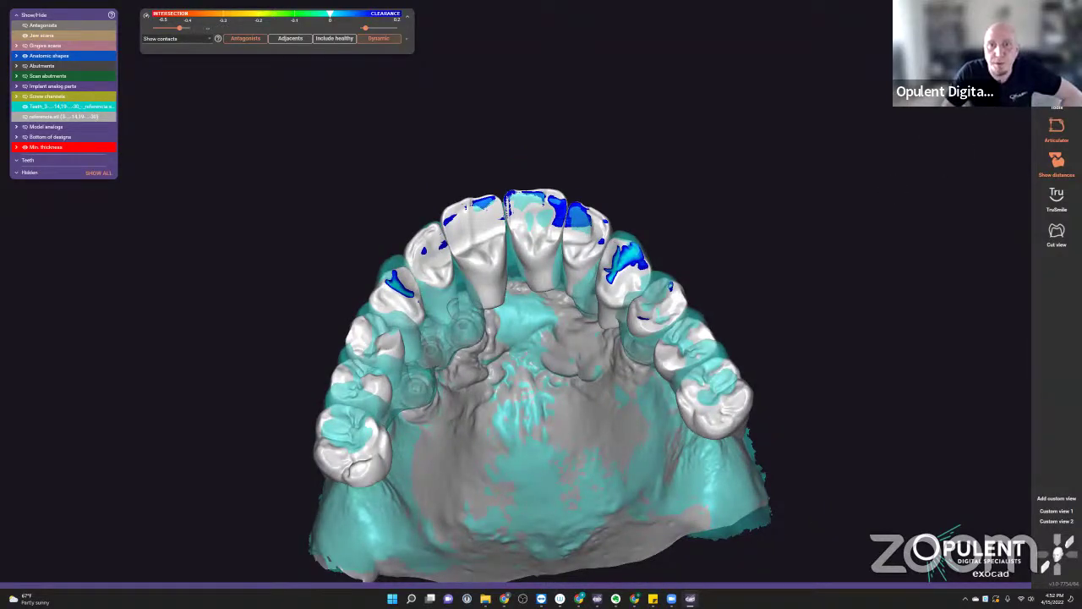
key("Escape")
- Close the CAD window and reload the saved RJ 06 scene via Design in DentalDB
left_click(500, 321)
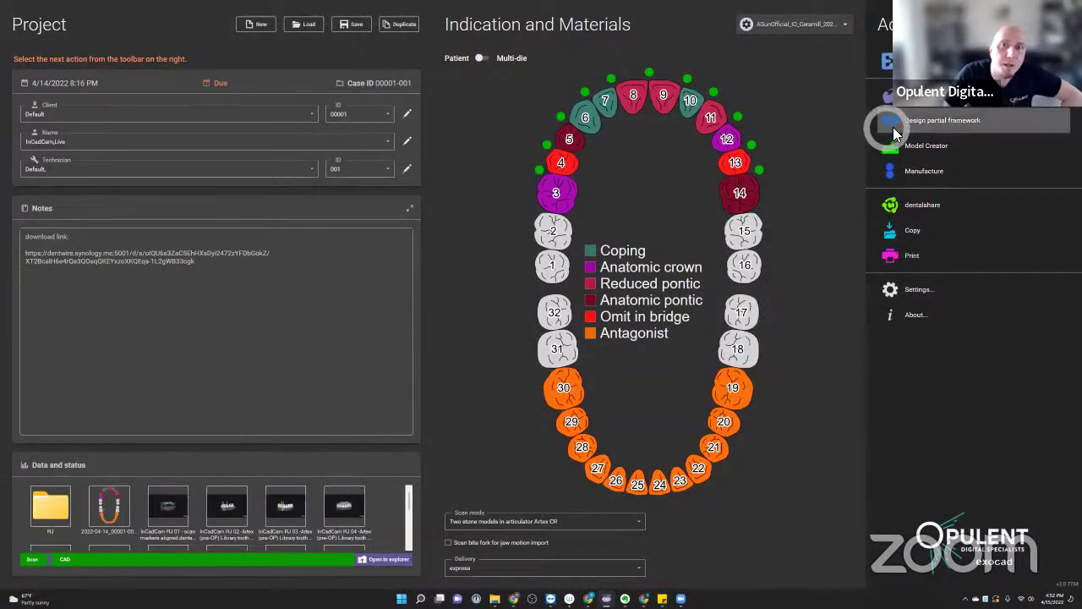
left_click(821, 142)
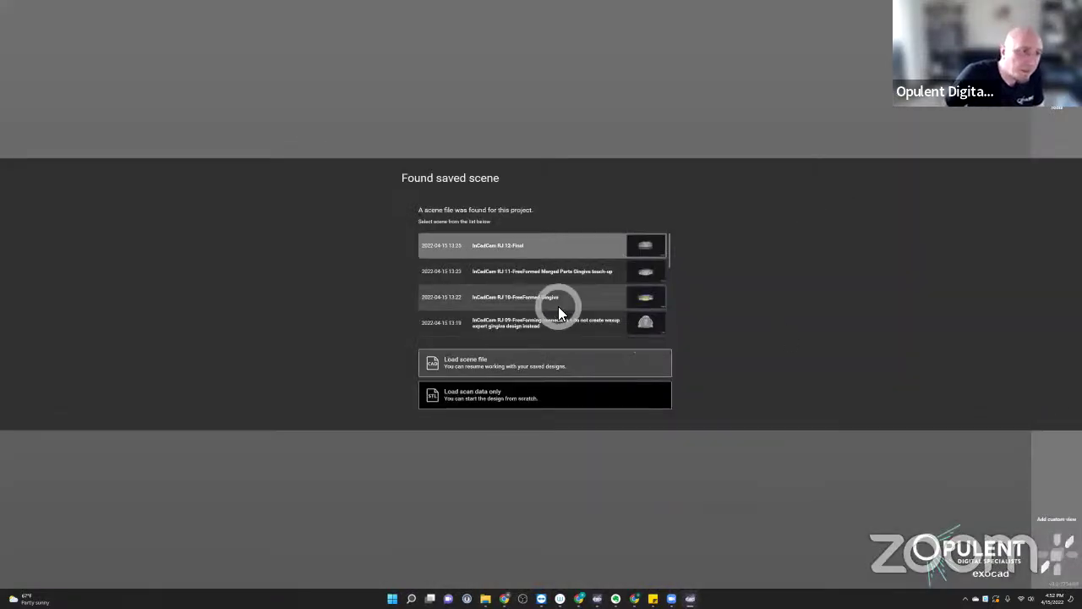
scroll(556, 310, "down", 3)
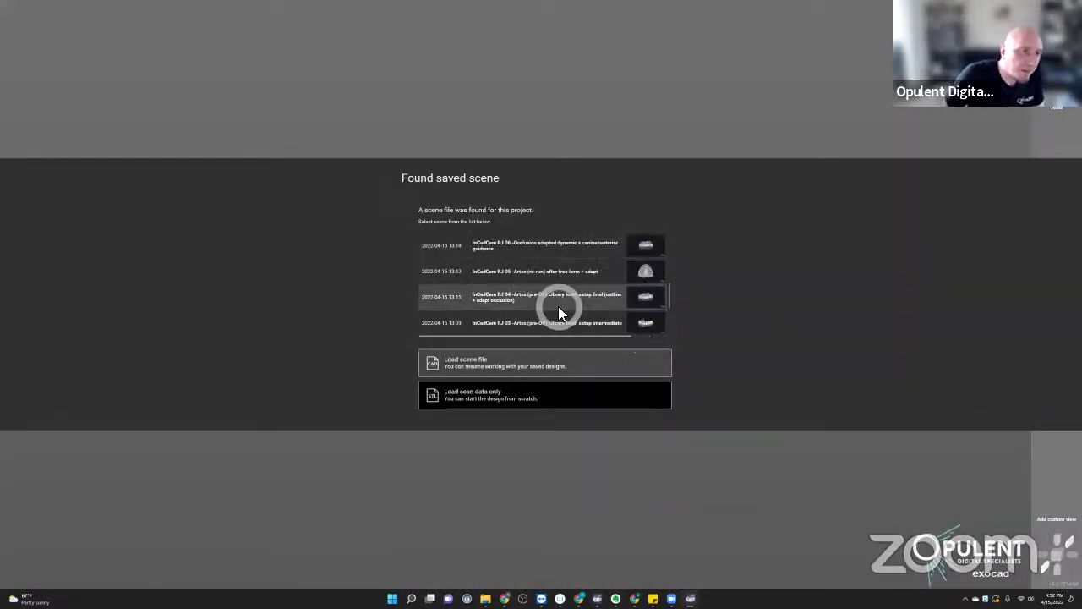
double_click(574, 242)
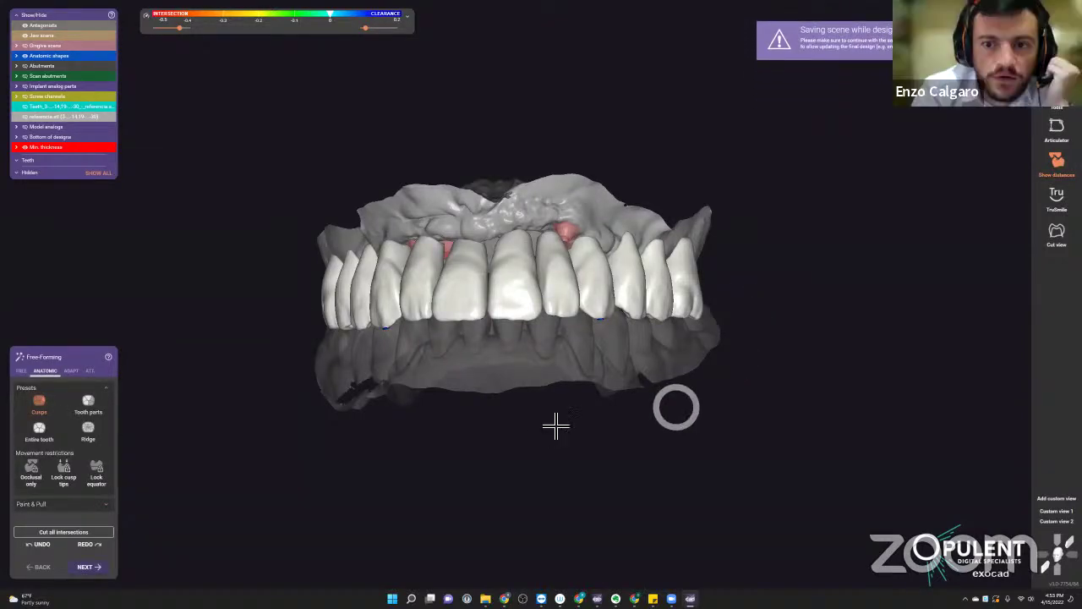
- Make the teeth opaque and turn the jaw to a front view
right_click_drag(556, 425, 550, 428)
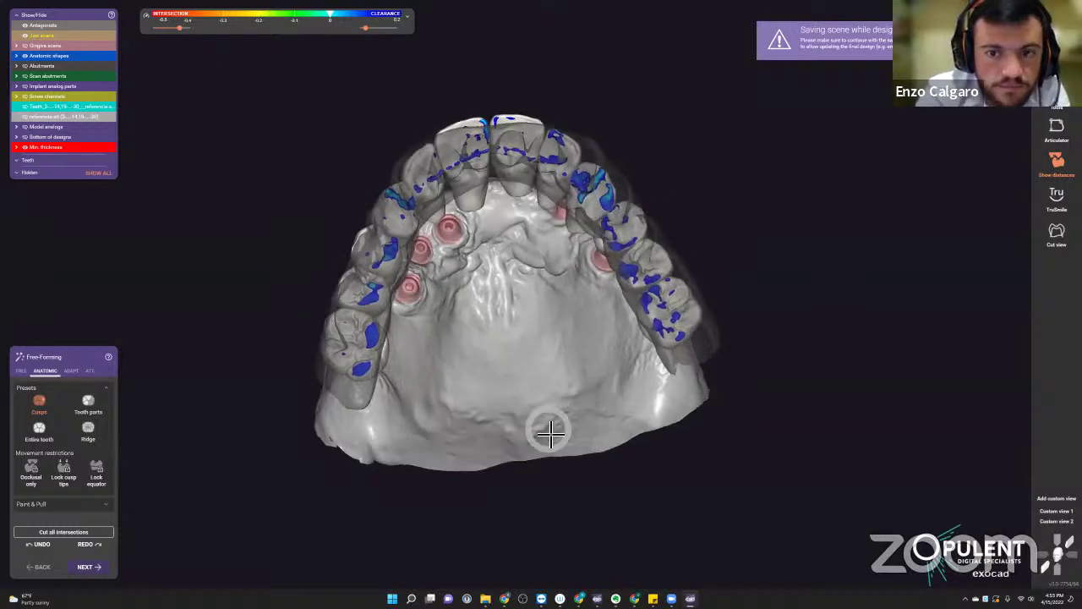
key("a")
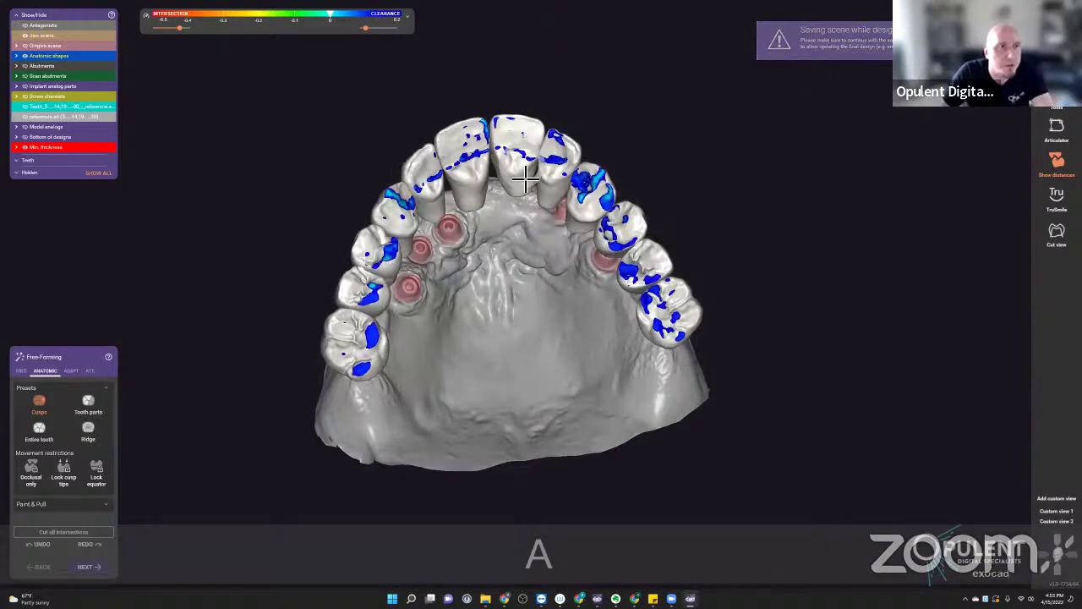
scroll(534, 228, "up", 3)
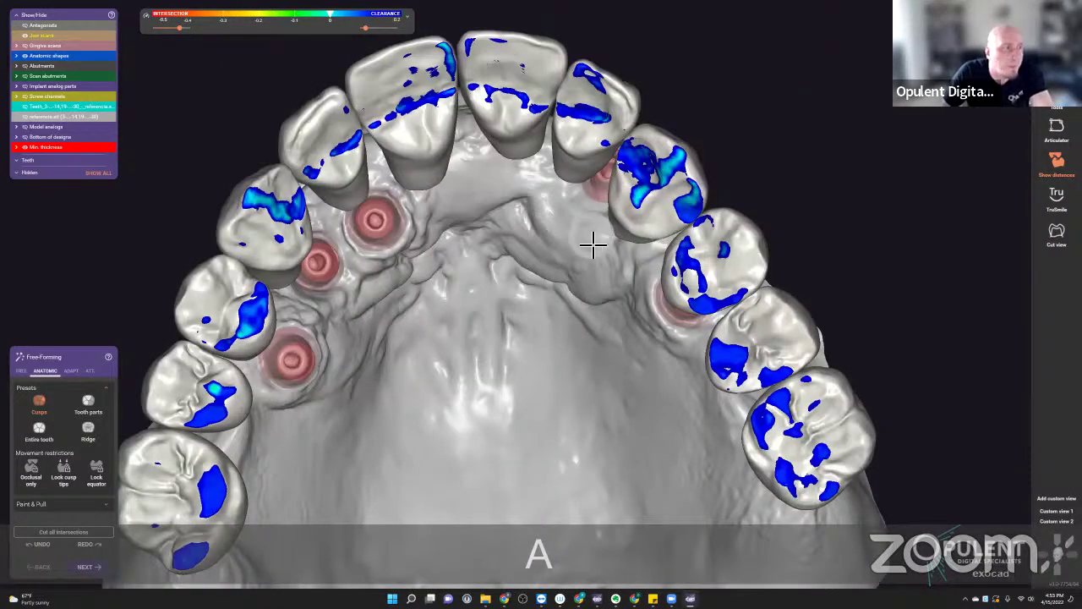
scroll(519, 301, "down", 3)
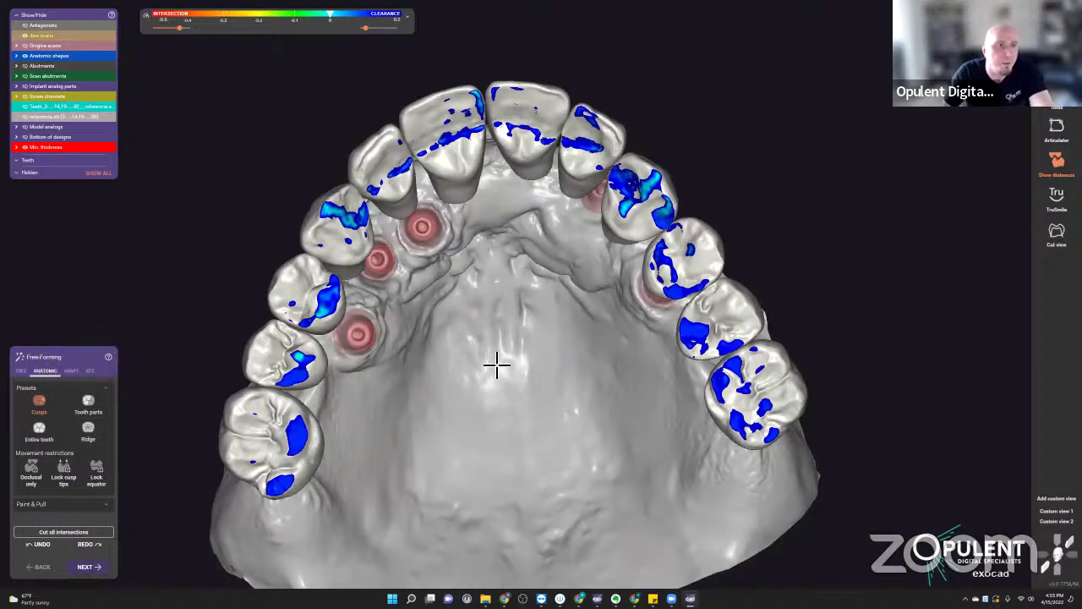
scroll(496, 365, "down", 2)
key("f")
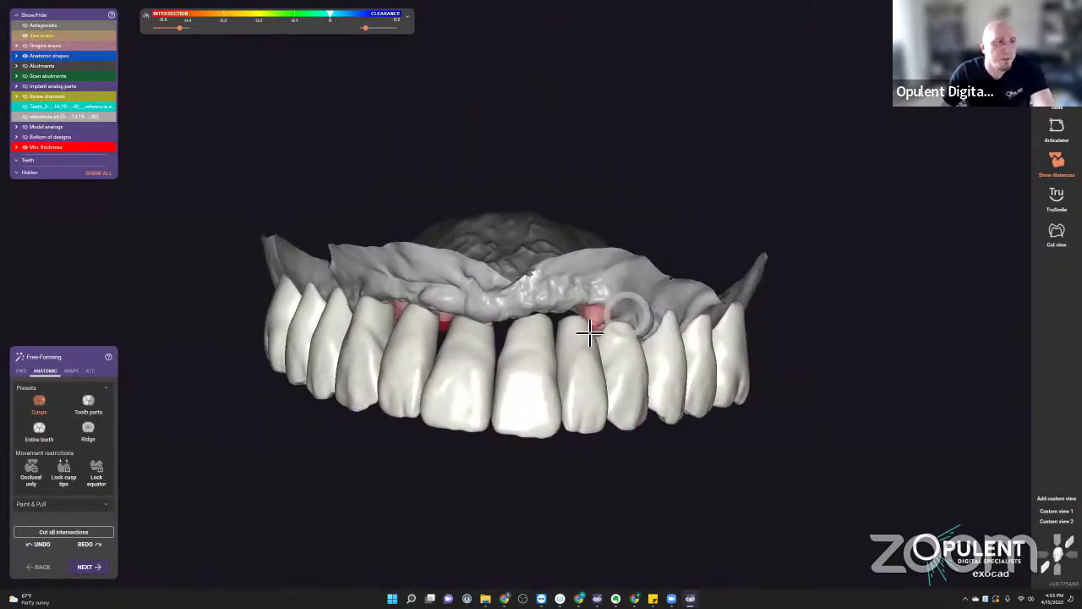
right_click_drag(580, 331, 652, 350)
scroll(677, 372, "up", 5)
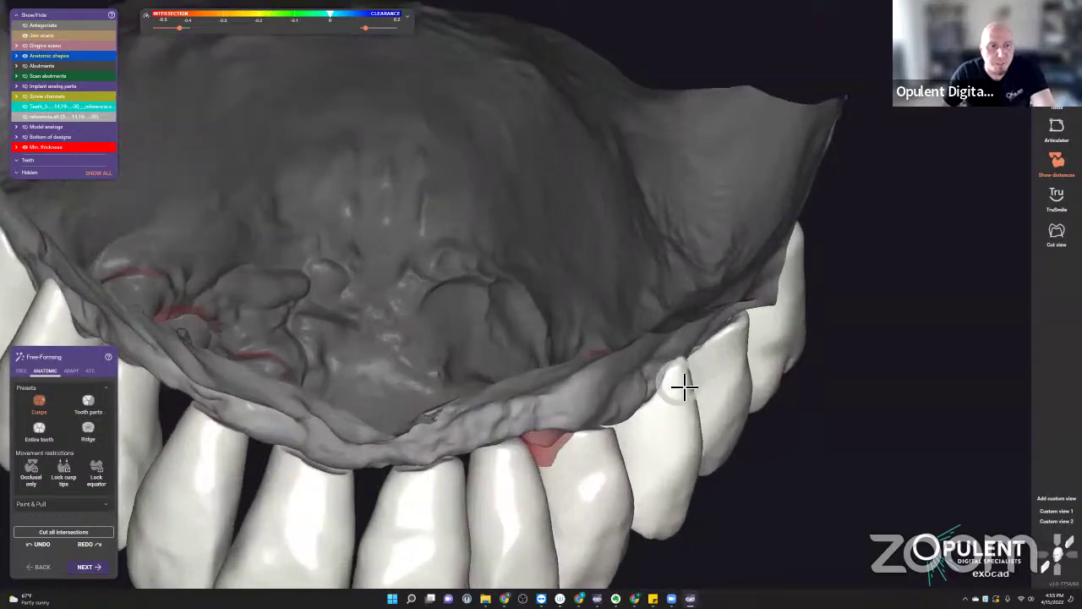
- Reshape part of a back tooth's surface with the Tooth parts preset
left_click(89, 403)
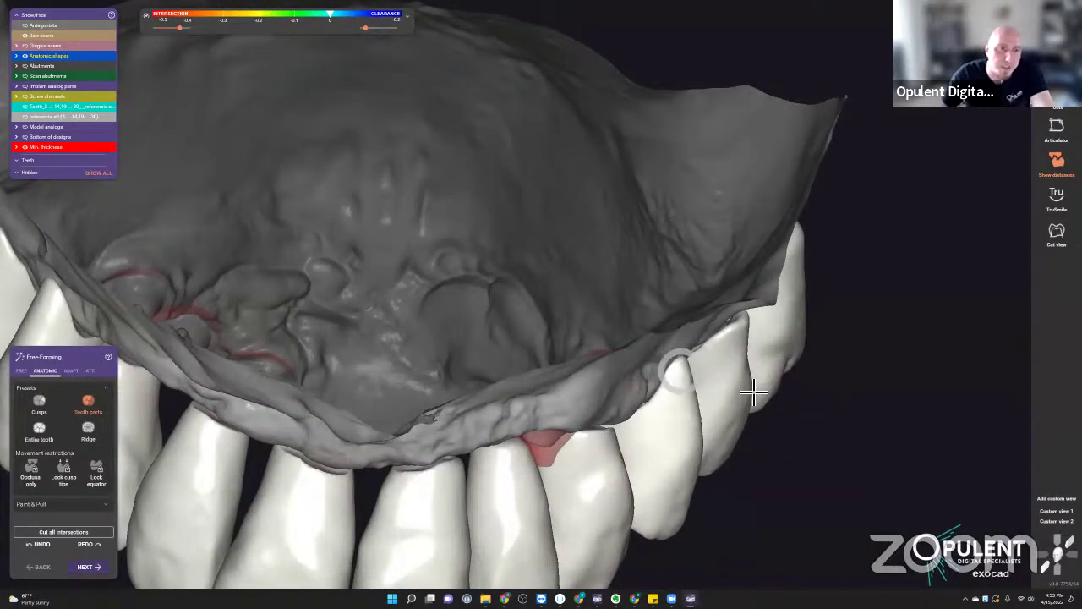
right_click_drag(753, 386, 751, 386)
middle_click(719, 182, "shift")
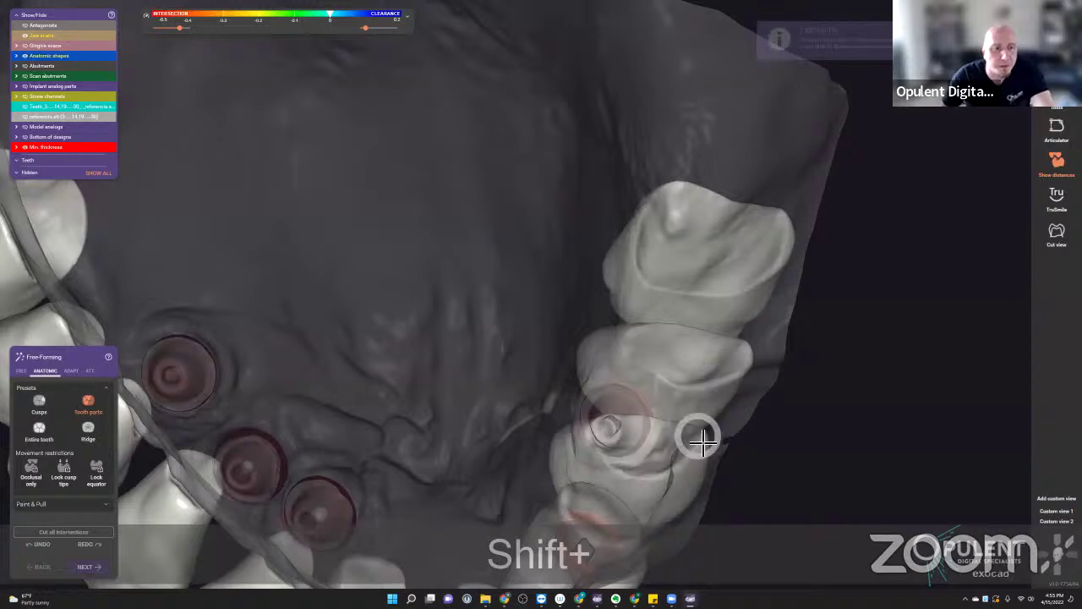
left_click_drag(693, 442, 676, 442)
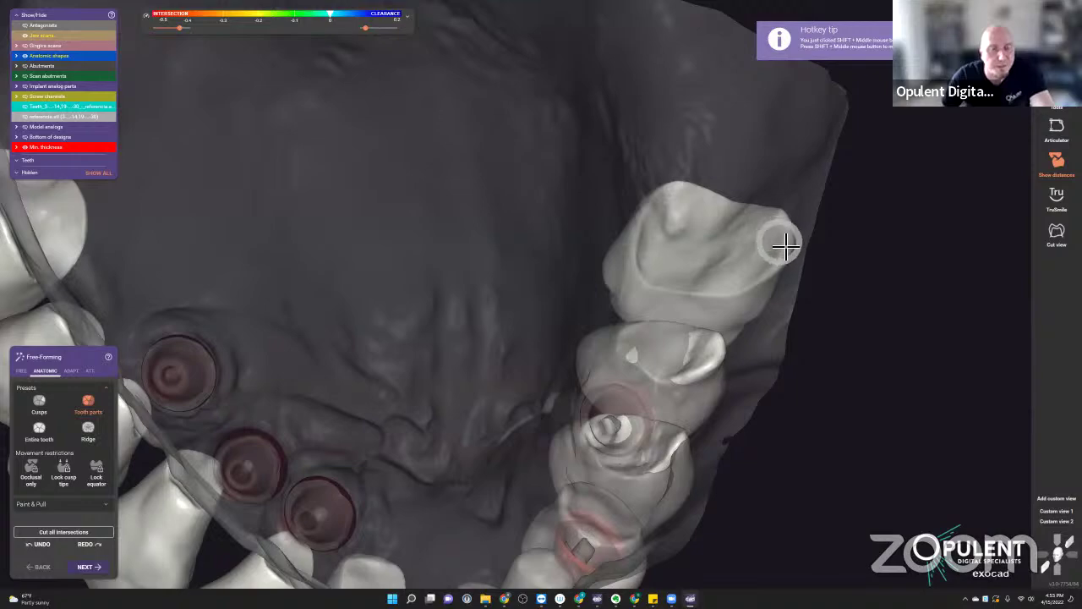
- Orbit and zoom around the upper arch to inspect the anterior teeth and implants
right_click_drag(730, 244, 527, 285)
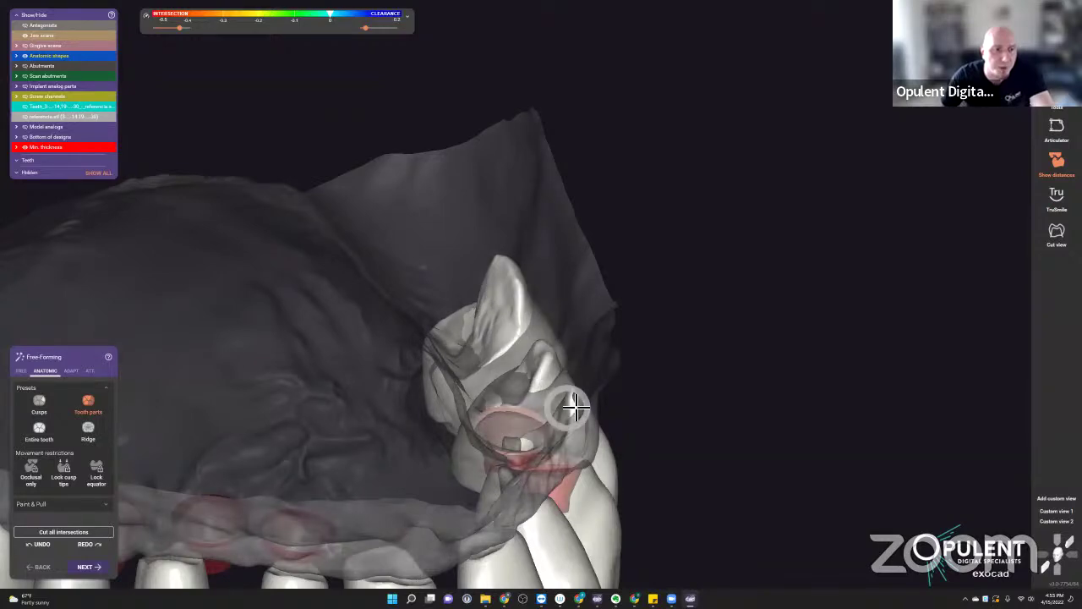
right_click_drag(567, 411, 563, 437)
right_click_drag(495, 346, 211, 277)
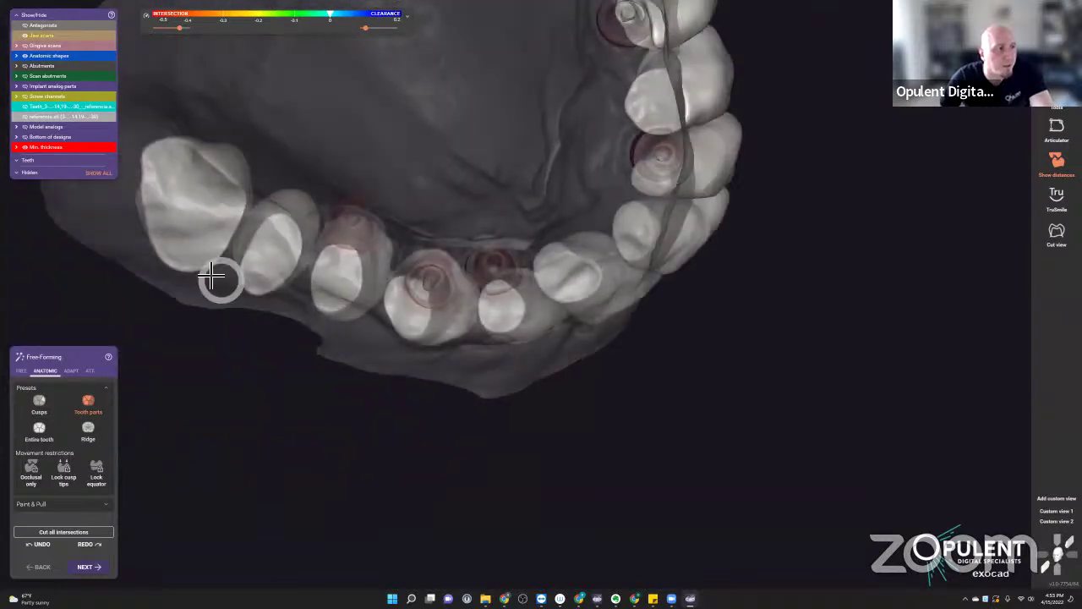
scroll(195, 267, "up", 3)
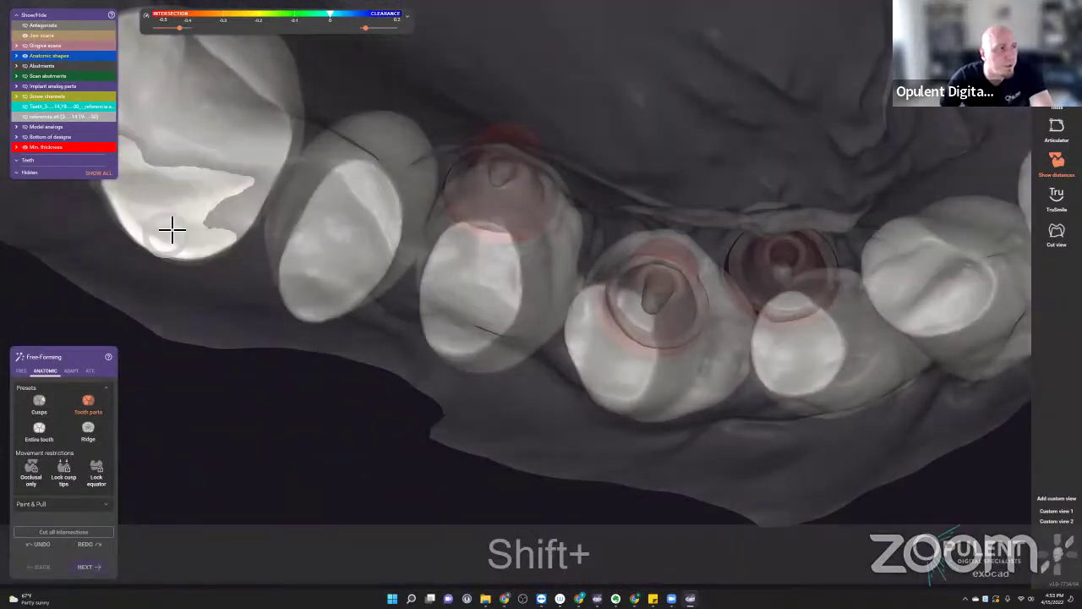
right_click_drag(174, 217, 581, 324)
scroll(581, 324, "down", 3)
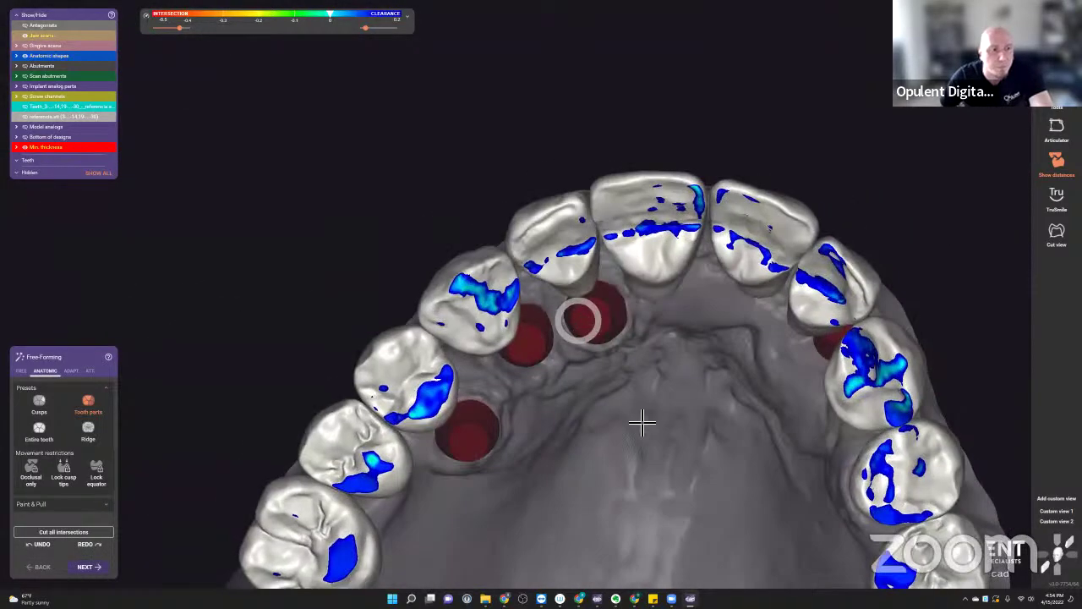
middle_click_drag(773, 536, 783, 522)
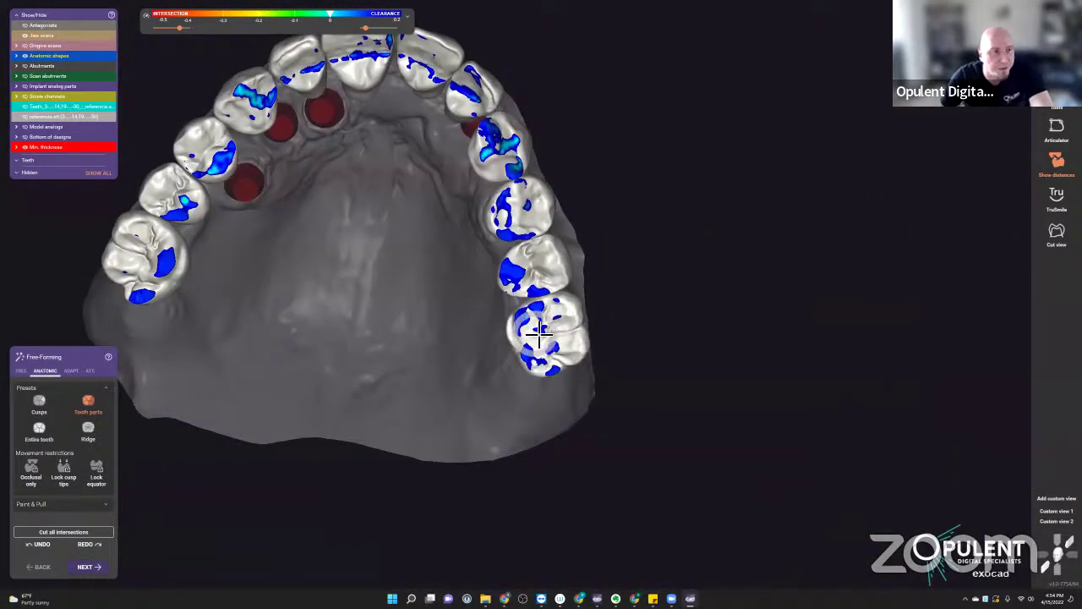
scroll(549, 338, "up", 3)
scroll(546, 338, "down", 5)
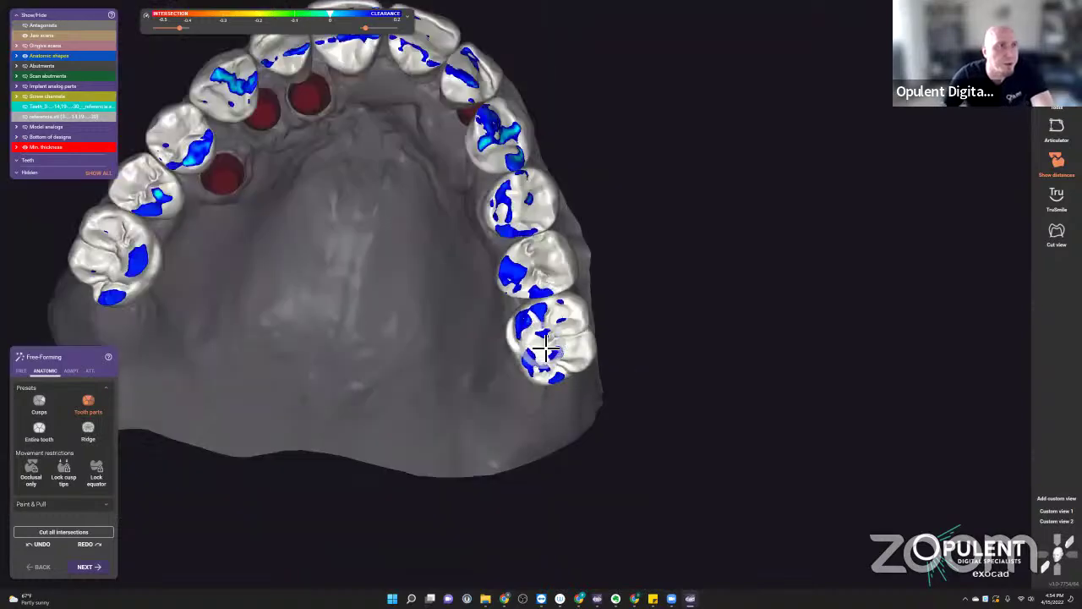
right_click_drag(541, 334, 517, 311)
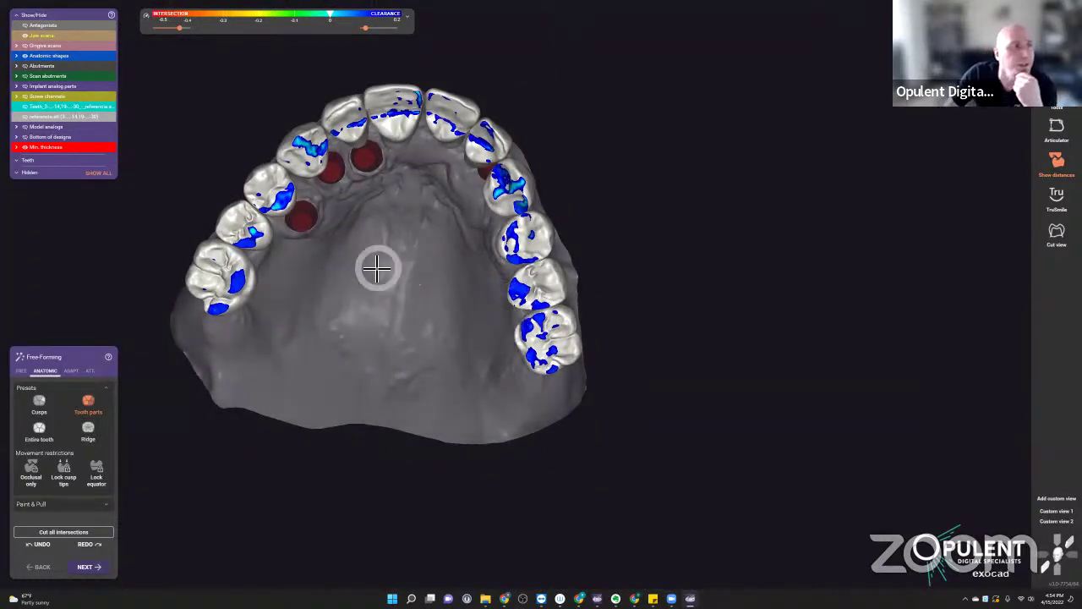
right_click_drag(380, 293, 392, 290)
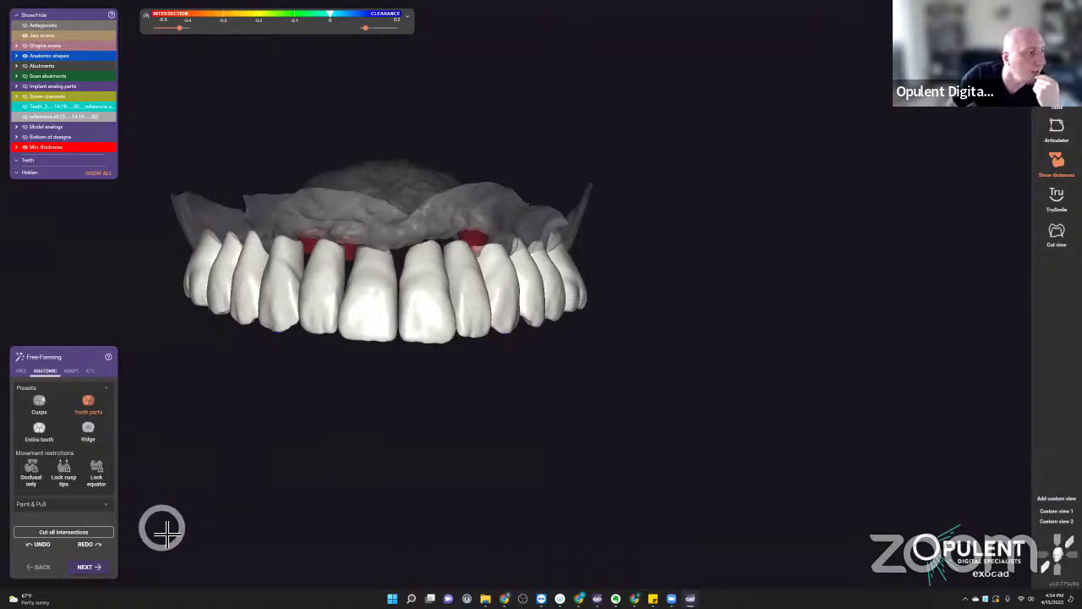
- Advance to Anatomic Reduction and set the cutback library to Don't use (normal reduction)
left_click(110, 568)
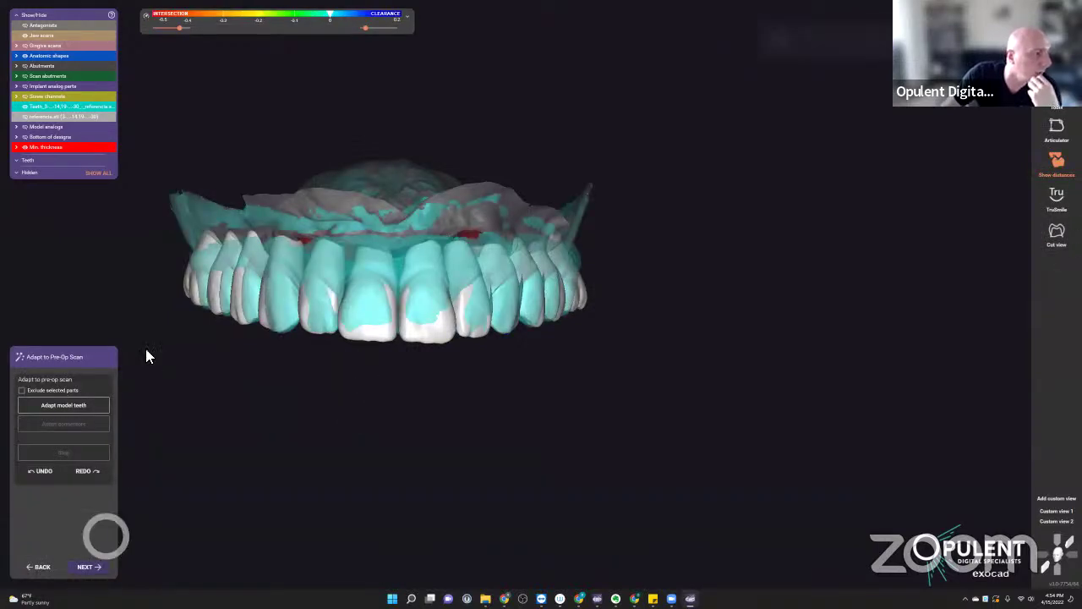
left_click(87, 567)
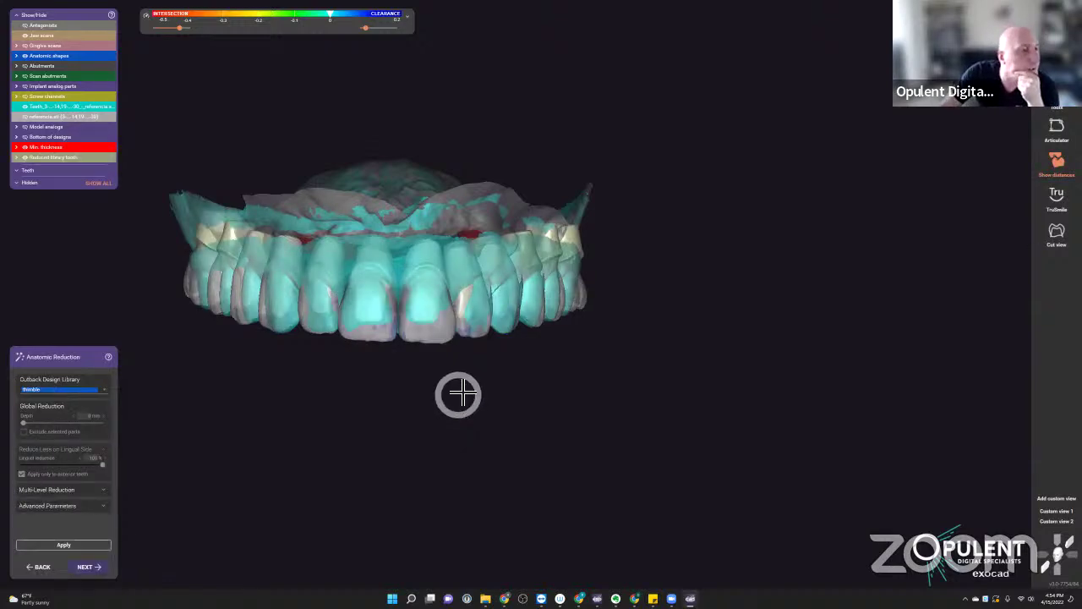
left_click(105, 390)
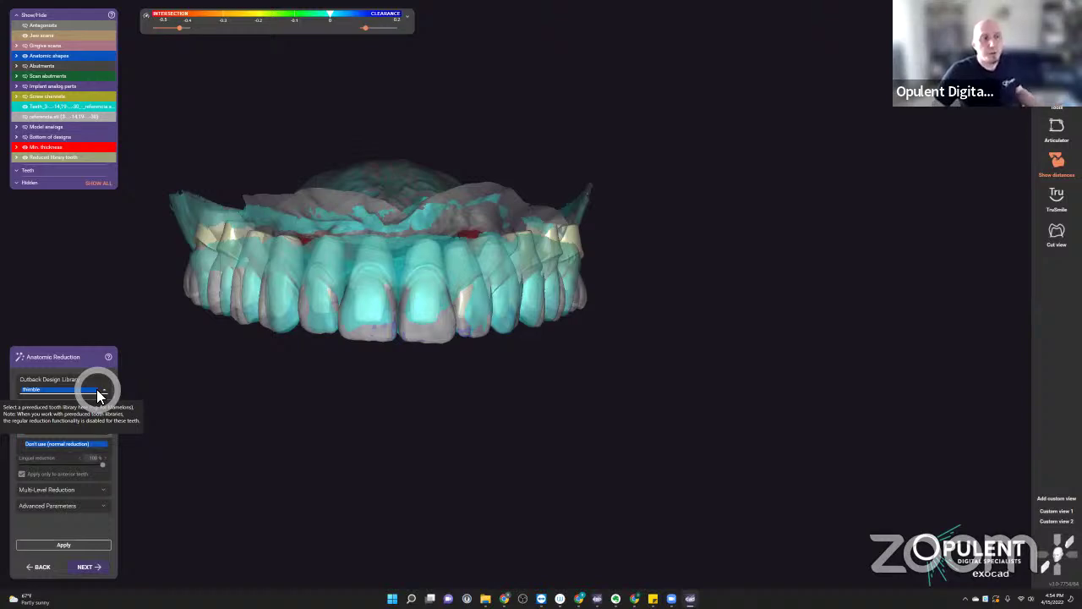
left_click(104, 390)
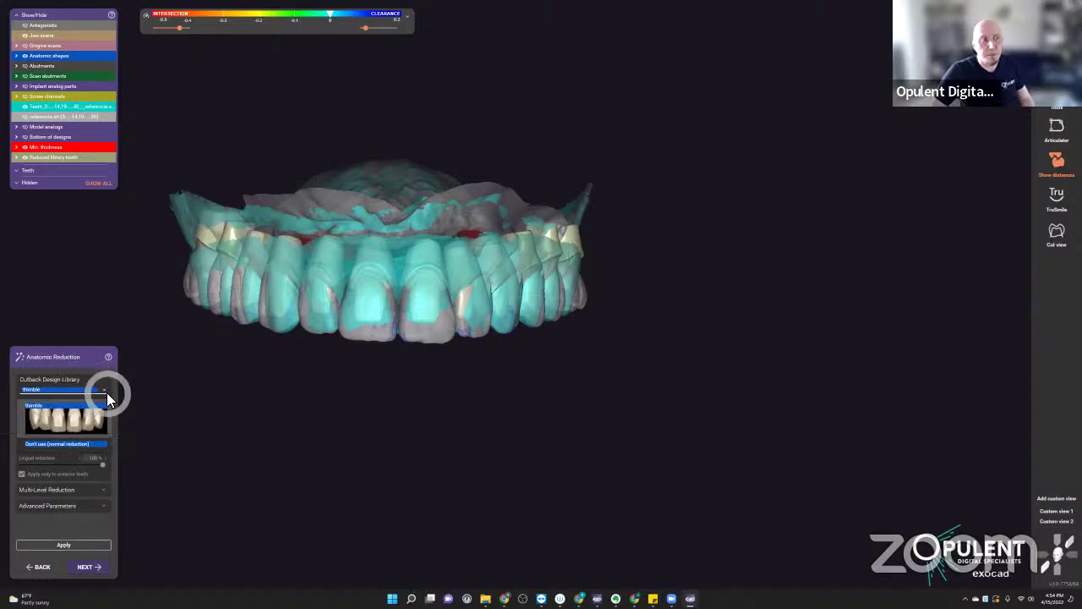
left_click(254, 430)
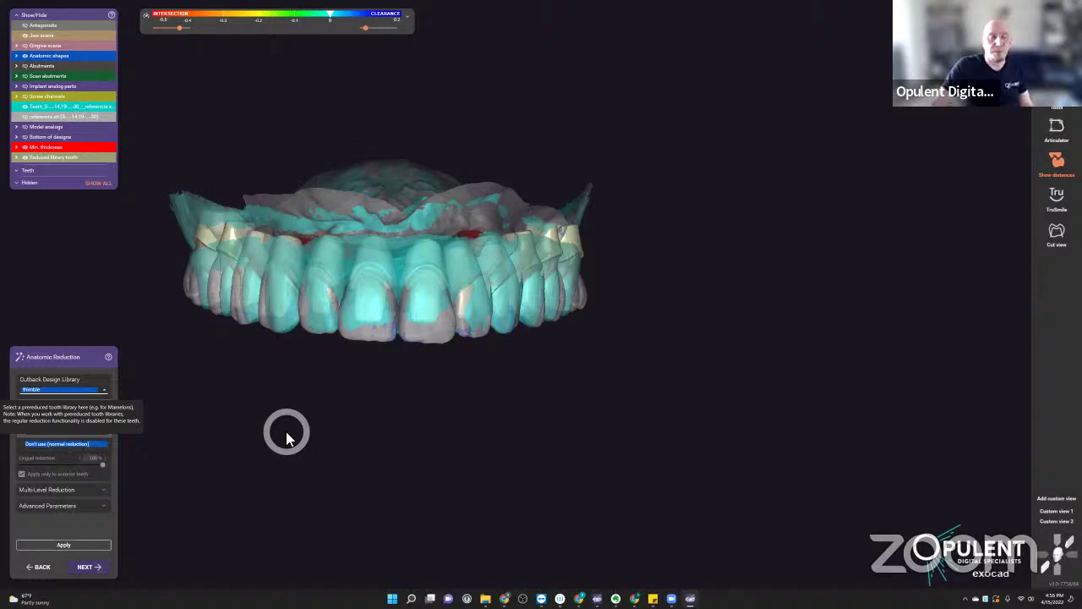
left_click(85, 388)
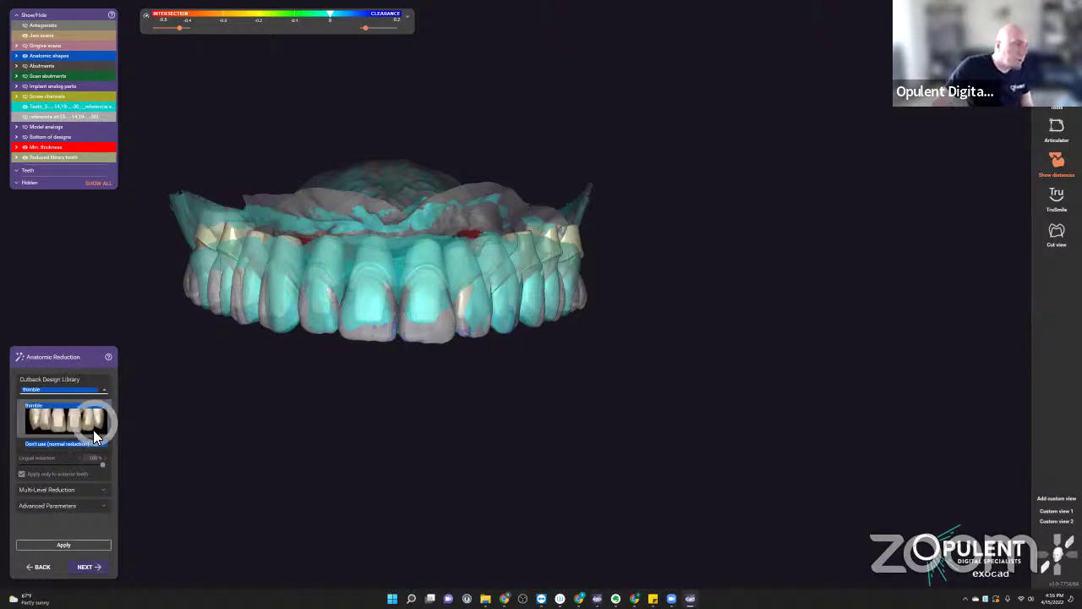
left_click(46, 444)
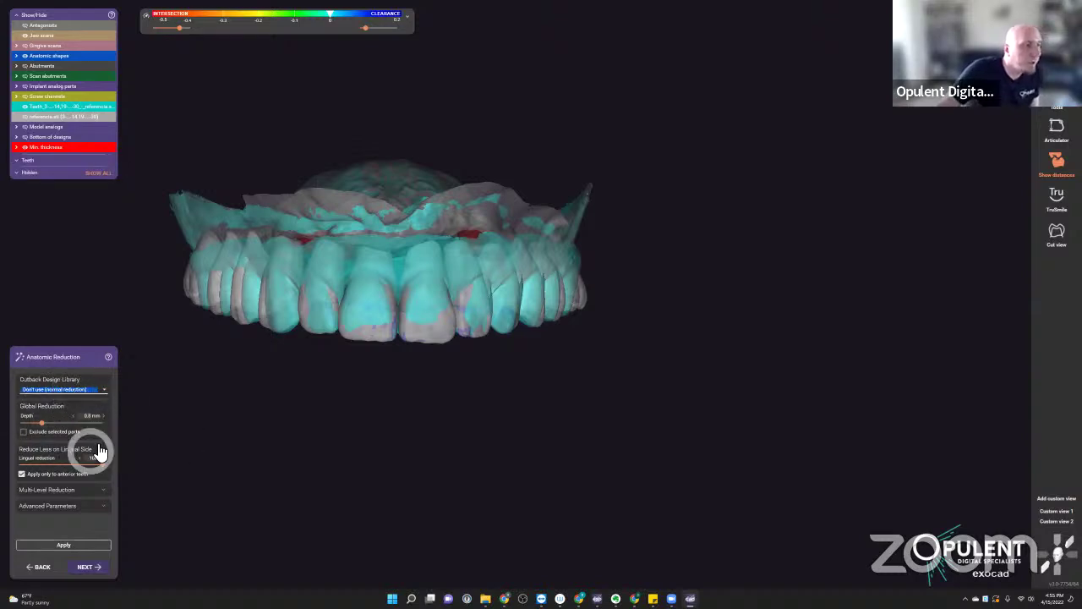
- Check Exclude selected parts and hide the distance colour map on the teeth
left_click(24, 432)
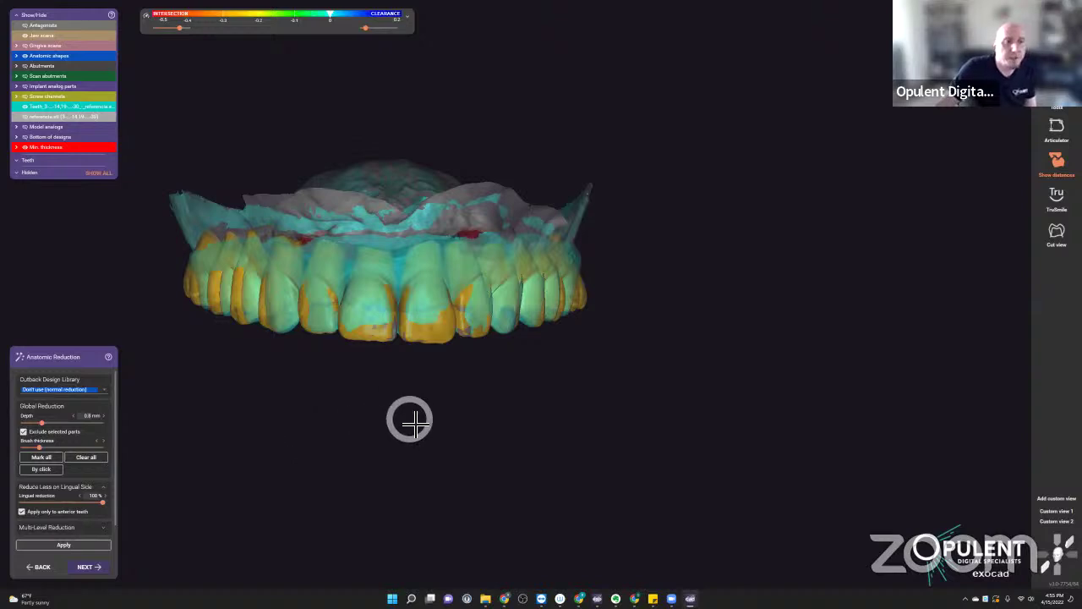
double_click(435, 326)
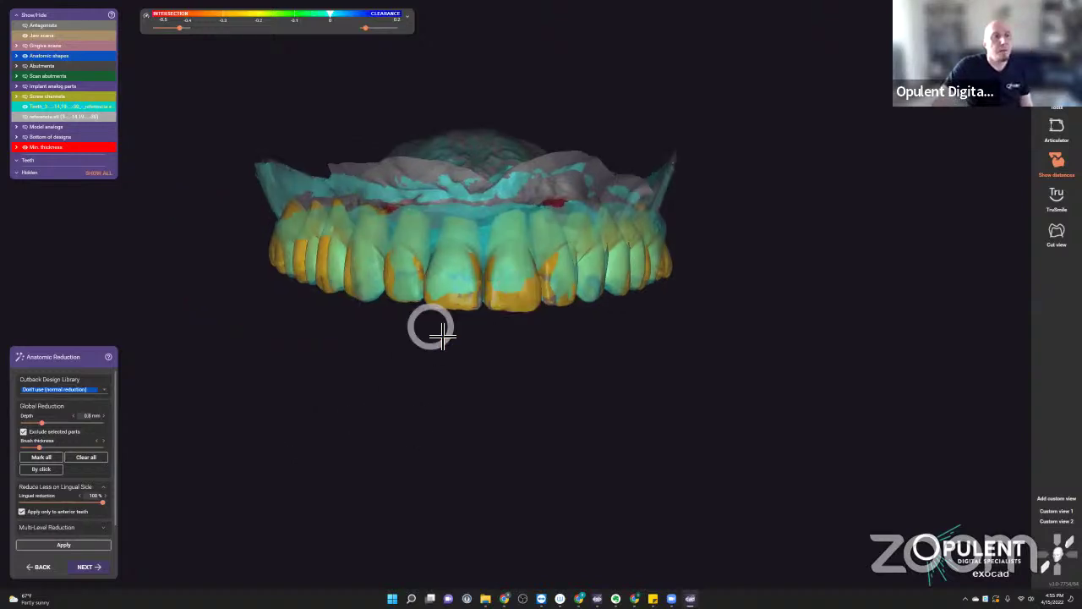
key("p")
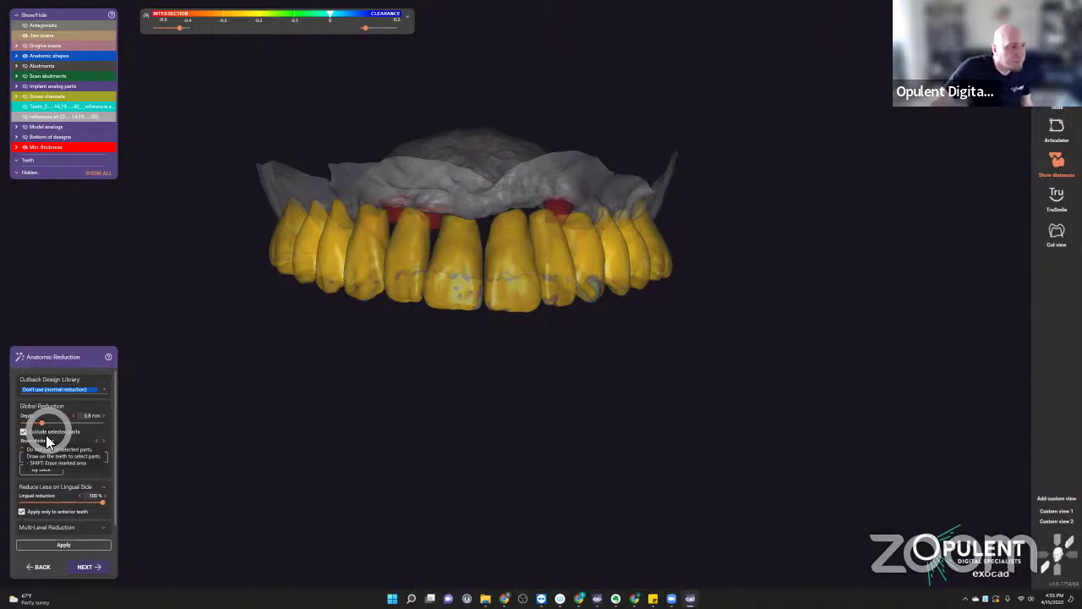
- Paint incisal cutback bands and vertical fingers on both central incisors
left_click(53, 461)
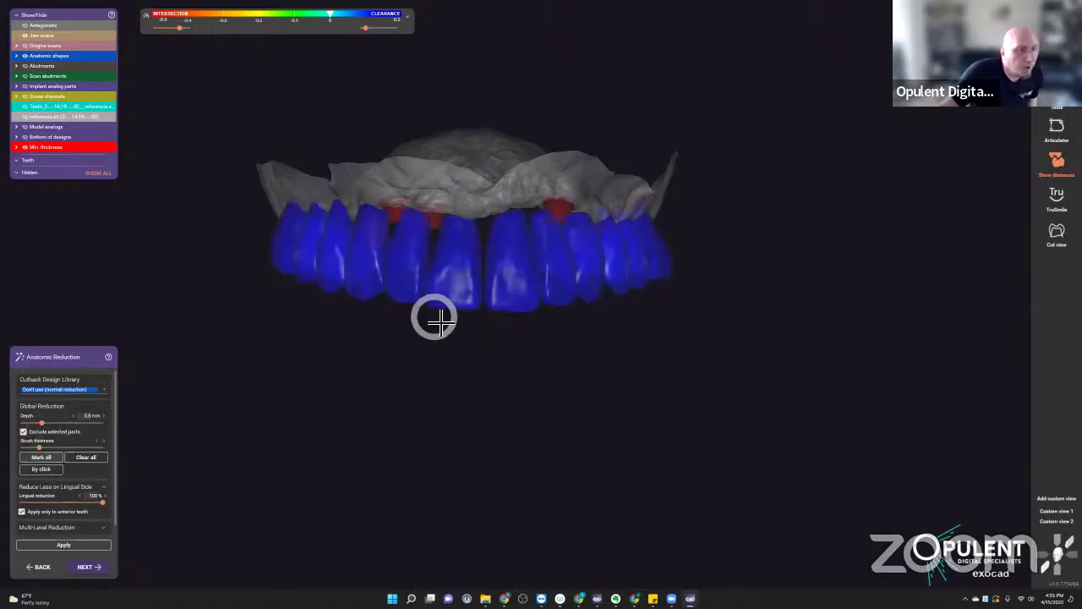
scroll(454, 292, "up", 5)
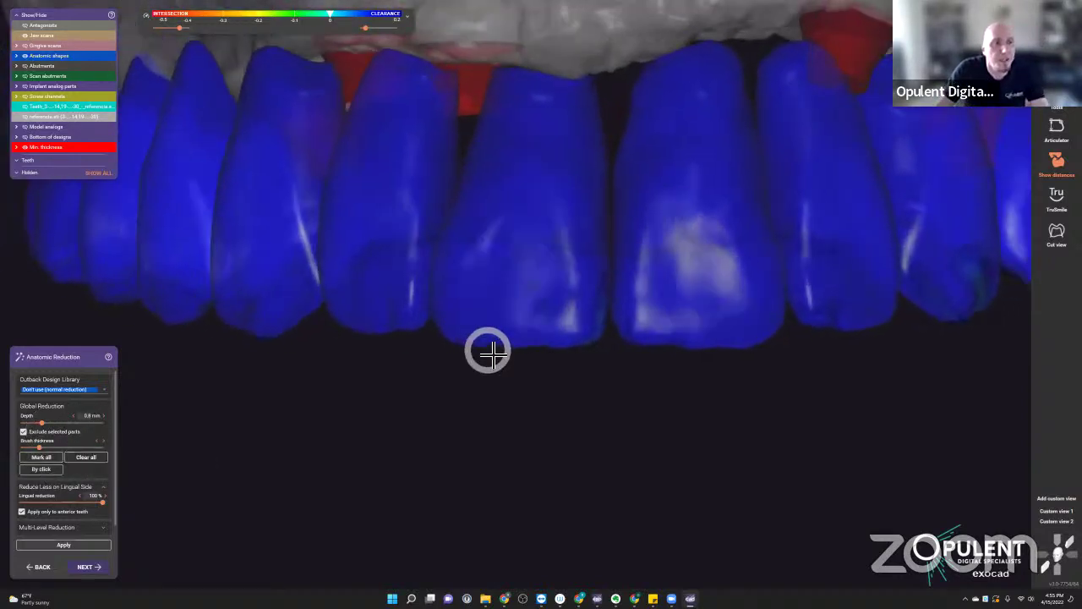
left_click(491, 331)
right_click(589, 278, "shift")
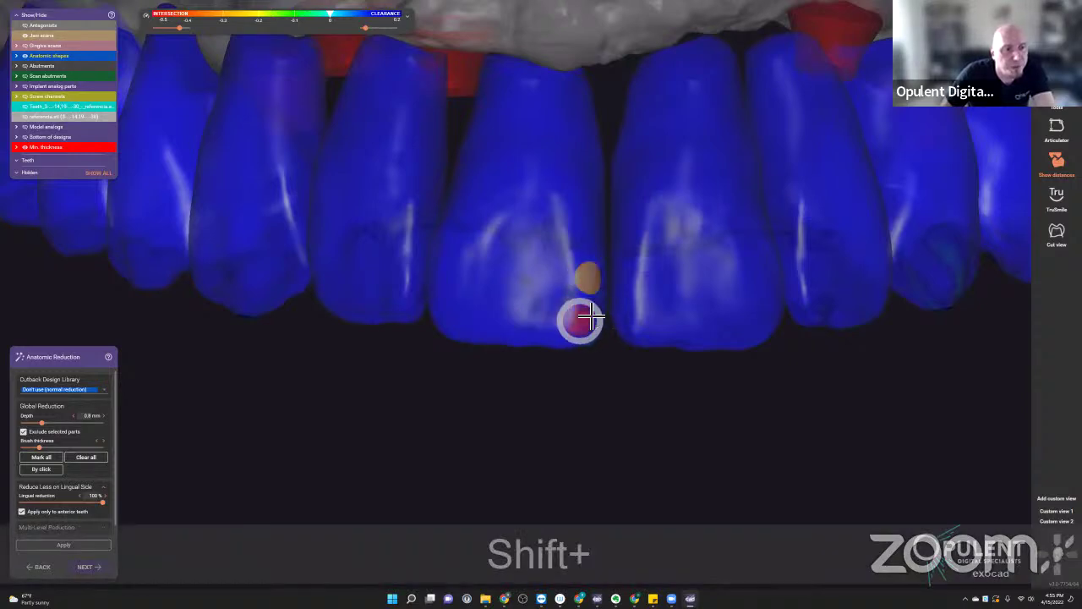
mouse_move(589, 317)
right_mouse_down("shift")
mouse_move(584, 299)
mouse_move(563, 327)
mouse_move(477, 330)
mouse_move(456, 319)
mouse_move(442, 265)
mouse_move(467, 192)
right_mouse_up("shift")
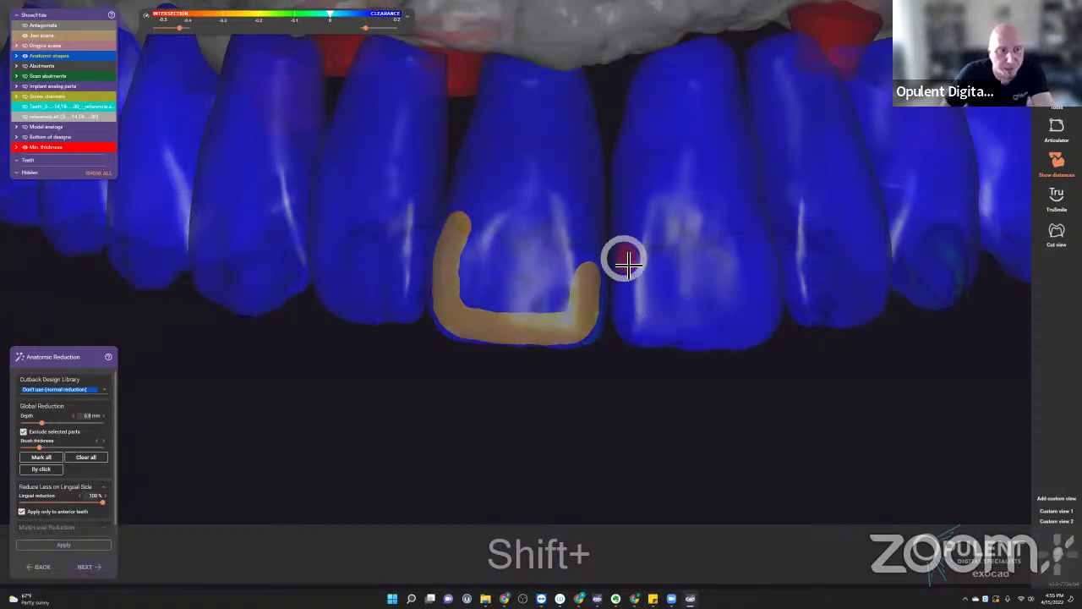
mouse_move(626, 264)
right_mouse_down("shift")
mouse_move(634, 321)
mouse_move(757, 331)
mouse_move(768, 291)
mouse_move(758, 241)
mouse_move(743, 287)
right_mouse_up("shift")
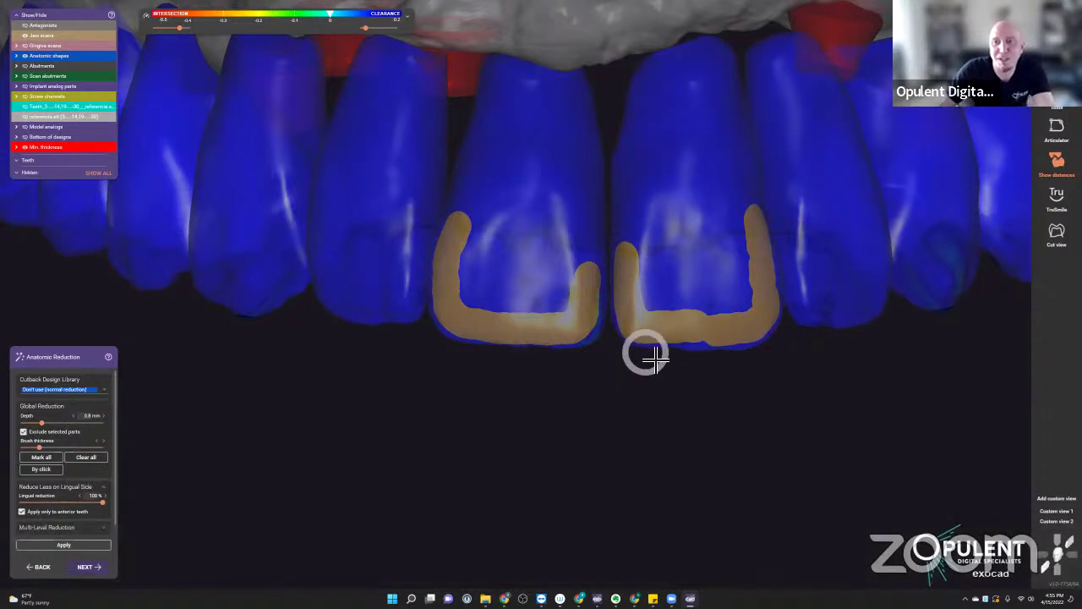
right_click_drag(652, 356, 693, 295)
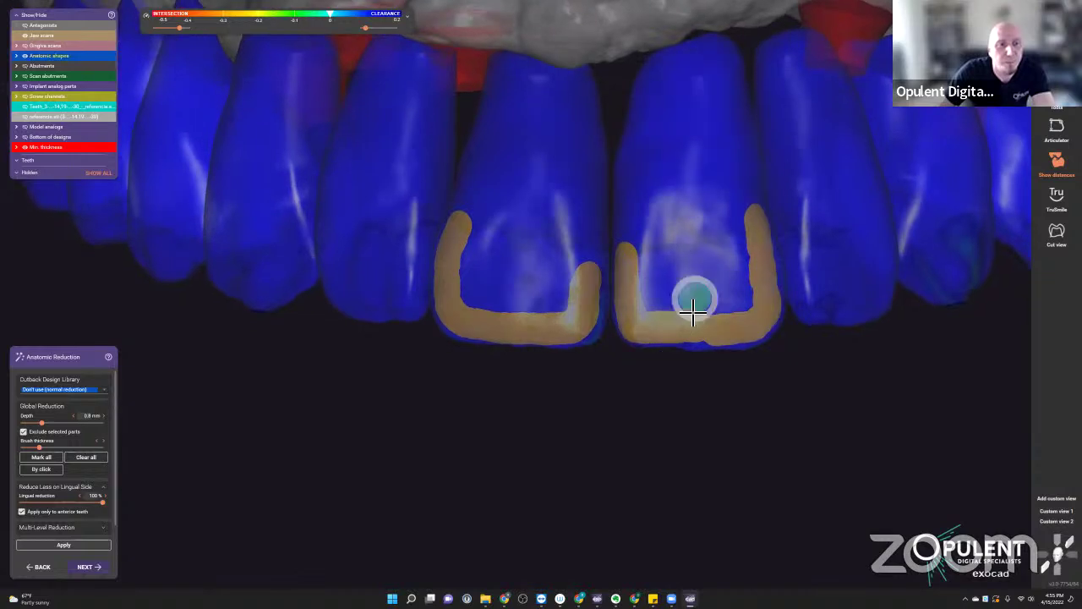
mouse_move(685, 321)
left_mouse_down("shift")
mouse_move(679, 240)
mouse_move(677, 319)
left_mouse_up("shift")
mouse_move(677, 277)
left_mouse_down("shift")
mouse_move(665, 331)
mouse_move(673, 283)
mouse_move(697, 326)
mouse_move(680, 256)
mouse_move(699, 317)
mouse_move(748, 264)
mouse_move(723, 328)
mouse_move(753, 330)
mouse_move(733, 277)
mouse_move(720, 327)
mouse_move(723, 203)
left_mouse_up("shift")
mouse_move(569, 332)
left_mouse_down("shift")
mouse_move(533, 311)
mouse_move(541, 252)
mouse_move(554, 291)
mouse_move(541, 253)
mouse_move(509, 321)
mouse_move(498, 284)
mouse_move(501, 326)
left_mouse_up("shift")
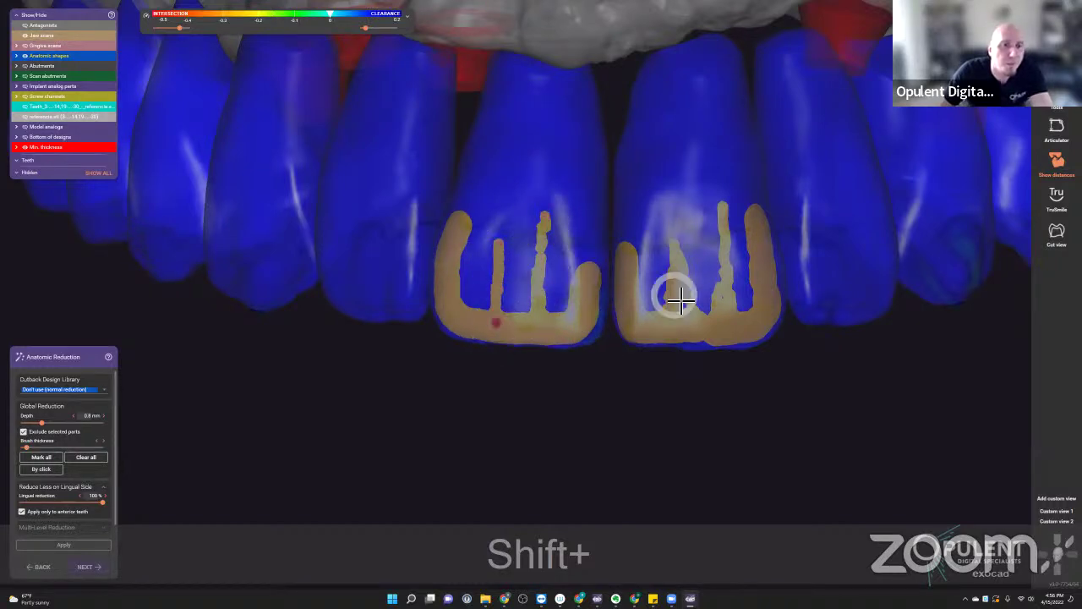
scroll(674, 304, "down", 1)
scroll(592, 313, "down", 1)
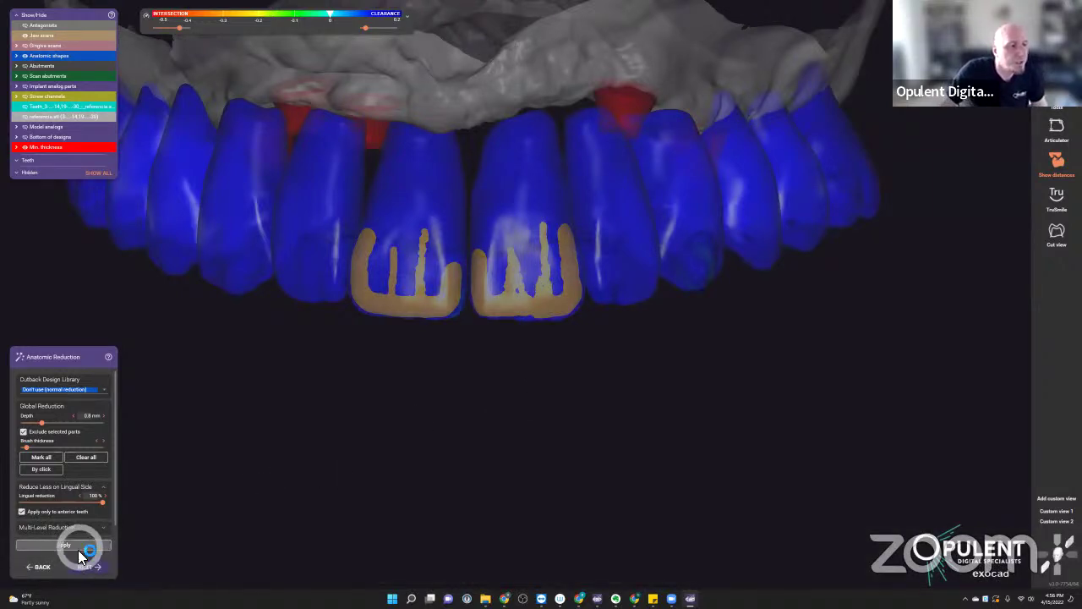
- Apply the anatomic reduction and lower the cutback depth to 0.4 mm
left_click(78, 550)
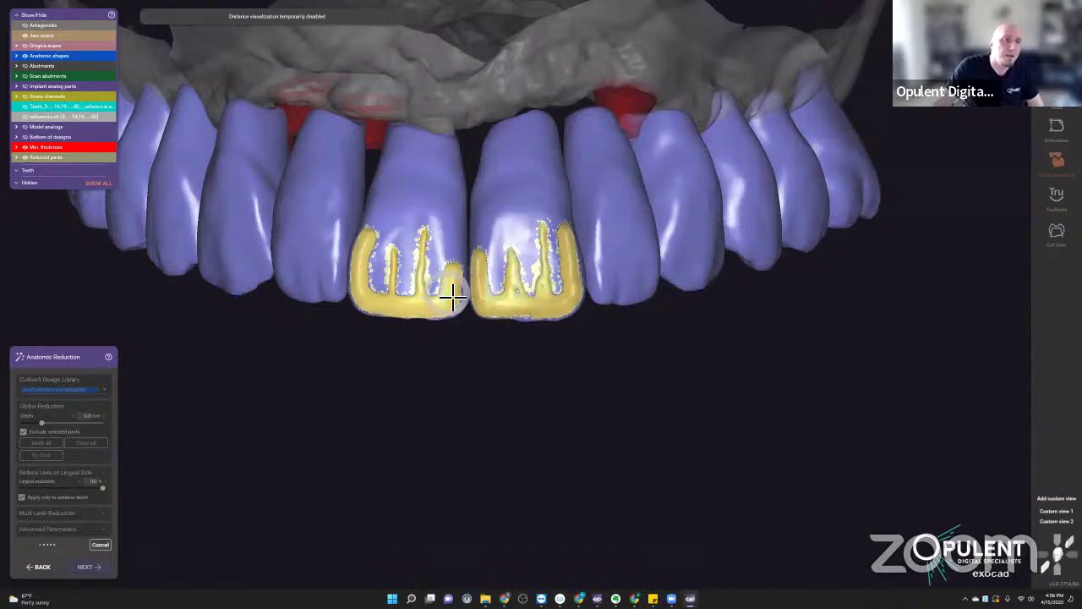
scroll(430, 313, "up", 3)
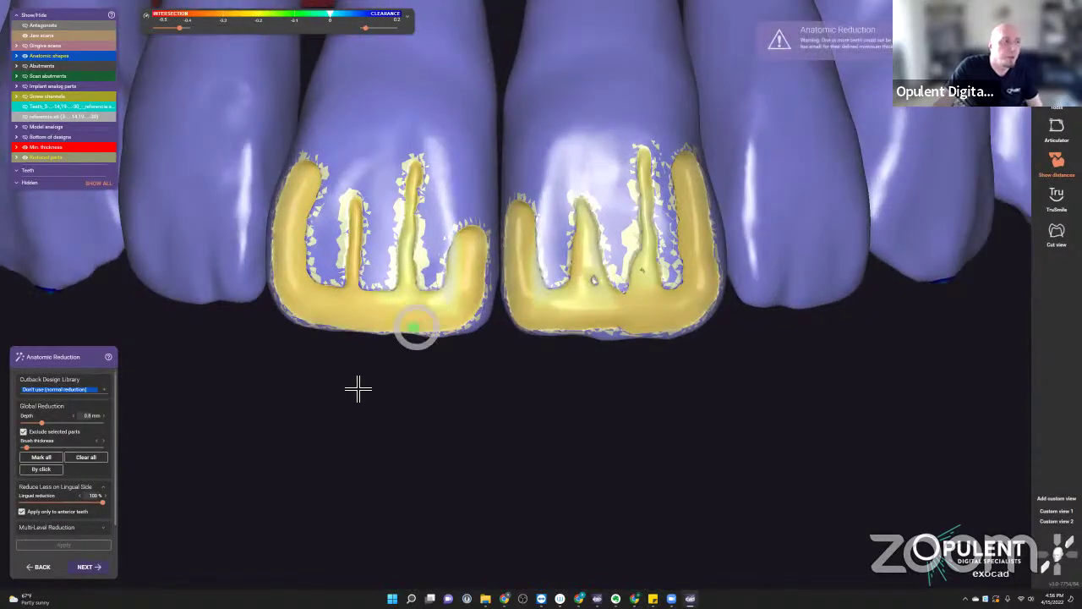
left_click(74, 416)
left_click(75, 420)
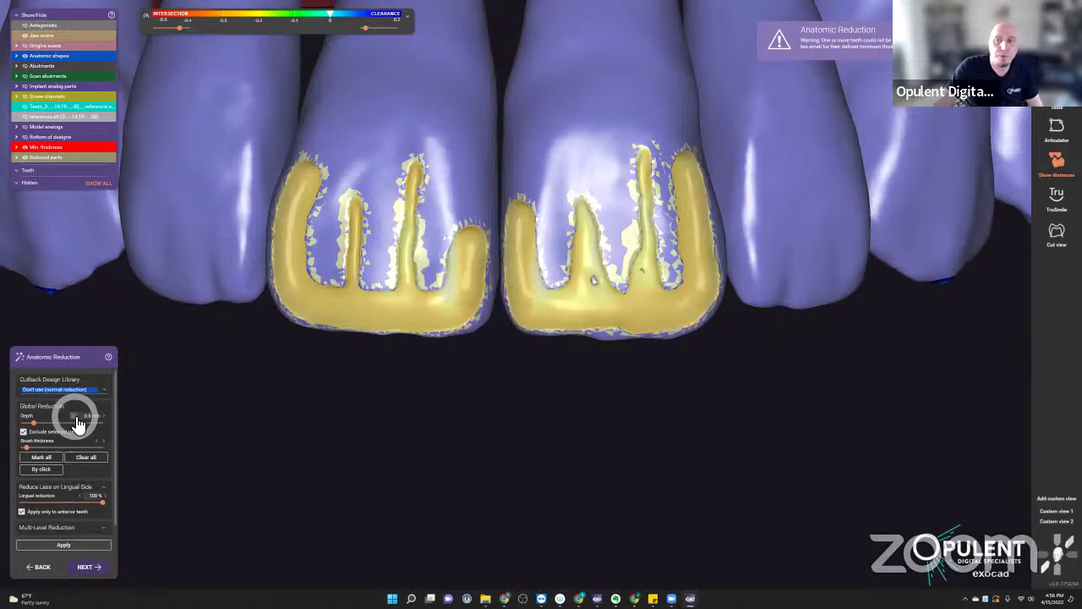
left_click(75, 421)
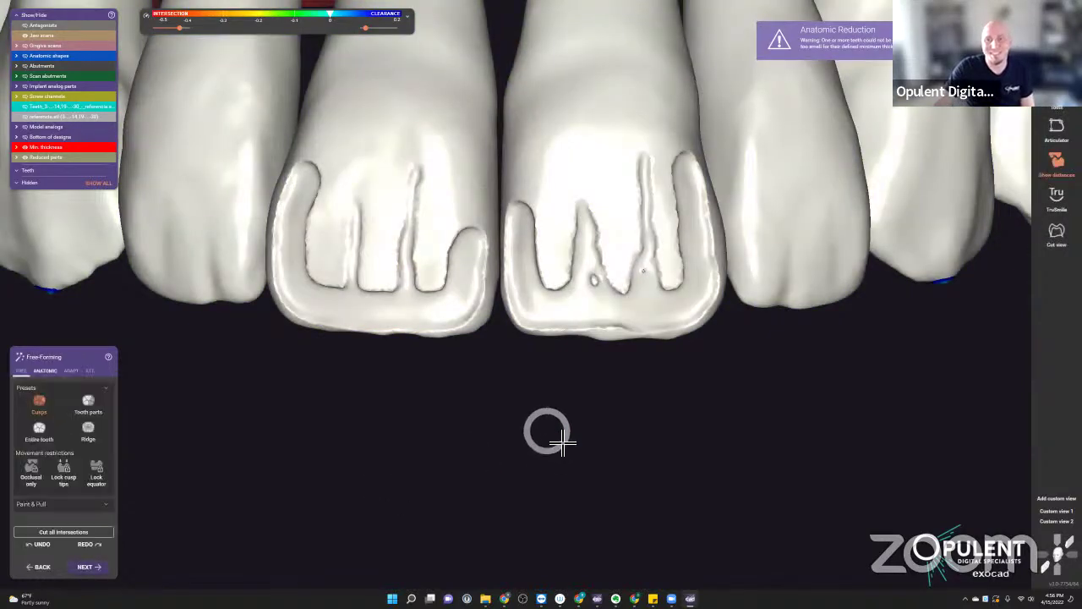
- Switch to FREE add/remove sculpting with the pen-shaped brush
scroll(568, 440, "down", 5)
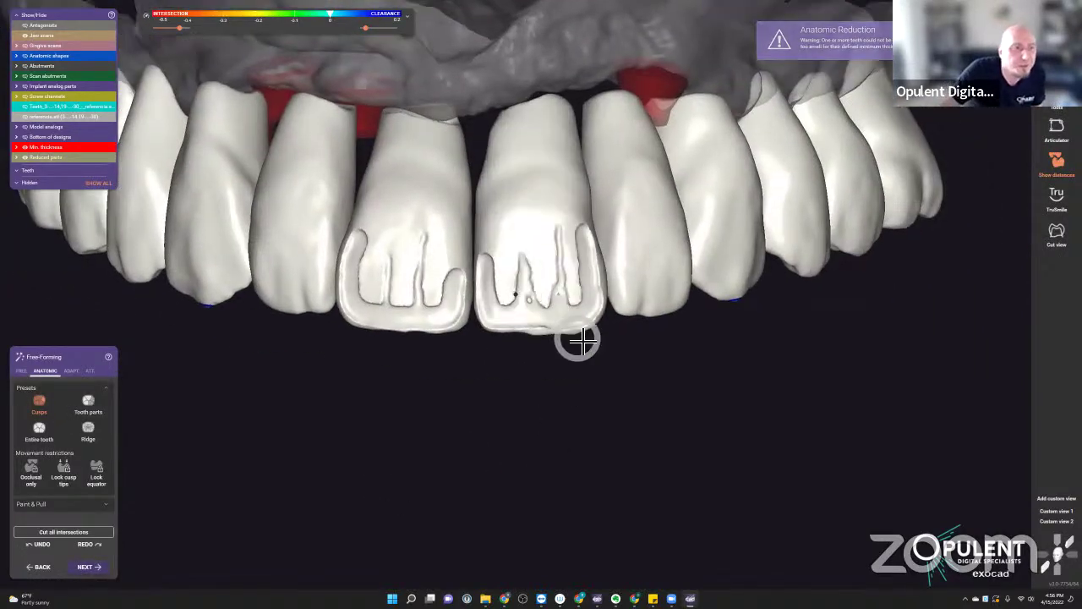
right_click_drag(582, 340, 580, 336)
scroll(623, 334, "up", 3)
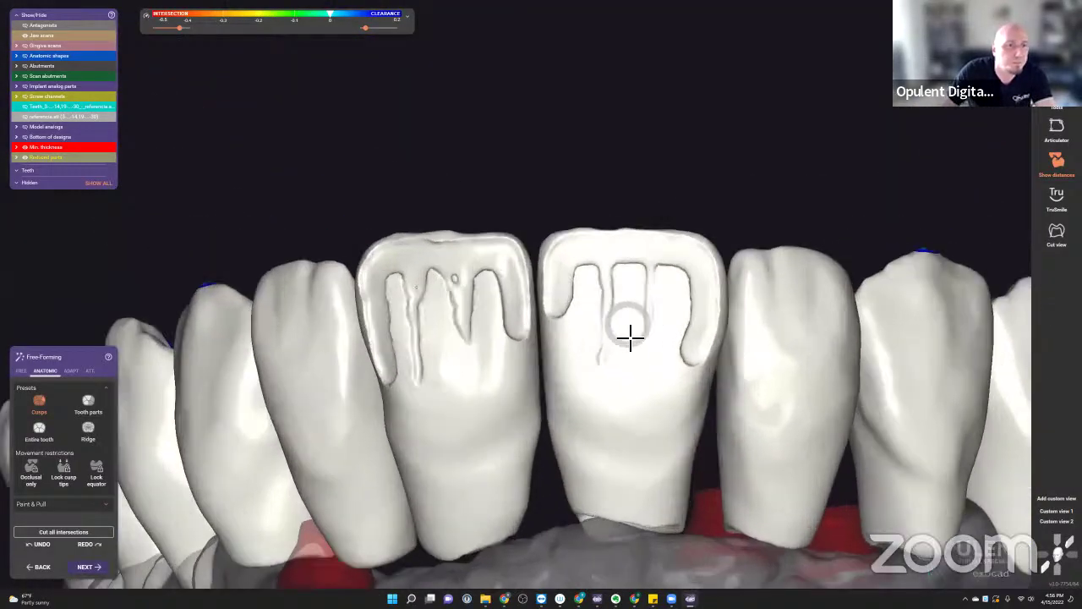
left_click(21, 371)
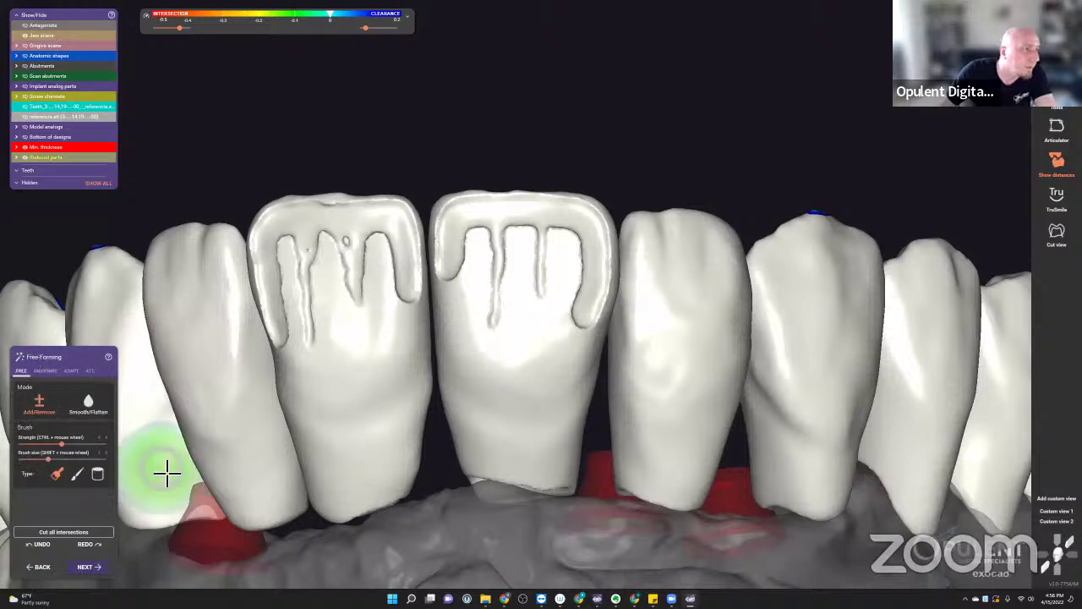
left_click(78, 474)
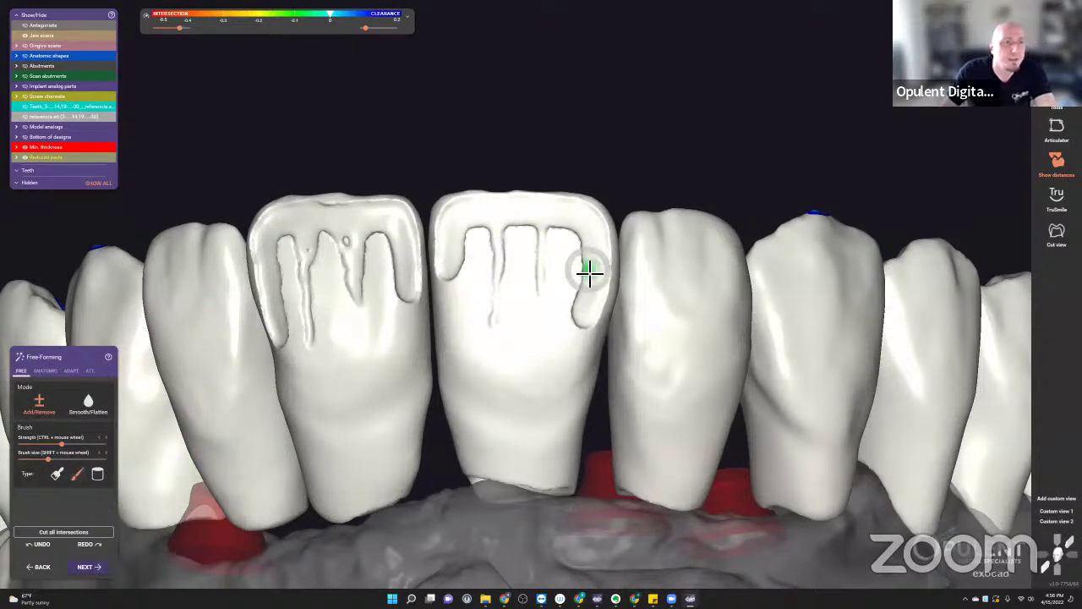
- Sculpt along the right incisor's cutback edge, then bring up the additional tools list
scroll(592, 267, "up", 3)
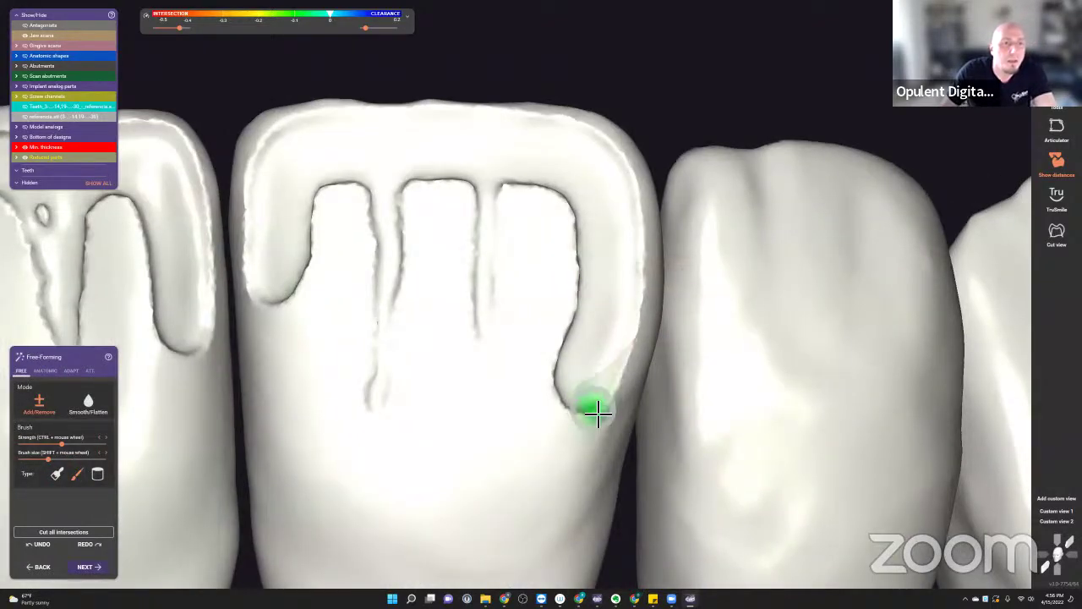
mouse_move(592, 411)
left_mouse_down("ctrl+shift")
mouse_move(646, 285)
mouse_move(629, 221)
mouse_move(626, 357)
mouse_move(642, 243)
mouse_move(633, 194)
mouse_move(605, 151)
mouse_move(572, 148)
mouse_move(593, 217)
mouse_move(610, 232)
mouse_move(642, 221)
mouse_move(598, 133)
mouse_move(570, 140)
mouse_move(592, 169)
left_mouse_up("ctrl+shift")
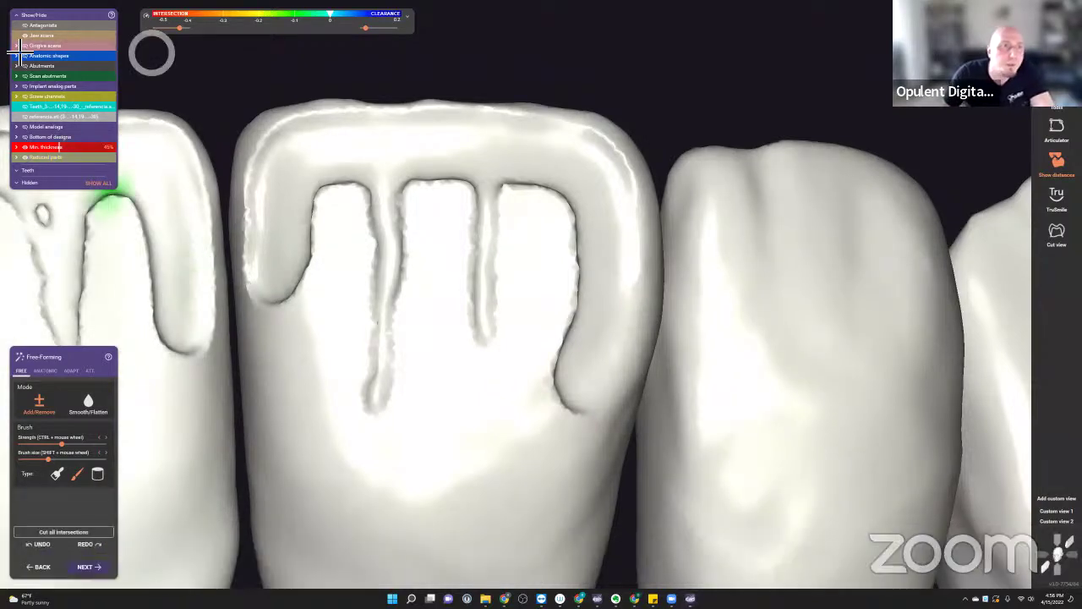
right_click_drag(569, 279, 993, 150)
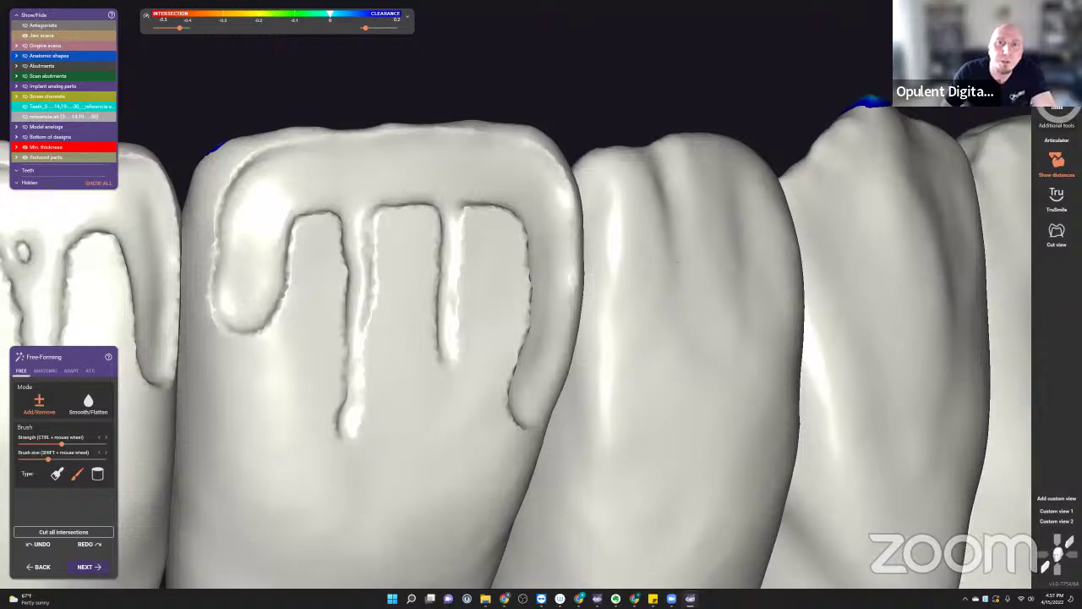
left_click(1057, 101)
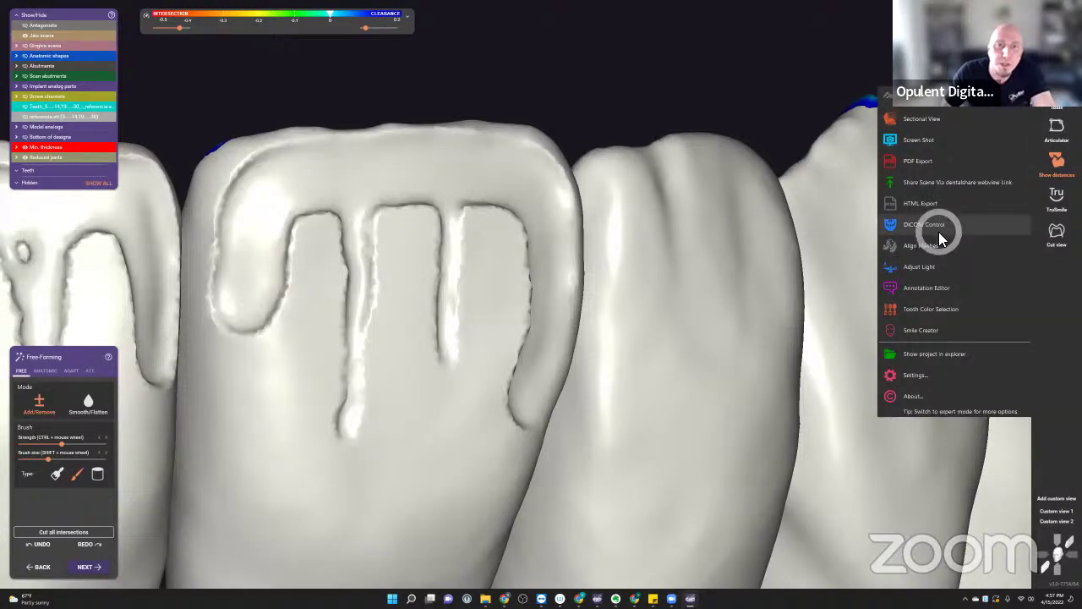
- Turn on Adjust Light and reshape the incisor's middle fissure with the Add/Remove brush
left_click(932, 265)
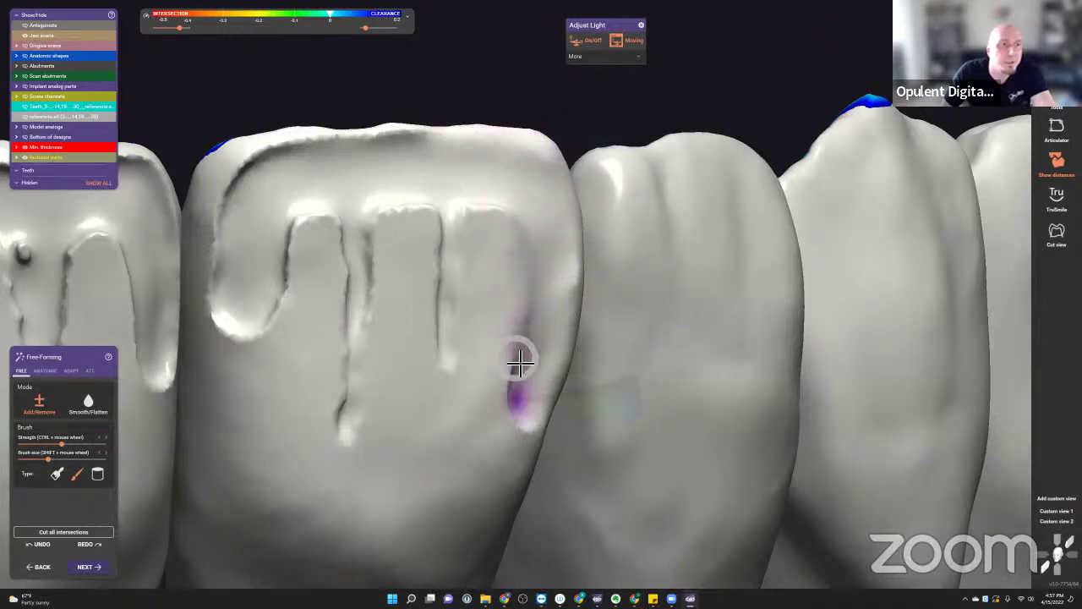
scroll(516, 329, "up", 3)
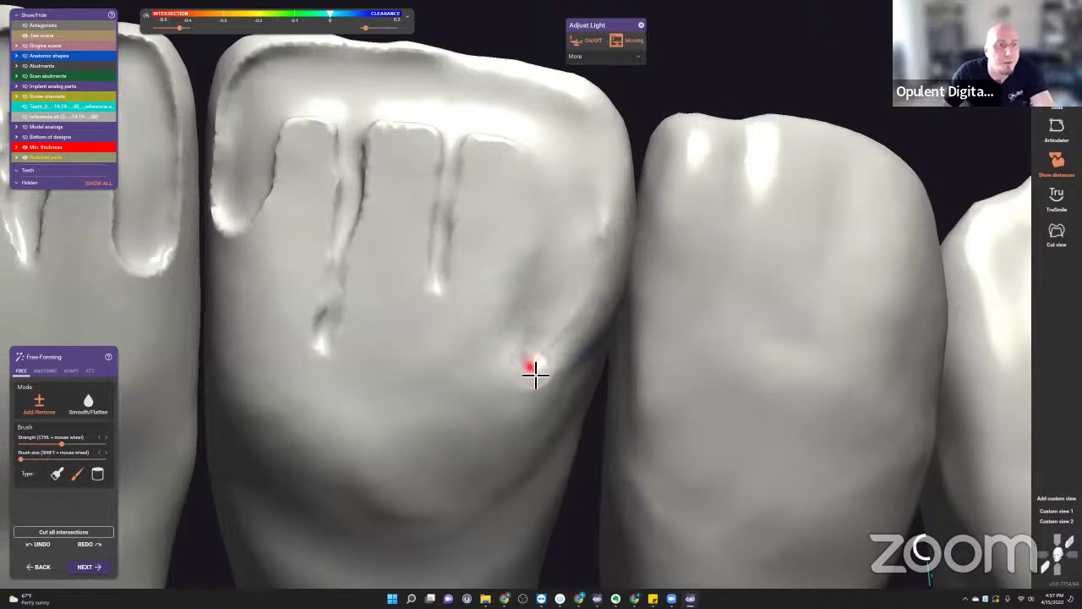
left_click_drag(515, 411, 534, 368)
left_click(579, 207)
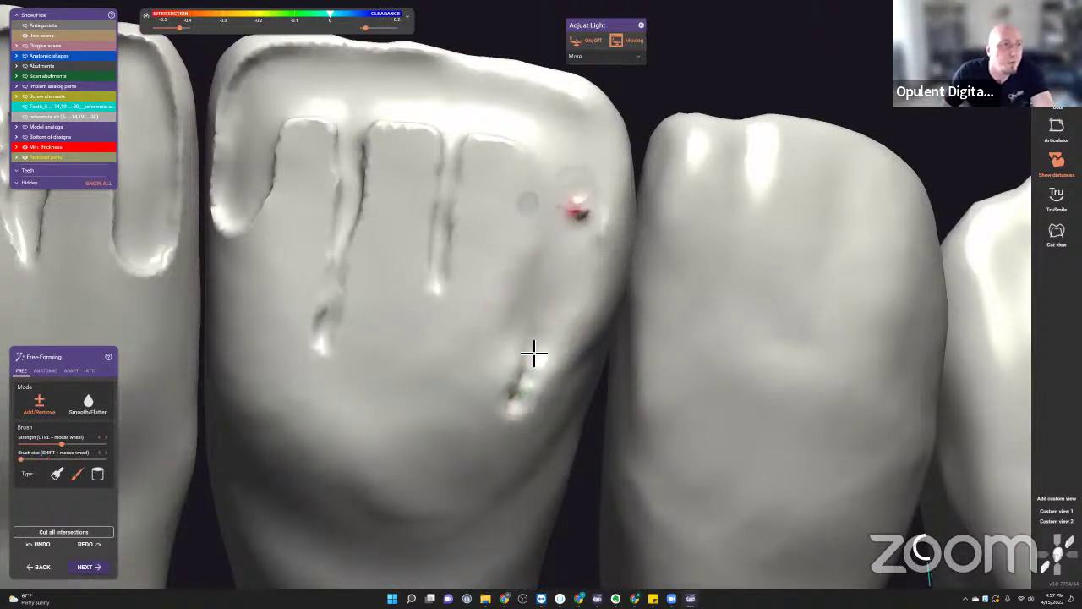
left_click_drag(457, 85, 444, 283)
mouse_move(449, 336)
left_mouse_down()
mouse_move(478, 137)
mouse_move(467, 174)
mouse_move(491, 134)
mouse_move(471, 181)
mouse_move(479, 134)
mouse_move(461, 236)
mouse_move(484, 145)
mouse_move(487, 276)
mouse_move(480, 227)
mouse_move(484, 214)
mouse_move(496, 217)
mouse_move(478, 308)
mouse_move(507, 222)
mouse_move(497, 240)
mouse_move(519, 242)
mouse_move(529, 224)
mouse_move(549, 241)
mouse_move(538, 228)
mouse_move(573, 271)
left_mouse_up()
- Smooth the upper fissure and carve a horizontal groove across the incisor face
scroll(486, 252, "down", 5)
scroll(486, 272, "up", 4)
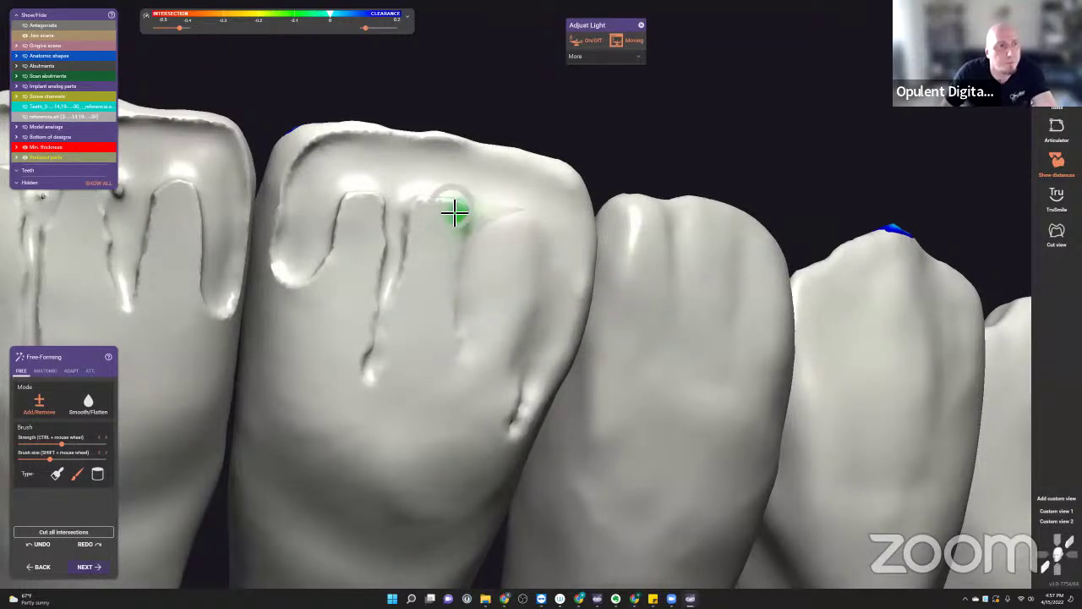
mouse_move(454, 212)
left_mouse_down()
mouse_move(484, 222)
mouse_move(450, 214)
mouse_move(452, 172)
left_mouse_up()
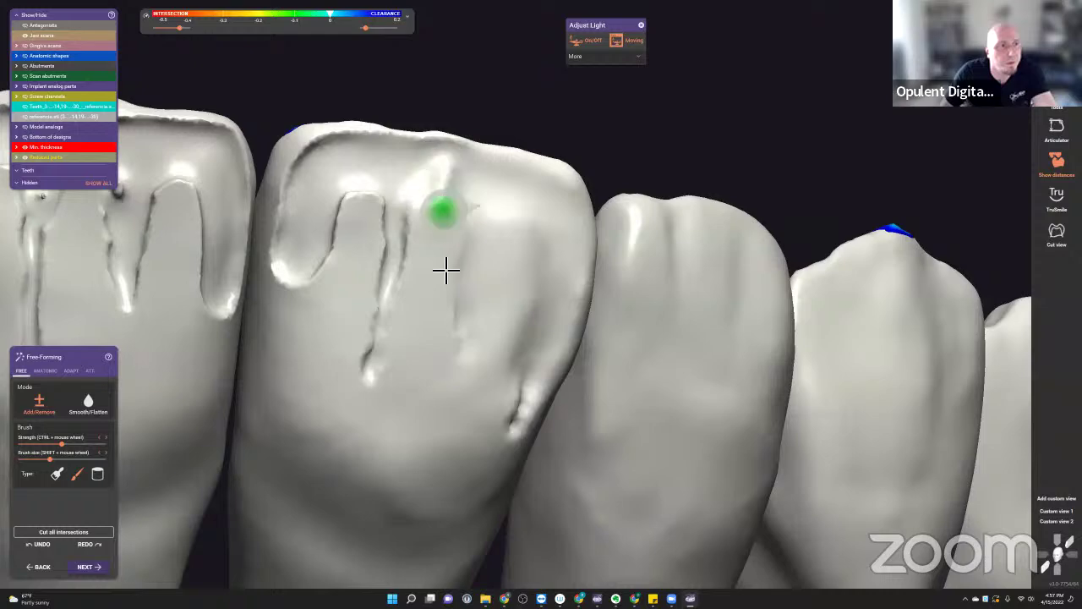
mouse_move(432, 283)
left_mouse_down()
mouse_move(413, 270)
mouse_move(375, 386)
mouse_move(406, 225)
mouse_move(404, 332)
left_mouse_up()
scroll(404, 332, "down", 2)
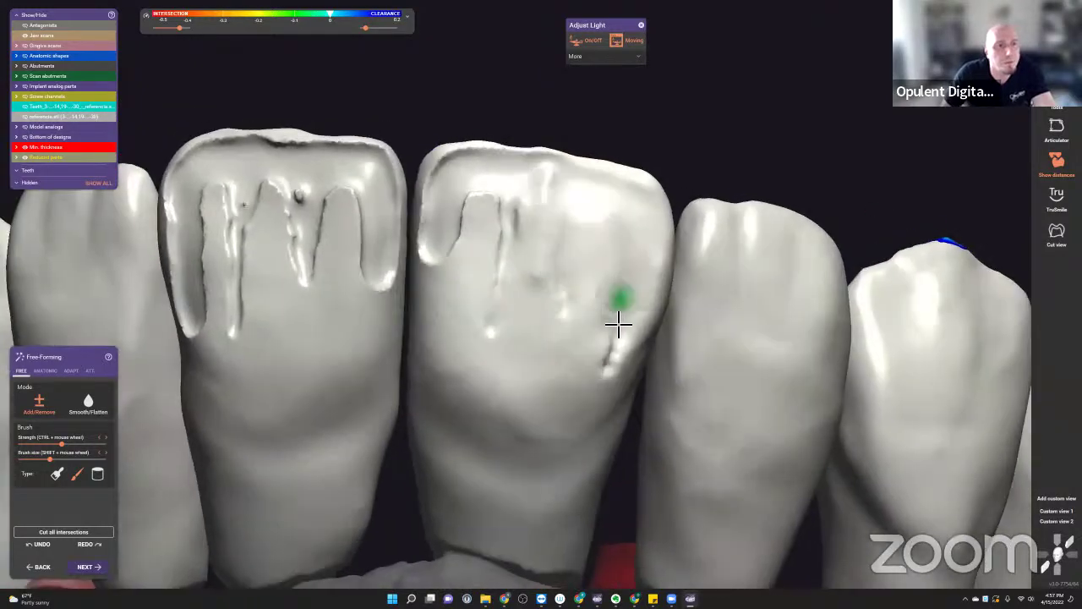
scroll(654, 341, "up", 2)
mouse_move(653, 341)
left_mouse_down()
mouse_move(552, 351)
mouse_move(468, 334)
mouse_move(573, 341)
mouse_move(662, 327)
mouse_move(565, 342)
mouse_move(447, 335)
mouse_move(636, 390)
mouse_move(661, 355)
mouse_move(639, 305)
mouse_move(559, 314)
mouse_move(454, 284)
mouse_move(653, 292)
mouse_move(638, 256)
mouse_move(579, 255)
mouse_move(468, 227)
mouse_move(583, 262)
mouse_move(513, 269)
left_mouse_up()
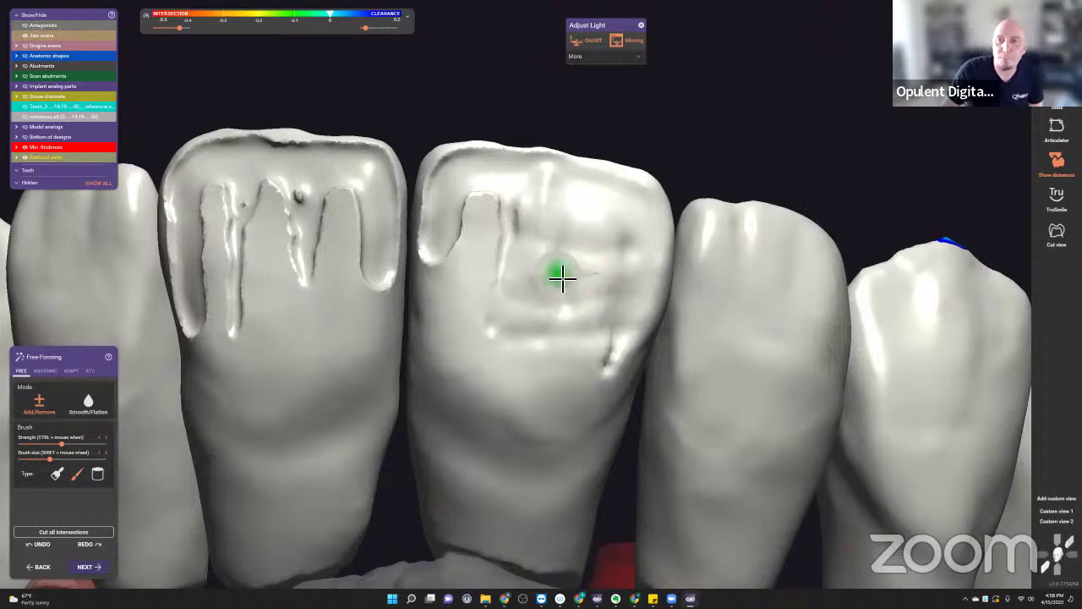
scroll(542, 290, "down", 3)
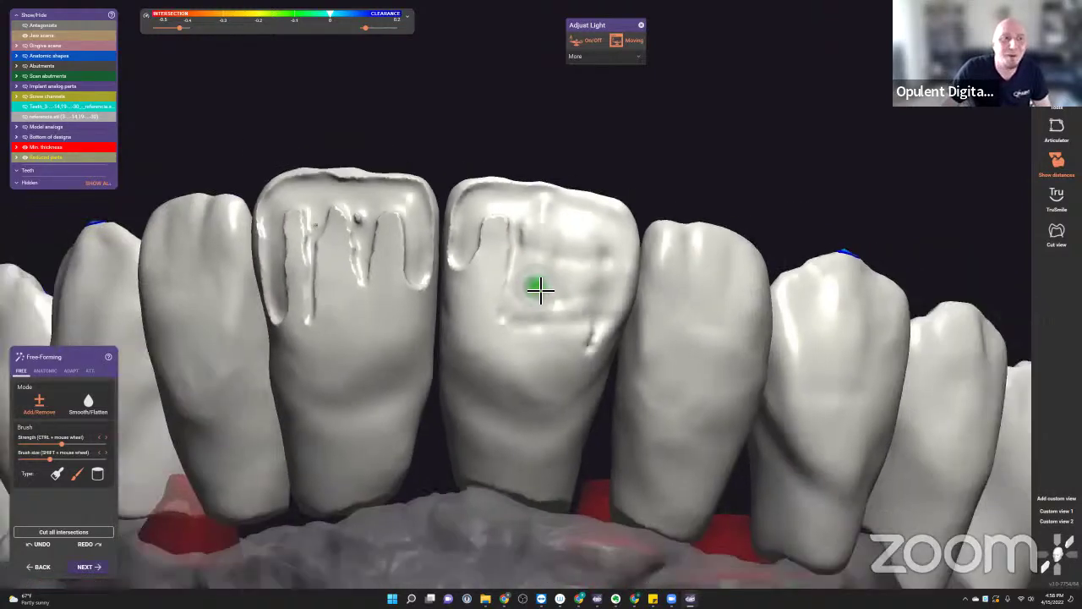
scroll(557, 298, "down", 3)
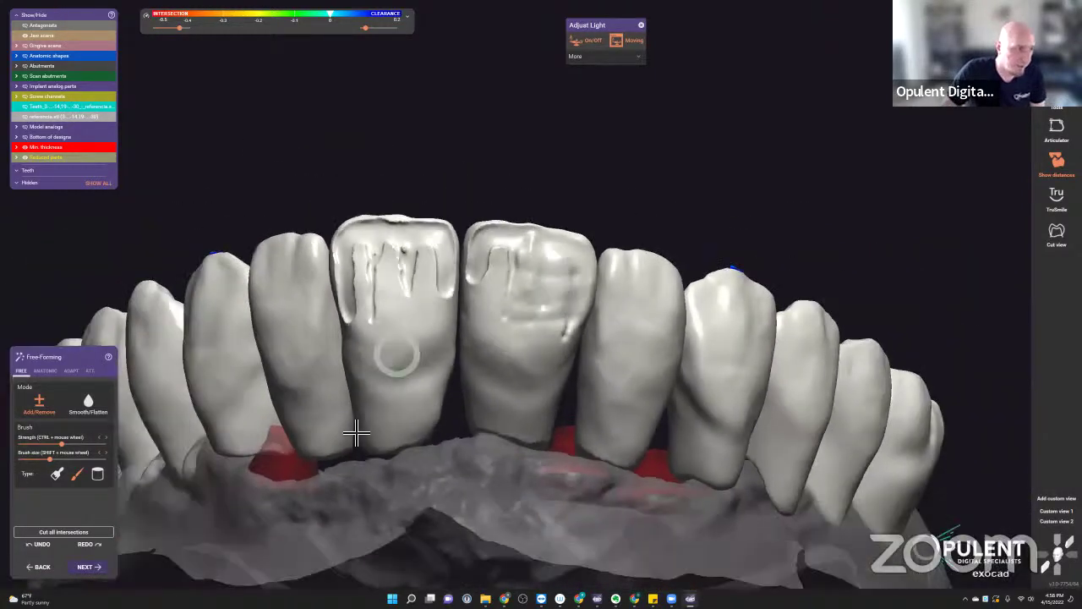
- Close the design without saving and reopen the saved RJ 09 FreeForming connectors scene
key("alt+F4")
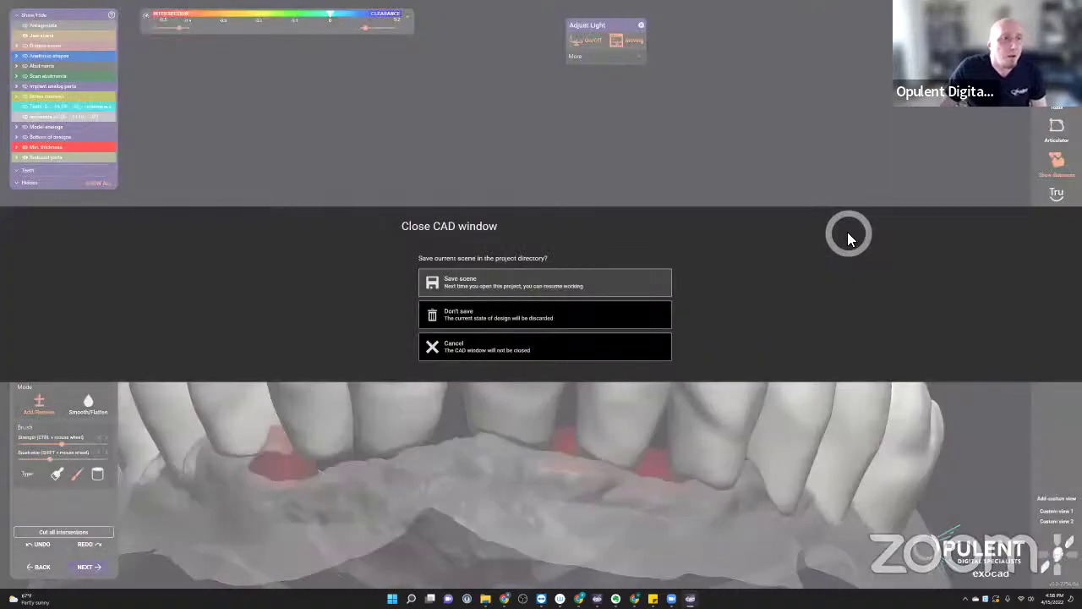
left_click(498, 316)
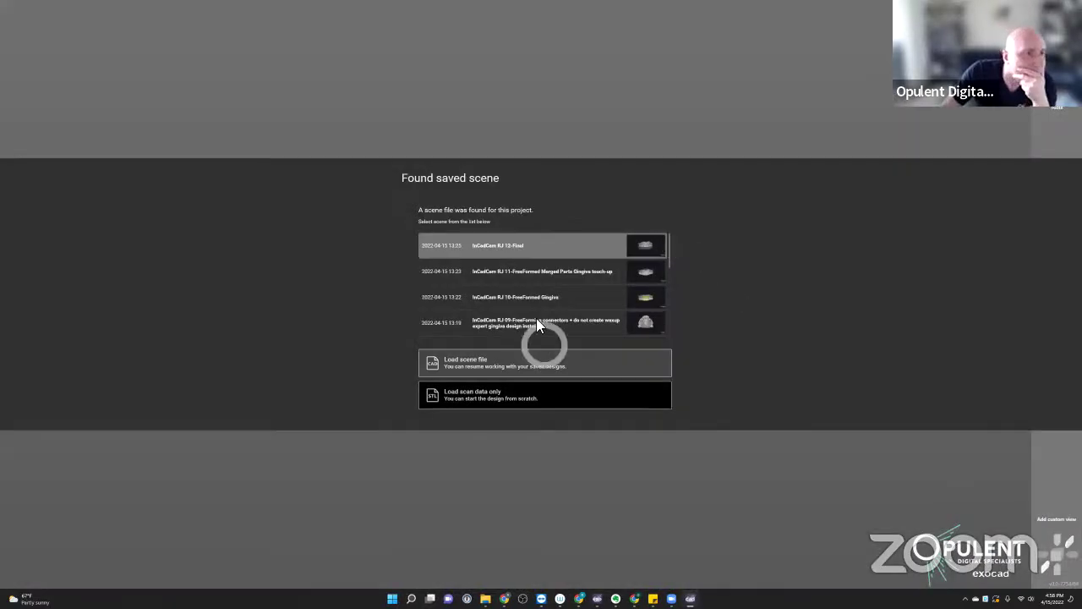
scroll(575, 300, "down", 6)
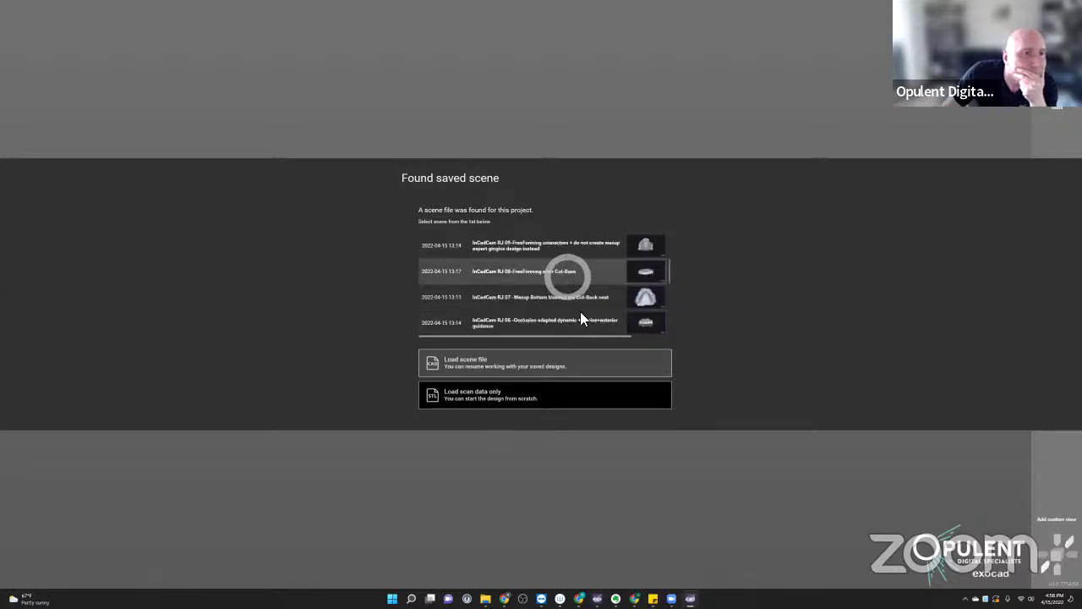
scroll(575, 279, "up", 3)
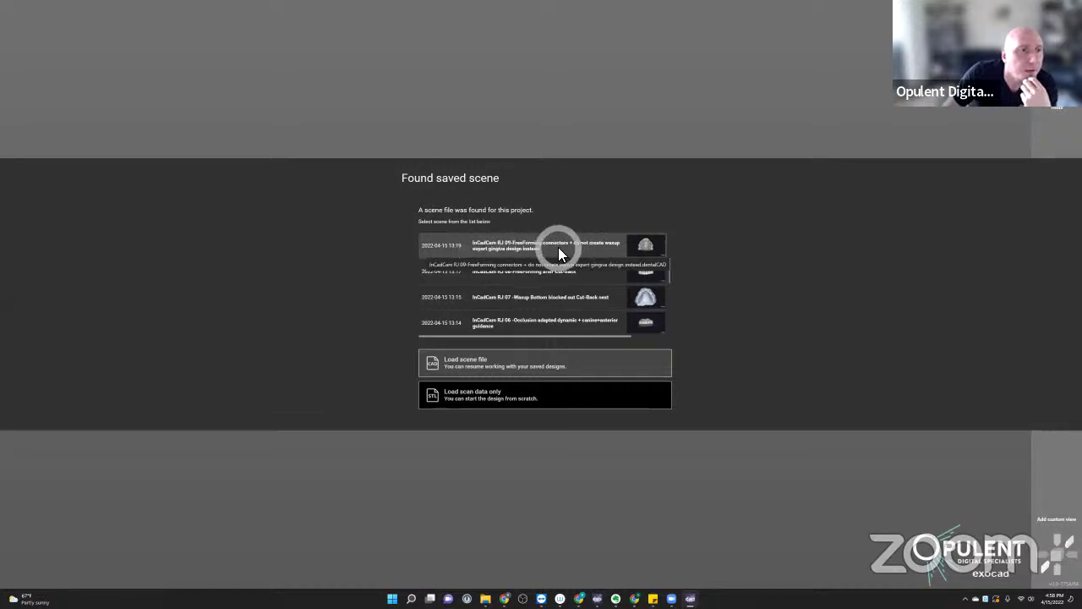
double_click(558, 249)
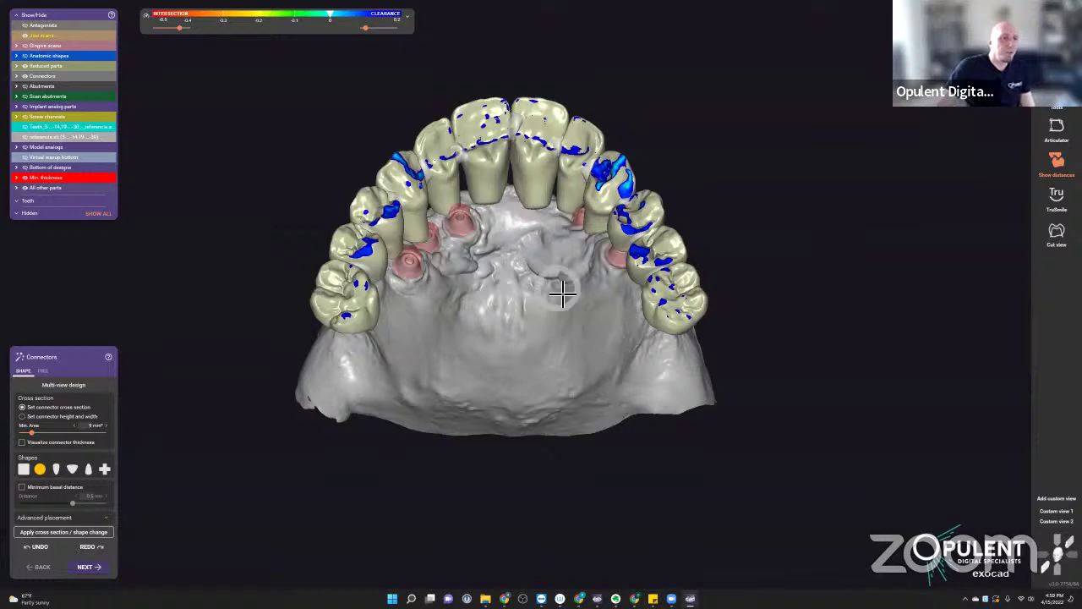
- Pick the '+' connector shape, then continue with the existing connector design unchanged
right_click_drag(560, 297, 623, 211)
right_click_drag(757, 292, 512, 96)
scroll(524, 106, "up", 10)
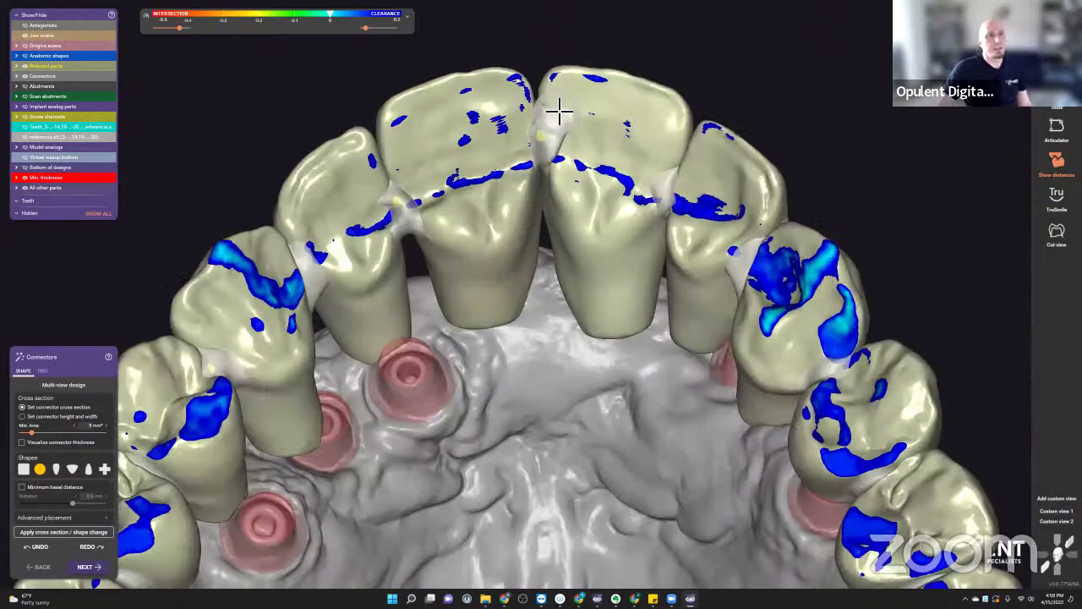
scroll(531, 150, "down", 8)
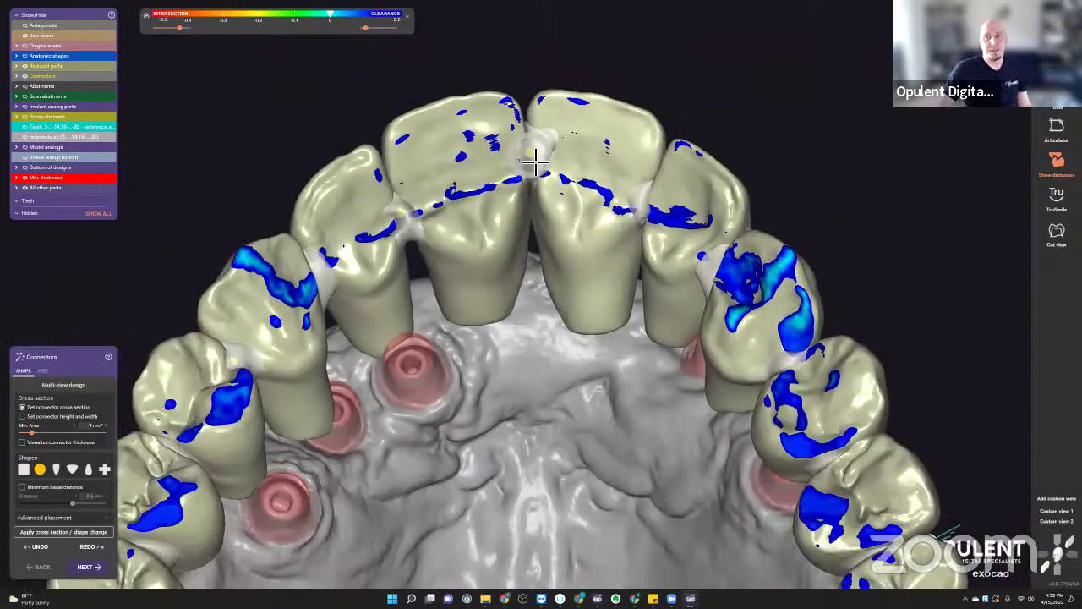
right_click_drag(524, 156, 438, 454)
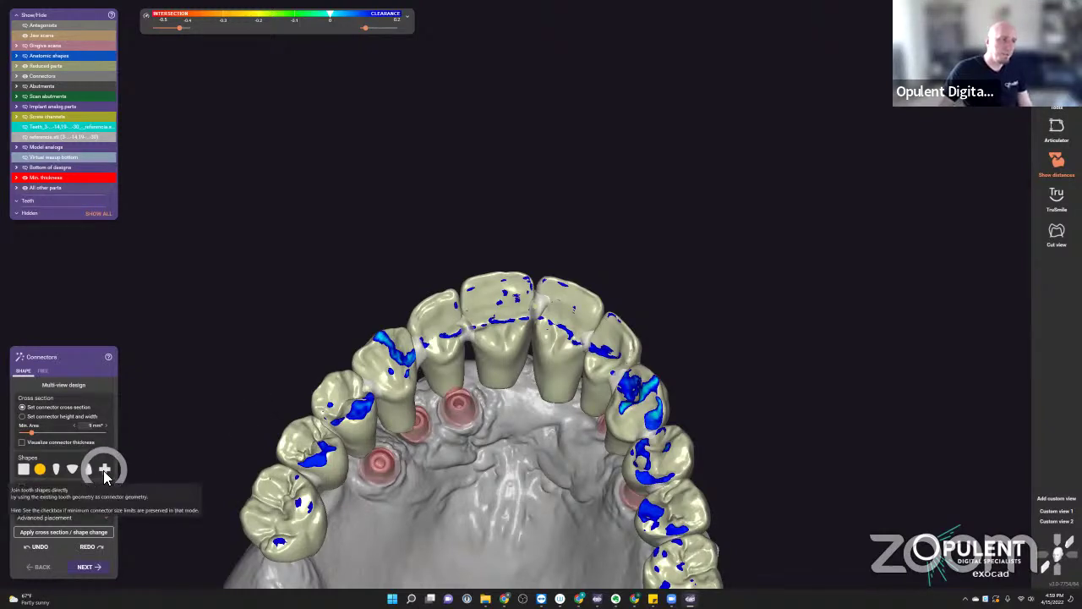
left_click(104, 469)
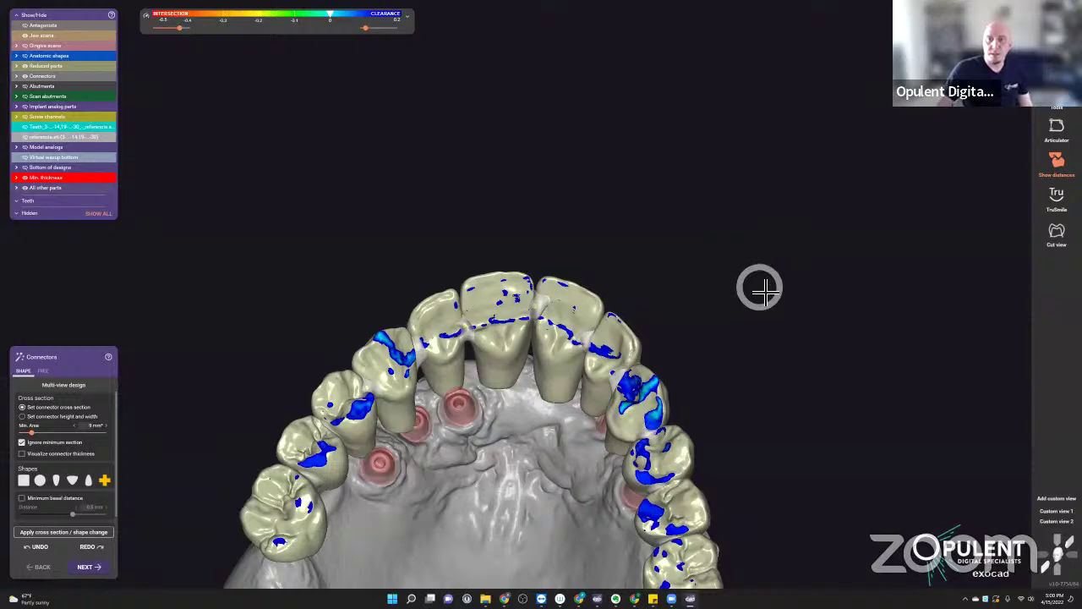
right_click_drag(760, 296, 583, 432)
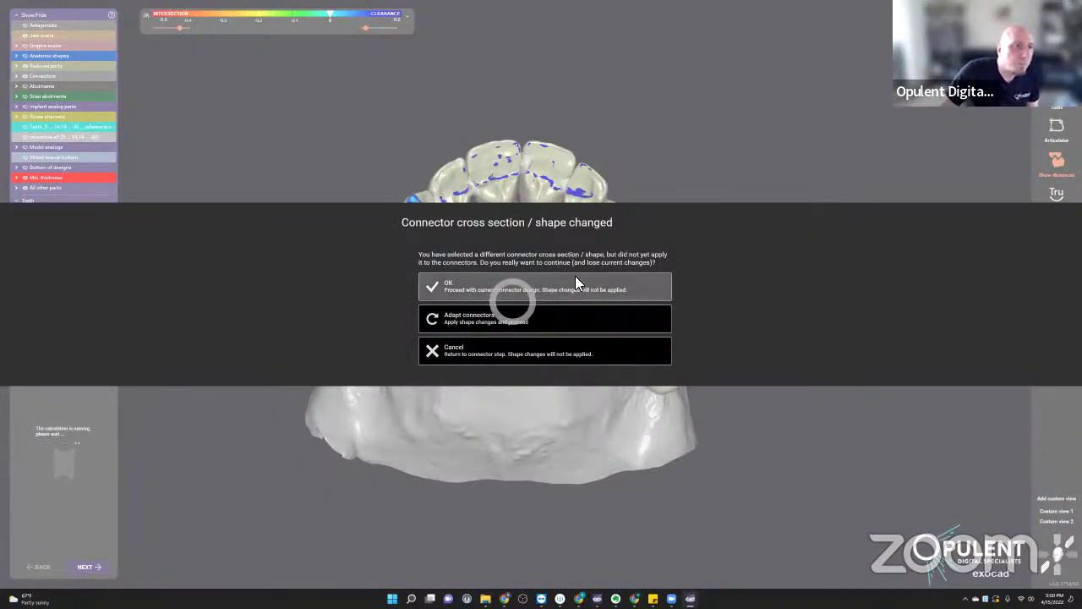
left_click(502, 353)
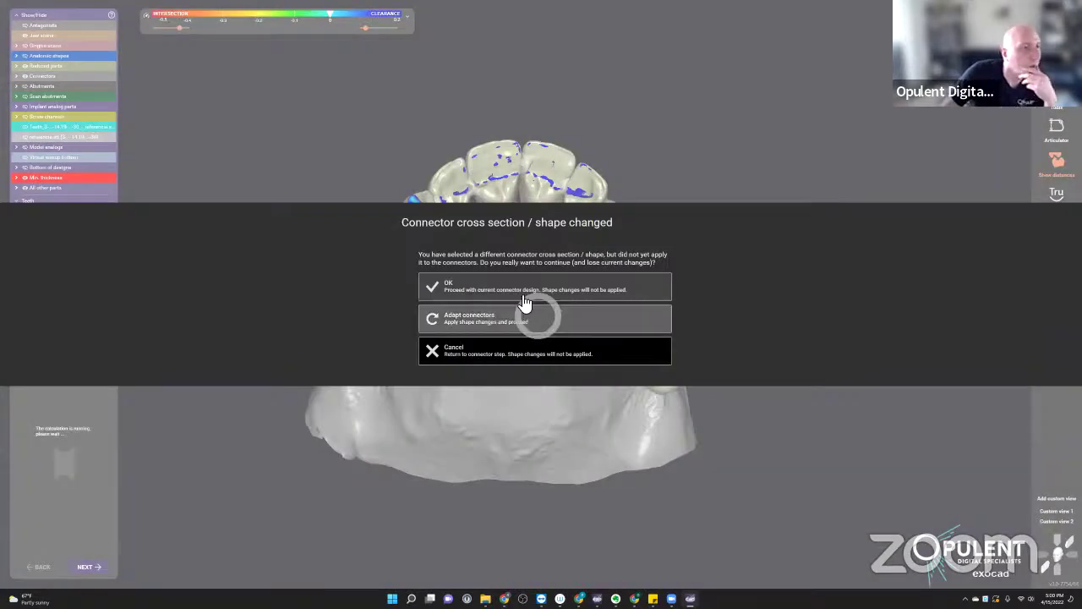
left_click(507, 288)
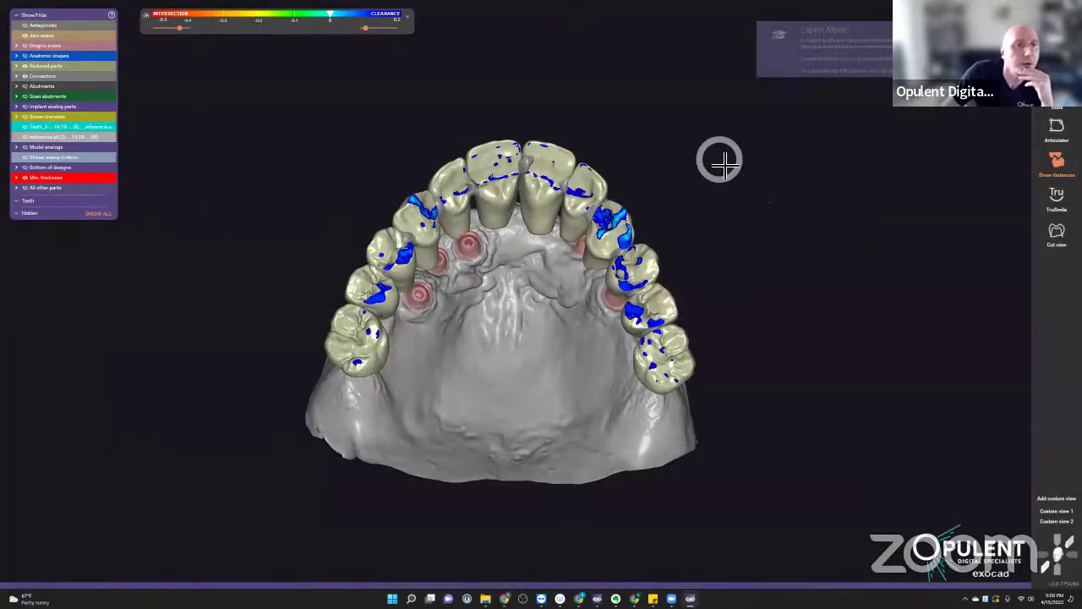
- Start Gingiva Base Design from the design tools list
right_click(717, 163)
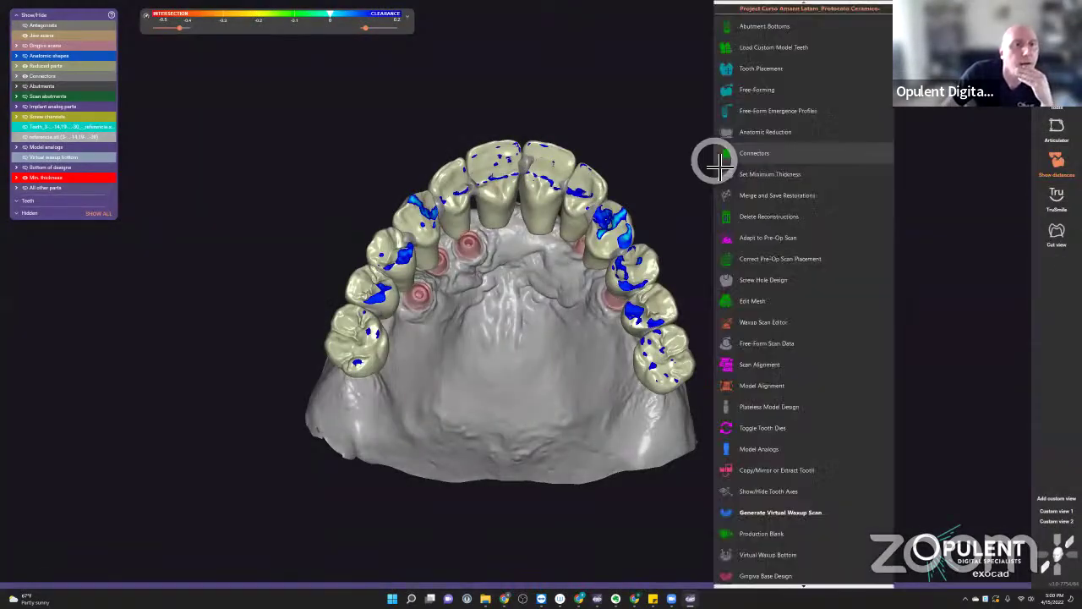
left_click(794, 577)
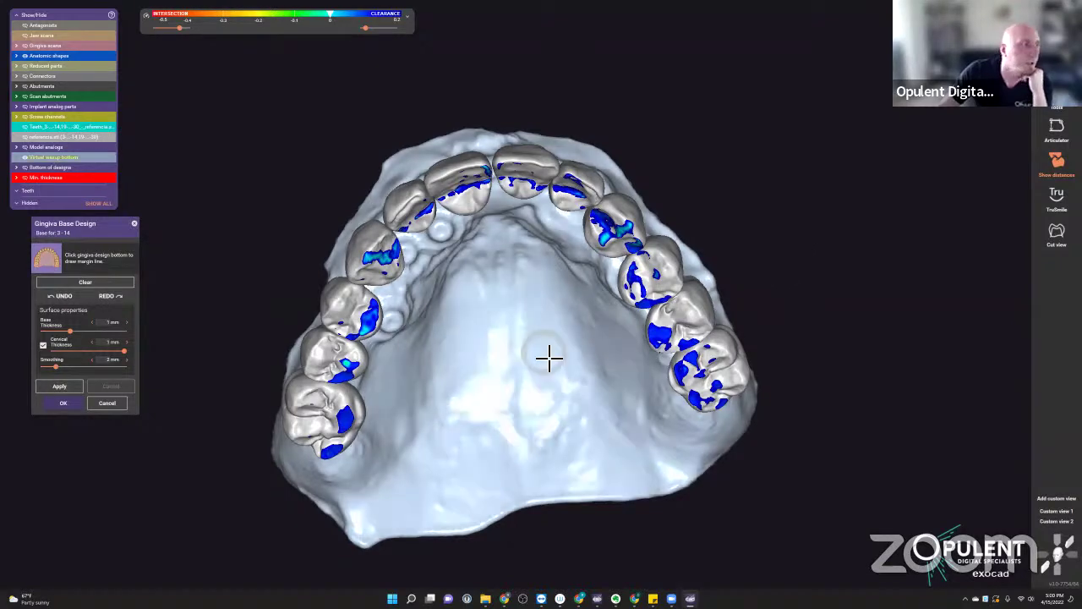
right_click_drag(522, 365, 674, 352)
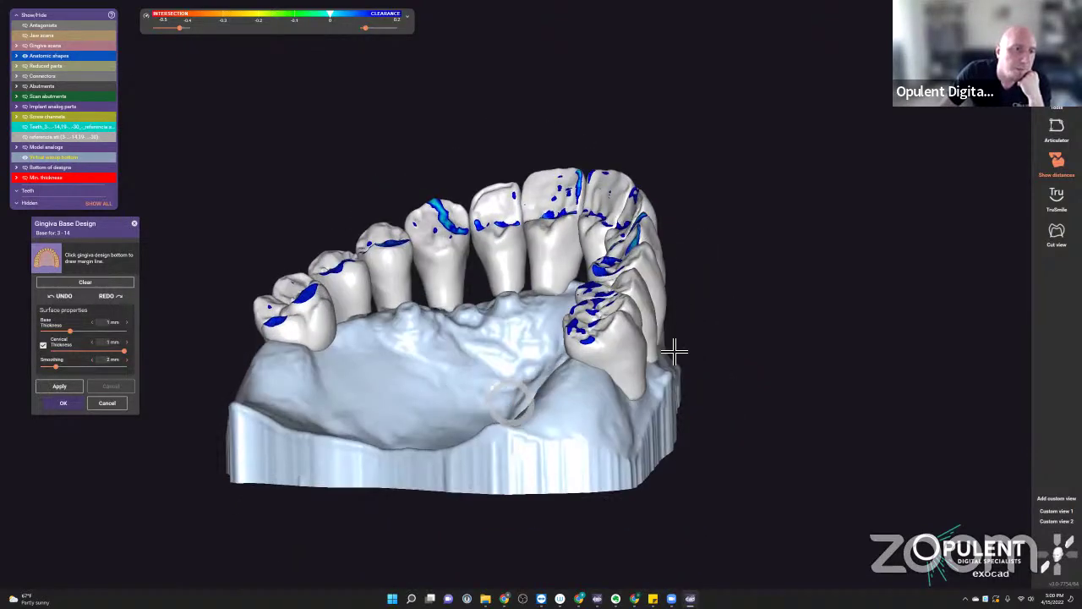
scroll(606, 379, "up", 2)
right_click_drag(592, 390, 528, 317)
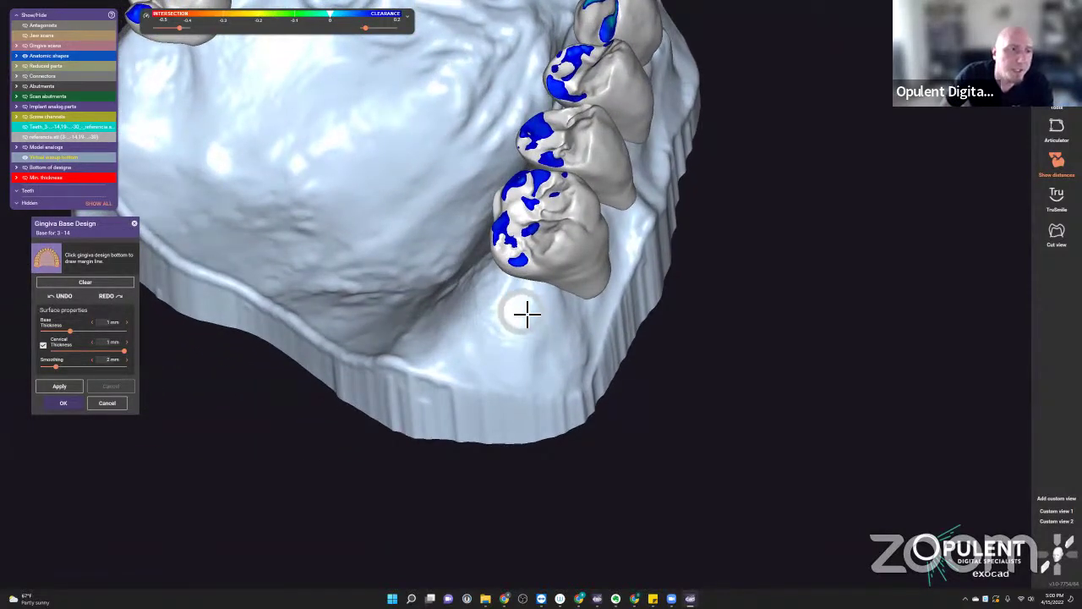
- Draw the margin line from the molar along the buccal gingiva across the incisors
left_click(560, 301)
left_click(594, 257)
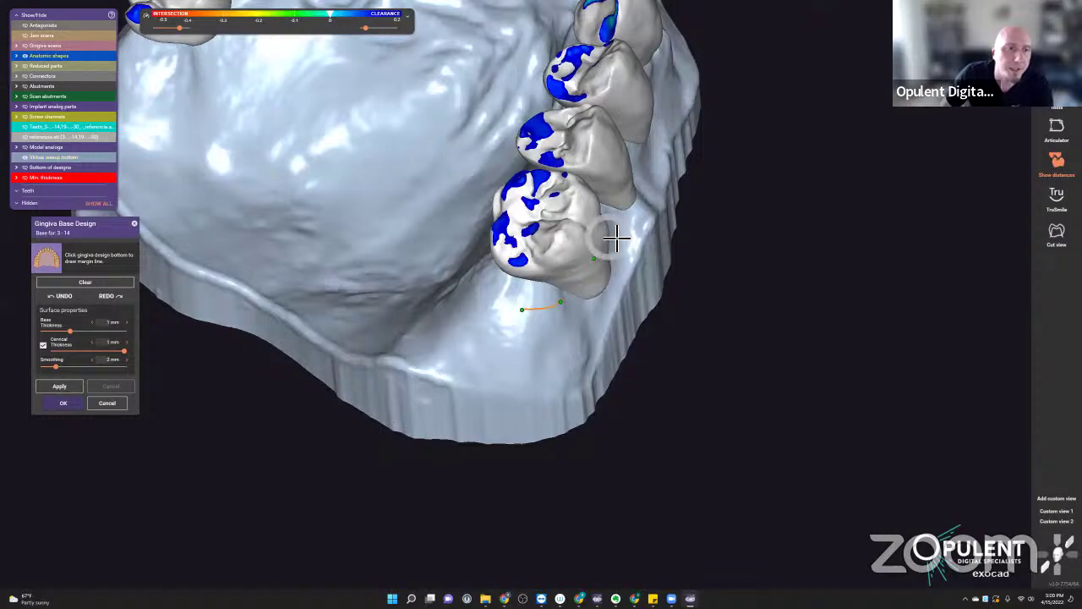
left_click(618, 222)
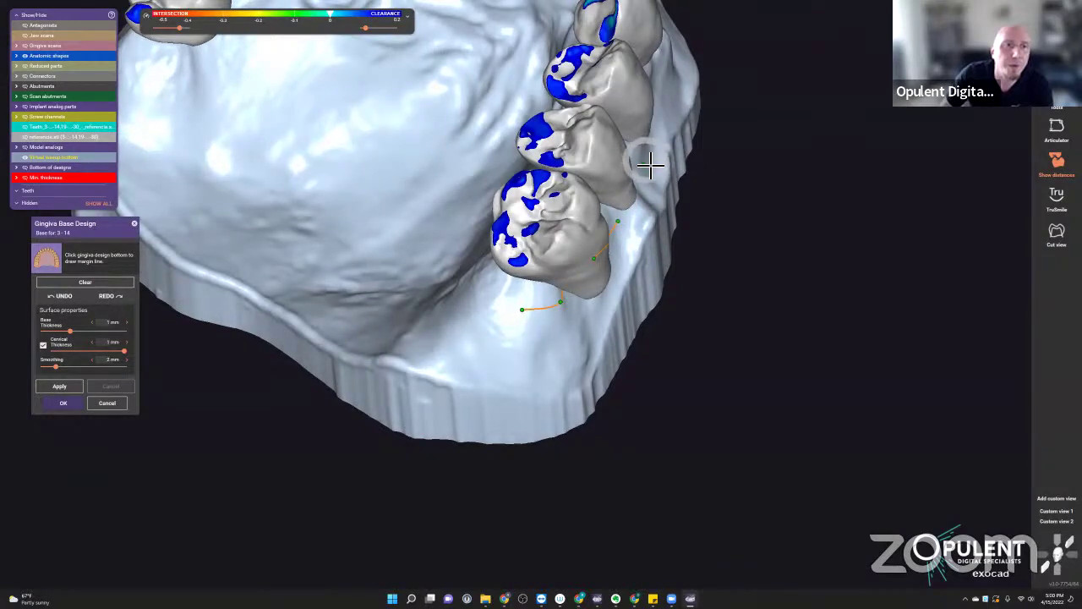
left_click(641, 159)
left_click(657, 73)
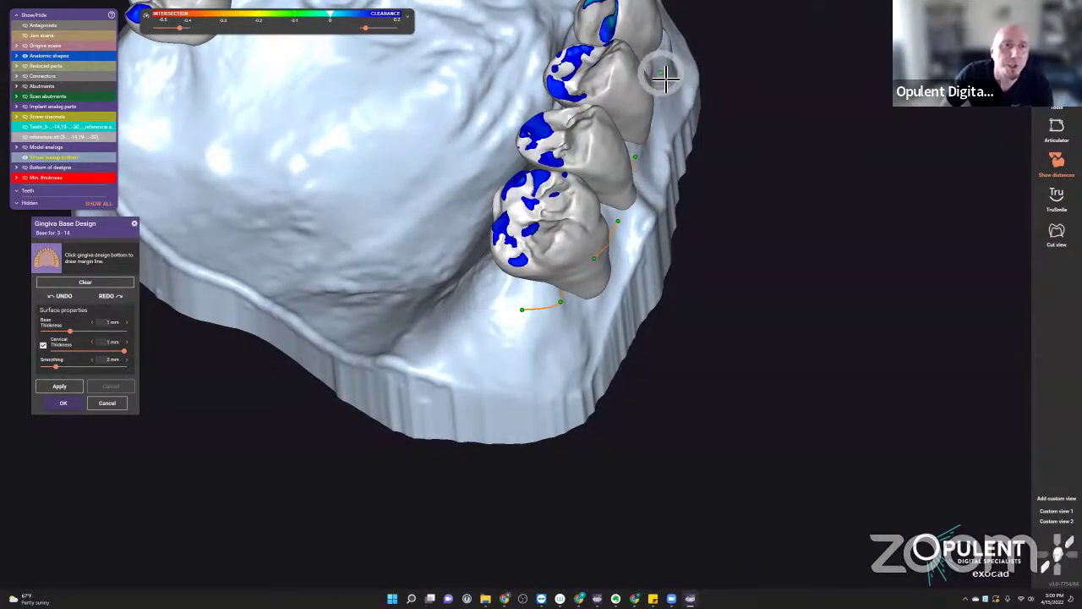
right_click_drag(657, 72, 660, 76)
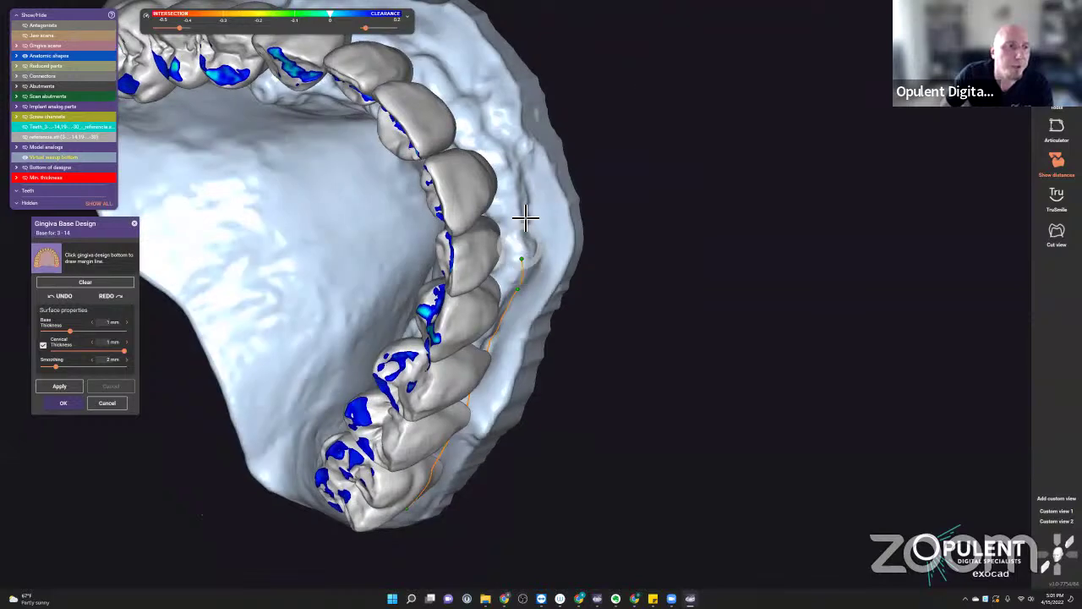
left_click(521, 193)
left_click(496, 129)
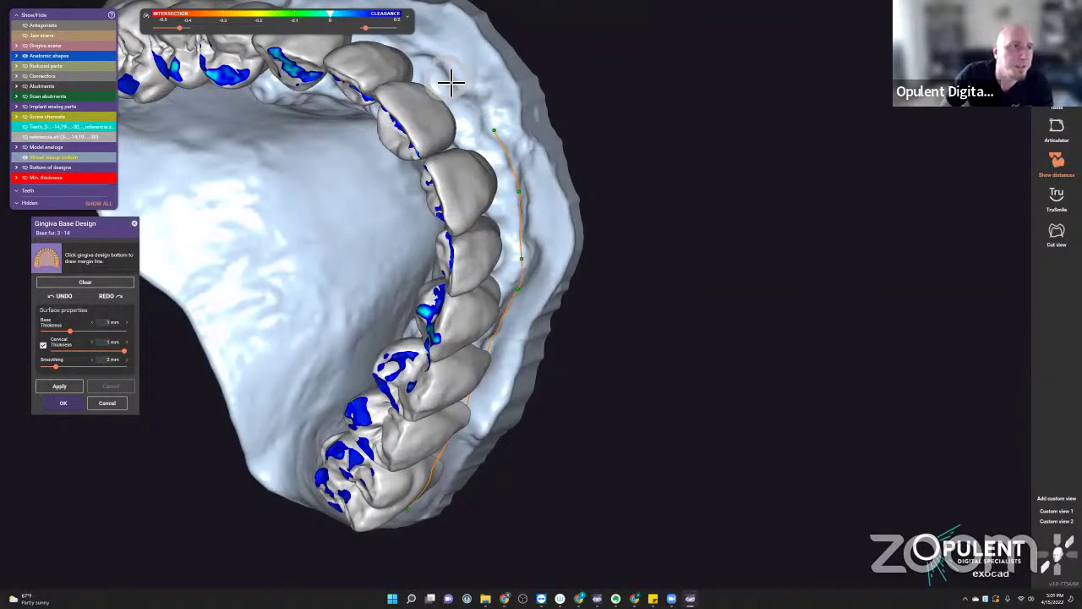
left_click(443, 72)
right_click_drag(443, 72, 463, 273)
left_click(395, 256)
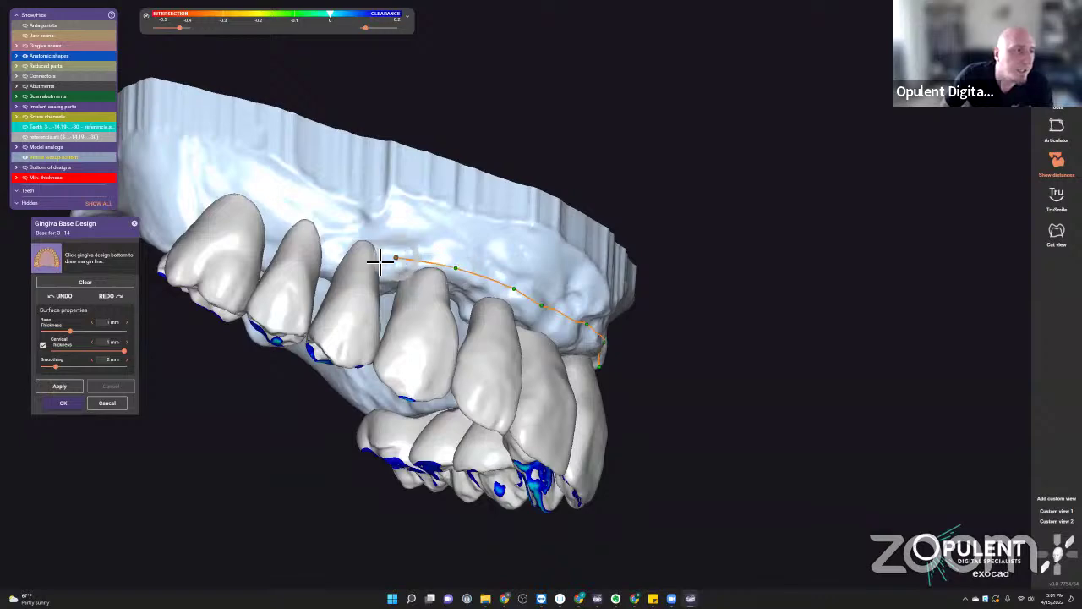
left_click(335, 251)
left_click(280, 241)
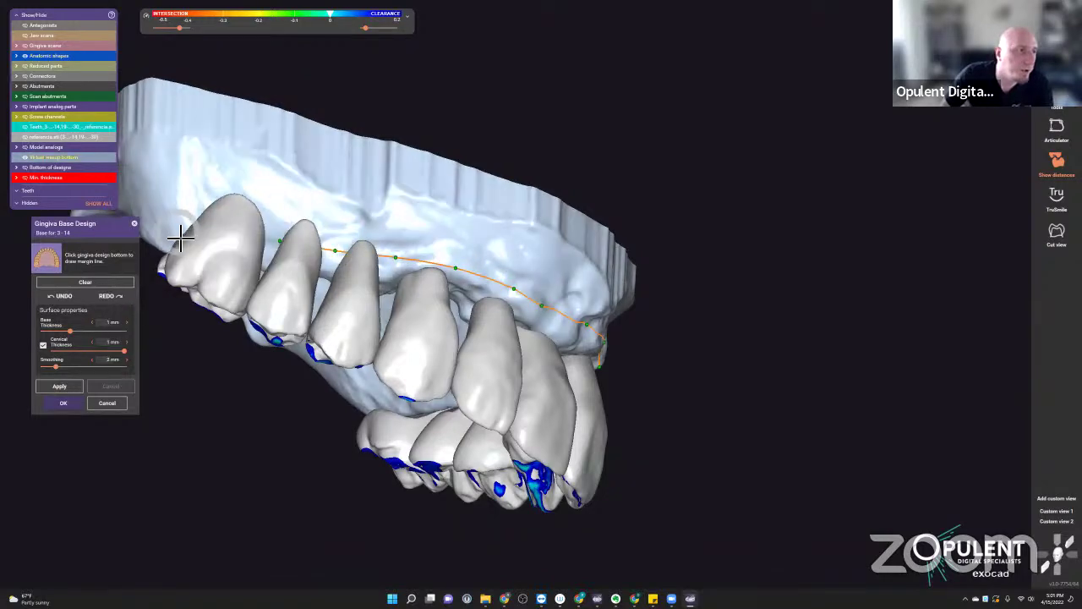
right_click_drag(180, 240, 208, 215)
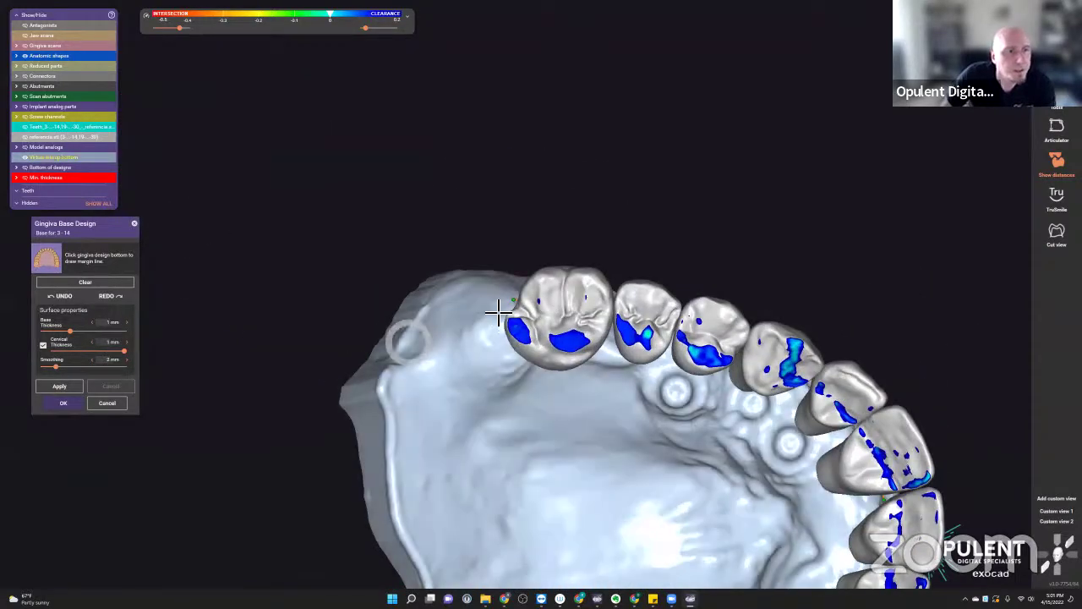
- Continue the margin line around the first molar and across the palate
left_click(496, 326)
left_click(512, 365)
left_click(578, 377)
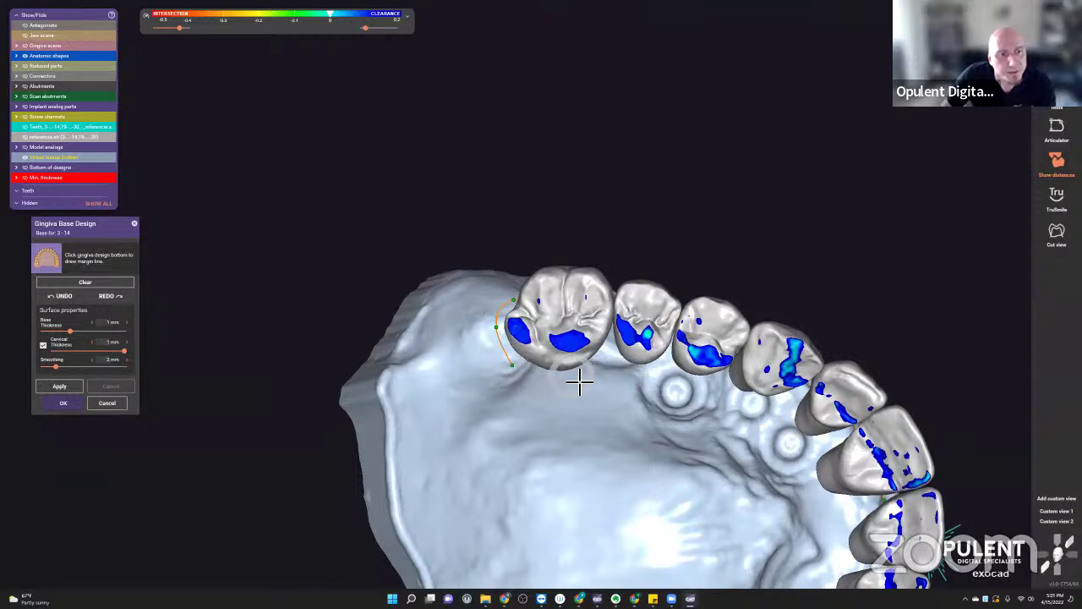
left_click(618, 373)
left_click(644, 398)
left_click(675, 423)
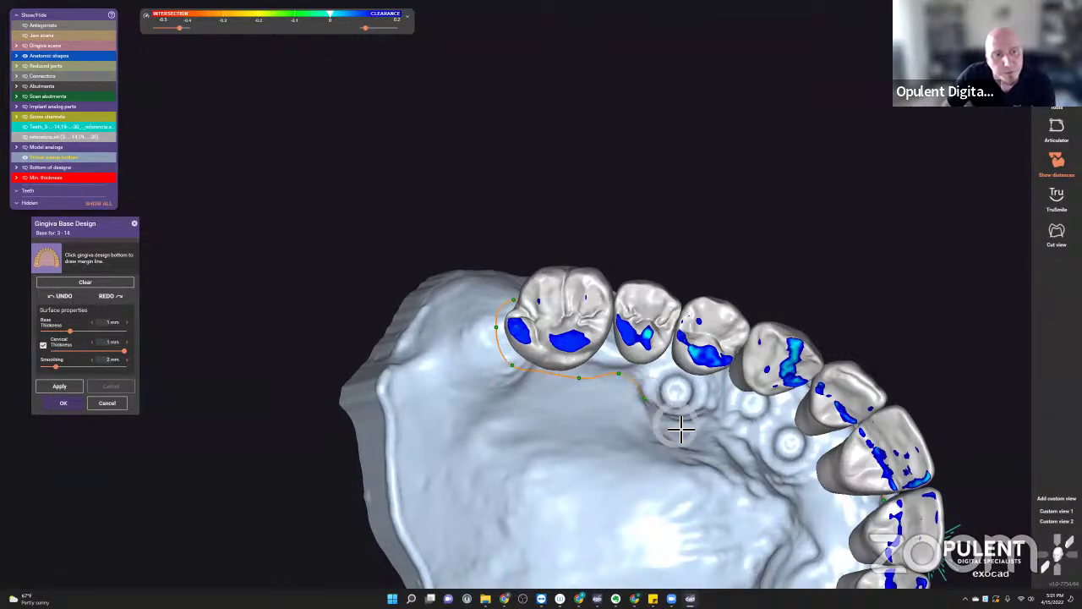
right_click_drag(727, 428, 727, 426)
left_click(729, 408)
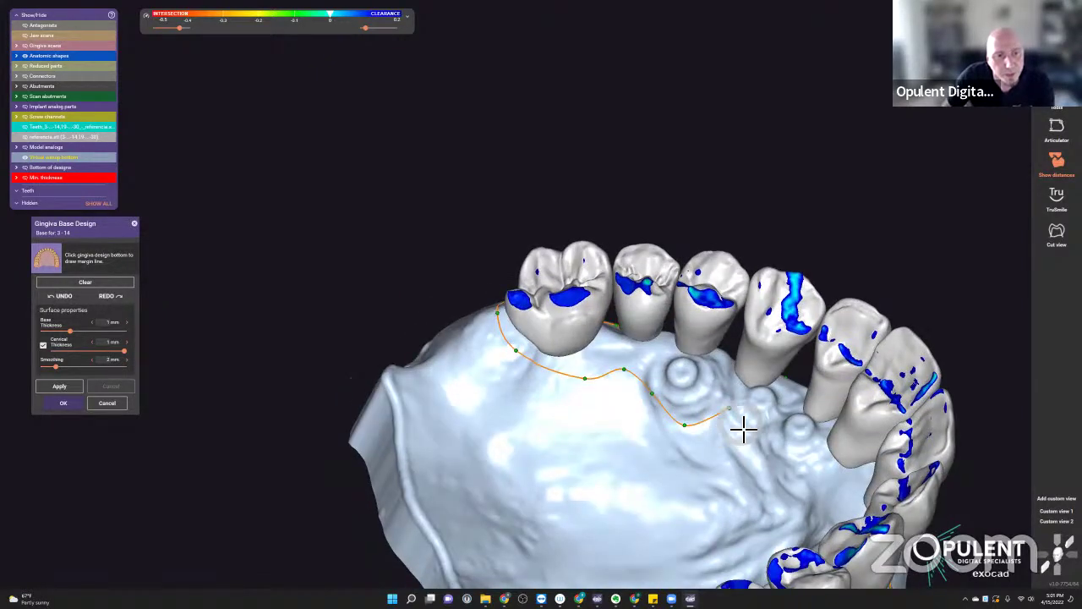
left_click(739, 434)
left_click(773, 466)
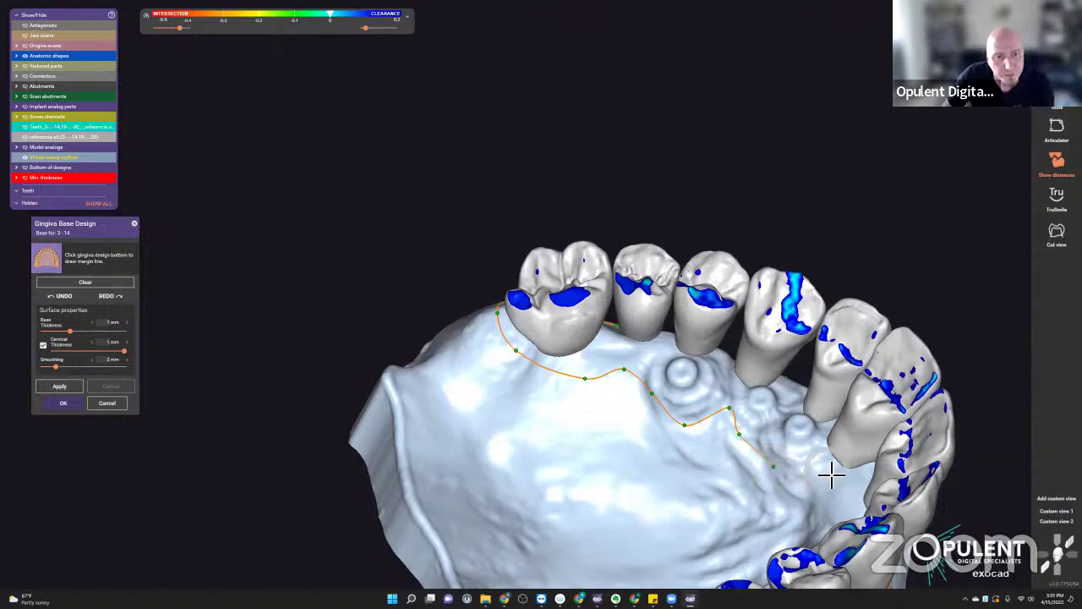
right_click_drag(827, 481, 499, 329)
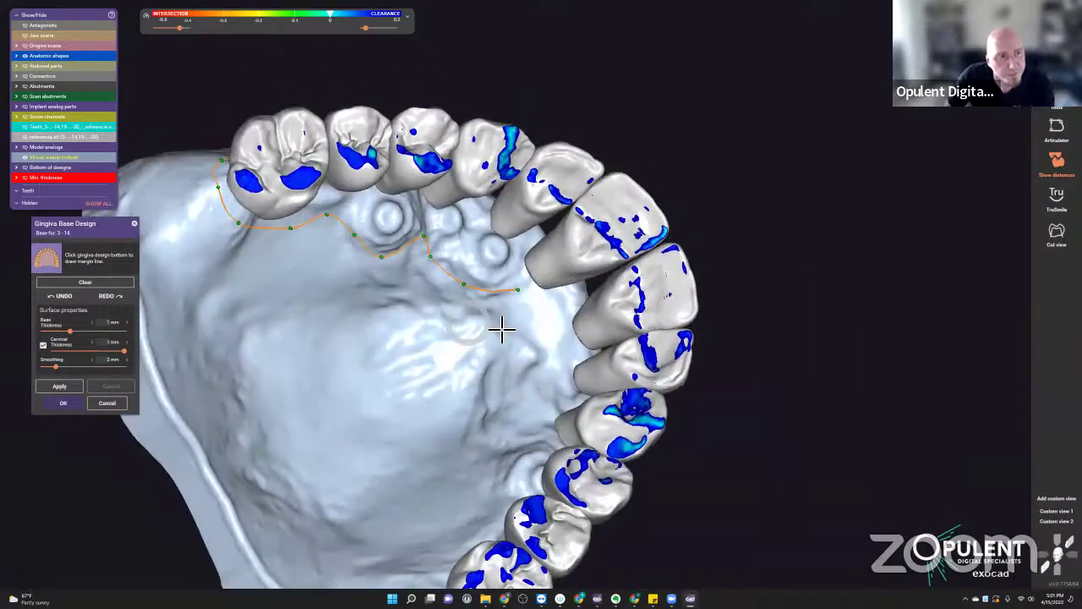
- Finish the margin line down the palate and close it at its start point
left_click(536, 302)
left_click(552, 330)
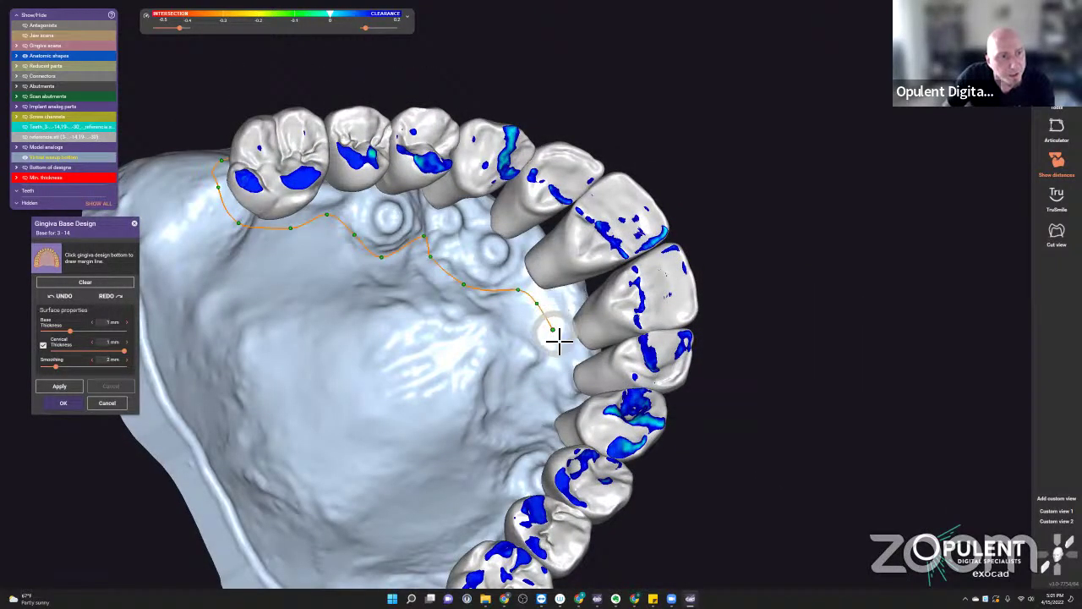
left_click(562, 370)
left_click(550, 407)
left_click(538, 434)
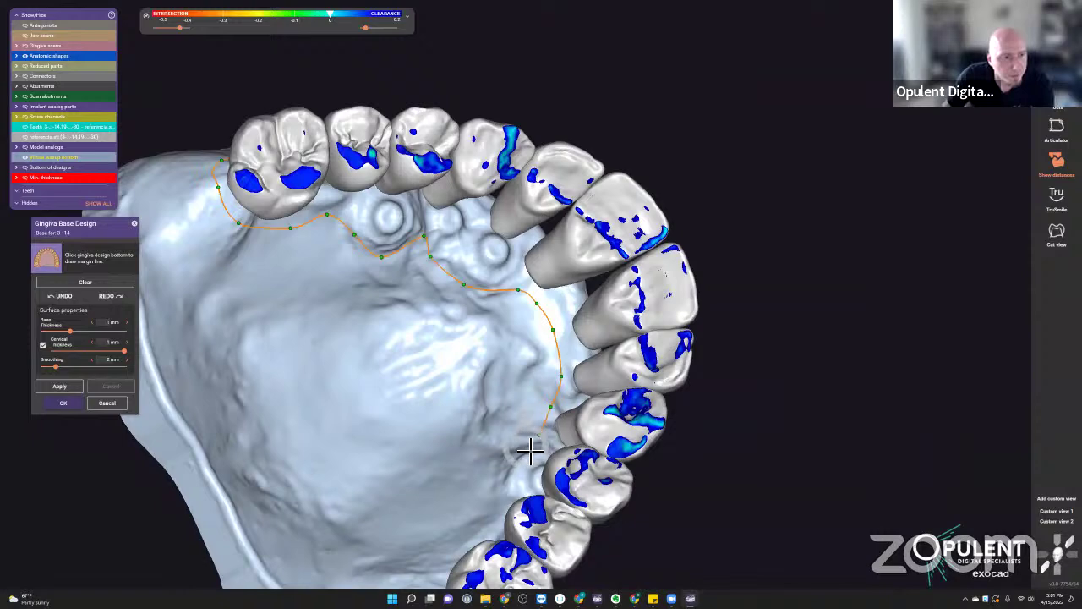
left_click(515, 453)
left_click(504, 484)
left_click(504, 506)
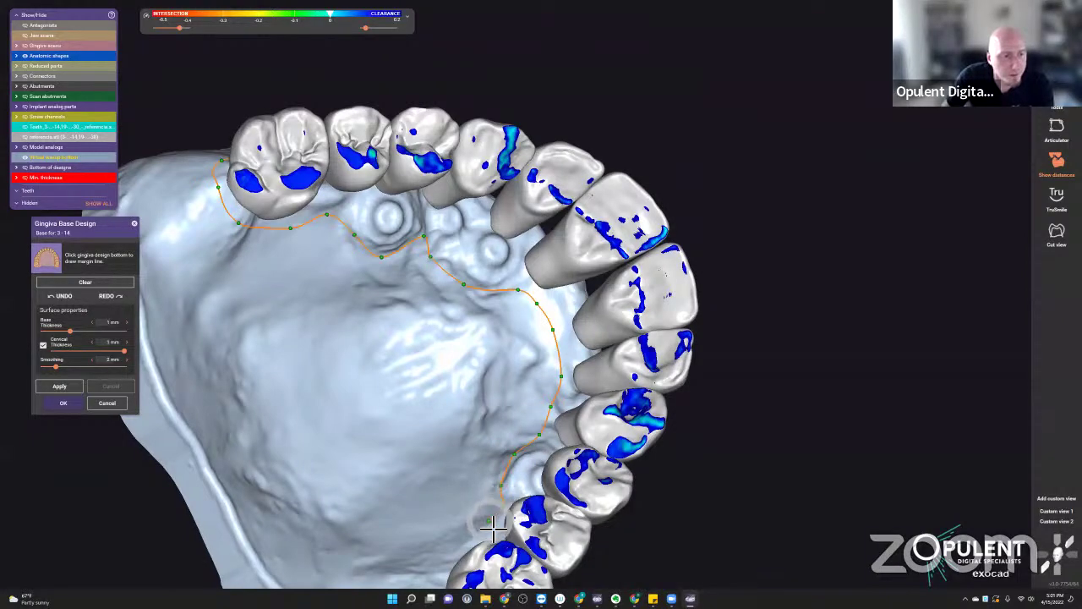
right_click_drag(485, 533, 508, 318)
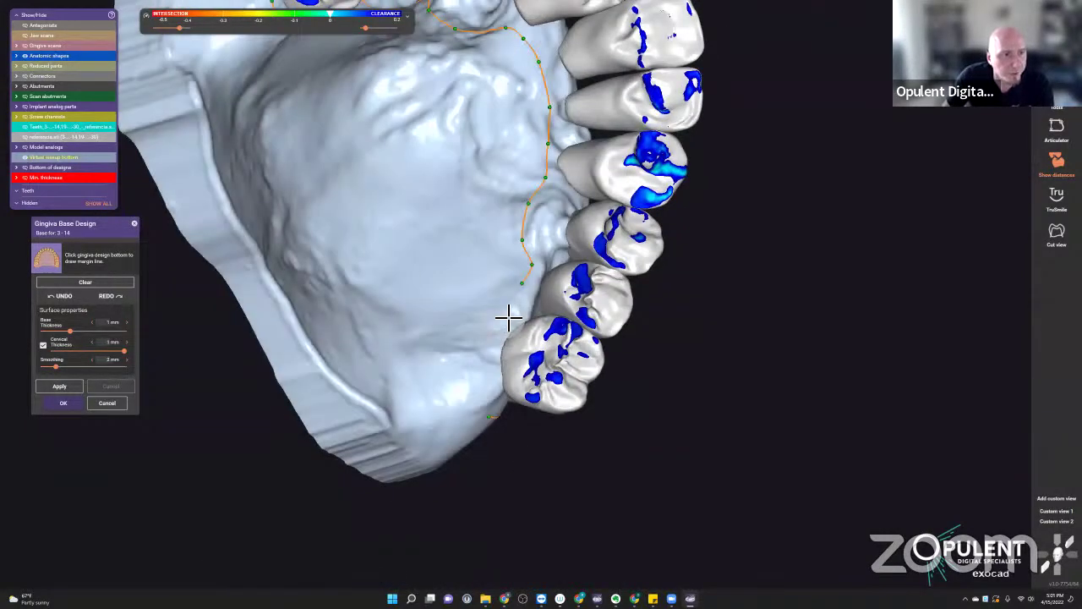
left_click(488, 416)
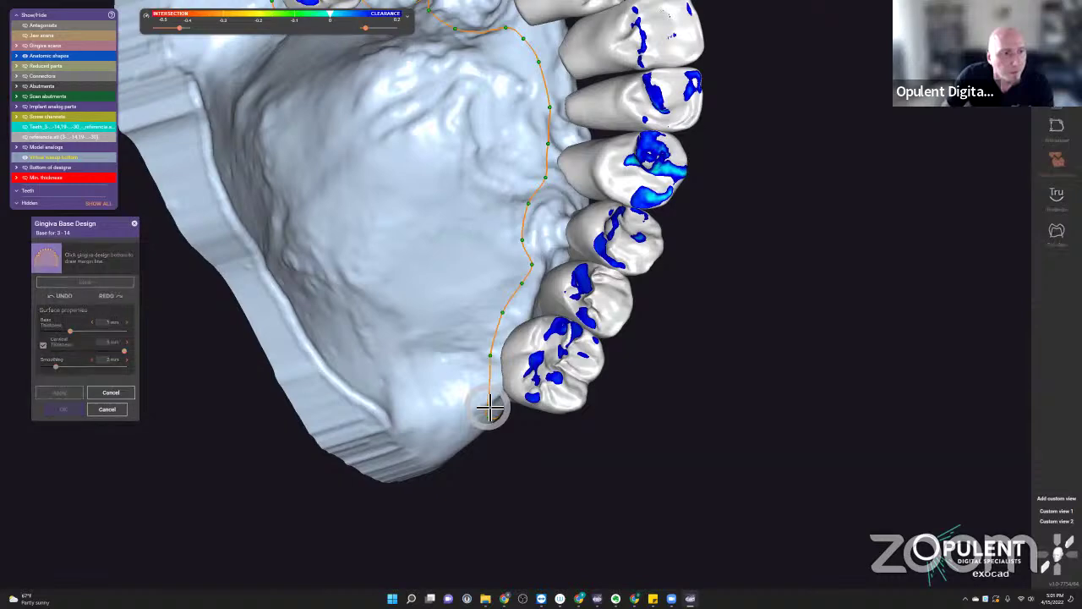
right_click_drag(489, 418, 482, 341)
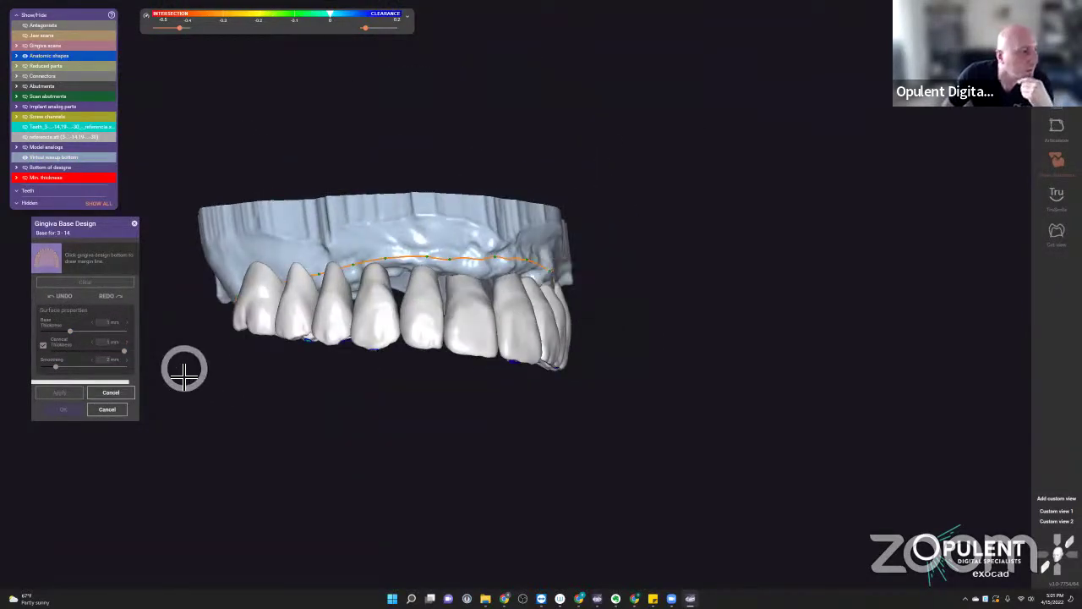
left_click(377, 365)
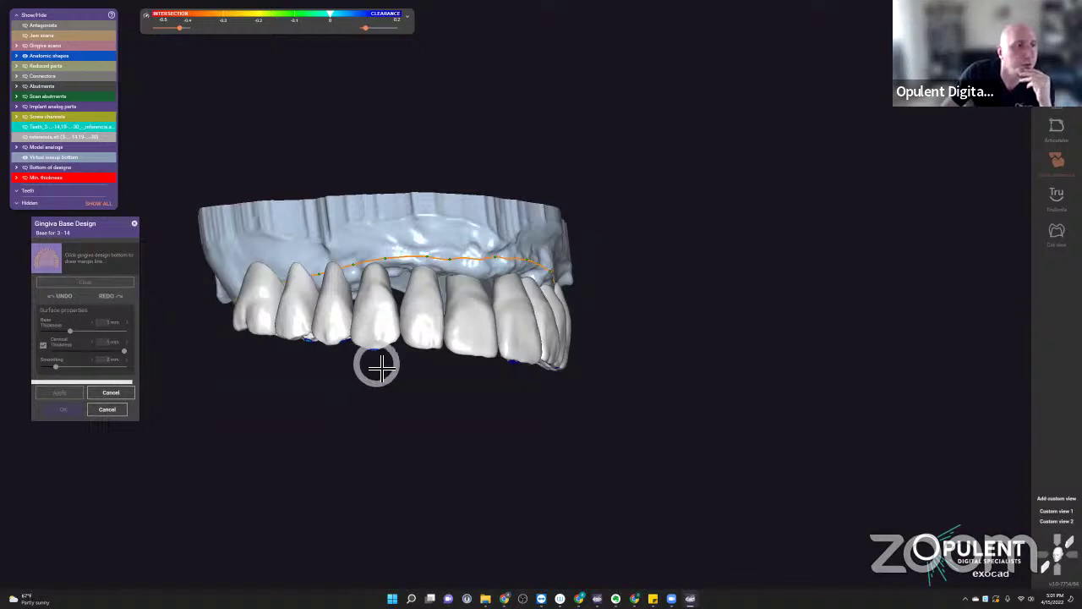
- Check the generated pink gingiva base from front, side and occlusal views
left_click(499, 372)
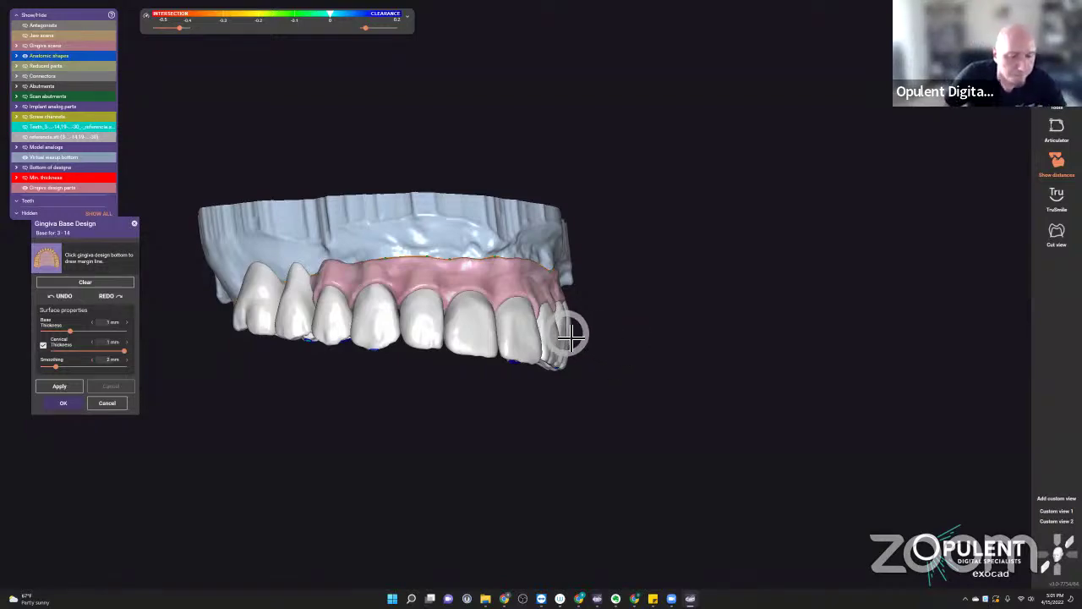
scroll(363, 287, "up", 5)
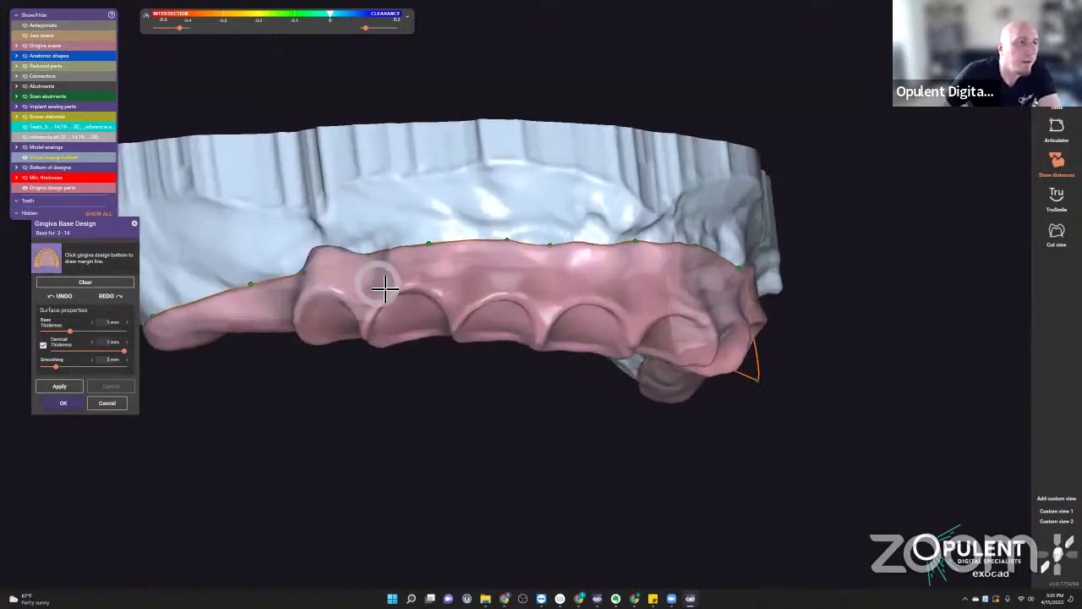
right_click_drag(385, 288, 421, 303)
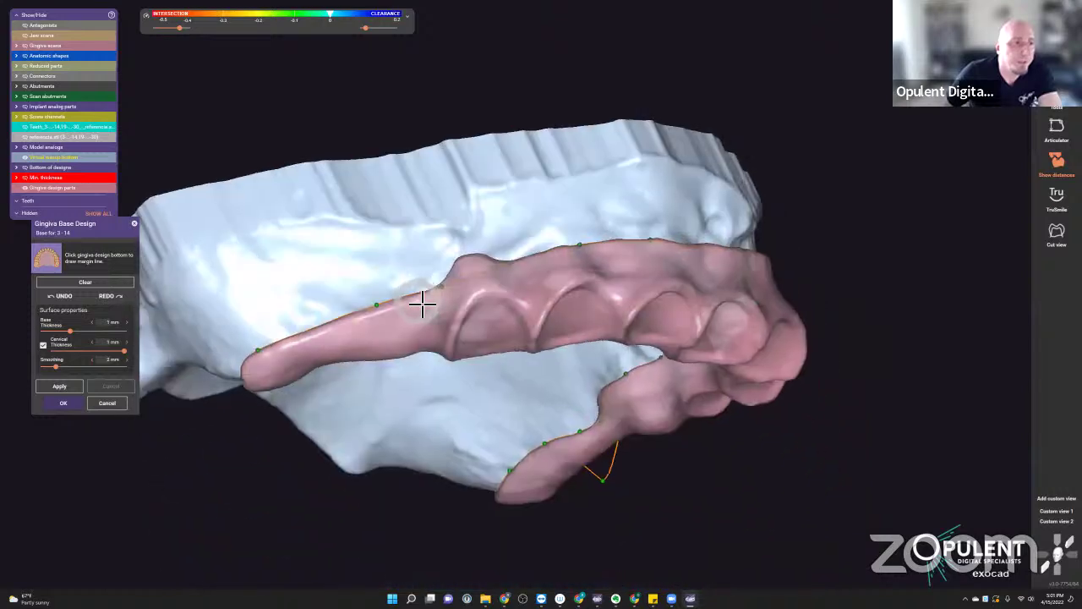
scroll(447, 290, "up", 3)
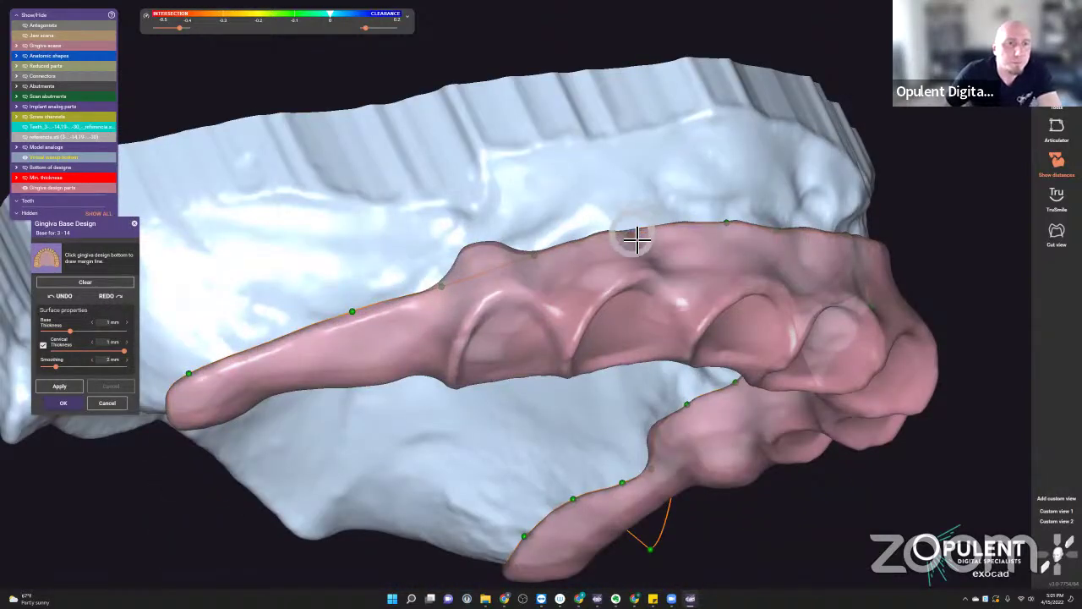
scroll(681, 254, "up", 3)
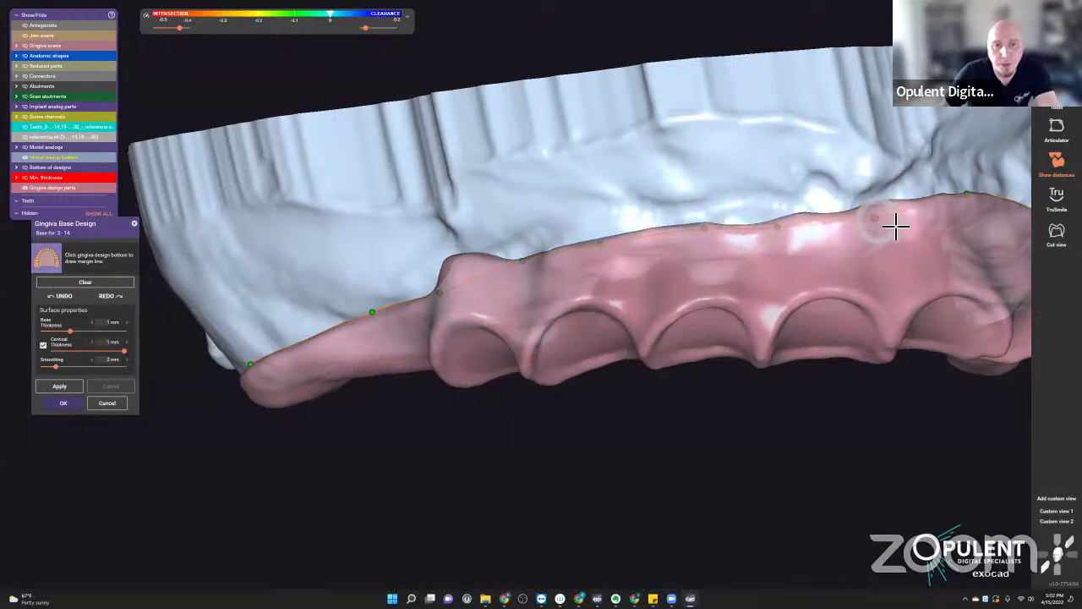
scroll(896, 225, "down", 3)
right_click_drag(896, 223, 879, 222)
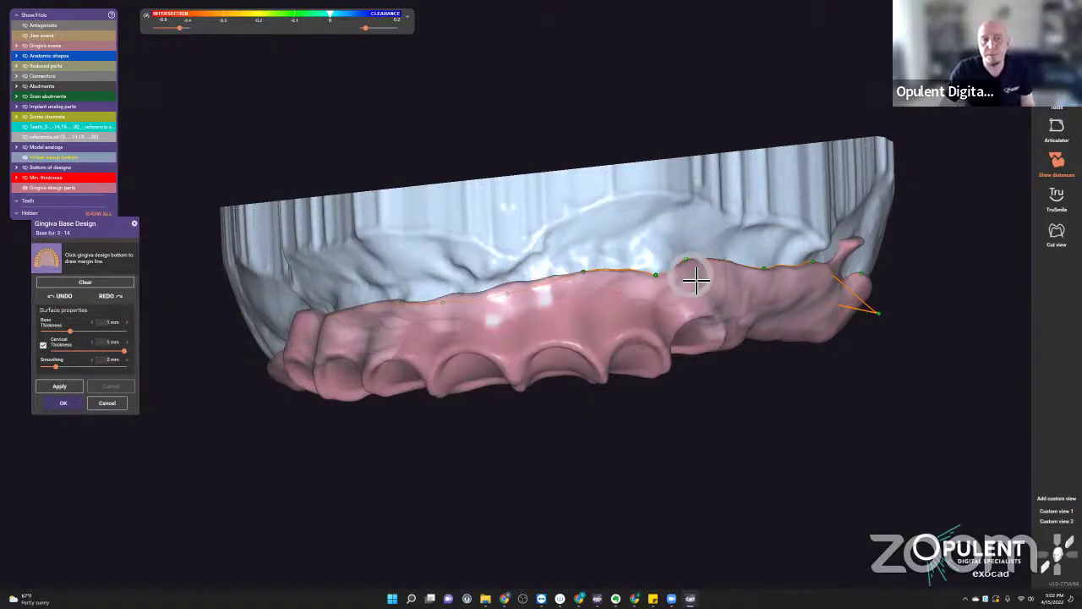
scroll(693, 267, "up", 2)
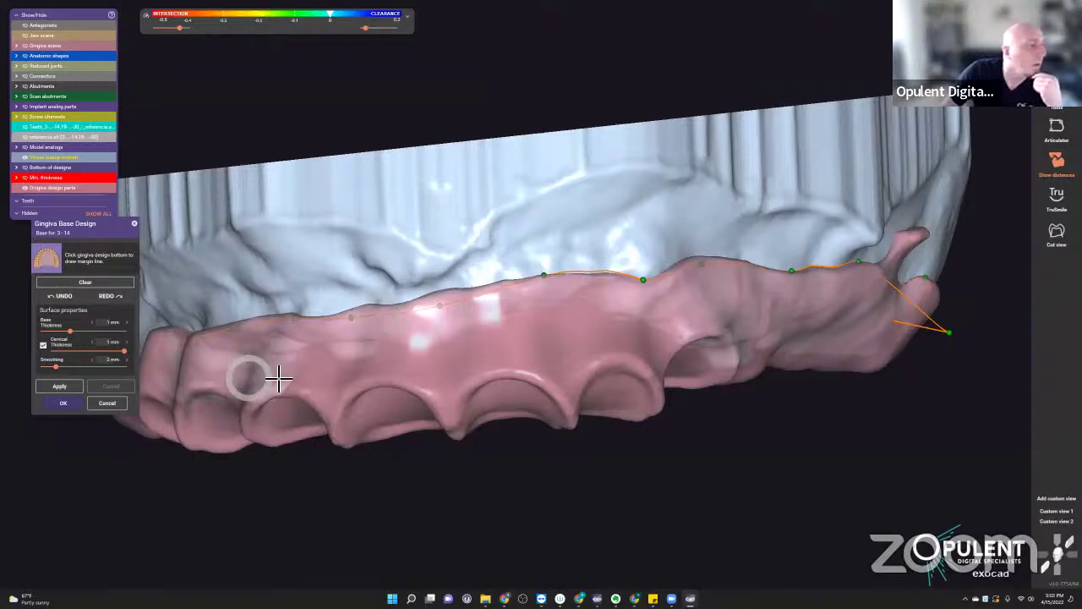
right_click_drag(279, 381, 32, 444)
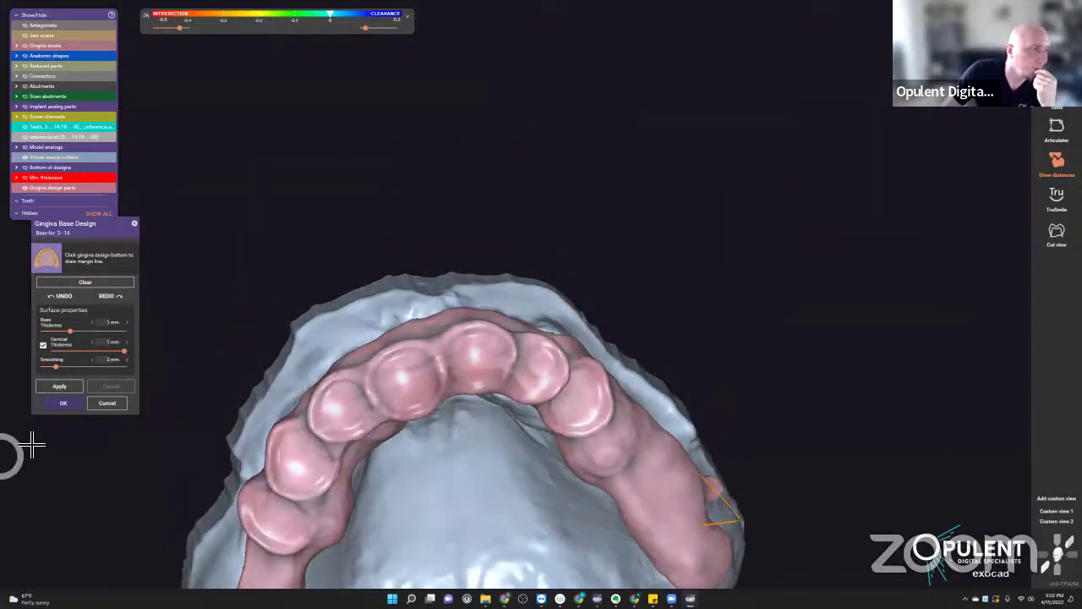
- Adjust the margin points at the posterior loop and regenerate the gingiva base
left_click(67, 391)
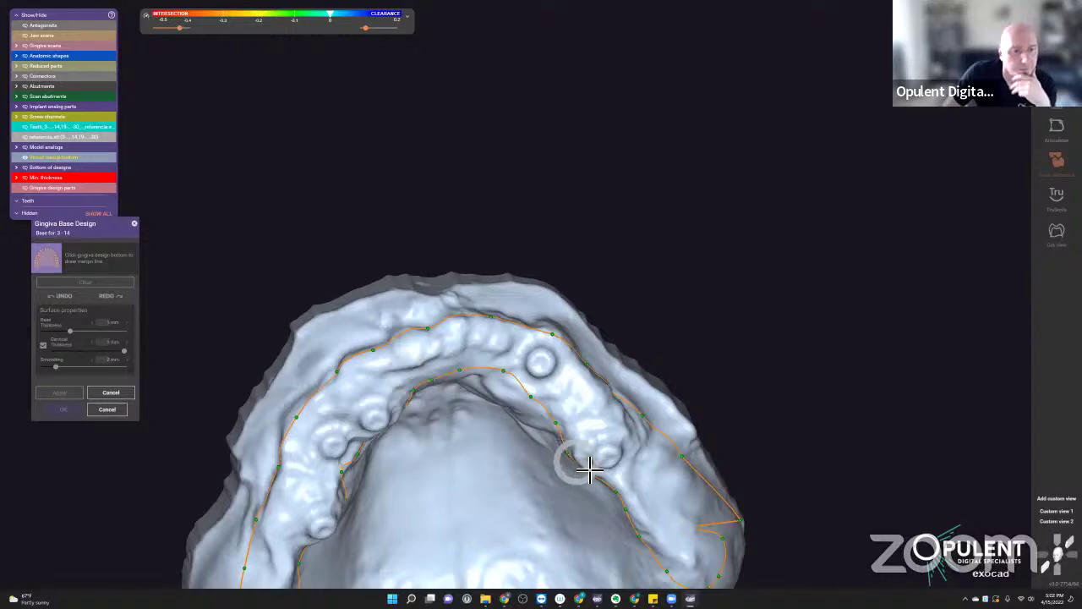
scroll(727, 539, "up", 10)
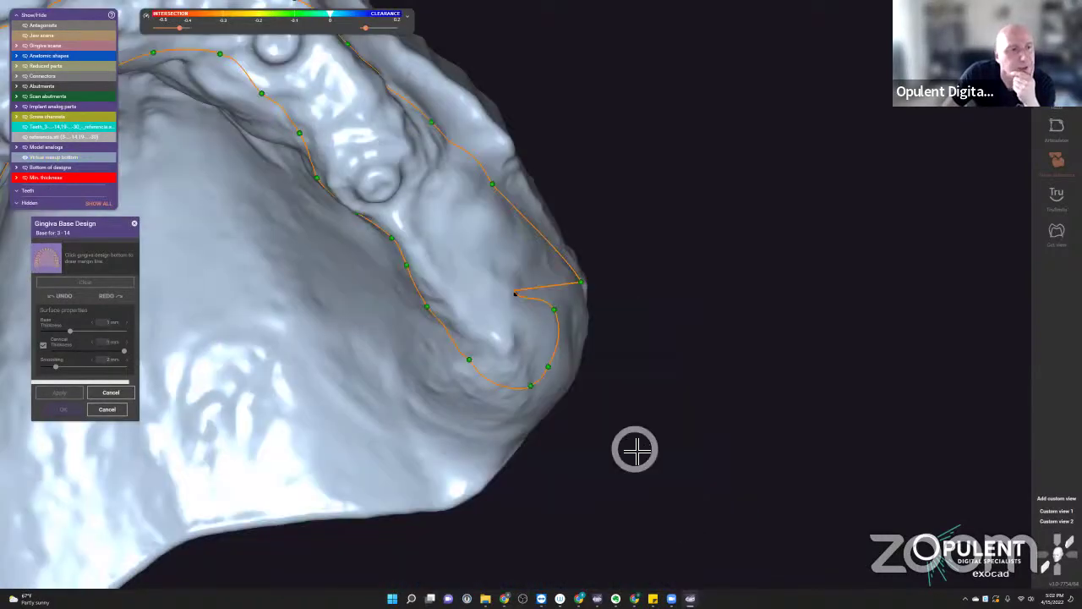
right_click_drag(634, 450, 422, 254)
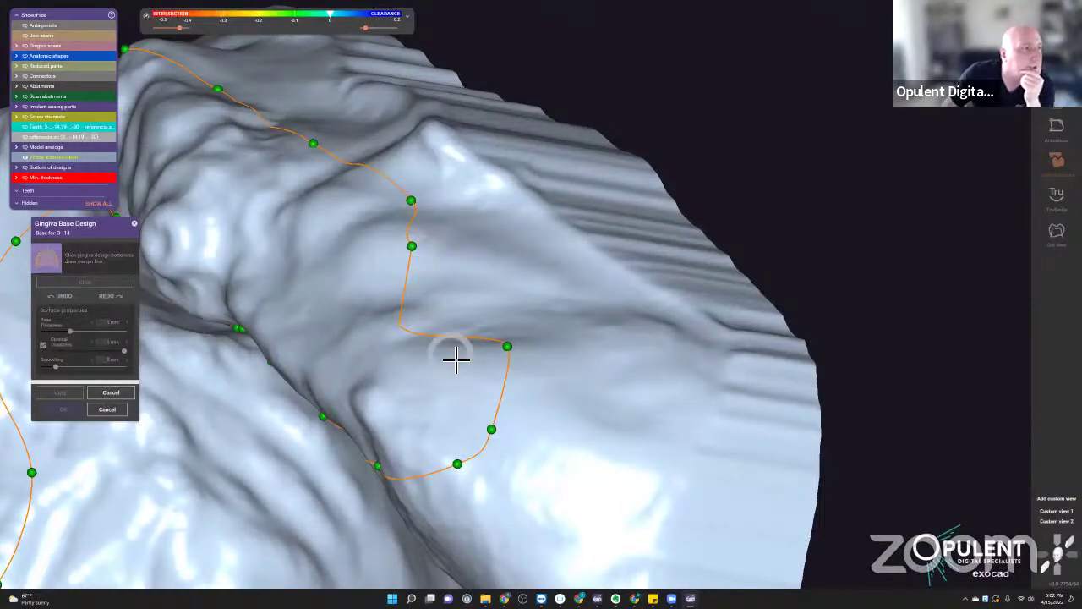
scroll(455, 360, "down", 3)
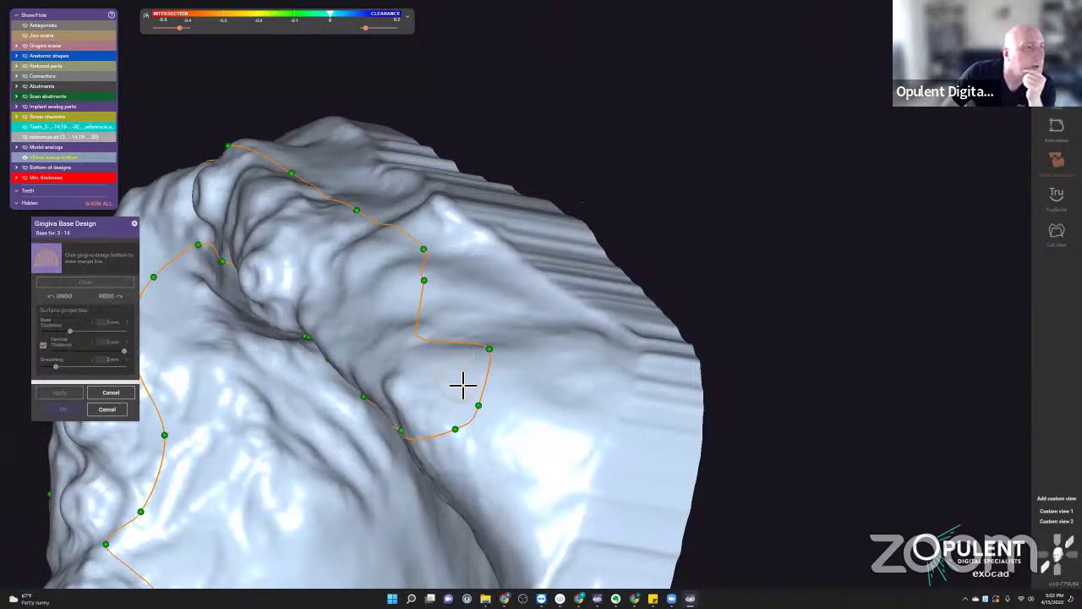
left_click(533, 364)
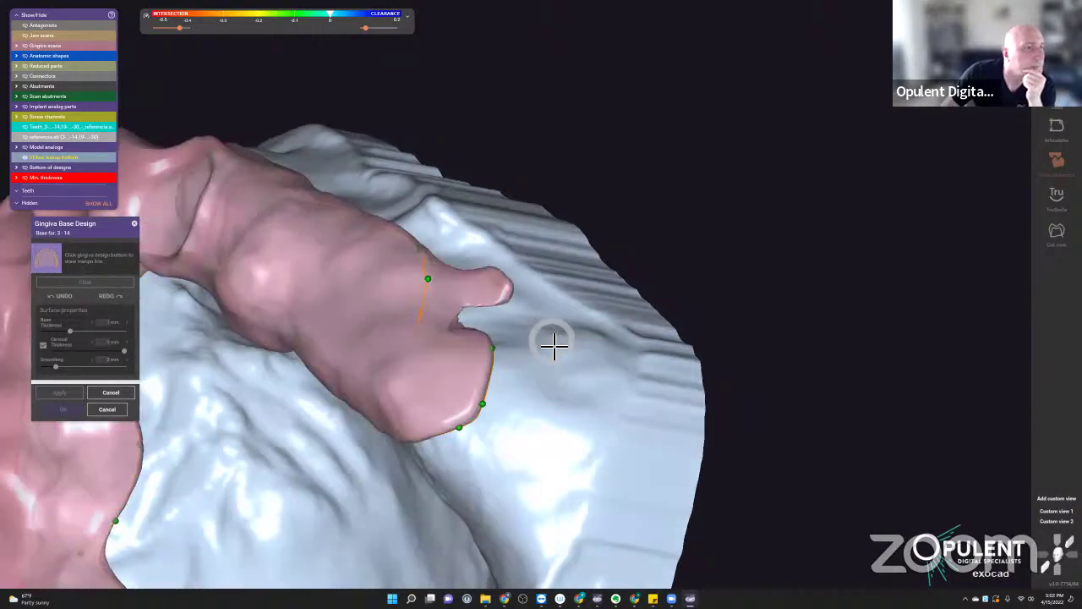
scroll(548, 341, "up", 5)
scroll(500, 288, "up", 1)
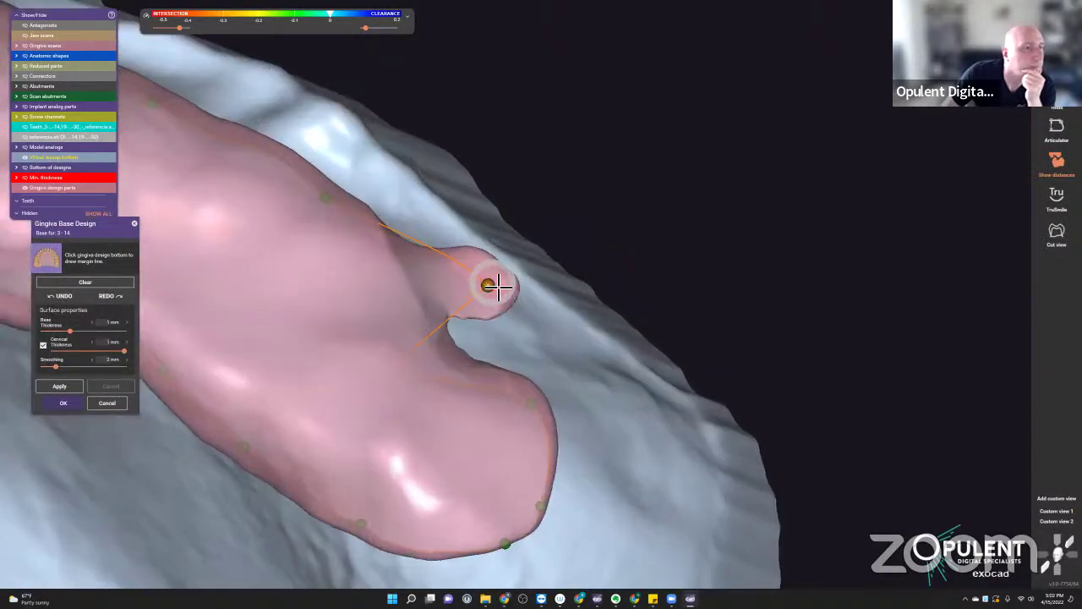
right_click_drag(580, 330, 270, 367)
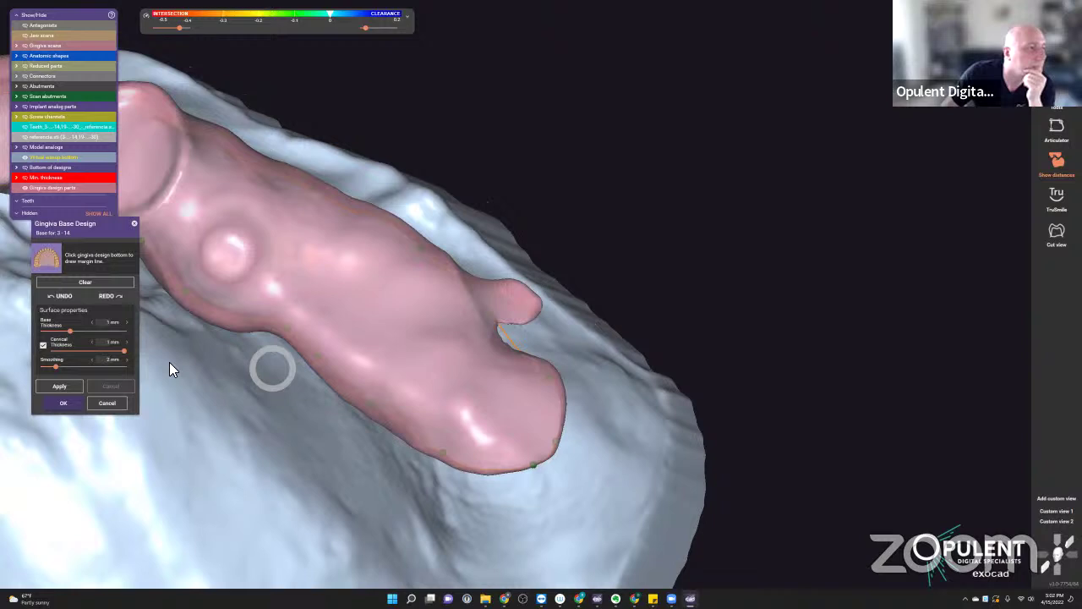
left_click(60, 386)
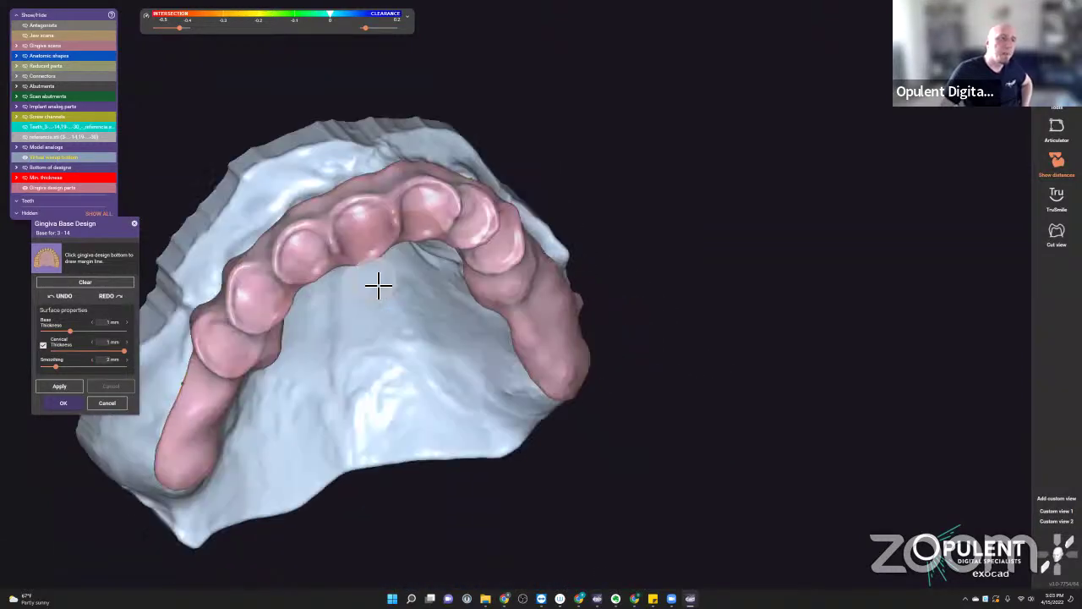
- Confirm the gingiva base with OK to proceed to Connectors
left_click(66, 404)
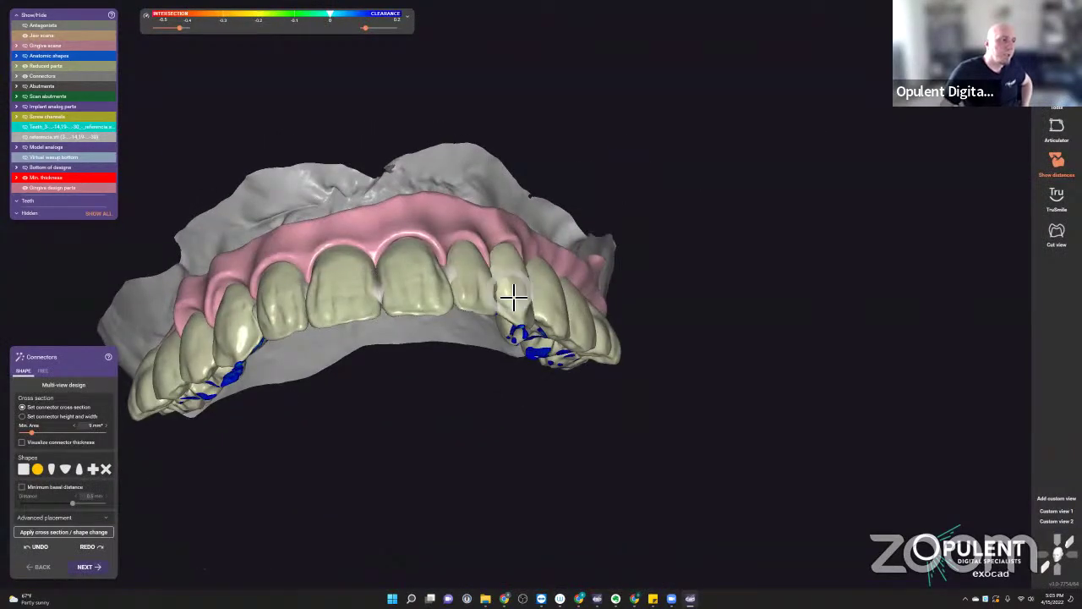
- Change the connector cross-section from X to '+' and apply it, ignoring minimum section
left_click(105, 470)
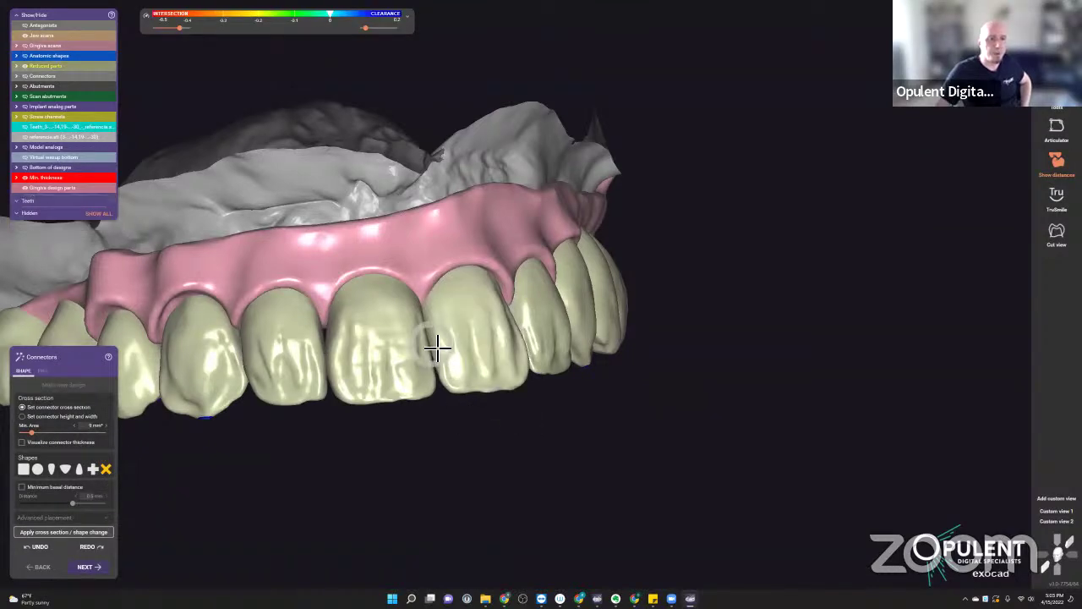
scroll(444, 363, "up", 5)
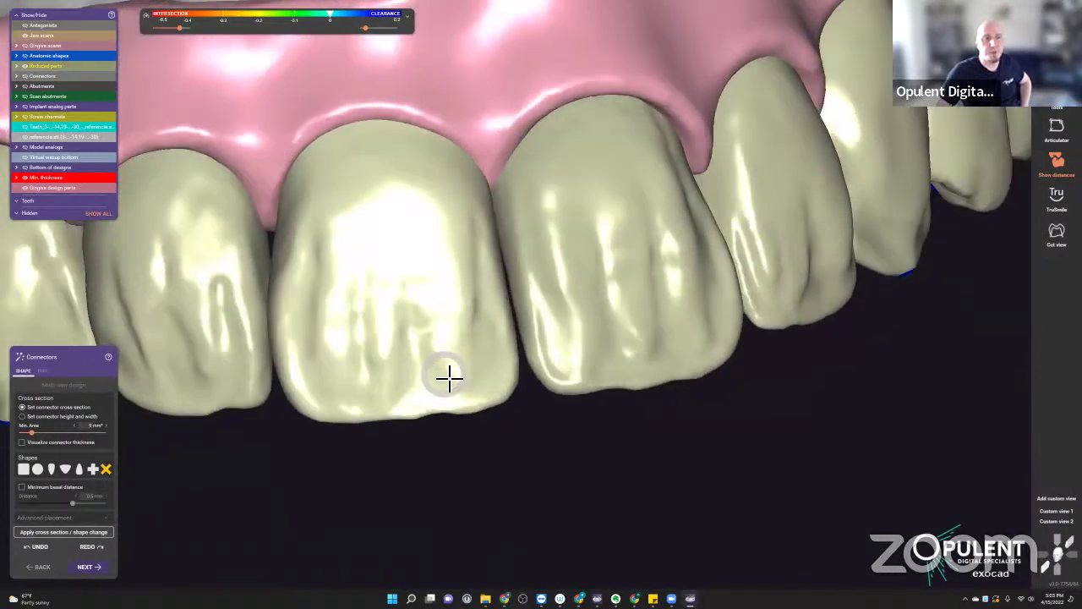
right_click_drag(448, 374, 525, 302)
scroll(511, 291, "down", 5)
left_click(93, 468)
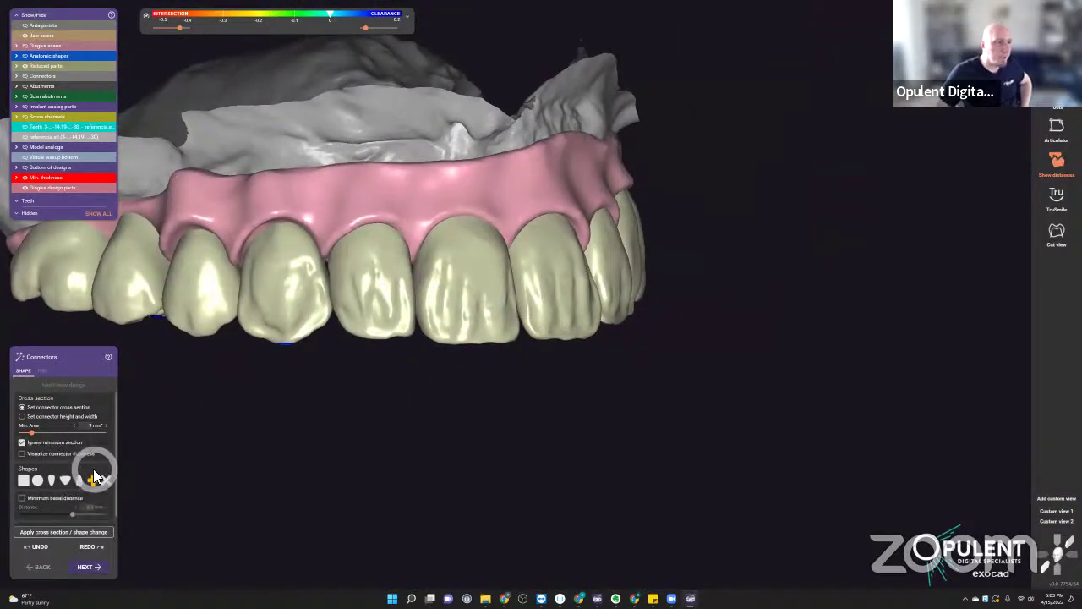
left_click(72, 534)
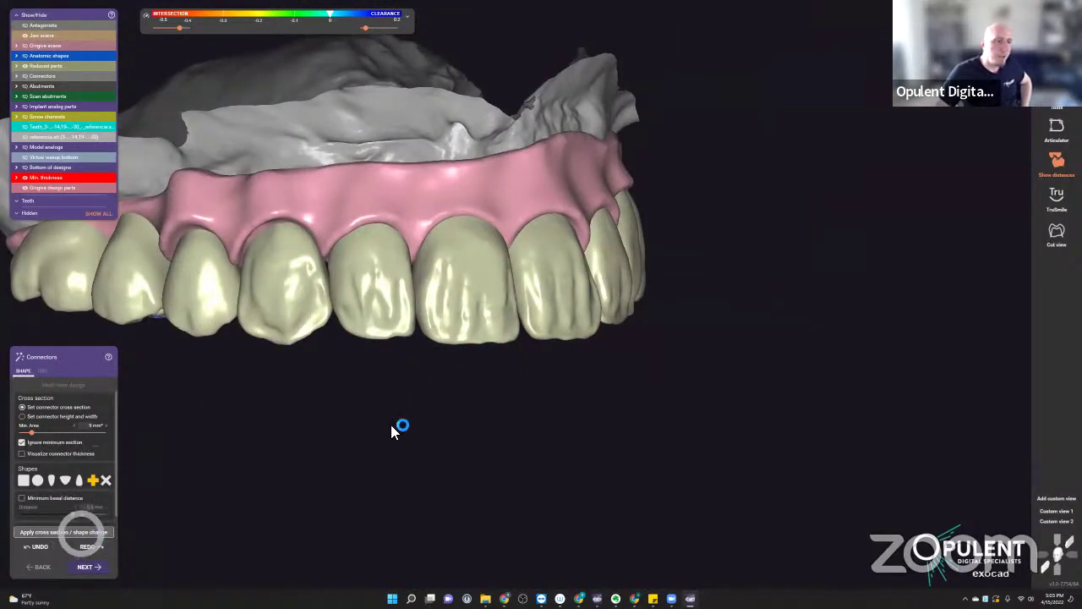
right_click_drag(489, 421, 520, 292)
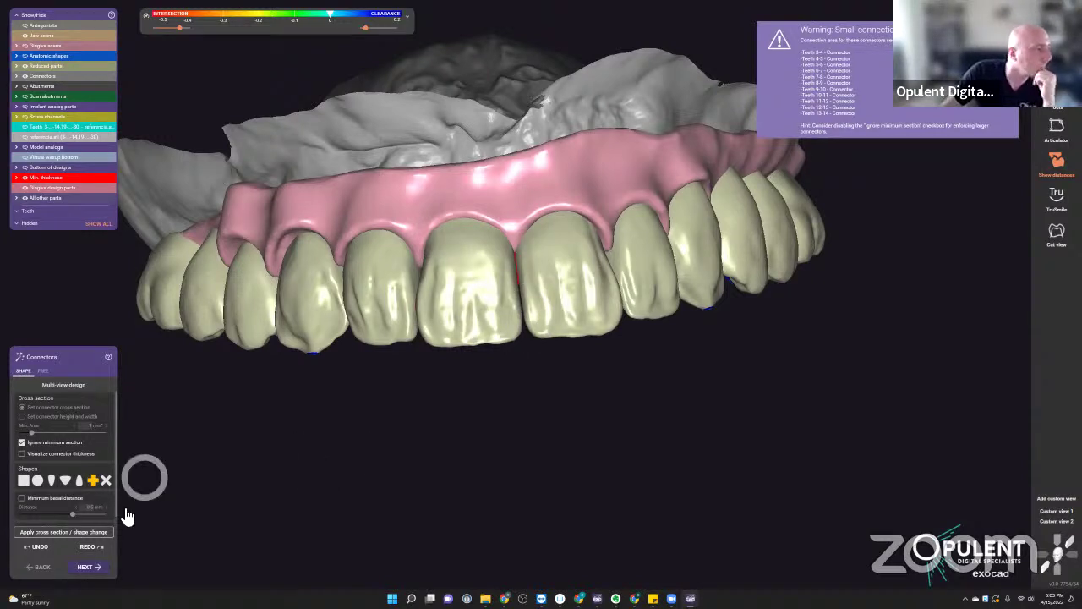
- Enter Free-Form Gingiva Design and turn Keep bottom fixed off, then back on
left_click(88, 568)
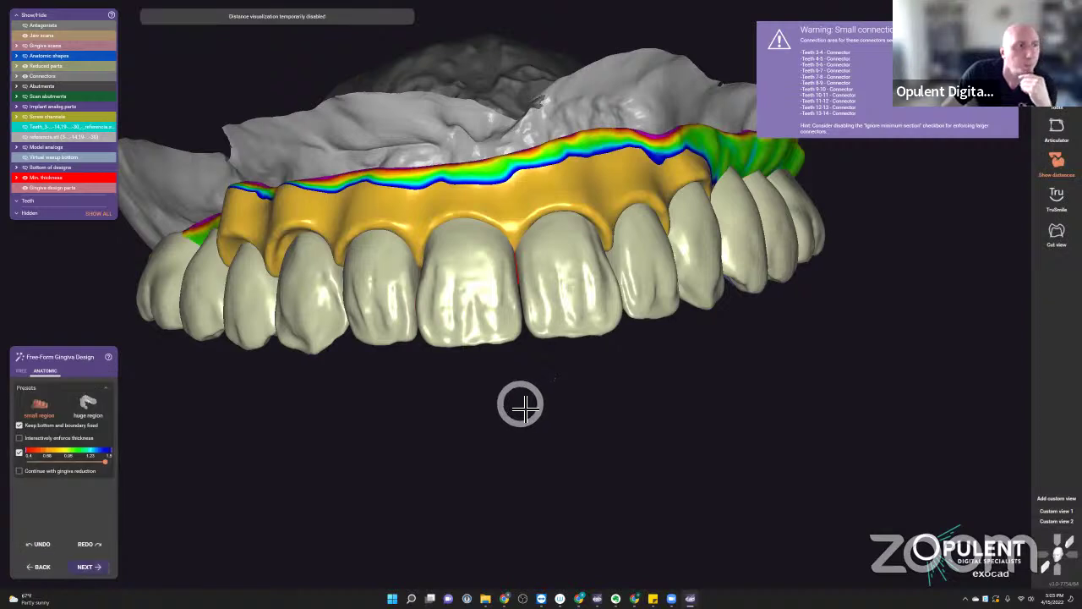
scroll(521, 402, "down", 3)
right_click_drag(521, 403, 500, 428)
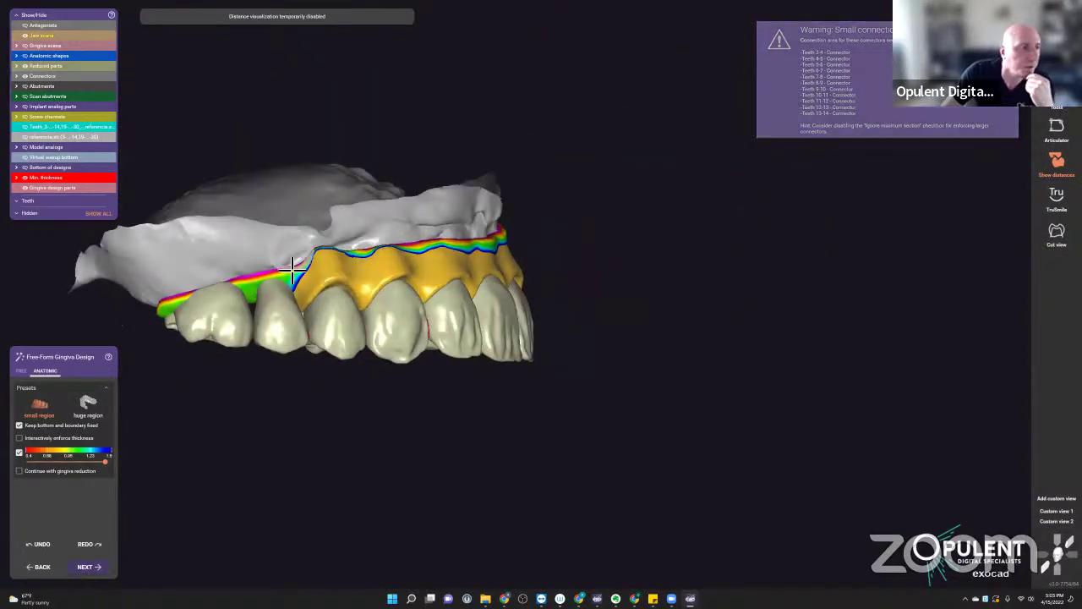
scroll(210, 358, "up", 4)
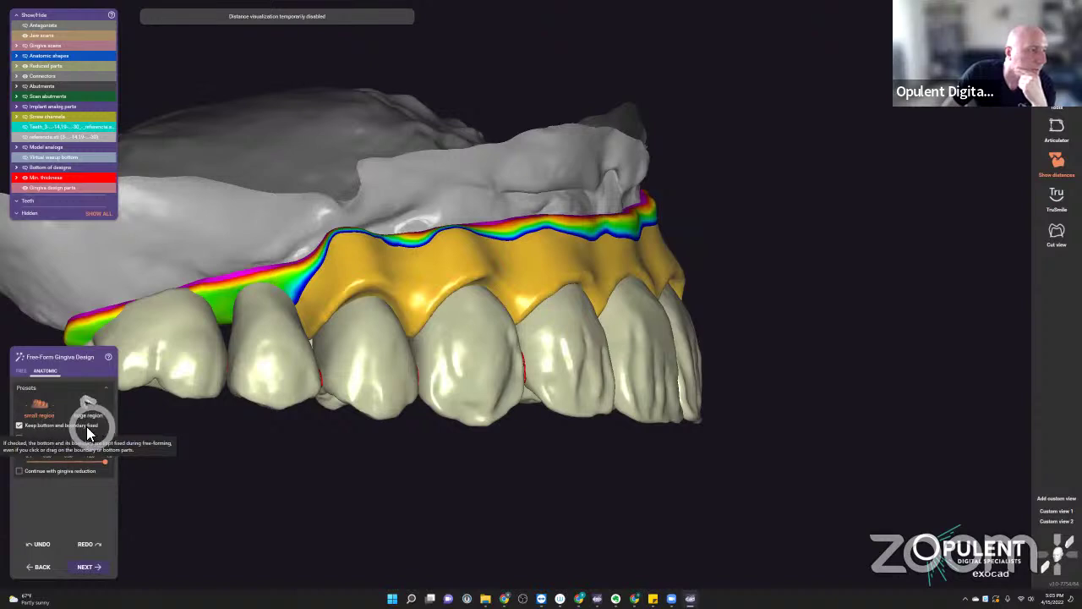
left_click(19, 426)
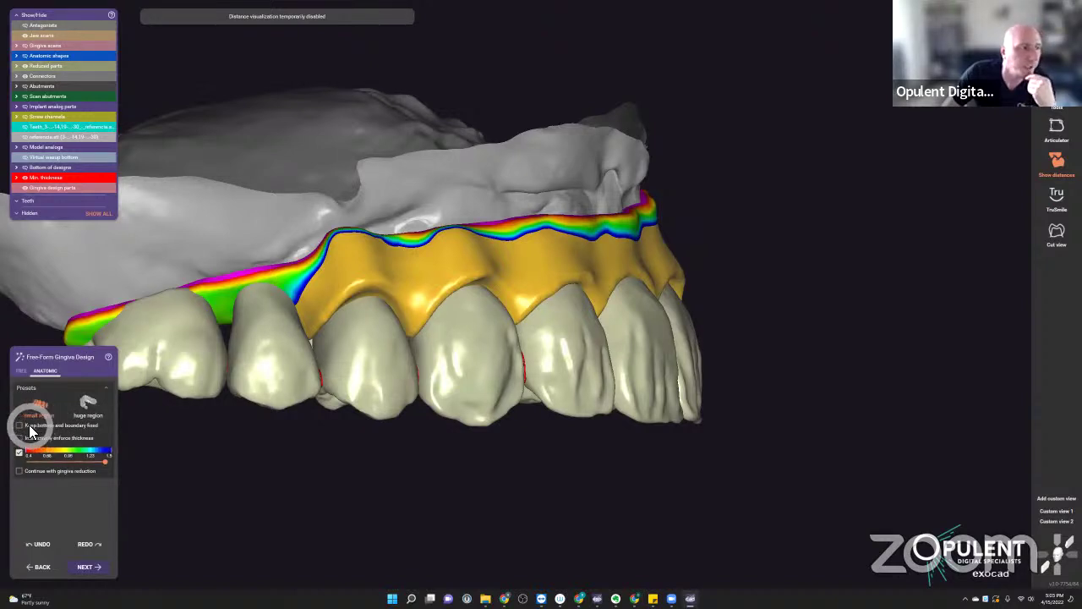
left_click(20, 426)
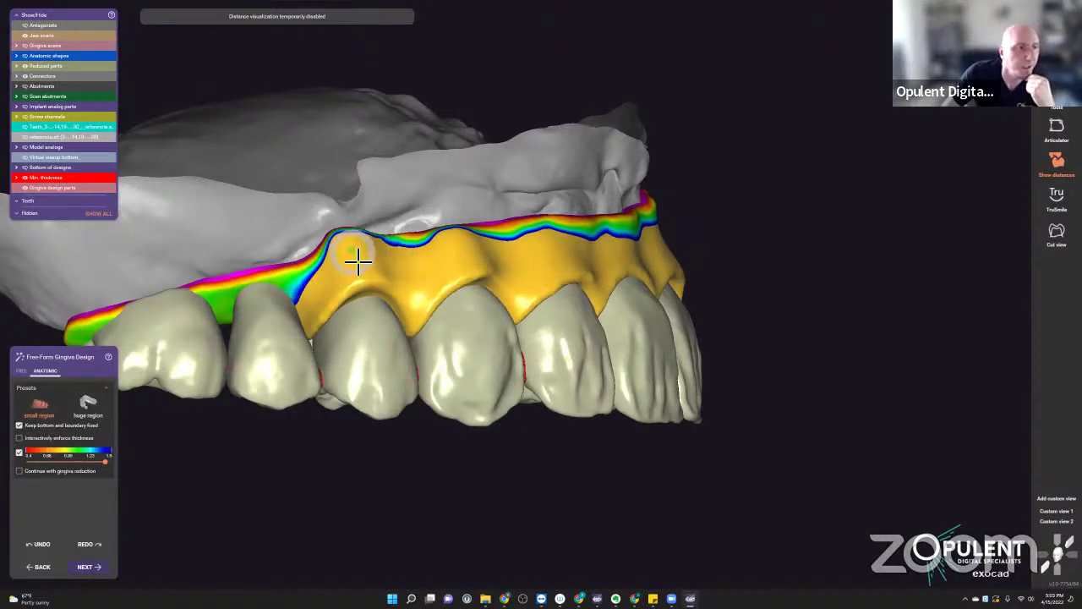
- Reshape the gingiva along the gum margin with the small region brush
left_click_drag(358, 262, 358, 234)
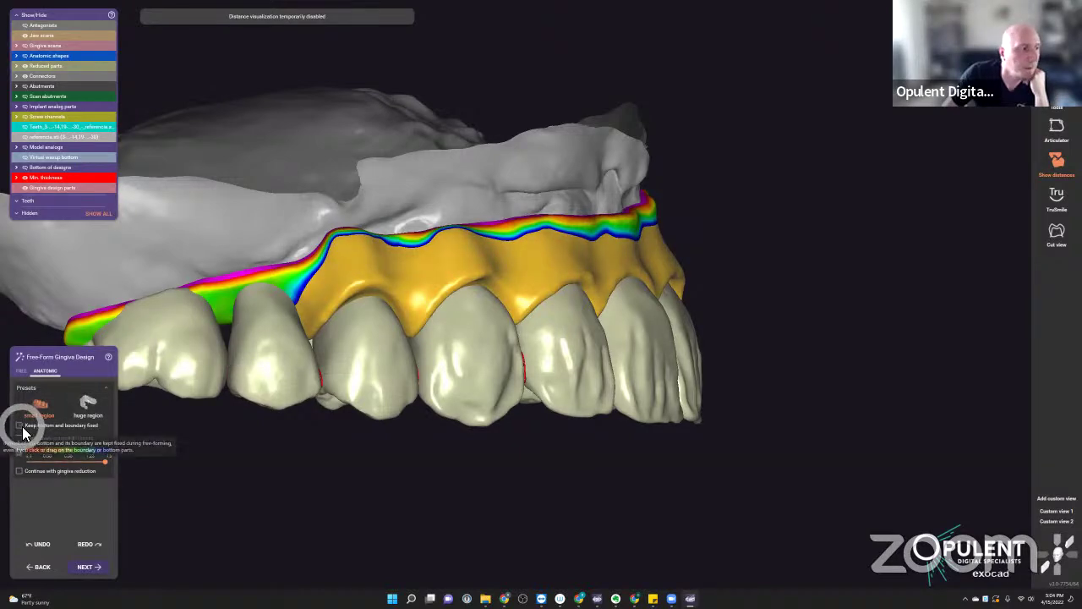
right_click_drag(350, 285, 487, 271)
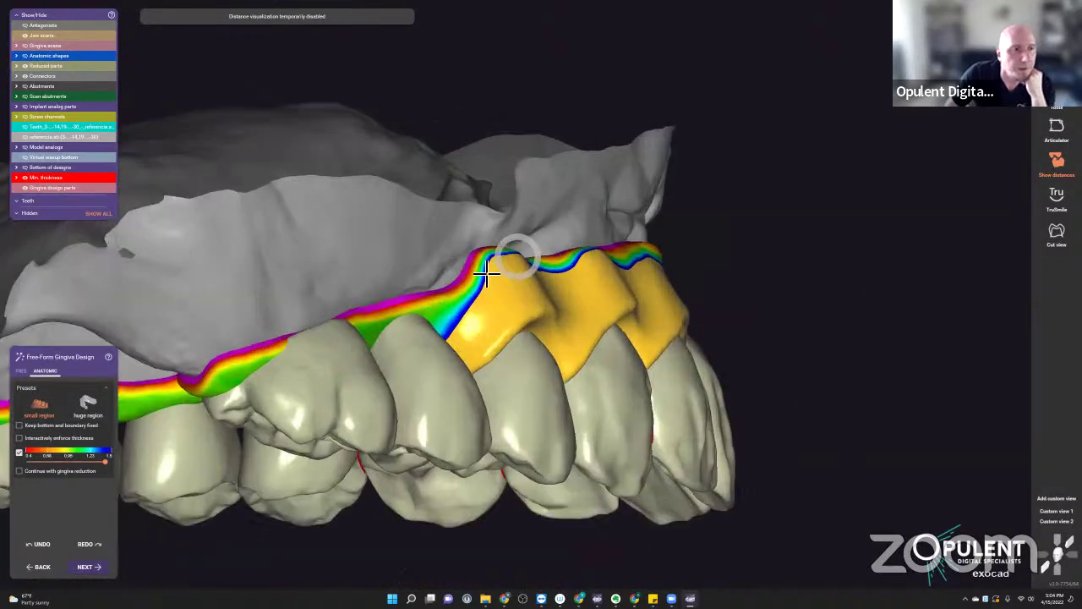
scroll(486, 270, "up", 2)
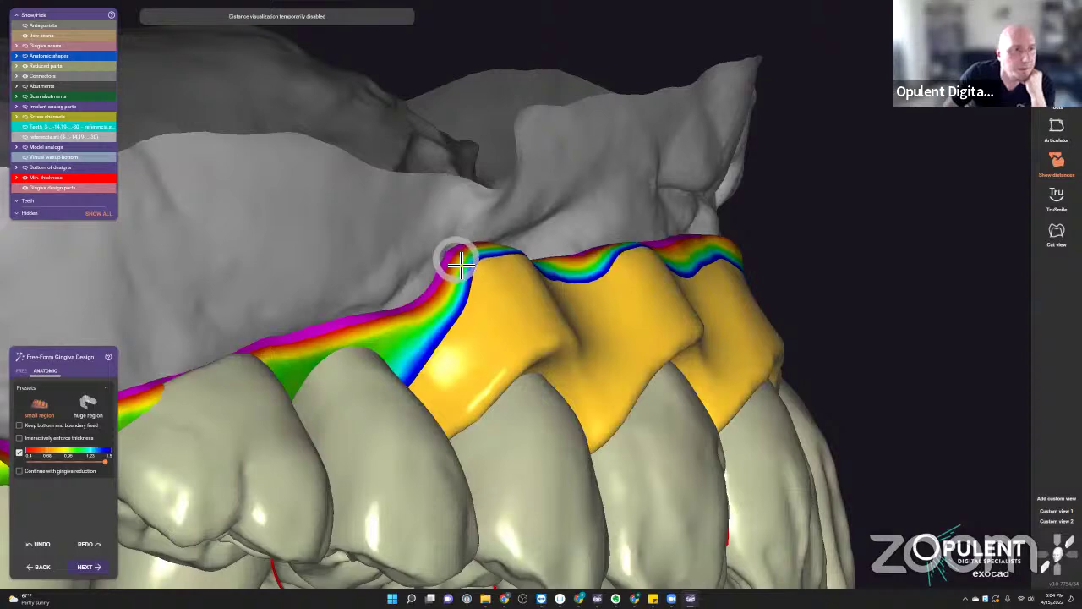
left_click(459, 265)
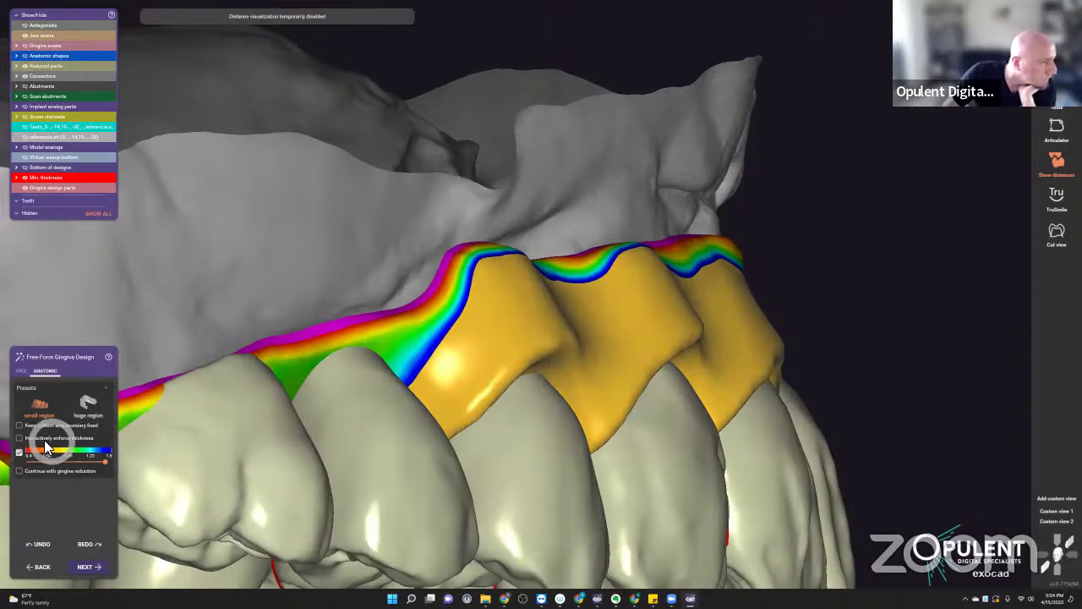
right_click_drag(515, 201, 479, 347)
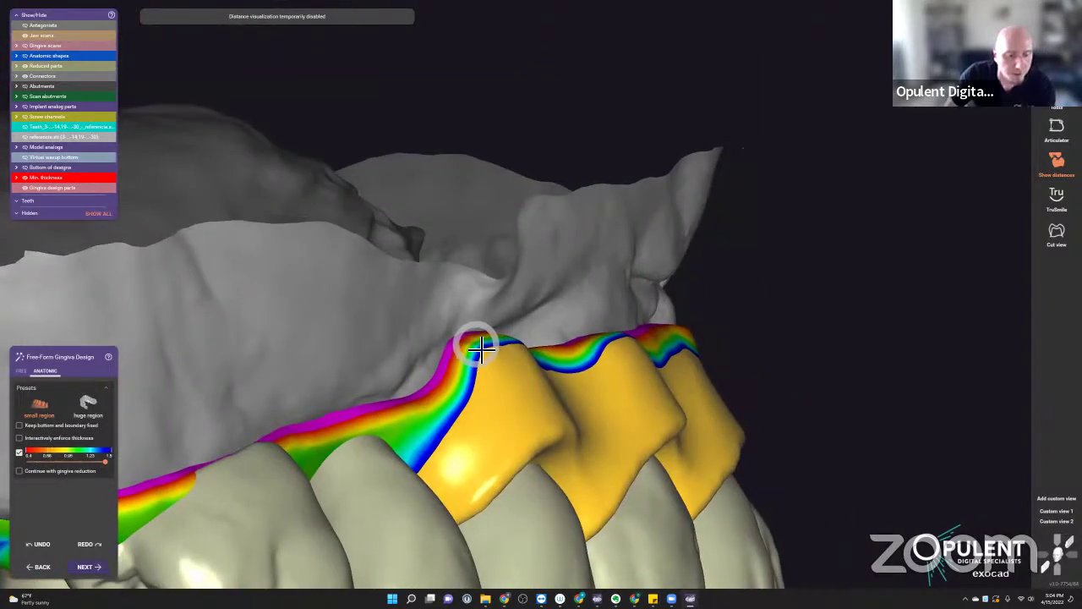
right_click_drag(483, 406, 461, 350)
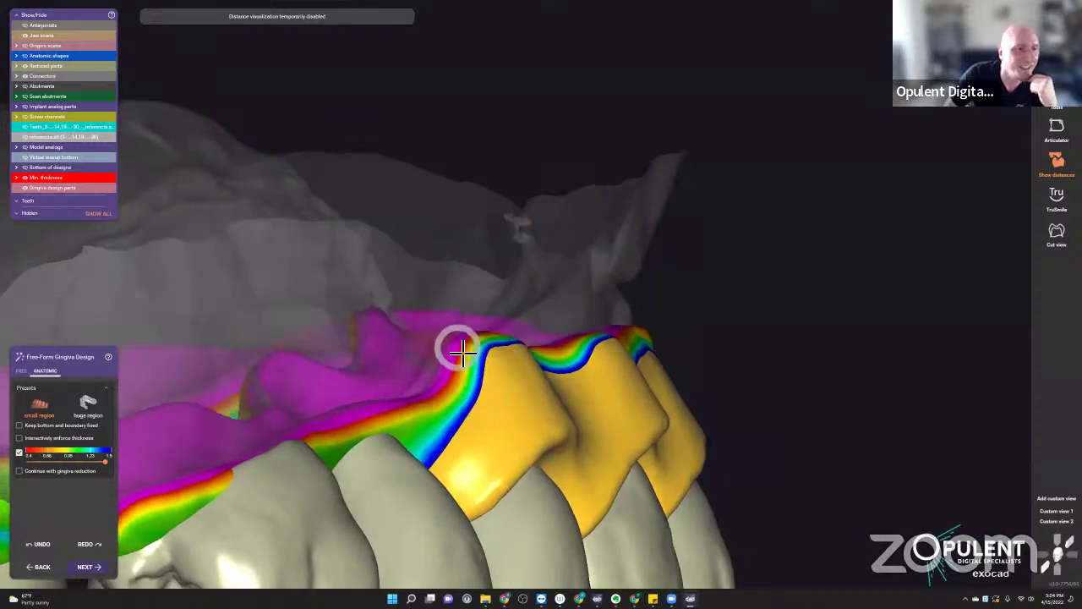
mouse_move(456, 356)
left_mouse_down()
mouse_move(459, 386)
mouse_move(484, 348)
mouse_move(484, 377)
mouse_move(454, 392)
left_mouse_up()
mouse_move(454, 392)
right_mouse_down()
mouse_move(579, 403)
mouse_move(194, 381)
right_mouse_up()
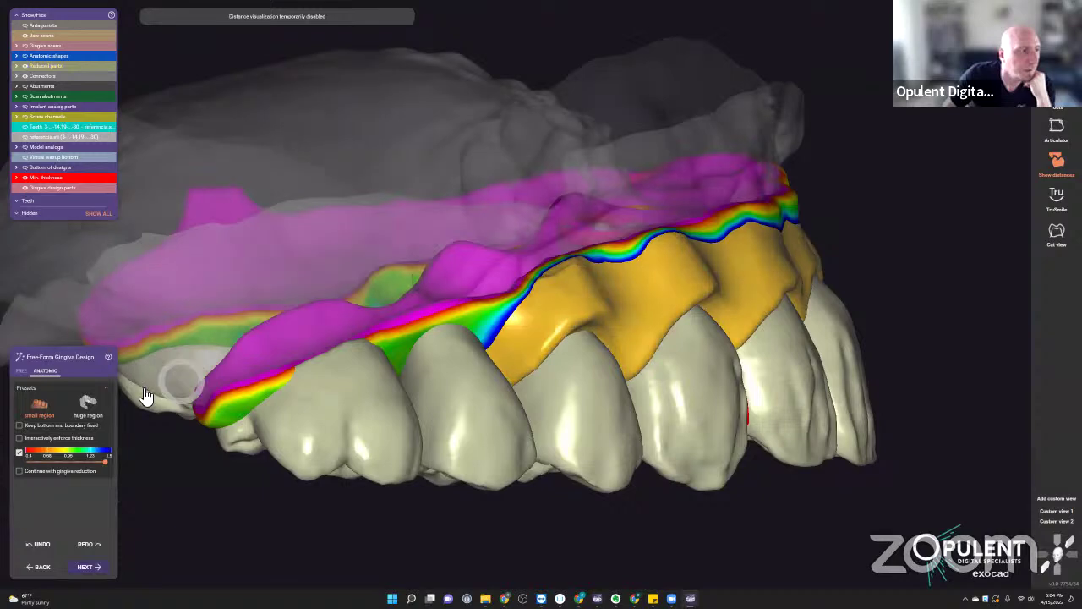
- Thicken the gum margin using the huge region preset, then minimize the design window
left_click(93, 406)
scroll(603, 367, "up", 3)
right_click_drag(604, 367, 803, 205)
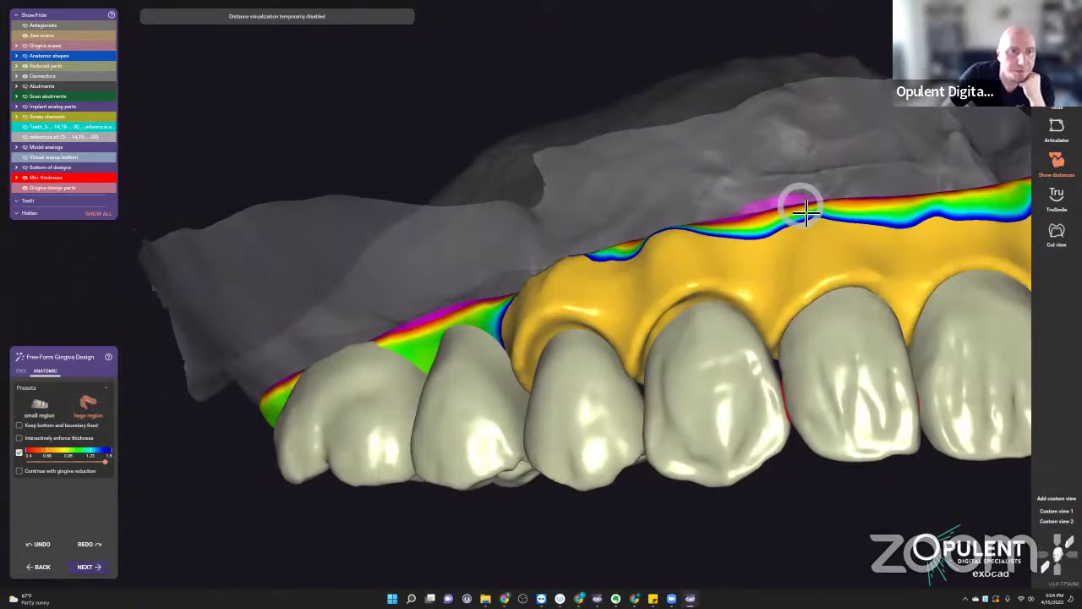
left_click_drag(807, 215, 786, 253)
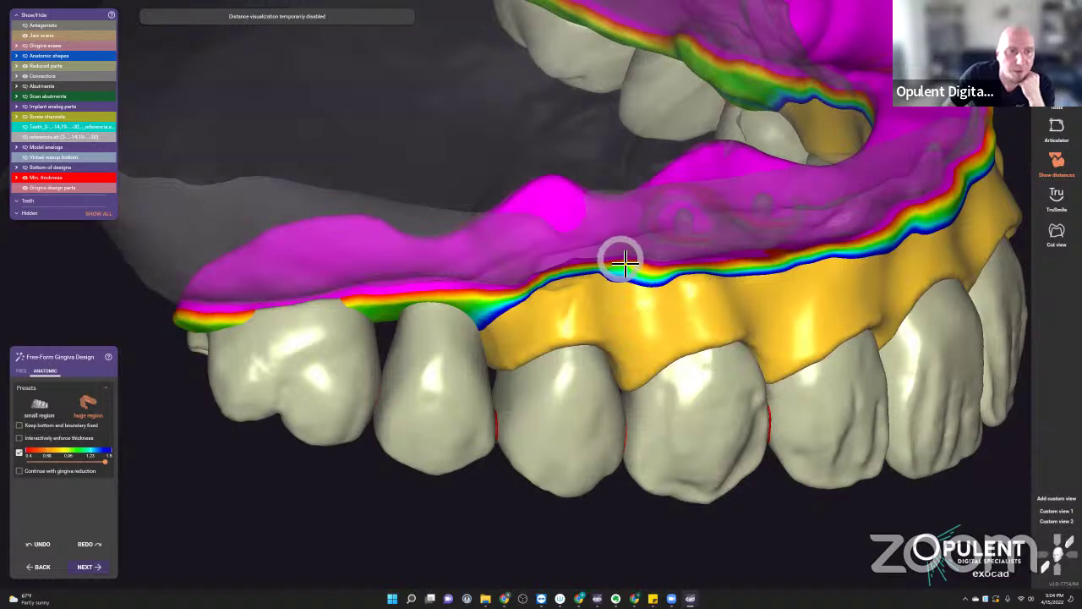
right_click_drag(629, 261, 647, 295)
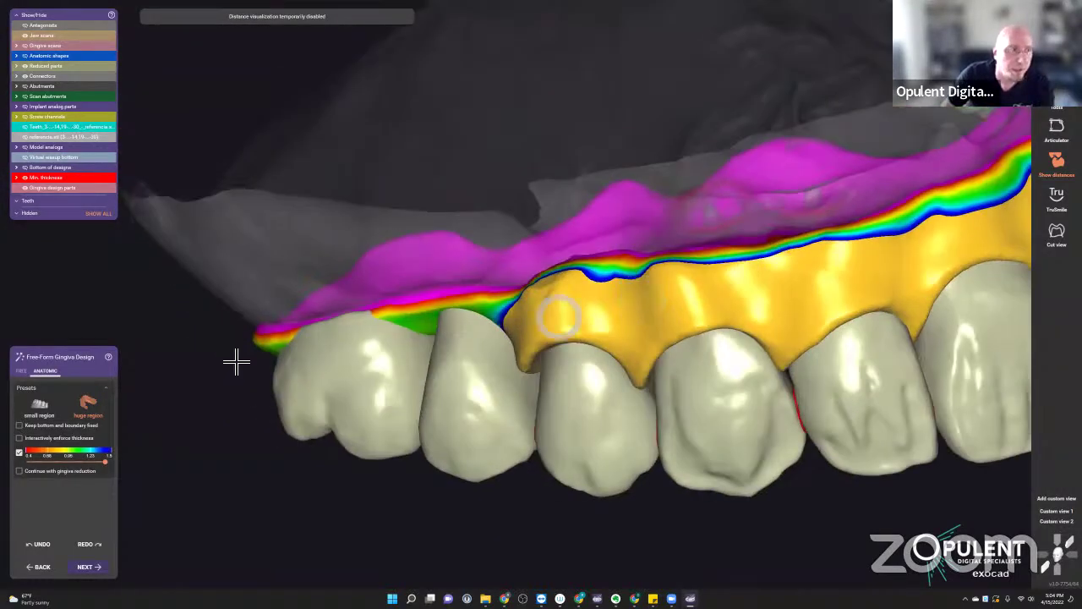
left_click(21, 372)
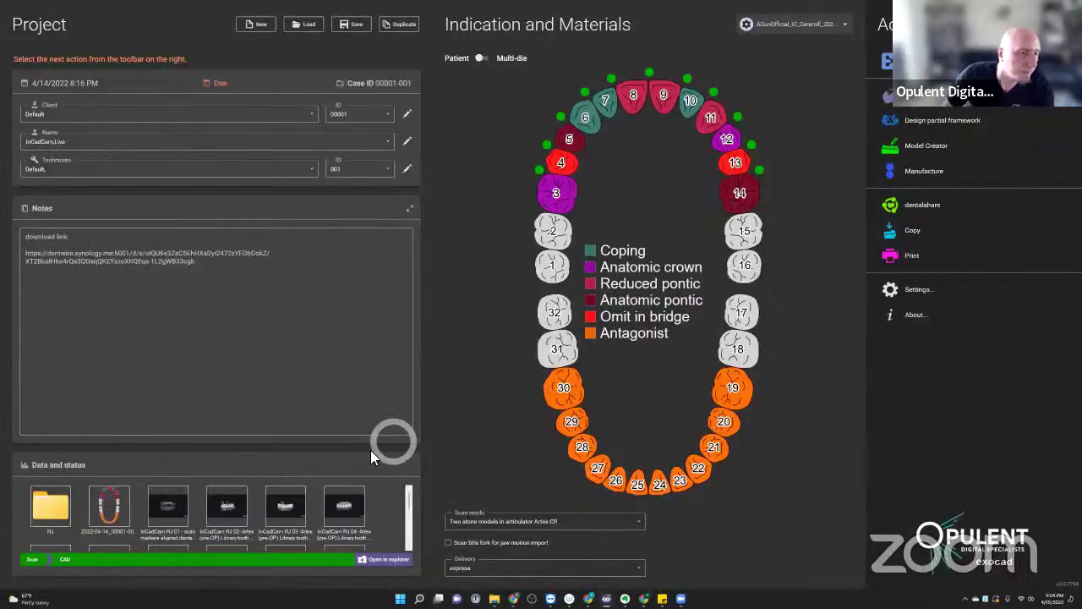
left_click(606, 598)
- Relaunch the case in exocad DentalCAD to bring up the Found saved scene dialog
left_click(606, 598)
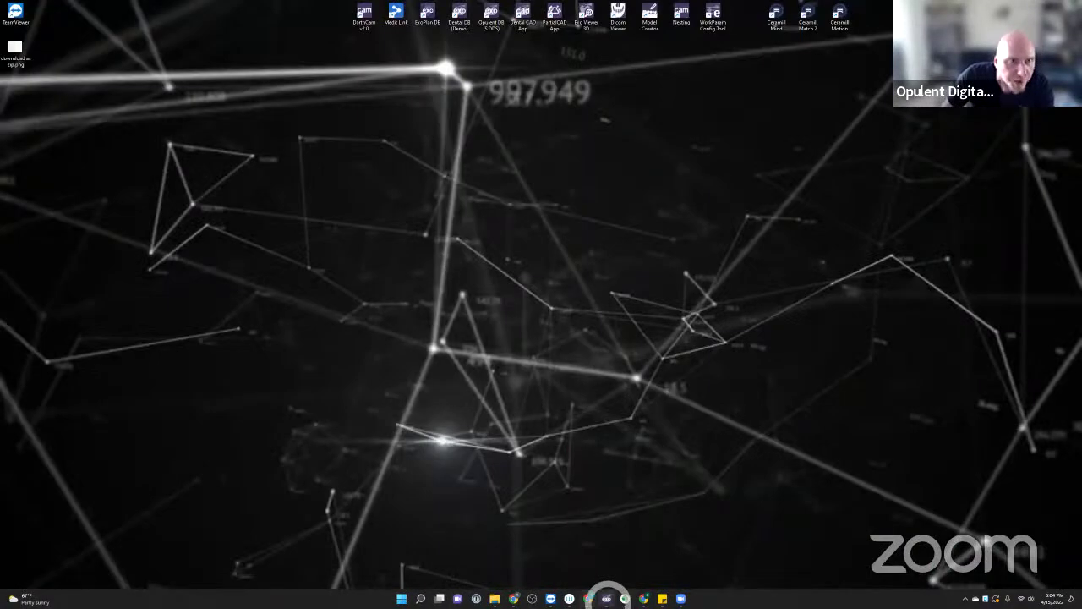
left_click(606, 598)
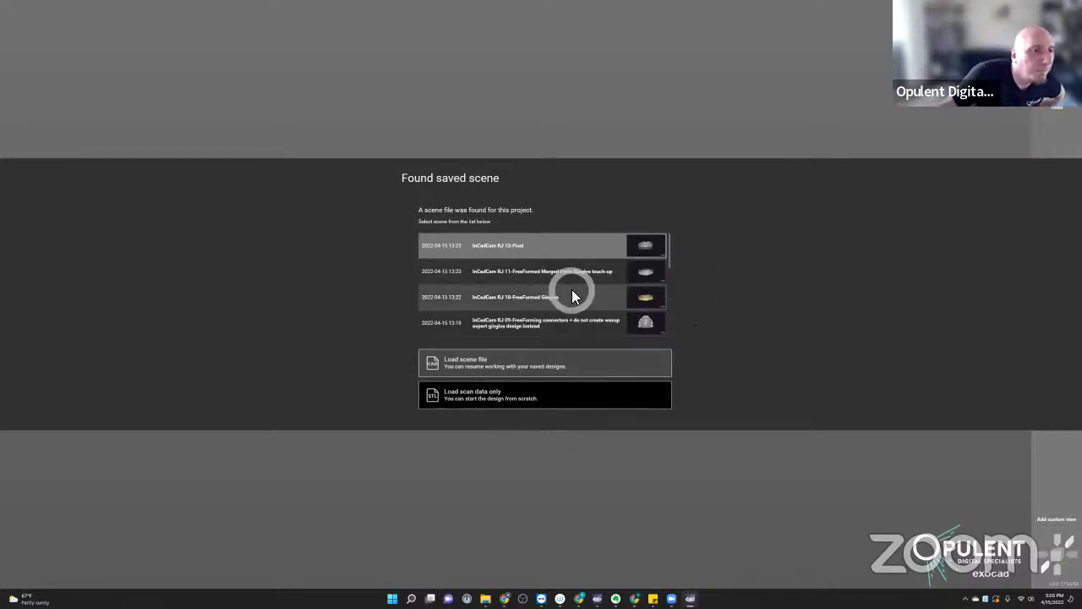
- Load the RJ 10 FreeFormed Gingiva scene from the saved scenes list
scroll(572, 293, "down", 3)
scroll(571, 296, "up", 3)
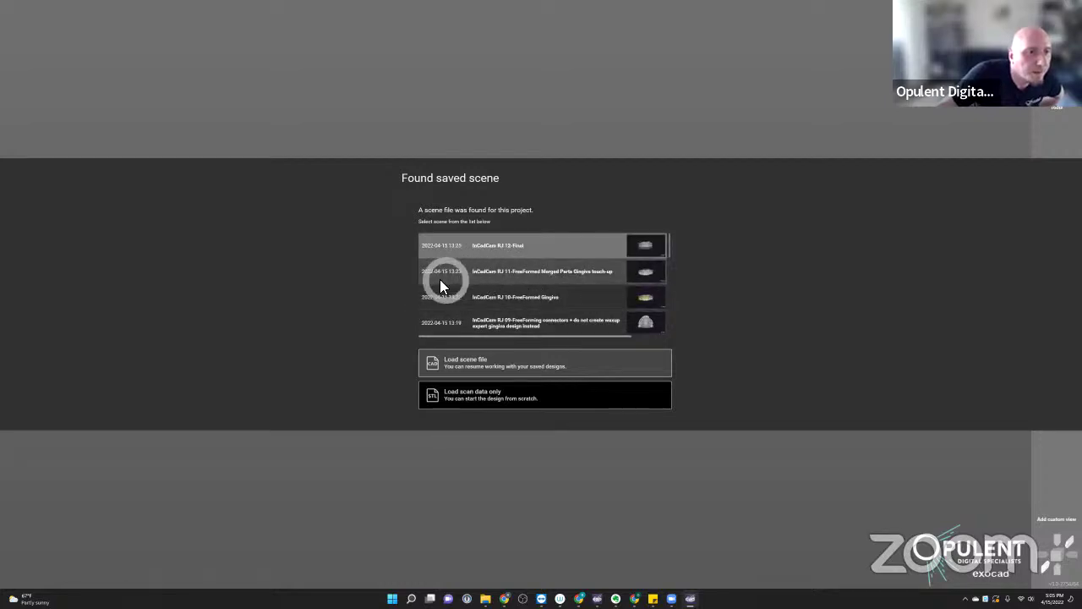
double_click(533, 300)
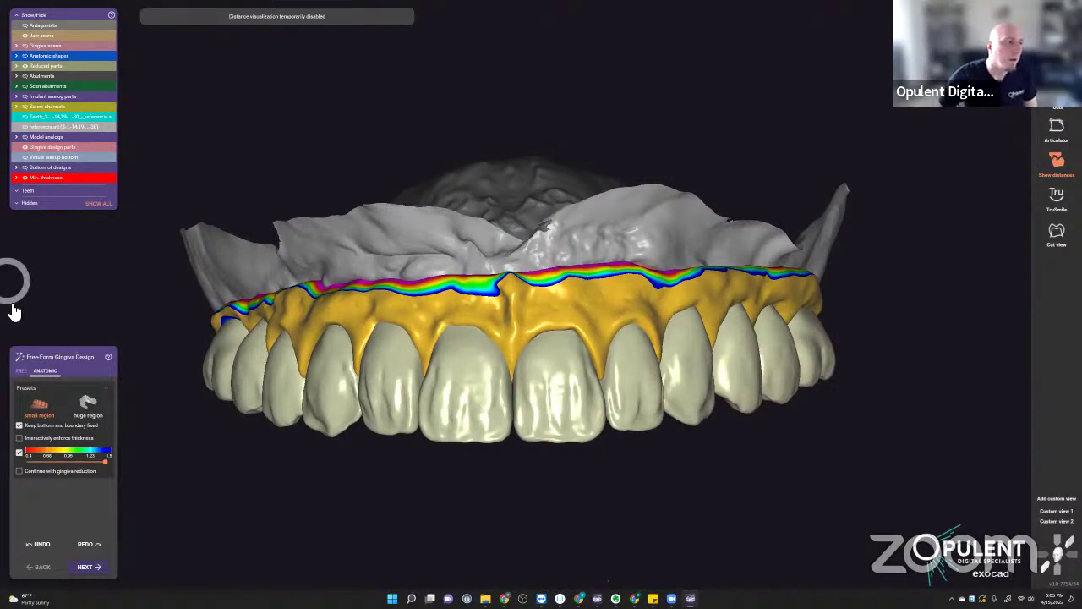
- Pick the free brush with a different brush type and raise material on the front gingiva
left_click(21, 372)
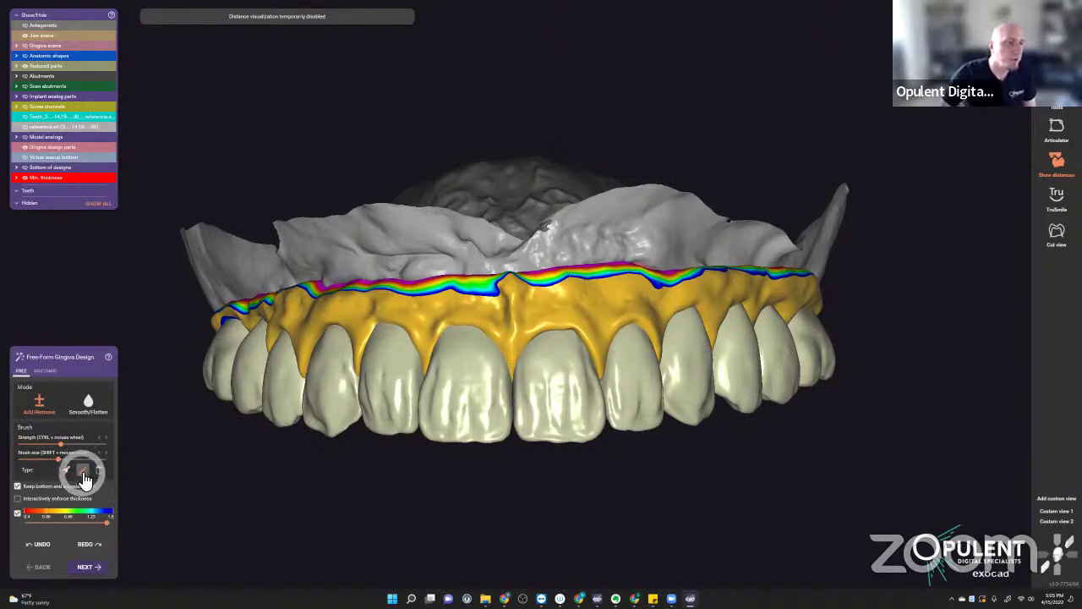
left_click(100, 471)
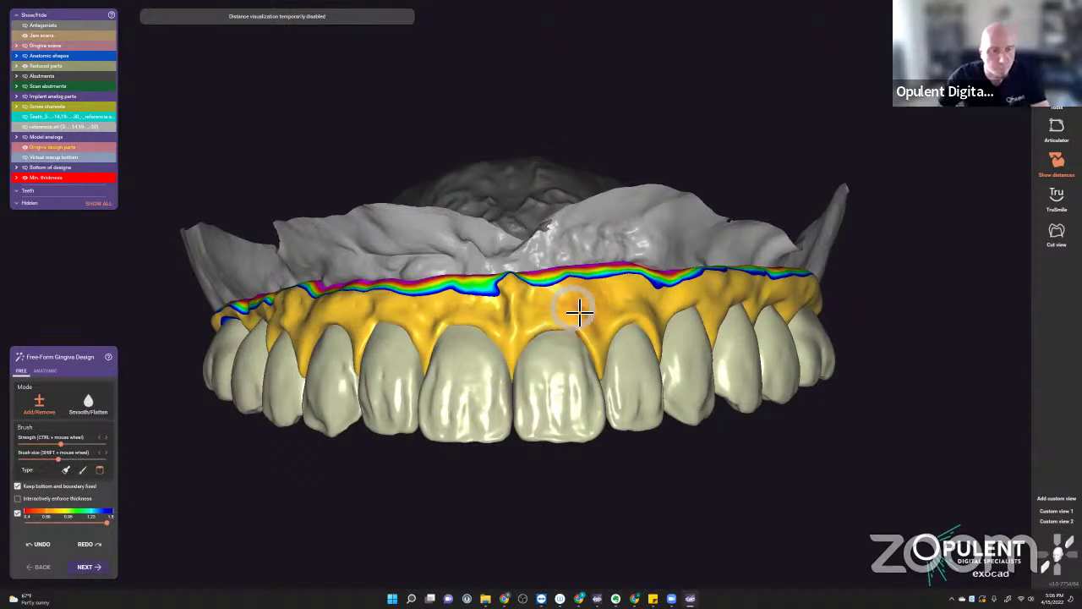
scroll(580, 311, "up", 5)
scroll(582, 313, "down", 2, "shift")
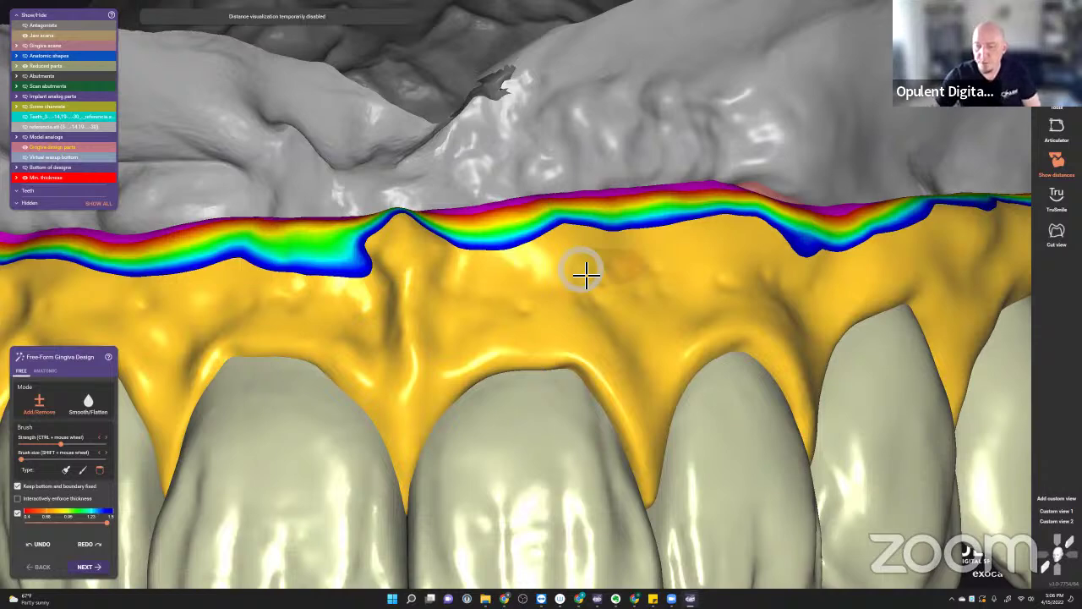
mouse_move(512, 316)
left_mouse_down()
mouse_move(532, 299)
mouse_move(510, 309)
mouse_move(731, 302)
mouse_move(676, 314)
left_mouse_up()
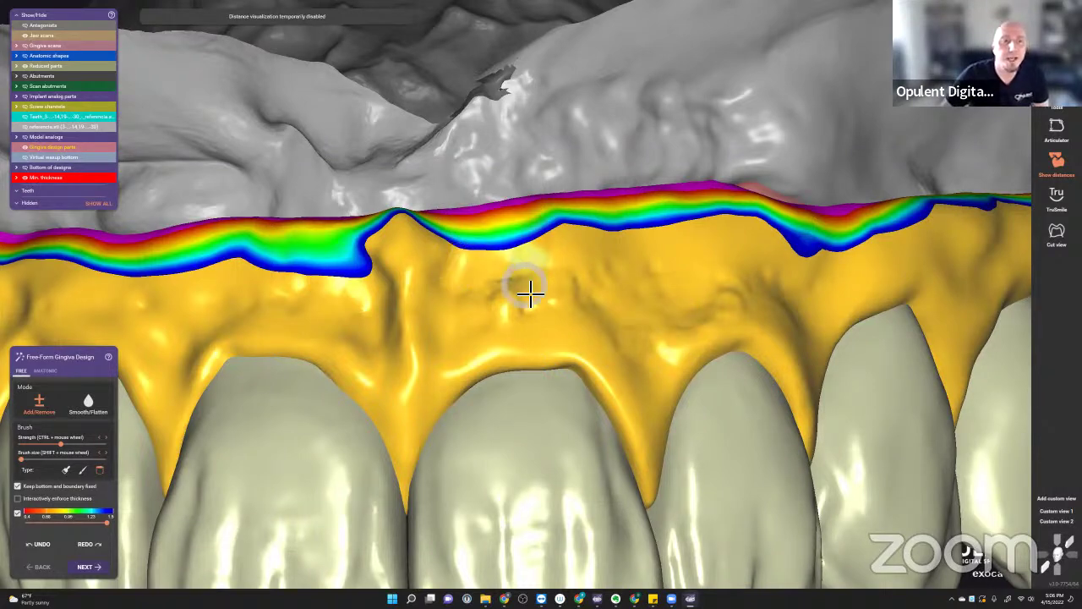
scroll(532, 312, "down", 3)
scroll(536, 323, "down", 3)
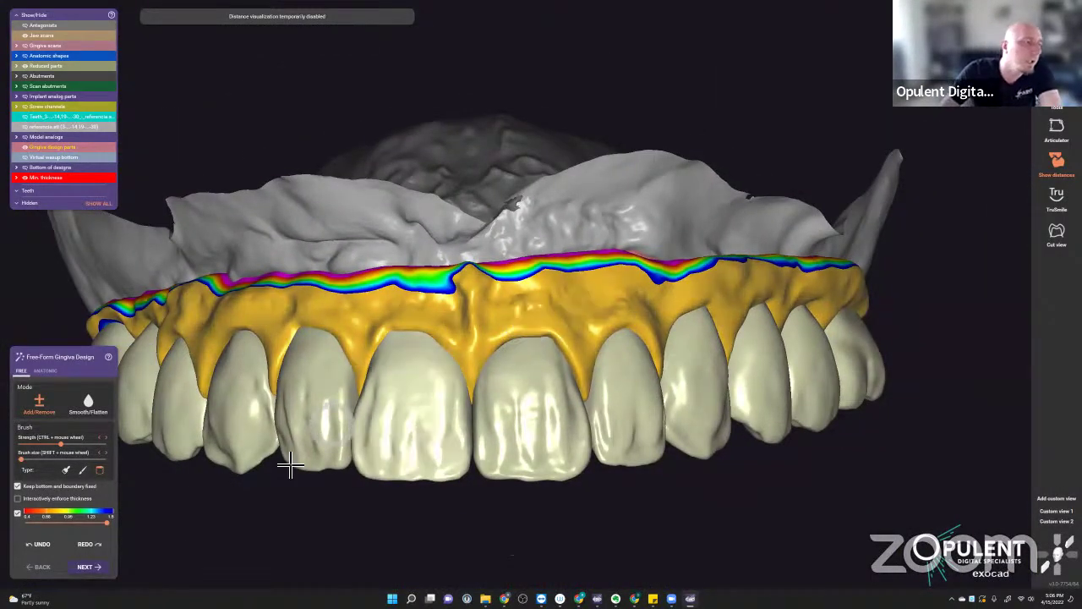
scroll(541, 338, "up", 4)
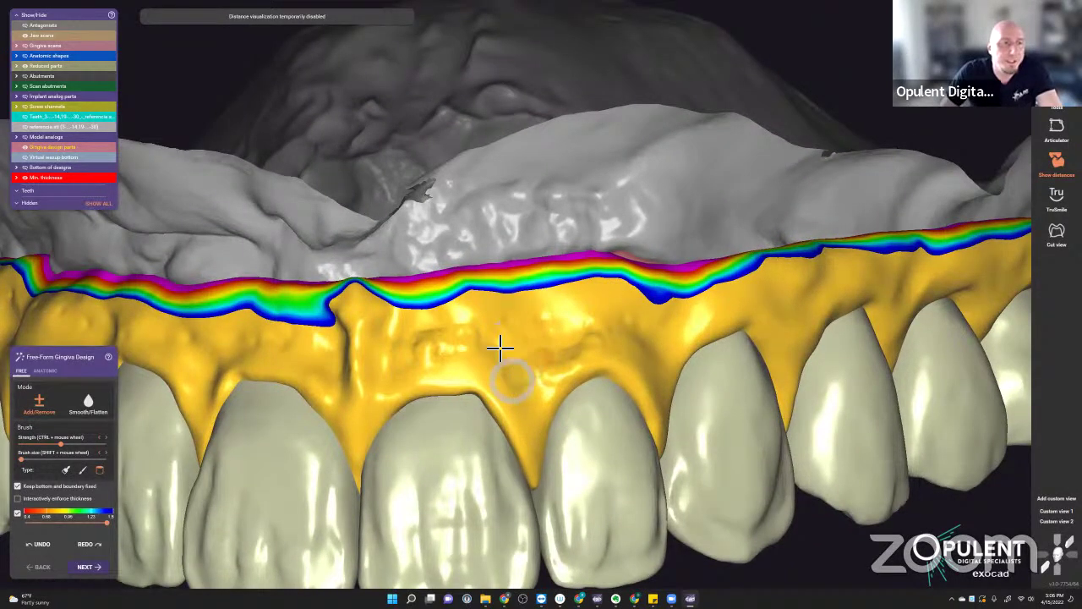
left_click_drag(502, 346, 536, 375)
mouse_move(607, 316)
left_mouse_down()
mouse_move(545, 373)
mouse_move(642, 349)
left_mouse_up()
- Sculpt raised material onto the upper gingiva and turn toward the thin blue spot
mouse_move(642, 349)
right_mouse_down()
mouse_move(648, 363)
mouse_move(363, 229)
right_mouse_up()
left_click_drag(386, 226, 422, 197)
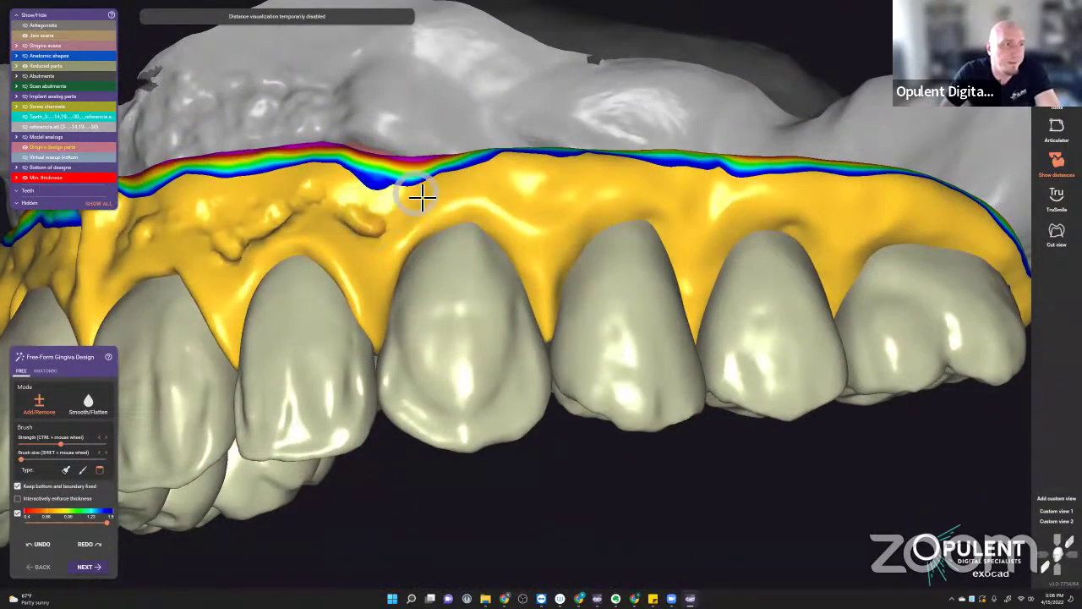
mouse_move(386, 227)
left_mouse_down()
mouse_move(566, 231)
mouse_move(515, 188)
mouse_move(544, 217)
mouse_move(587, 178)
mouse_move(578, 196)
mouse_move(541, 208)
mouse_move(500, 191)
mouse_move(573, 225)
mouse_move(684, 191)
mouse_move(724, 210)
mouse_move(708, 234)
left_mouse_up()
scroll(706, 236, "down", 4)
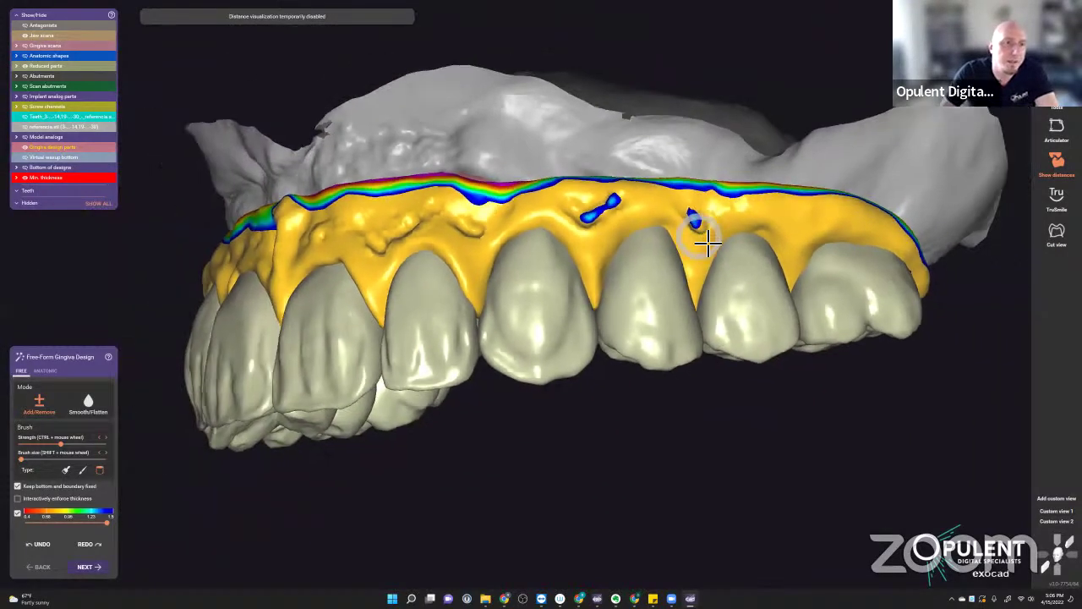
middle_click_drag(708, 244, 570, 305)
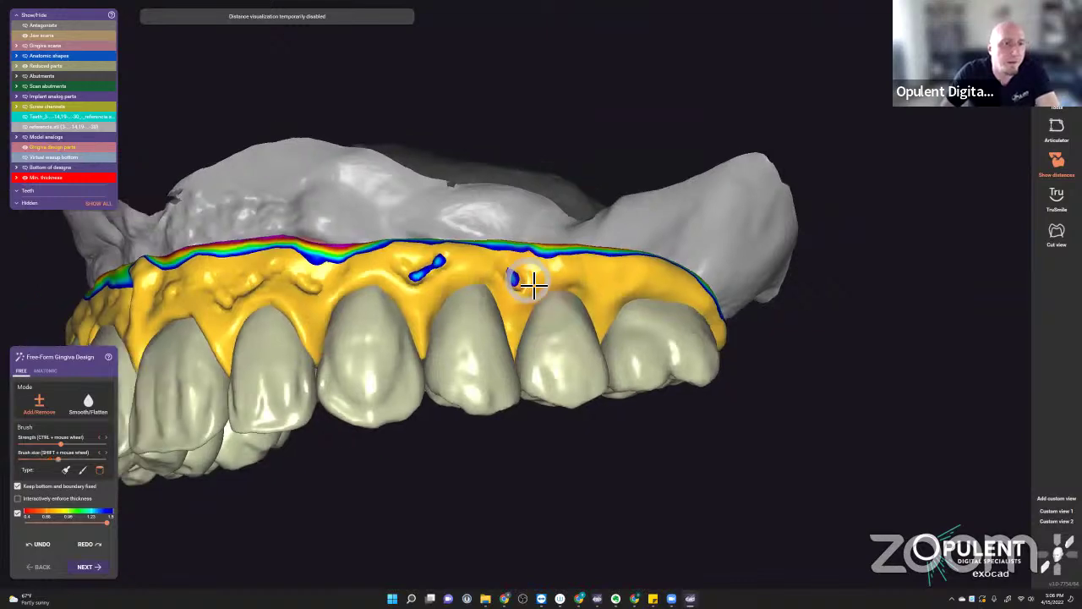
scroll(516, 279, "up", 3)
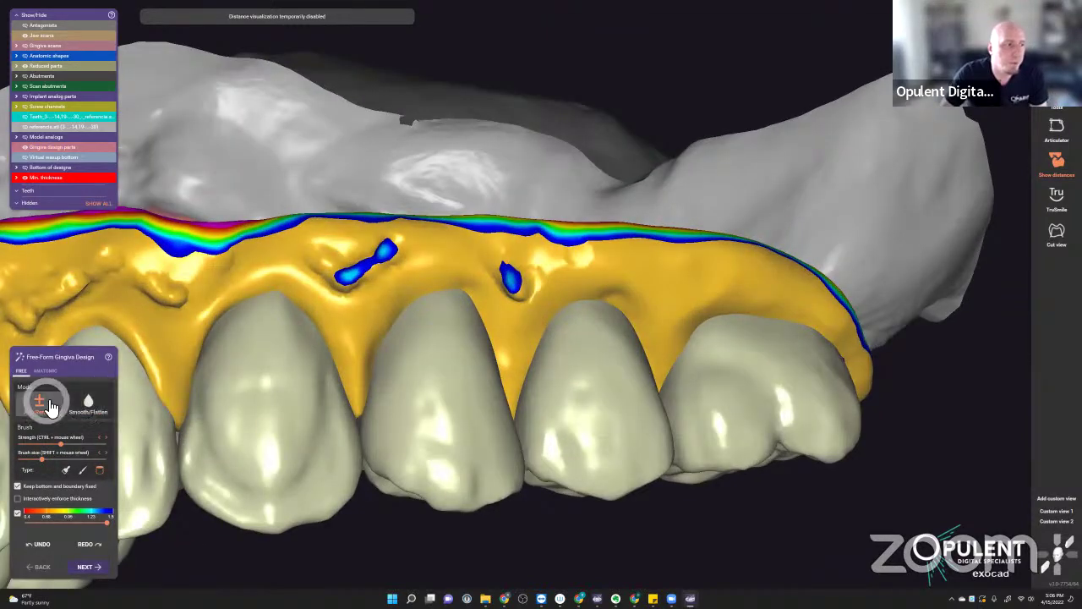
- Set the brush to add material and build up the thin blue gingiva areas
left_click(48, 409)
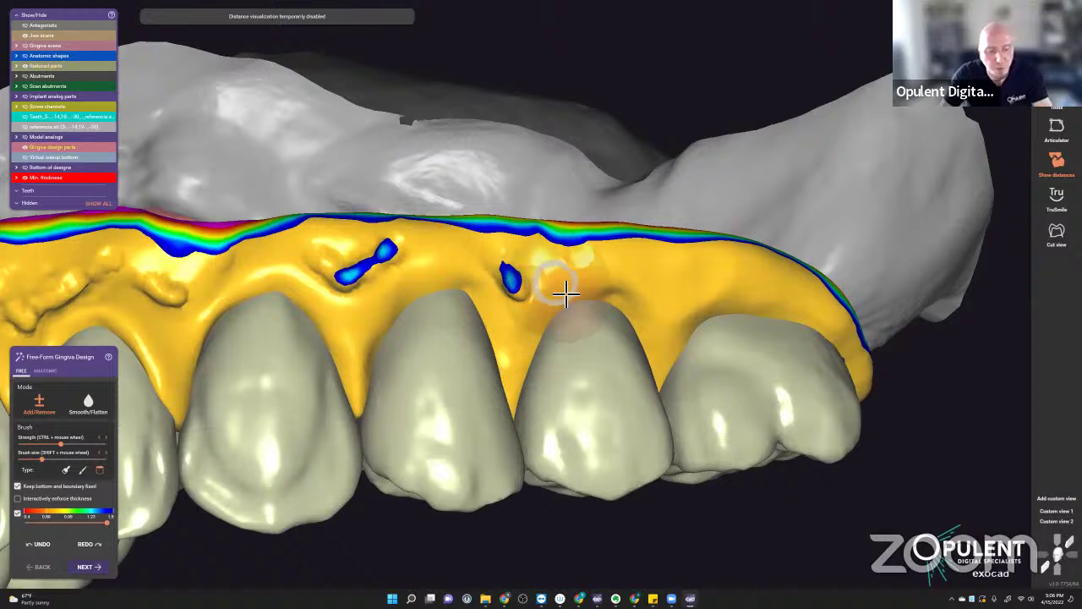
mouse_move(572, 282)
left_mouse_down()
mouse_move(542, 280)
mouse_move(386, 269)
left_mouse_up()
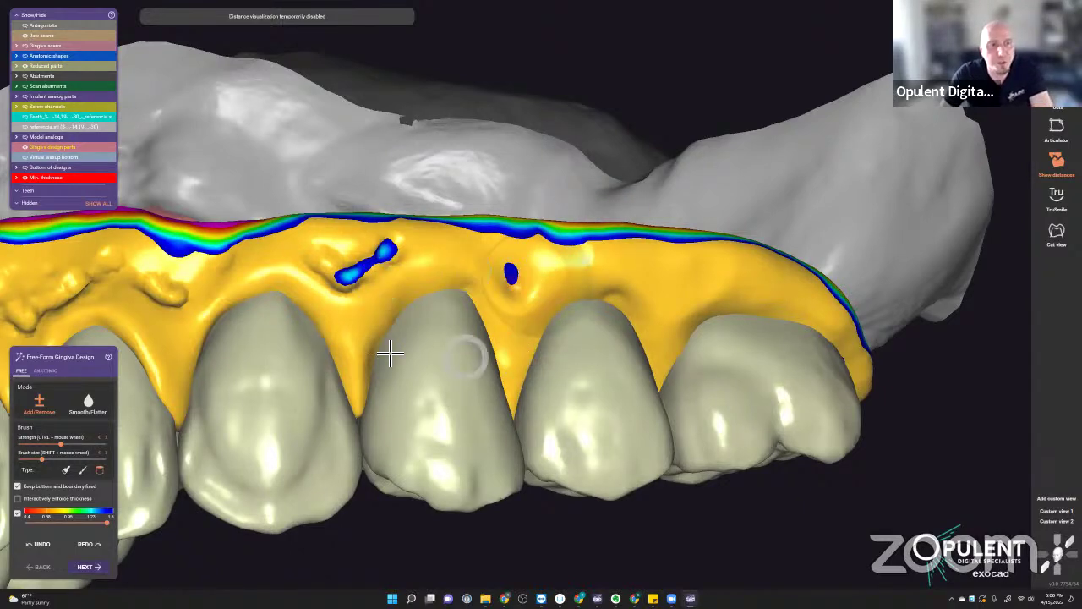
mouse_move(390, 353)
left_mouse_down()
mouse_move(356, 304)
mouse_move(436, 282)
mouse_move(385, 274)
mouse_move(465, 270)
mouse_move(203, 301)
mouse_move(264, 328)
mouse_move(230, 303)
mouse_move(144, 287)
mouse_move(88, 307)
mouse_move(80, 290)
mouse_move(50, 298)
left_mouse_up()
right_click_drag(96, 290, 589, 296)
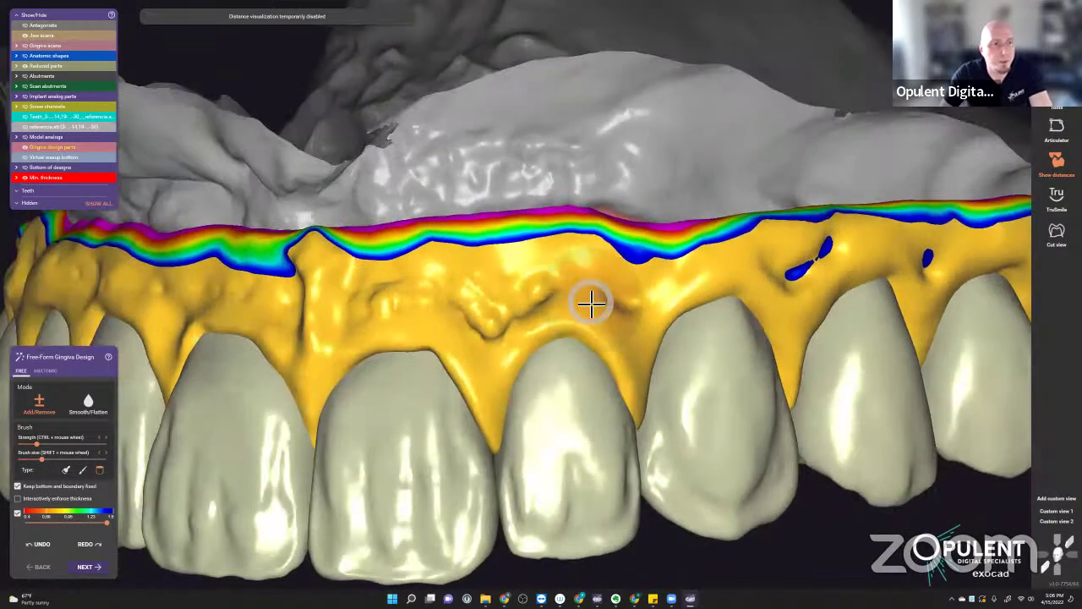
left_click_drag(589, 297, 470, 312)
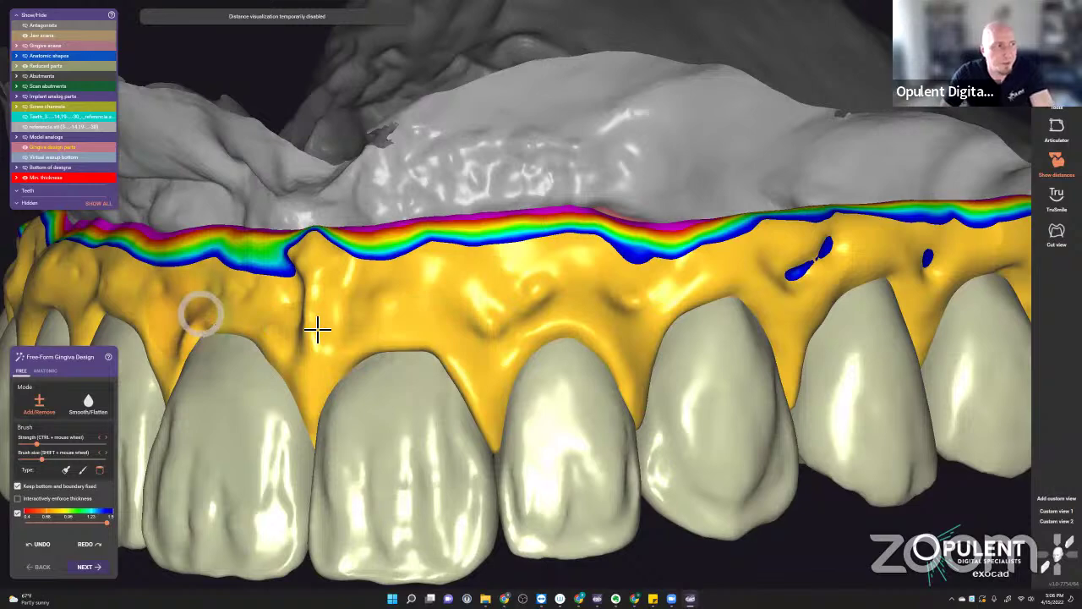
right_click_drag(314, 327, 479, 311)
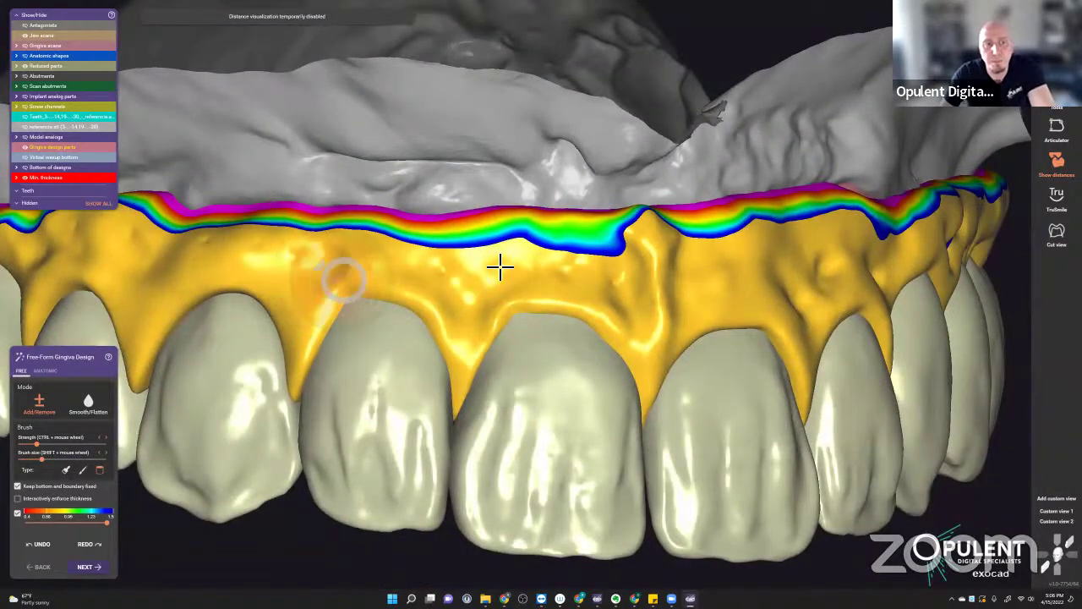
scroll(657, 338, "down", 5)
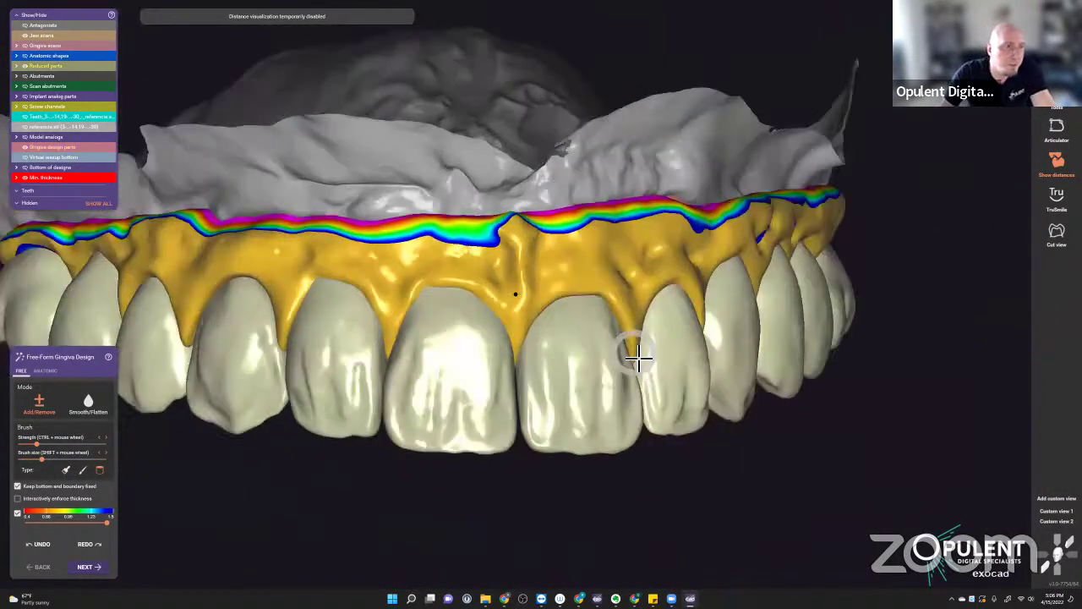
mouse_move(639, 358)
right_mouse_down()
mouse_move(464, 346)
mouse_move(149, 401)
right_mouse_up()
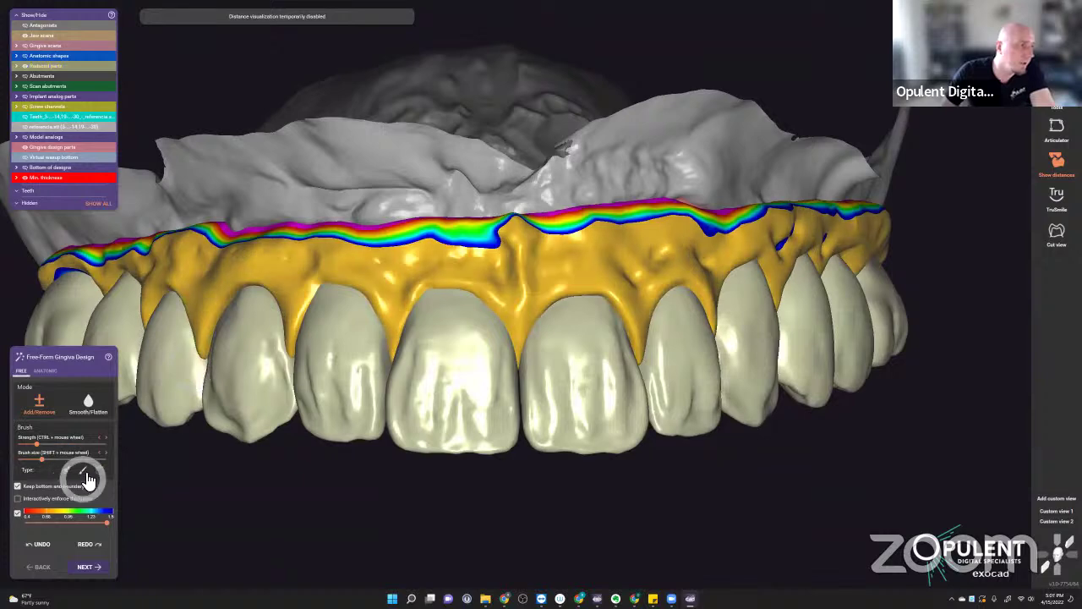
right_click_drag(573, 326, 502, 268)
- Add material above the central incisors and place the first stipple bumps
left_click(478, 318)
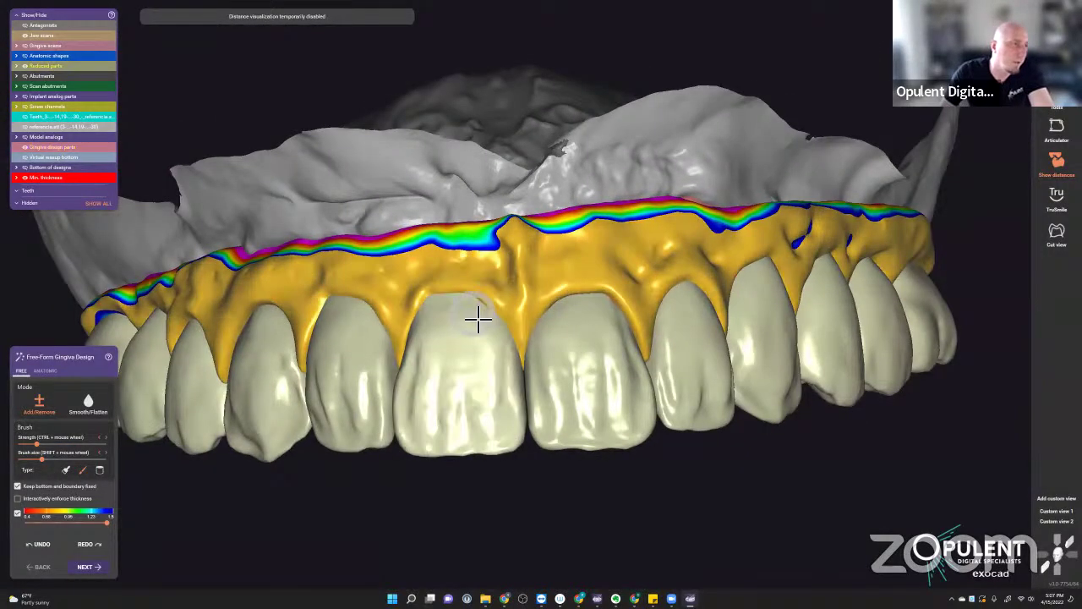
left_click(572, 276)
left_click(83, 471)
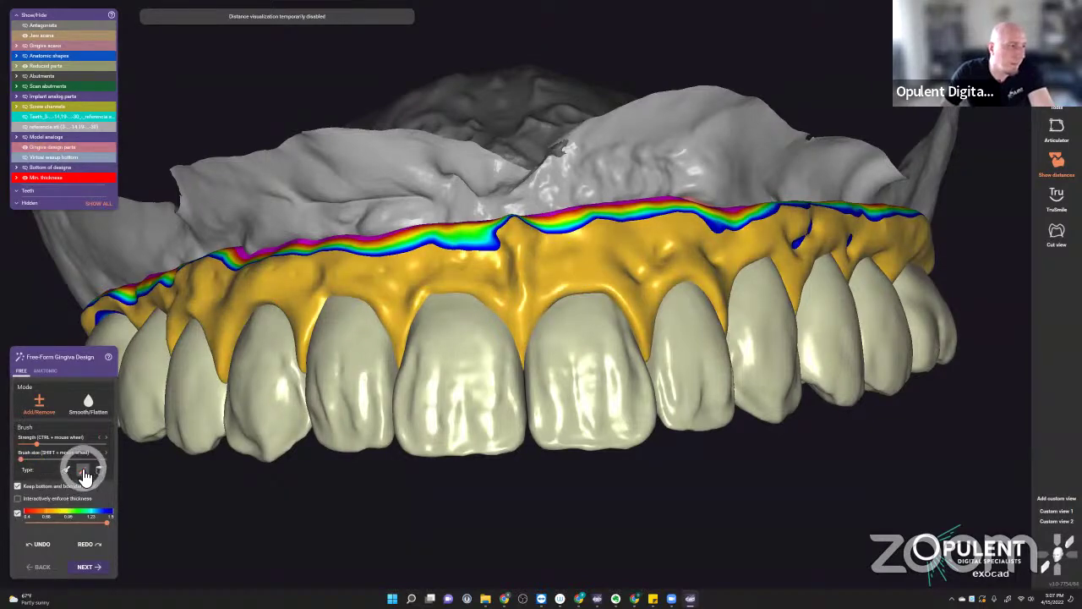
left_click(629, 268)
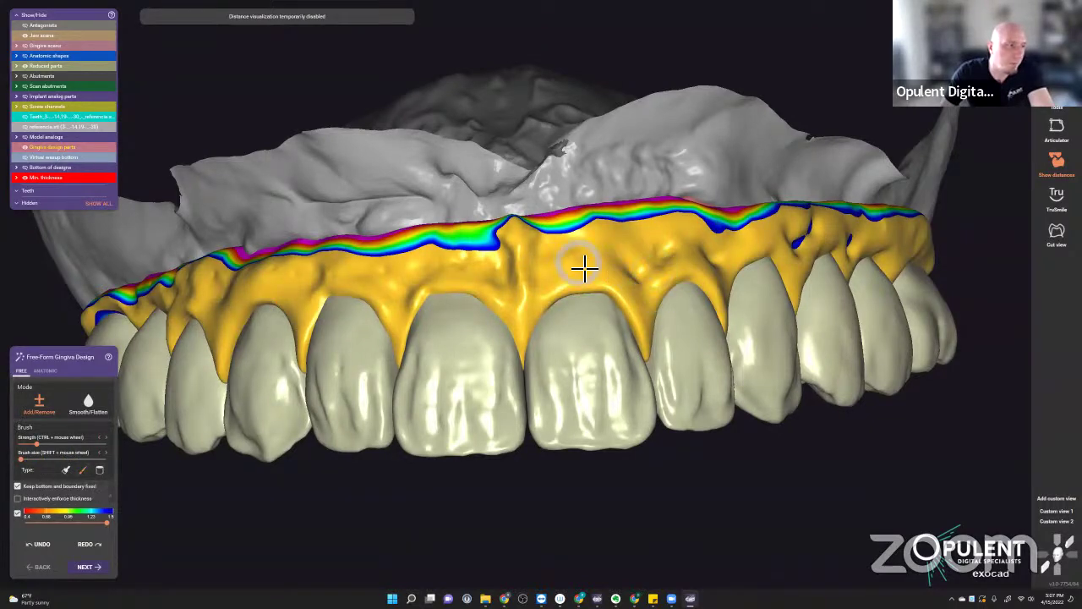
left_click(541, 271)
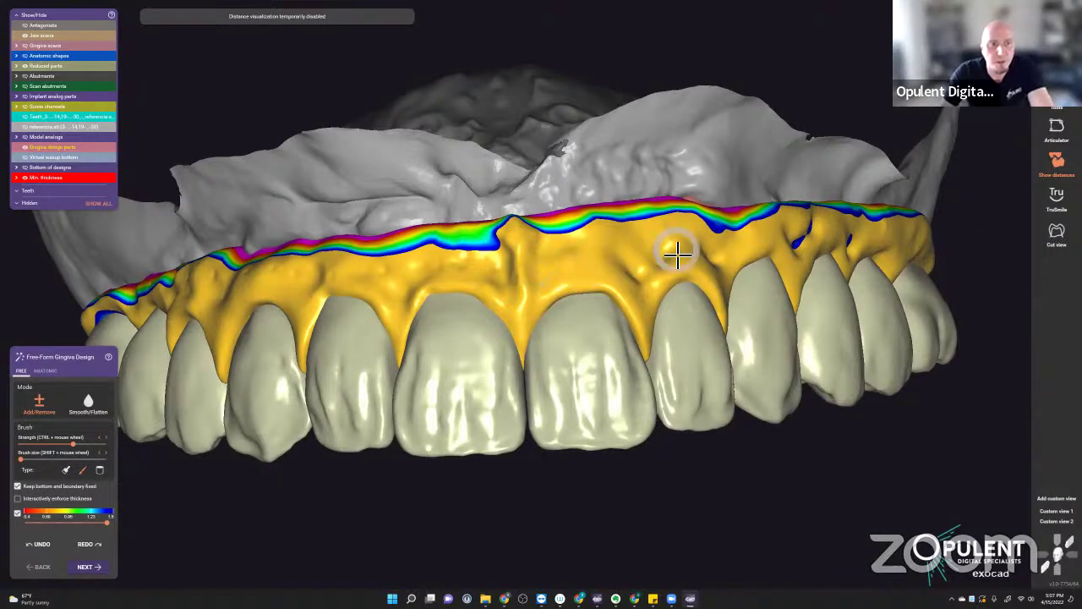
left_click(545, 282)
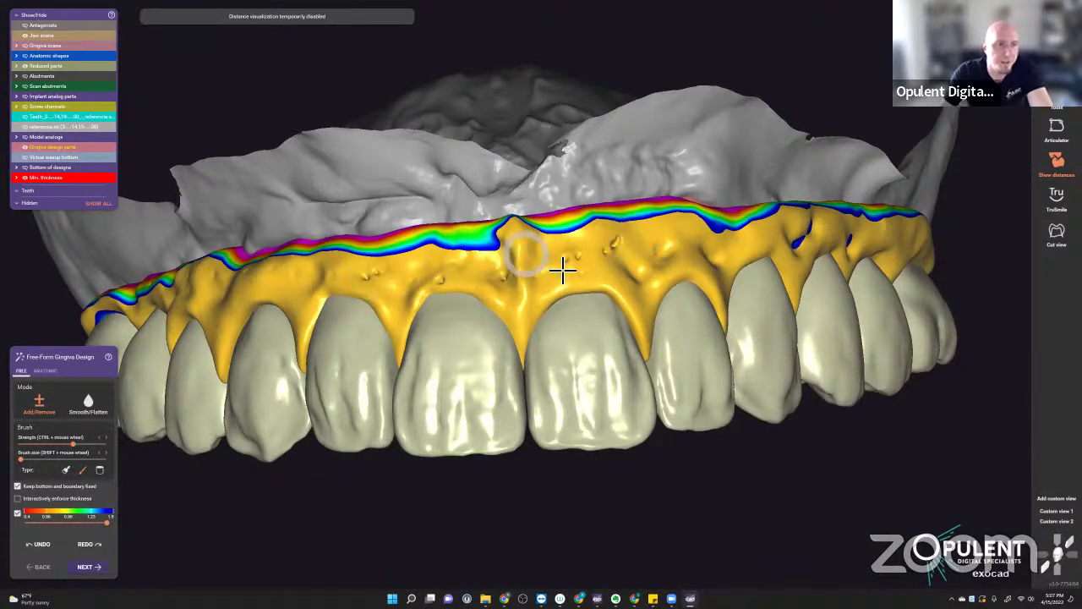
left_click(581, 273)
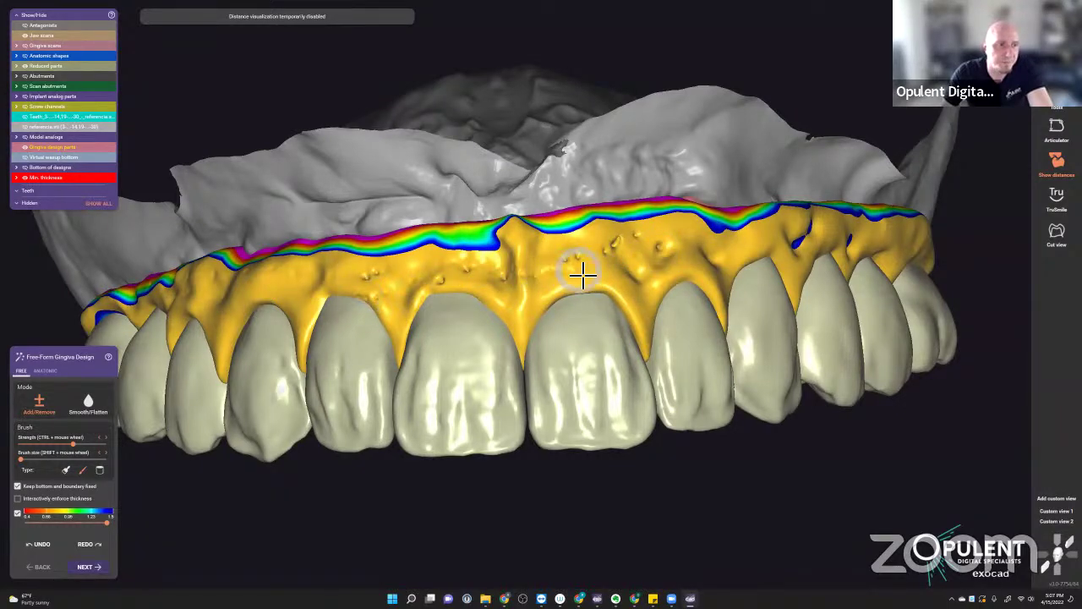
scroll(499, 271, "up", 4)
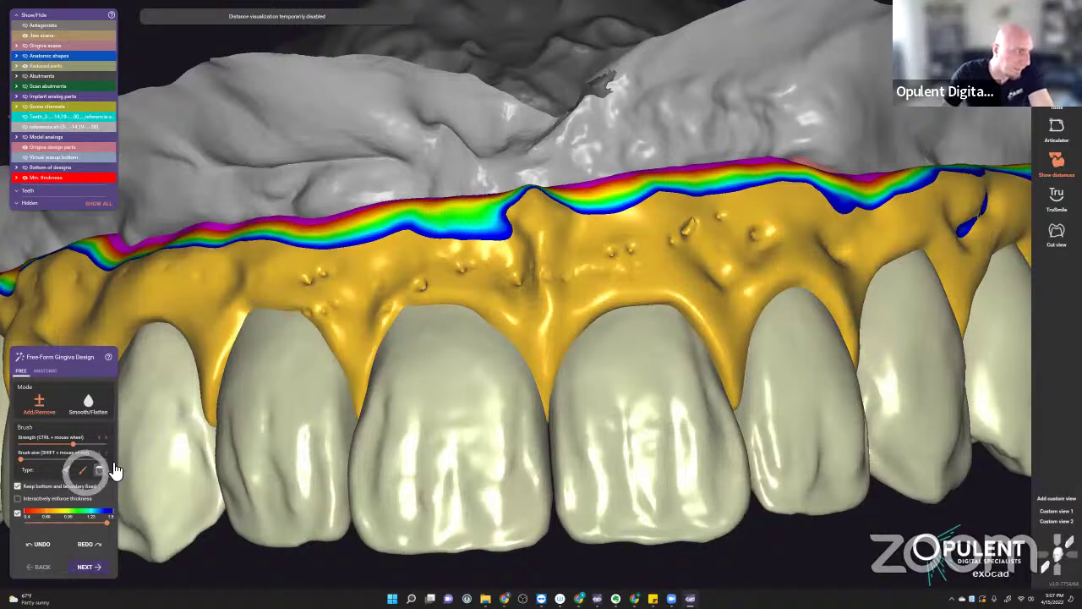
- Dot small stipple bumps across the front, left and right gingiva with another brush type
left_click(68, 470)
left_click(623, 254)
left_click(648, 259)
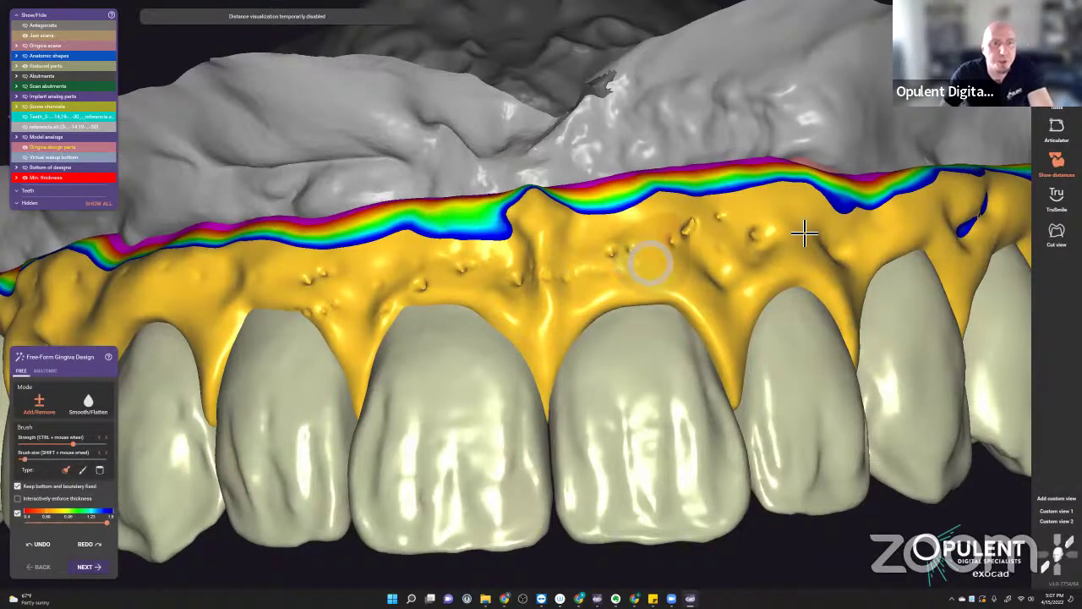
left_click(768, 239)
left_click(701, 232)
left_click(718, 231)
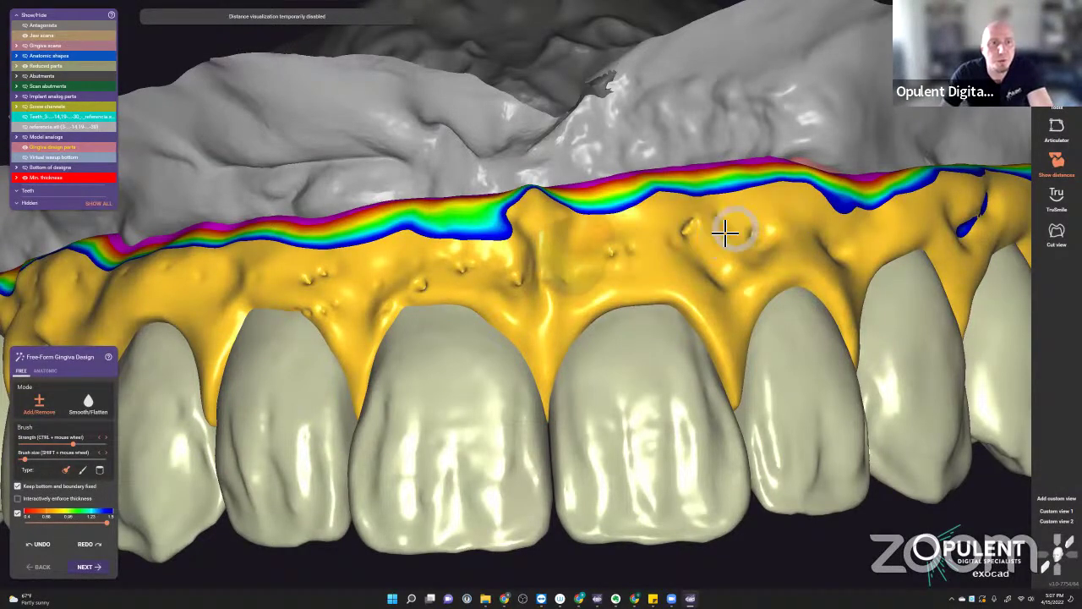
left_click(721, 231)
left_click(717, 230)
left_click(730, 234)
left_click(618, 249)
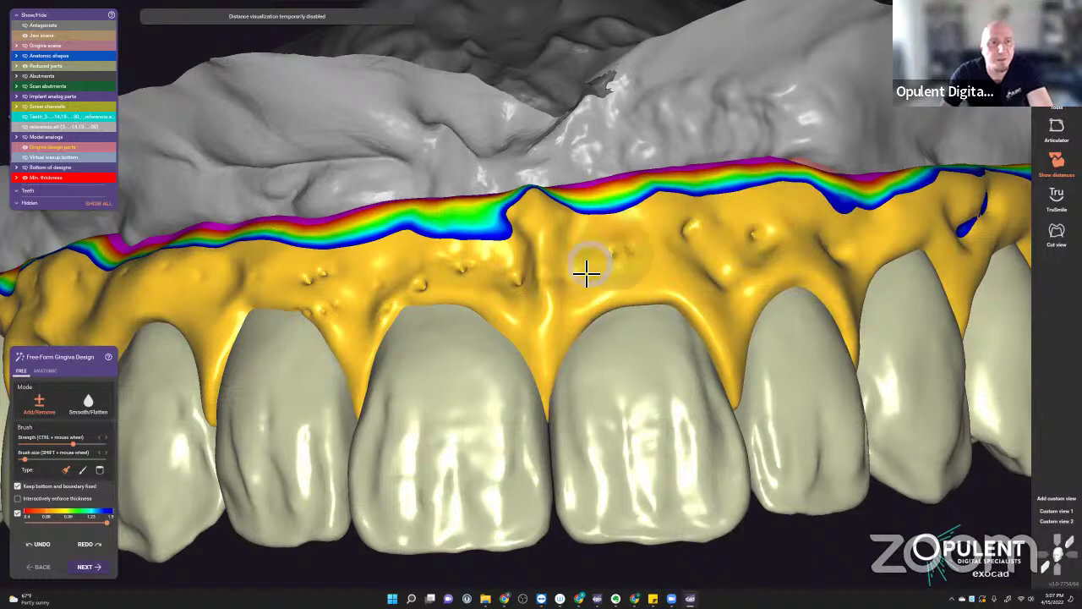
left_click(391, 296)
left_click(434, 271)
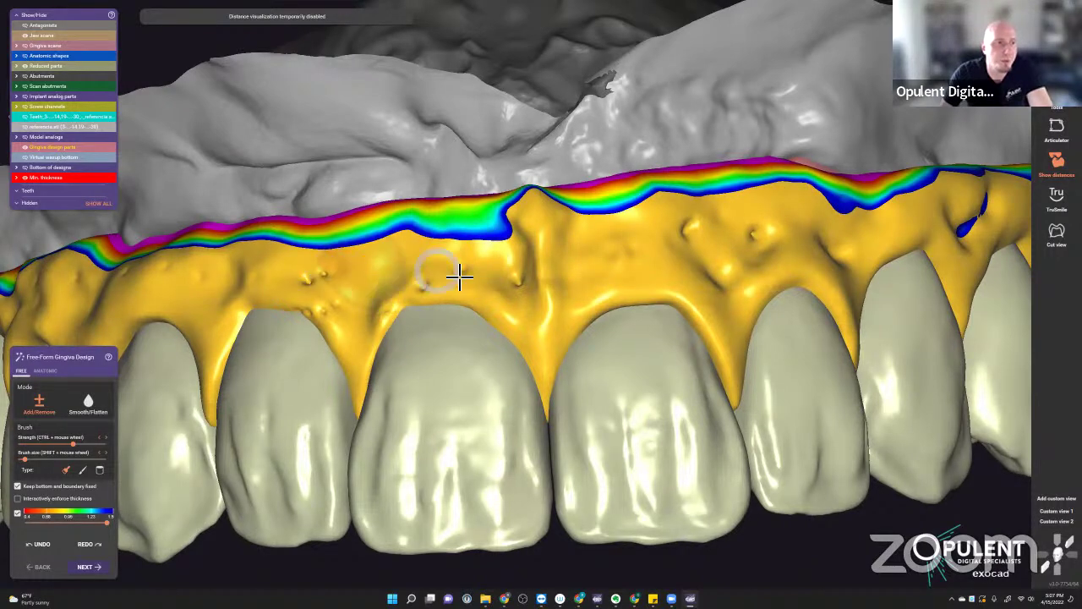
left_click(350, 278)
left_click(333, 279)
left_click(746, 242)
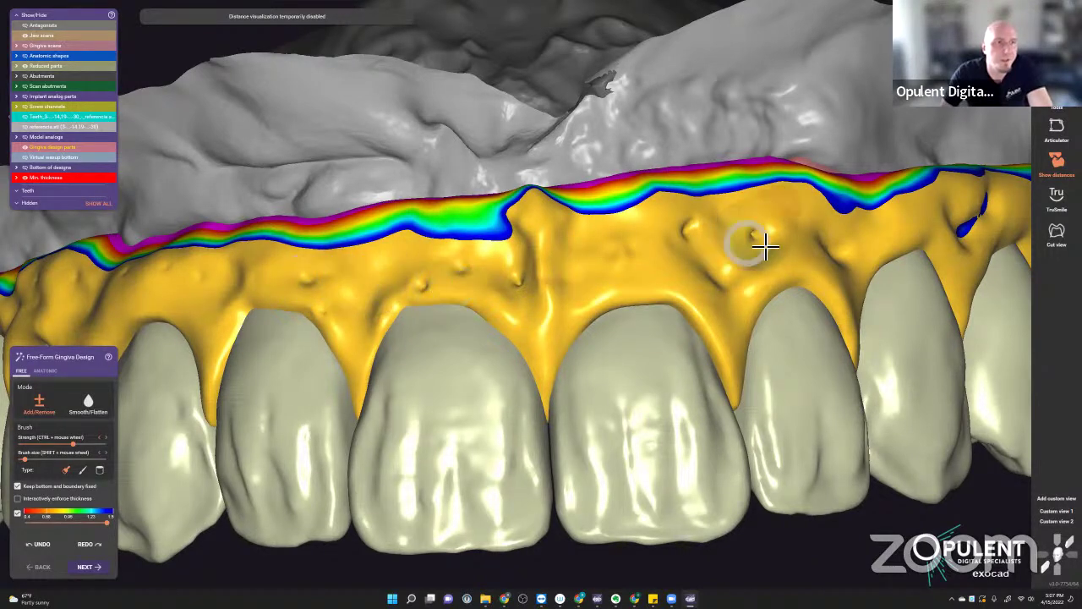
left_click(699, 236)
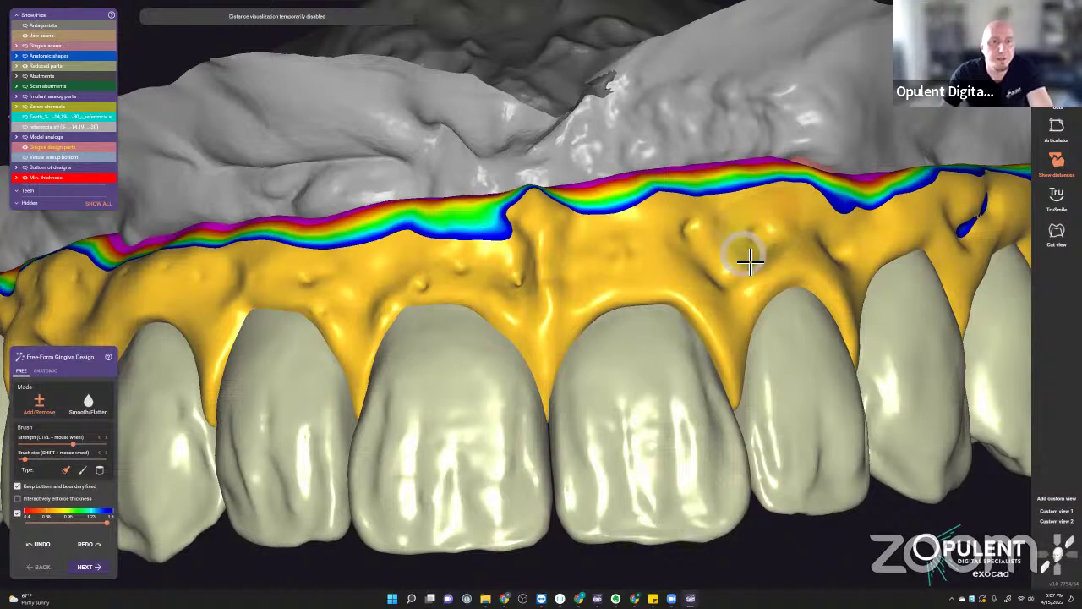
- Smooth down the overly raised bump on the right gingiva and review the arch
mouse_move(749, 259)
right_mouse_down()
mouse_move(732, 276)
mouse_move(720, 235)
right_mouse_up()
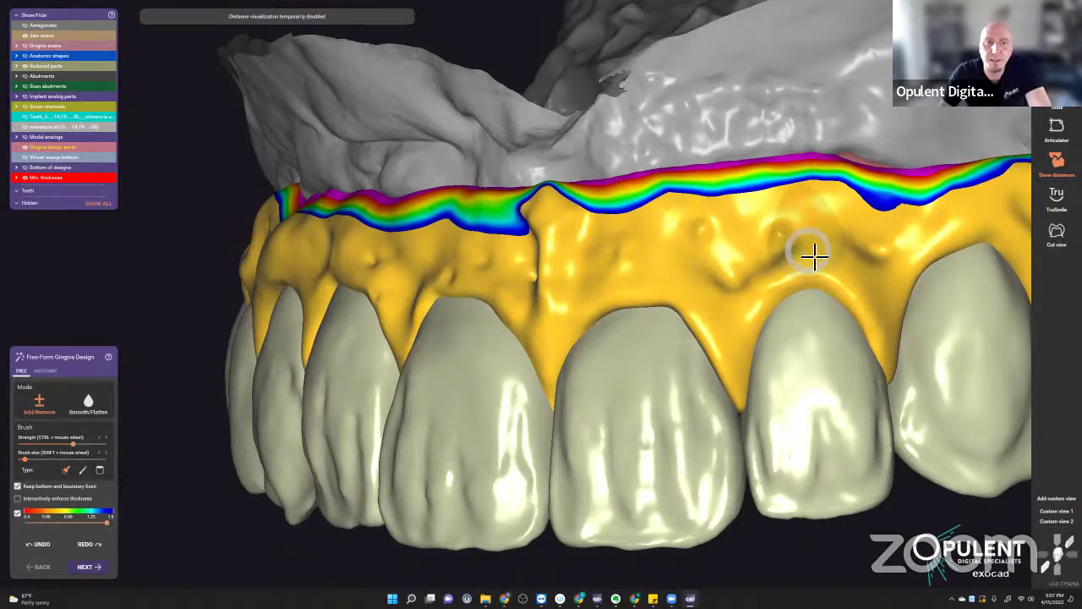
scroll(763, 287, "down", 5)
right_click_drag(737, 285, 743, 322)
scroll(466, 300, "up", 3)
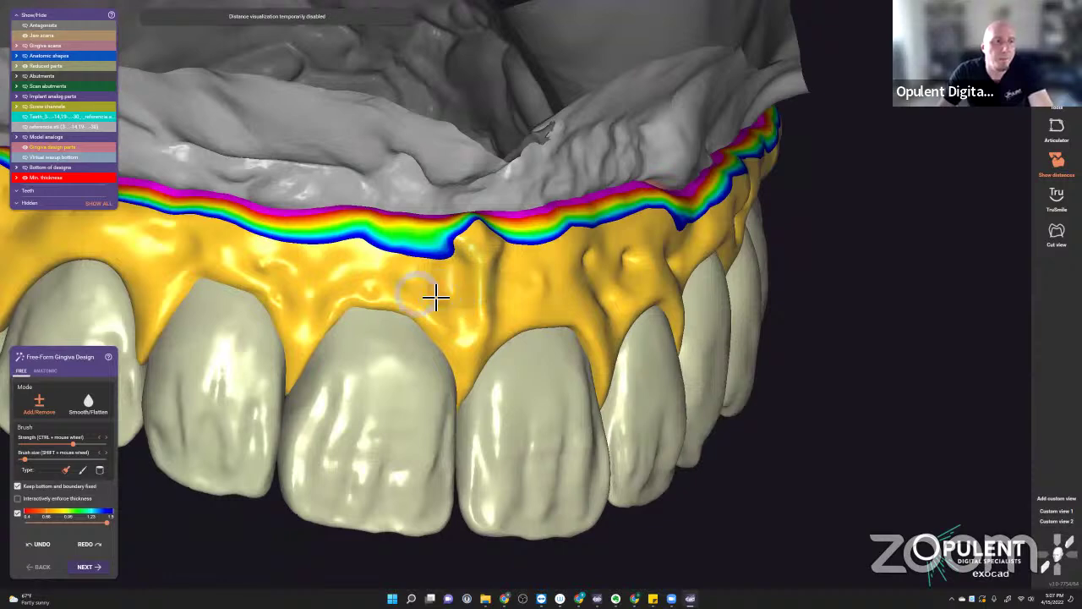
right_click_drag(495, 305, 519, 309)
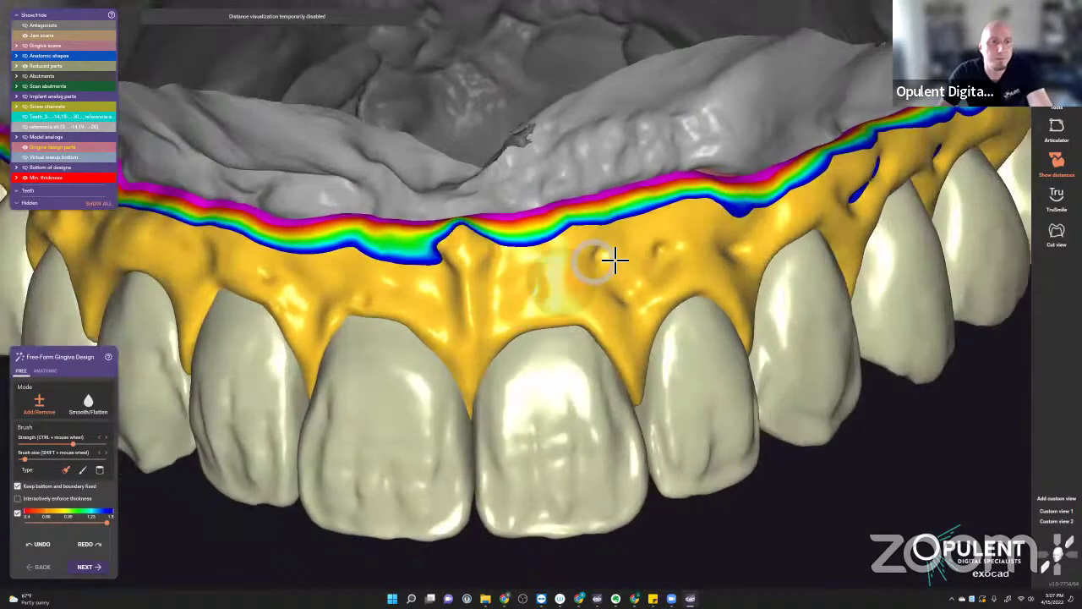
mouse_move(736, 242)
left_mouse_down()
mouse_move(649, 264)
mouse_move(719, 249)
left_mouse_up()
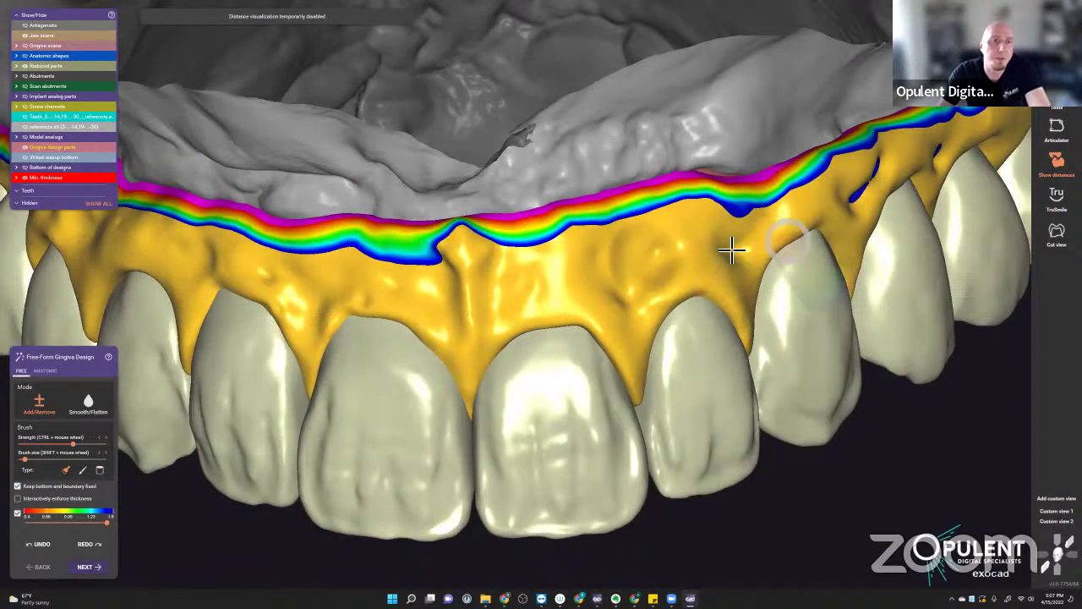
scroll(831, 264, "down", 5)
right_click_drag(707, 316, 706, 355)
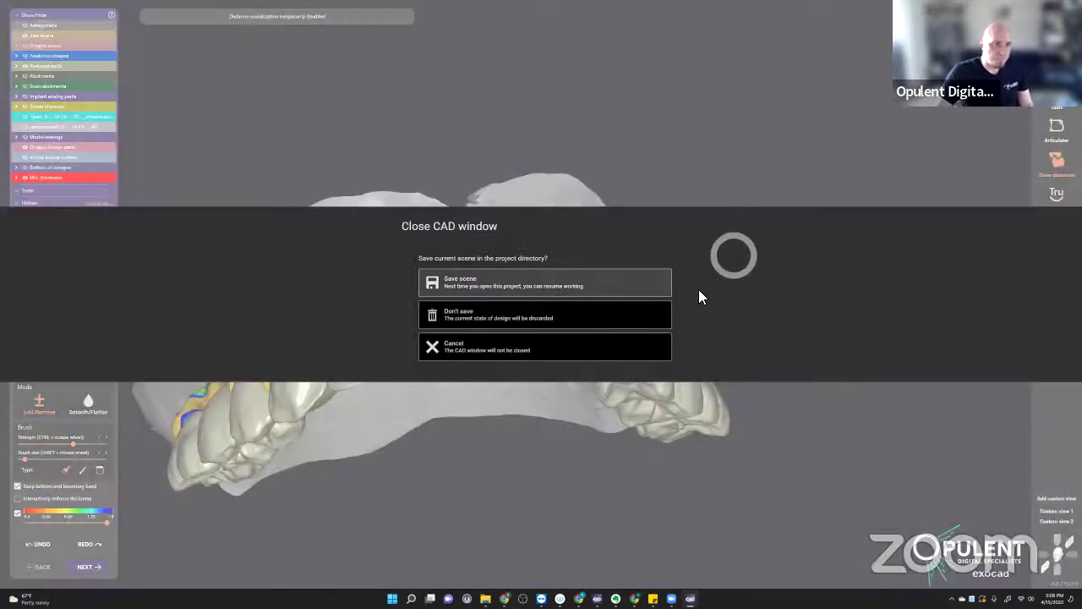
- Cancel closing, trim excess gingiva on the underside, and advance past Connectors to virtual wax-up generation
left_click(502, 338)
key("Down")
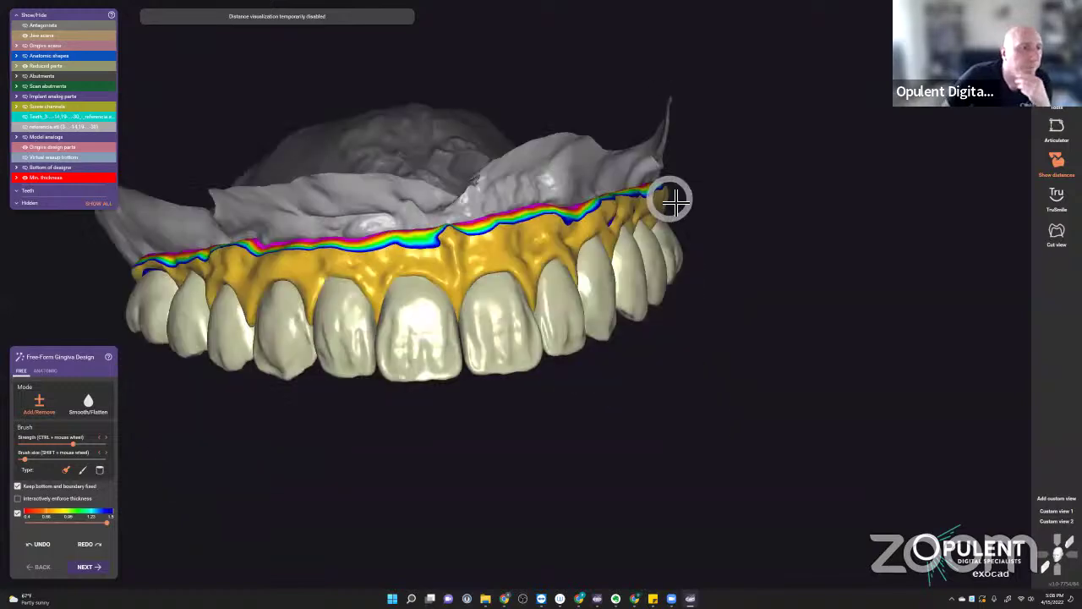
key("Down")
key("Down")
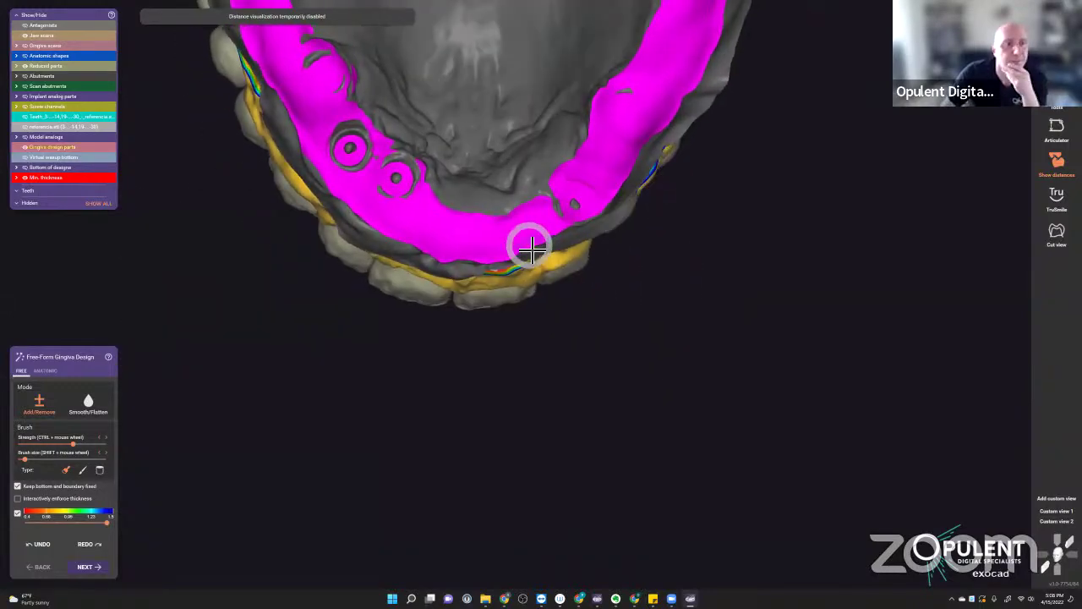
left_click(553, 252)
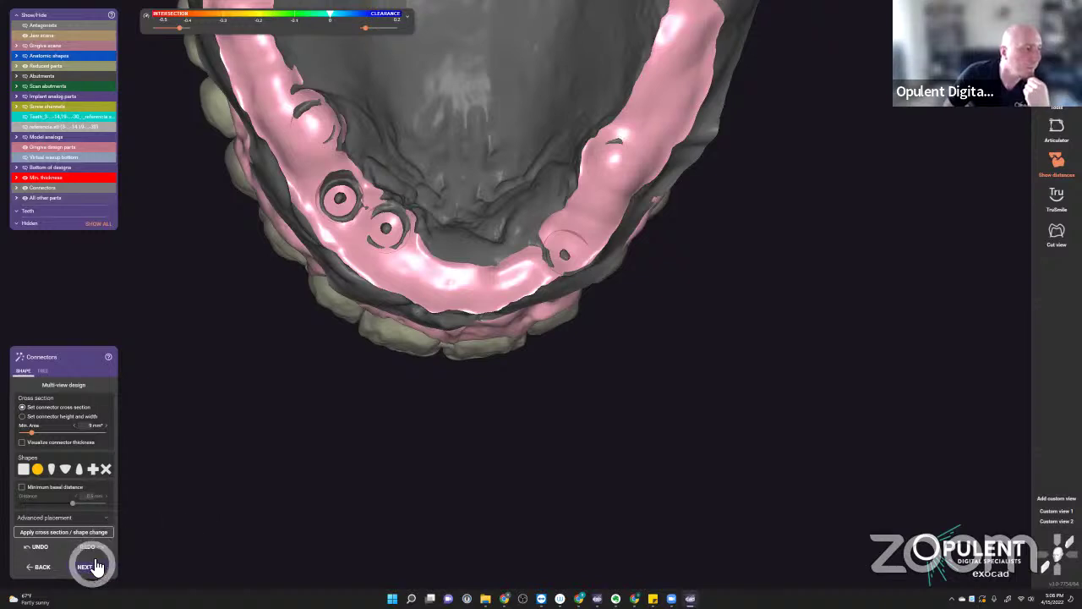
left_click(88, 567)
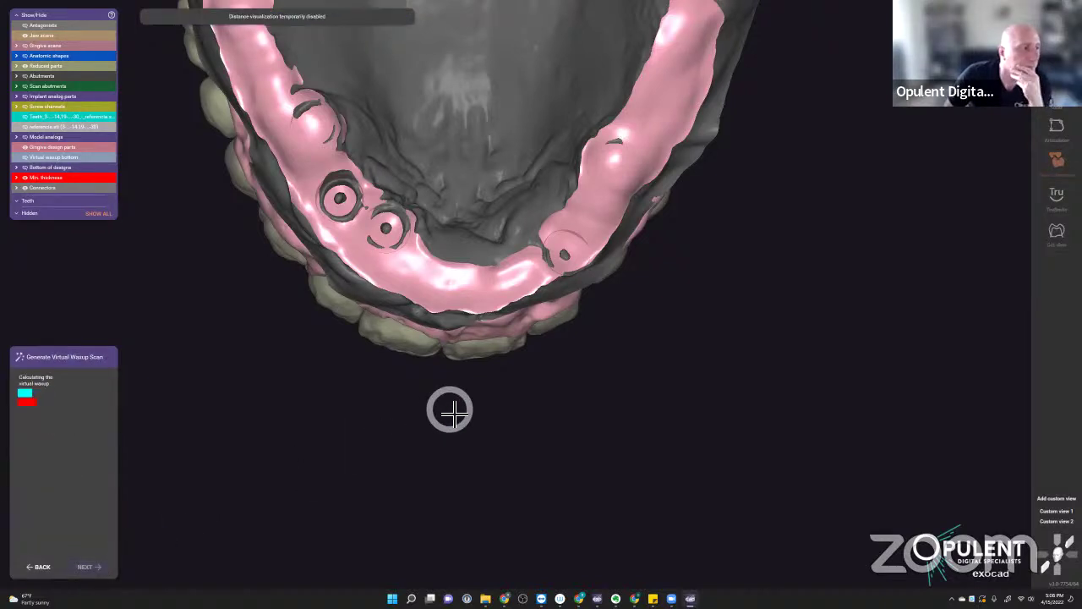
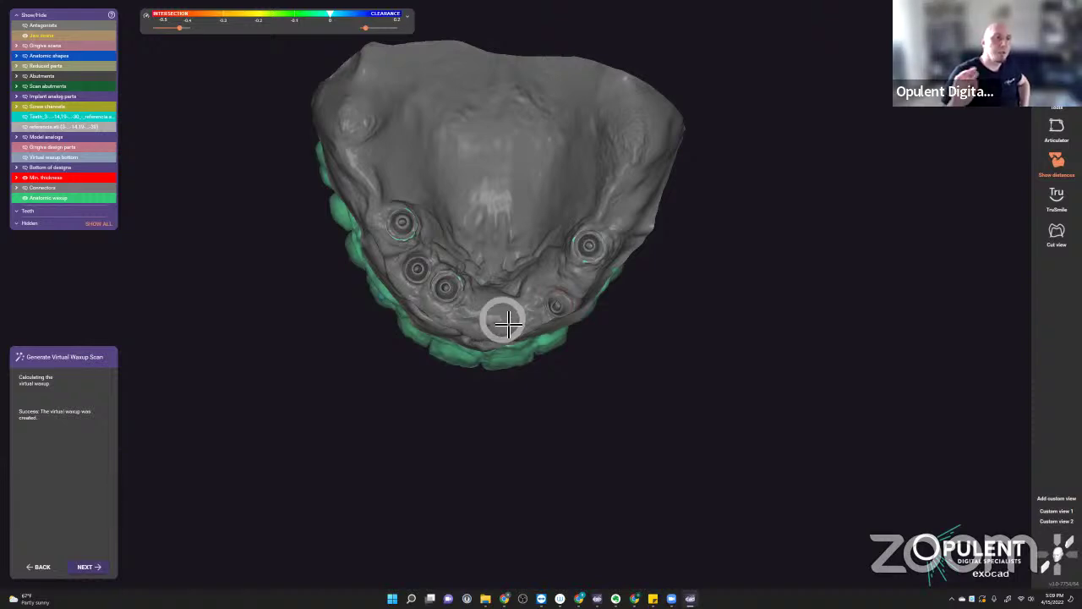
- Finish the virtual wax-up, enter Free-Forming, and turn the arch to a closer top-down view
left_click(87, 566)
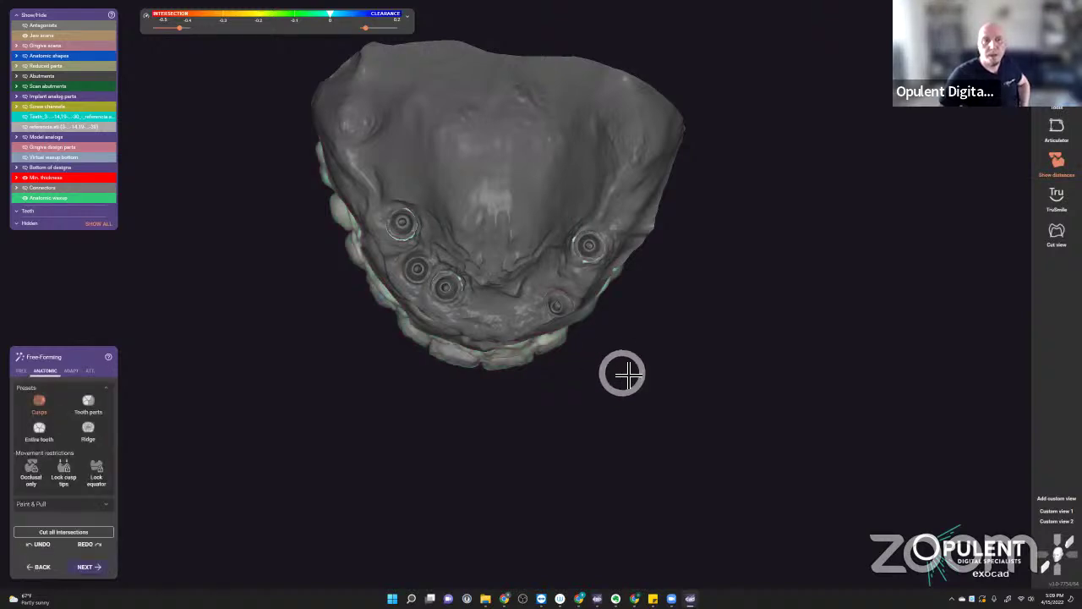
right_click_drag(643, 342, 536, 283)
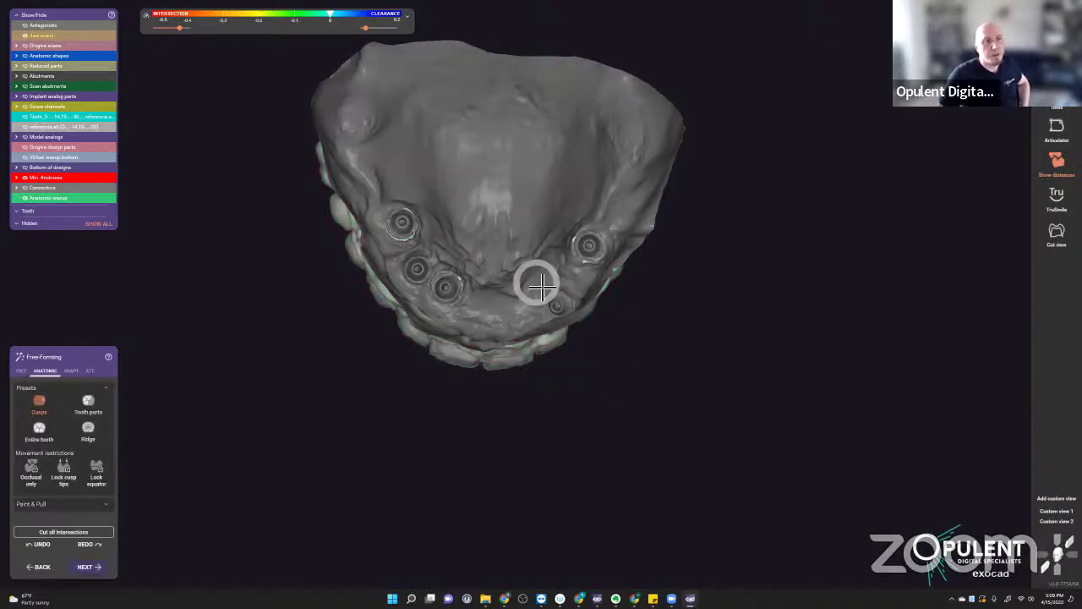
scroll(521, 293, "up", 2)
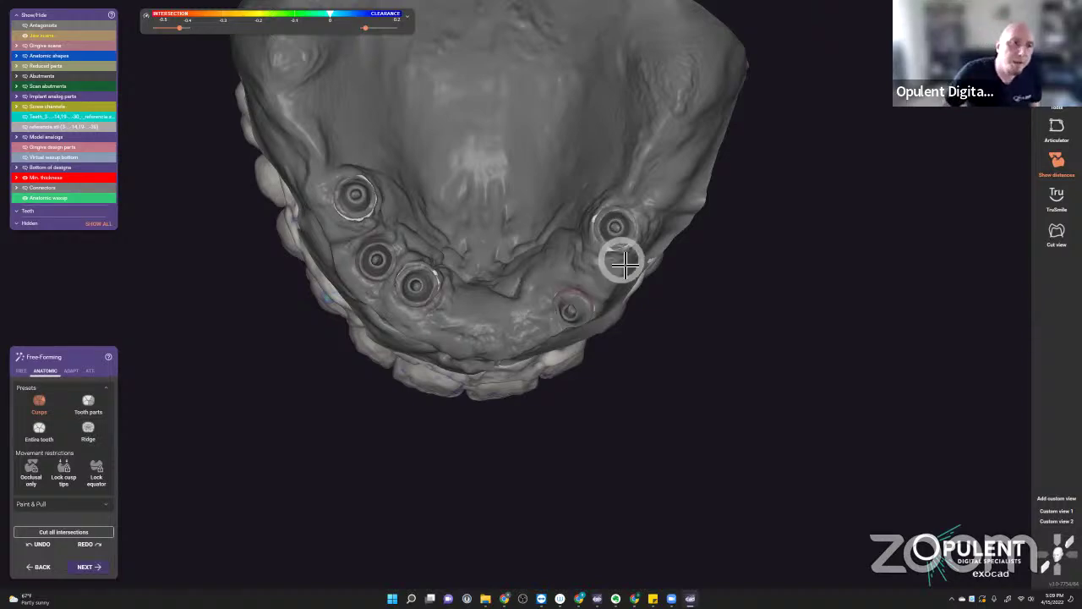
scroll(614, 247, "up", 5)
mouse_move(606, 269)
right_mouse_down()
mouse_move(594, 290)
mouse_move(516, 288)
right_mouse_up()
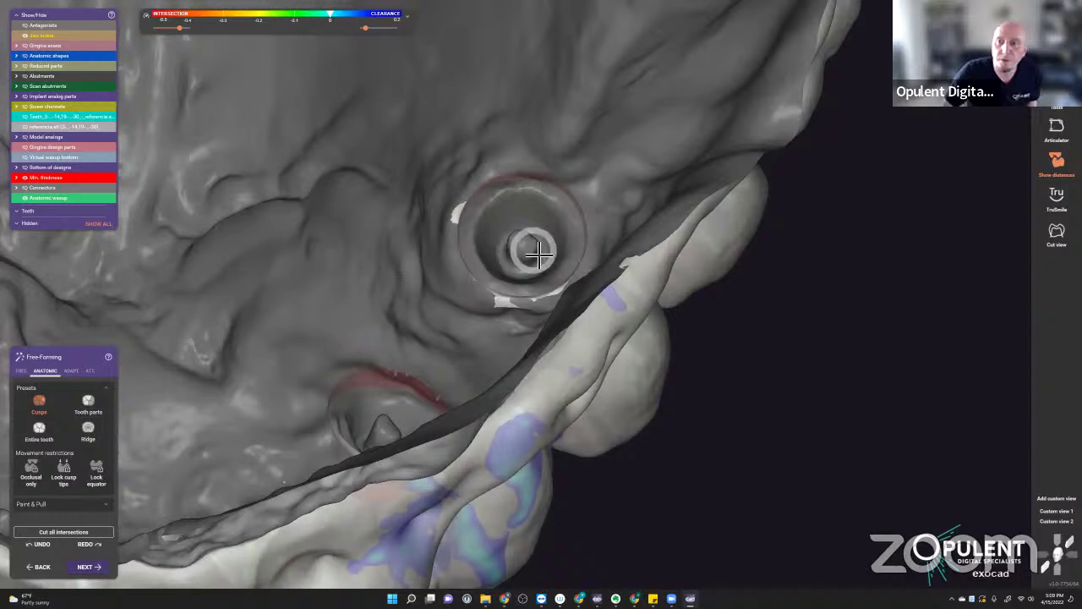
scroll(534, 253, "down", 6)
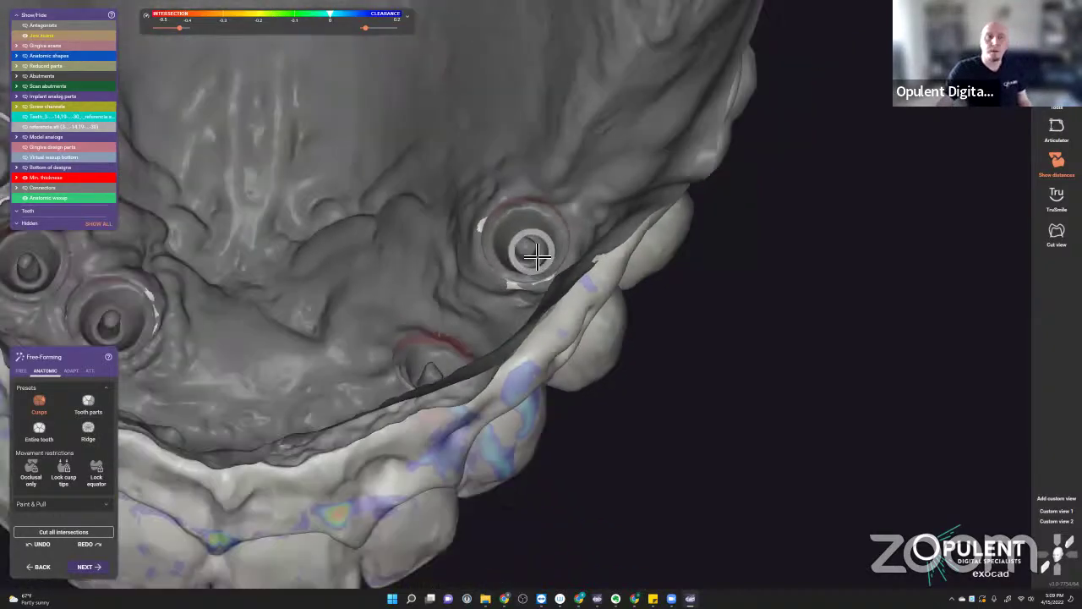
right_click_drag(534, 250, 656, 320)
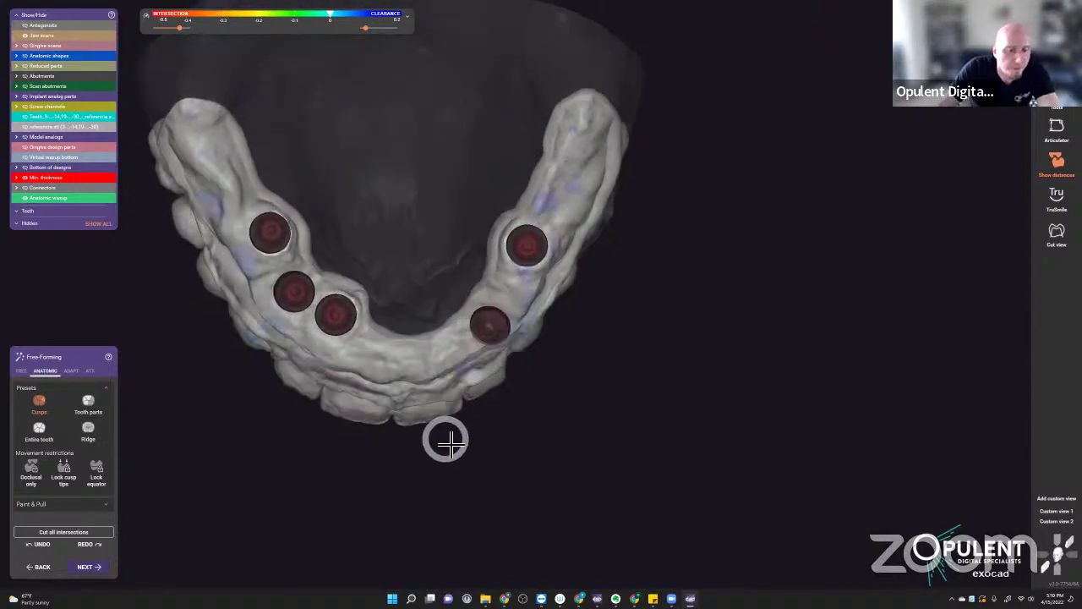
- Turn the arch to the screw-hole side and switch Free-Forming to the FREE freehand tab
scroll(445, 377, "up", 3)
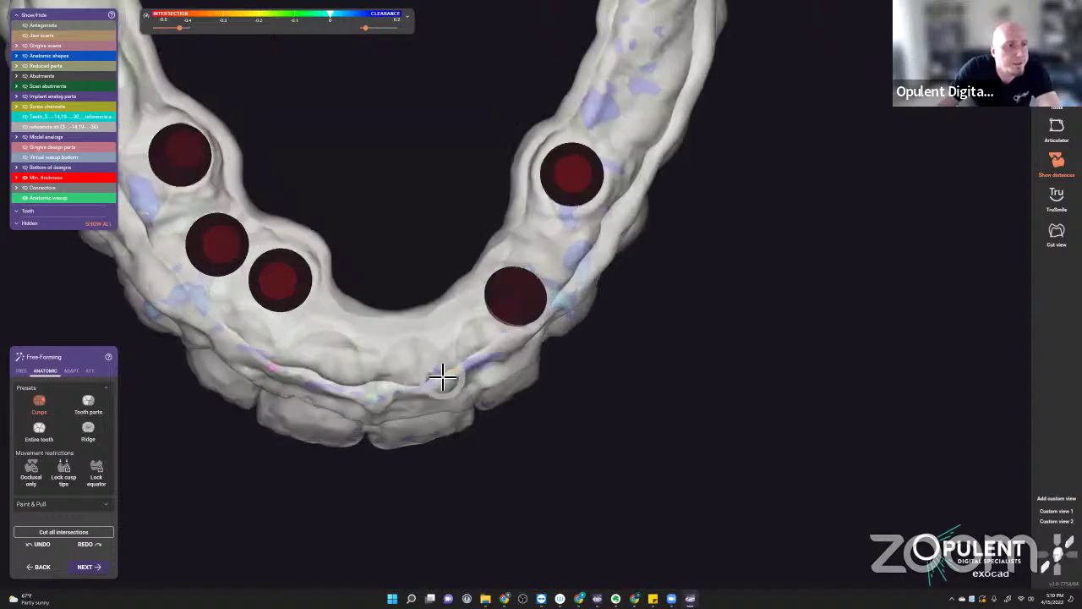
right_click_drag(446, 376, 496, 406)
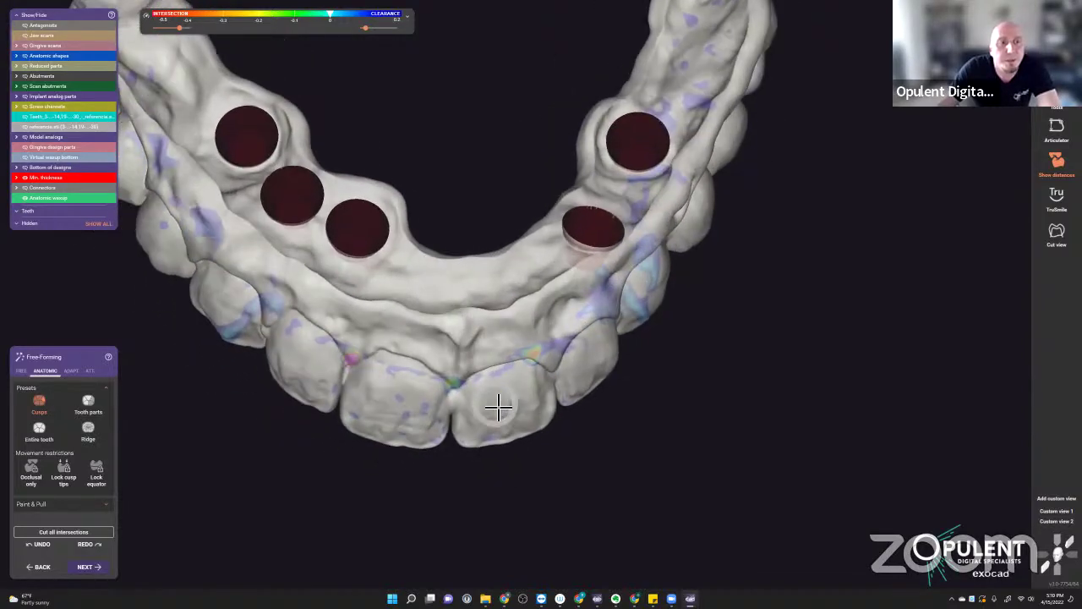
middle_click_drag(479, 319, 531, 366, "shift")
scroll(423, 251, "up", 4)
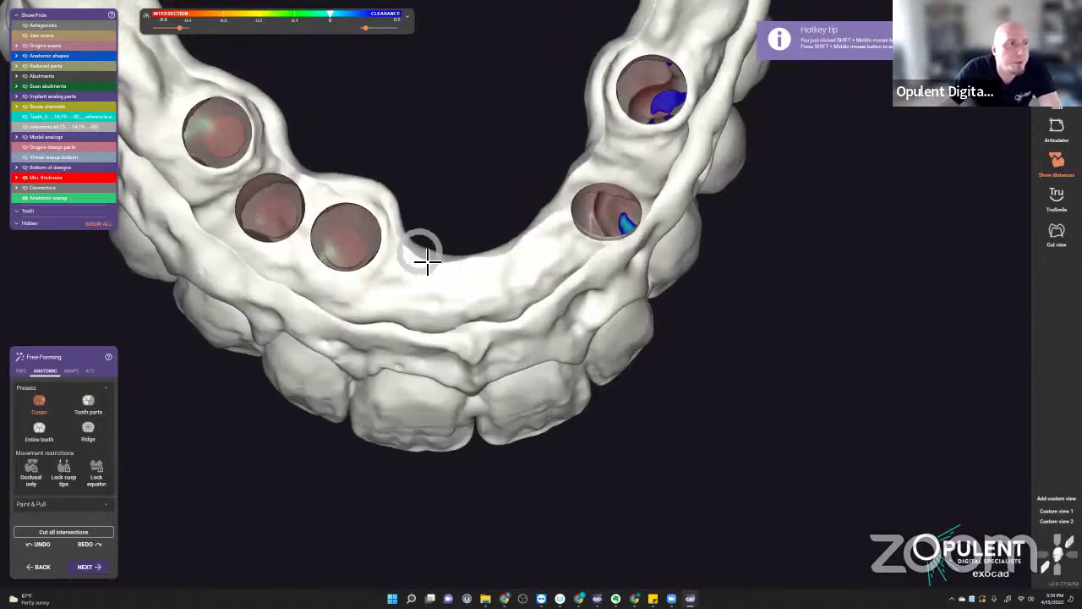
scroll(449, 316, "down", 3)
right_click_drag(536, 295, 588, 256)
right_click_drag(578, 293, 623, 203)
scroll(580, 273, "up", 5)
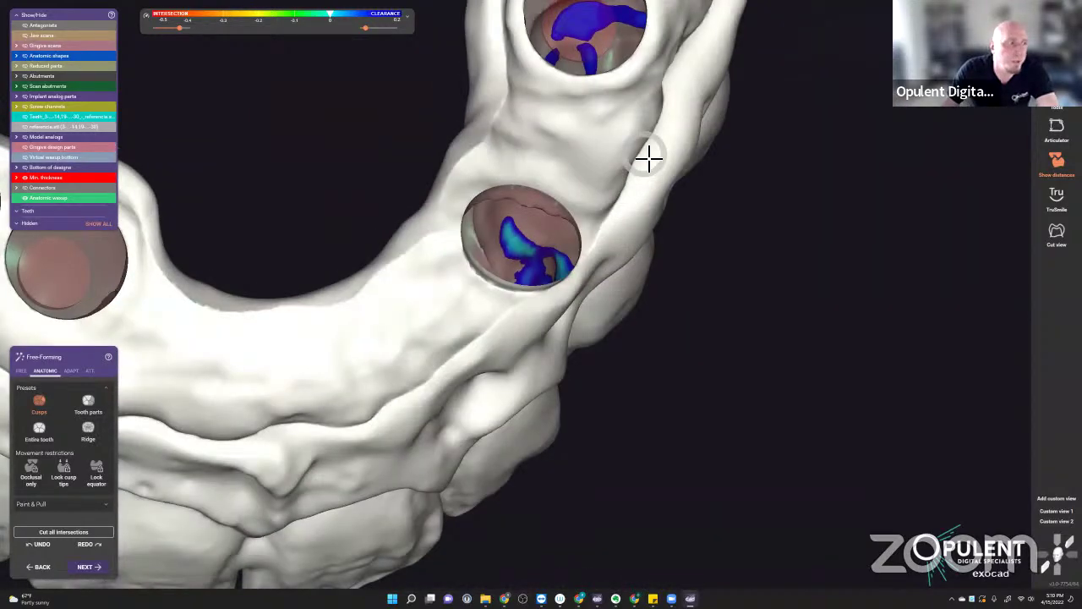
left_click(22, 370)
- Set a smaller Add/Remove brush and reshape the lower gum surface near the screw holes
left_click(99, 418)
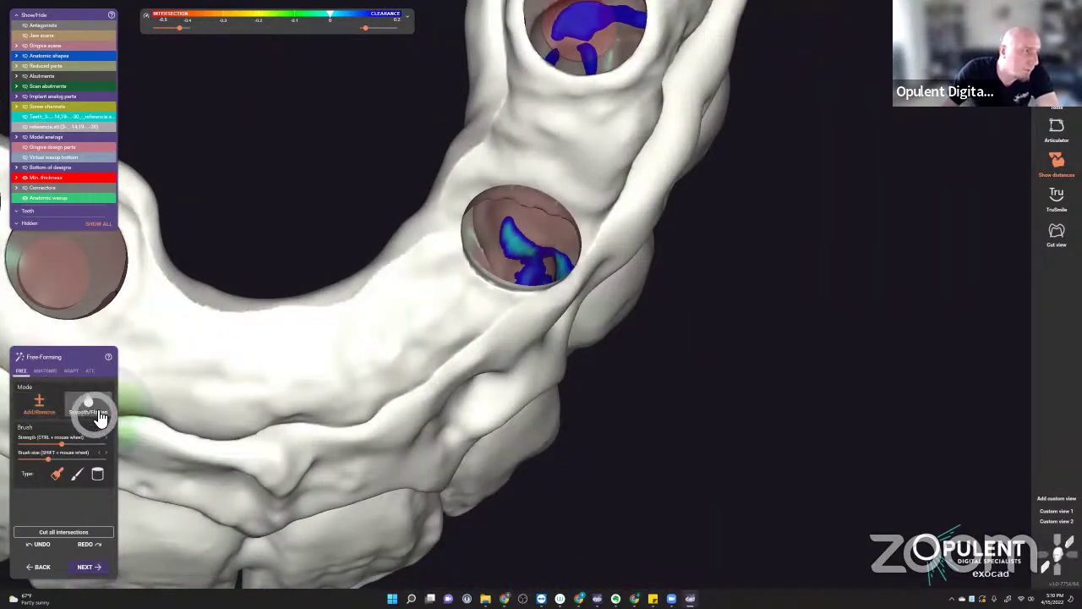
left_click(44, 407)
right_click_drag(396, 400, 405, 409)
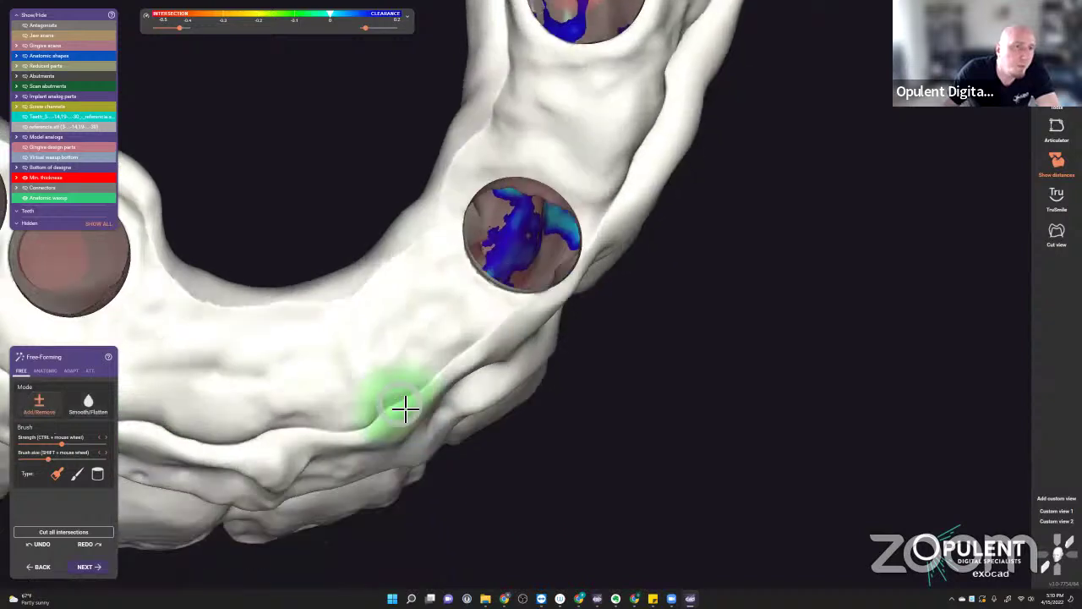
mouse_move(405, 409)
left_mouse_down()
mouse_move(520, 315)
mouse_move(369, 430)
mouse_move(322, 435)
mouse_move(400, 402)
mouse_move(496, 333)
mouse_move(435, 388)
mouse_move(594, 274)
mouse_move(546, 320)
left_mouse_up()
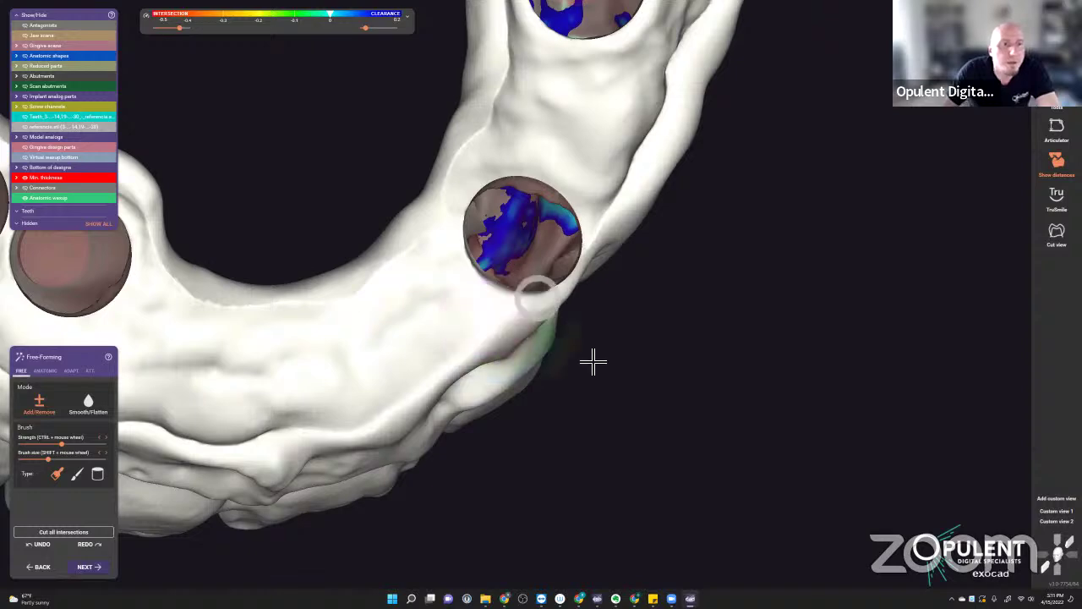
- Brush around the screw-hole rims from several angles, touching up beside the lower hole
scroll(609, 372, "down", 3)
right_click_drag(626, 384, 614, 280)
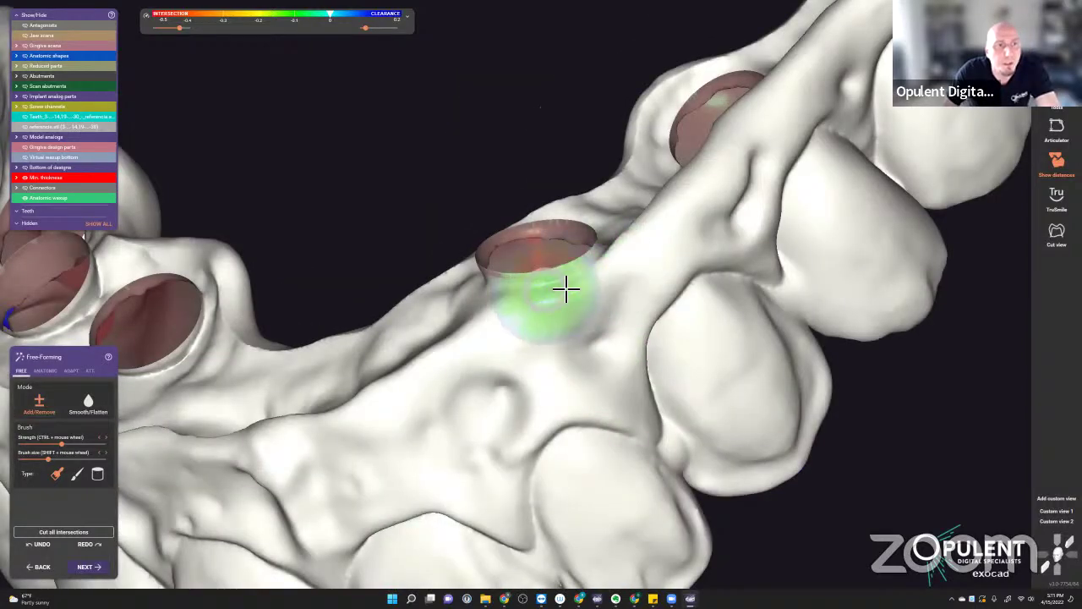
scroll(582, 282, "up", 3)
scroll(565, 293, "down", 3, "shift")
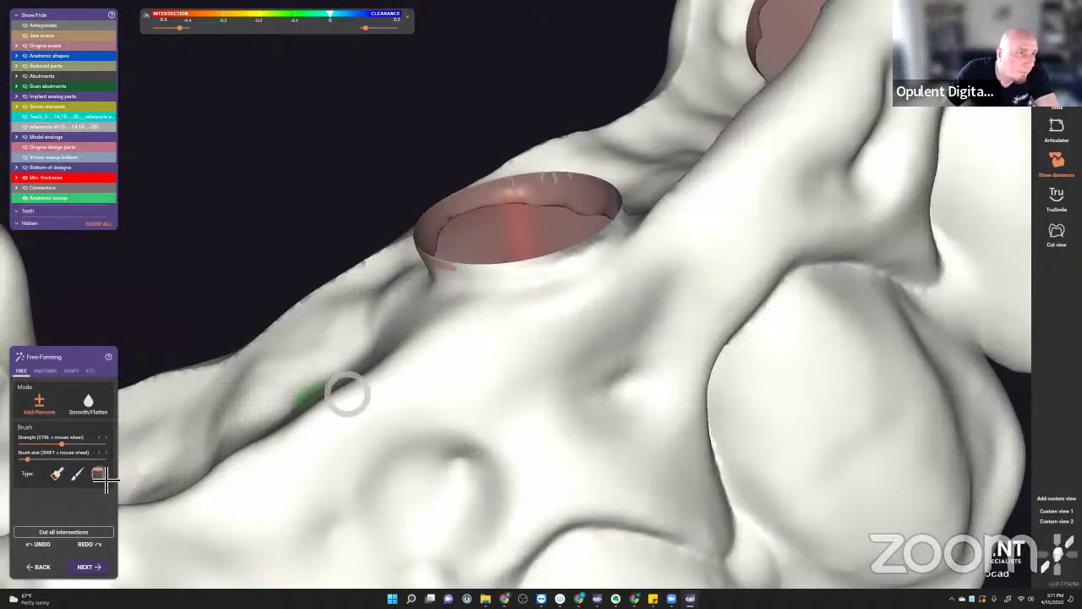
mouse_move(211, 439)
right_mouse_down()
mouse_move(367, 386)
mouse_move(479, 285)
right_mouse_up()
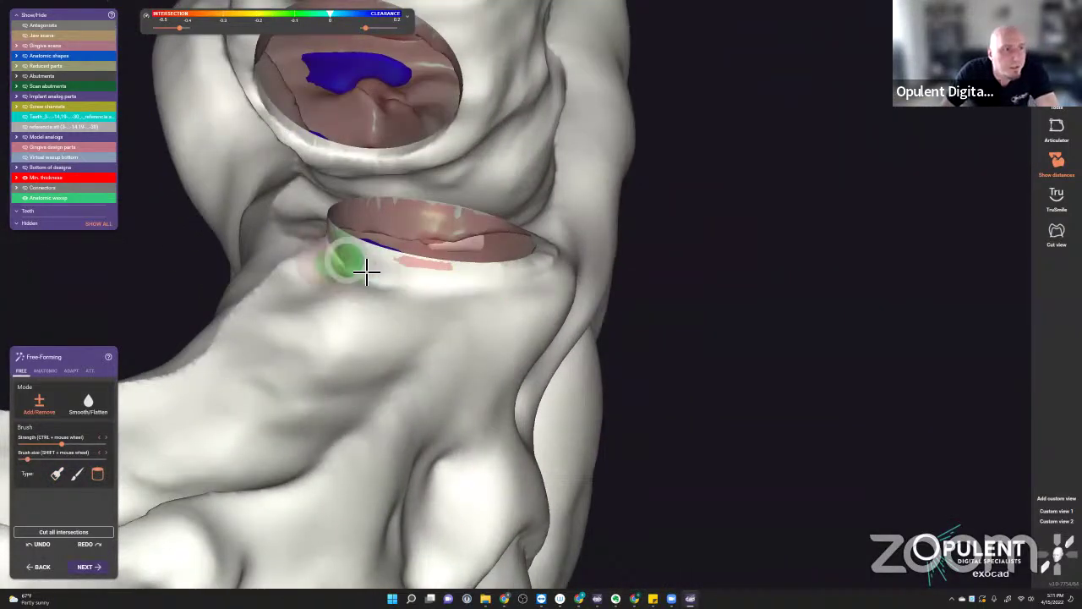
right_click_drag(413, 310, 451, 288)
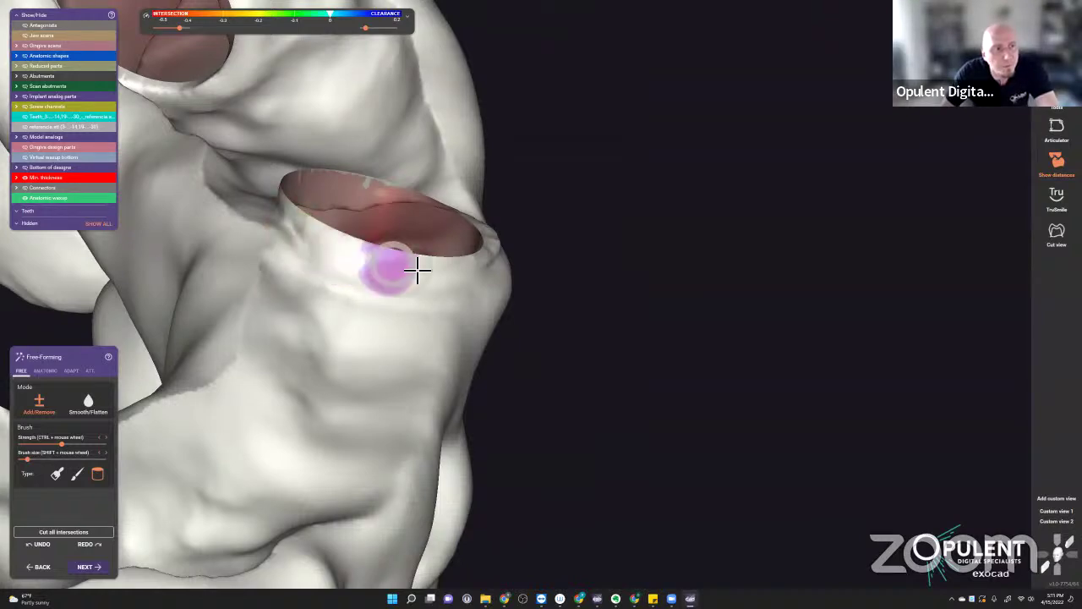
mouse_move(418, 269)
right_mouse_down()
mouse_move(406, 293)
mouse_move(525, 296)
mouse_move(459, 290)
right_mouse_up()
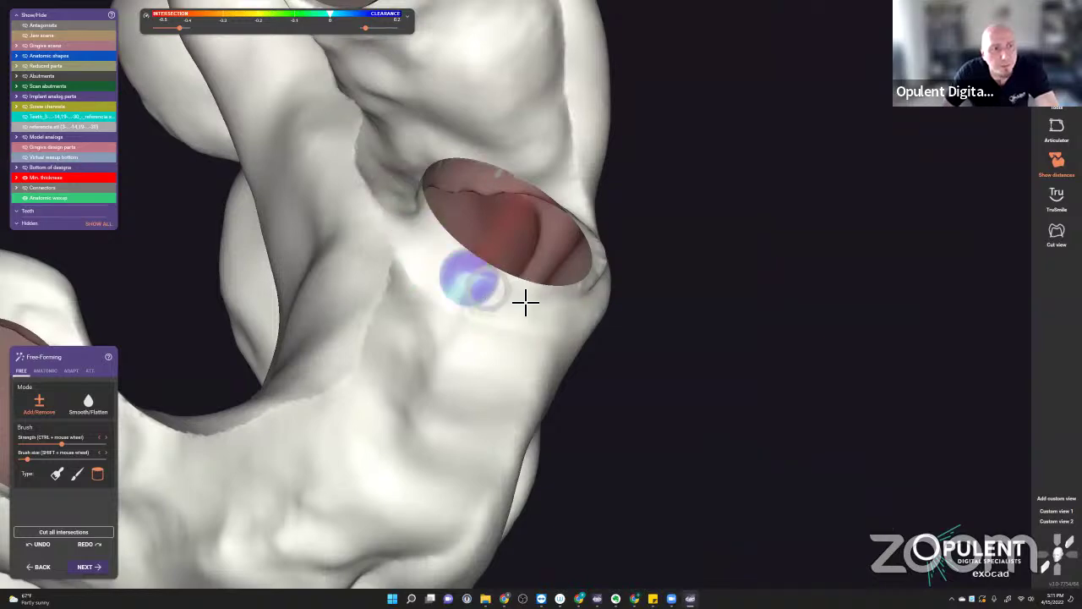
mouse_move(525, 301)
right_mouse_down()
mouse_move(500, 355)
mouse_move(468, 284)
right_mouse_up()
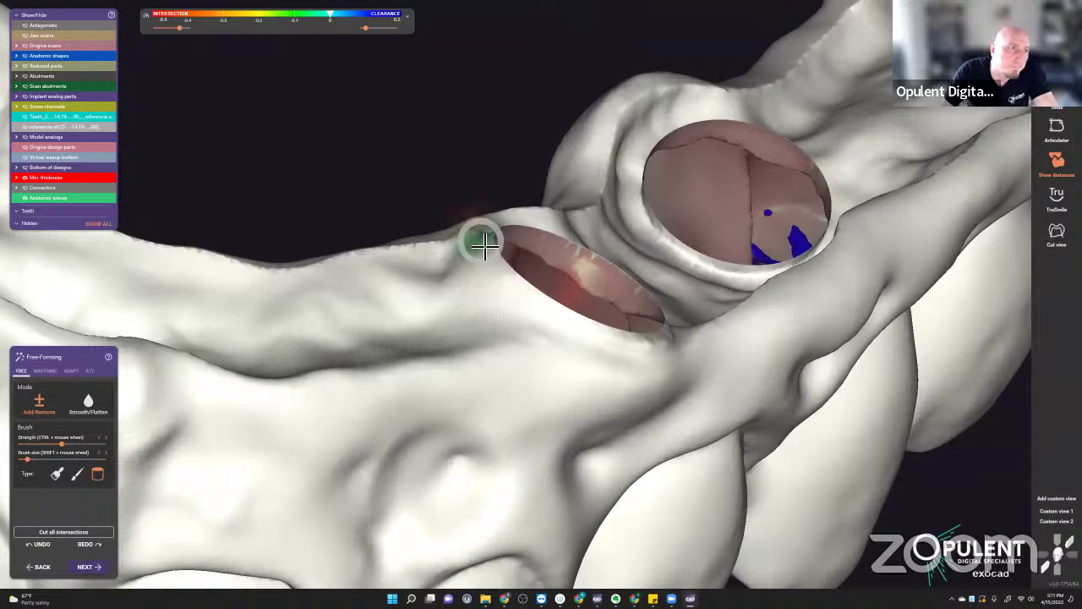
mouse_move(511, 314)
right_mouse_down()
mouse_move(499, 307)
mouse_move(574, 163)
mouse_move(609, 150)
right_mouse_up()
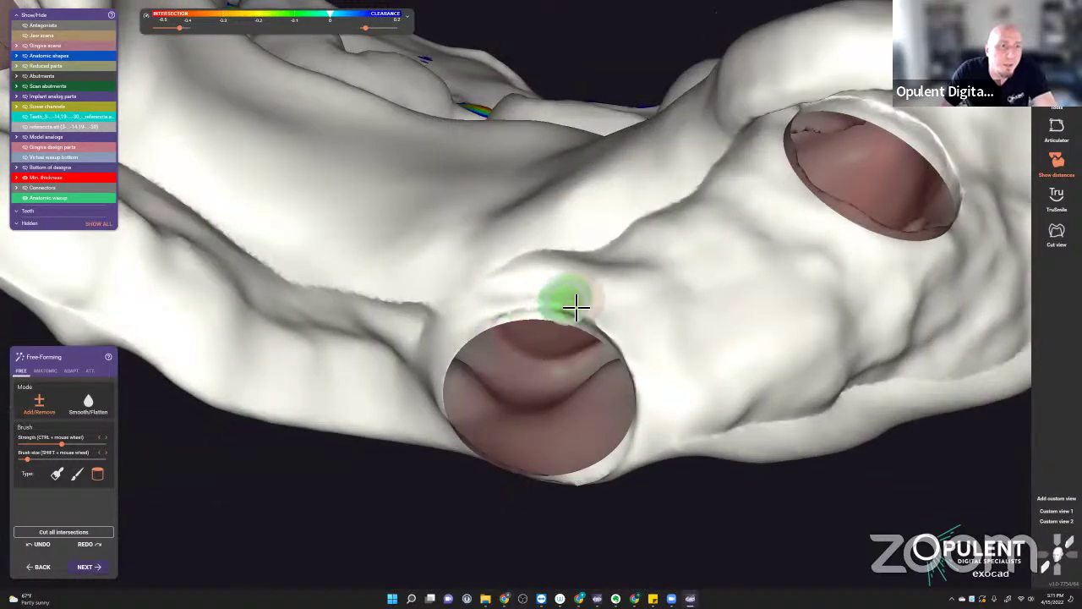
left_click(636, 345)
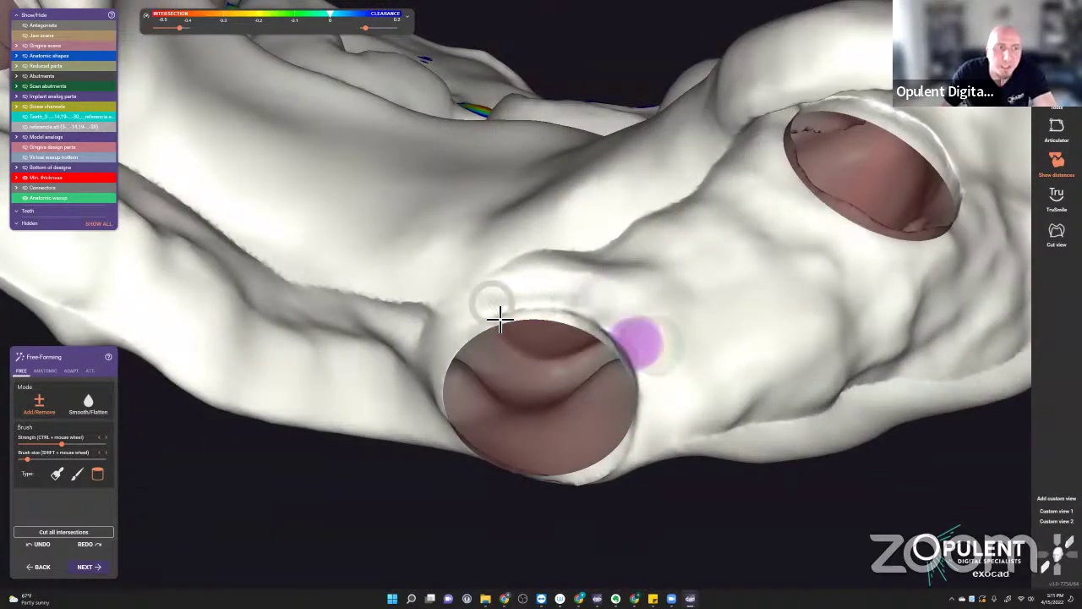
- Orbit around the arch to check the implant holes, their intersection marks and the whole arch
right_click_drag(500, 318, 571, 299)
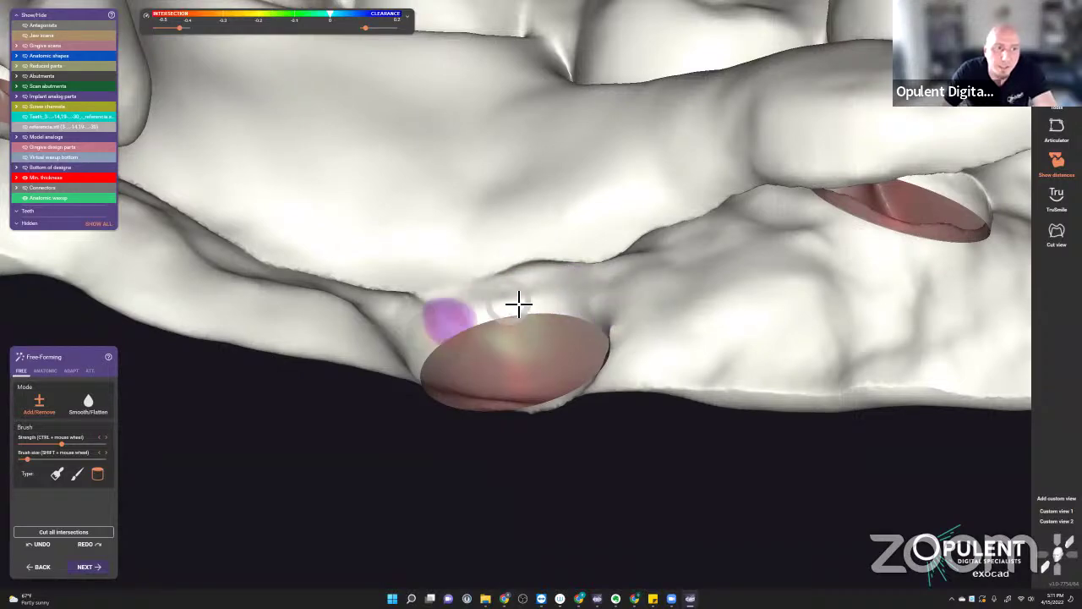
mouse_move(473, 314)
right_mouse_down()
mouse_move(536, 322)
mouse_move(601, 306)
right_mouse_up()
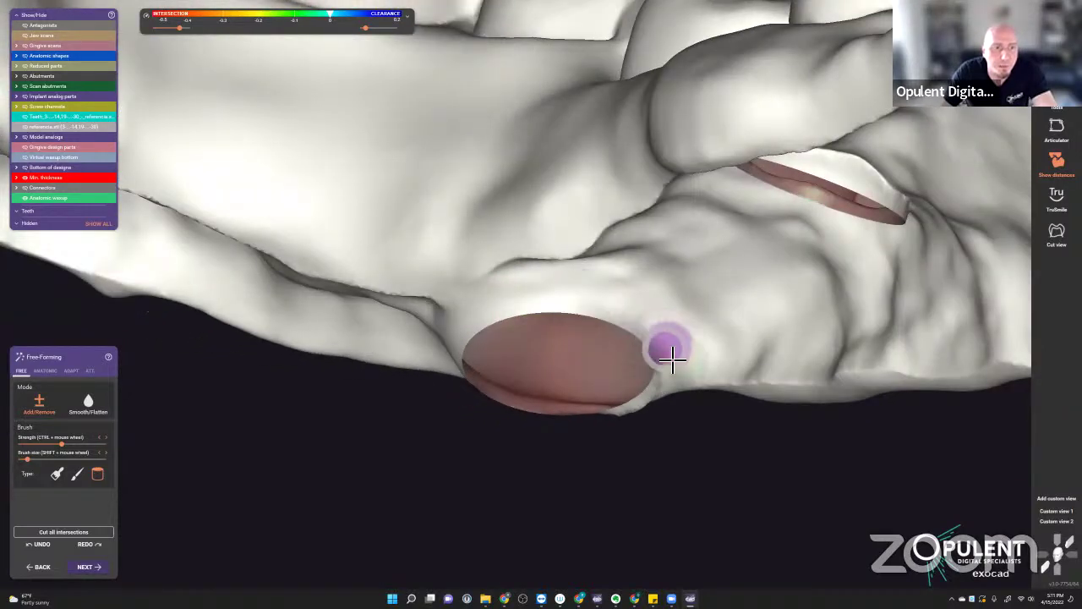
right_click_drag(671, 374, 624, 274)
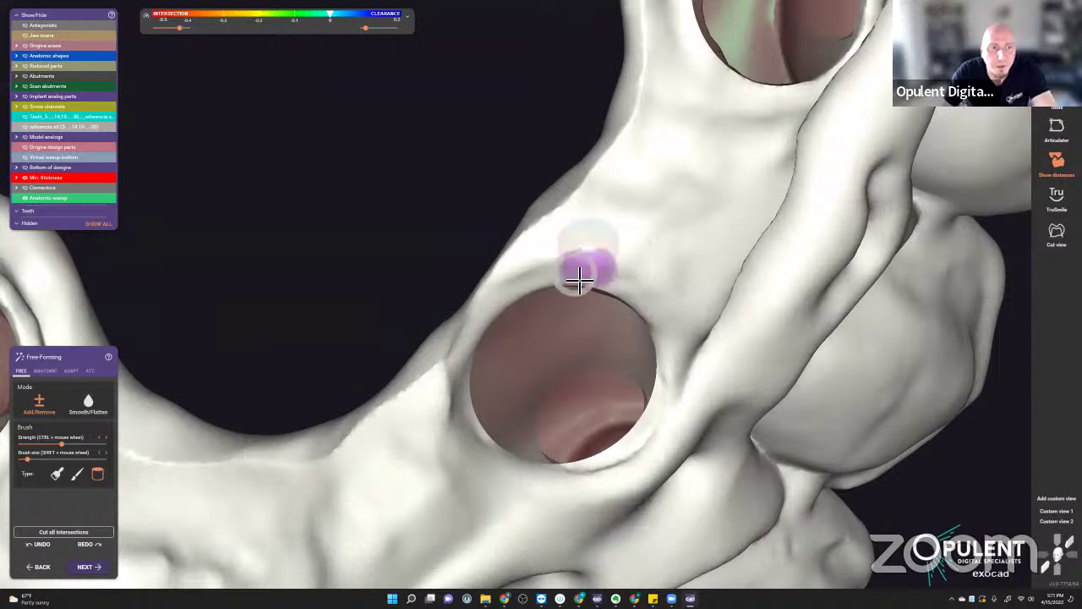
right_click_drag(667, 432, 685, 271)
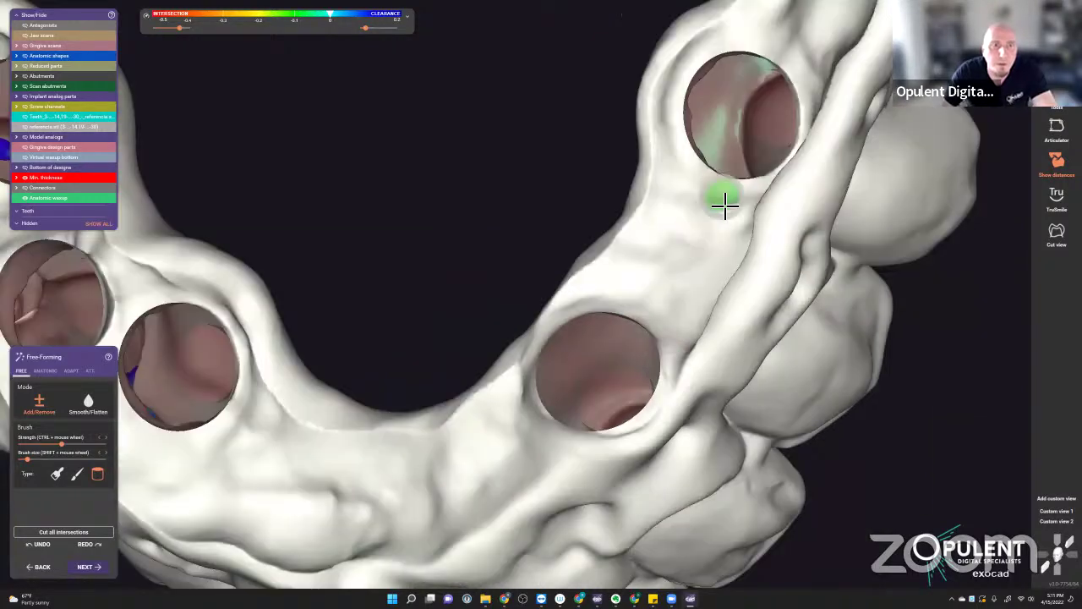
right_click_drag(724, 203, 583, 372)
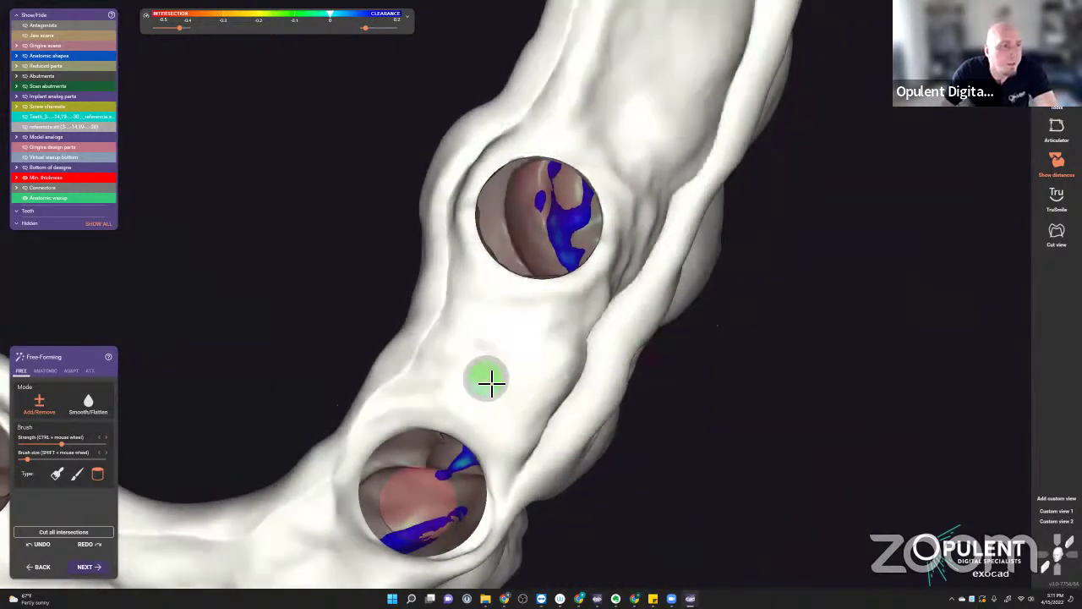
scroll(493, 382, "down", 2)
scroll(494, 383, "down", 2)
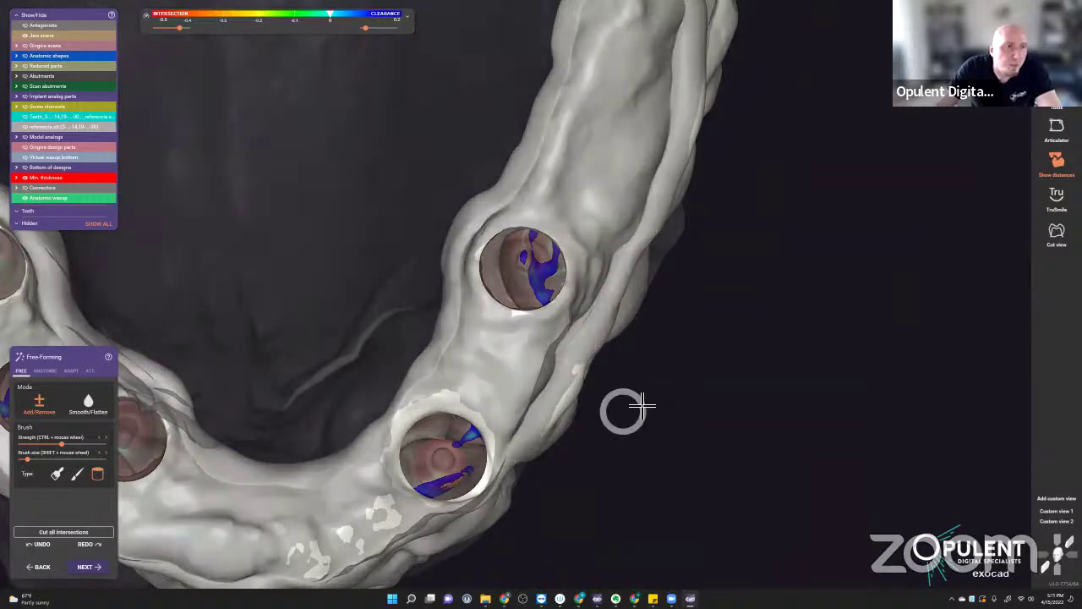
right_click_drag(626, 409, 521, 411)
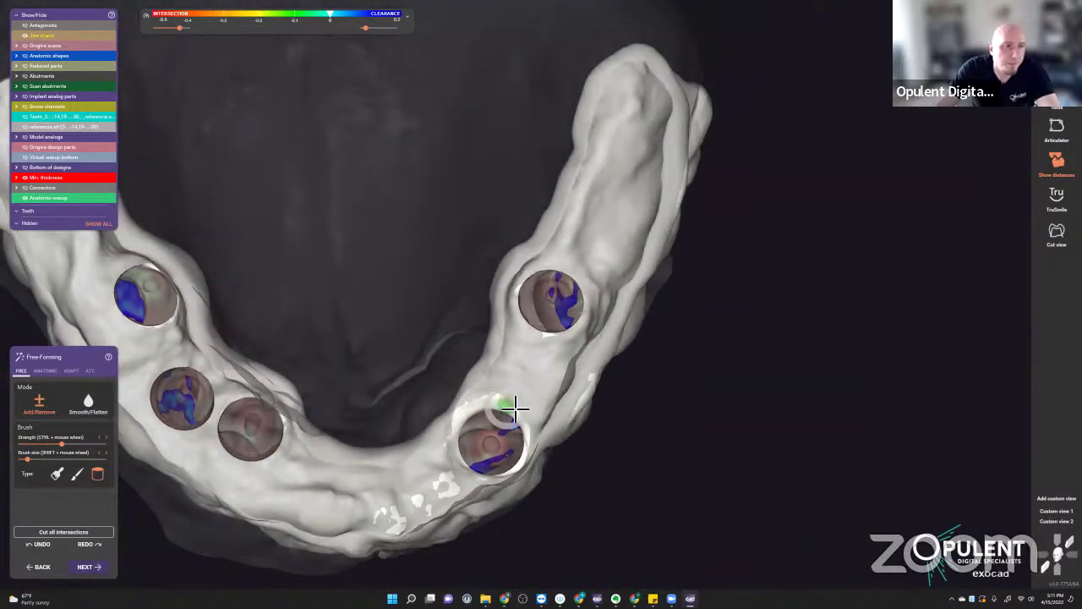
- Add material between two implant holes, along the ridge and above a screw hole
mouse_move(520, 410)
left_mouse_down()
mouse_move(554, 338)
mouse_move(530, 372)
mouse_move(542, 338)
mouse_move(503, 420)
mouse_move(545, 339)
mouse_move(559, 353)
mouse_move(581, 262)
mouse_move(577, 270)
mouse_move(620, 202)
mouse_move(637, 124)
mouse_move(624, 203)
mouse_move(573, 293)
mouse_move(584, 256)
mouse_move(566, 285)
mouse_move(578, 272)
mouse_move(564, 273)
mouse_move(588, 282)
mouse_move(646, 99)
mouse_move(641, 175)
mouse_move(658, 146)
mouse_move(646, 194)
left_mouse_up()
middle_click_drag(645, 193, 640, 224)
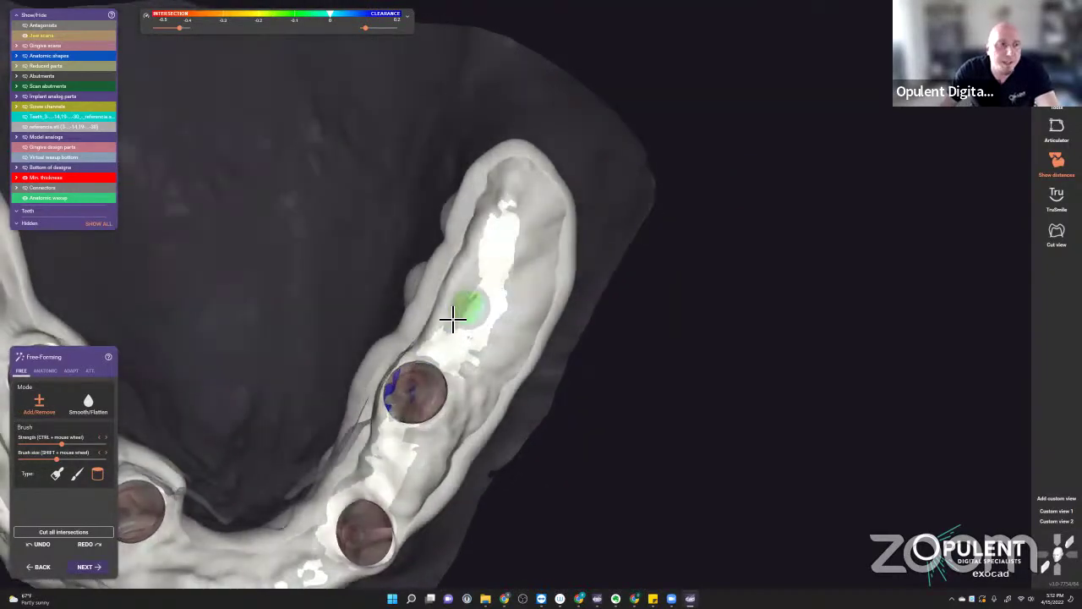
scroll(466, 313, "up", 5)
mouse_move(406, 416)
left_mouse_down()
mouse_move(454, 365)
mouse_move(460, 398)
mouse_move(428, 421)
mouse_move(376, 402)
mouse_move(421, 416)
mouse_move(523, 219)
mouse_move(579, 143)
mouse_move(507, 334)
mouse_move(538, 293)
left_mouse_up()
scroll(538, 293, "down", 5)
- Orbit the bridge arch to inspect the screw openings and the teeth's distance colouring
right_click_drag(483, 375, 508, 314)
scroll(486, 347, "up", 5)
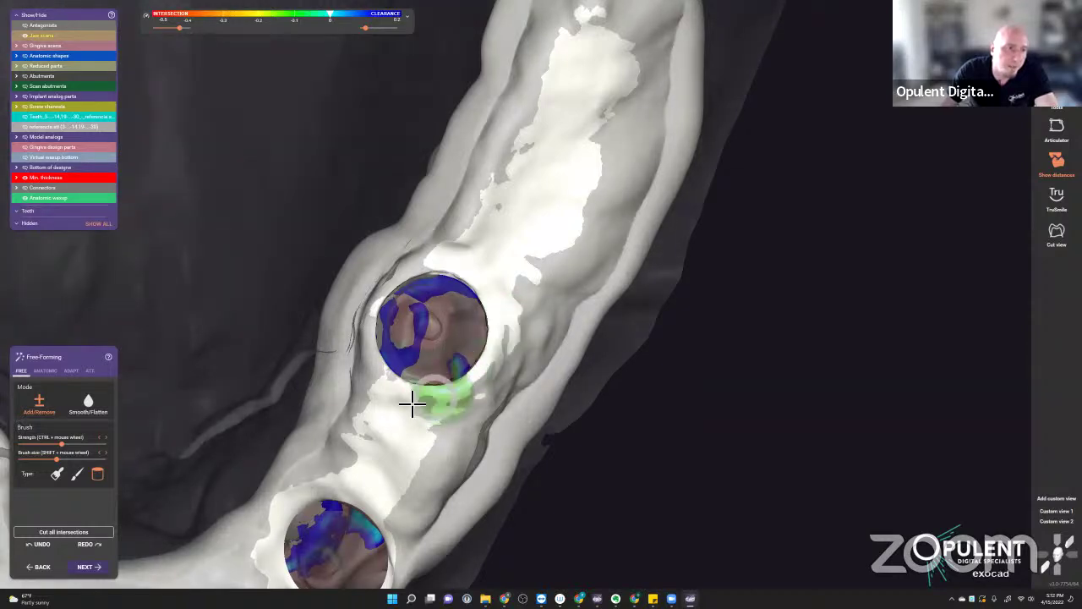
right_click_drag(451, 380, 395, 263)
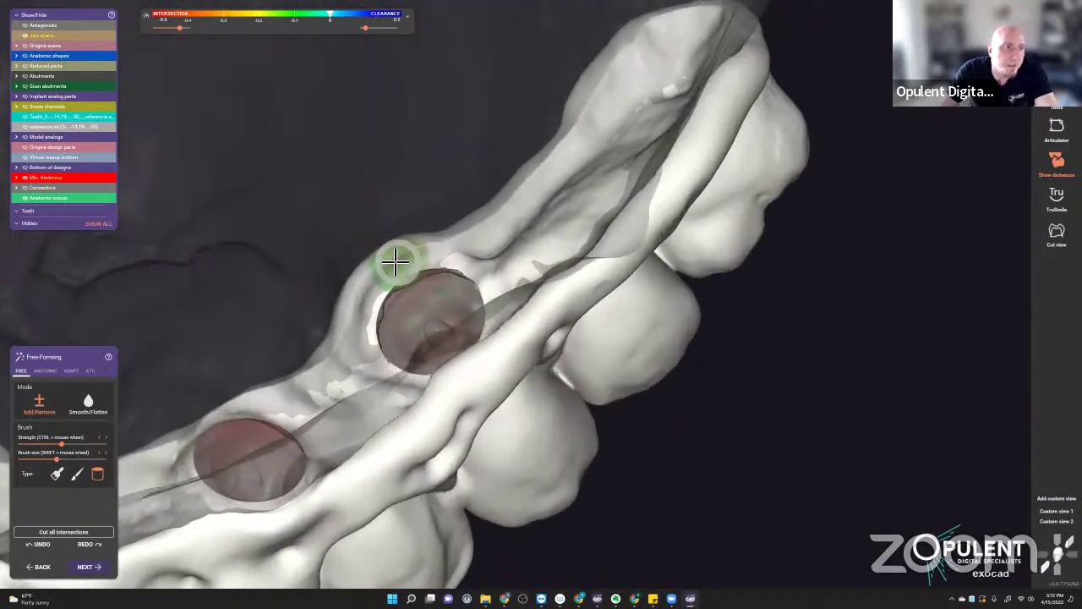
scroll(394, 262, "up", 5)
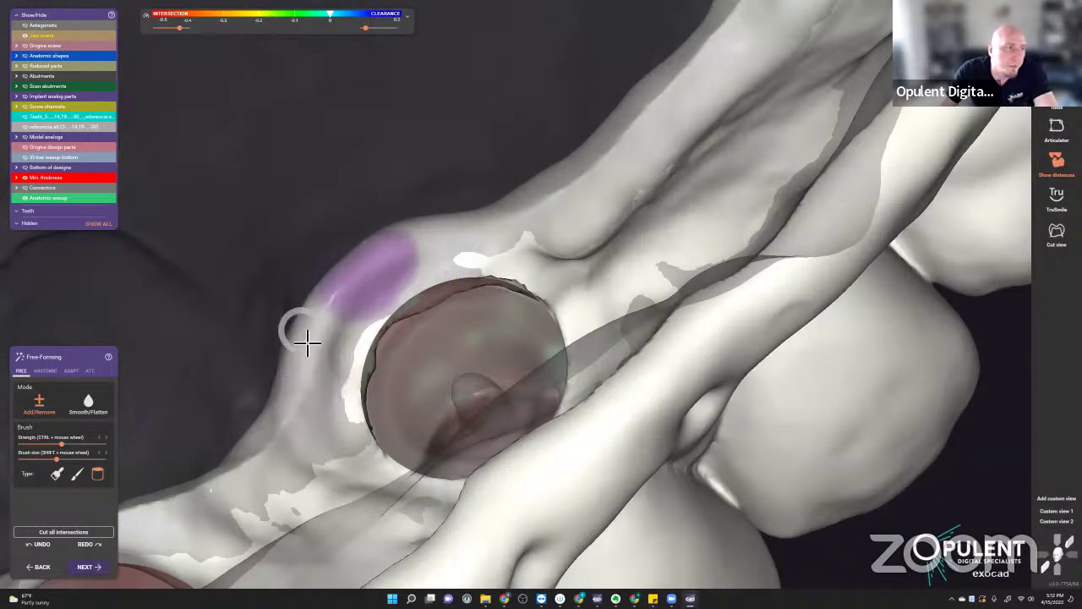
right_click_drag(313, 316, 548, 260)
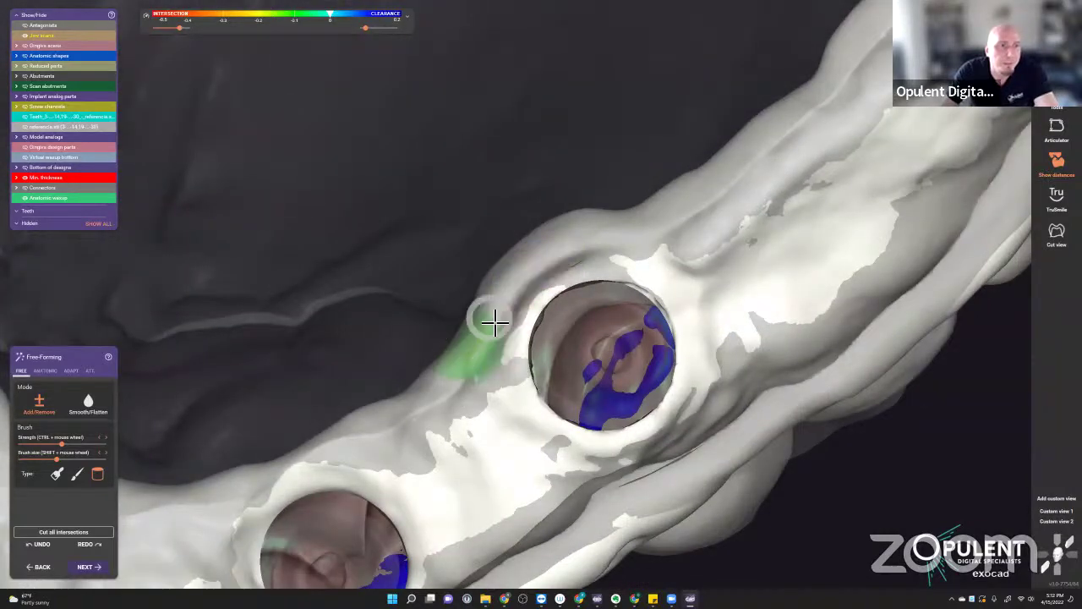
right_click_drag(509, 298, 566, 279)
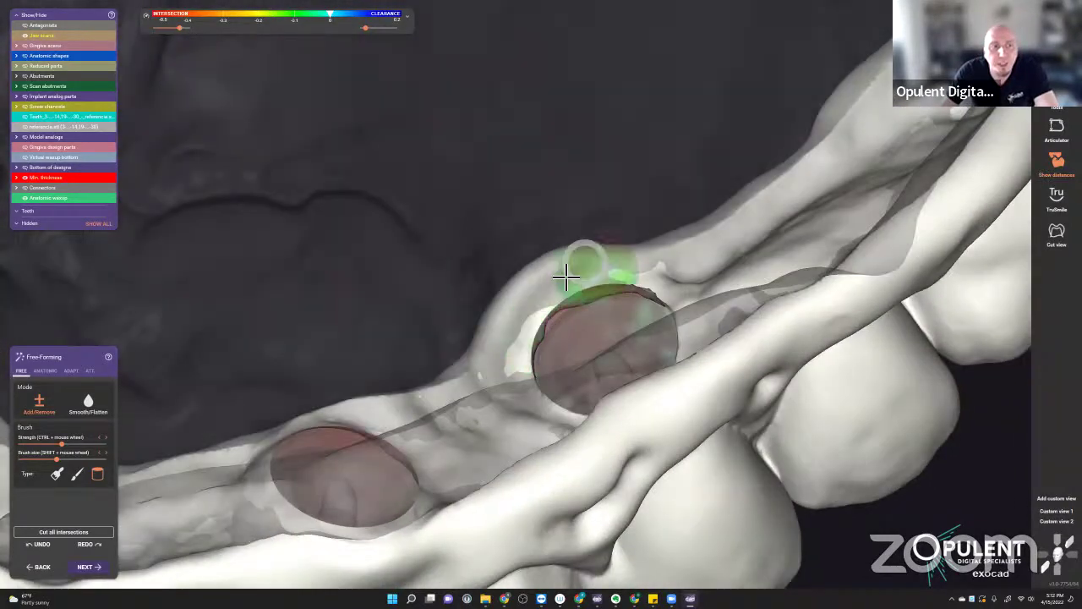
right_click_drag(582, 346, 539, 221)
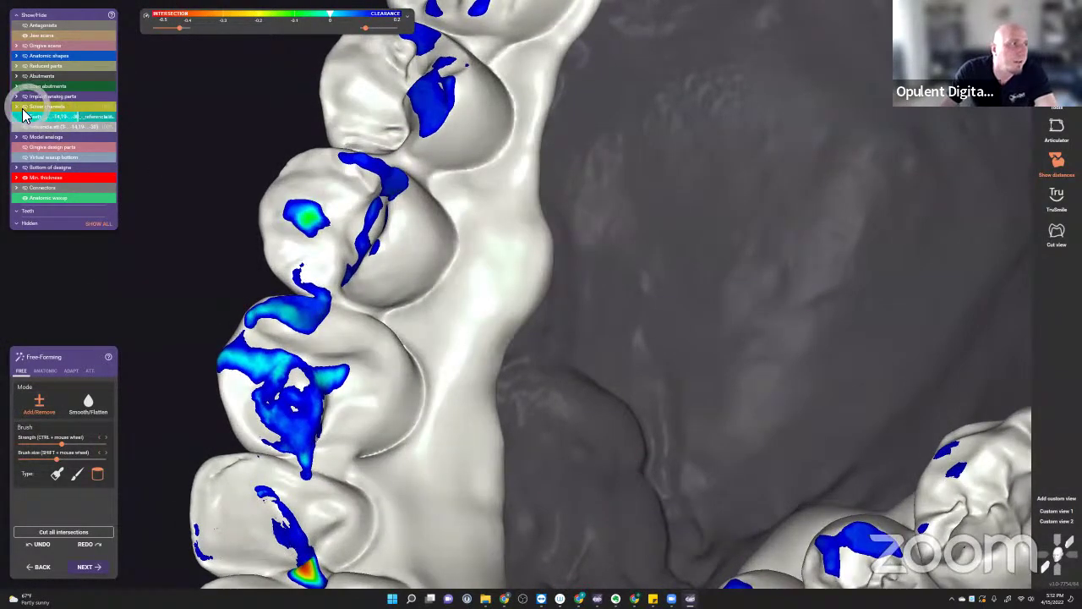
- Make the screw channels visible and view the bar and its holes from the side
left_click(26, 106)
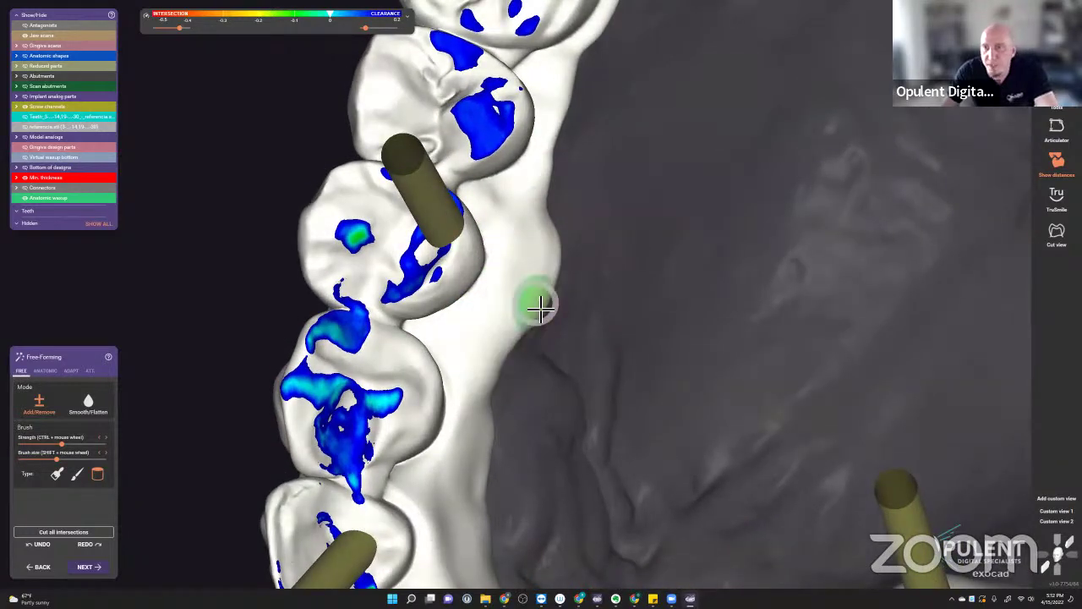
scroll(536, 325, "down", 5)
scroll(535, 329, "up", 3)
scroll(541, 330, "down", 2)
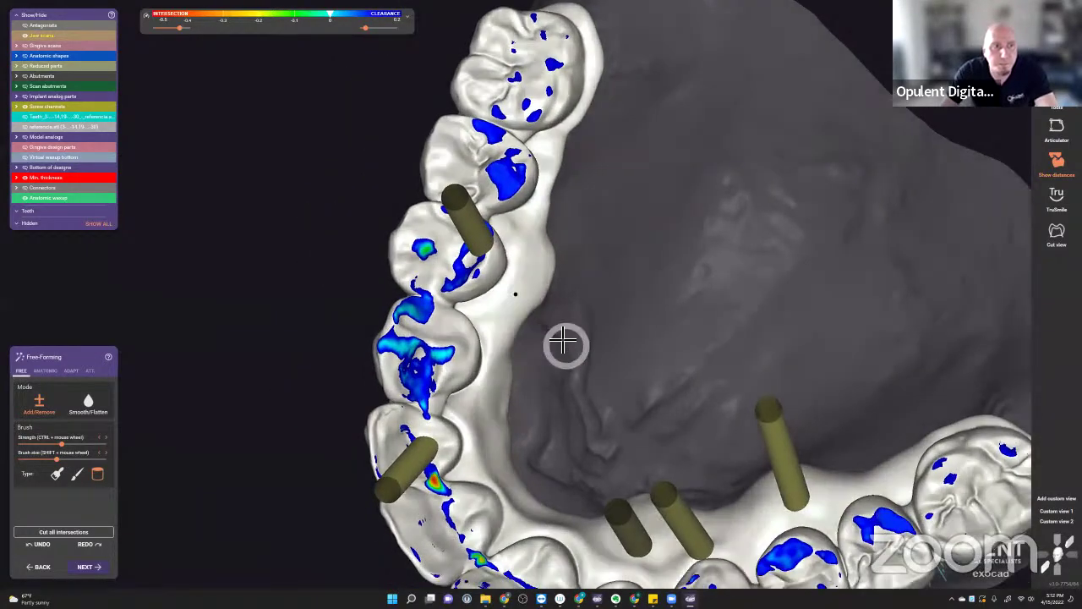
right_click_drag(563, 345, 640, 286)
scroll(640, 286, "up", 3)
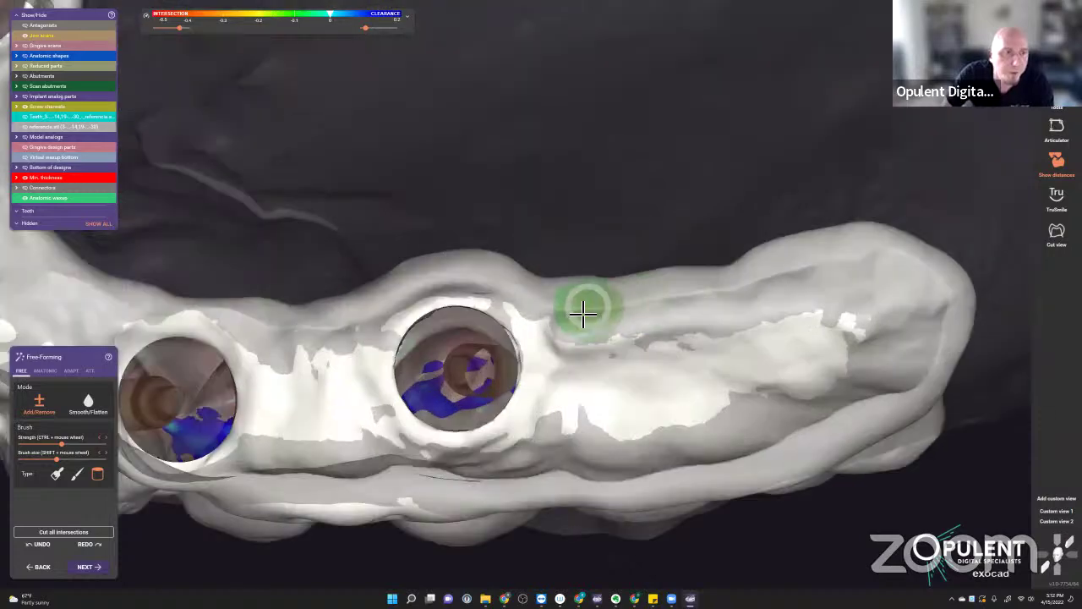
- Sculpt along the bar and its lower edge with the free-form brush
mouse_move(585, 309)
left_mouse_down()
mouse_move(657, 306)
mouse_move(794, 256)
mouse_move(699, 296)
left_mouse_up()
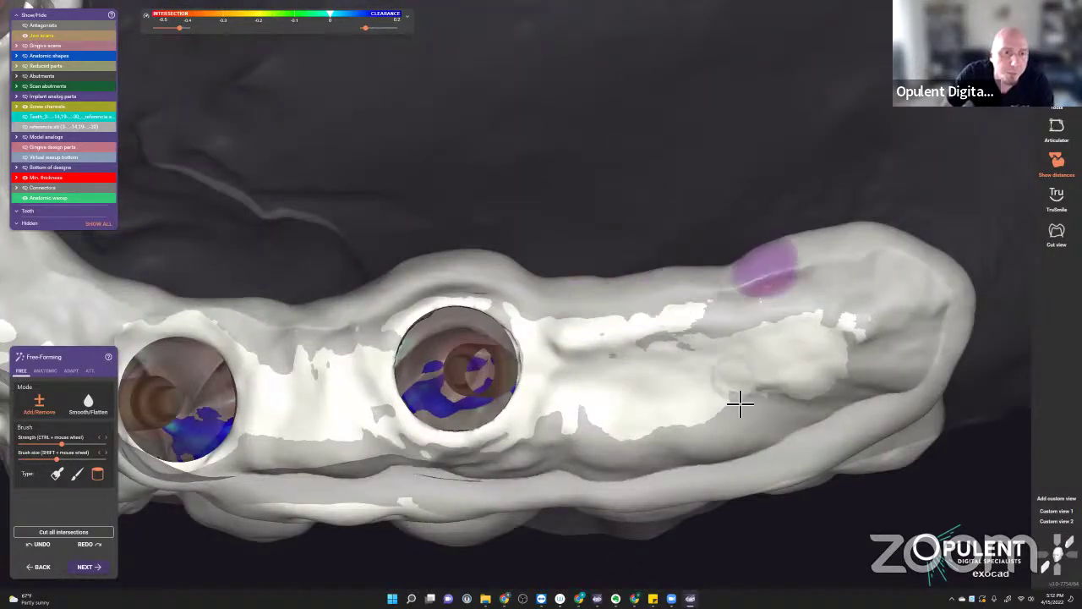
right_click_drag(739, 403, 905, 404)
mouse_move(879, 410)
left_mouse_down()
mouse_move(817, 430)
mouse_move(894, 404)
mouse_move(733, 452)
mouse_move(615, 465)
mouse_move(690, 463)
mouse_move(711, 454)
mouse_move(608, 465)
mouse_move(661, 458)
left_mouse_up()
right_click_drag(662, 457, 657, 481)
scroll(744, 330, "up", 3)
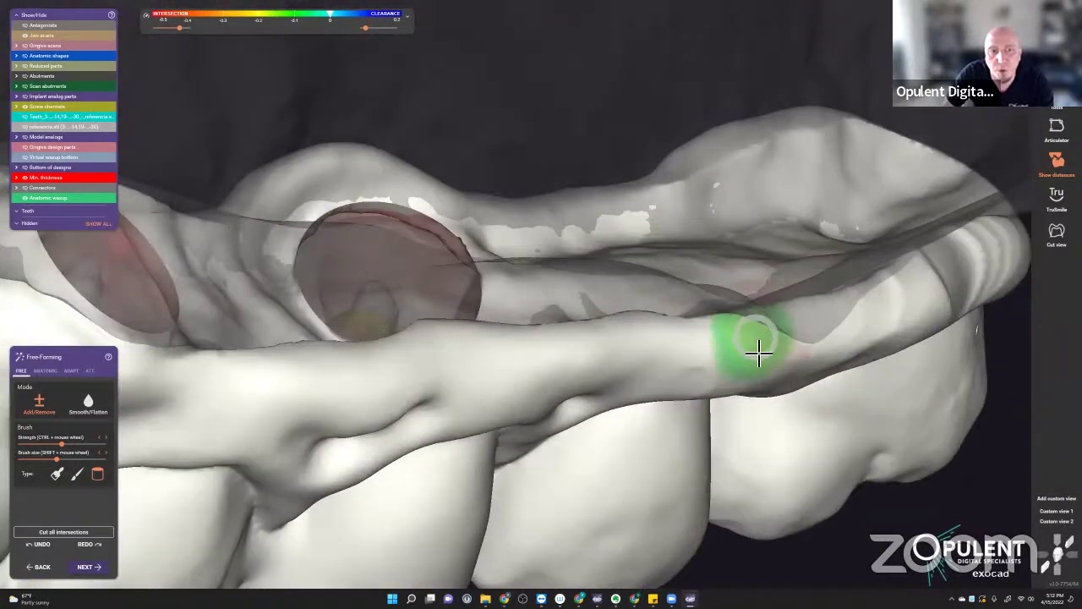
scroll(752, 355, "down", 5)
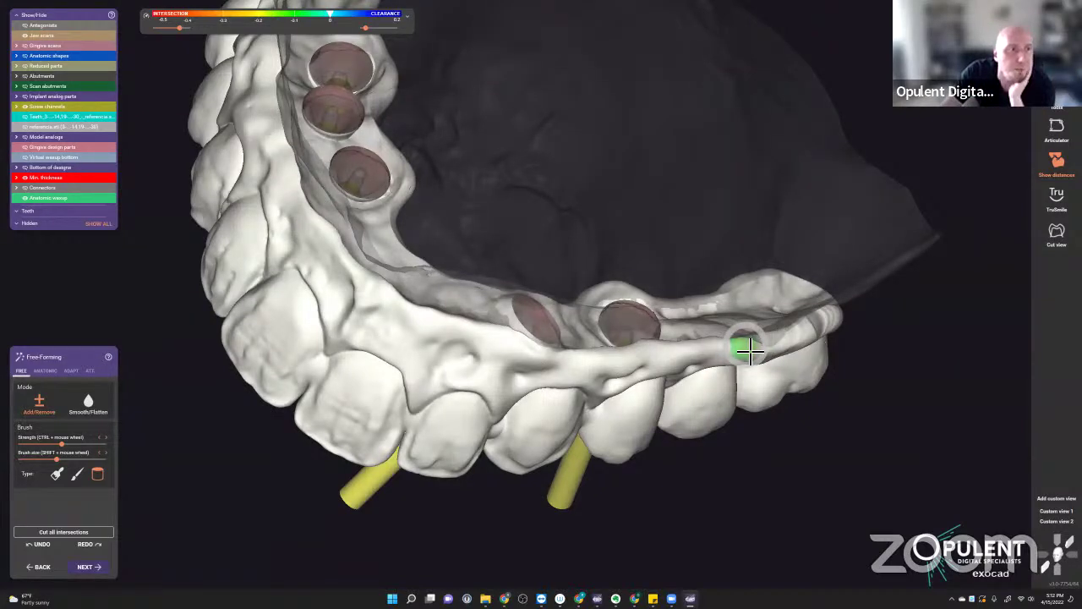
scroll(791, 365, "down", 2)
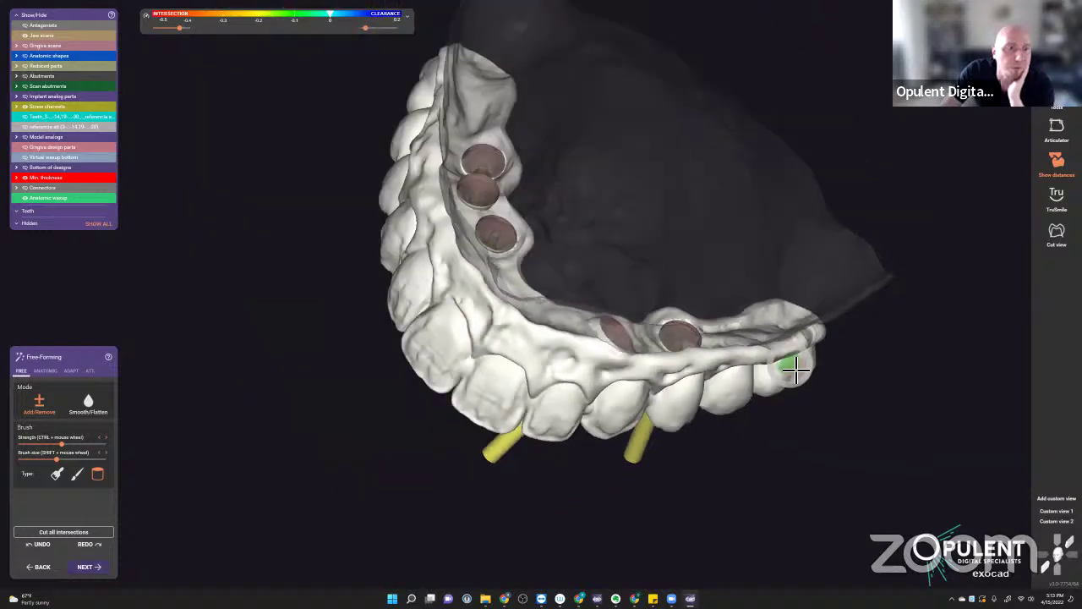
- Orbit the arch to review the upper bridge from the front and other sides
right_click_drag(795, 369, 695, 378)
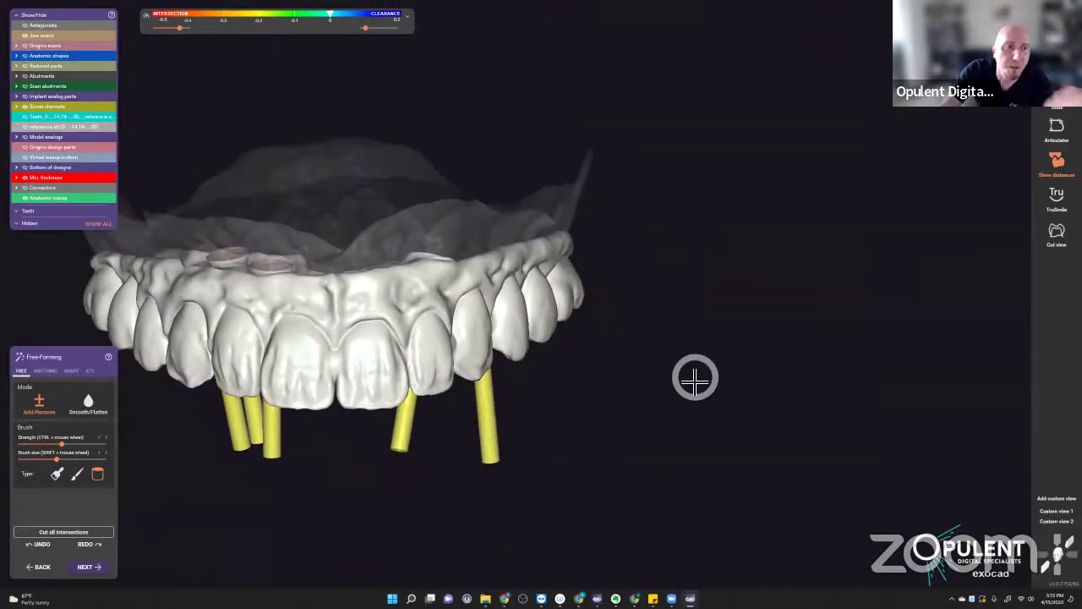
right_click_drag(585, 285, 290, 333)
scroll(504, 232, "up", 3)
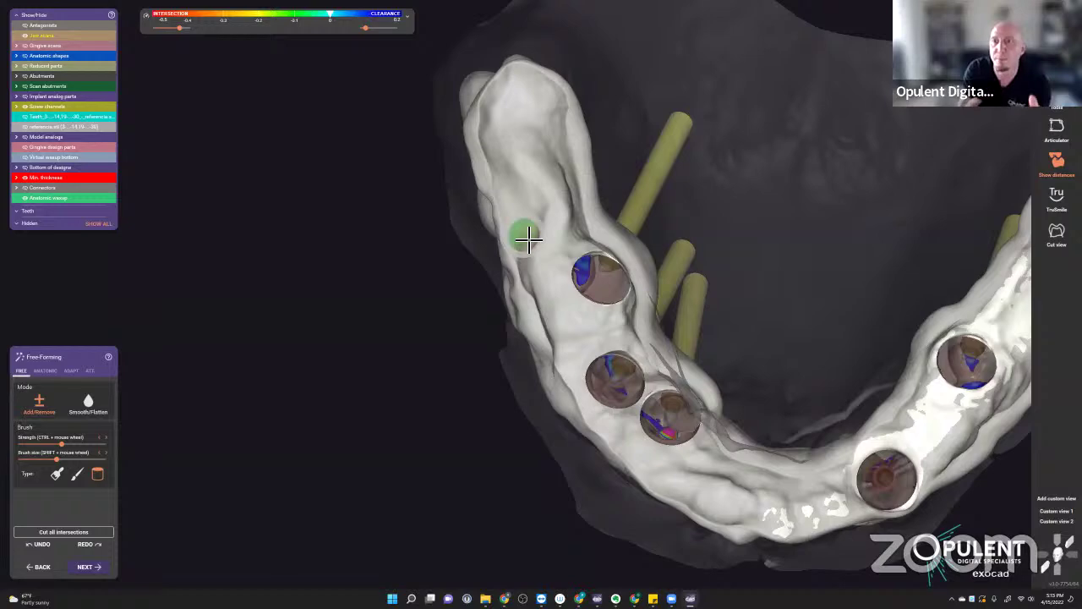
right_click_drag(564, 258, 744, 448)
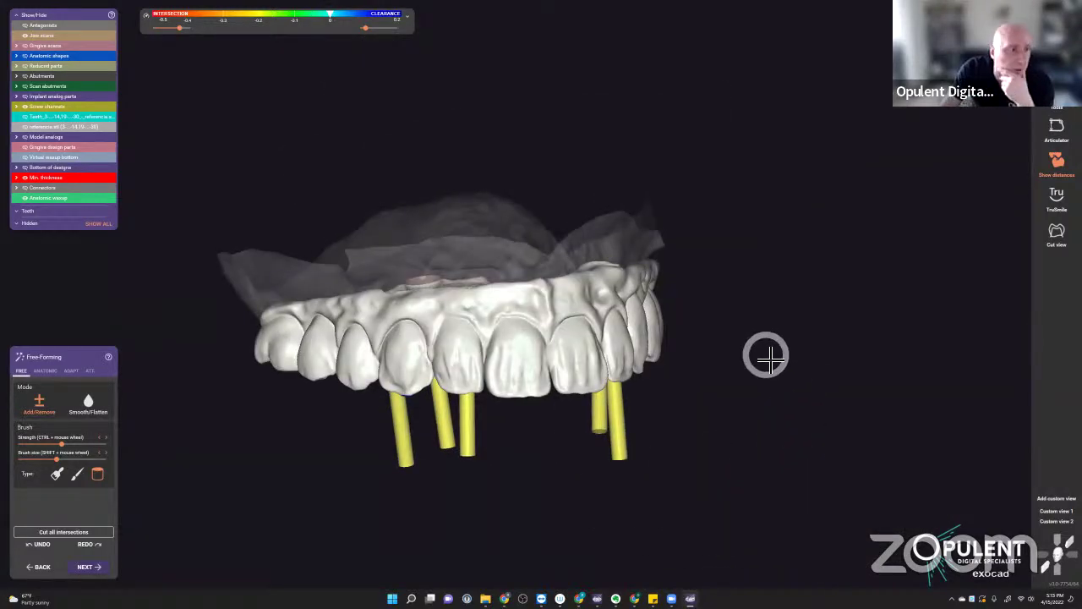
right_click_drag(766, 355, 849, 284)
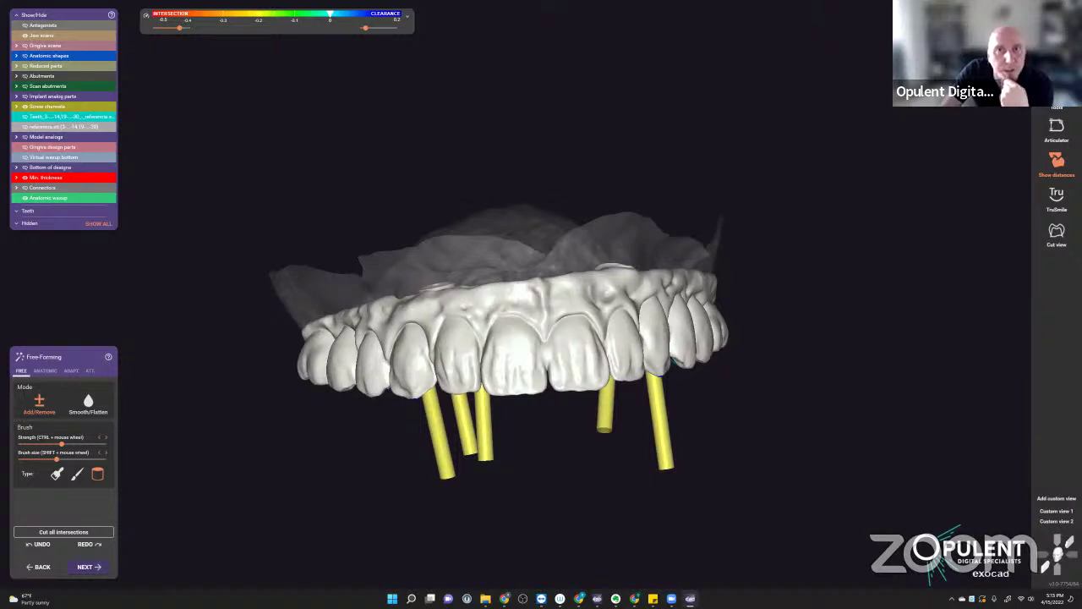
- Close the design with Alt+F4 without saving, then load a saved scene of the project
key("alt+F4")
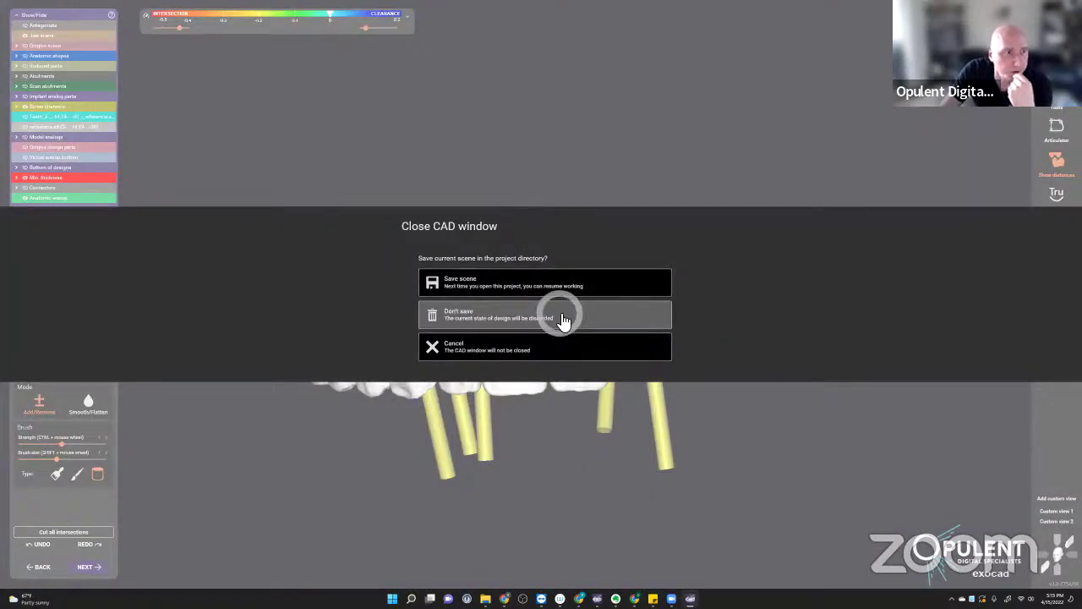
left_click(561, 314)
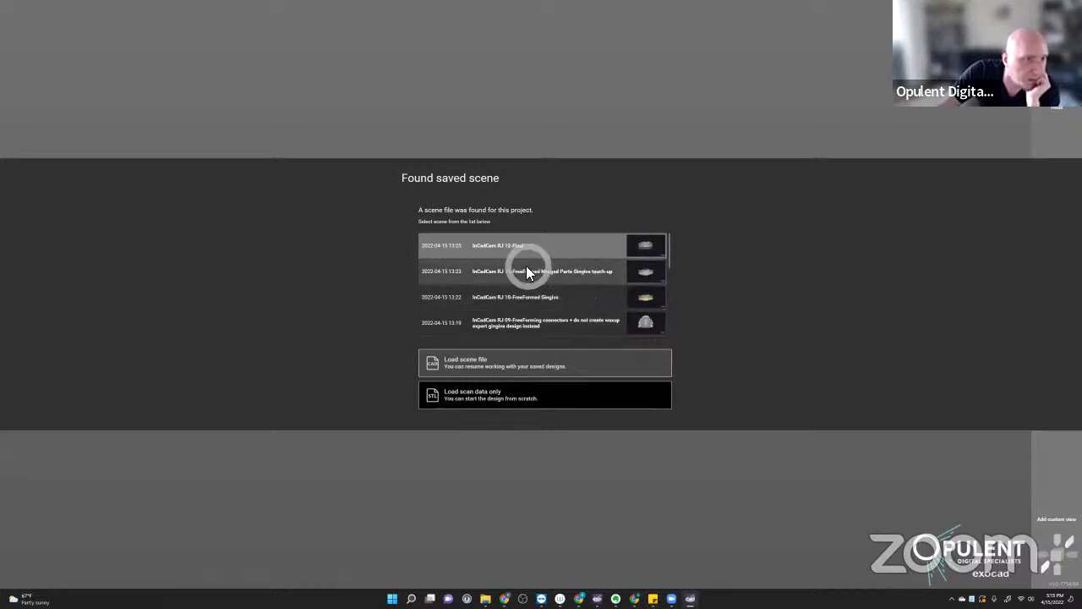
double_click(501, 245)
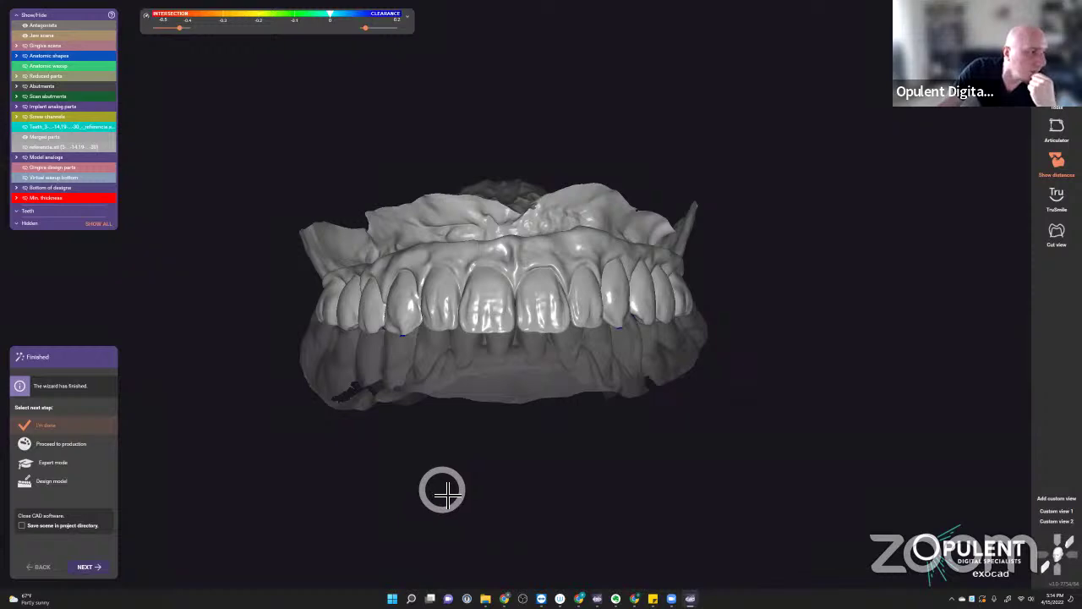
- Orbit and zoom the finished upper bridge to inspect it from below and from above
right_click_drag(442, 490, 533, 431)
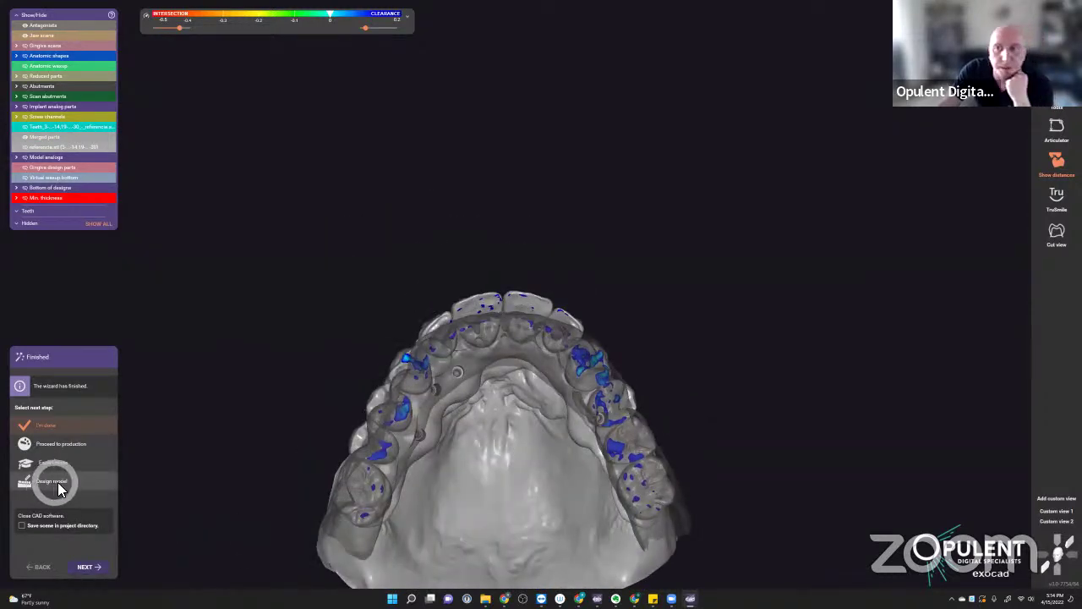
double_click(507, 453)
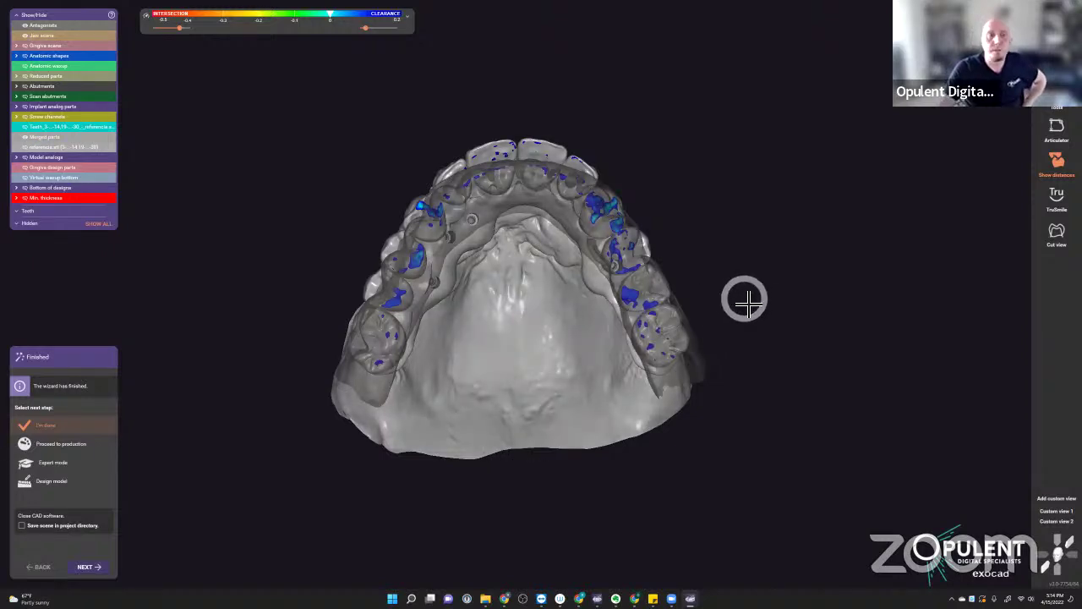
right_click_drag(516, 321, 525, 324)
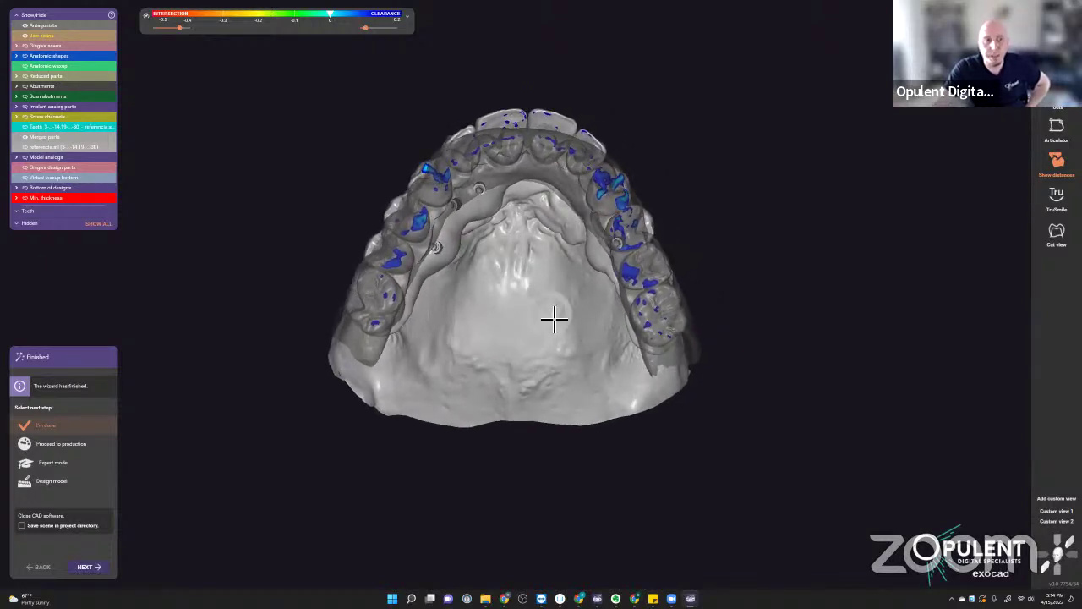
scroll(519, 264, "up", 5)
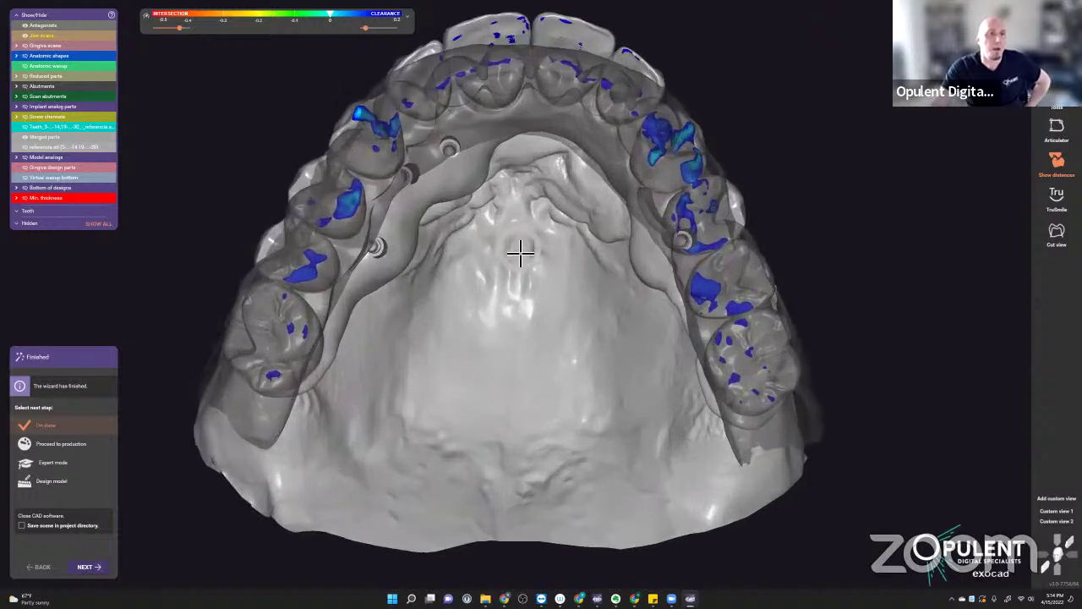
scroll(518, 262, "down", 3)
right_click_drag(519, 265, 795, 263)
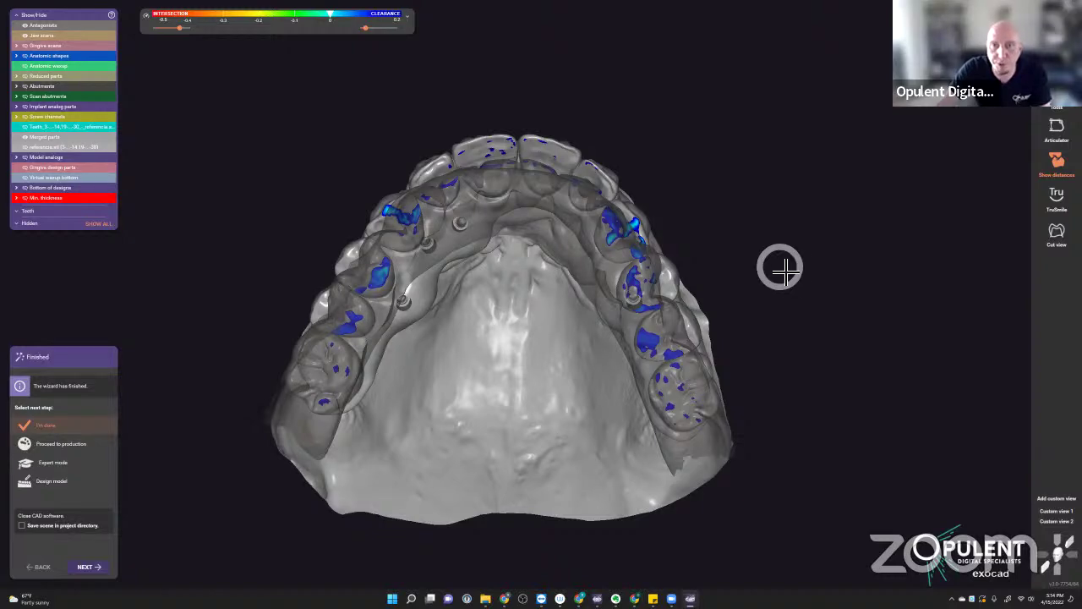
right_click_drag(512, 326, 530, 323)
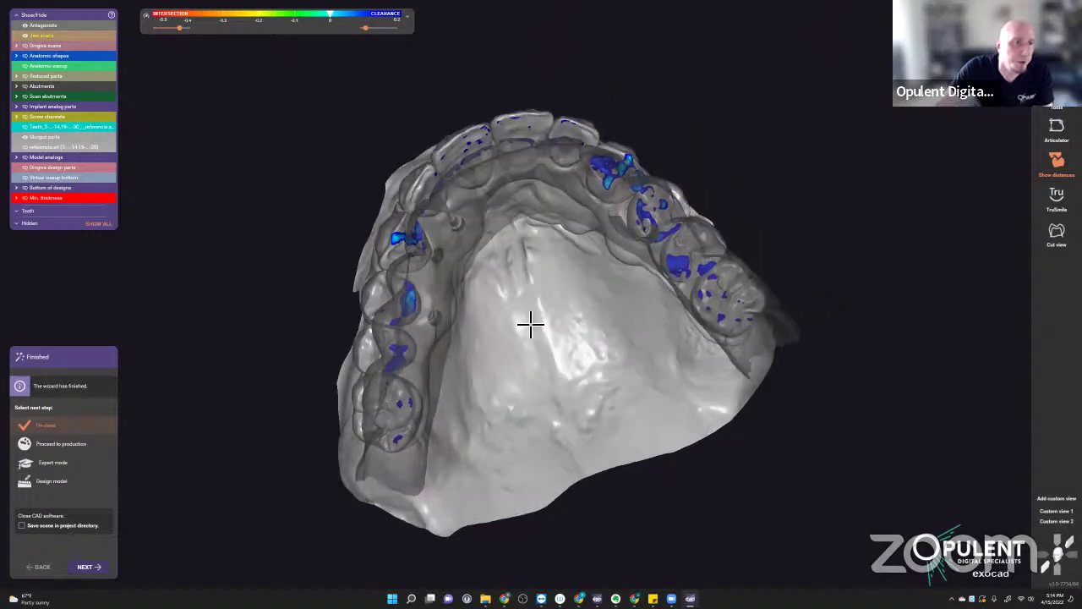
right_click_drag(544, 333, 706, 473)
scroll(648, 358, "up", 5)
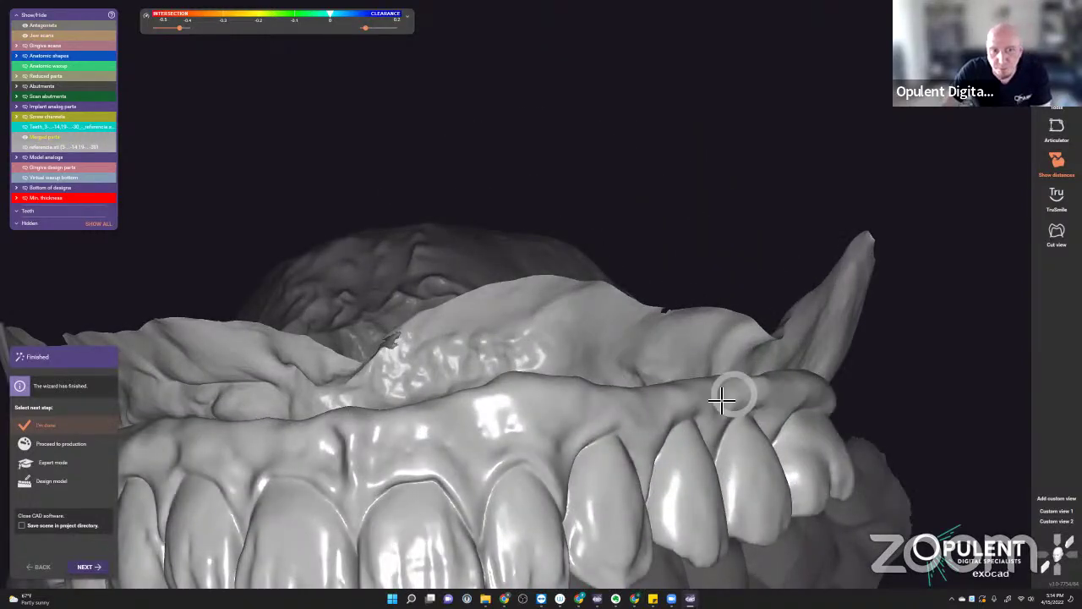
scroll(687, 415, "down", 4)
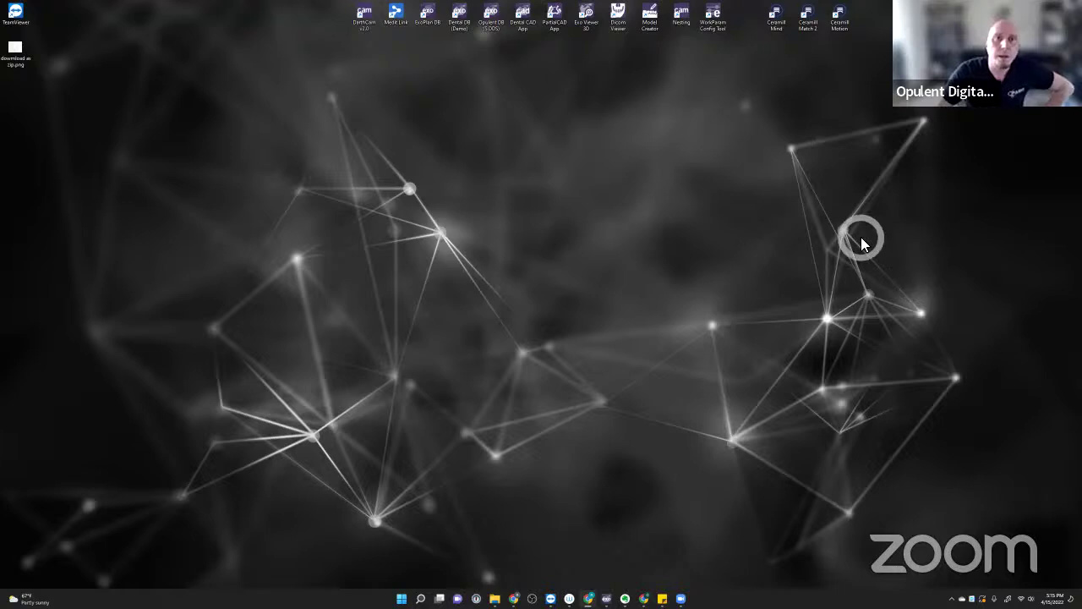
- Open the case's CAD-Data files in File Explorer from DentalDB's Data and status
double_click(807, 17)
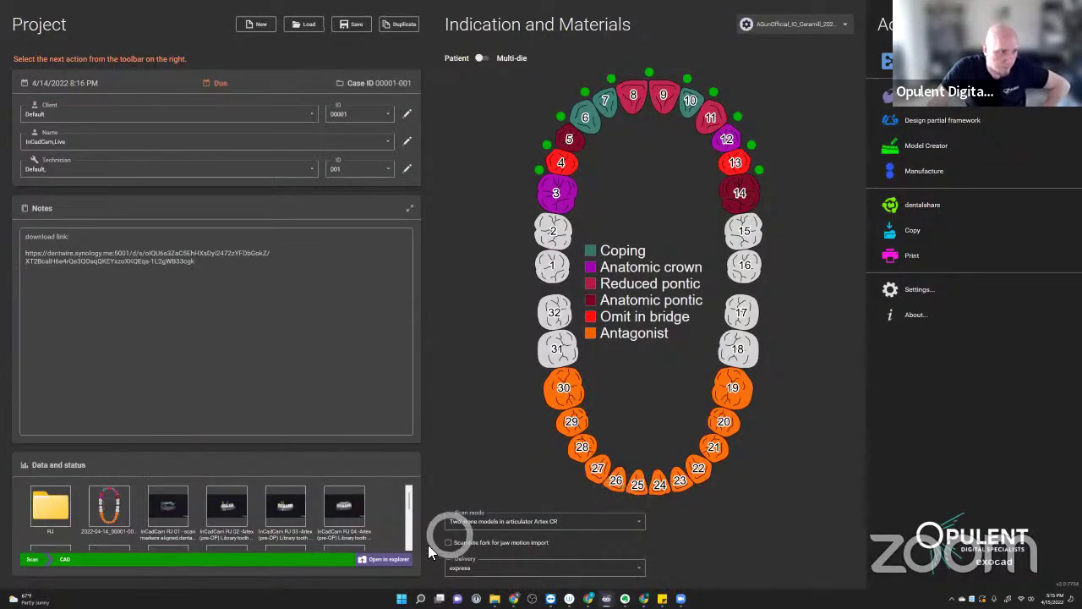
left_click(401, 561)
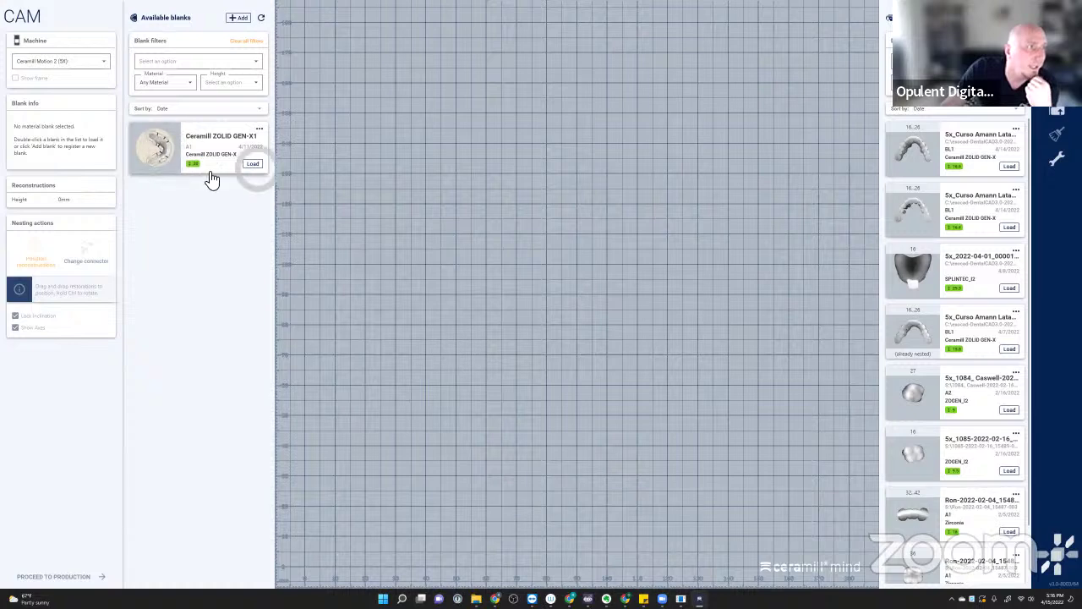
- Load the Ceramill ZOLID GEN-X1 blank from Available blanks
left_click(253, 163)
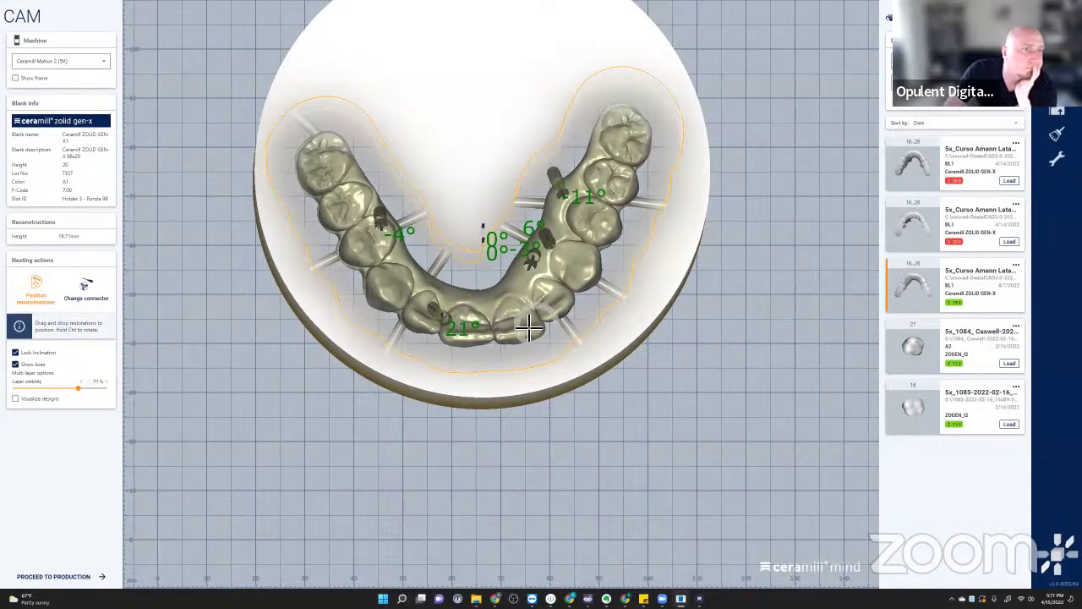
- Switch to a top view of the nesting disc and dismiss the restoration's options menu
left_click(1058, 542)
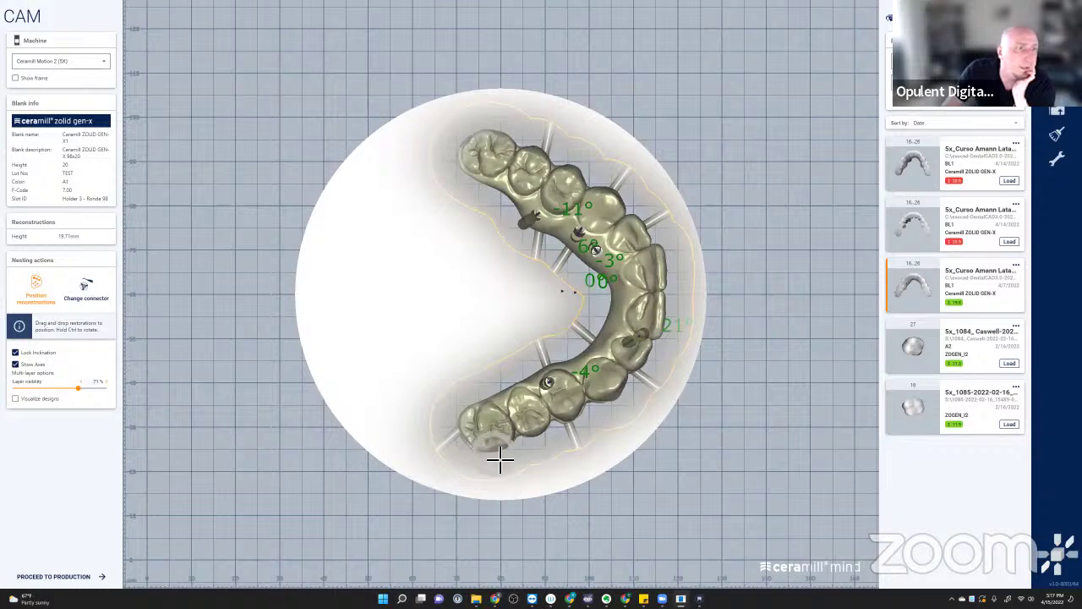
right_click(519, 407)
mouse_move(519, 409)
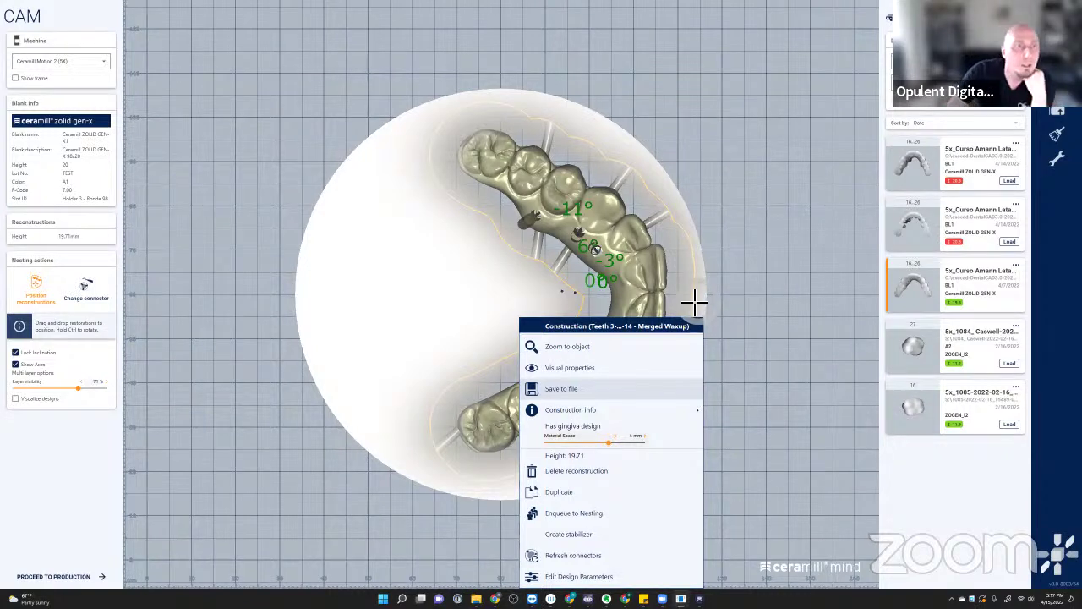
left_click(751, 259)
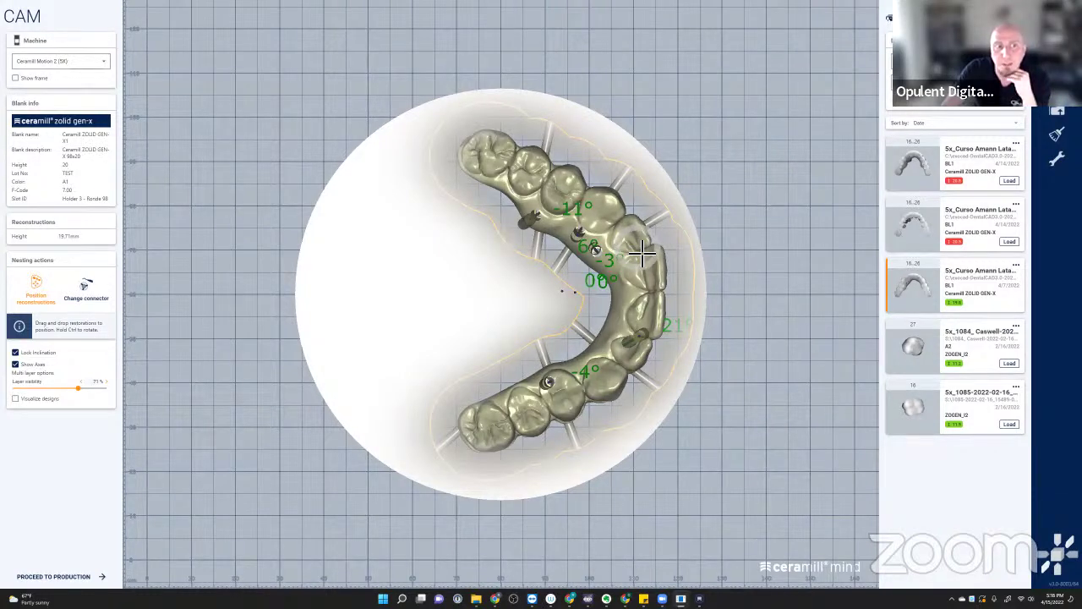
- In front view, unlock inclination and tilt the bridge within the blank to about 19.59 mm height
left_click(1052, 554)
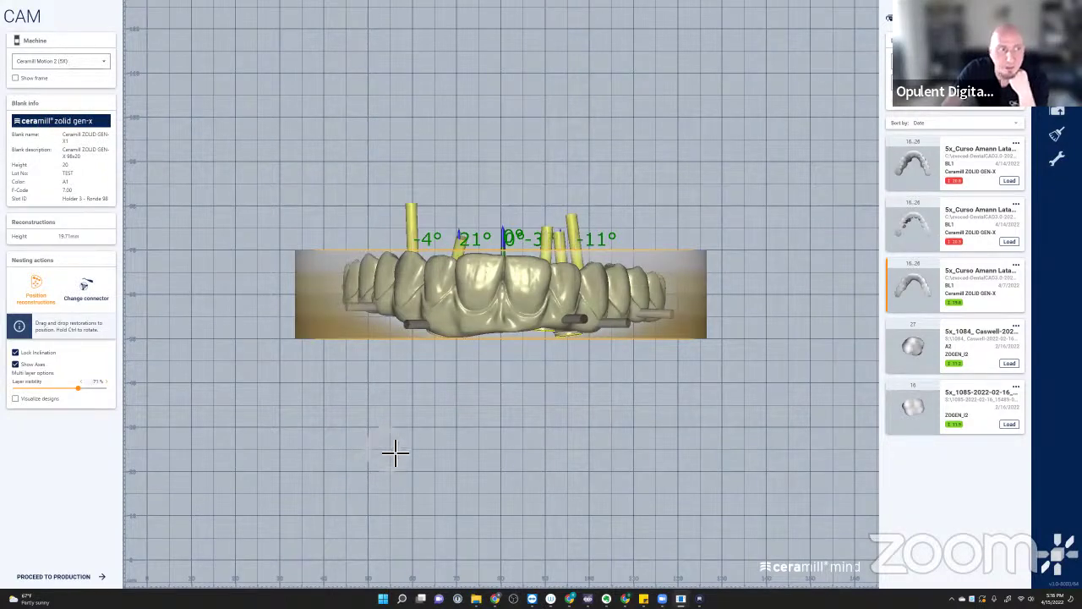
left_click(16, 353)
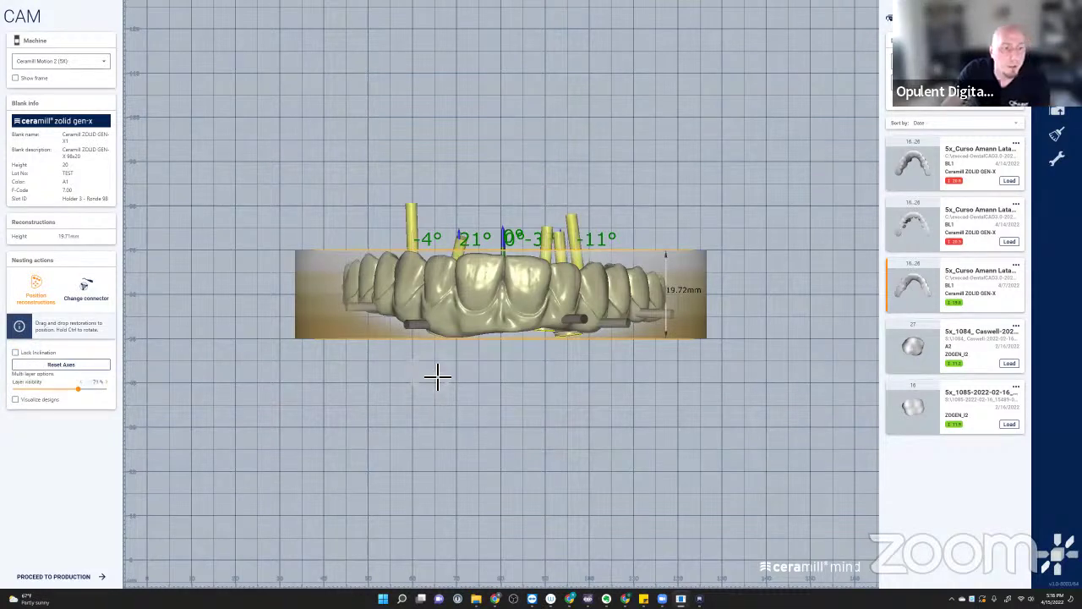
left_click_drag(372, 291, 388, 276)
left_click_drag(546, 316, 495, 302)
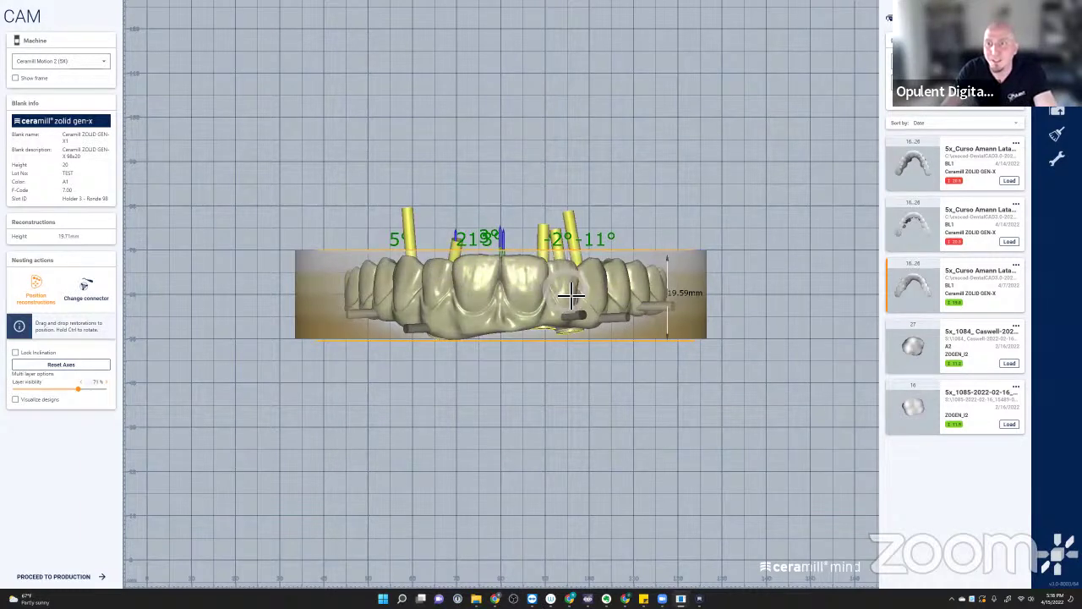
scroll(504, 301, "up", 2)
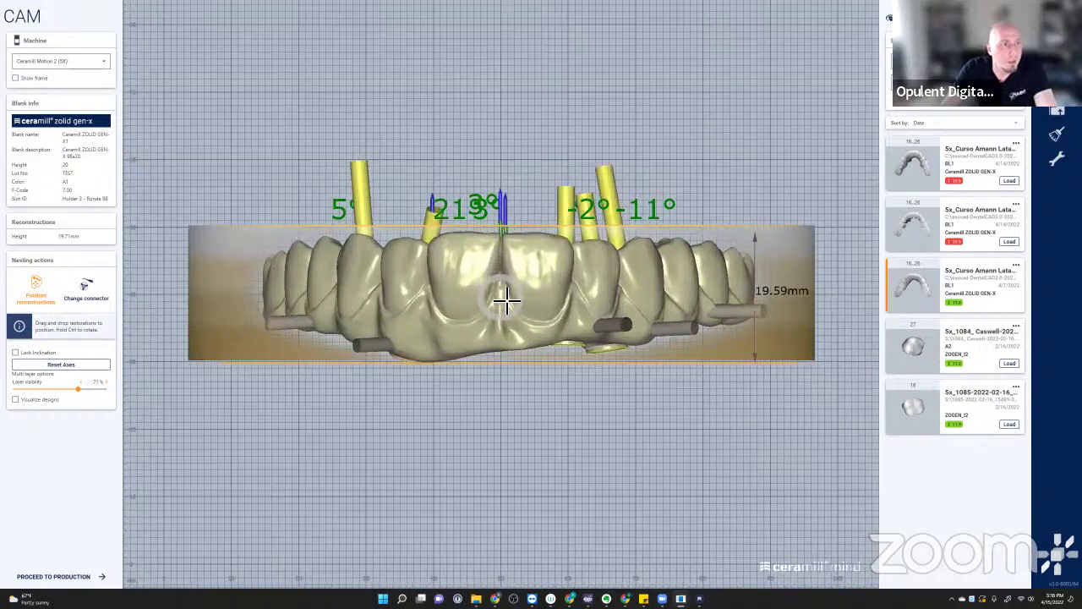
left_click_drag(520, 308, 521, 326)
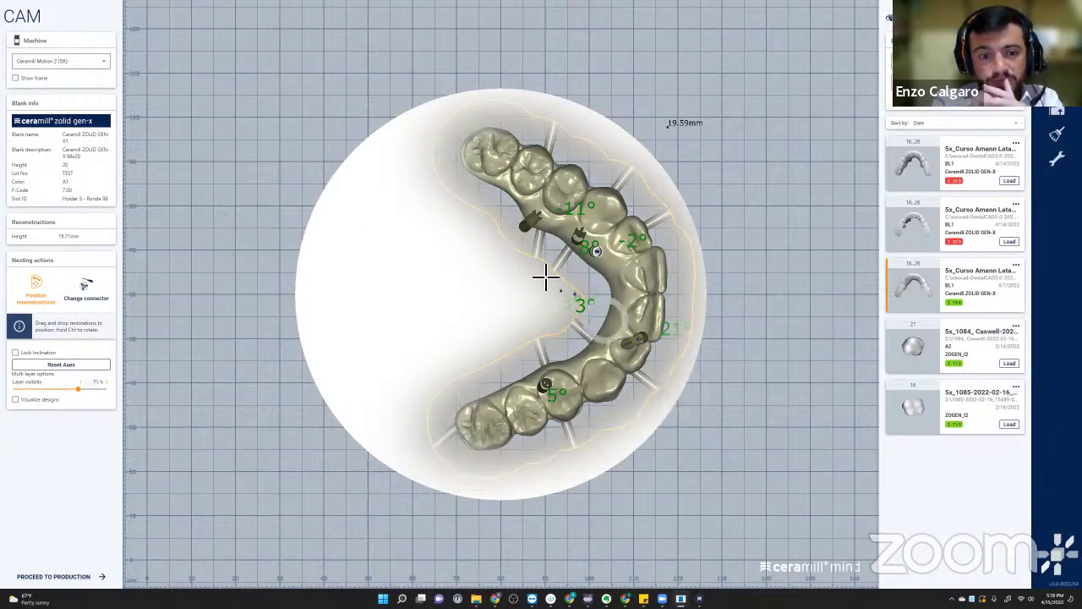
- Re-lock the bridge's inclination and rotate it in the blank until channels read about 13°, 2°, 3°, 17°, 6°
left_click(26, 362)
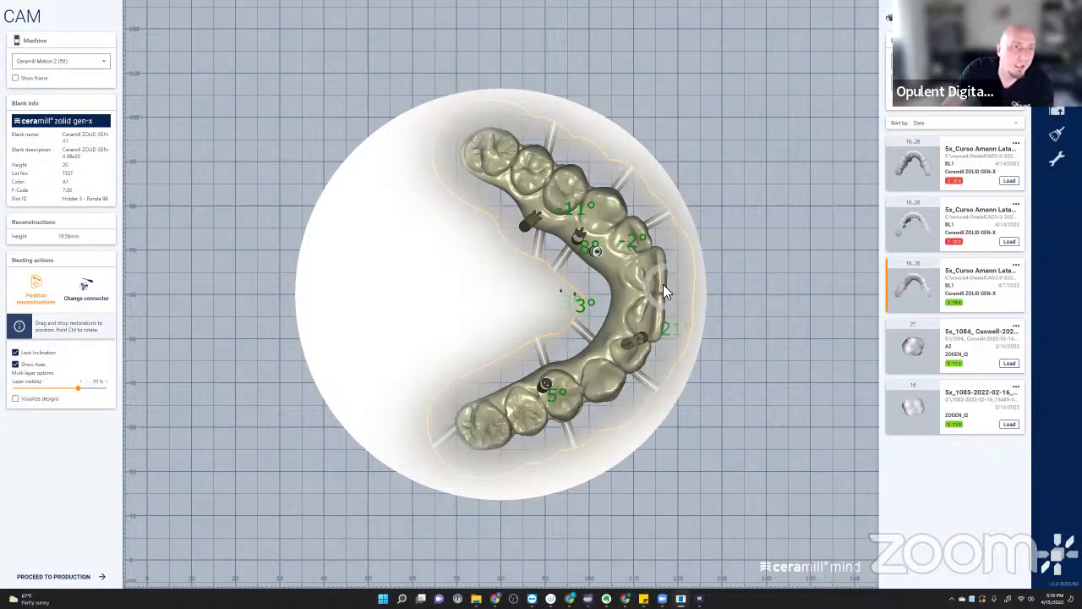
left_click_drag(656, 284, 648, 308, "ctrl")
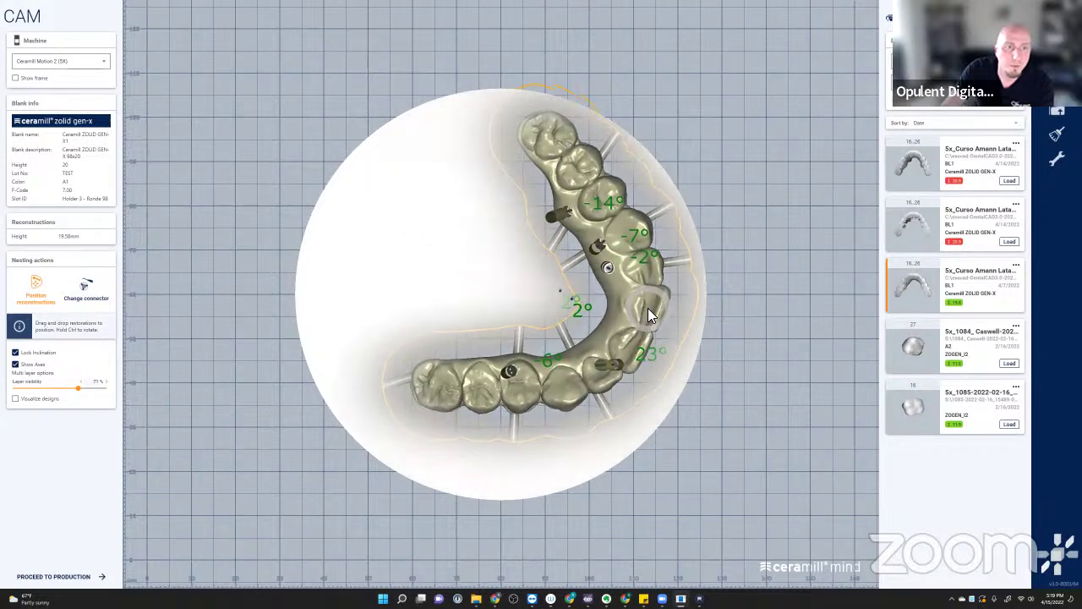
left_click_drag(650, 362, 639, 259, "ctrl")
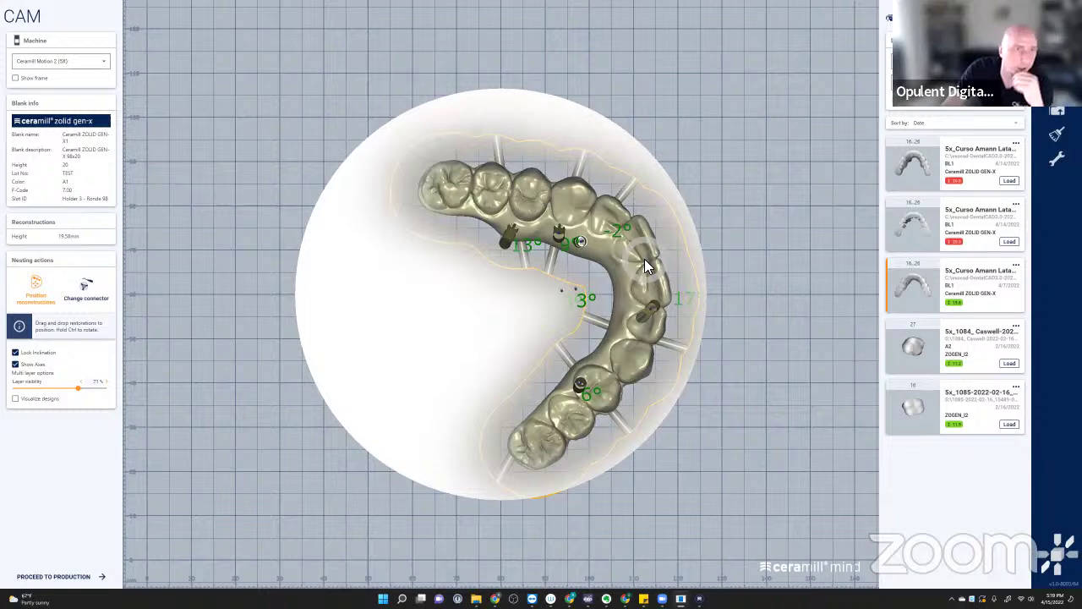
left_click_drag(644, 259, 647, 251, "ctrl")
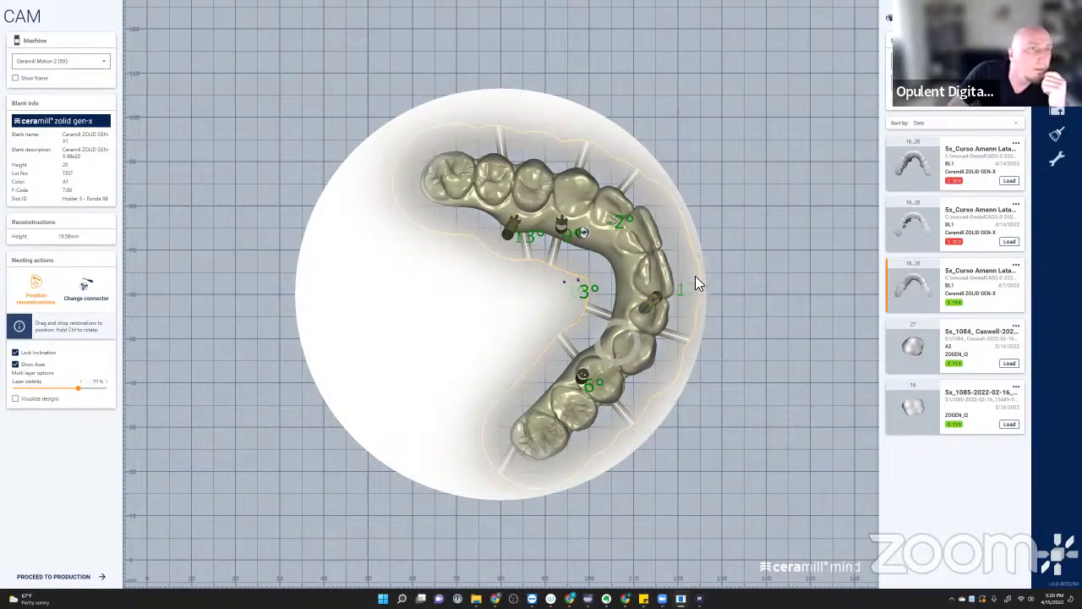
- Switch to Change connector, zoom onto a screw channel and choose Edit Design Parameters for the bridge
left_click(91, 287)
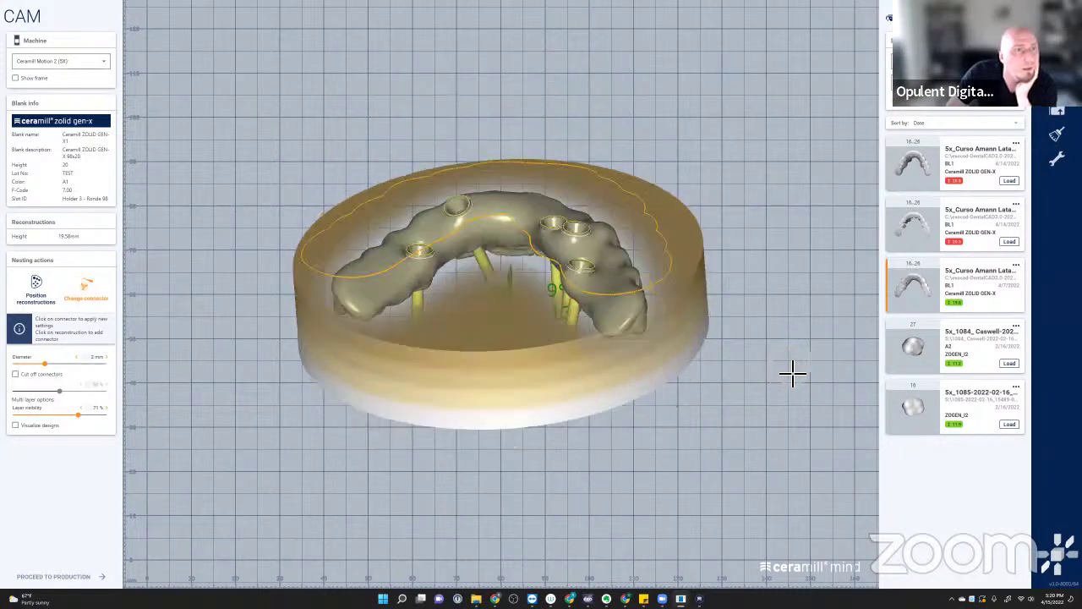
scroll(550, 212, "up", 4)
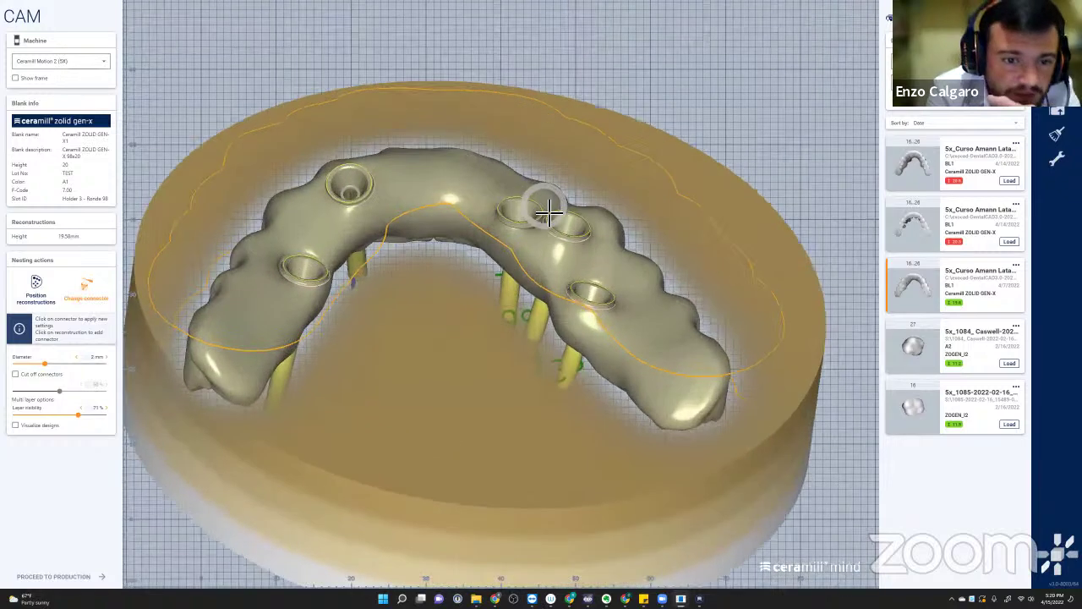
scroll(549, 212, "up", 6)
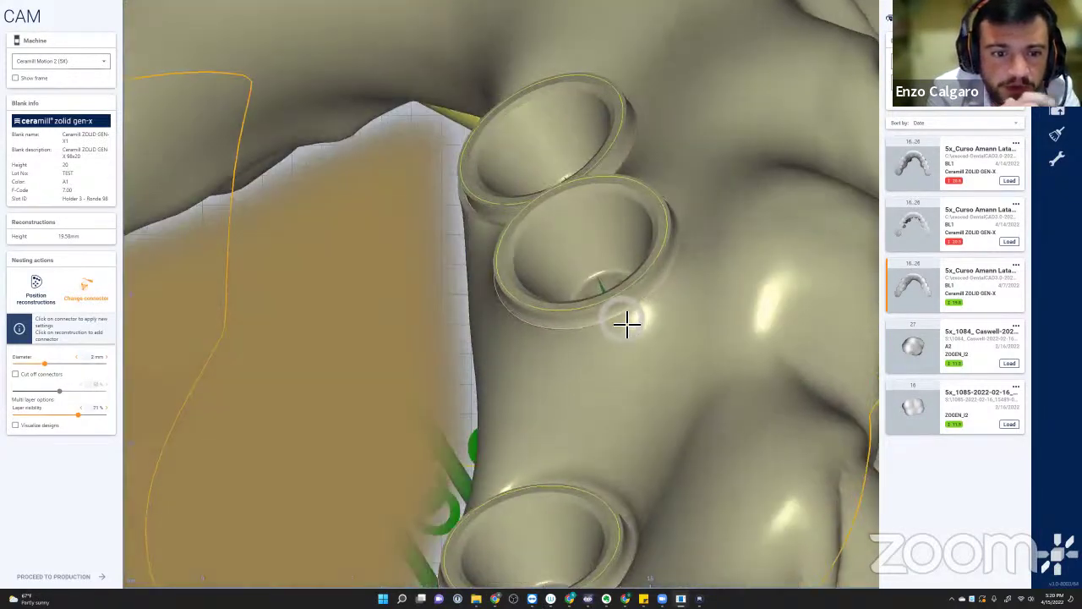
left_click(638, 298)
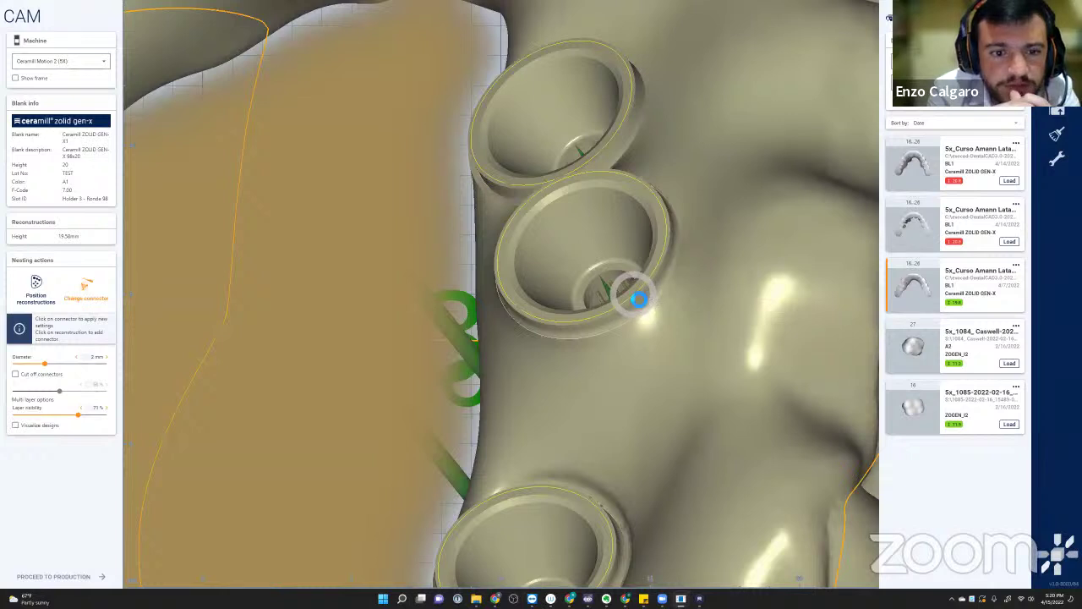
right_click(636, 298)
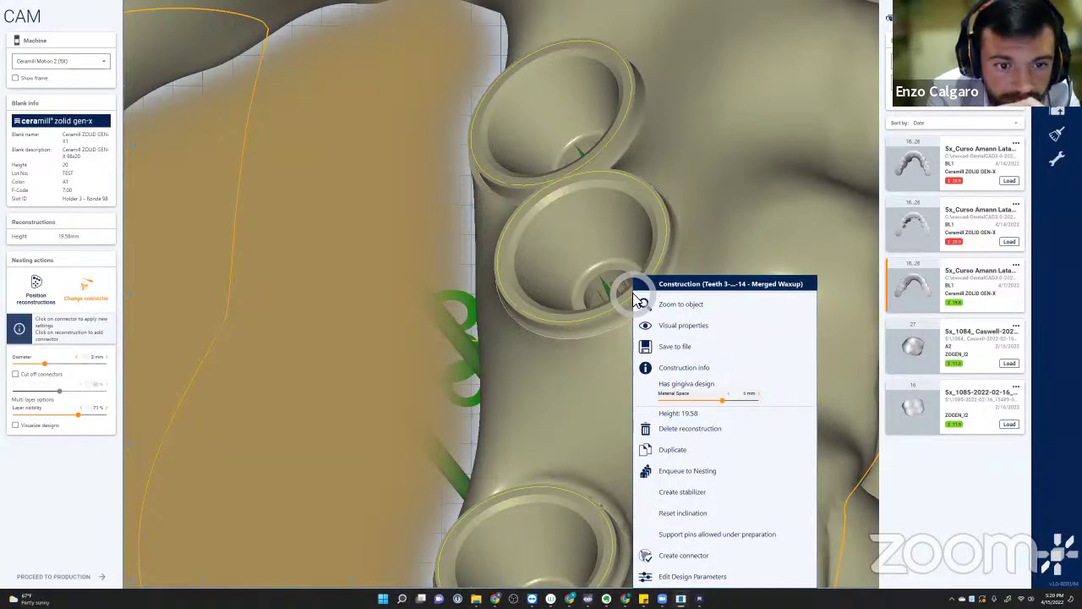
left_click(725, 578)
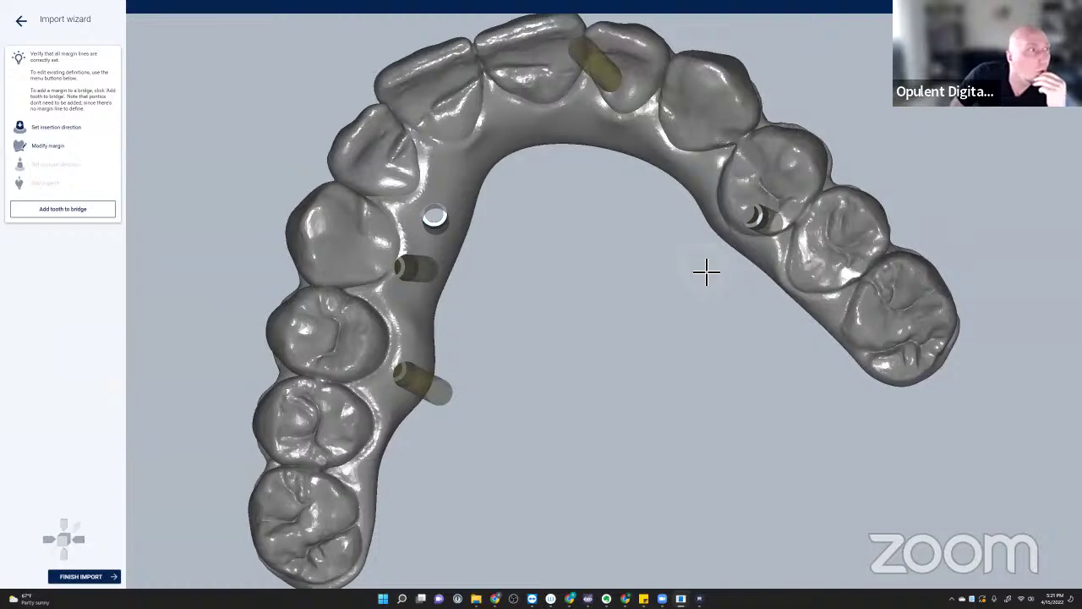
- Zoom out and orbit the bridge to view its implant sites from the underside
scroll(619, 256, "down", 1)
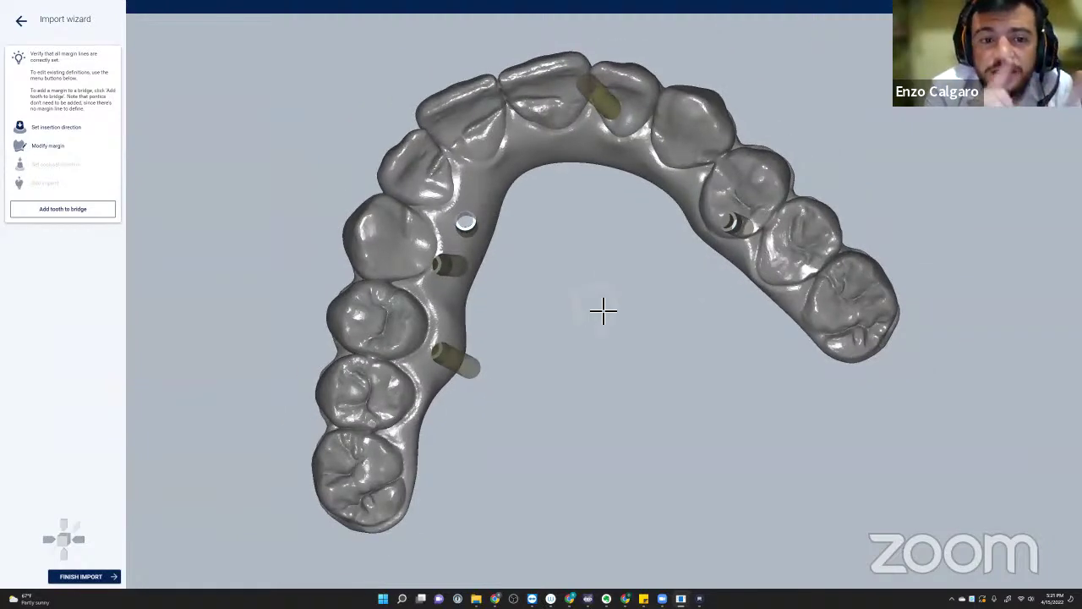
right_click_drag(603, 311, 603, 312)
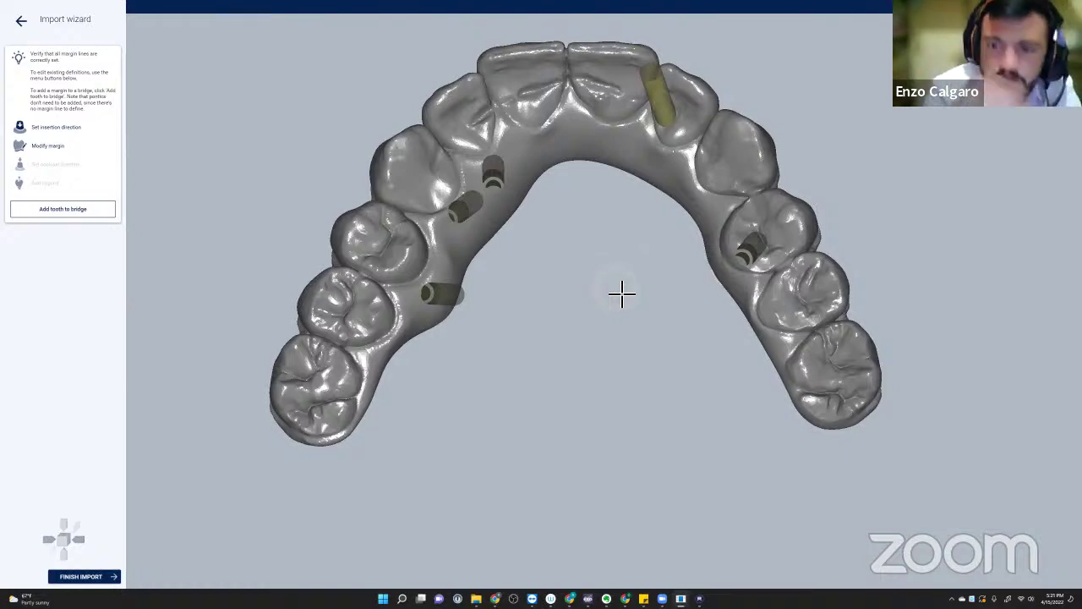
right_click_drag(622, 293, 618, 345)
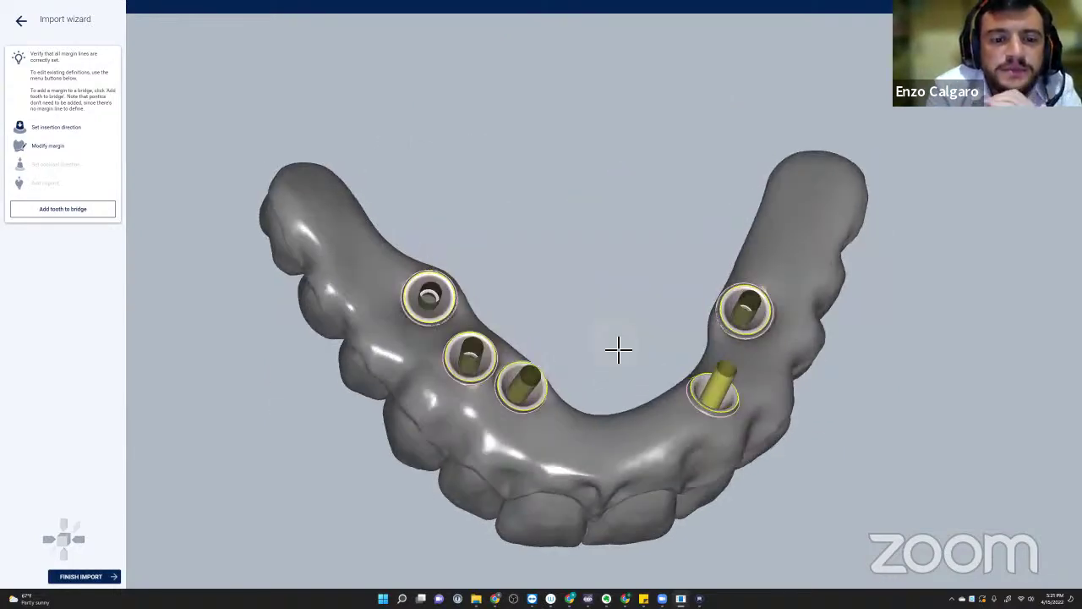
scroll(470, 389, "up", 10)
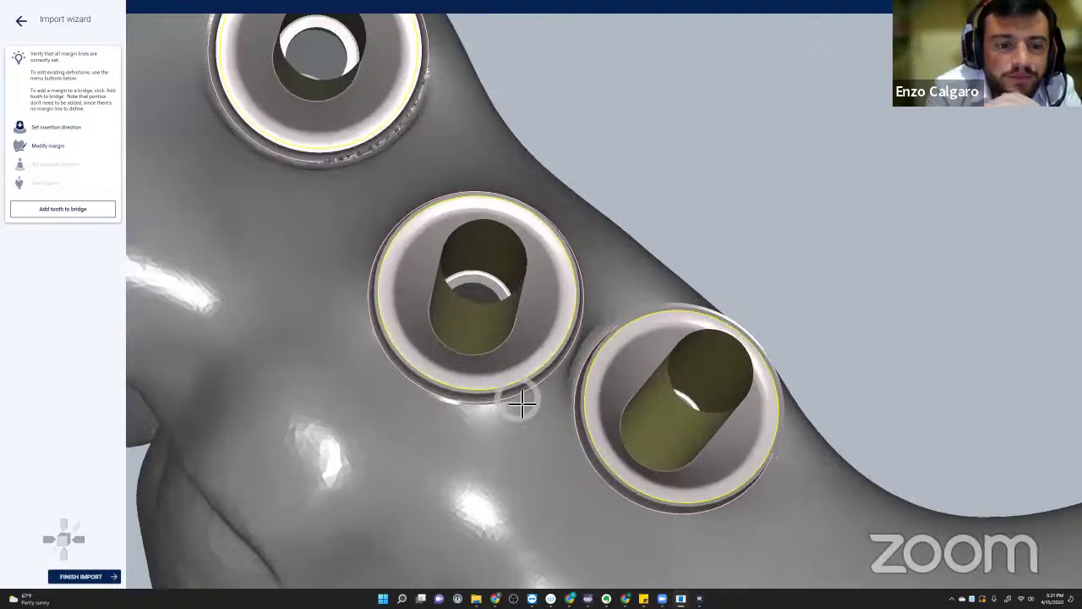
right_click_drag(522, 404, 526, 391)
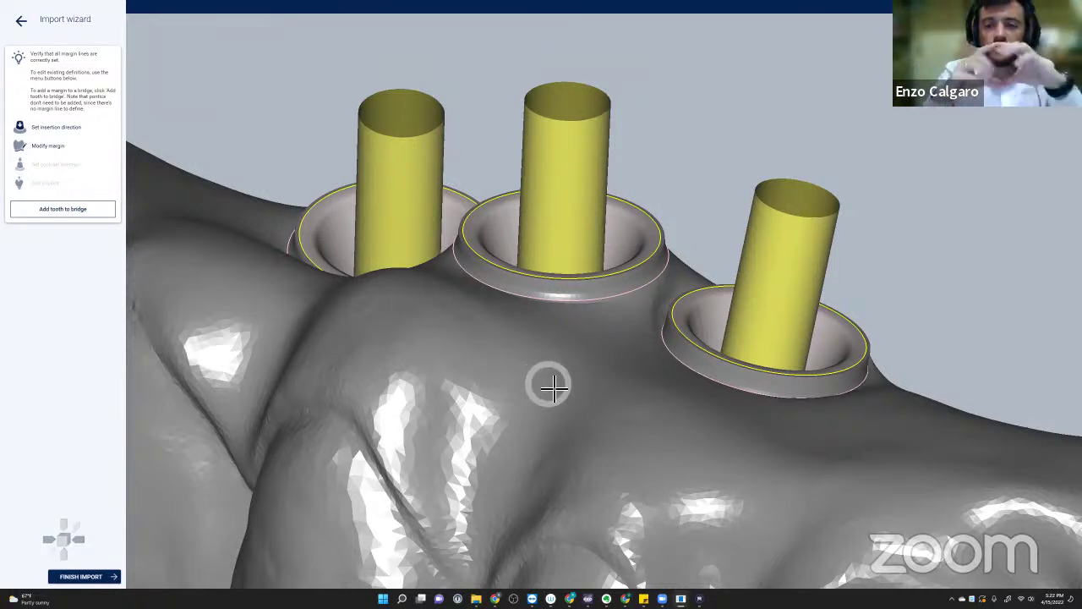
scroll(596, 288, "up", 3)
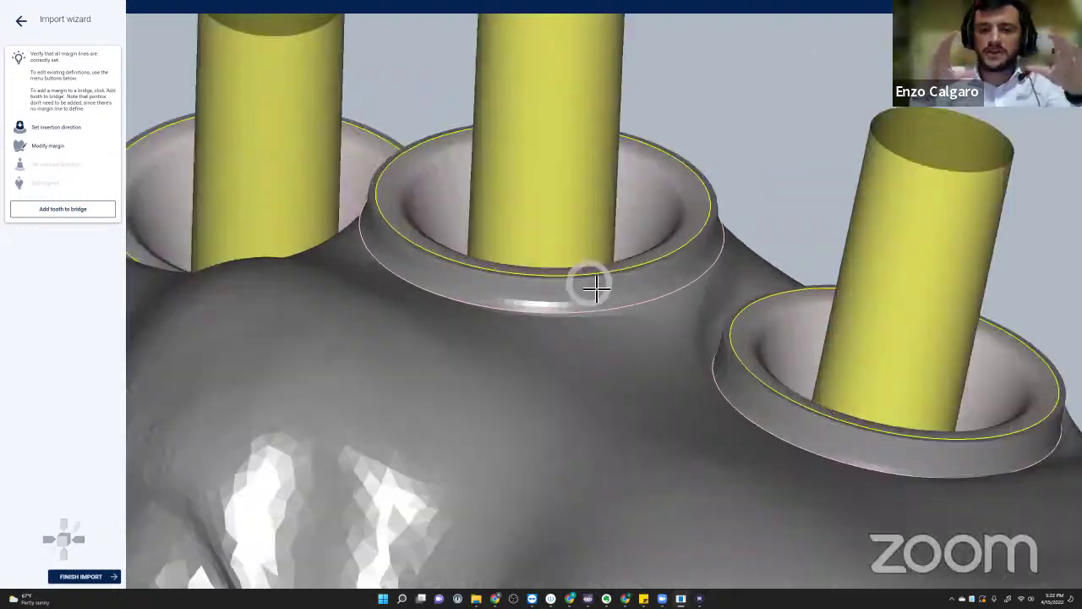
scroll(596, 288, "up", 3)
right_click_drag(671, 262, 685, 288)
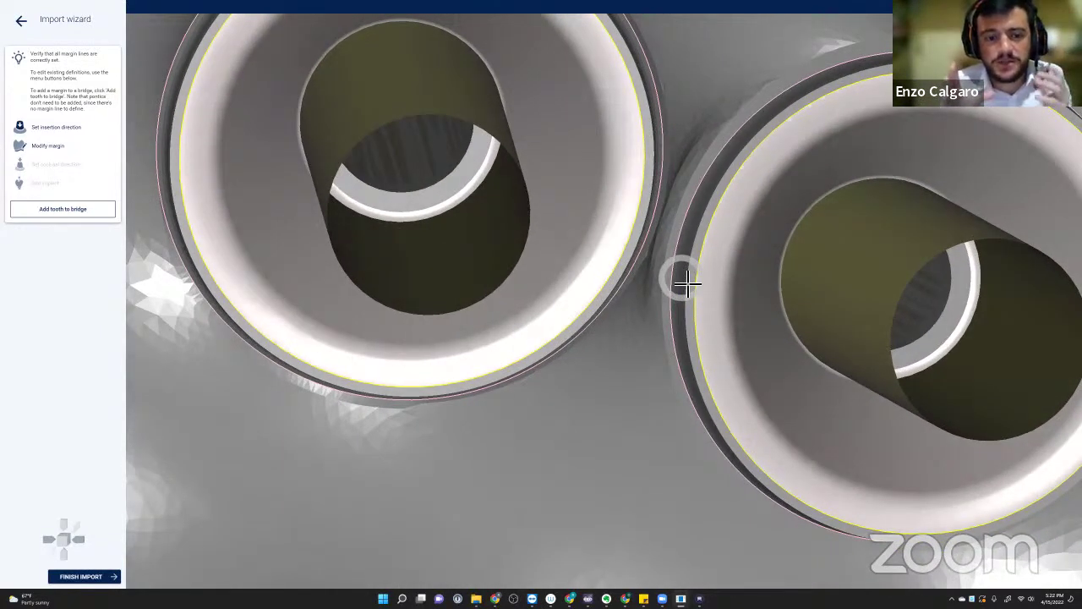
scroll(686, 284, "down", 5)
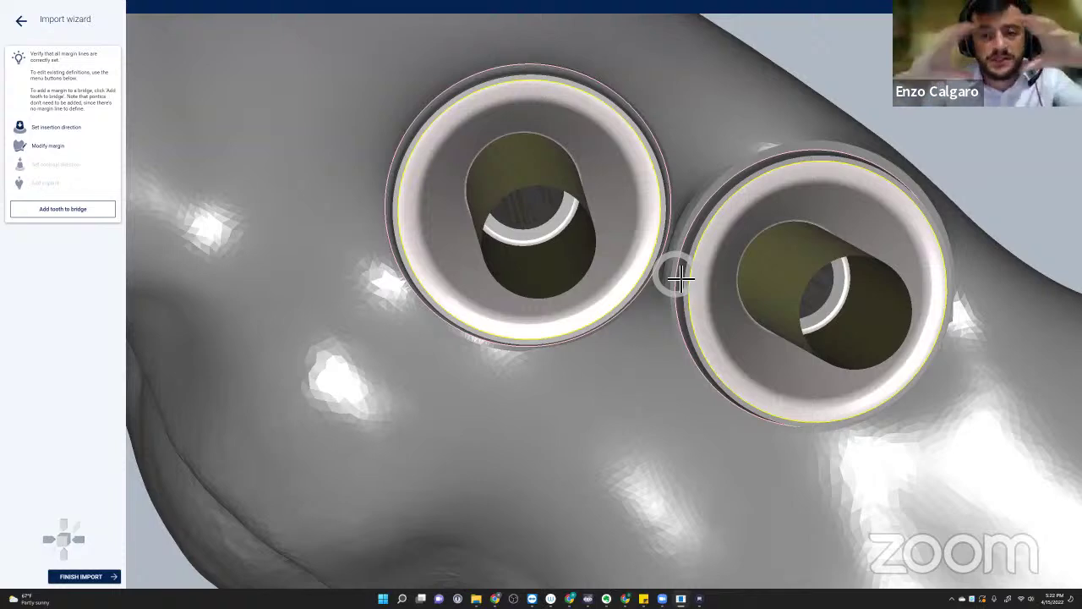
scroll(681, 277, "down", 6)
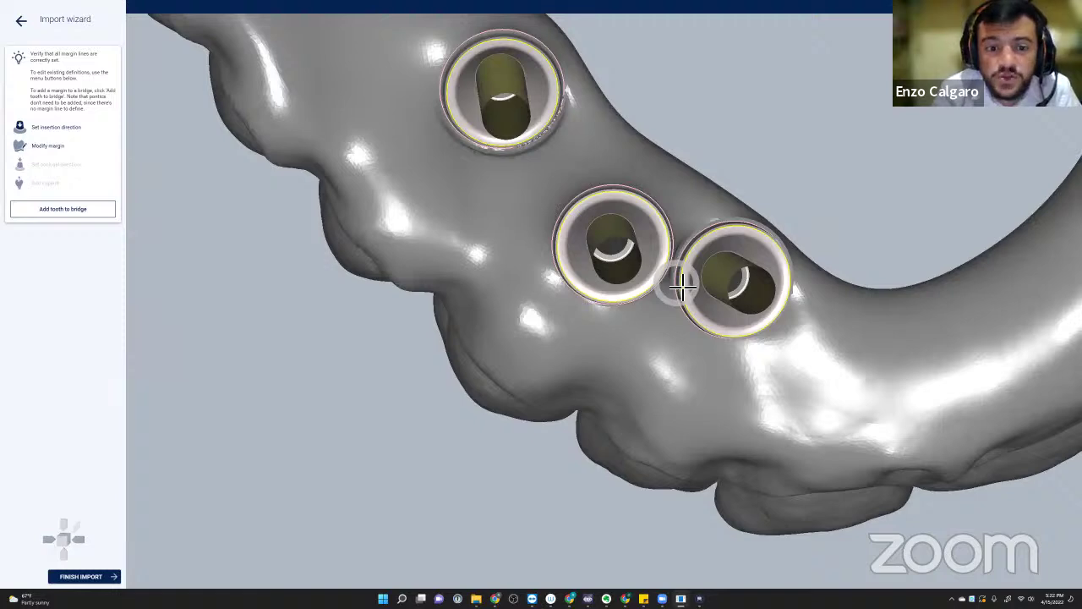
right_click_drag(683, 280, 464, 304)
scroll(454, 302, "up", 6)
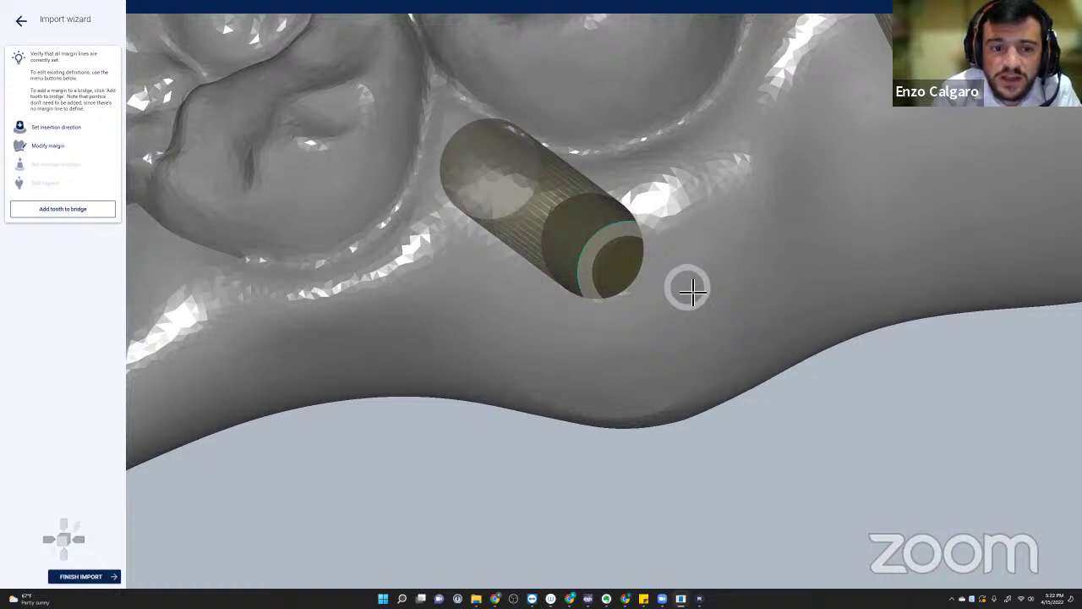
right_click_drag(686, 285, 691, 290)
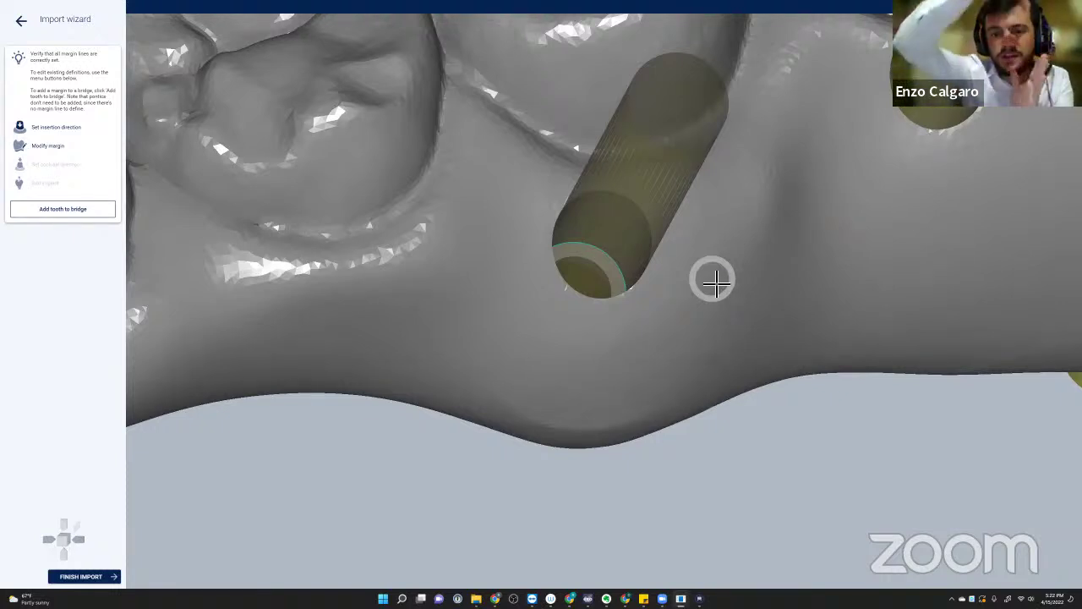
scroll(602, 260, "up", 3)
scroll(606, 259, "up", 2)
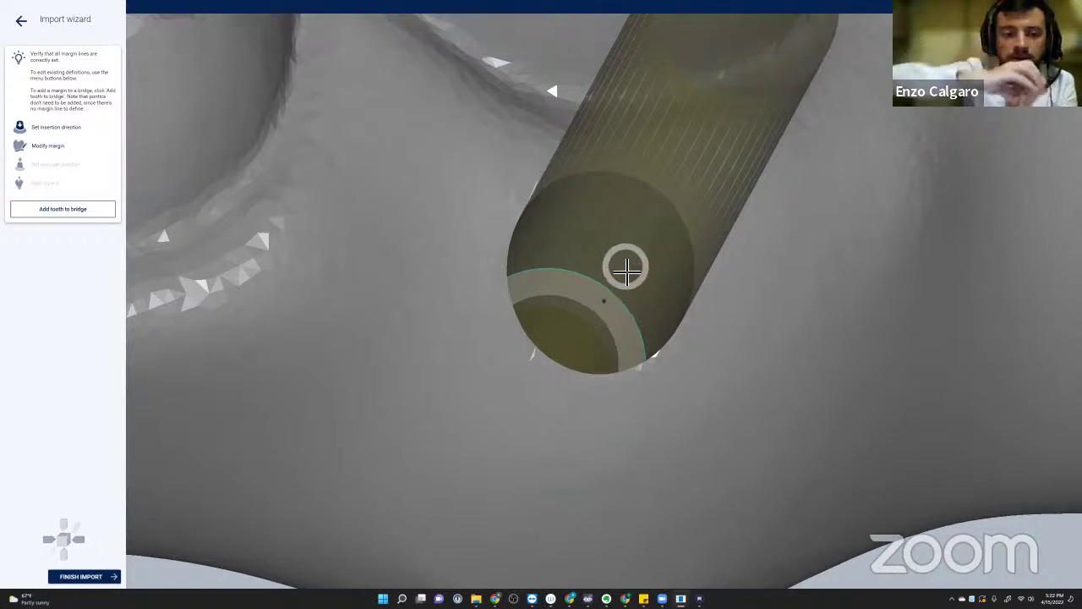
right_click_drag(623, 266, 683, 280)
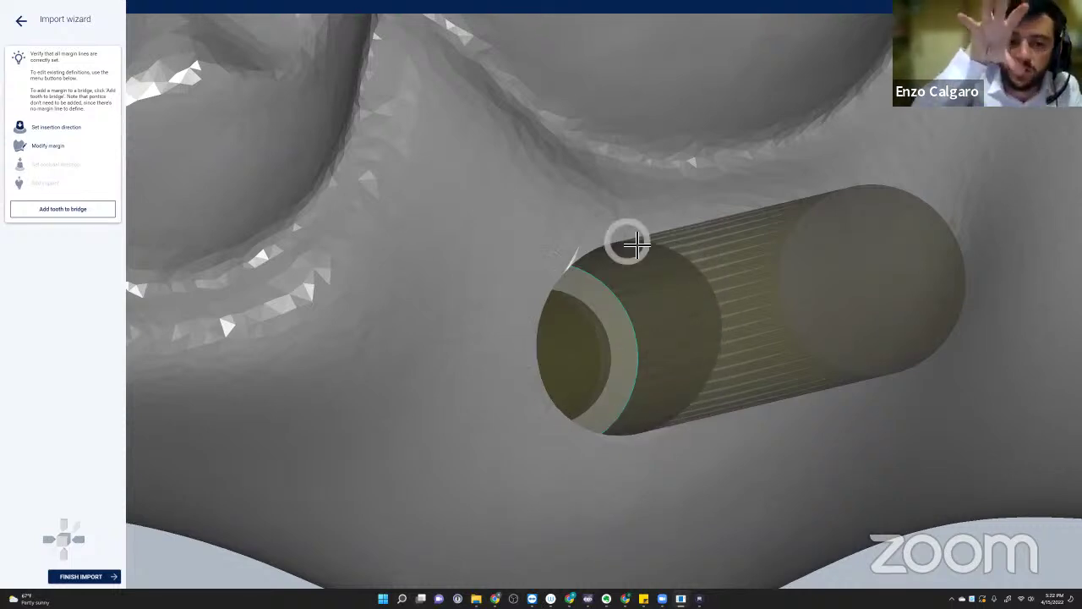
right_click_drag(651, 380, 570, 285)
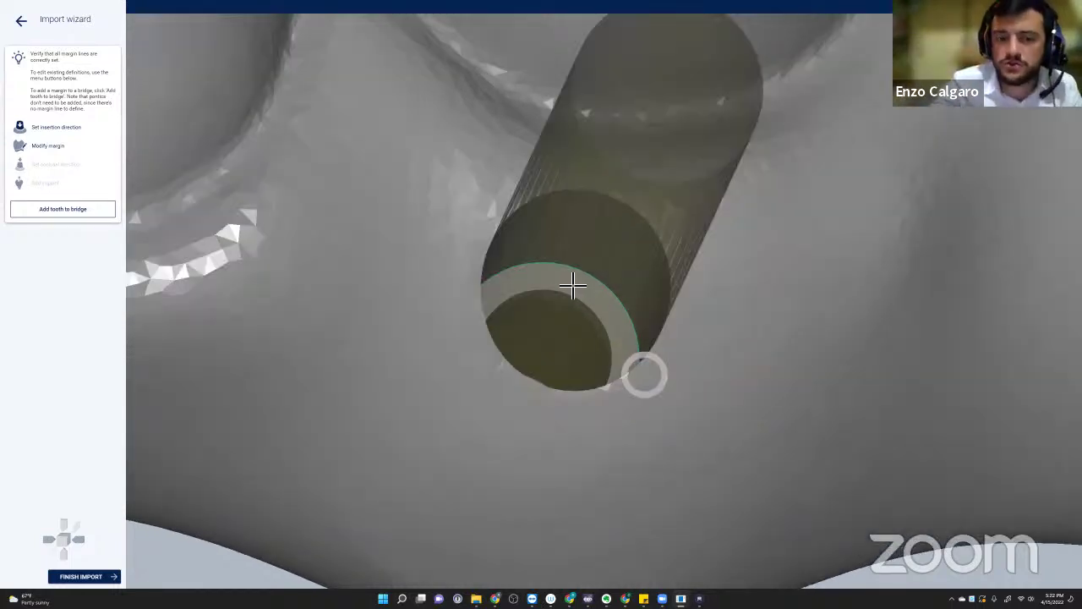
scroll(584, 281, "up", 2)
scroll(585, 283, "up", 2)
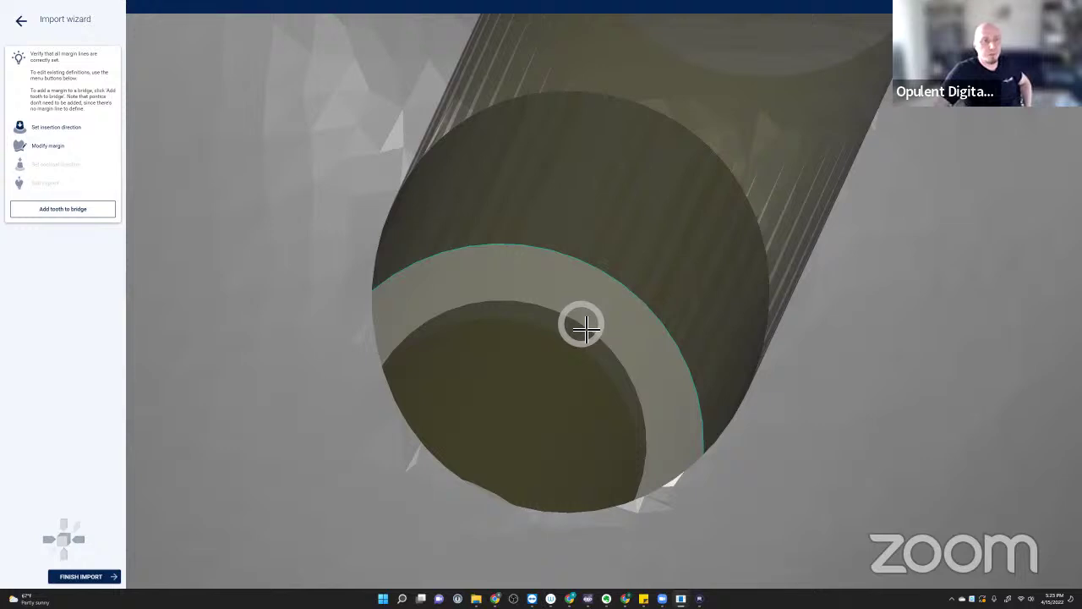
scroll(585, 328, "down", 6)
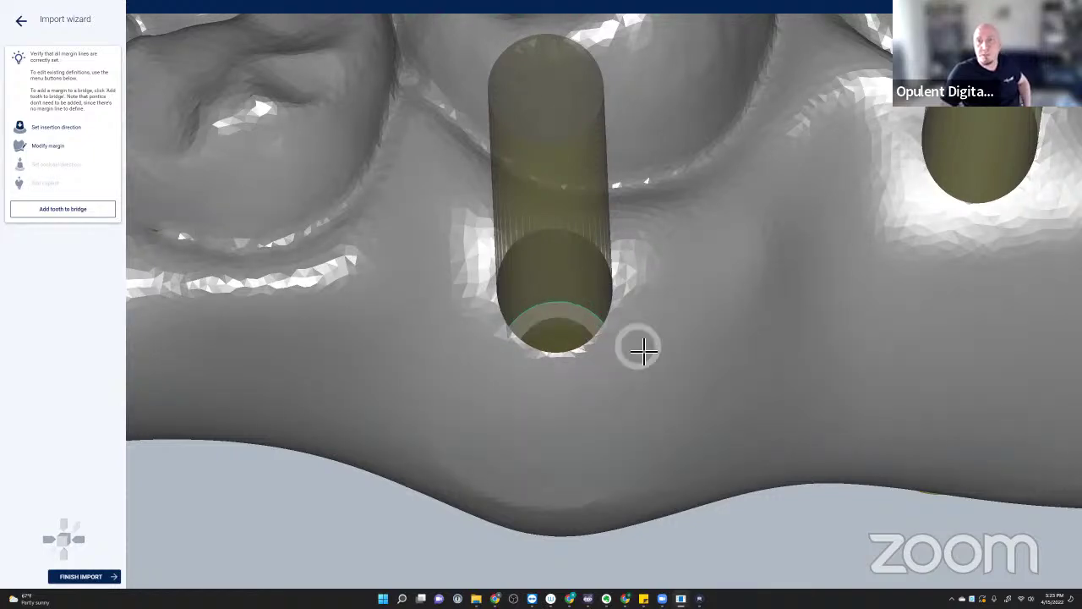
- Zoom and turn the arch to check the implant cylinders from below
scroll(670, 352, "down", 3)
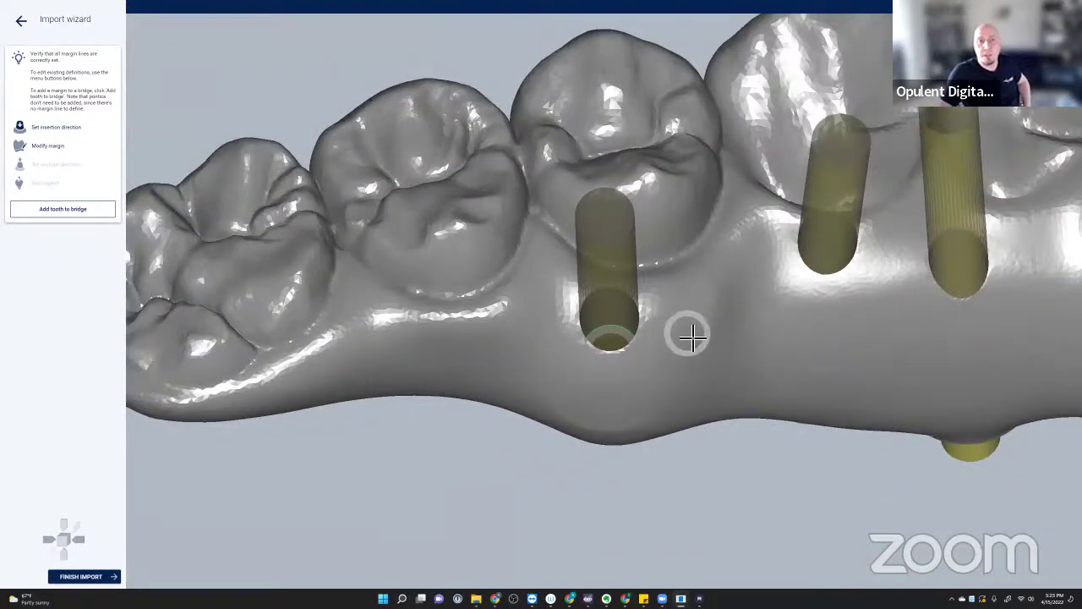
scroll(690, 335, "up", 2)
scroll(690, 335, "down", 5)
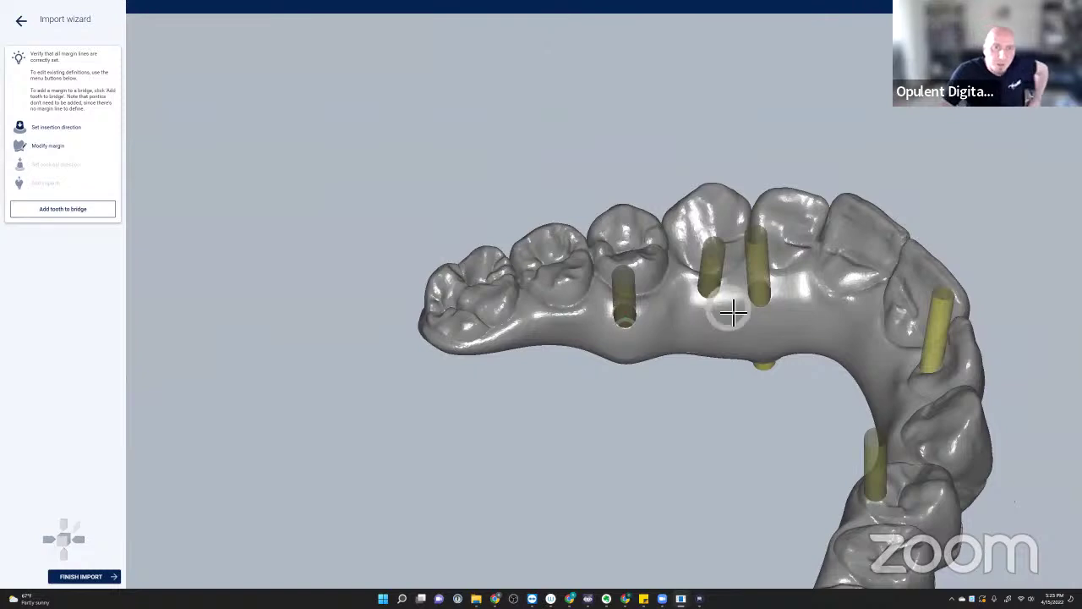
right_click_drag(800, 326, 826, 314)
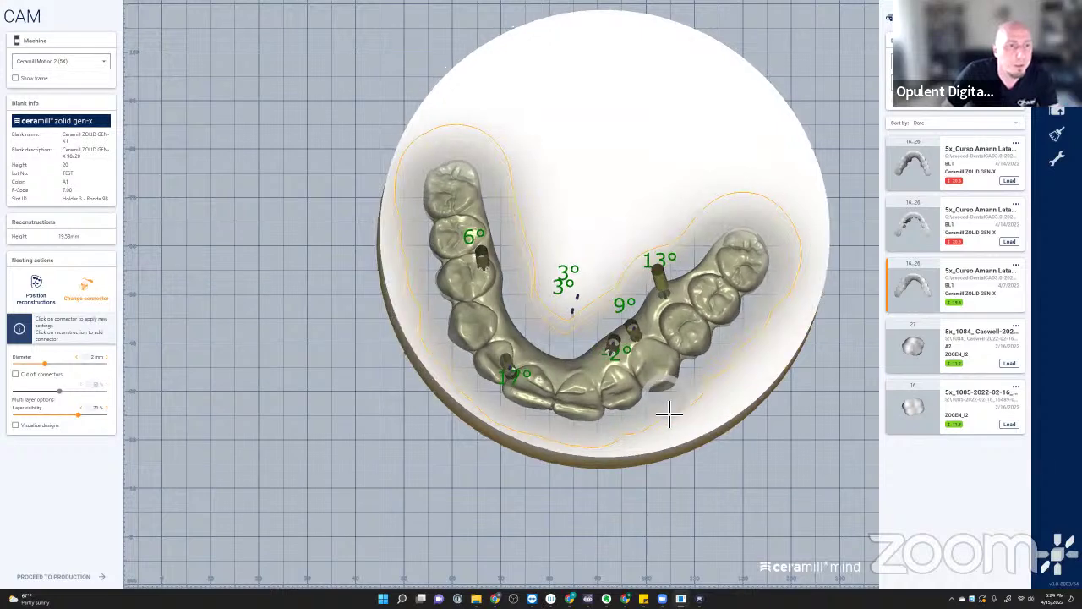
- Activate Position reconstructions then Change connector, and orbit the view onto the nested arch
scroll(558, 372, "up", 4)
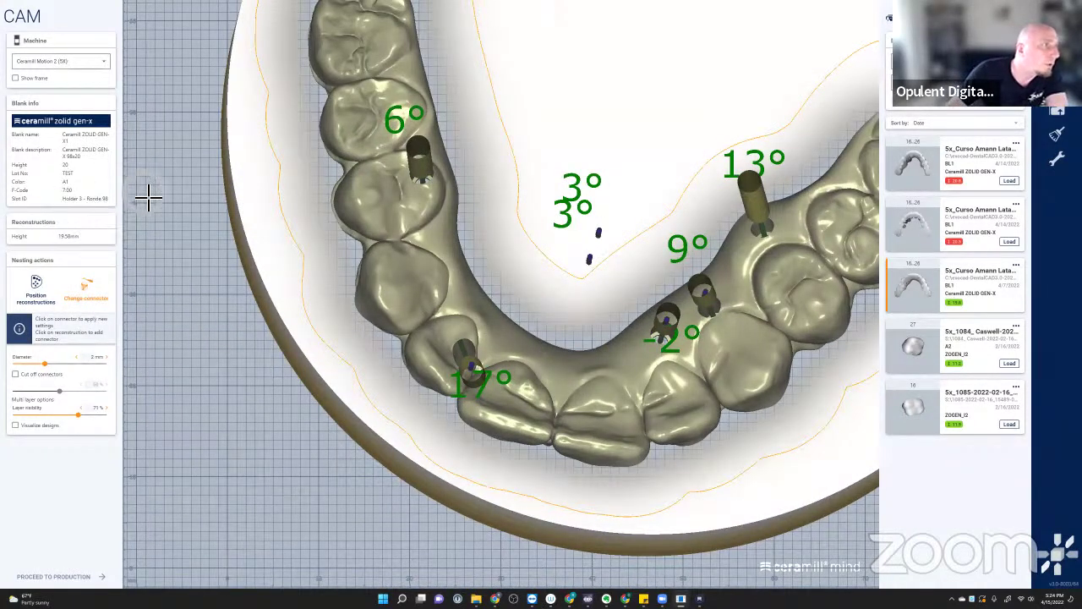
left_click(37, 284)
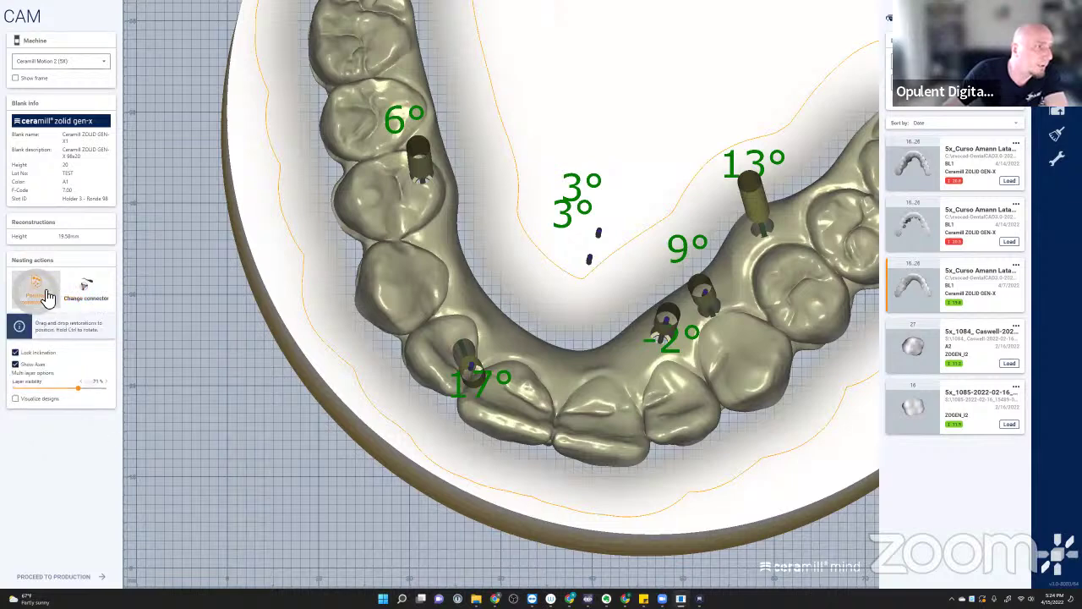
left_click(87, 295)
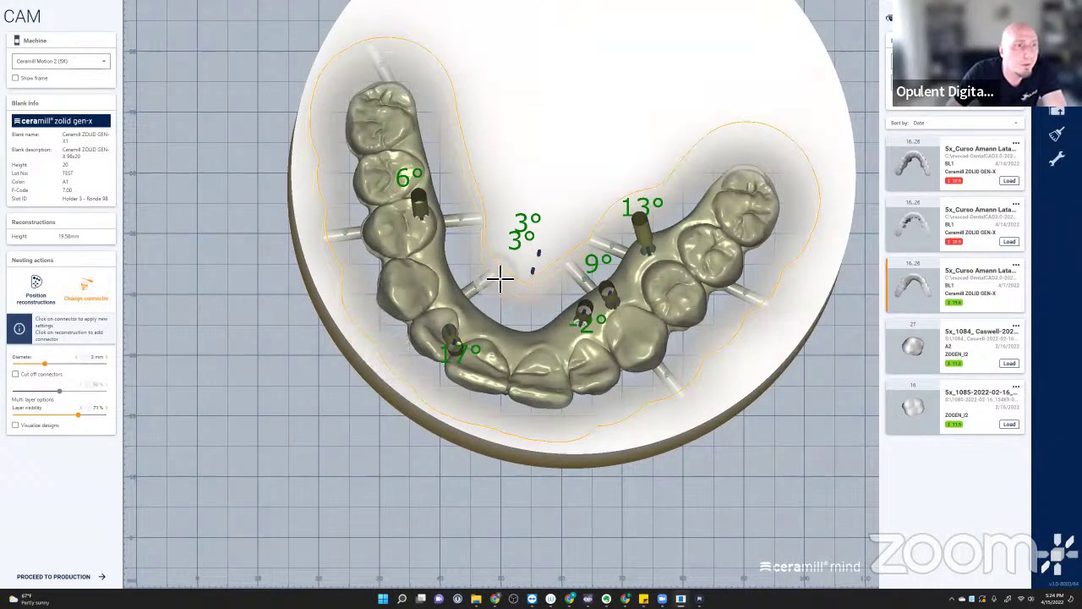
right_click_drag(476, 225, 380, 102)
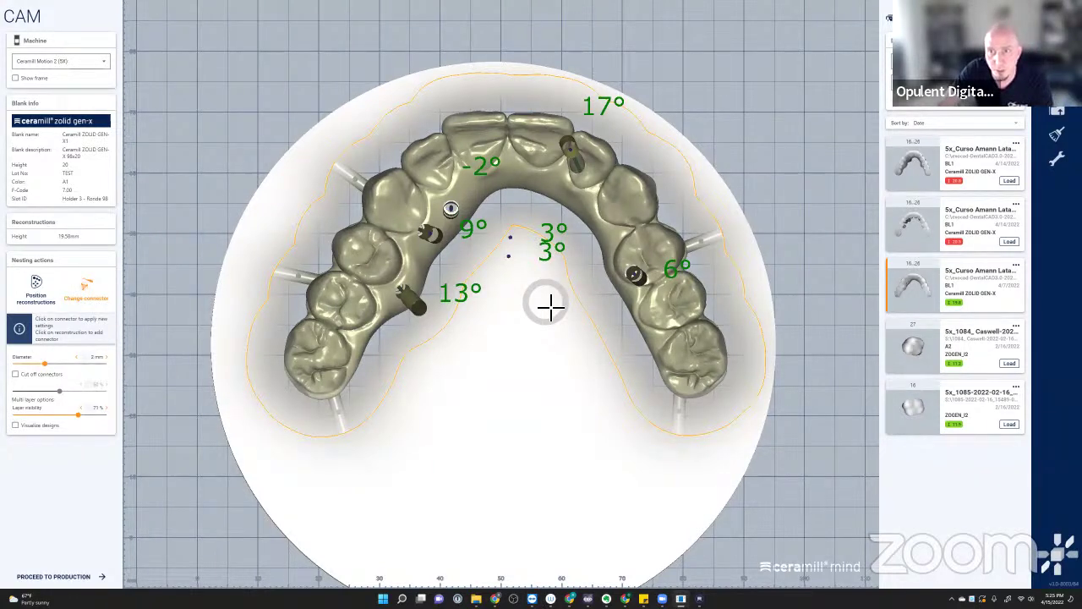
right_click_drag(549, 311, 524, 391)
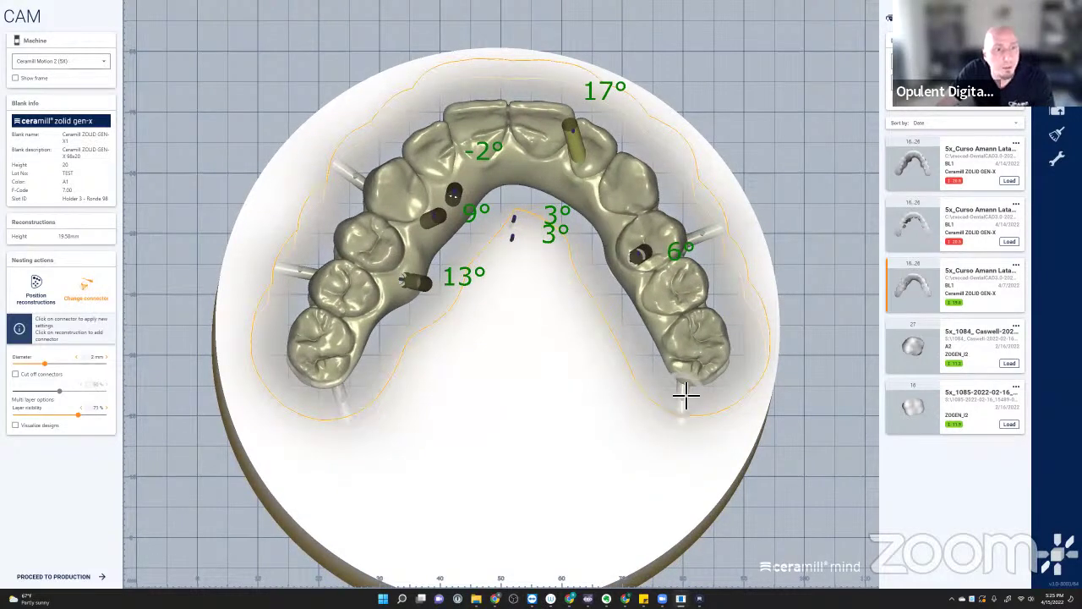
right_click_drag(544, 413, 470, 218)
scroll(470, 218, "up", 4)
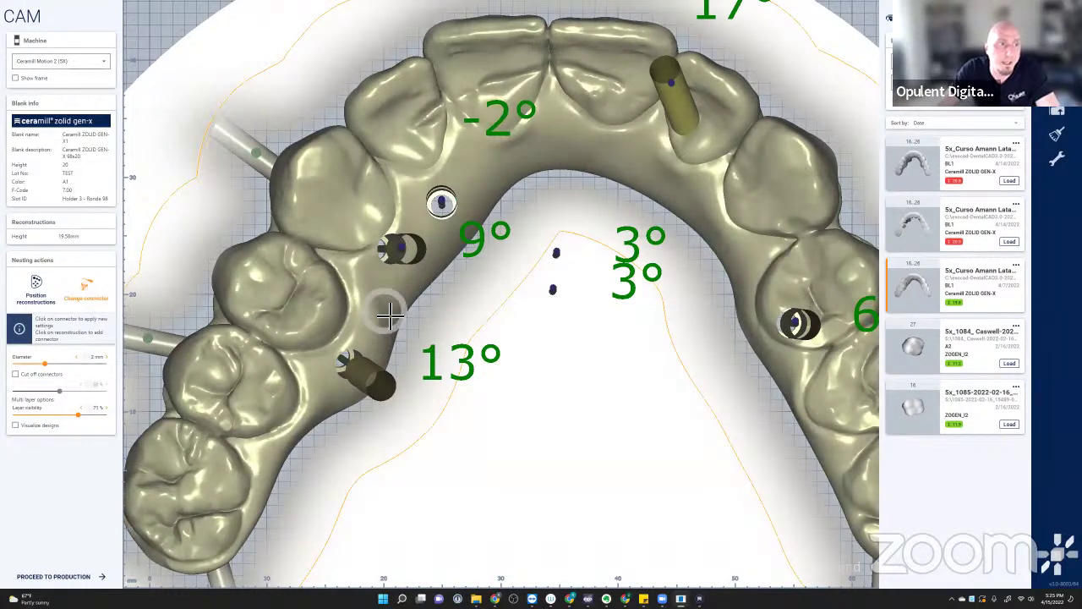
- Add connectors on the inner rim near the 9°, 13° and 3° implants
left_click(475, 239)
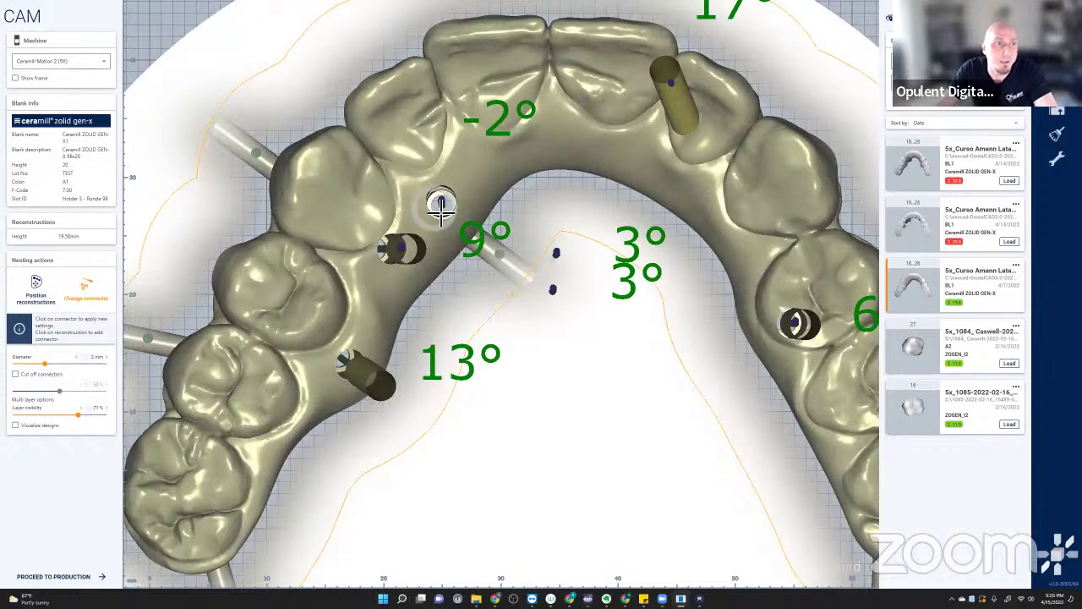
left_click(525, 278)
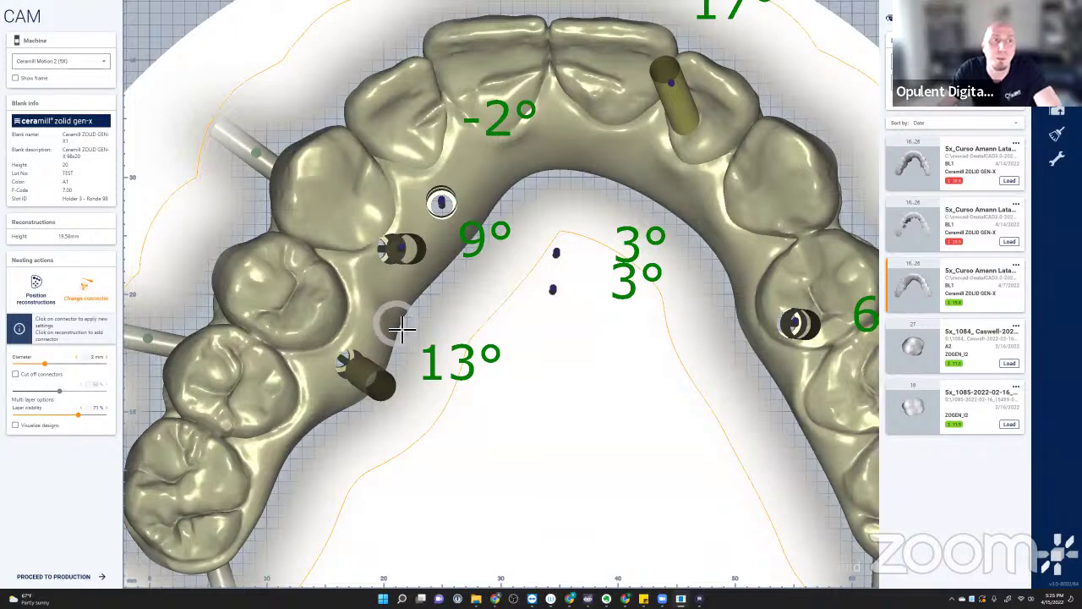
left_click(499, 196)
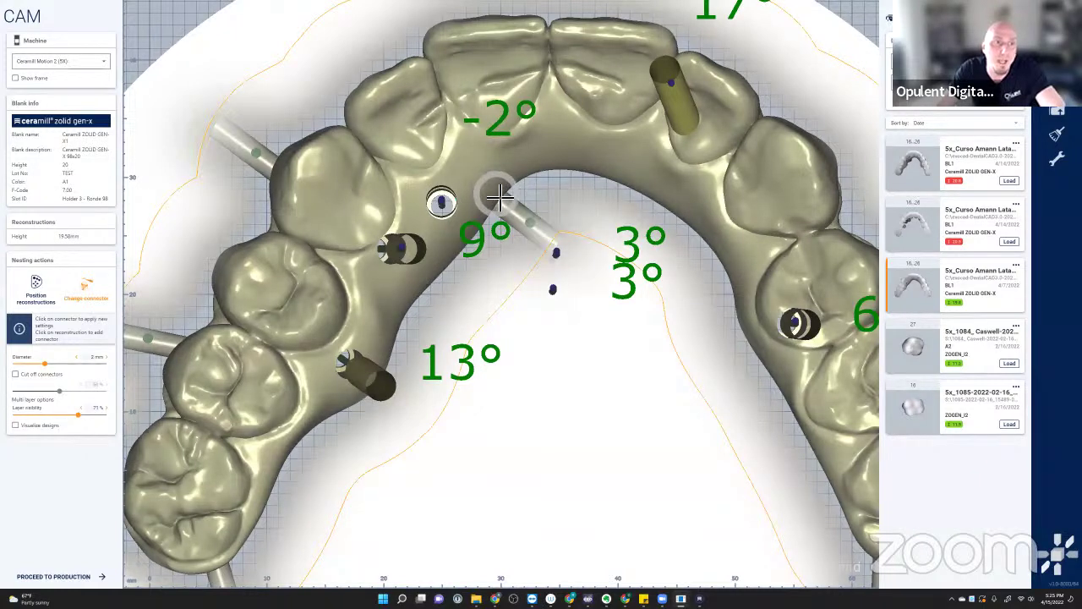
left_click(409, 315)
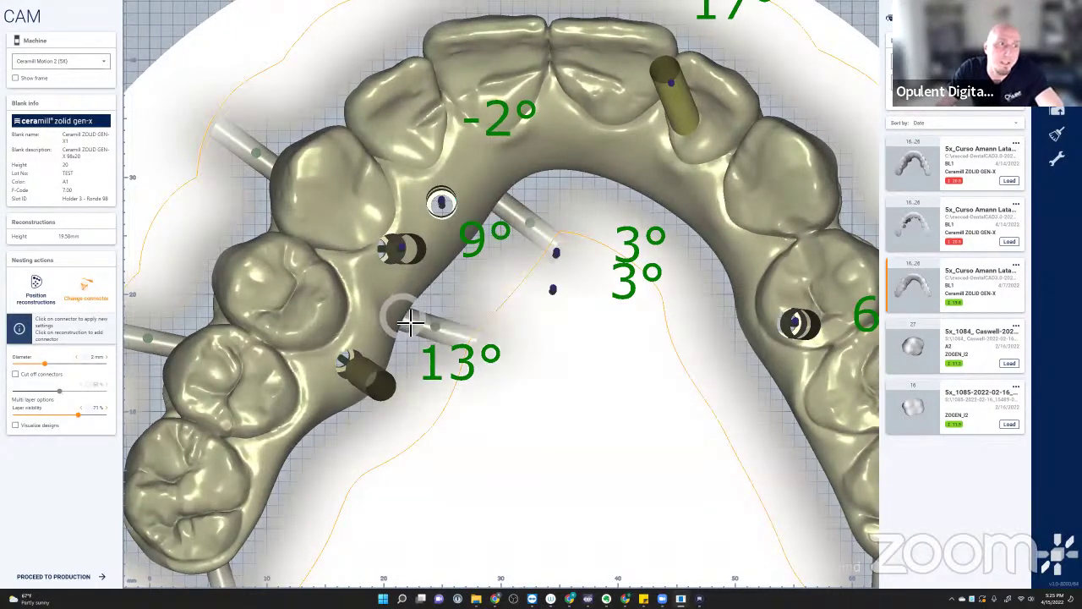
left_click(698, 225)
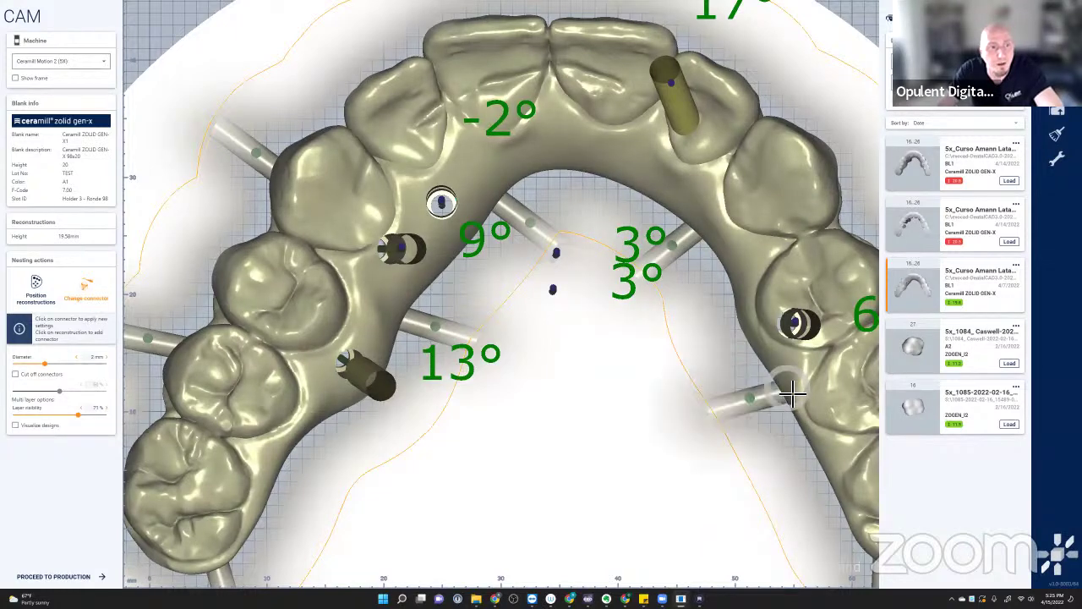
- Raise the new connectors higher in the blank, checking them from oblique angles
scroll(603, 437, "down", 3)
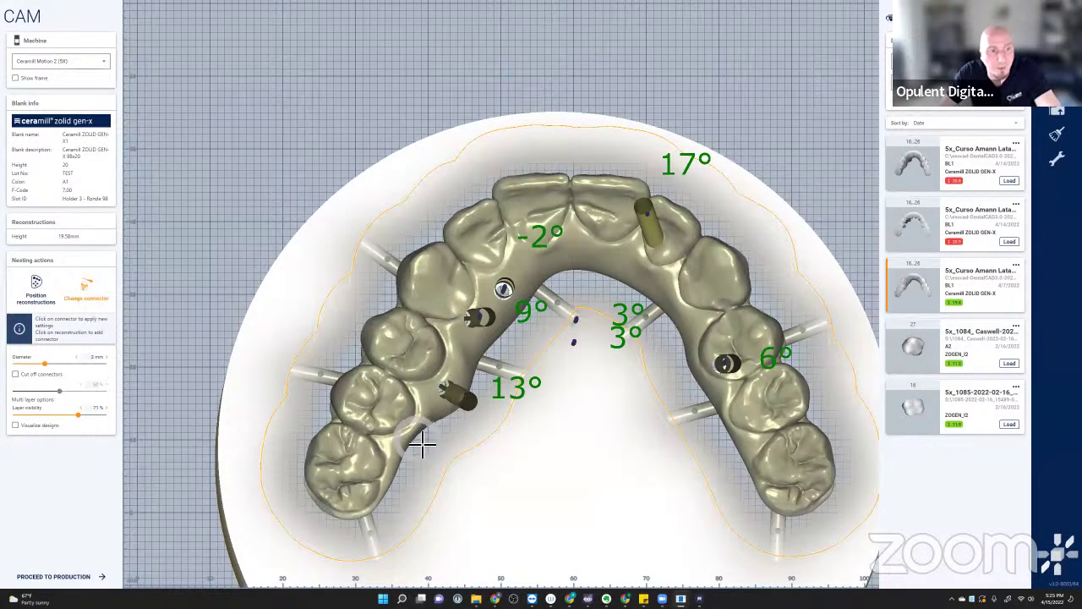
right_click_drag(446, 463, 398, 427)
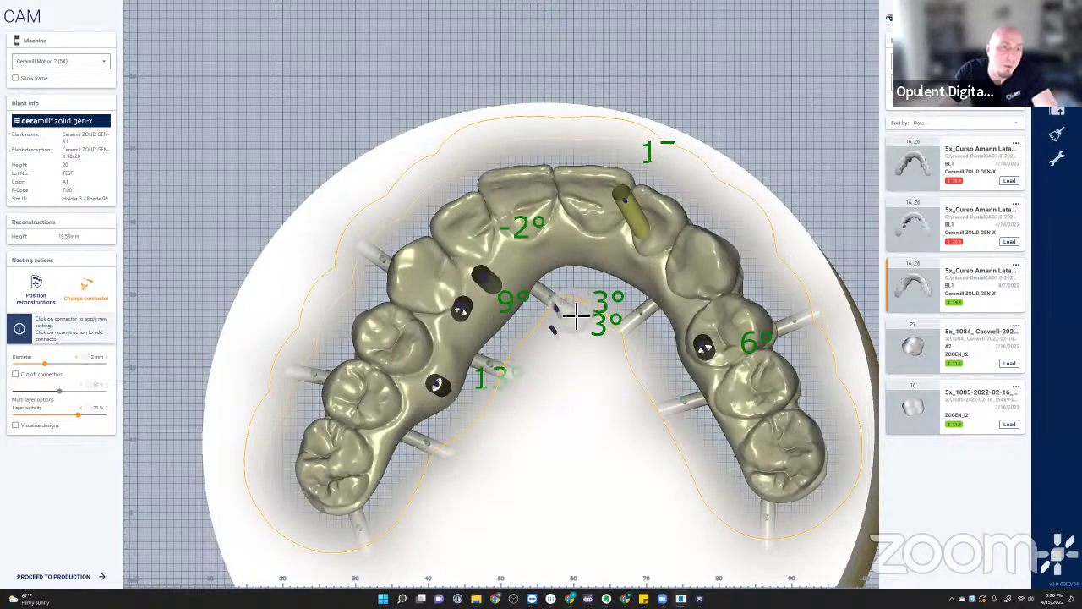
scroll(559, 371, "down", 1)
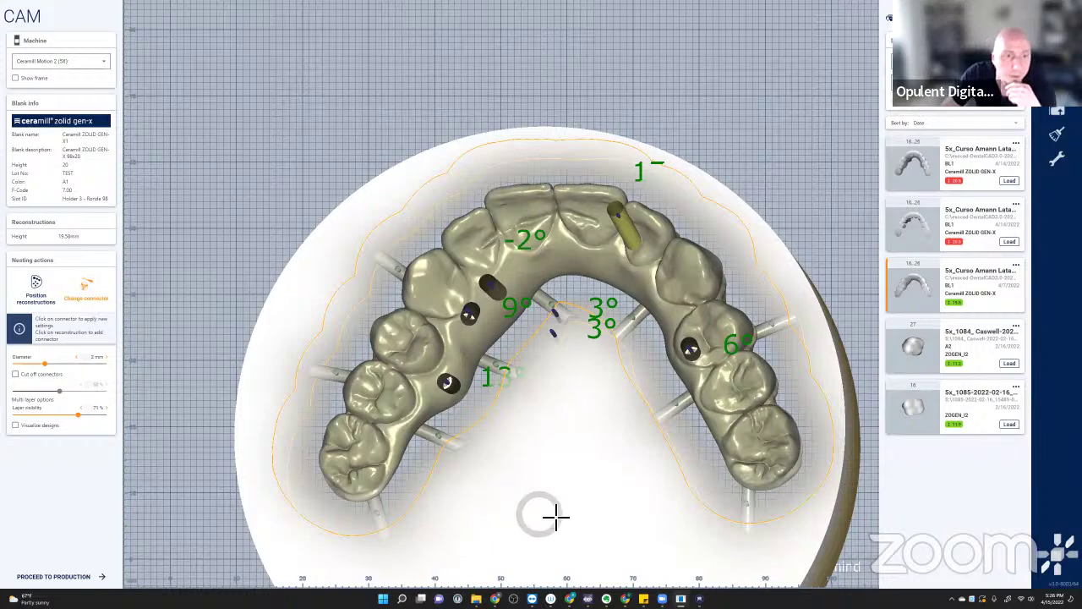
right_click_drag(618, 498, 618, 498)
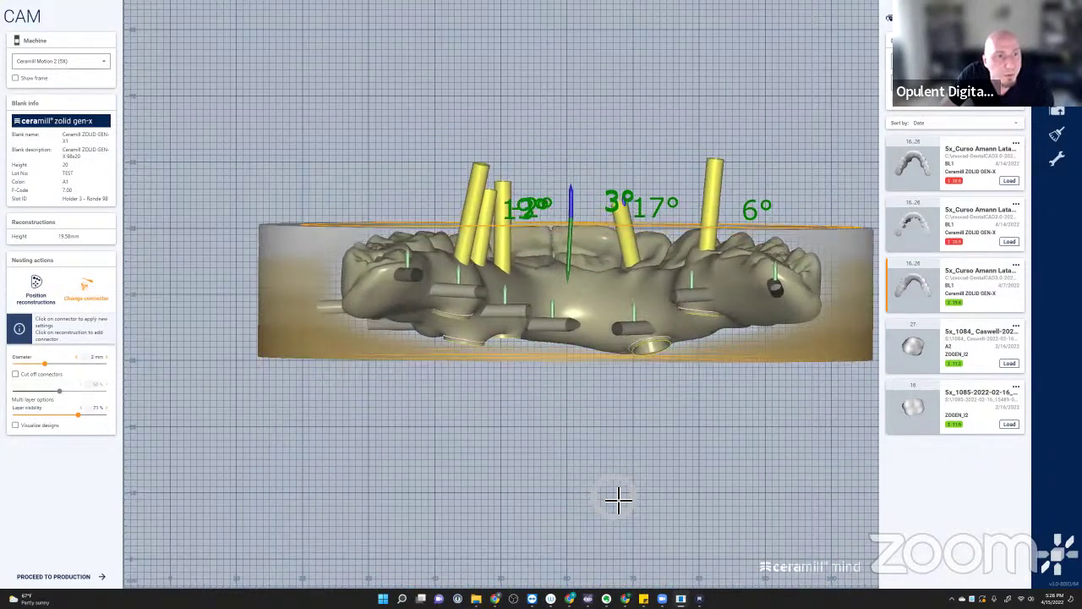
scroll(583, 288, "up", 5)
left_click_drag(541, 357, 536, 338)
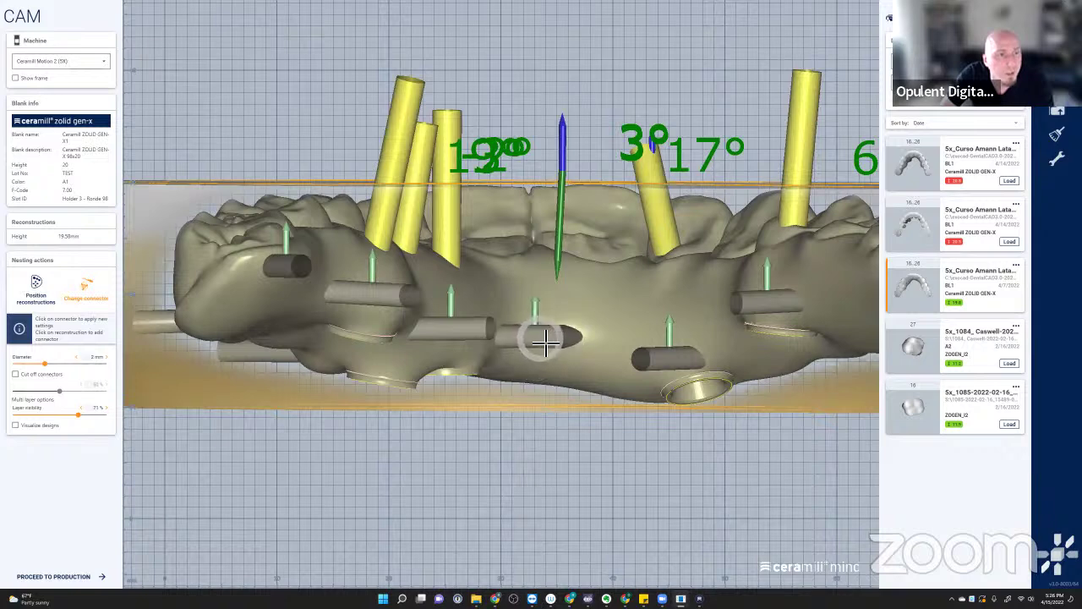
left_click_drag(651, 362, 665, 329)
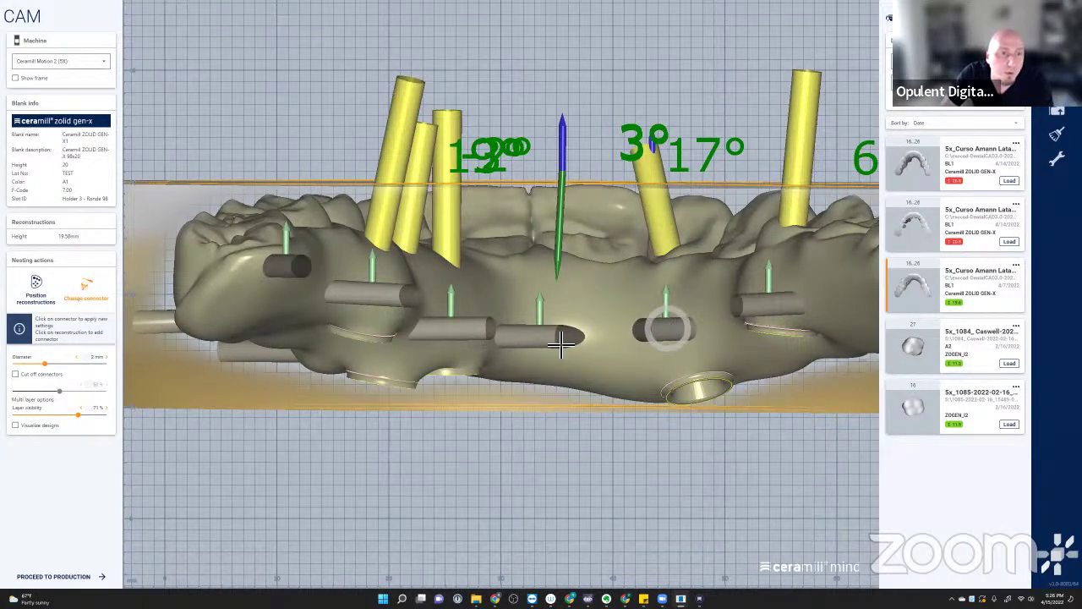
left_click_drag(532, 335, 550, 331)
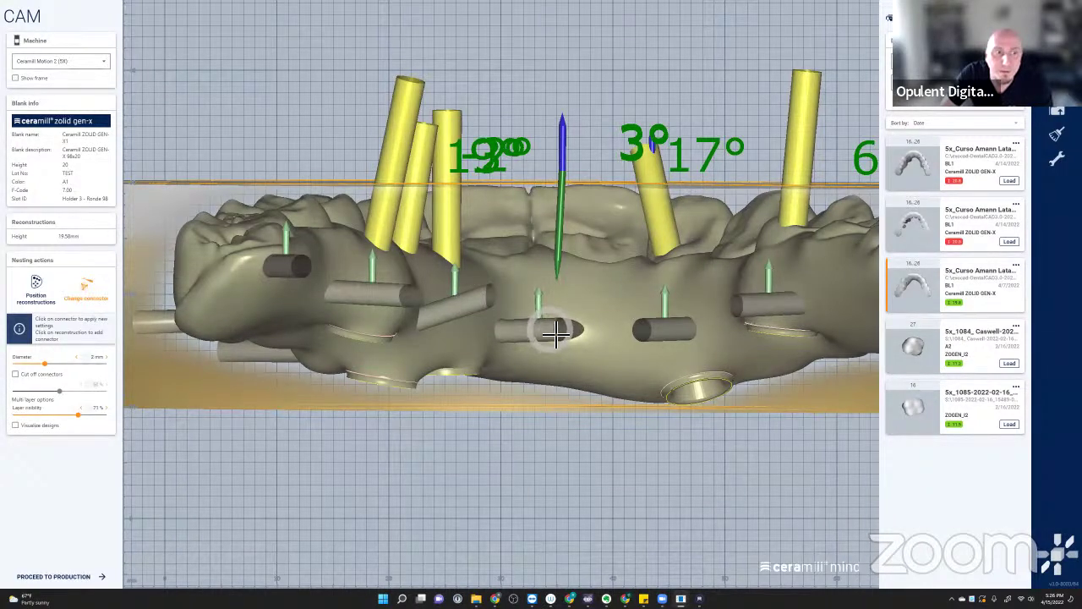
left_click_drag(485, 295, 449, 323)
right_click_drag(449, 322, 689, 324)
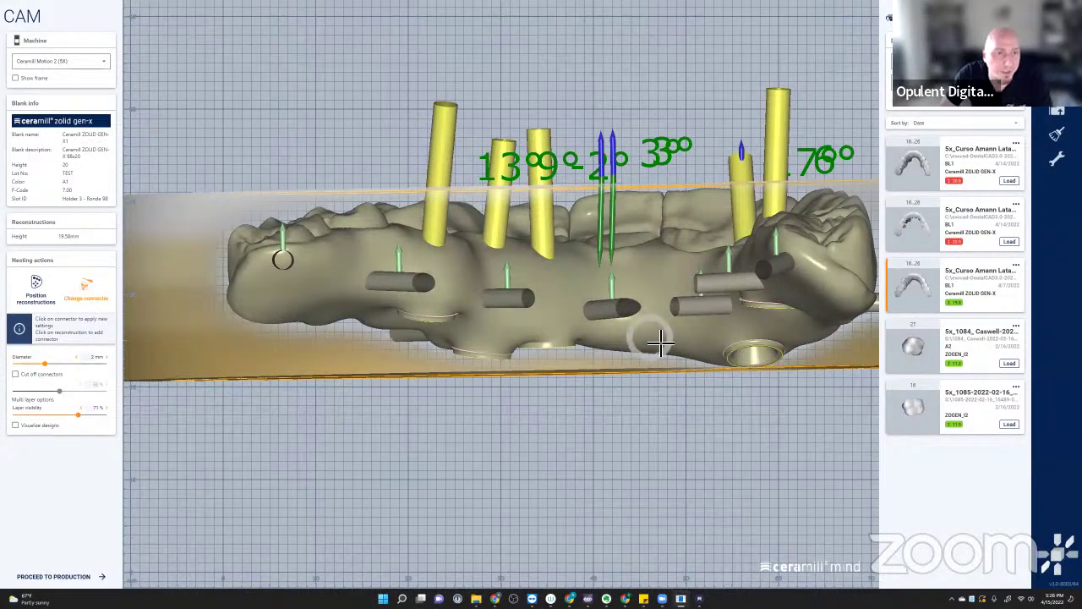
- Return to the top occlusal view and recentre the arch
key("t")
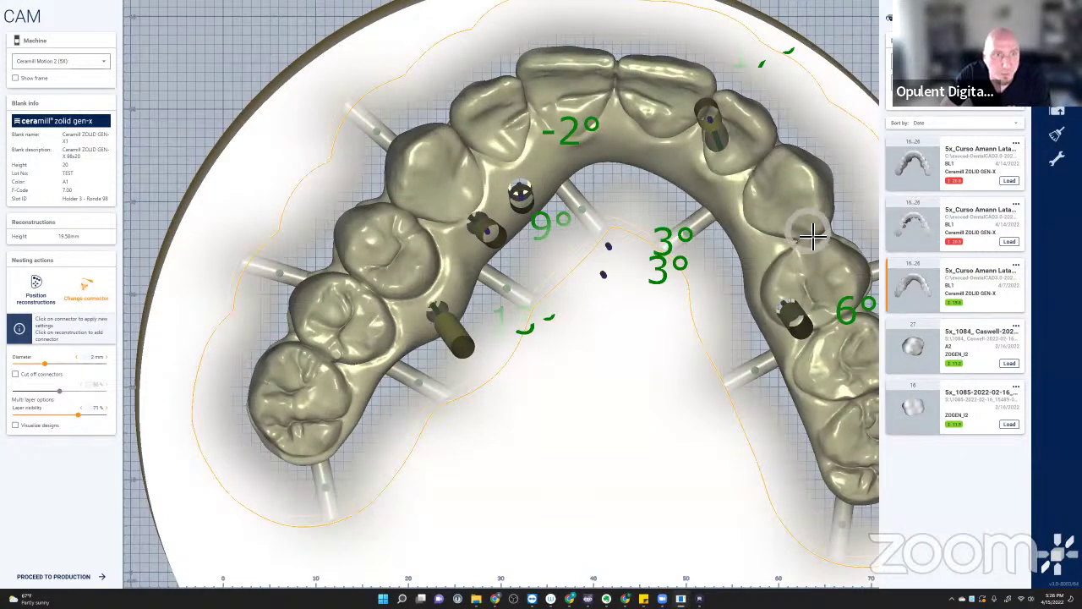
scroll(685, 401, "down", 5)
right_click_drag(656, 410, 647, 337)
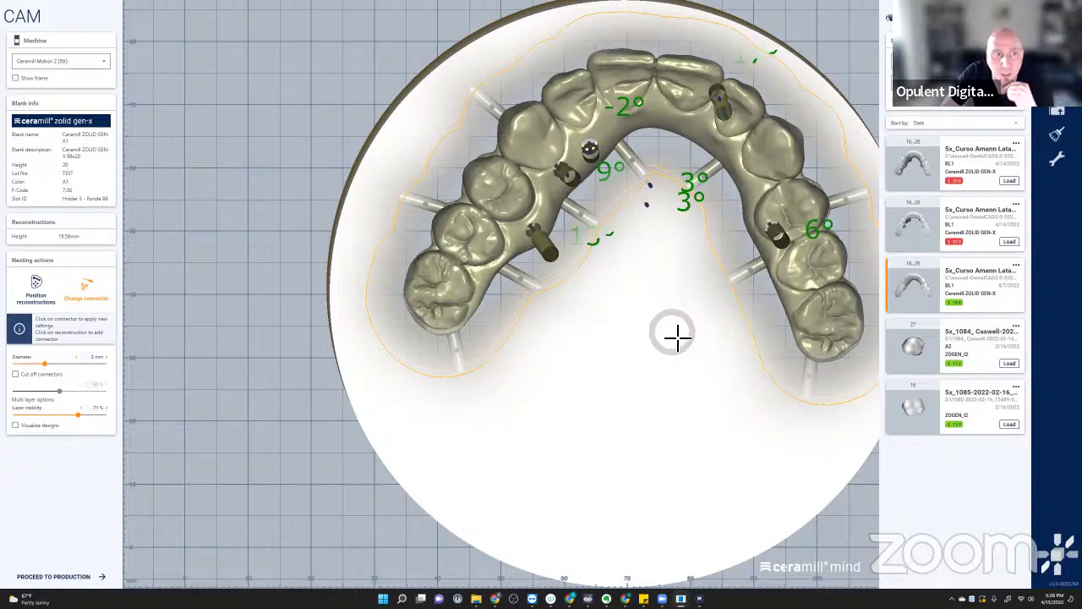
- Create a stabilizer plate inside the arch from the bridge's context menu
right_click(523, 211)
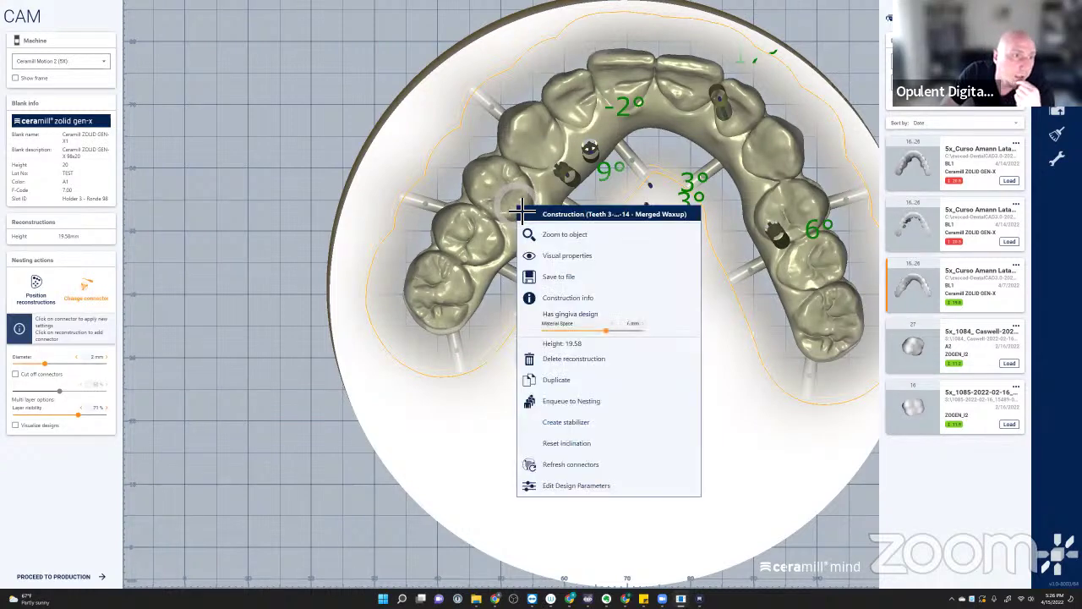
left_click(568, 423)
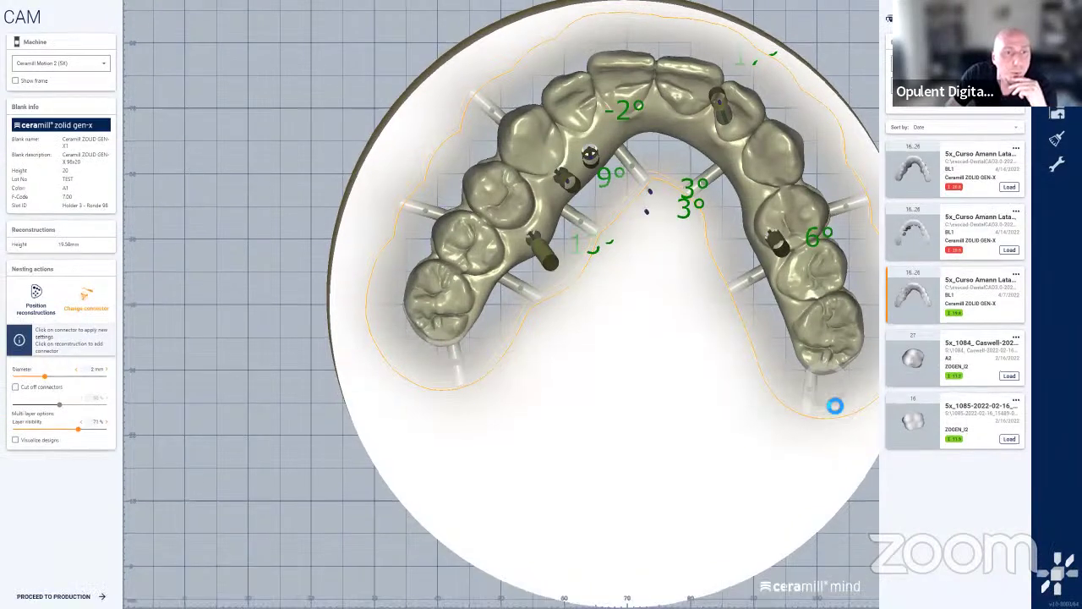
left_click(762, 408)
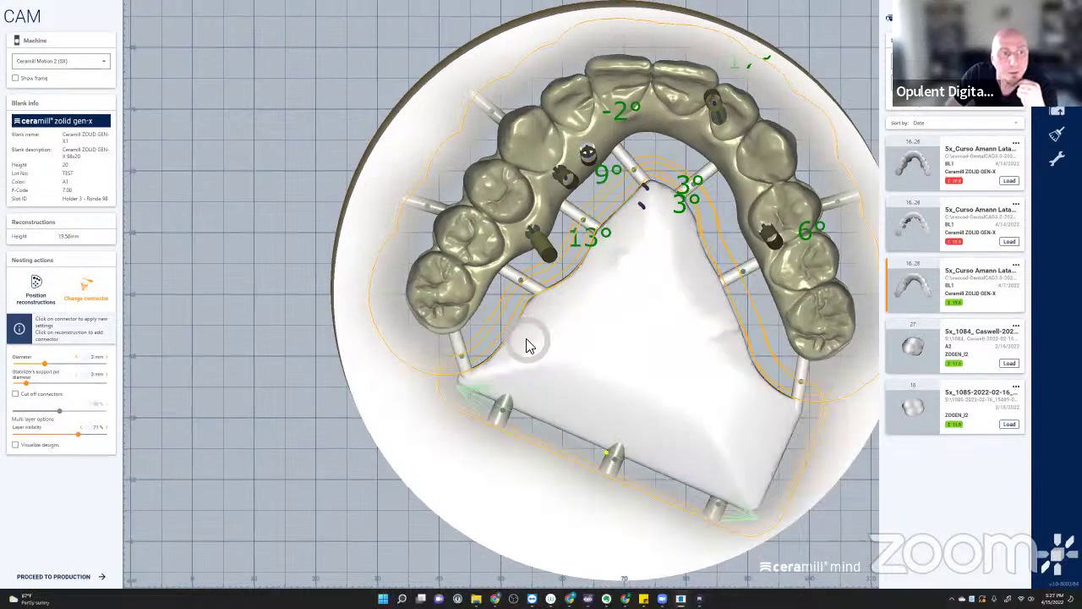
left_click(654, 400)
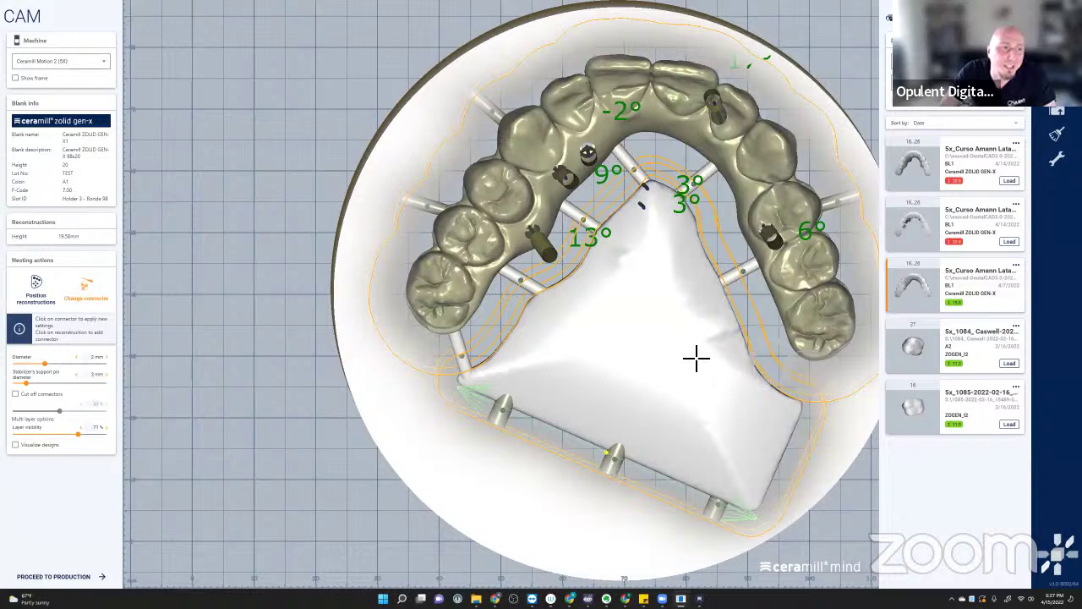
- Recreate the stabilizer keeping its current orientation and slide its left connector up the arch
right_click(752, 153)
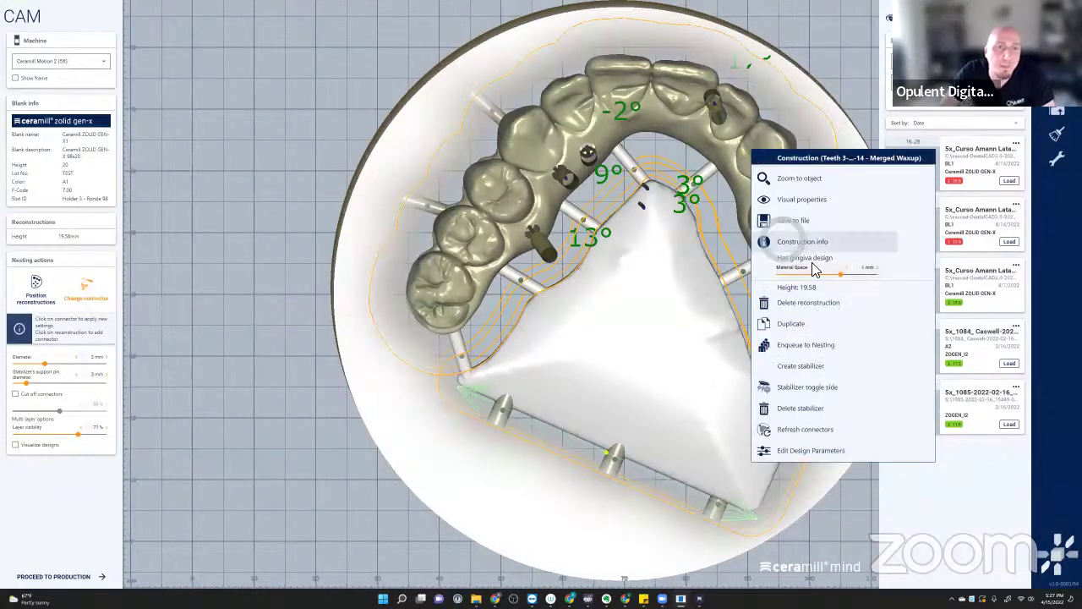
left_click(824, 364)
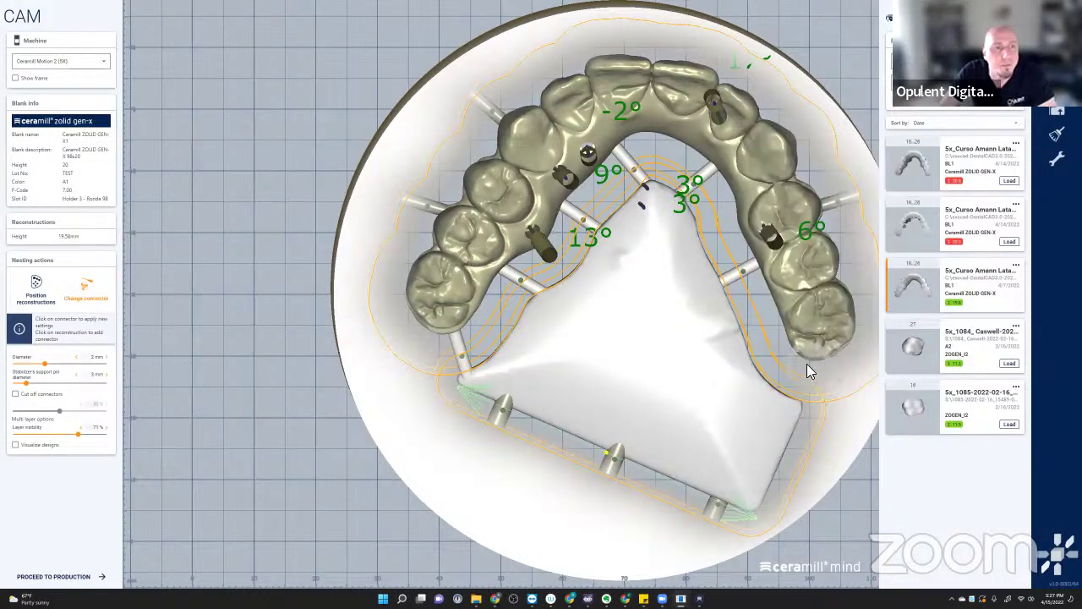
left_click(545, 340)
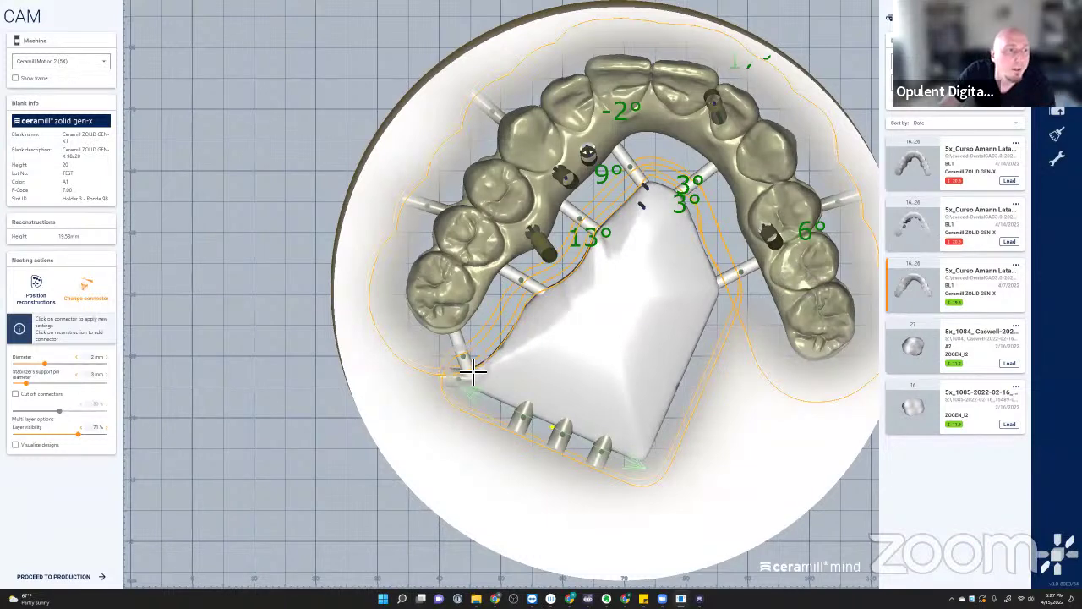
left_click_drag(473, 369, 499, 340)
- Recreate the stabilizer twice with a new orientation, shrinking it to a compact triangular block
right_click(808, 268)
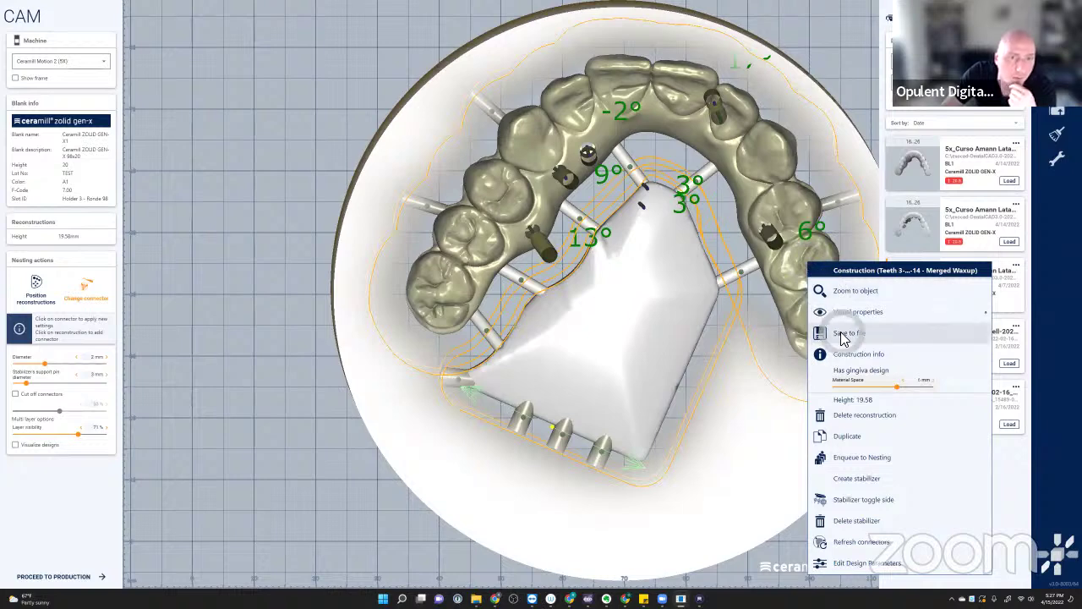
left_click(862, 479)
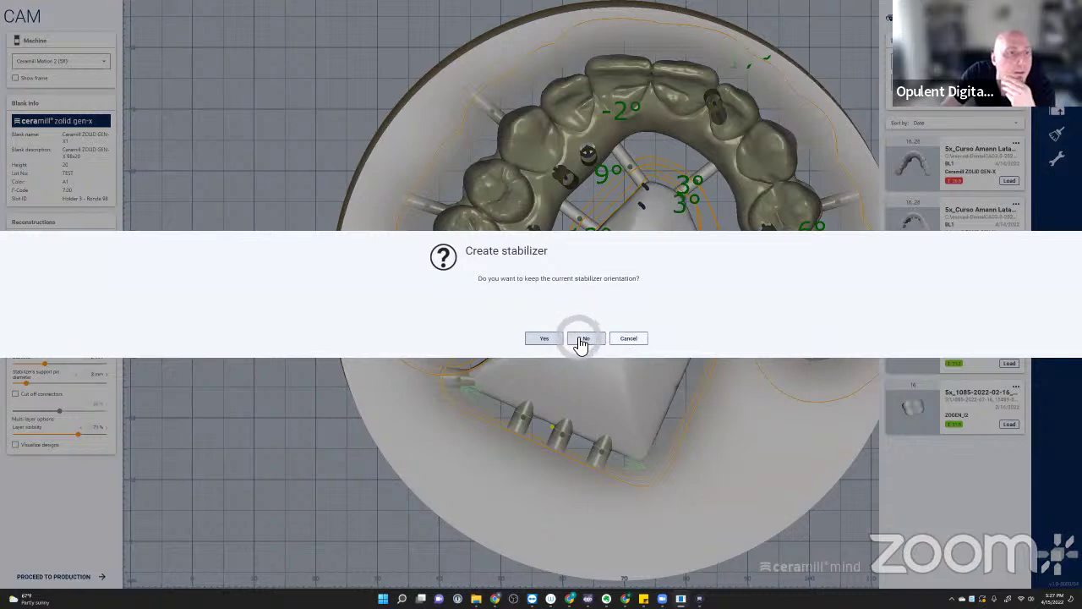
left_click(570, 342)
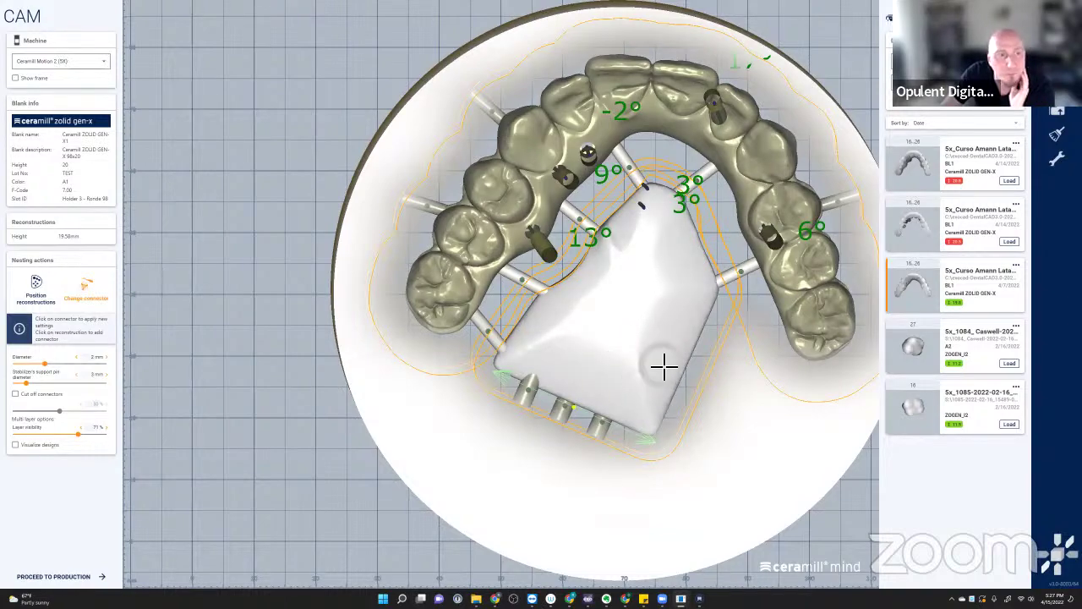
right_click_drag(664, 365, 640, 367)
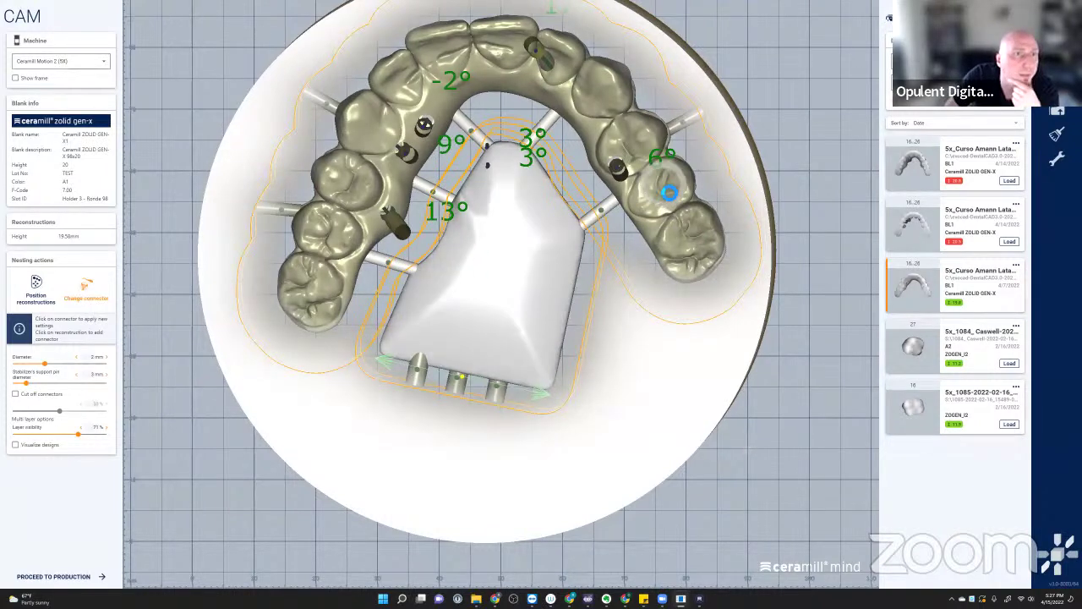
right_click(658, 184)
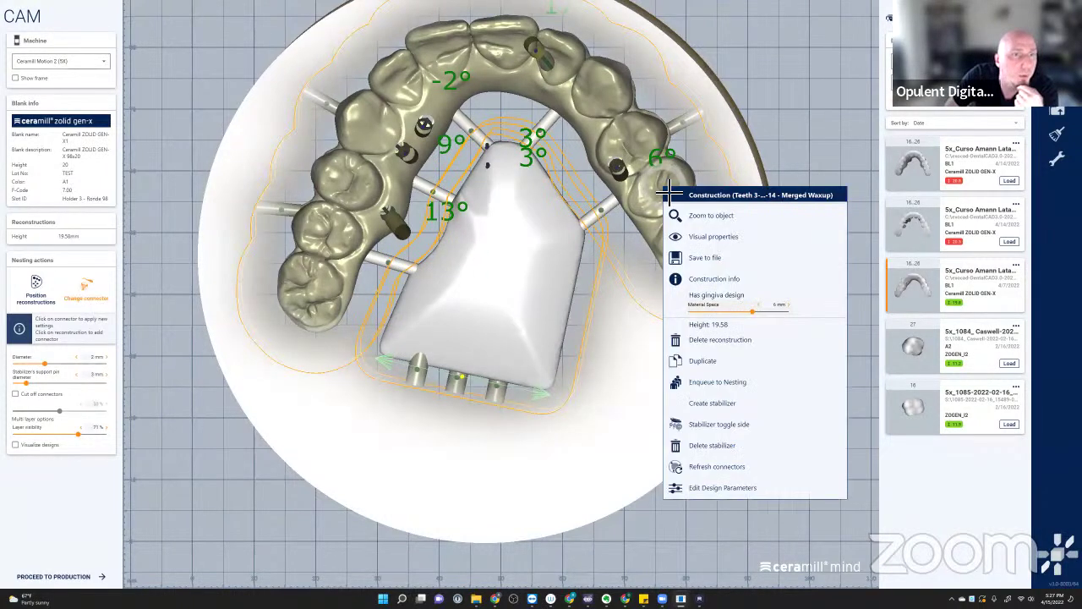
left_click(713, 403)
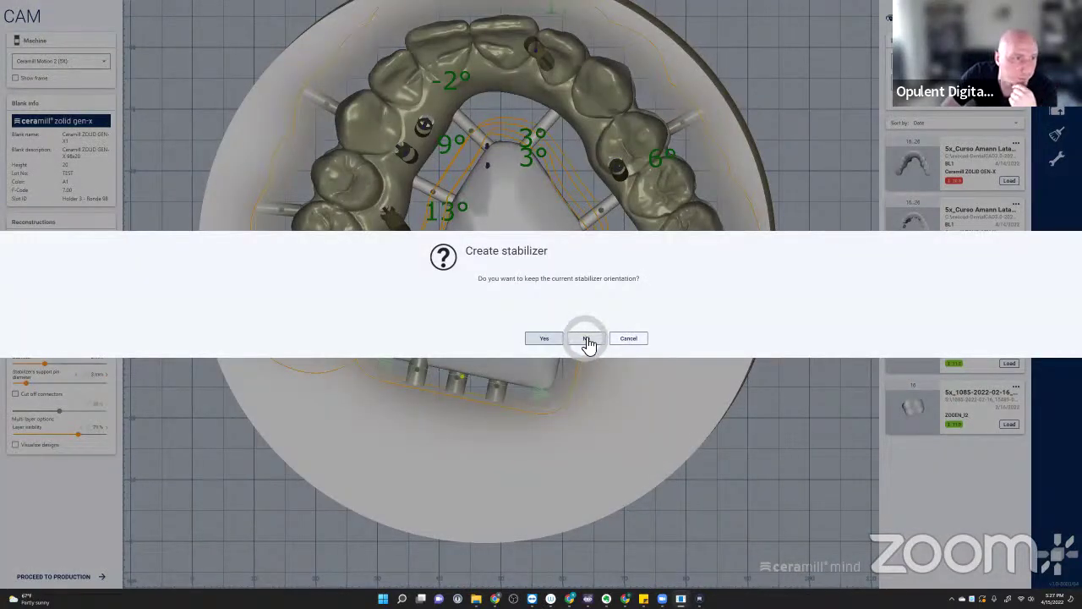
left_click(588, 339)
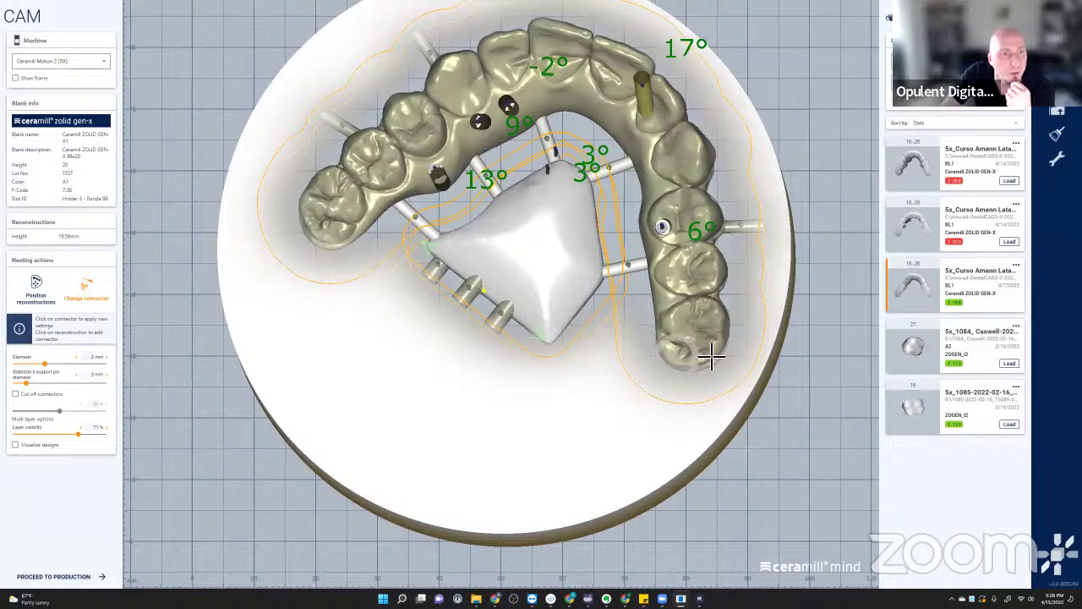
left_click(558, 306)
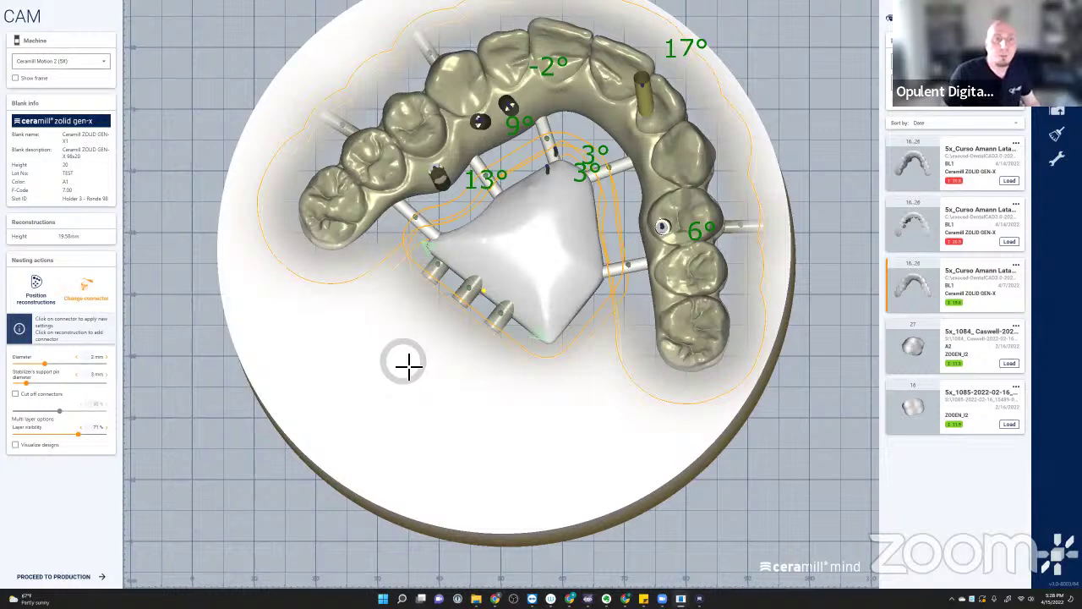
scroll(388, 344, "down", 5)
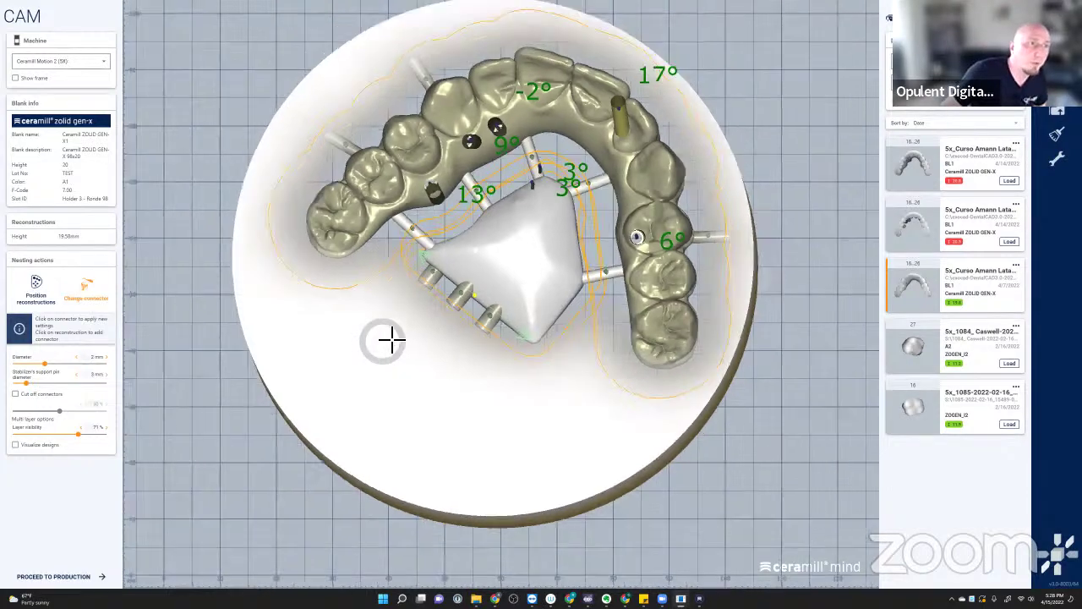
right_click_drag(386, 339, 507, 295)
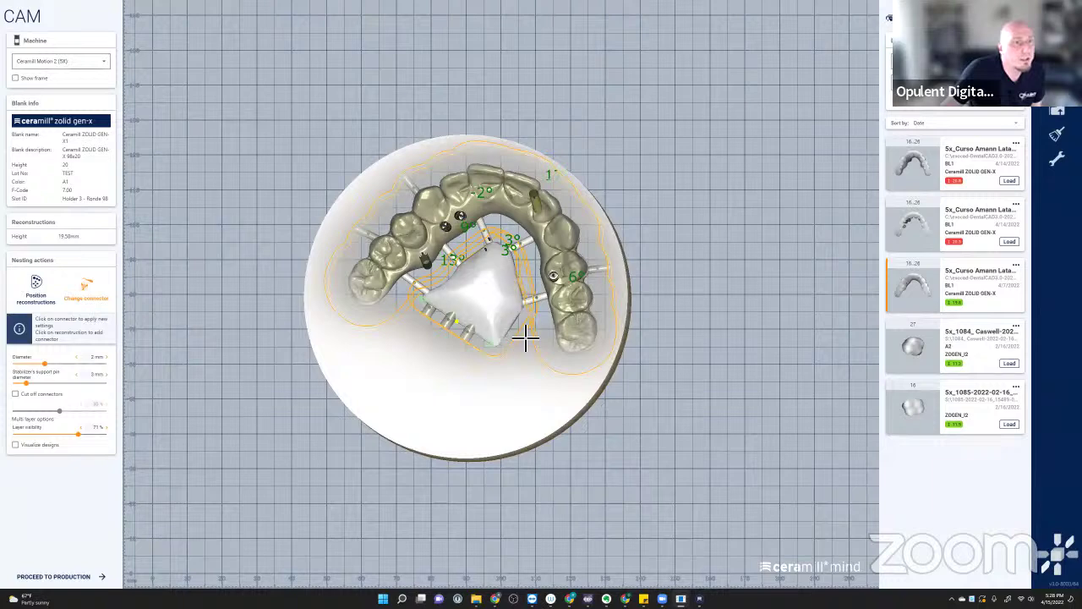
right_click_drag(524, 338, 431, 316)
scroll(418, 327, "up", 4)
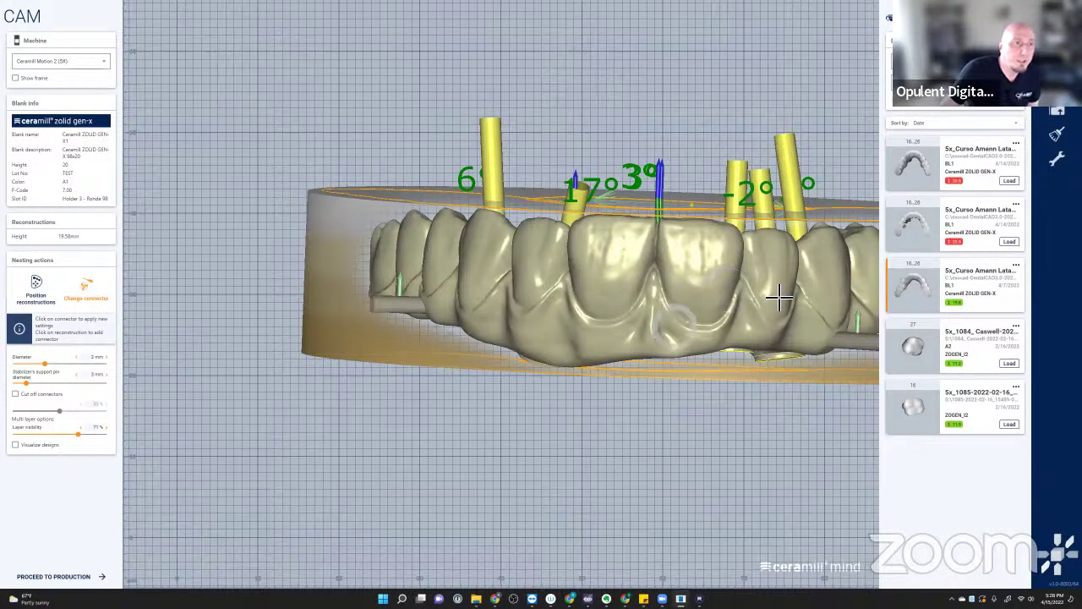
left_click_drag(541, 308, 398, 326)
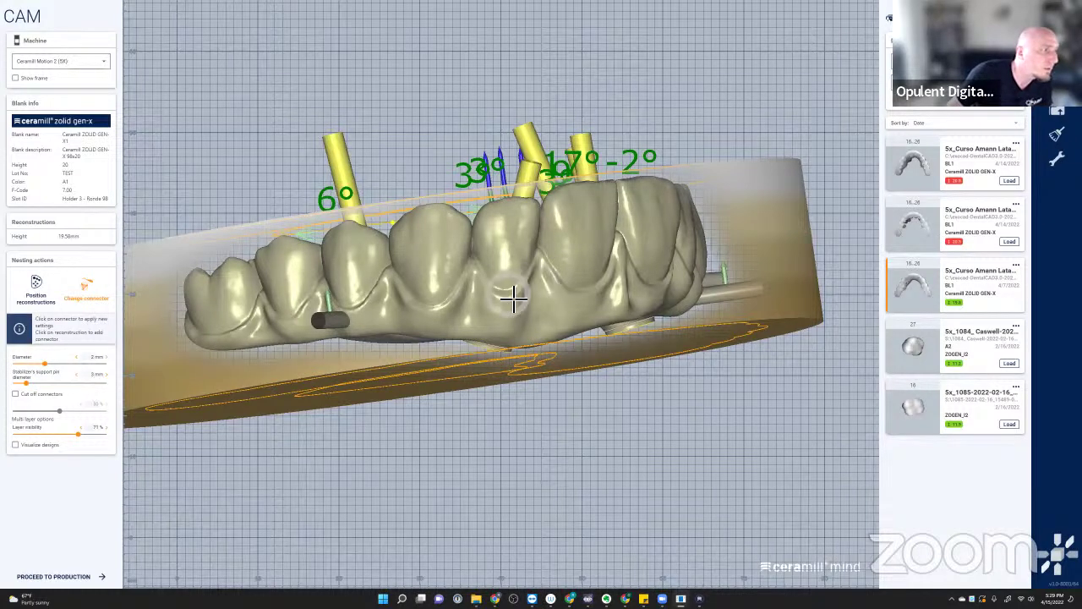
- Return to connector editing and apply the 50% cut-off to three front connectors
left_click(40, 301)
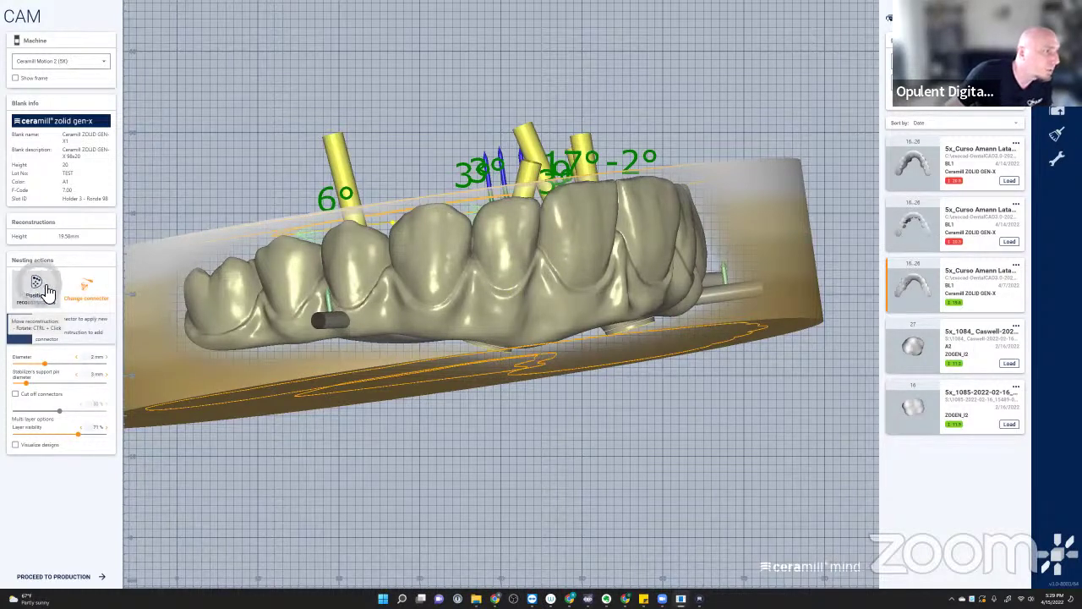
left_click(89, 287)
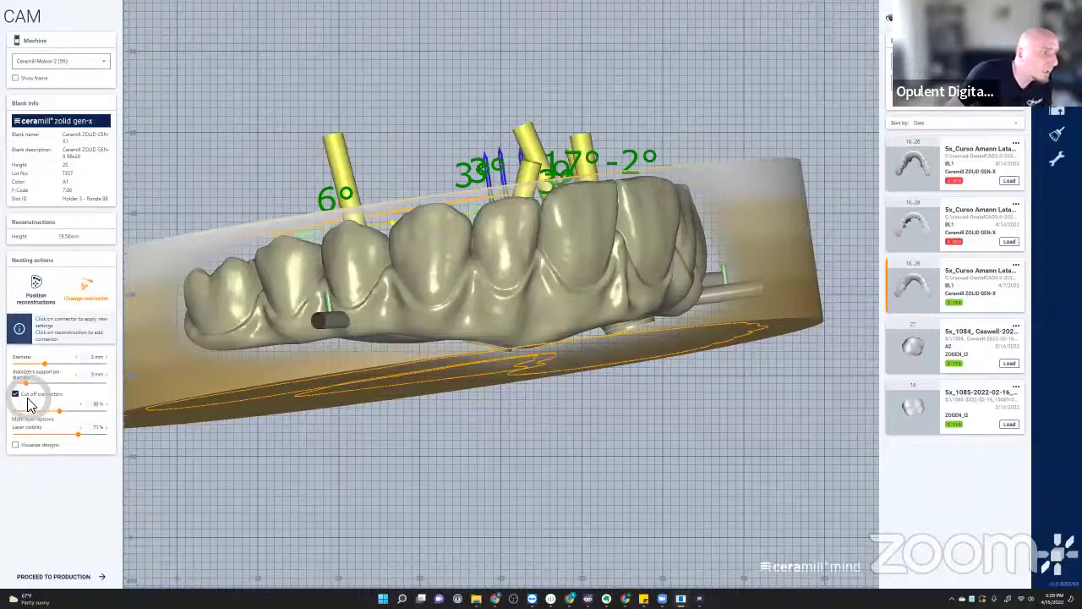
right_click_drag(485, 454, 474, 459)
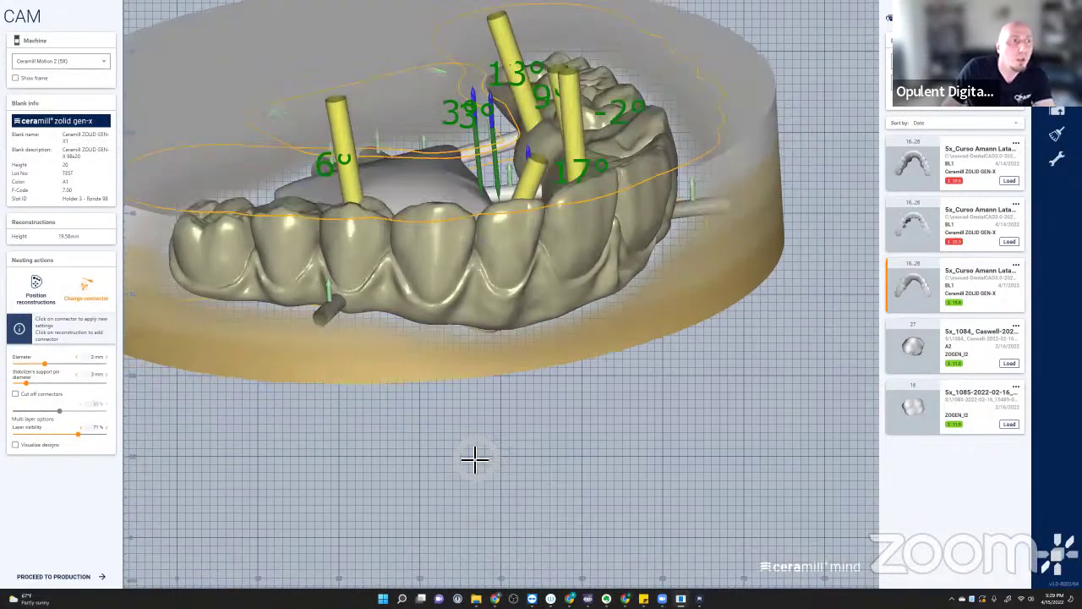
left_click(41, 394)
left_click(340, 309)
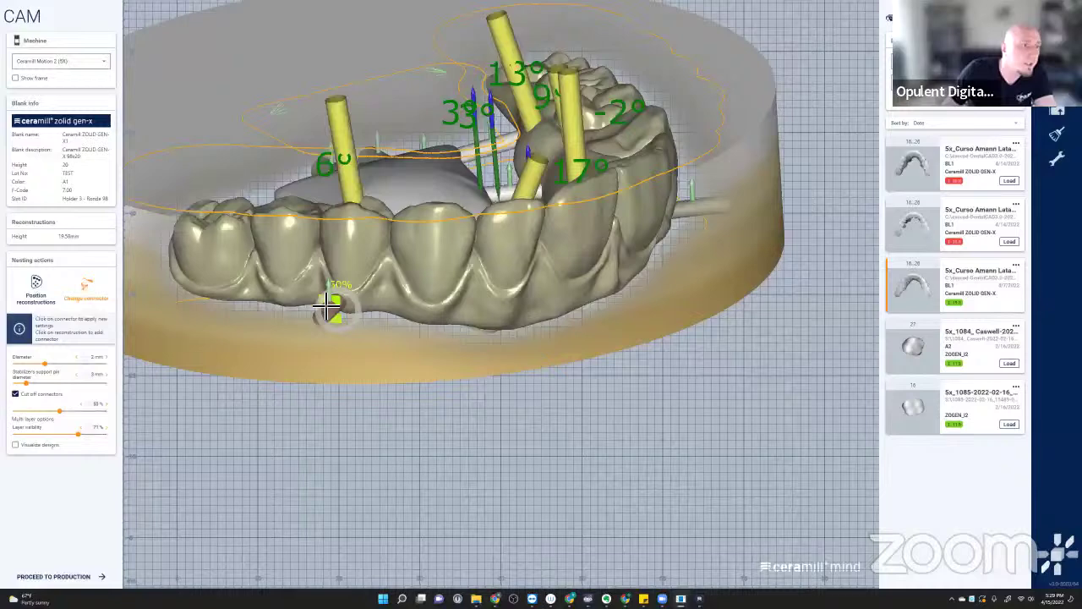
left_click(247, 297)
left_click(462, 324)
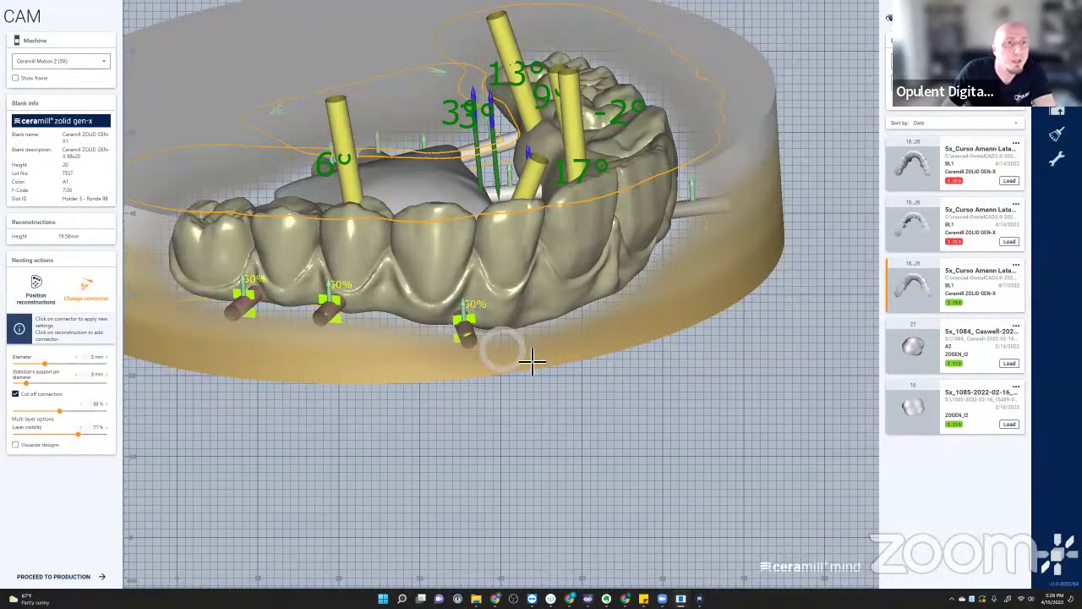
- Add connectors on the right side and lower front, changing the lower-front connector's pin option
right_click_drag(532, 358, 556, 338)
left_click(41, 394)
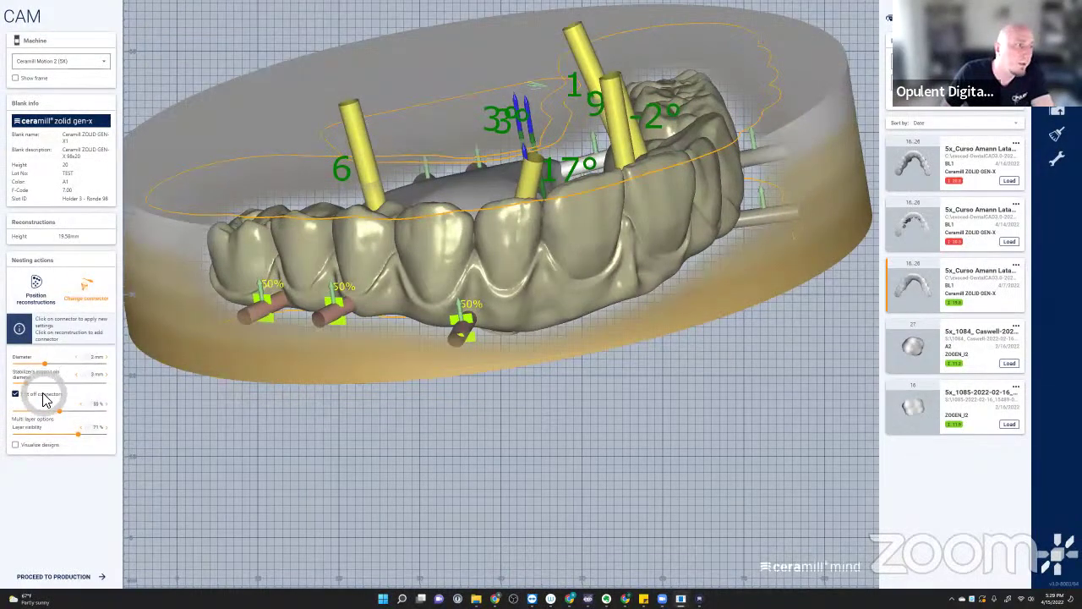
left_click(648, 282)
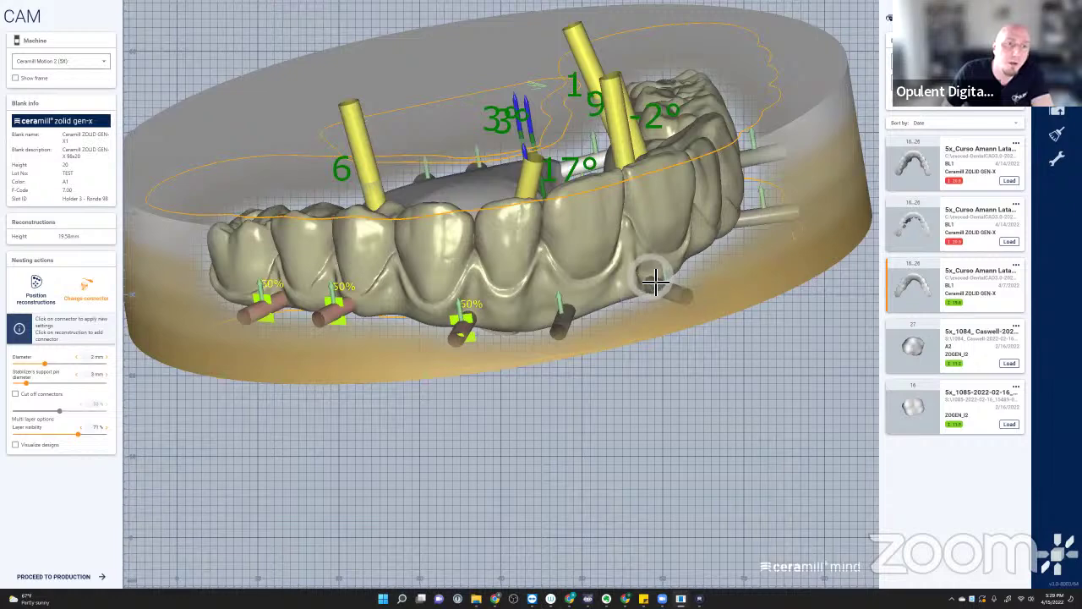
left_click(566, 320)
right_click(566, 326)
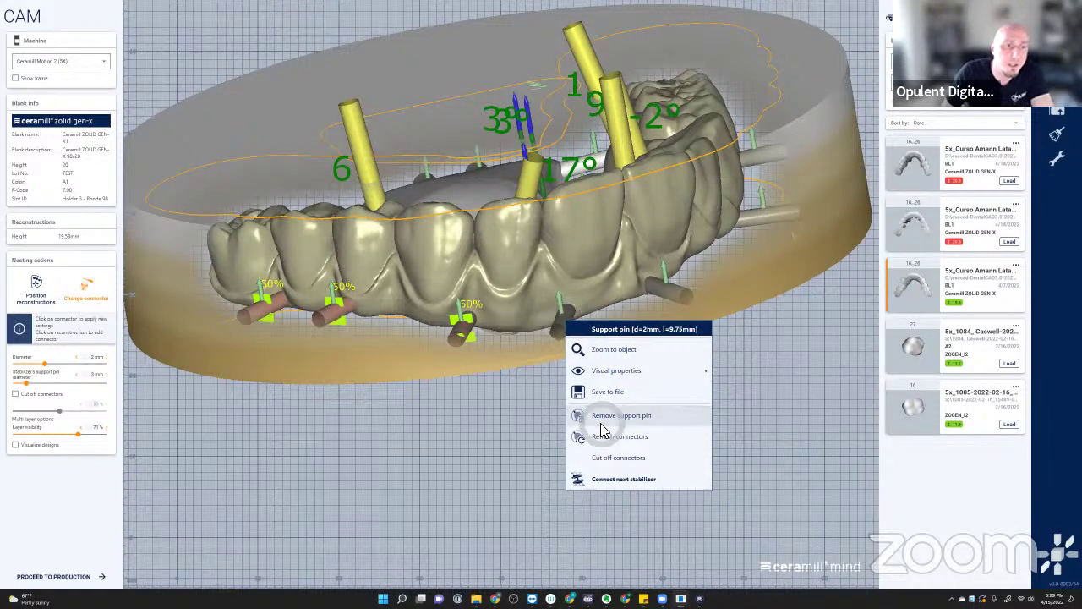
left_click(607, 460)
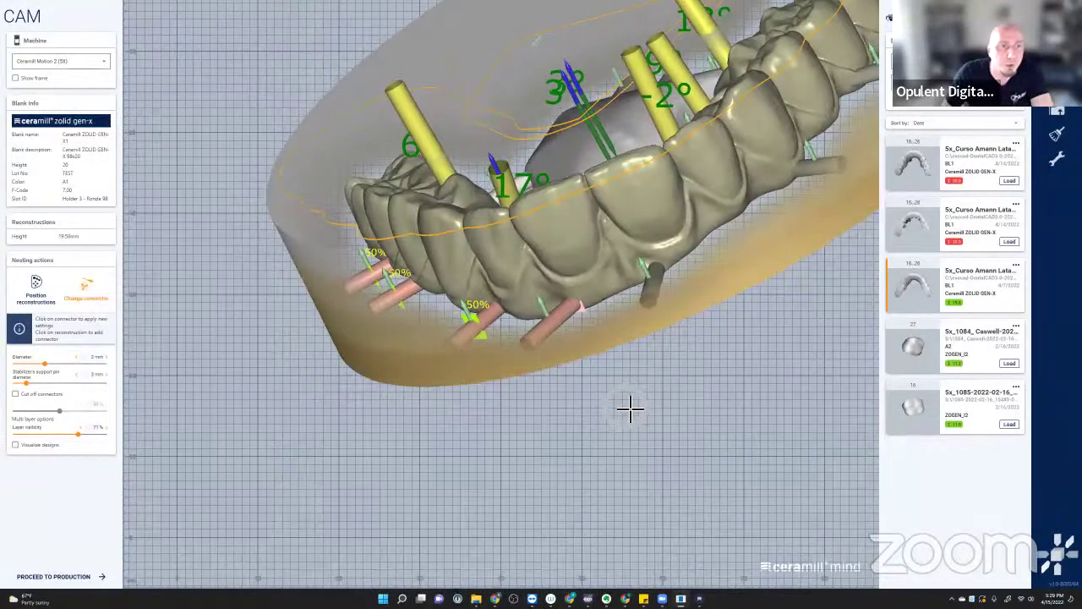
- Change the dark support pin's connector option and add a new connector pin with its option set
scroll(583, 321, "up", 3)
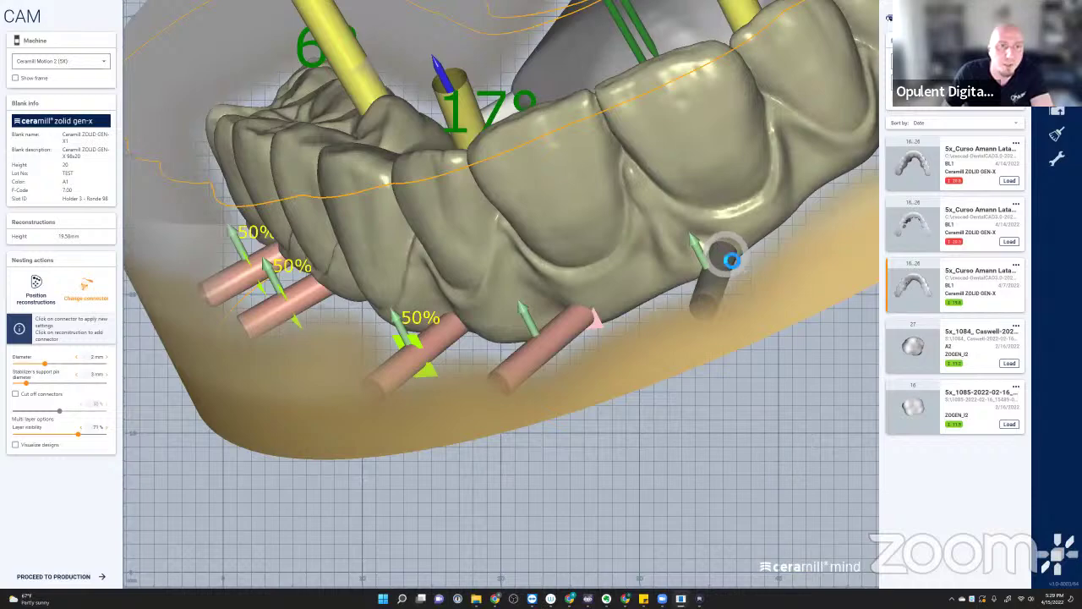
right_click(724, 253)
left_click(765, 392)
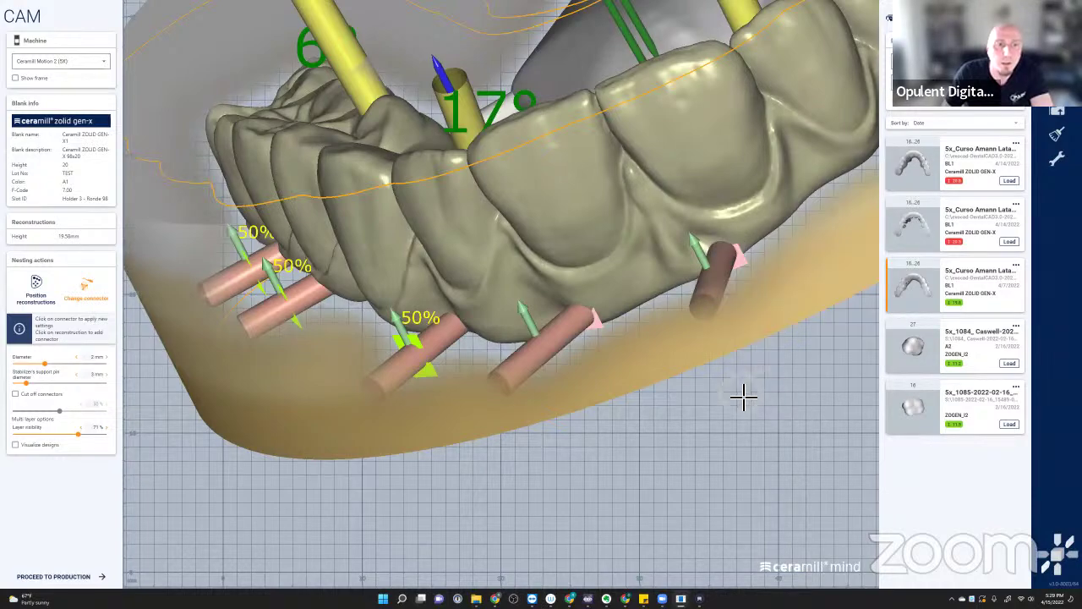
right_click_drag(724, 206, 599, 310)
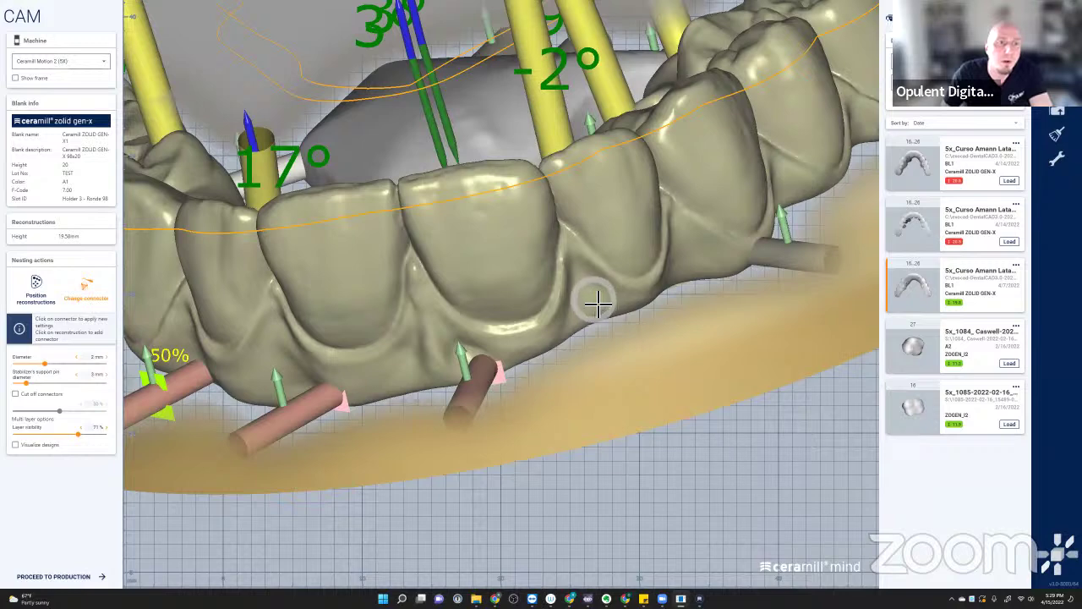
left_click(600, 309)
right_click(608, 322)
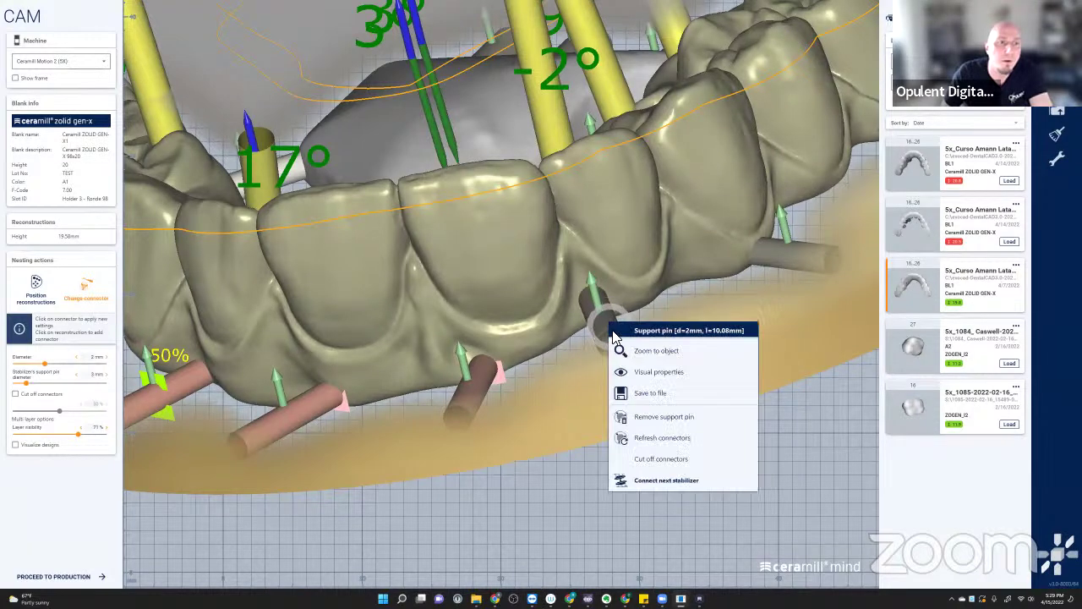
left_click(660, 458)
- Review the right-side 50% cut-offs from several angles, then proceed to production
right_click_drag(688, 259, 617, 335)
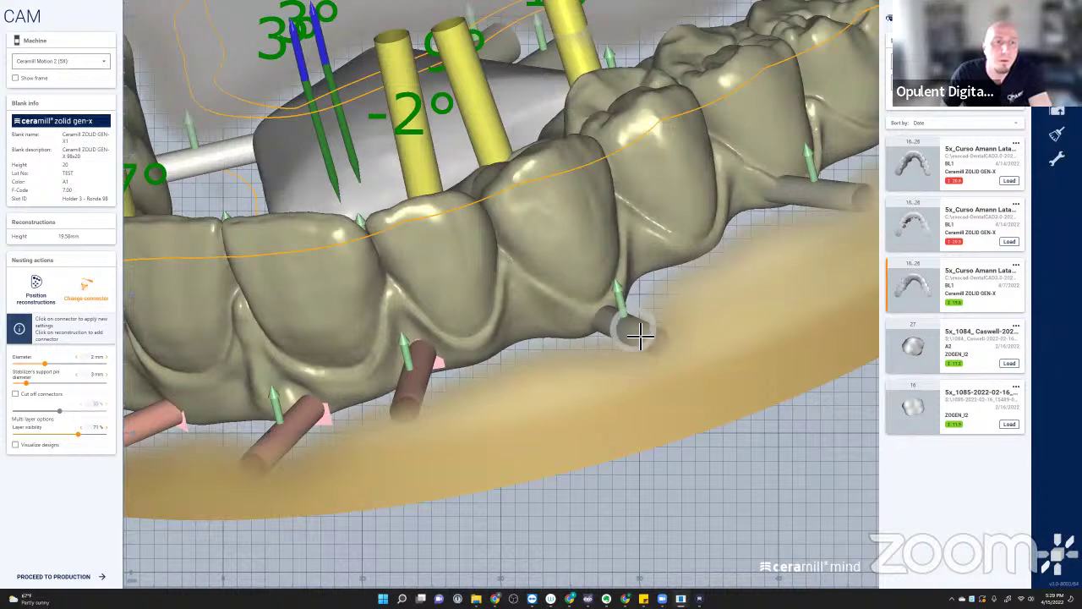
right_click_drag(320, 356, 140, 411)
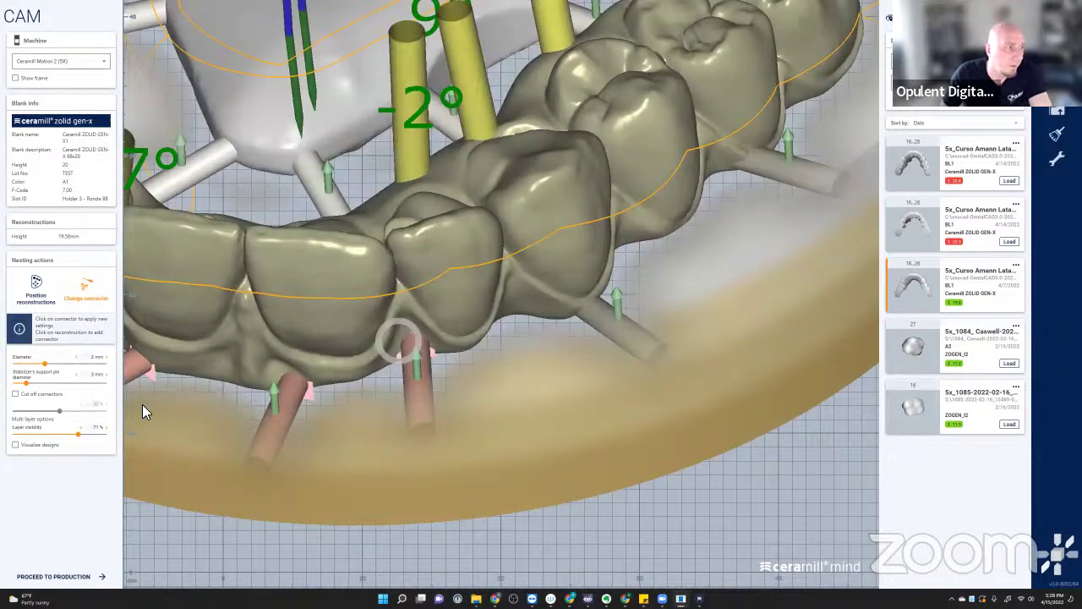
left_click(37, 394)
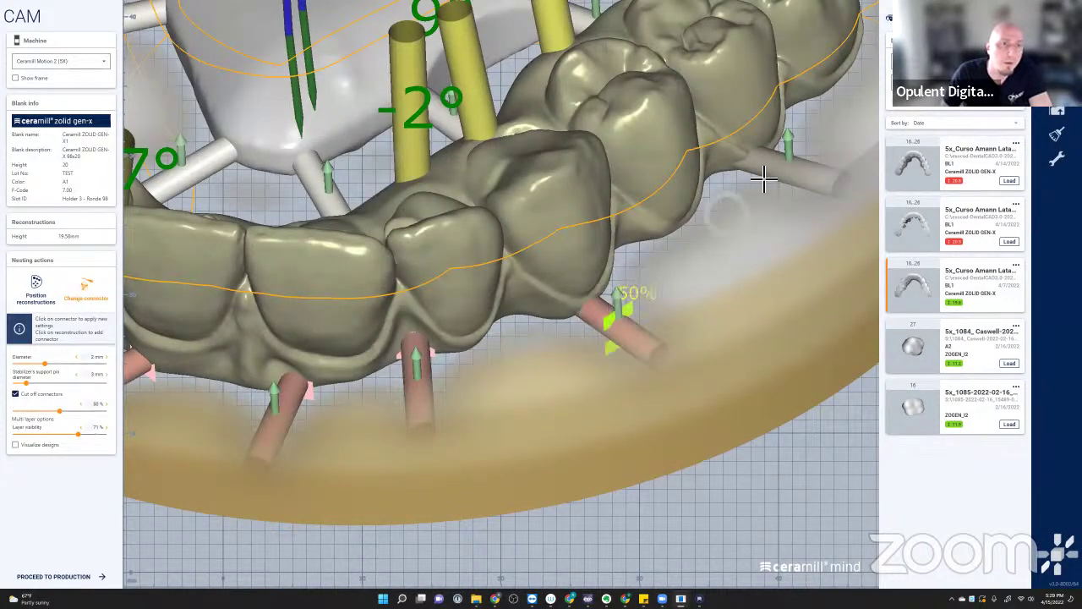
right_click_drag(758, 174, 749, 193)
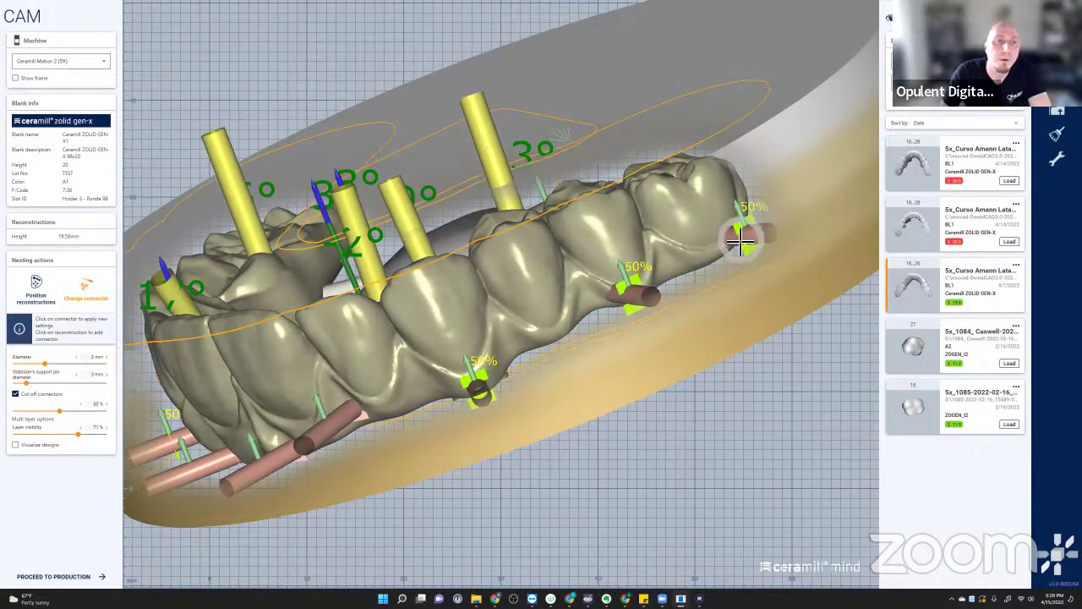
right_click_drag(647, 305, 620, 299)
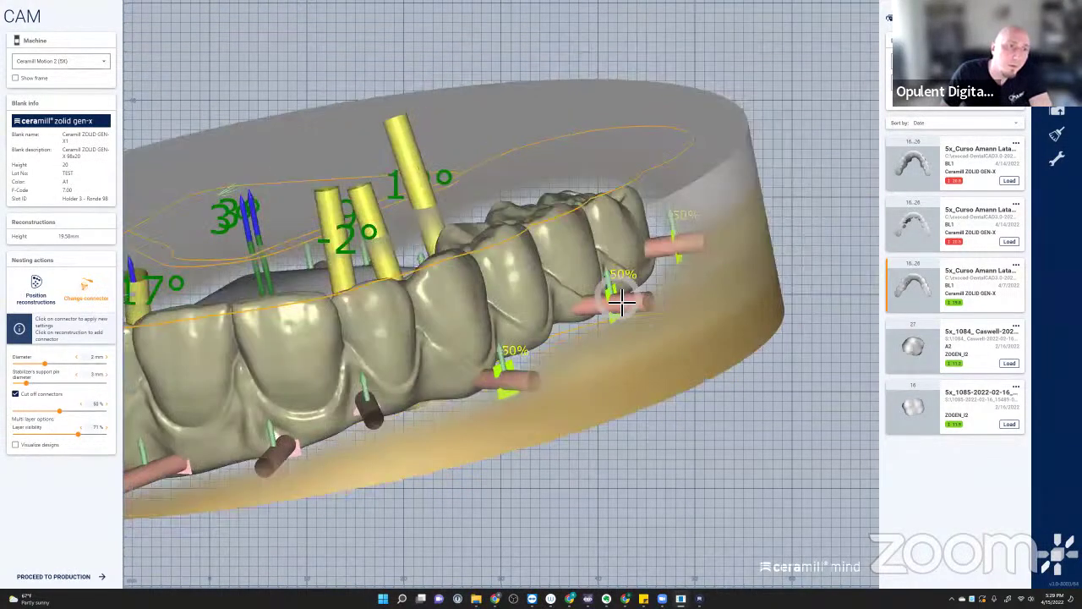
right_click_drag(560, 242, 394, 399)
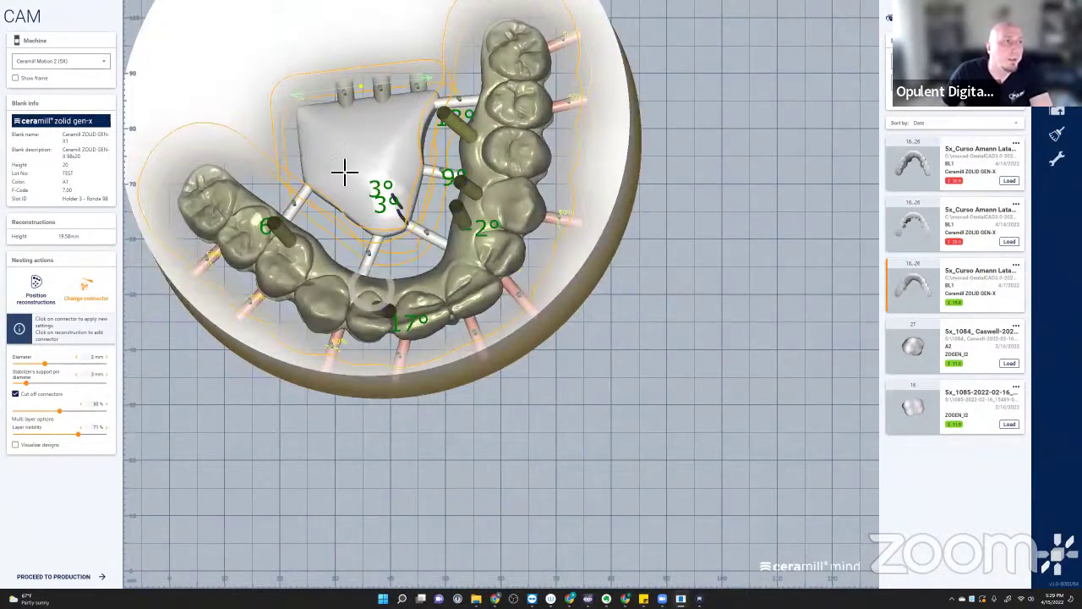
scroll(346, 173, "up", 2)
scroll(346, 172, "up", 1)
middle_click_drag(357, 189, 507, 249)
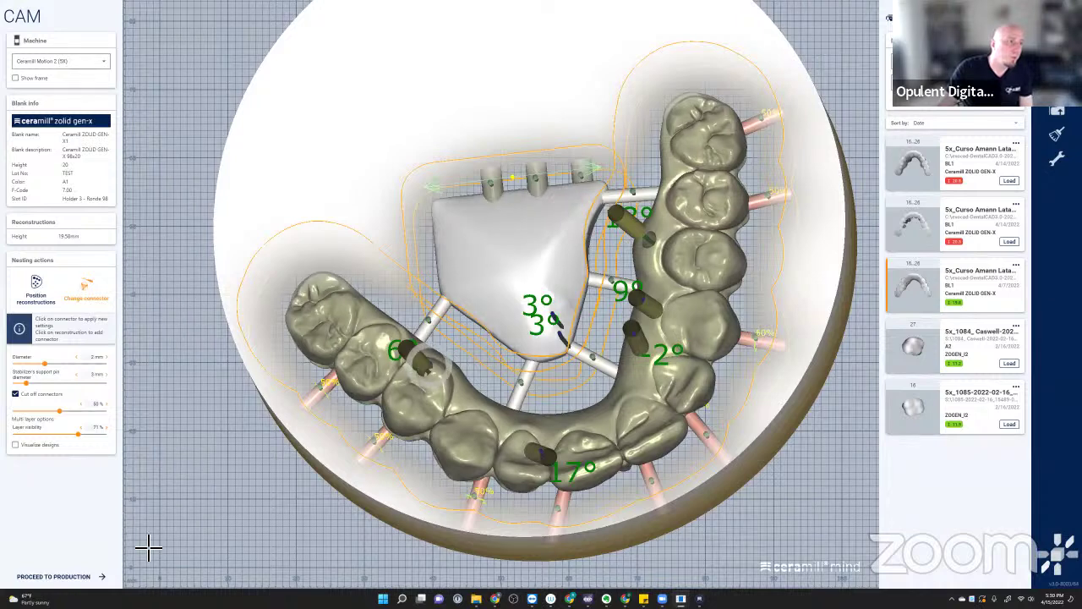
left_click(42, 577)
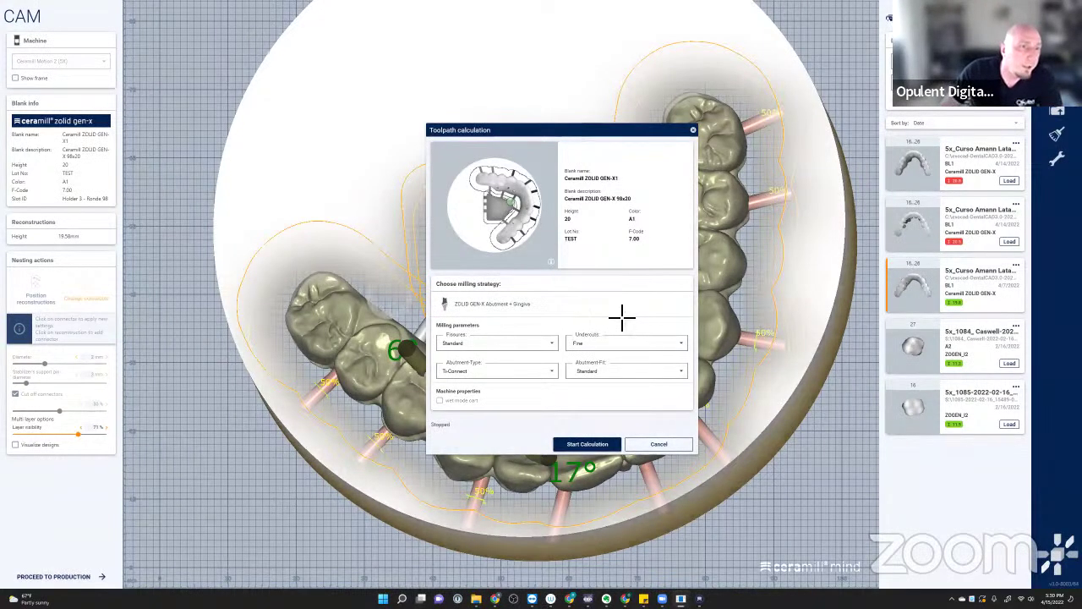
- Open the Abutment-Type dropdown in the toolpath calculation dialog and choose Ti-Connect
left_click(543, 375)
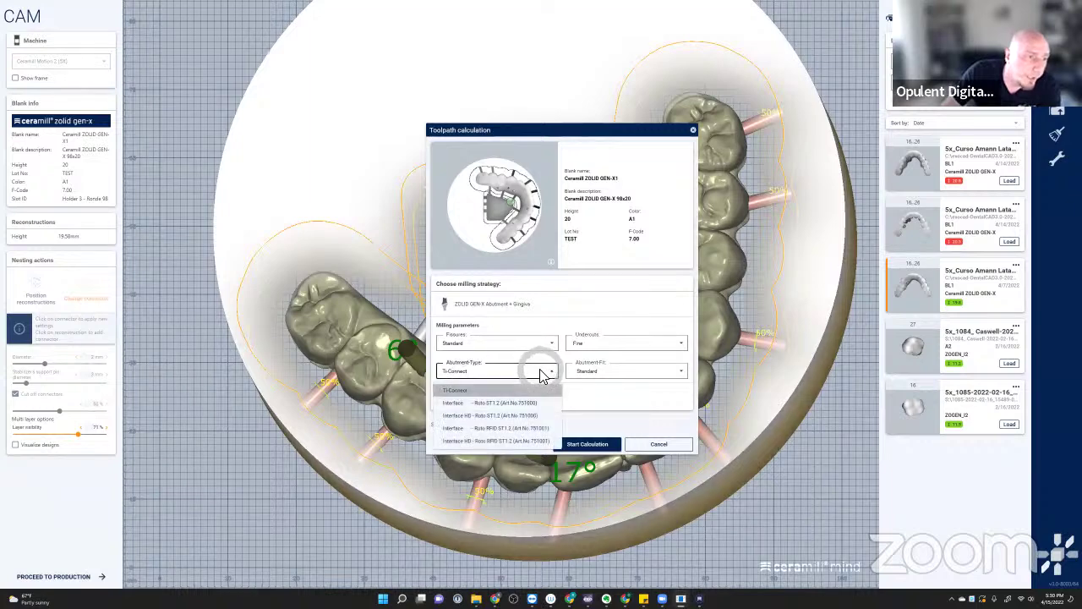
left_click(523, 441)
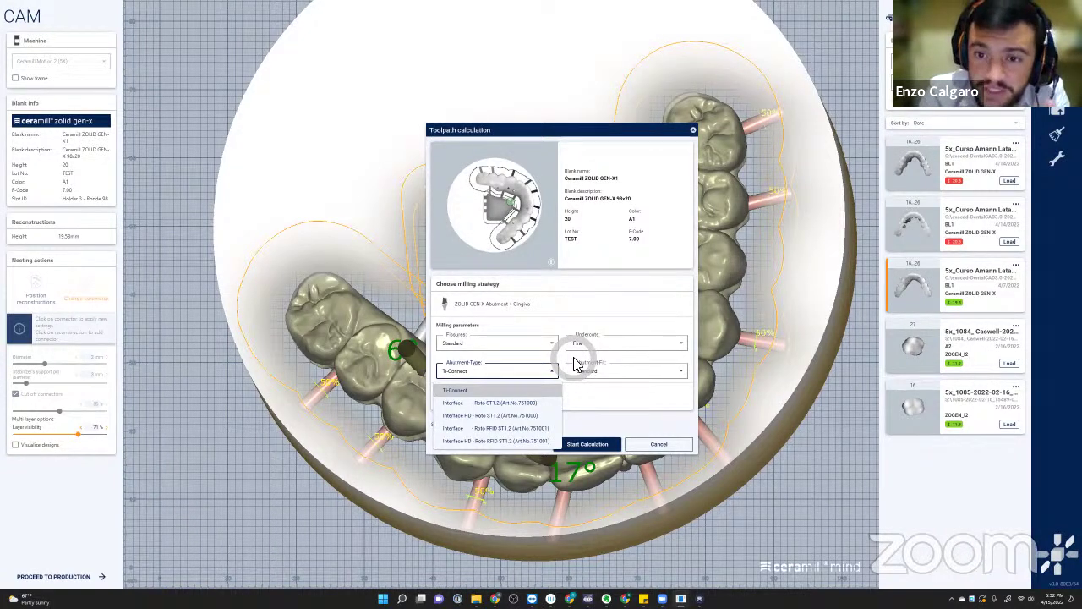
- Keep Ti-Connect as the abutment type and show the abutment-fit offsets around Standard
left_click(647, 281)
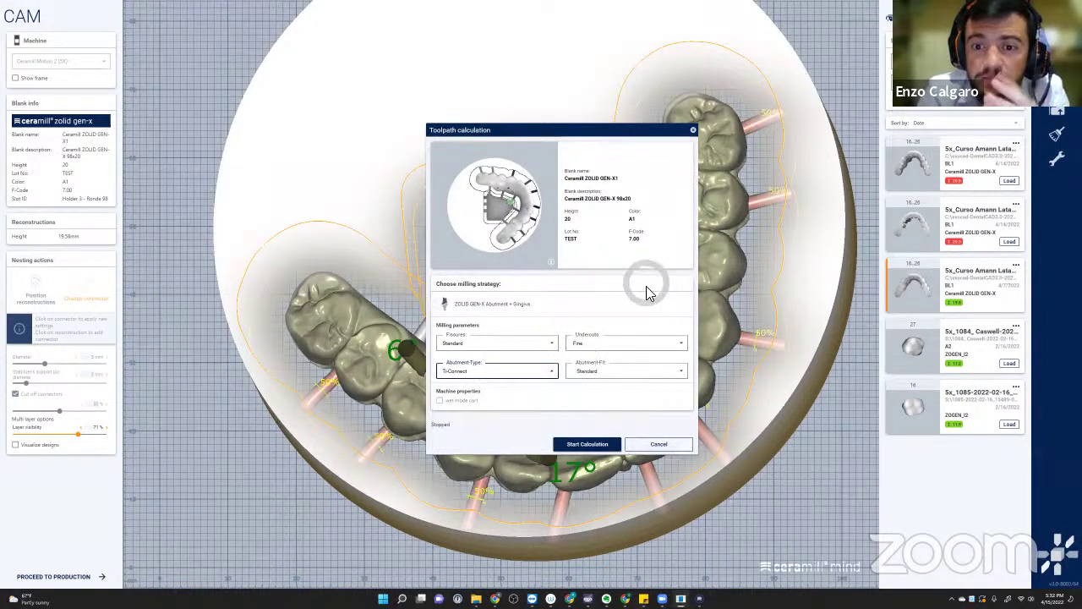
left_click(674, 372)
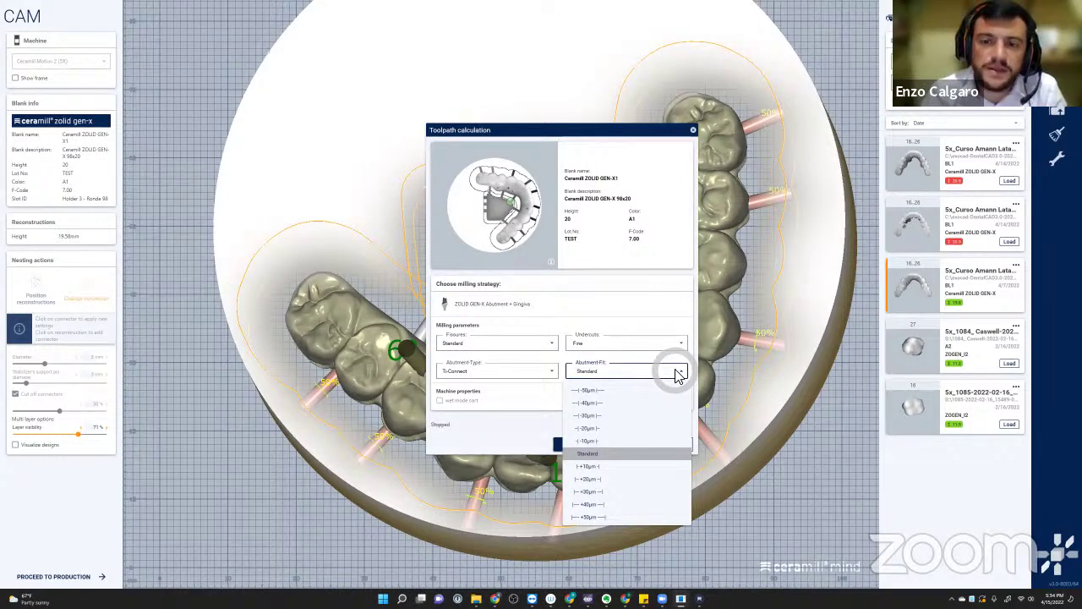
- Keep undercuts at Fine and leave the abutment type at Ti-Connect
left_click(621, 342)
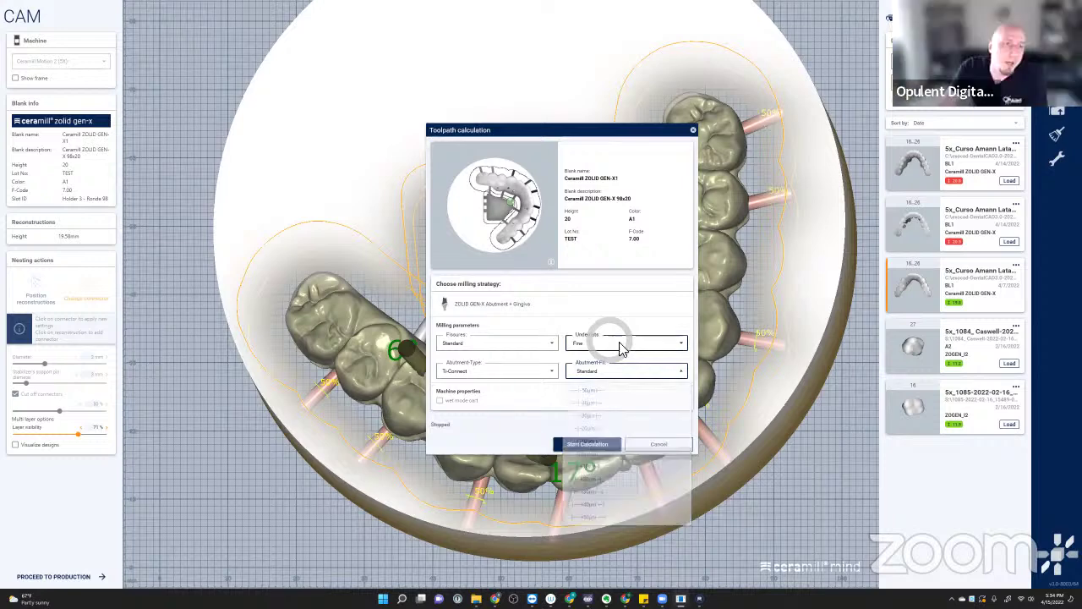
left_click(577, 364)
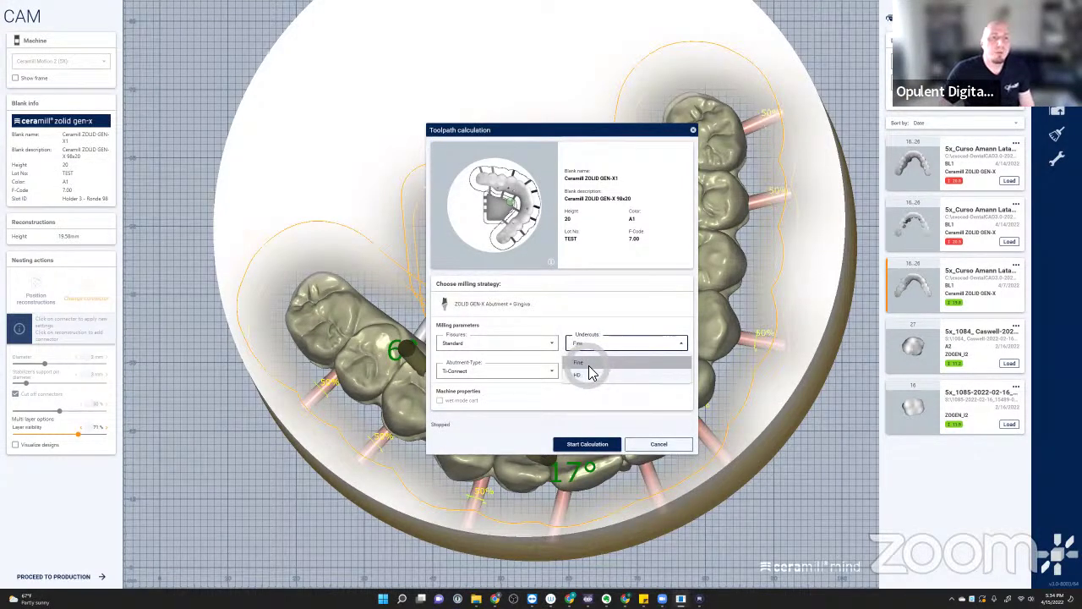
left_click(681, 343)
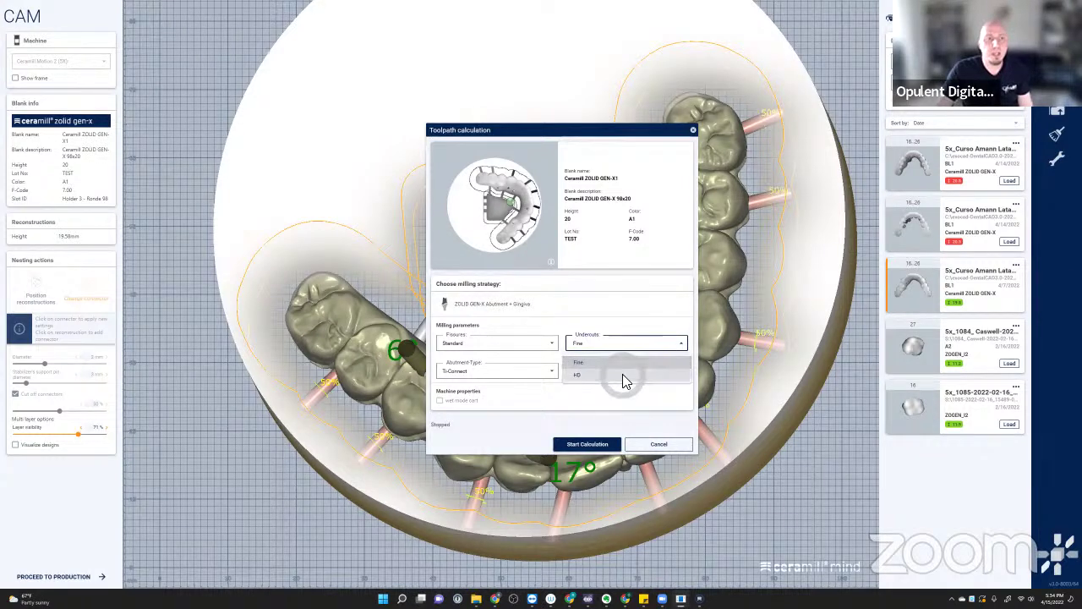
left_click(484, 374)
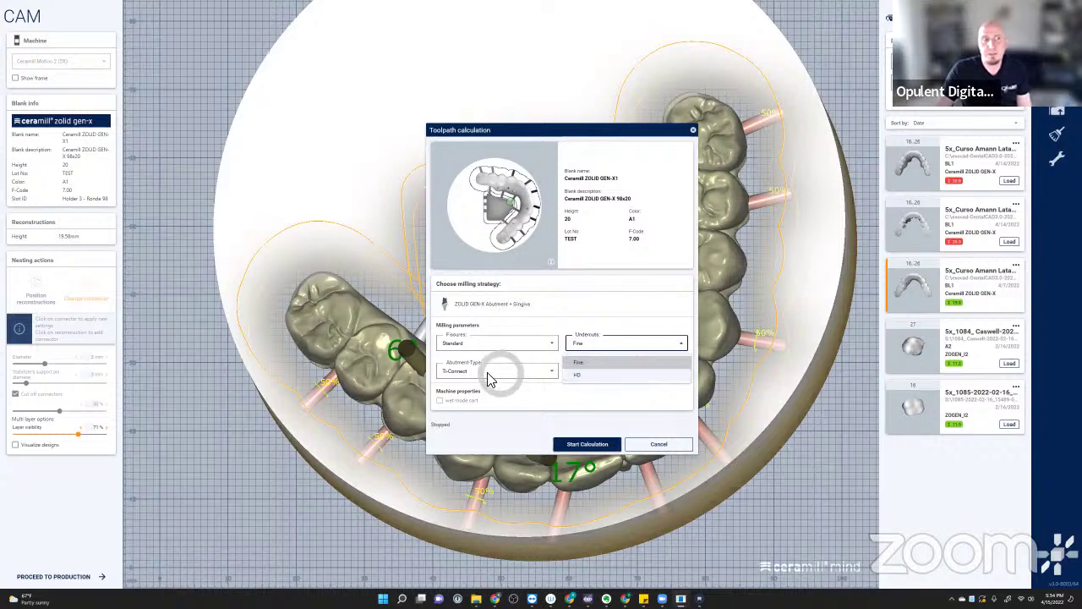
left_click(496, 370)
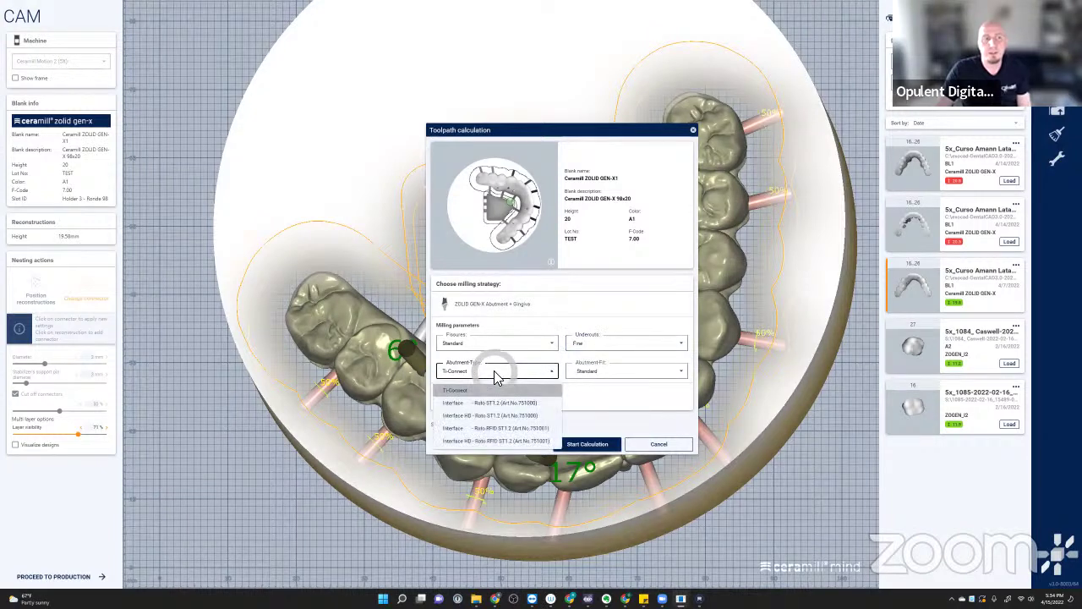
left_click(646, 306)
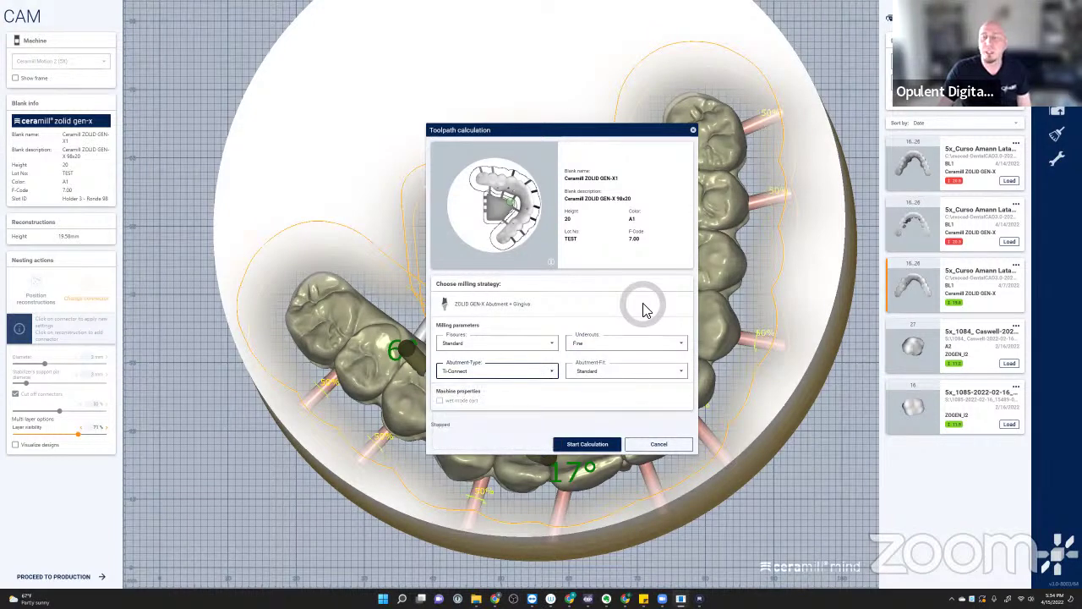
- Weigh the HD undercut option but confirm Fine for undercuts
left_click(623, 344)
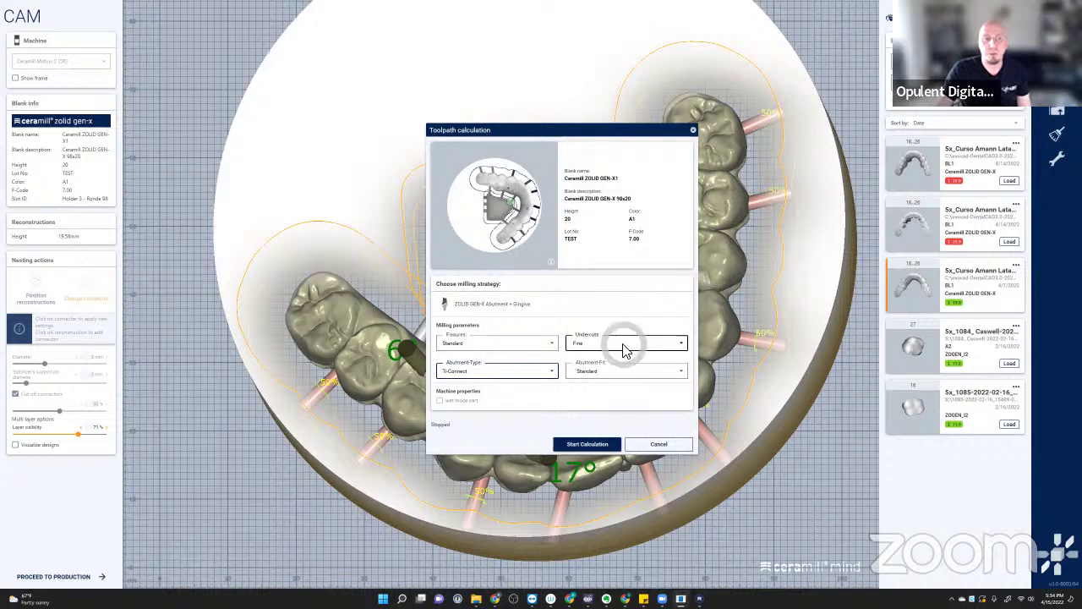
left_click(606, 383)
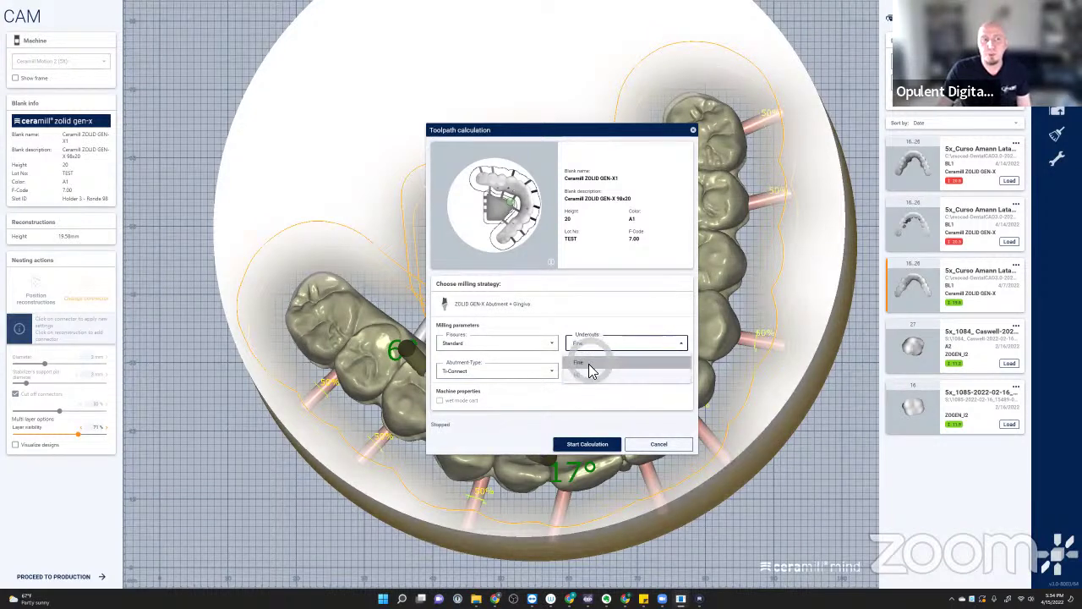
left_click(676, 311)
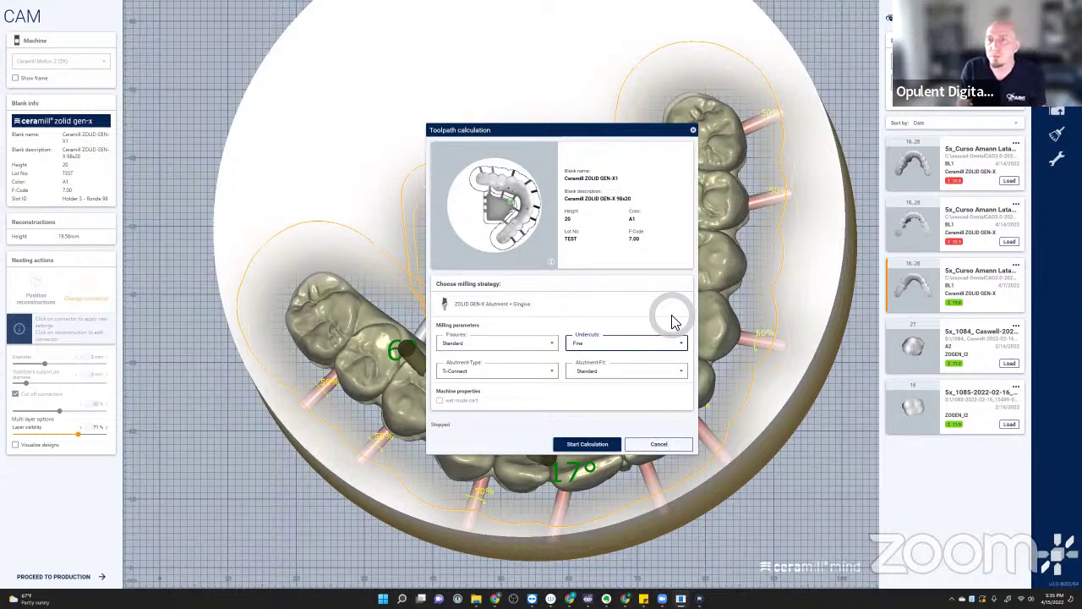
left_click(596, 343)
left_click(608, 342)
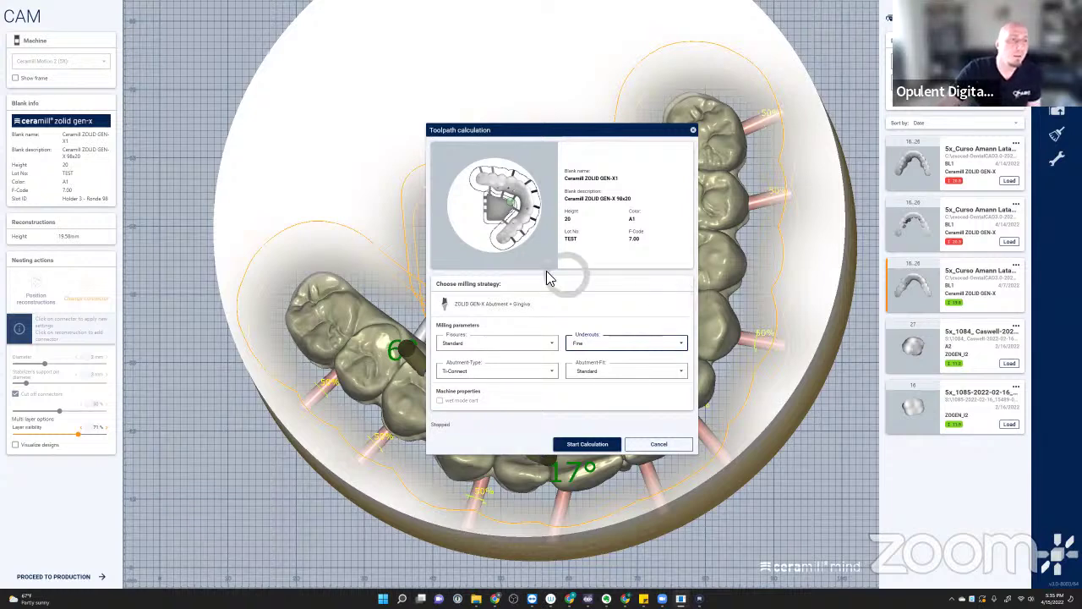
- Keep fissure milling at Standard after considering the HD option
left_click(506, 344)
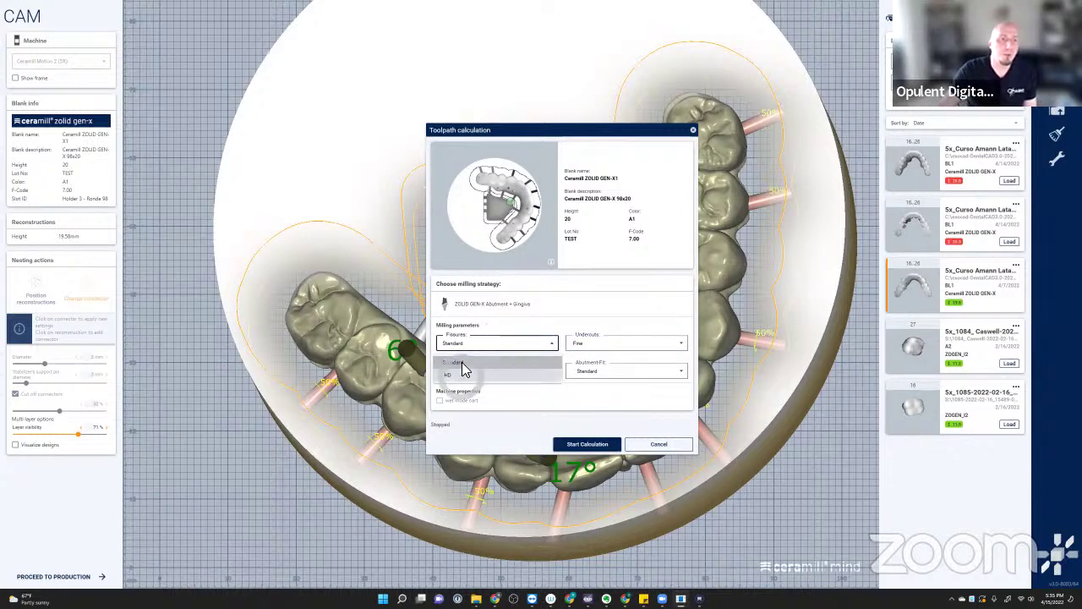
left_click(481, 363)
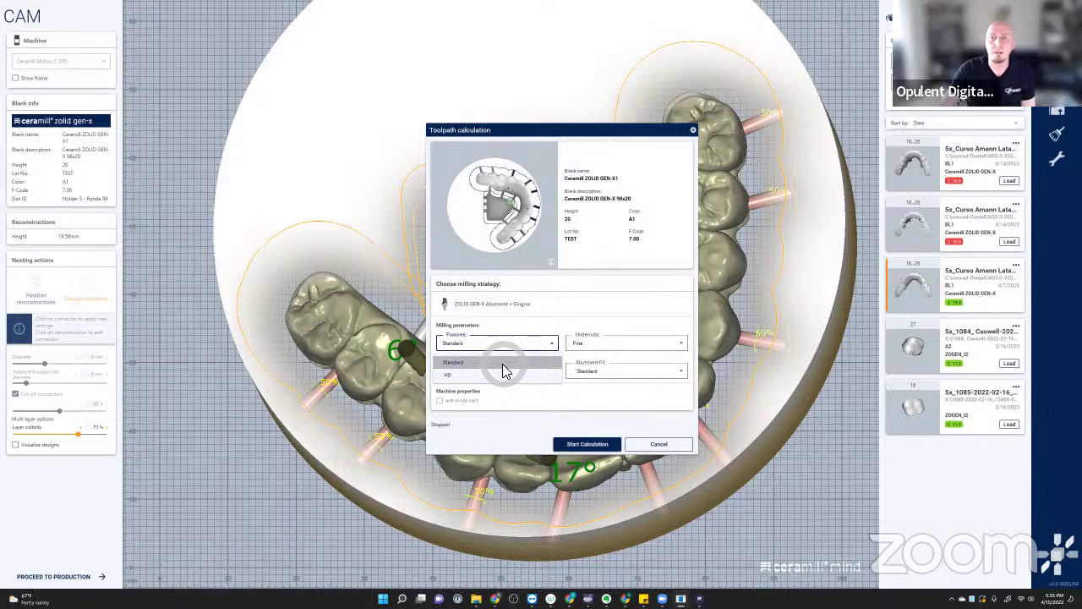
left_click(459, 377)
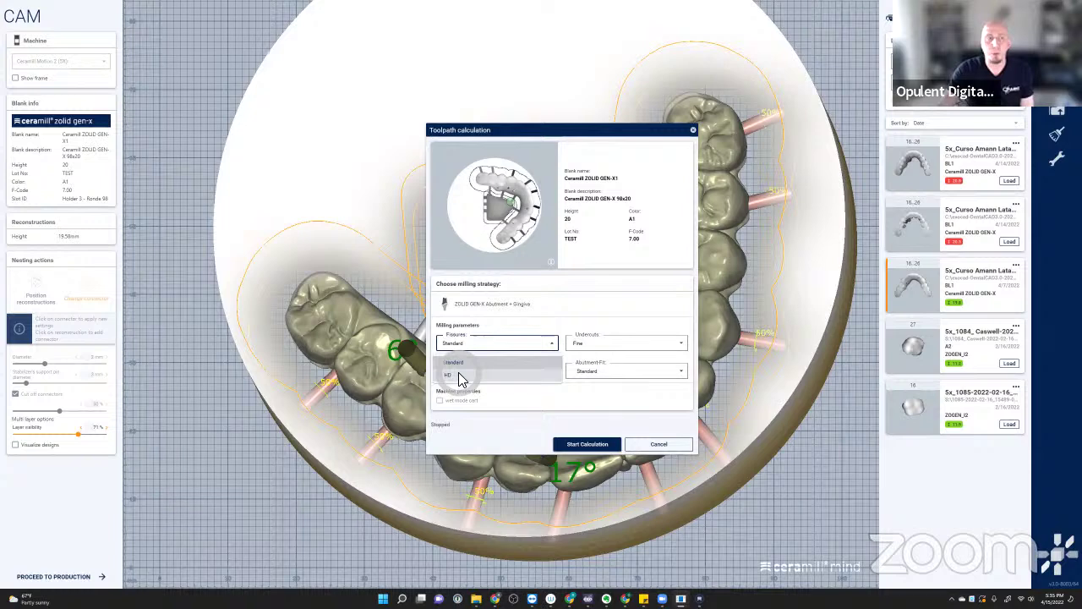
left_click(623, 302)
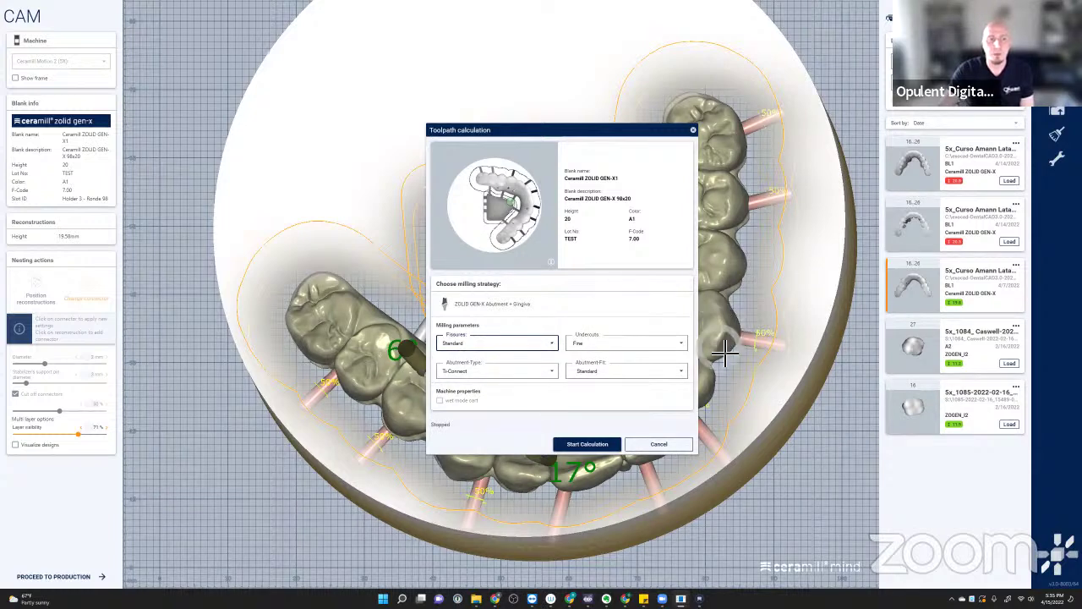
left_click(594, 443)
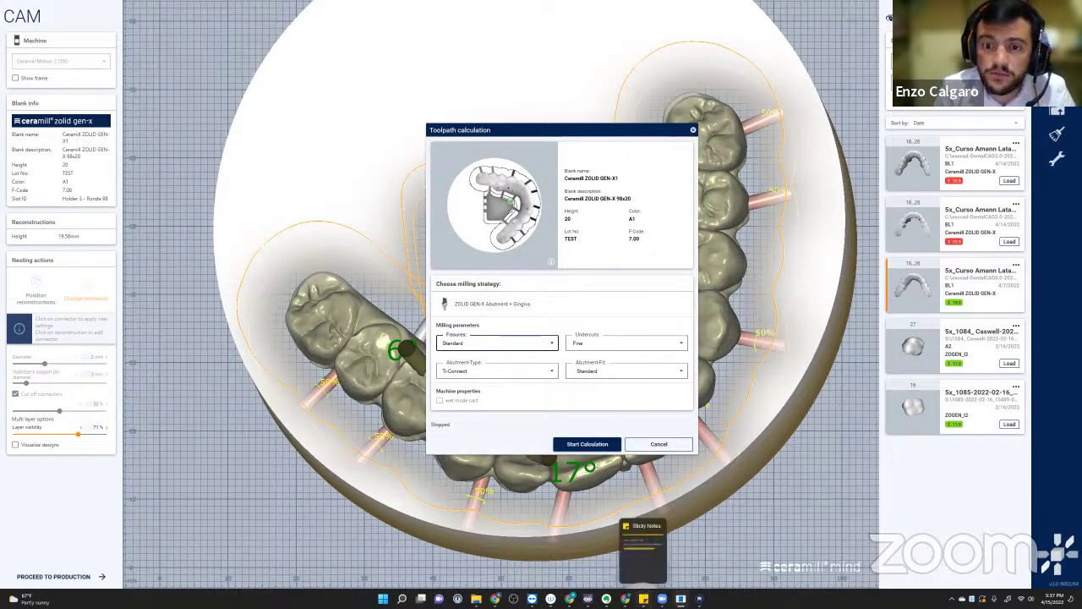
- Write a contact's e-mail address in a new sticky note and move it up and left
left_click(644, 599)
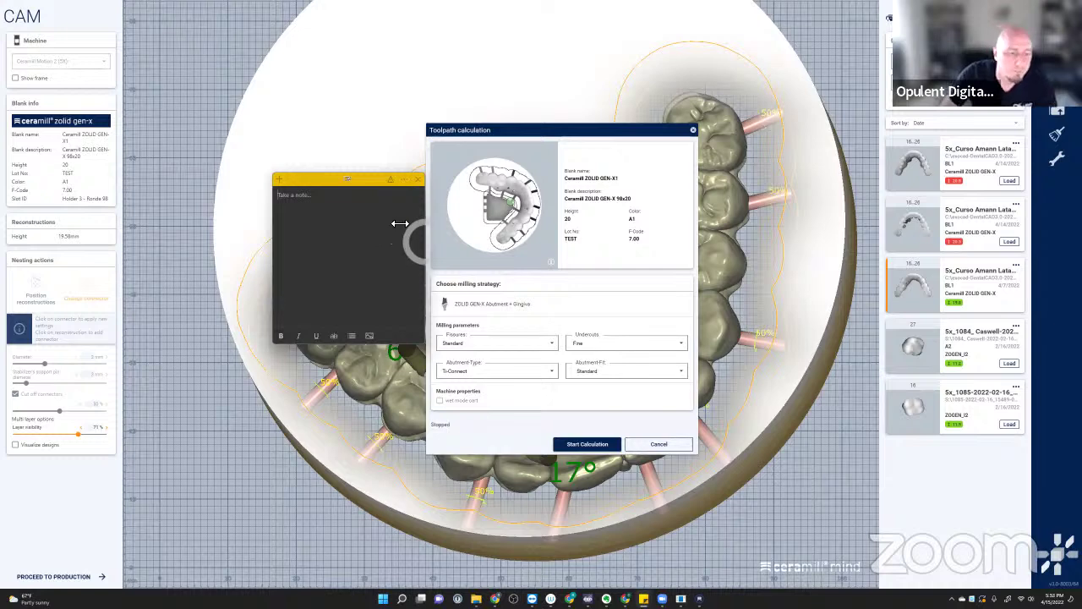
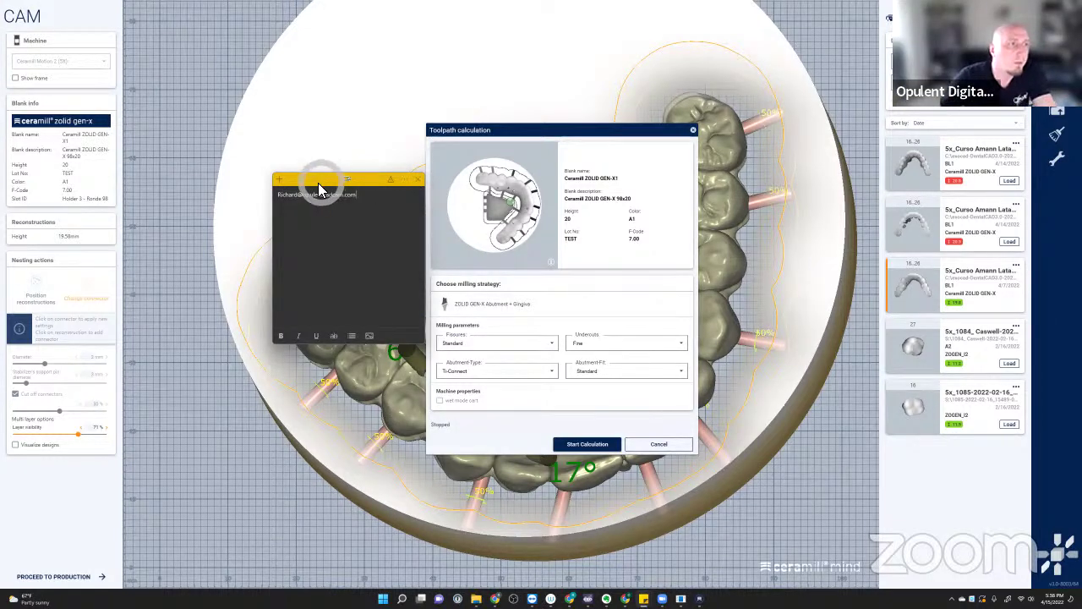
left_click_drag(319, 181, 254, 168)
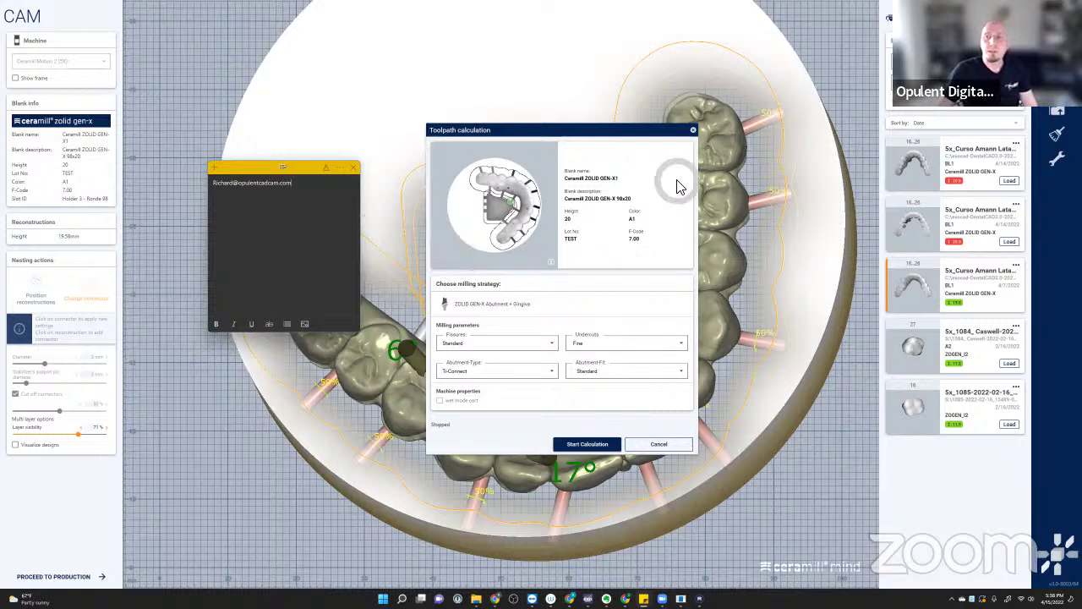